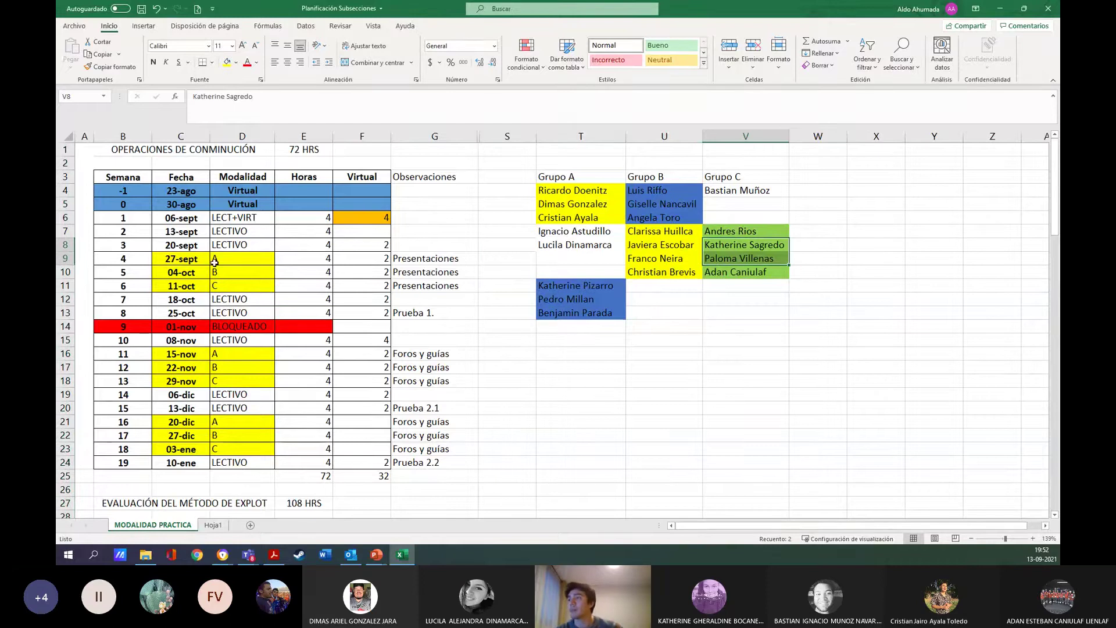
Check the 04-oct date, then step through each Grupo A cell from T4 to T13.
{"action": "left_click", "coordinate": [181, 272]}
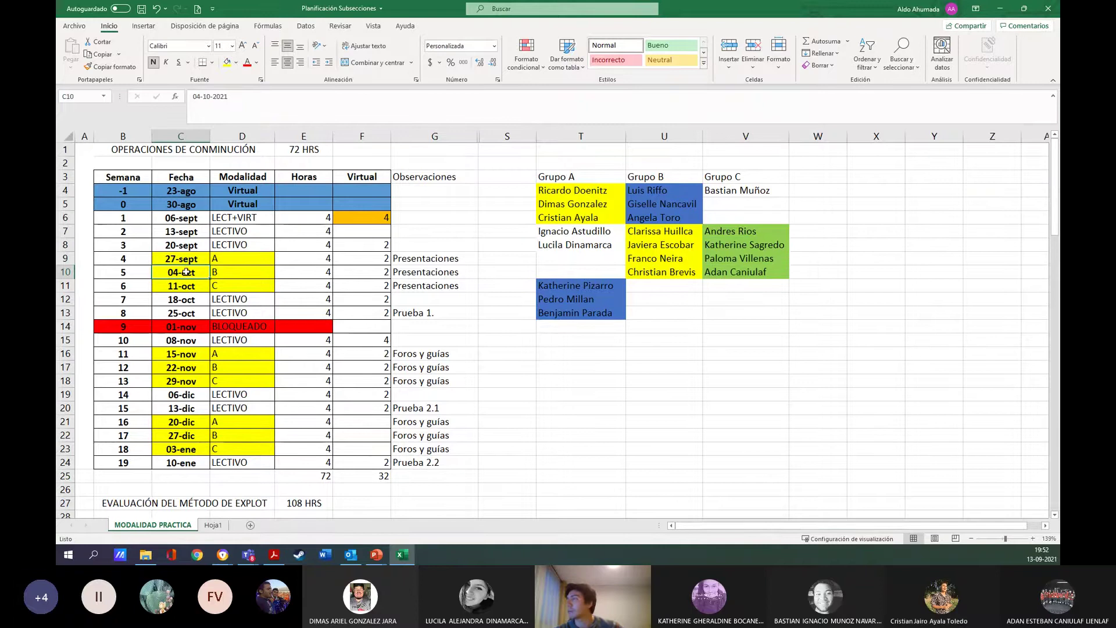
{"action": "left_click_drag", "start_coordinate": [576, 258], "coordinate": [579, 260]}
{"action": "left_click", "coordinate": [573, 188]}
{"action": "left_click", "coordinate": [572, 203]}
{"action": "left_click", "coordinate": [572, 217]}
{"action": "left_click", "coordinate": [573, 231]}
{"action": "left_click", "coordinate": [570, 244]}
{"action": "left_click", "coordinate": [567, 258]}
{"action": "left_click", "coordinate": [565, 271]}
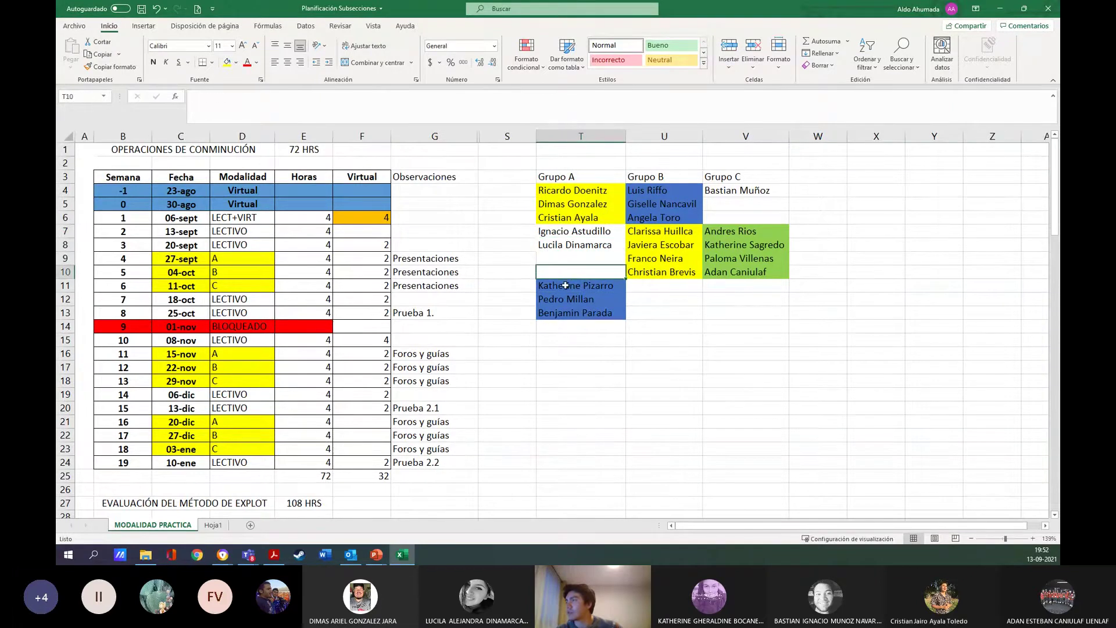
{"action": "left_click", "coordinate": [567, 286]}
{"action": "left_click", "coordinate": [568, 299]}
{"action": "left_click", "coordinate": [569, 312]}
Select the Grupo A list T4:T13 and the 27-sept date row, then bring Outlook up full screen.
{"action": "left_click_drag", "start_coordinate": [578, 197], "coordinate": [562, 314]}
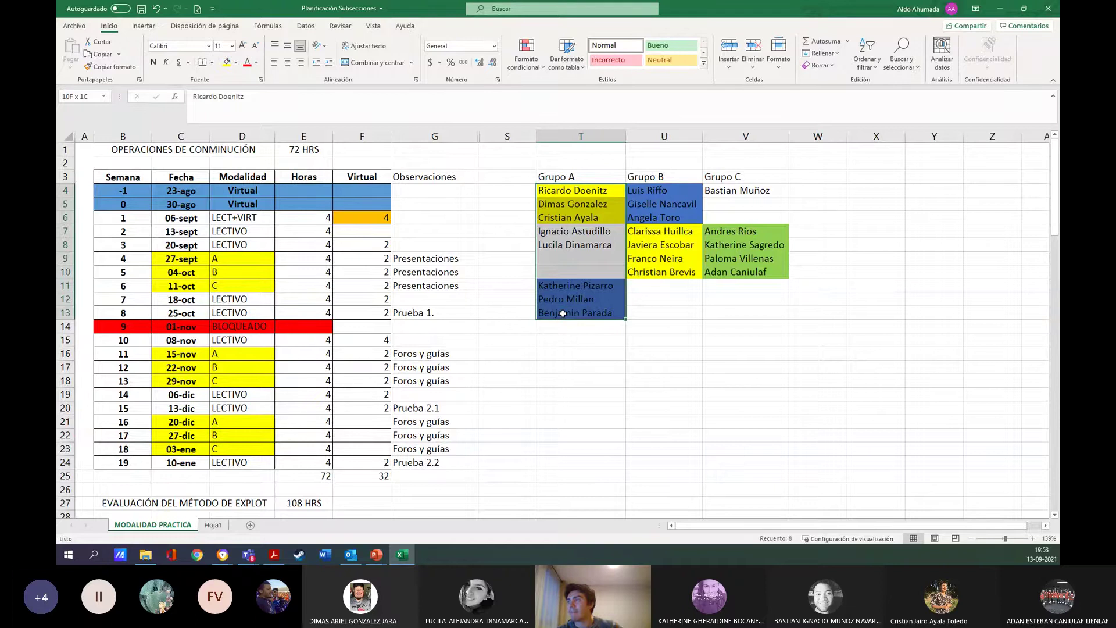
{"action": "left_click_drag", "start_coordinate": [175, 256], "coordinate": [256, 256]}
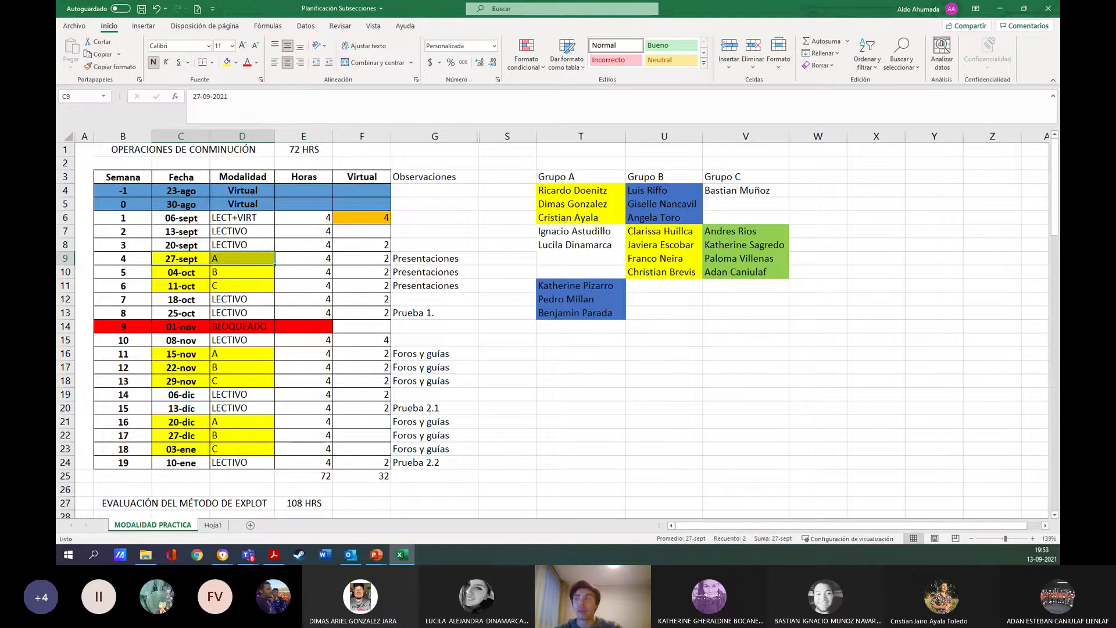
{"action": "left_click", "coordinate": [743, 5]}
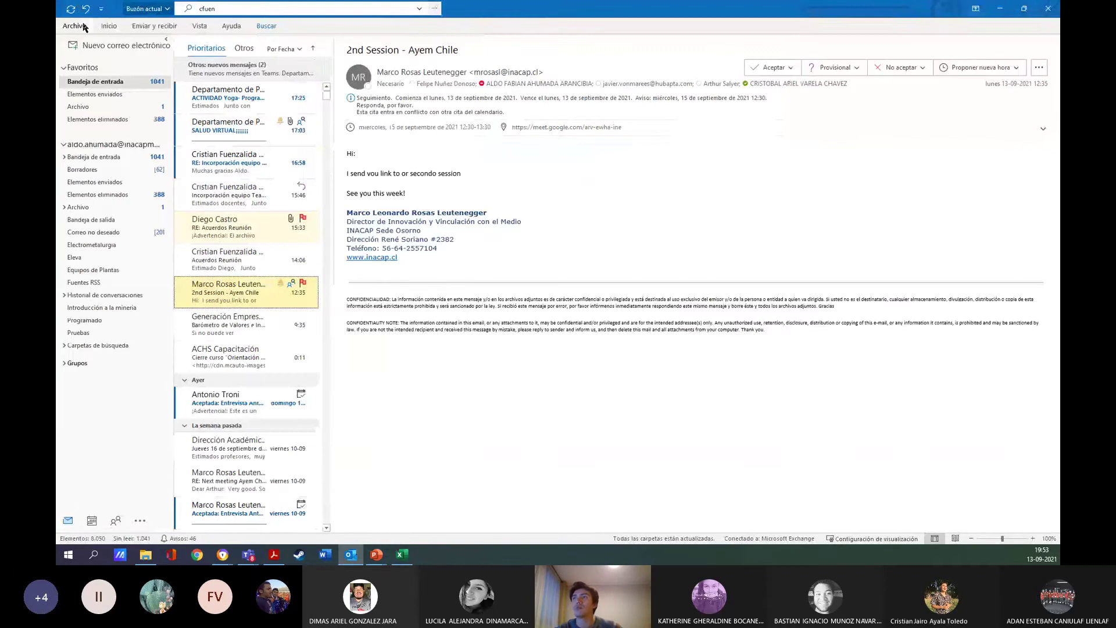
Start a new e-mail and address it to a colleague picked from the suggestions.
{"action": "left_click", "coordinate": [105, 44]}
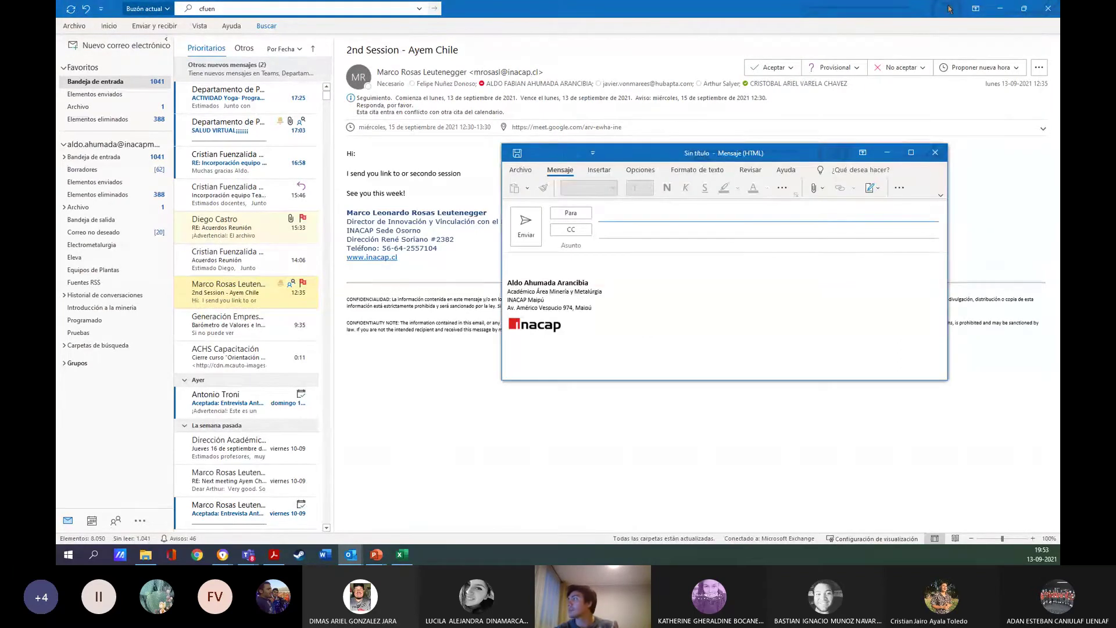
{"action": "left_click", "coordinate": [999, 8]}
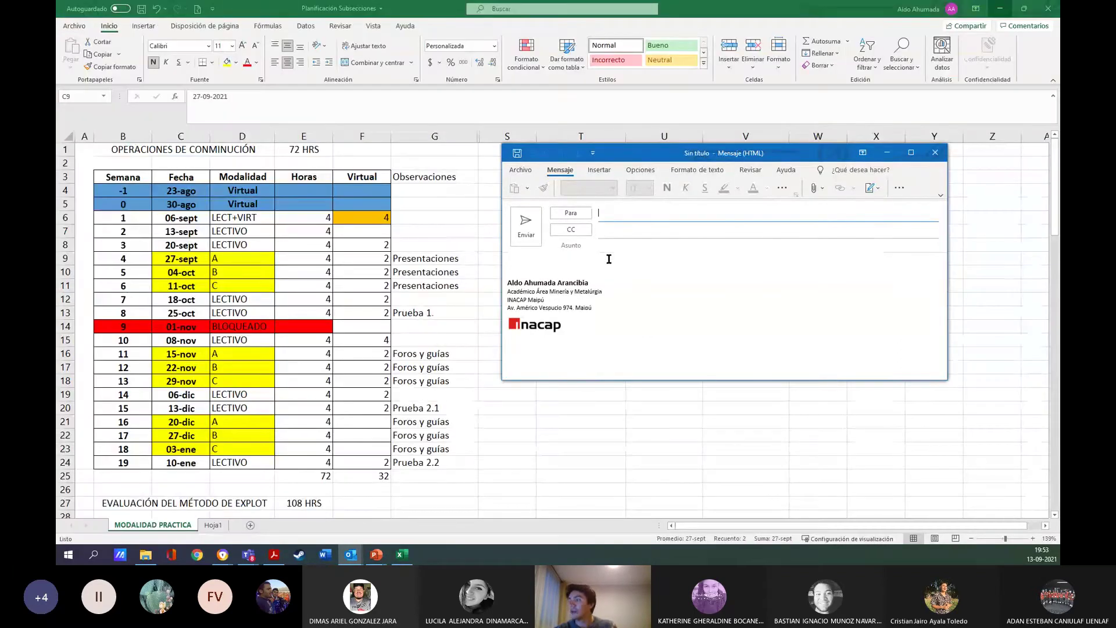
{"action": "type", "text": "cfuen"}
{"action": "left_click", "coordinate": [624, 243]}
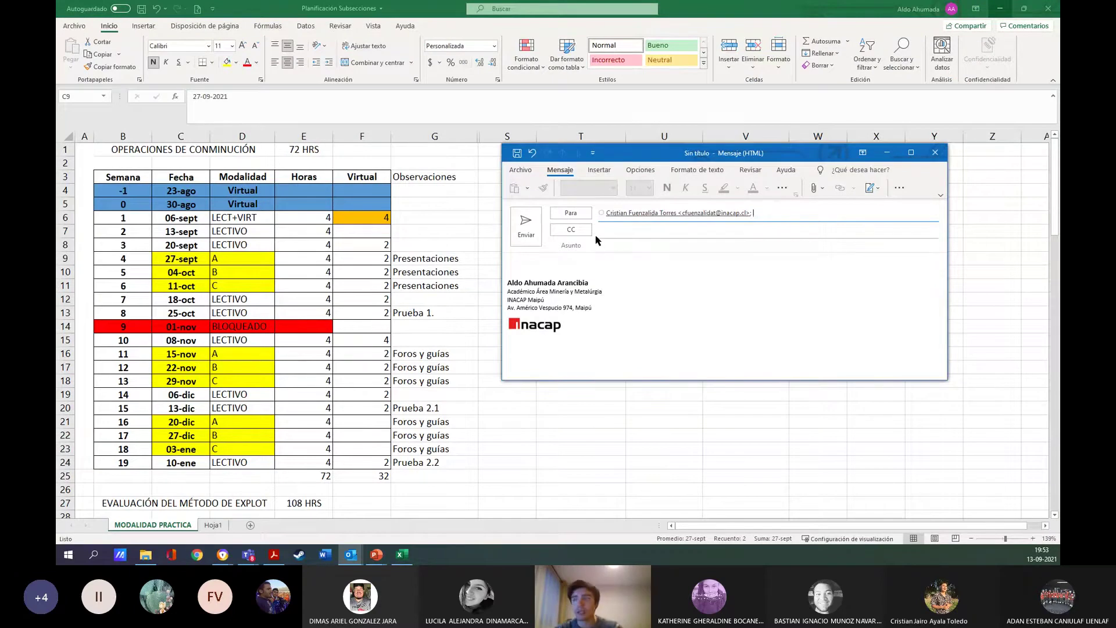
Position the message clear of the group columns, type 'Estimado' in the body, and minimise it.
{"action": "left_click_drag", "start_coordinate": [552, 153], "coordinate": [741, 277]}
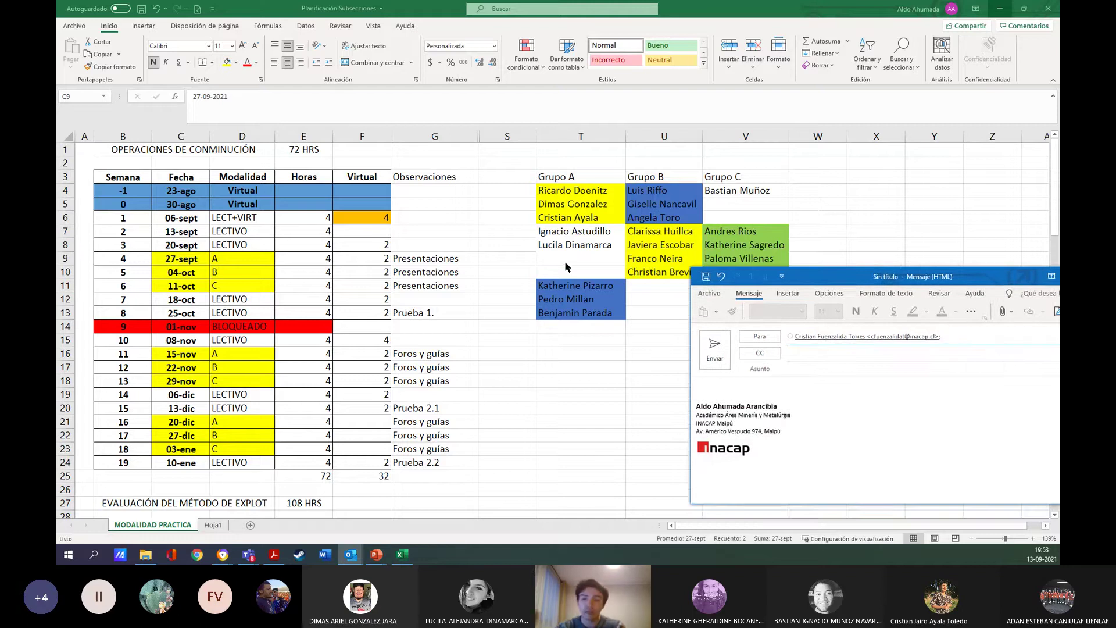
{"action": "left_click_drag", "start_coordinate": [828, 276], "coordinate": [500, 83]}
{"action": "left_click", "coordinate": [501, 173]}
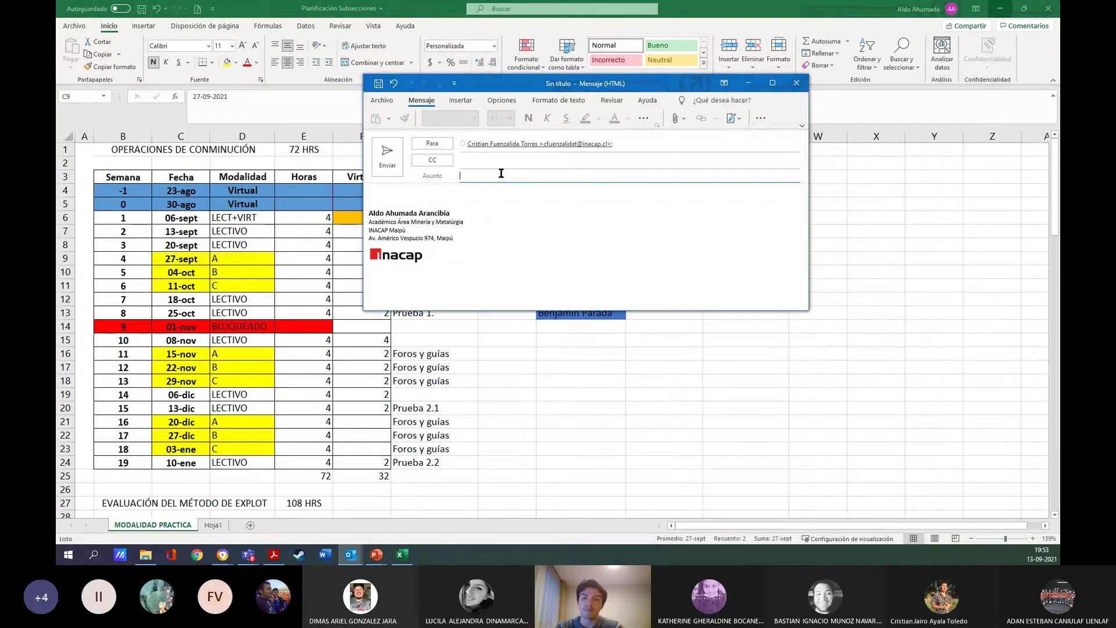
{"action": "left_click_drag", "start_coordinate": [541, 84], "coordinate": [654, 293]}
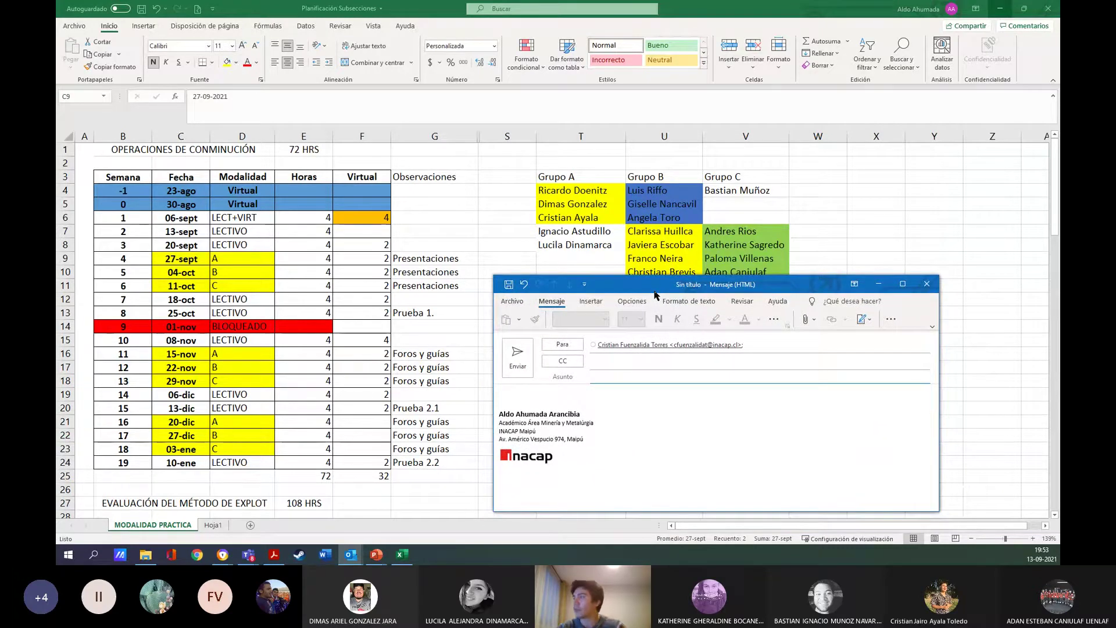
{"action": "left_click_drag", "start_coordinate": [662, 289], "coordinate": [655, 265]}
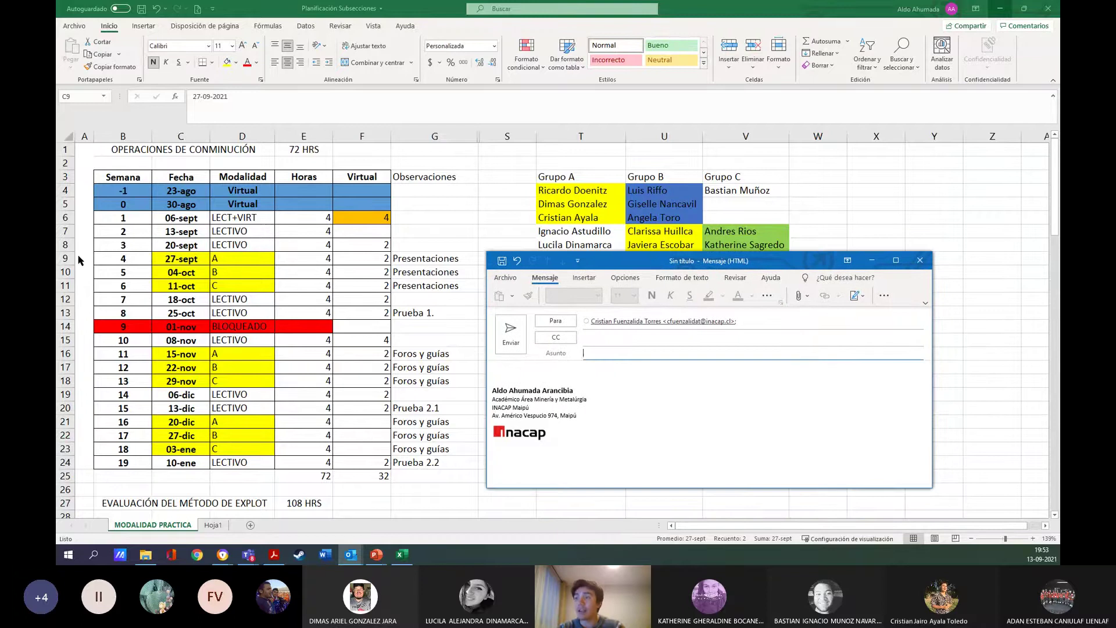
{"action": "left_click", "coordinate": [607, 361]}
{"action": "left_click", "coordinate": [605, 362]}
{"action": "type", "text": "S"}
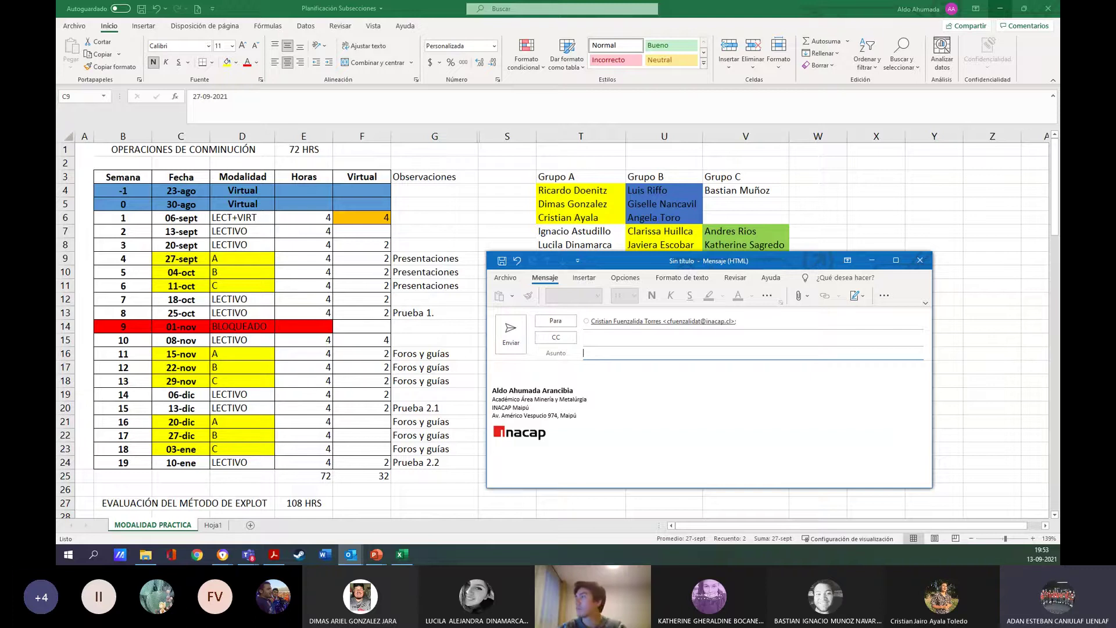
{"action": "left_click_drag", "start_coordinate": [734, 260], "coordinate": [698, 206]}
{"action": "left_click", "coordinate": [545, 314]}
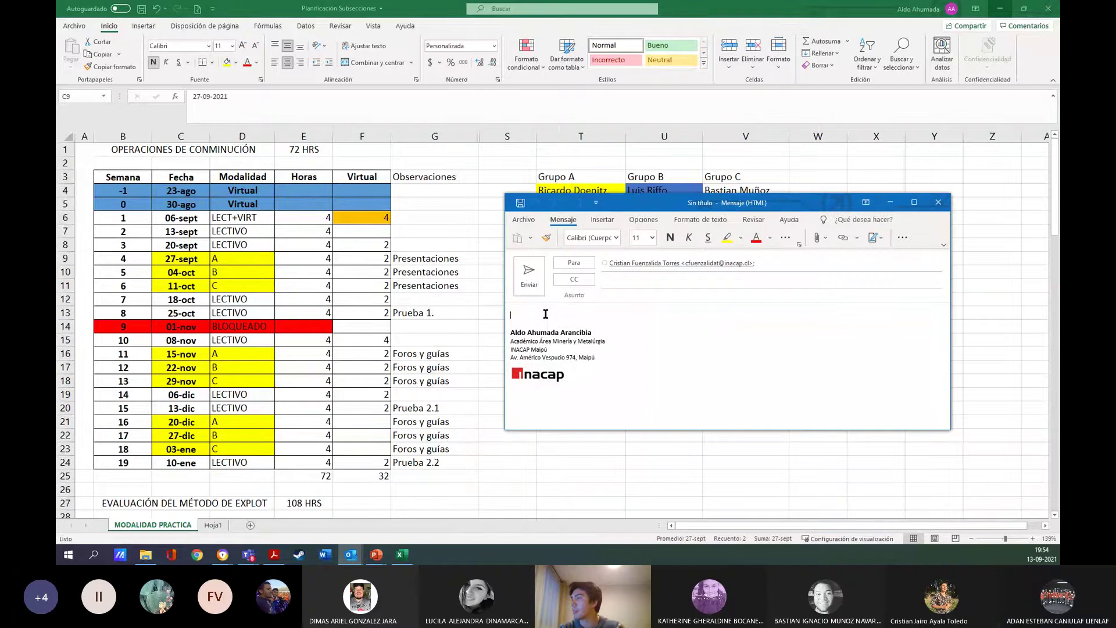
{"action": "type", "text": "Estimado"}
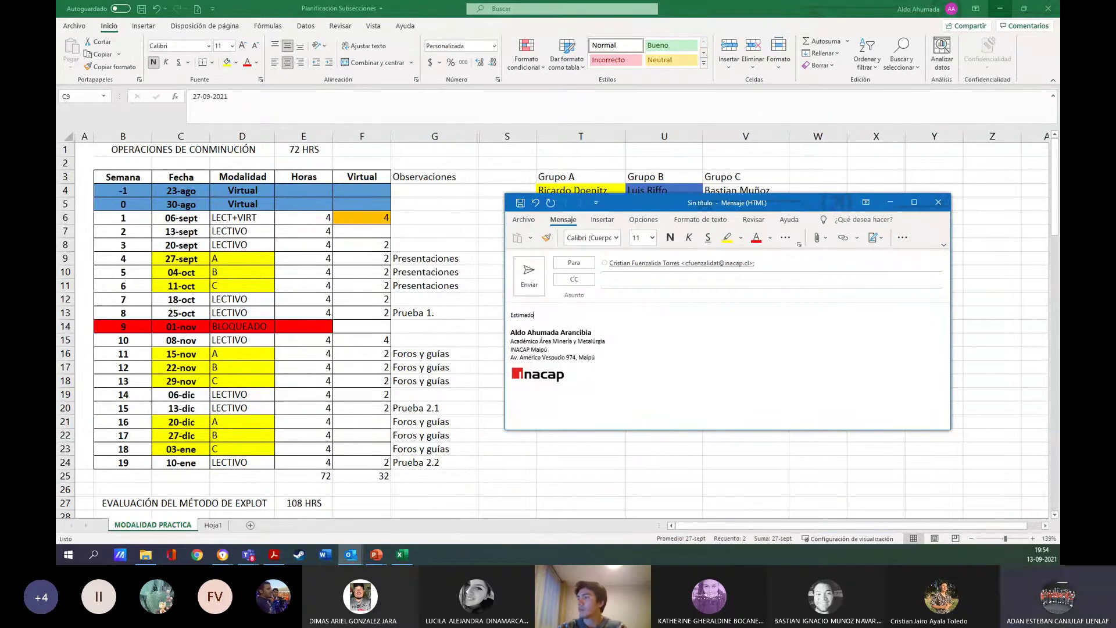
{"action": "left_click", "coordinate": [890, 201]}
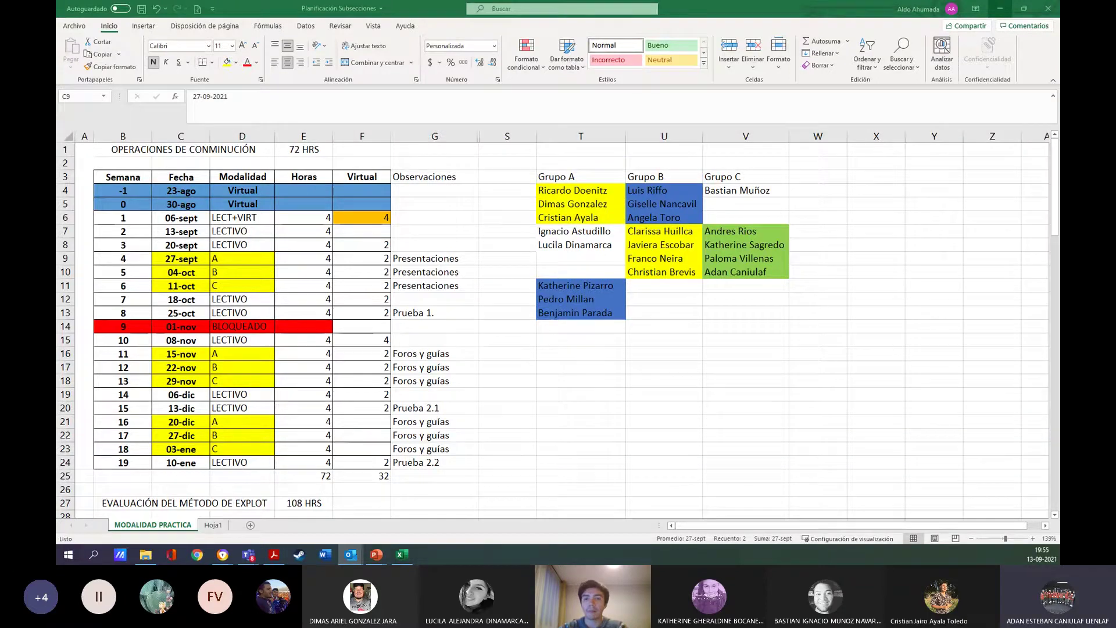
Inspect Grupo A cells T7 and T8, selecting them singly and together.
{"action": "left_click", "coordinate": [607, 242]}
{"action": "left_click", "coordinate": [584, 233]}
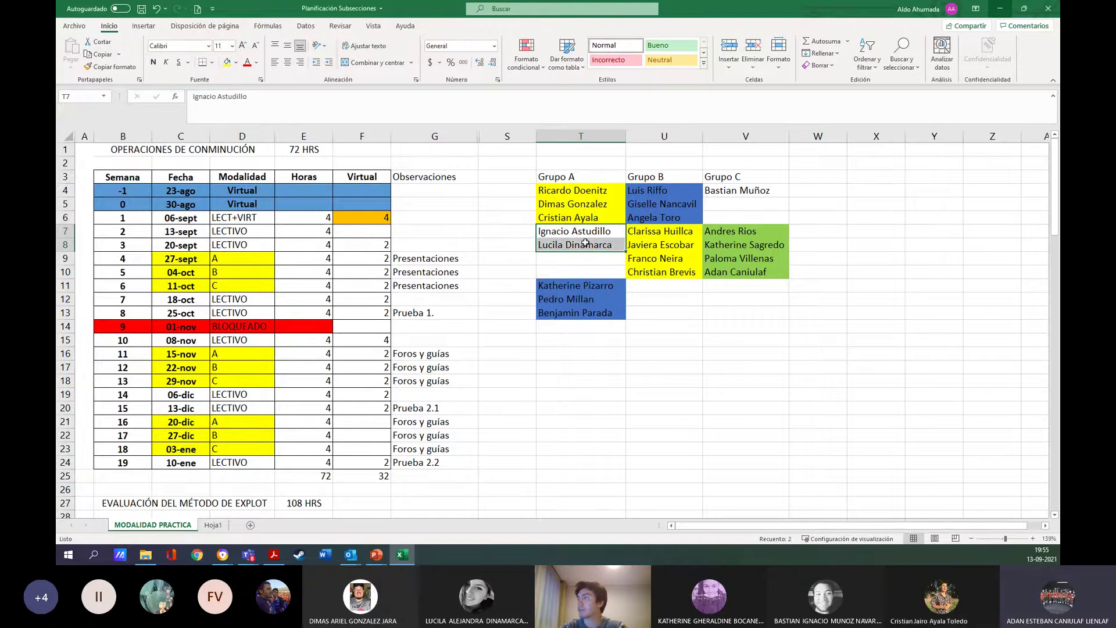
{"action": "left_click", "coordinate": [565, 245]}
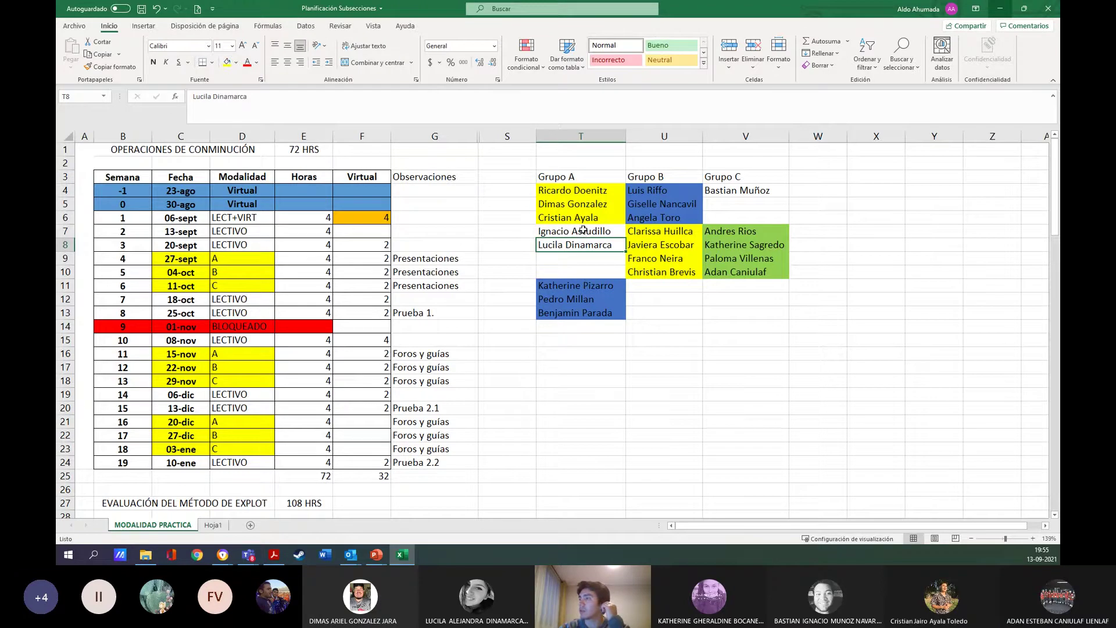
{"action": "left_click_drag", "start_coordinate": [583, 230], "coordinate": [583, 238]}
{"action": "left_click", "coordinate": [582, 243]}
{"action": "left_click", "coordinate": [582, 233]}
{"action": "left_click", "coordinate": [581, 244]}
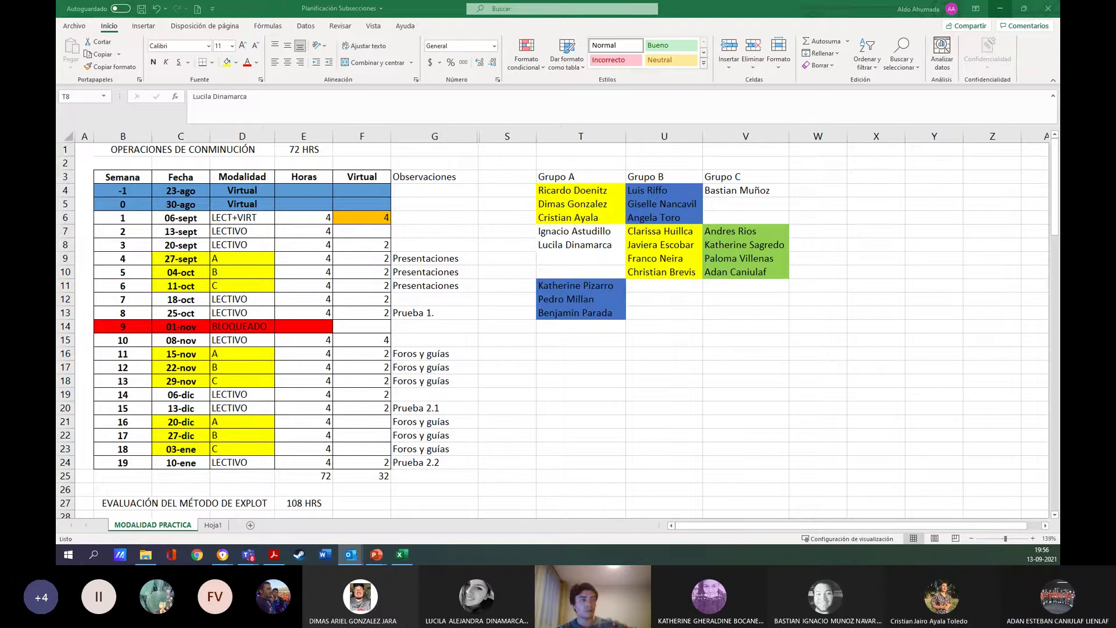
Copy the T7 student into Grupo B's U11, then the green-filled V10 student into T7.
{"action": "left_click", "coordinate": [572, 233]}
{"action": "key", "text": "ctrl+c"}
{"action": "left_click", "coordinate": [663, 285], "text": "ctrl"}
{"action": "key", "text": "ctrl+v"}
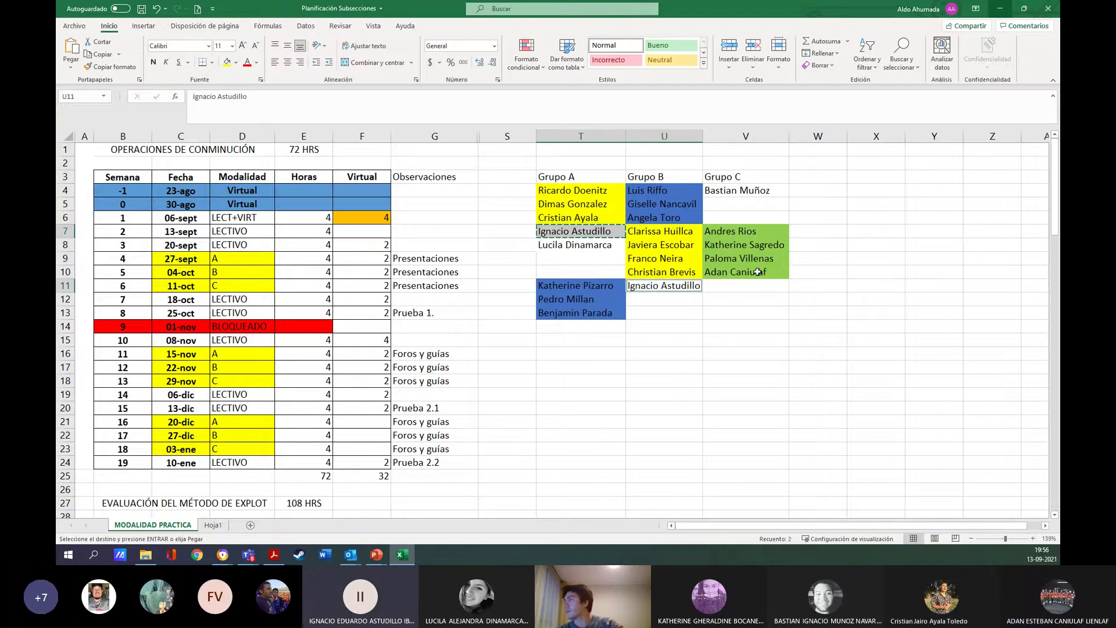
{"action": "left_click", "coordinate": [758, 271]}
{"action": "key", "text": "ctrl+c"}
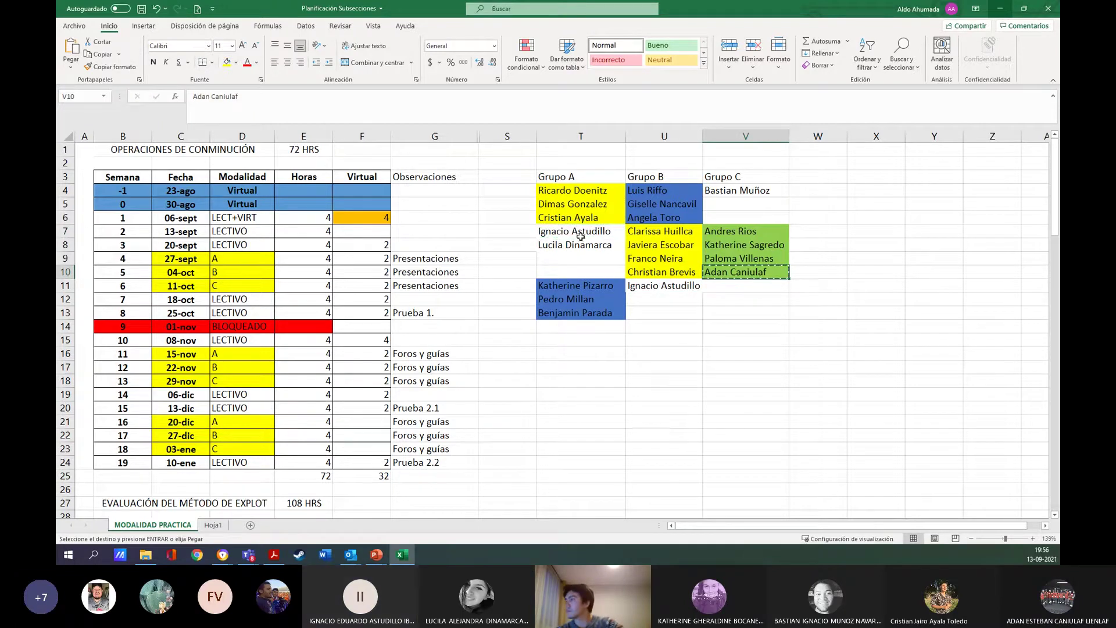
{"action": "left_click", "coordinate": [554, 232]}
{"action": "key", "text": "ctrl+v"}
Clear V10 and give it V12's plain no-fill formatting with Copiar formato.
{"action": "left_click", "coordinate": [669, 297]}
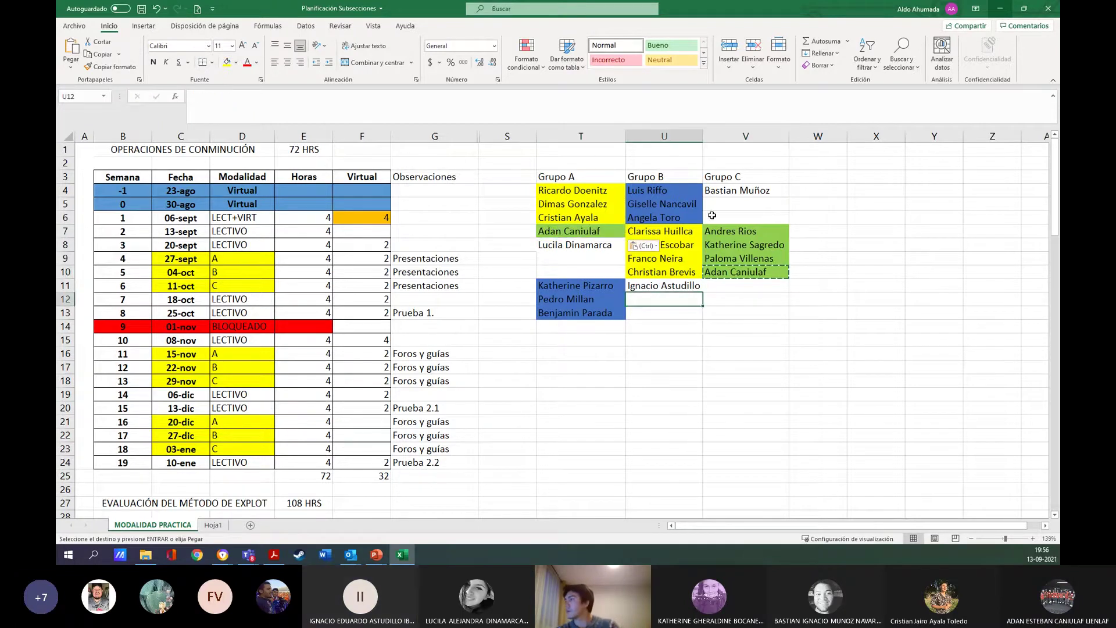
{"action": "left_click", "coordinate": [735, 269]}
{"action": "key", "text": "Delete"}
{"action": "left_click", "coordinate": [778, 297]}
{"action": "left_click", "coordinate": [111, 66]}
{"action": "left_click", "coordinate": [736, 266]}
Copy the group table T3:V13.
{"action": "mouse_move", "coordinate": [737, 177]}
{"action": "left_mouse_down"}
{"action": "mouse_move", "coordinate": [567, 273]}
{"action": "mouse_move", "coordinate": [555, 309]}
{"action": "left_mouse_up"}
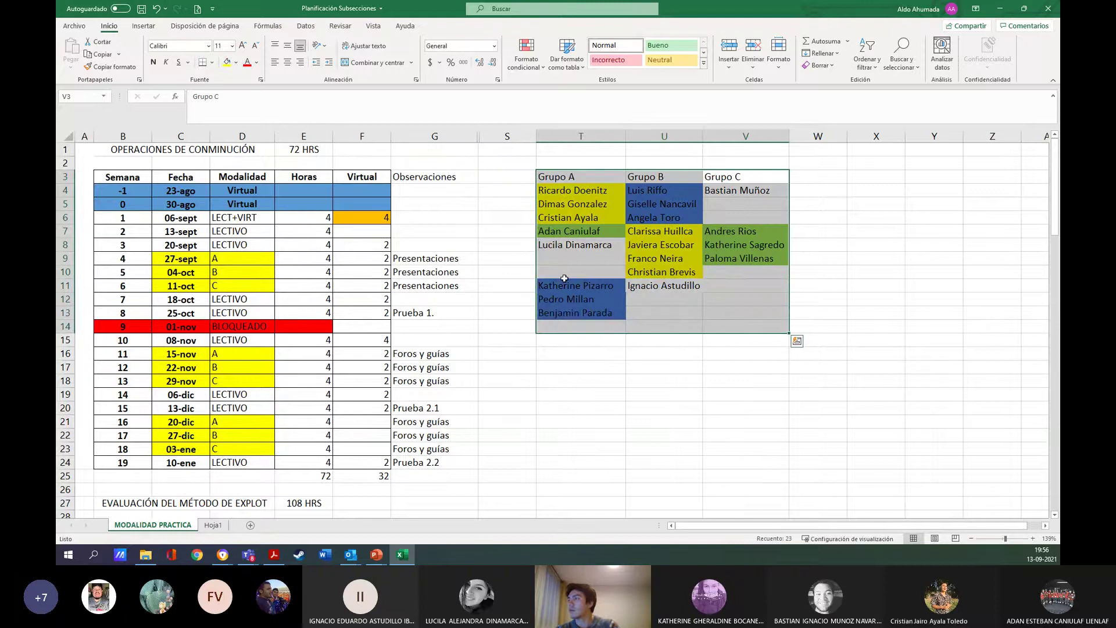
{"action": "left_click_drag", "start_coordinate": [576, 177], "coordinate": [766, 310]}
{"action": "key", "text": "ctrl+c"}
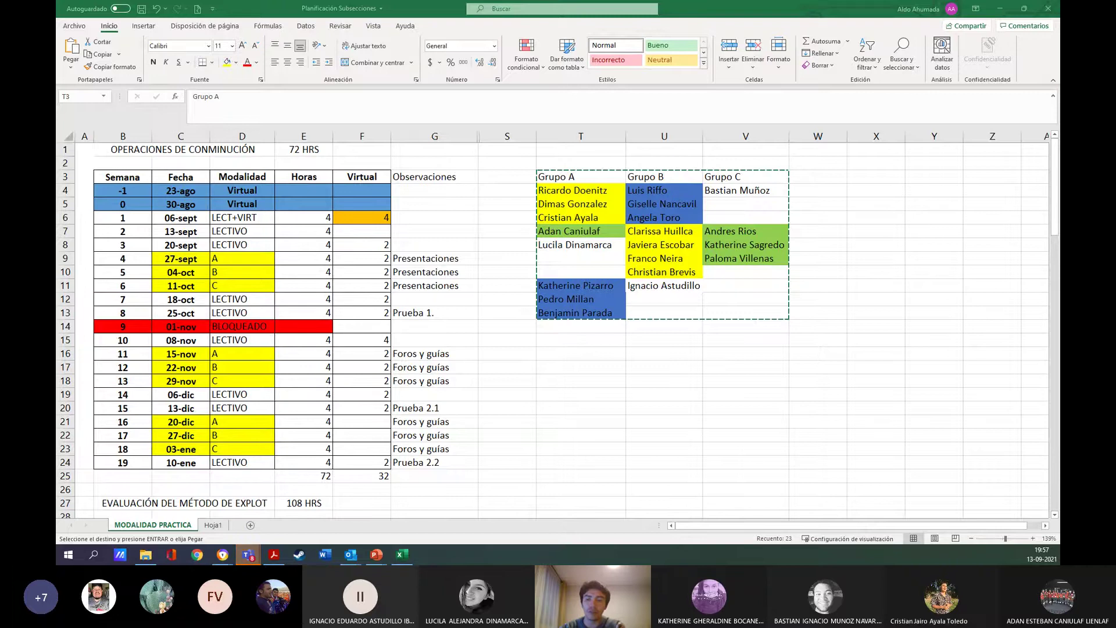
{"action": "key", "text": "ctrl+v"}
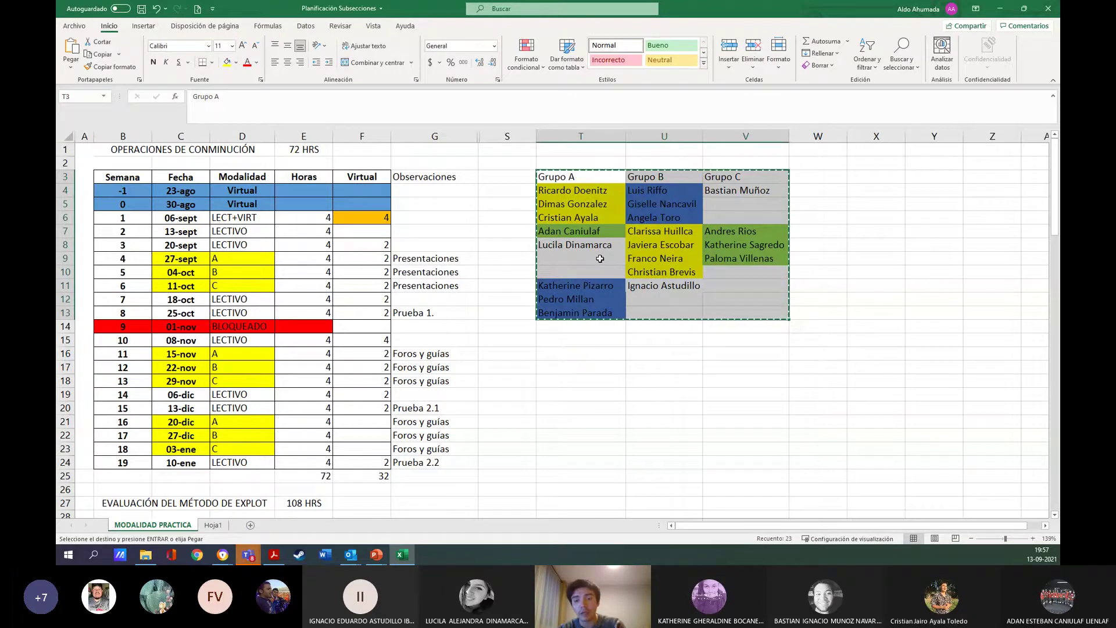
{"action": "left_click", "coordinate": [578, 245]}
{"action": "left_click", "coordinate": [577, 256]}
{"action": "key", "text": "Up"}
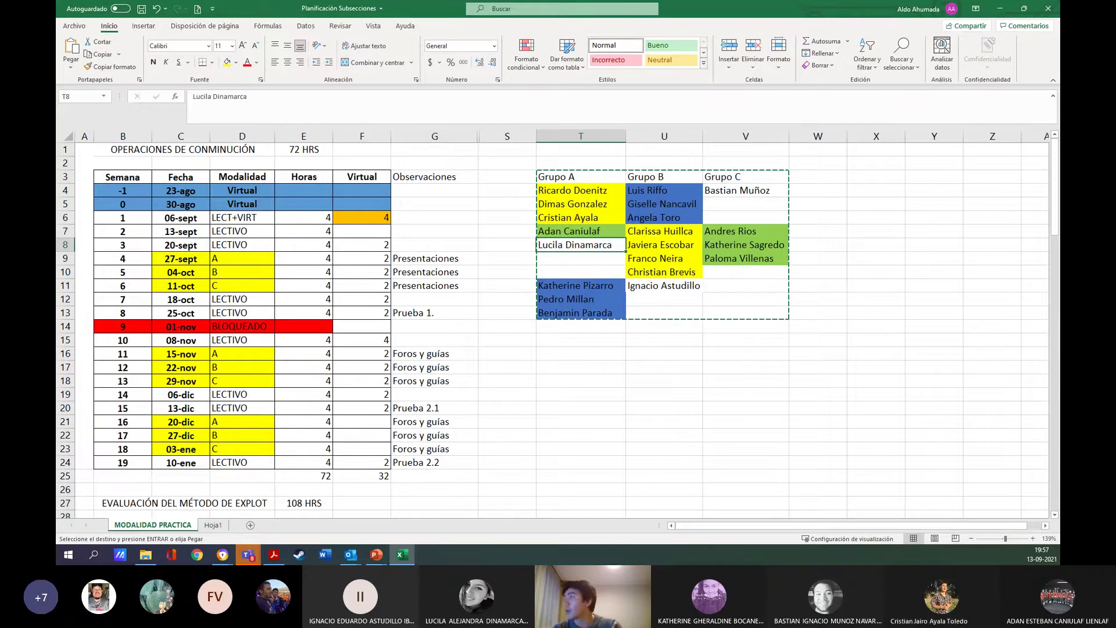
{"action": "left_click", "coordinate": [685, 330]}
{"action": "left_click_drag", "start_coordinate": [567, 190], "coordinate": [749, 319]}
{"action": "left_click", "coordinate": [746, 290]}
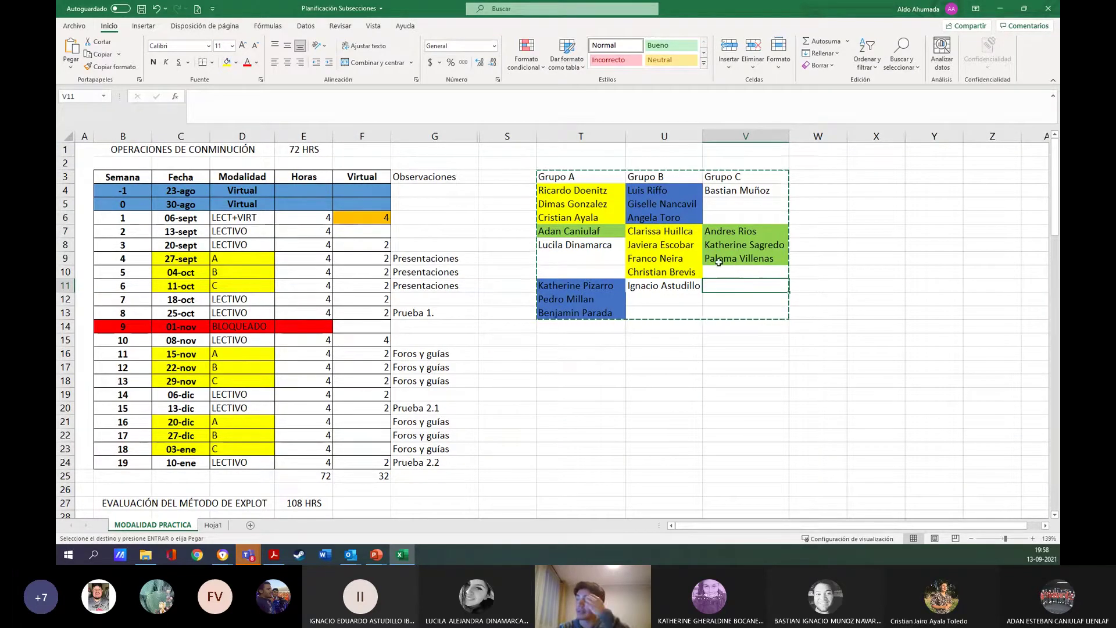
{"action": "left_click_drag", "start_coordinate": [578, 190], "coordinate": [578, 217]}
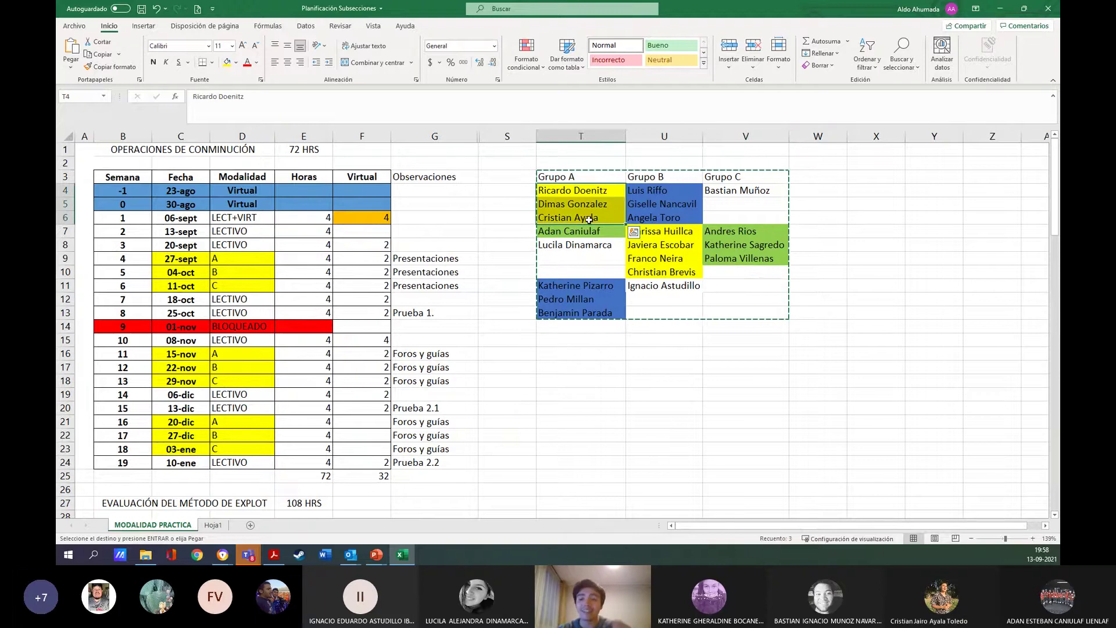
{"action": "left_click_drag", "start_coordinate": [590, 175], "coordinate": [578, 285]}
{"action": "left_click_drag", "start_coordinate": [663, 177], "coordinate": [663, 298]}
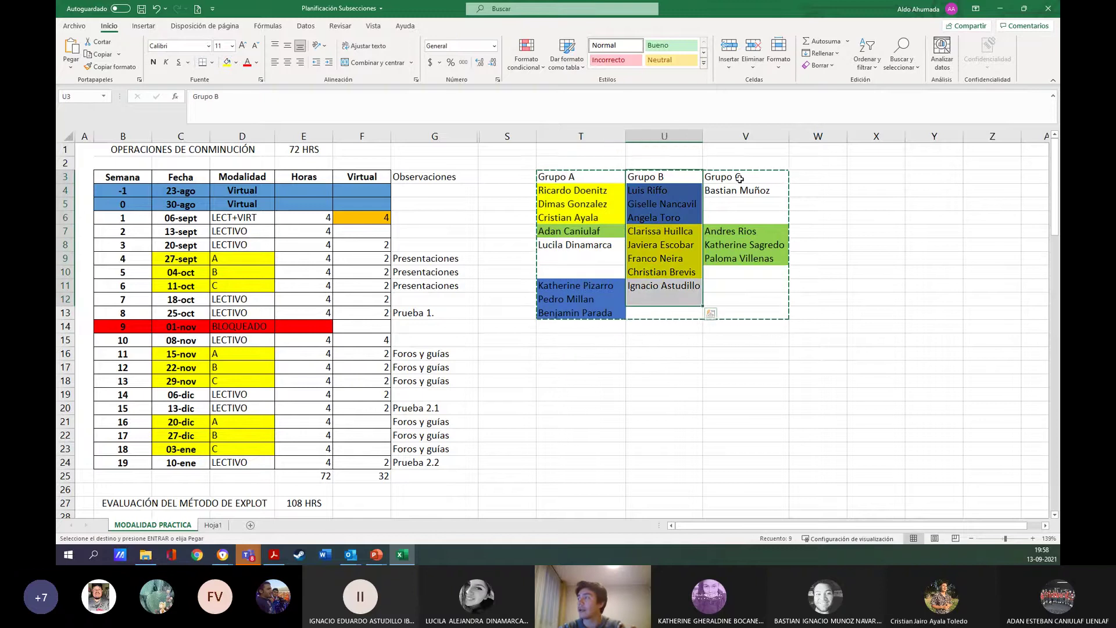
{"action": "left_click_drag", "start_coordinate": [574, 177], "coordinate": [578, 299]}
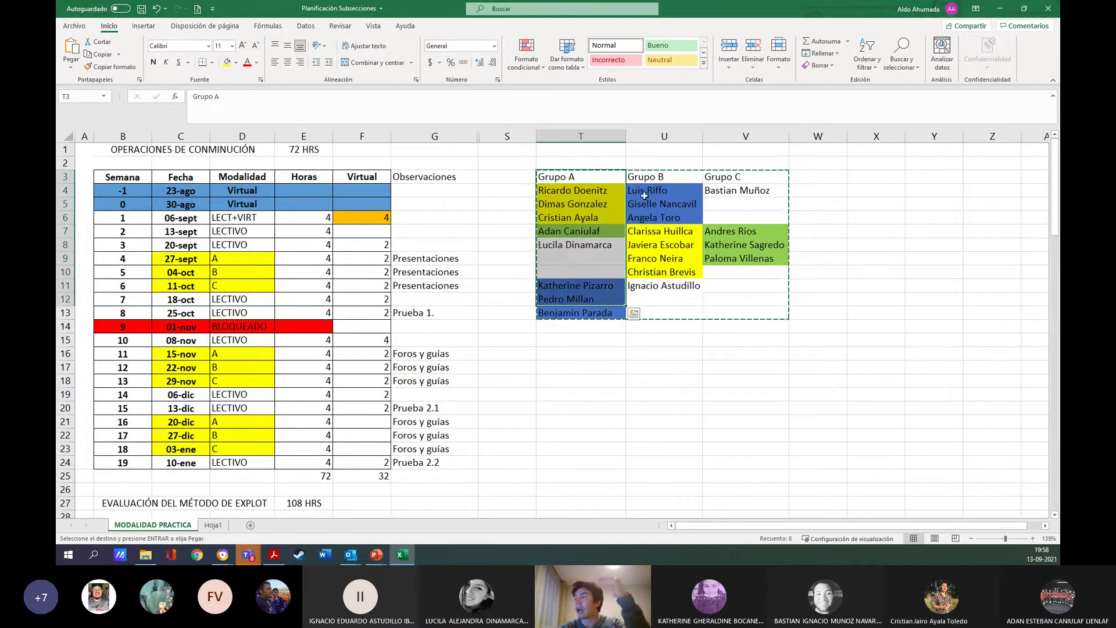
{"action": "left_click_drag", "start_coordinate": [662, 177], "coordinate": [666, 297]}
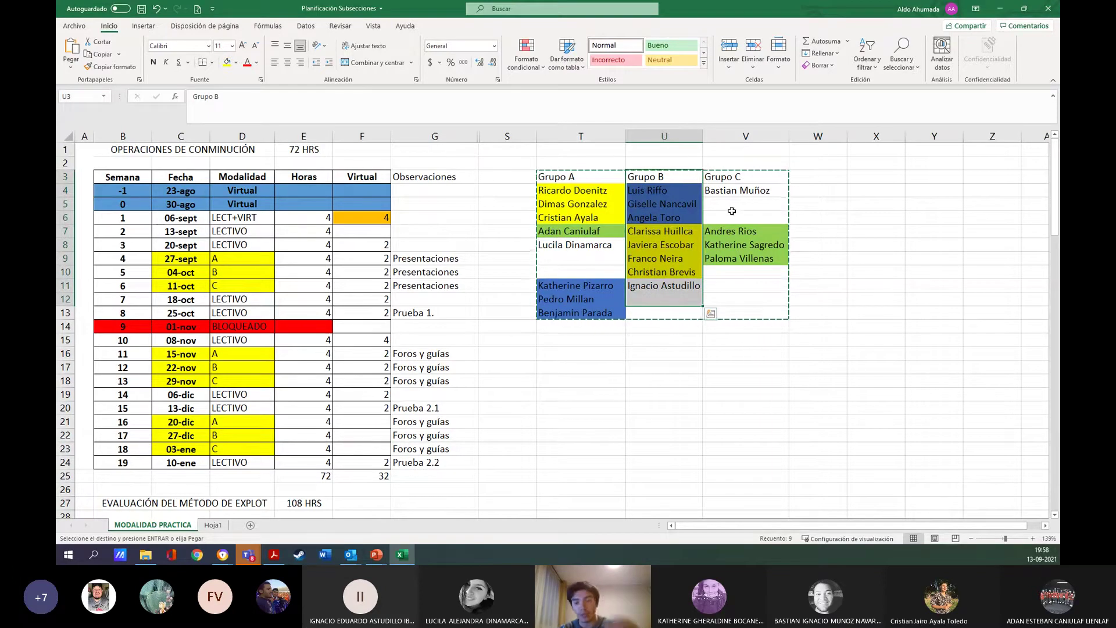
{"action": "left_click", "coordinate": [744, 257]}
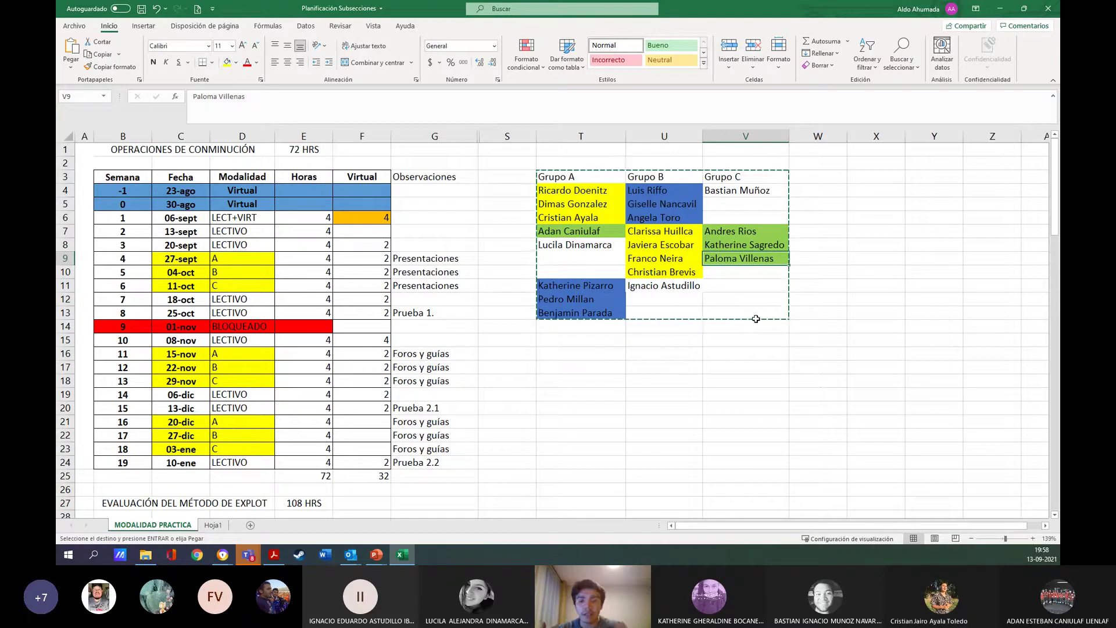
{"action": "left_click_drag", "start_coordinate": [744, 230], "coordinate": [747, 245]}
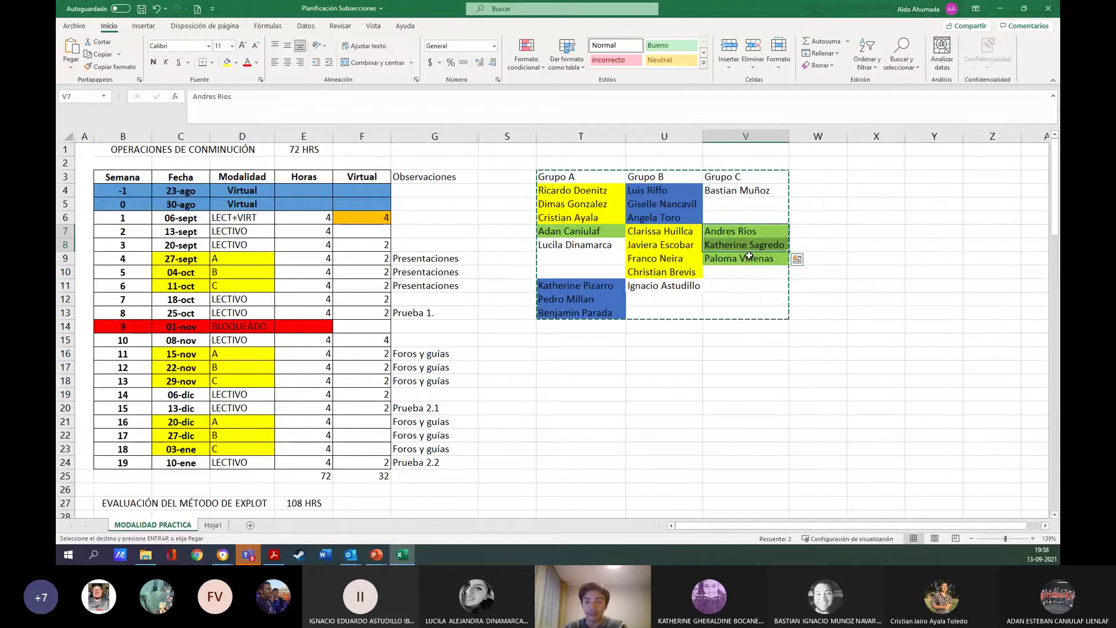
{"action": "left_click_drag", "start_coordinate": [197, 258], "coordinate": [192, 285]}
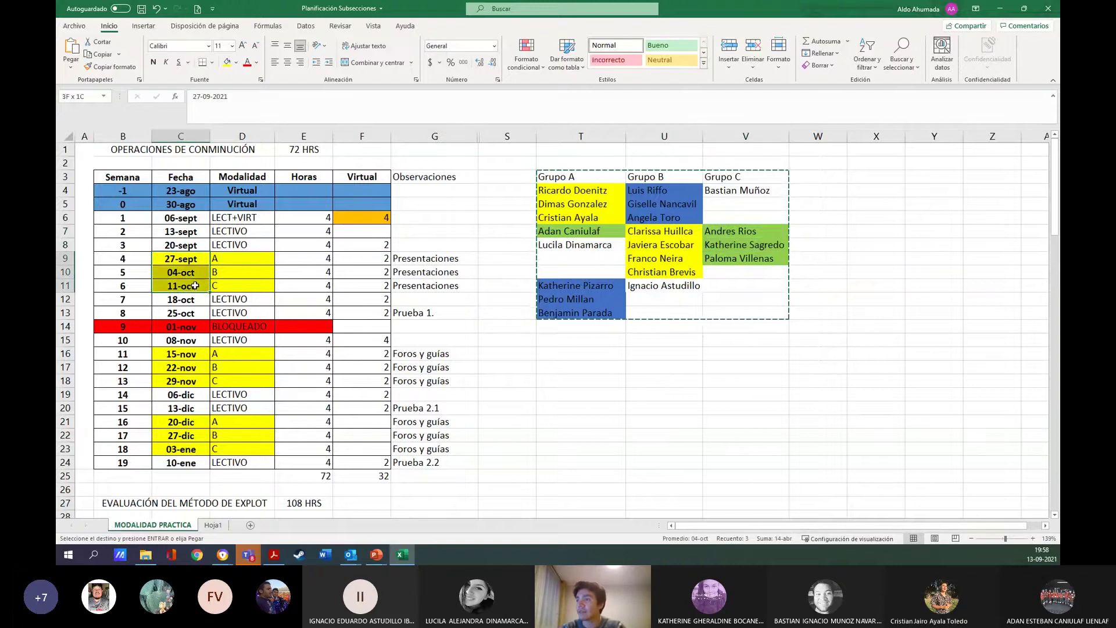
{"action": "left_click", "coordinate": [685, 285]}
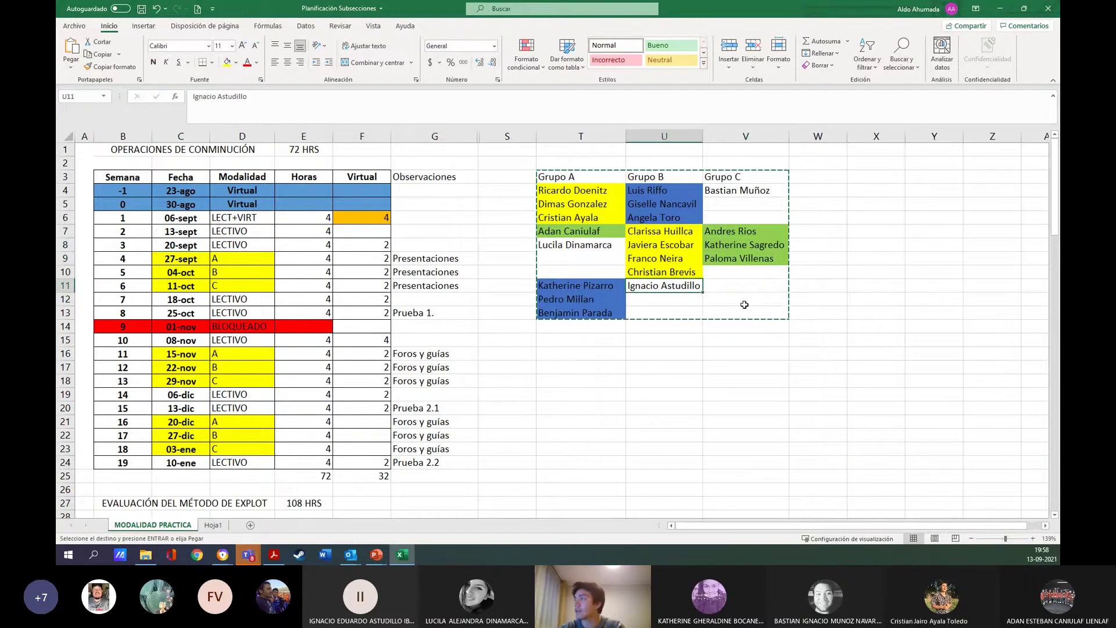
{"action": "left_click", "coordinate": [769, 288]}
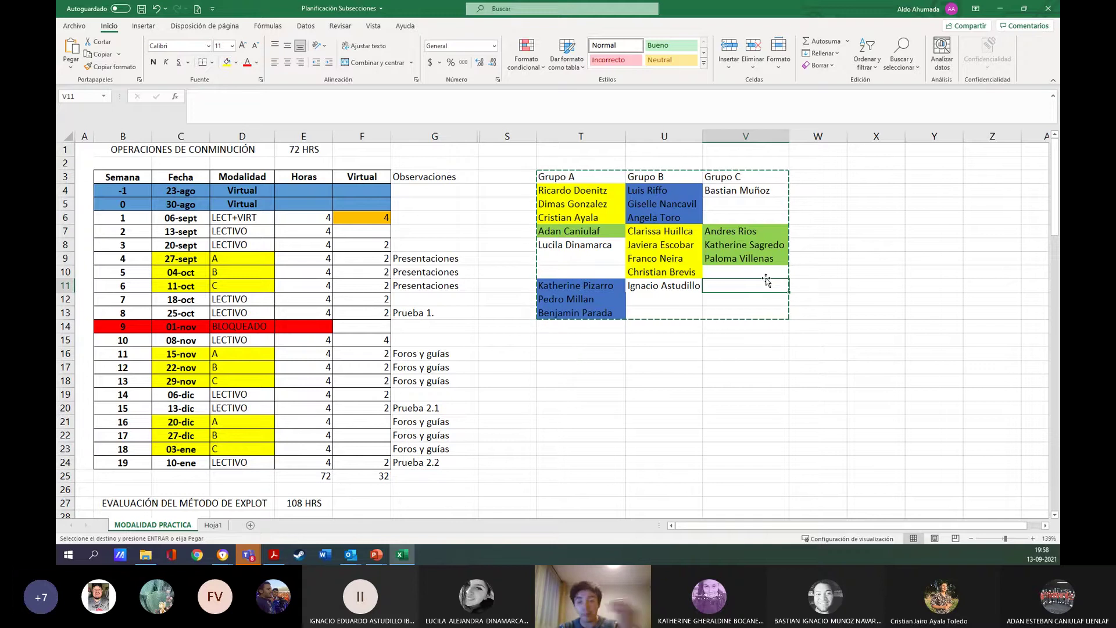
{"action": "left_click", "coordinate": [753, 272]}
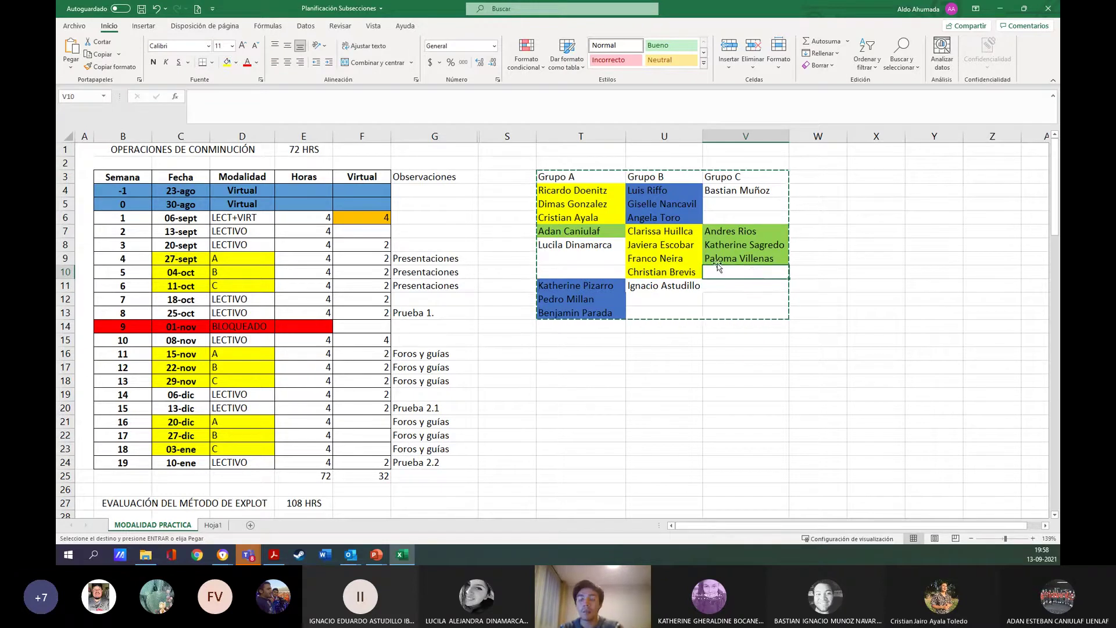
{"action": "left_click", "coordinate": [596, 257]}
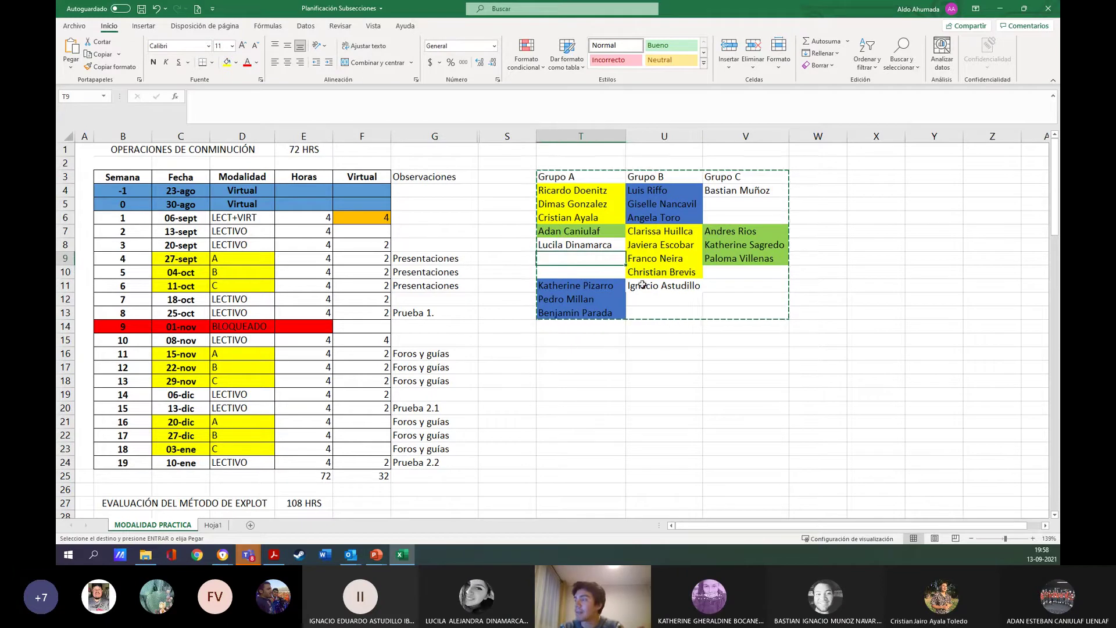
{"action": "left_click", "coordinate": [645, 300]}
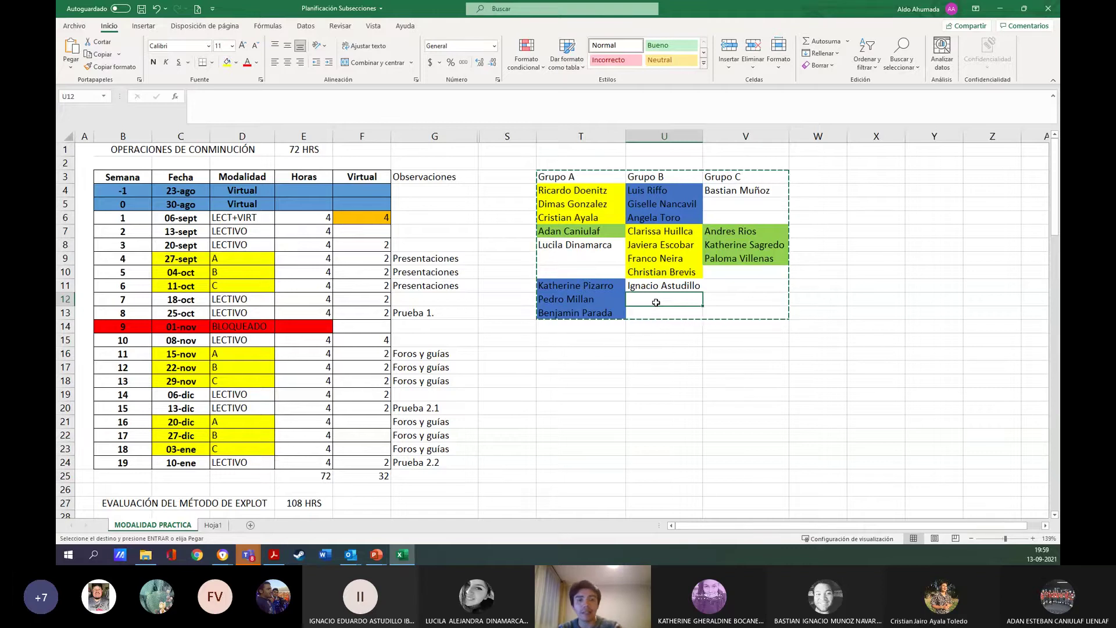
{"action": "left_click", "coordinate": [610, 257]}
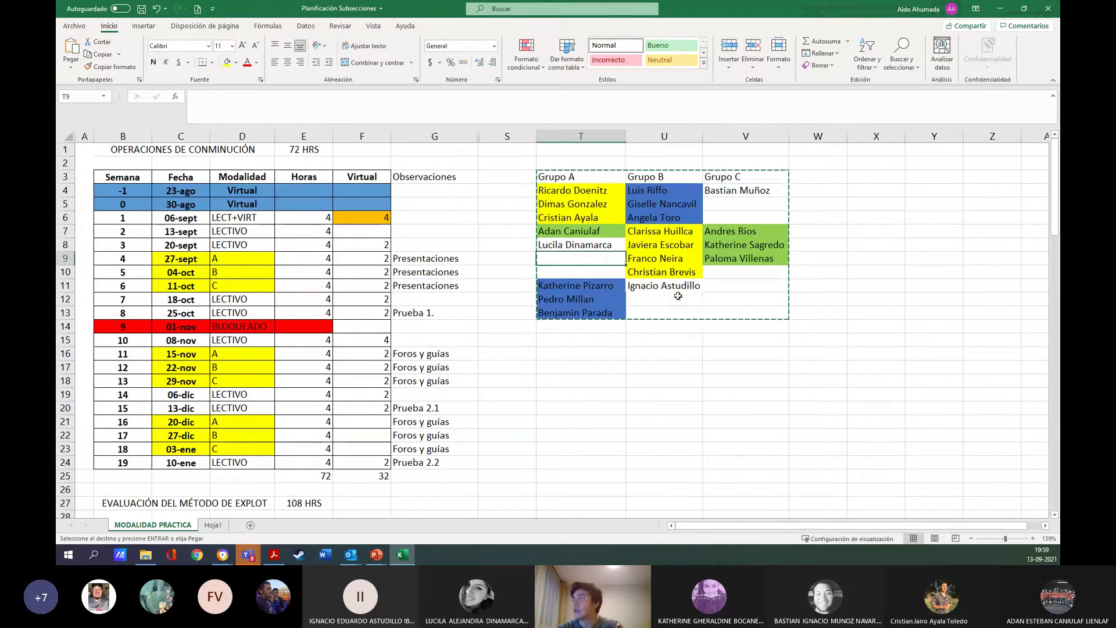
{"action": "left_click", "coordinate": [696, 301]}
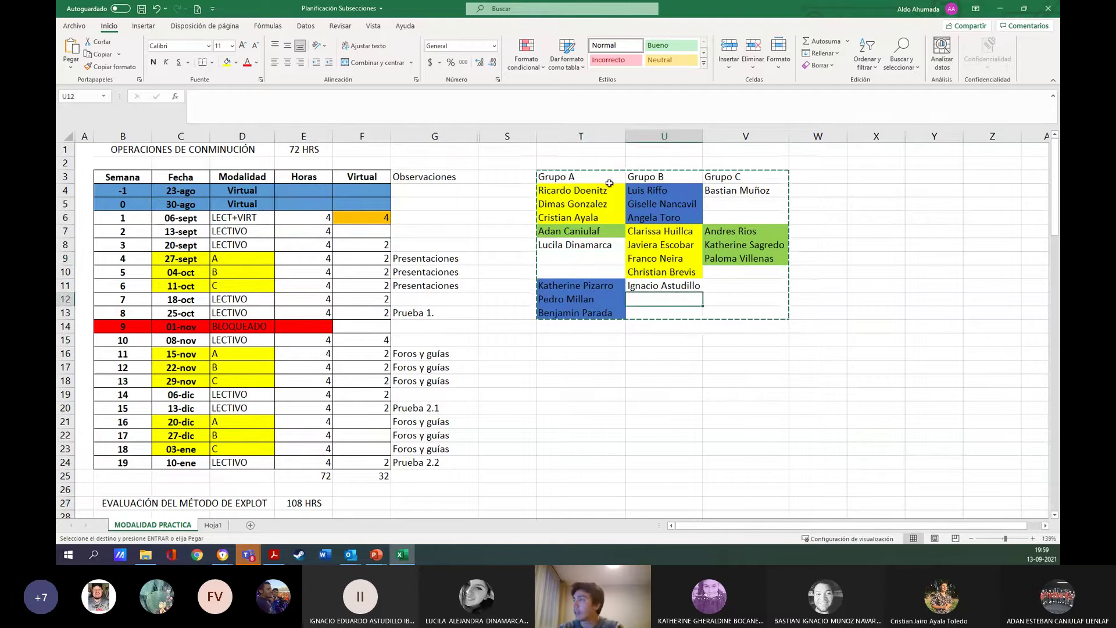
{"action": "left_click", "coordinate": [175, 259]}
{"action": "left_click_drag", "start_coordinate": [175, 260], "coordinate": [177, 292]}
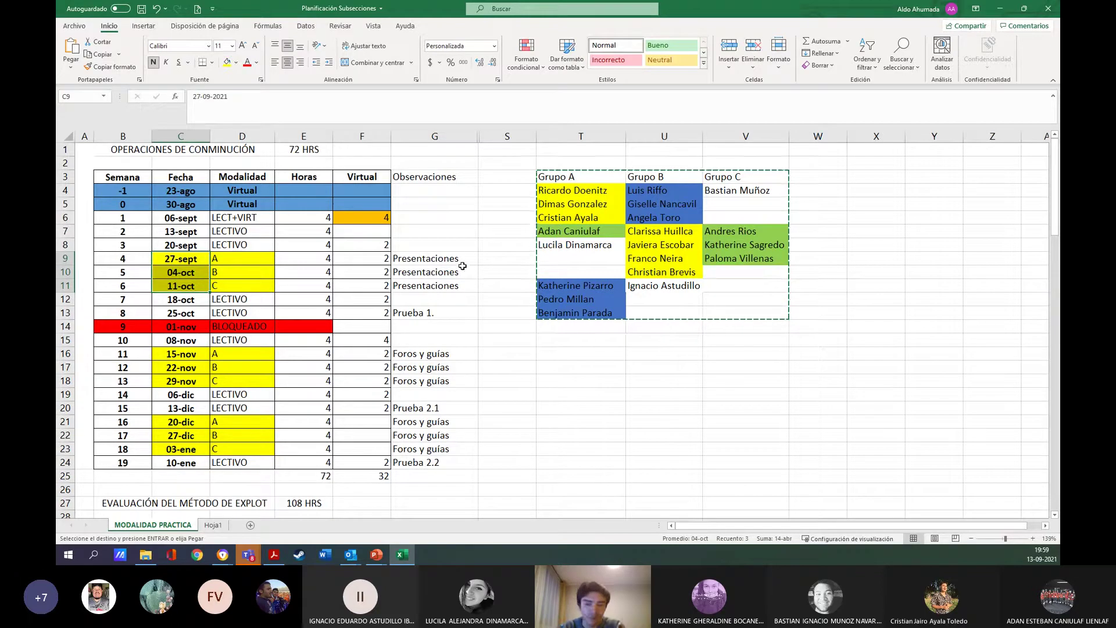
{"action": "left_click", "coordinate": [561, 257]}
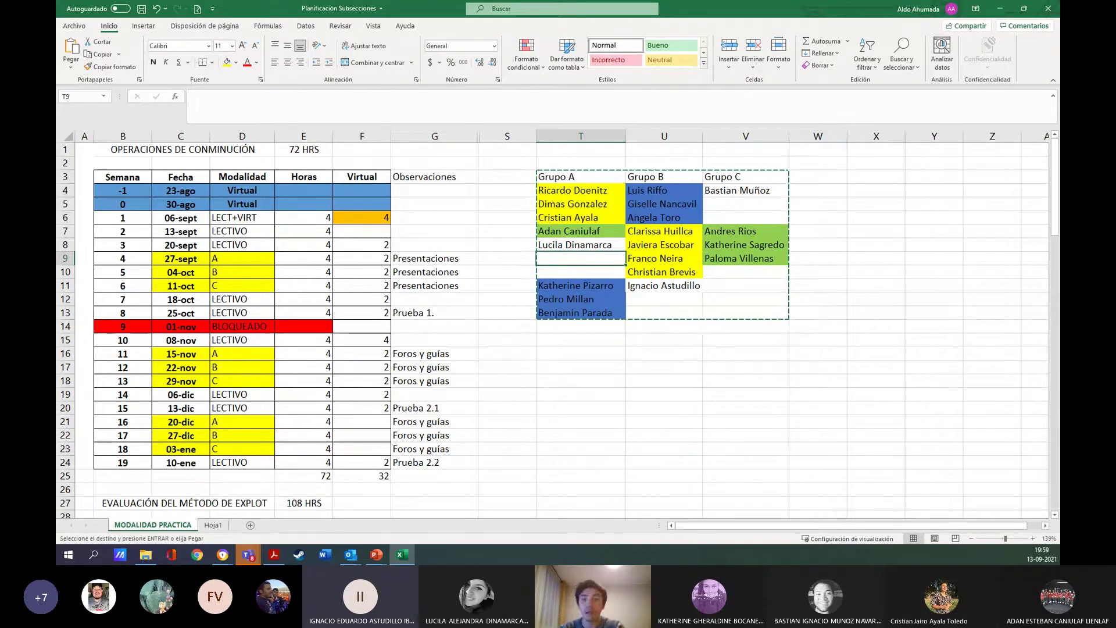
{"action": "left_click", "coordinate": [660, 291]}
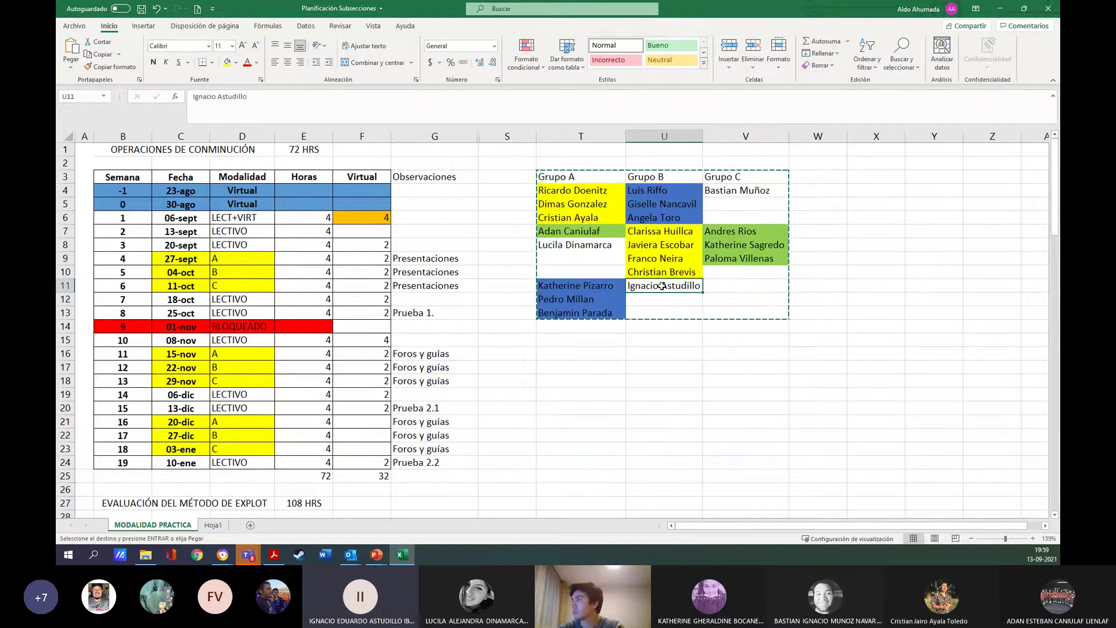
Copy the last Grupo B name down a row and shift four Grupo B names down, then undo.
{"action": "left_click_drag", "start_coordinate": [664, 236], "coordinate": [664, 258]}
{"action": "left_click", "coordinate": [664, 286]}
{"action": "key", "text": "Escape"}
{"action": "key", "text": "Down"}
{"action": "key", "text": "ctrl+c"}
{"action": "key", "text": "ctrl+v"}
{"action": "left_click", "coordinate": [649, 286]}
{"action": "key", "text": "ctrl+c"}
{"action": "left_click_drag", "start_coordinate": [648, 286], "coordinate": [646, 299]}
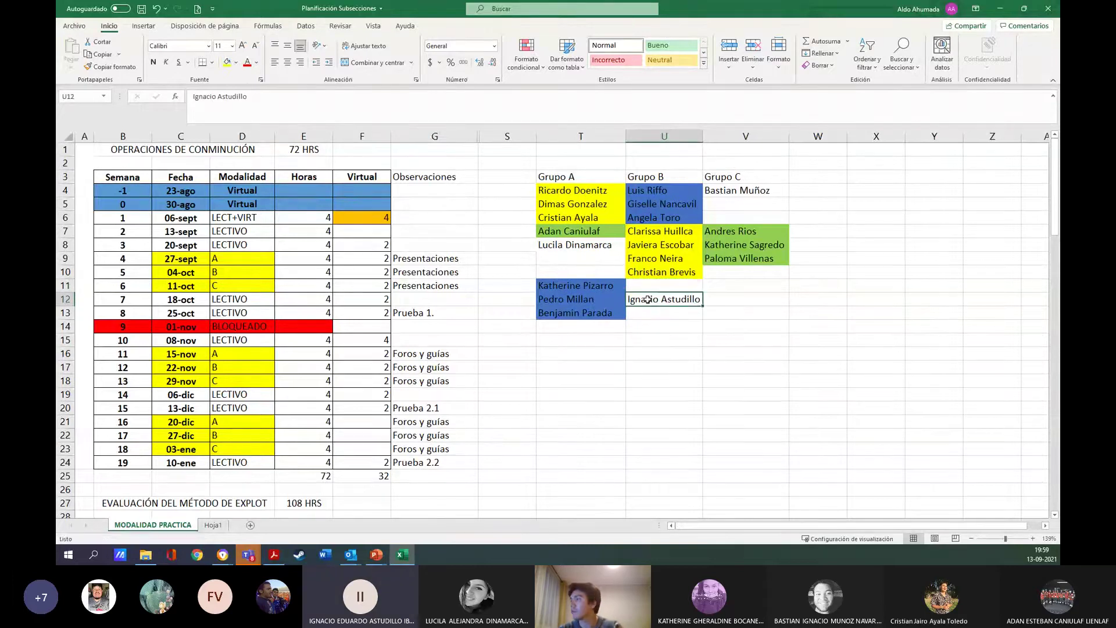
{"action": "mouse_move", "coordinate": [665, 232]}
{"action": "left_mouse_down"}
{"action": "mouse_move", "coordinate": [663, 269]}
{"action": "mouse_move", "coordinate": [660, 250]}
{"action": "left_mouse_up"}
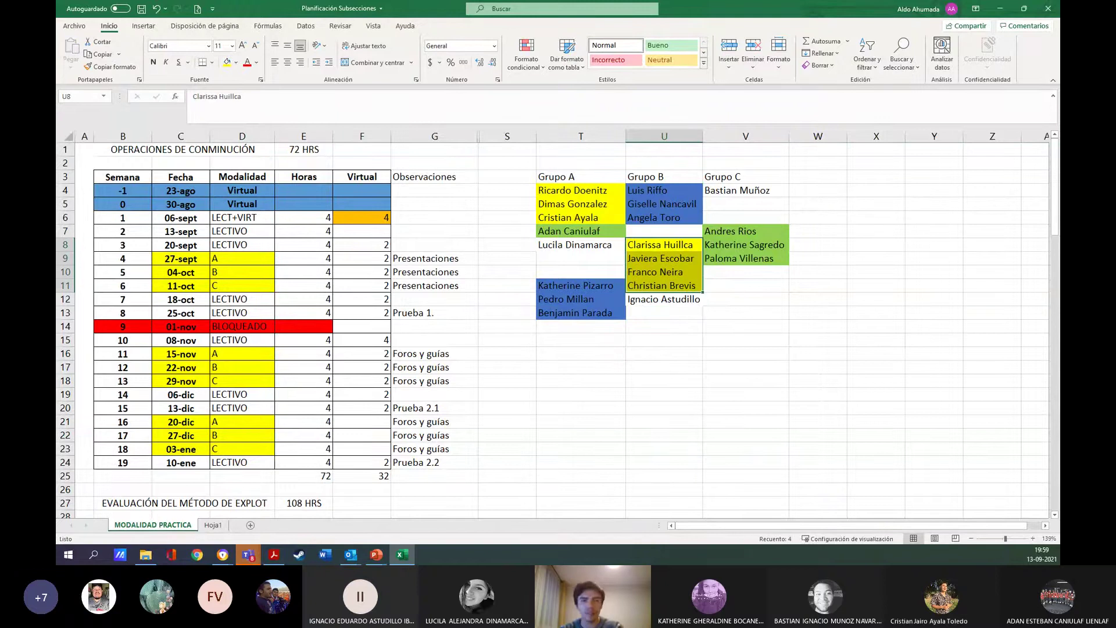
{"action": "key", "text": "ctrl+z"}
Move the row 12 name back, redo the shift, and drag the row 12 Grupo B name into U7.
{"action": "left_click", "coordinate": [662, 298]}
{"action": "left_click_drag", "start_coordinate": [663, 293], "coordinate": [662, 281]}
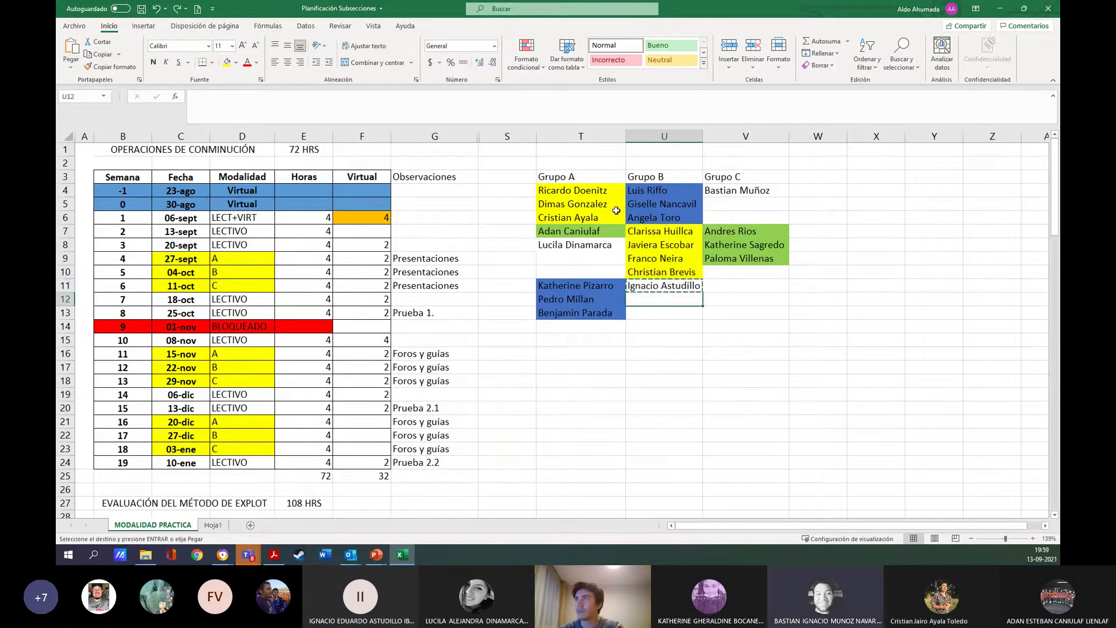
{"action": "left_click", "coordinate": [177, 10]}
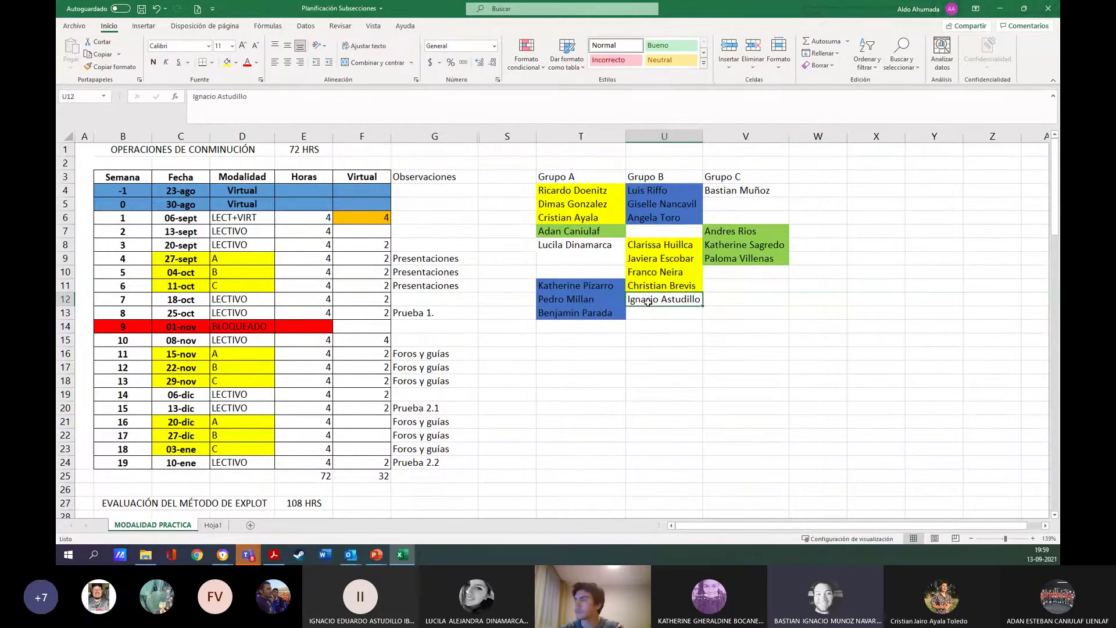
{"action": "left_click_drag", "start_coordinate": [649, 307], "coordinate": [651, 232]}
Give the row 6 Grupo B cell a blue fill and the U7 name the green fill.
{"action": "left_click", "coordinate": [656, 218]}
{"action": "left_click", "coordinate": [236, 62]}
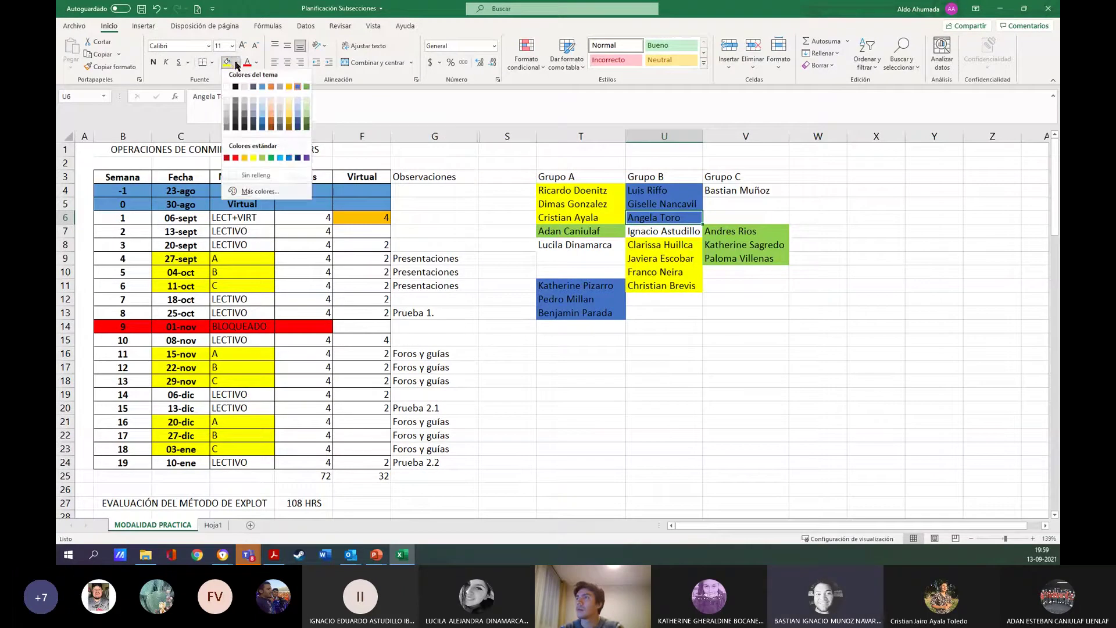
{"action": "left_click", "coordinate": [289, 160]}
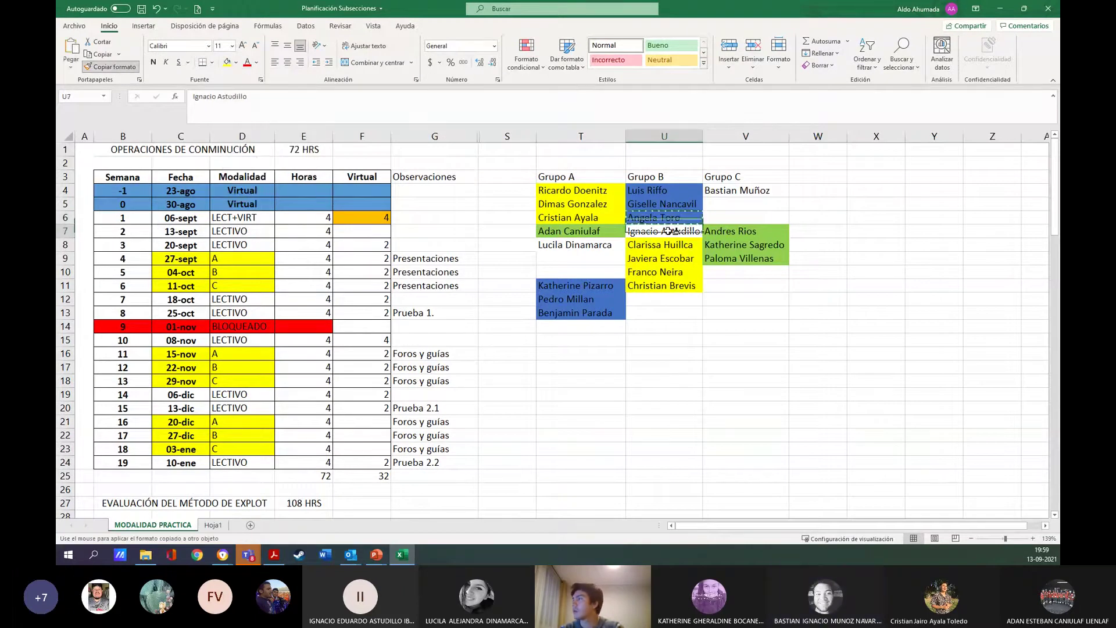
{"action": "left_click", "coordinate": [677, 233]}
{"action": "left_click", "coordinate": [754, 271]}
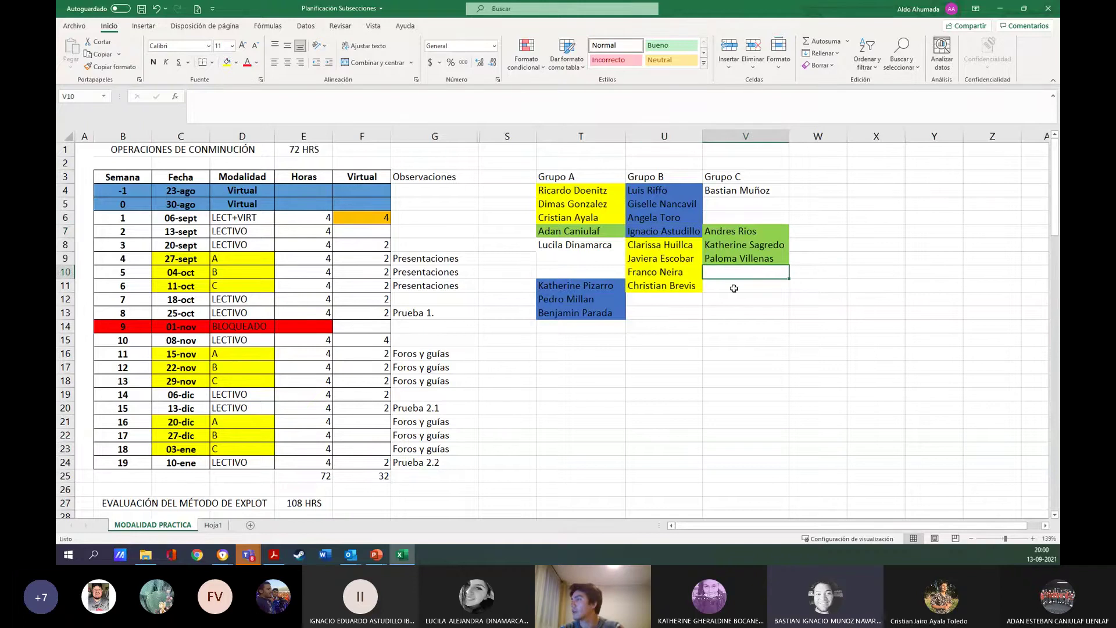
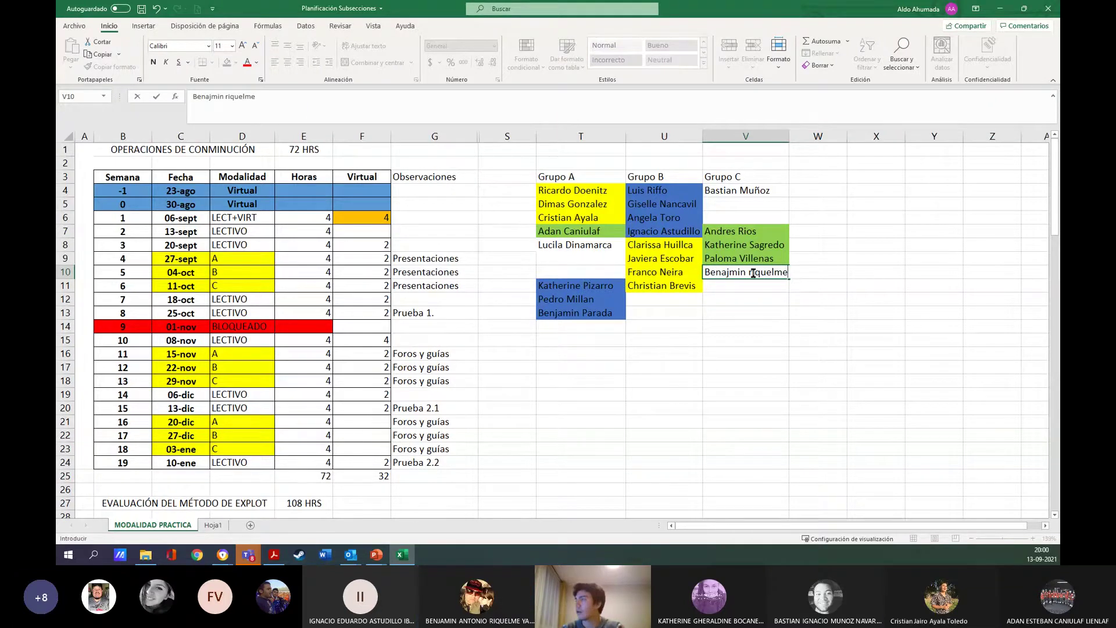
Enter a new student's full name in V10 and move it up to V5 under the first Grupo C name.
{"action": "key", "text": "Return"}
{"action": "key", "text": "Up"}
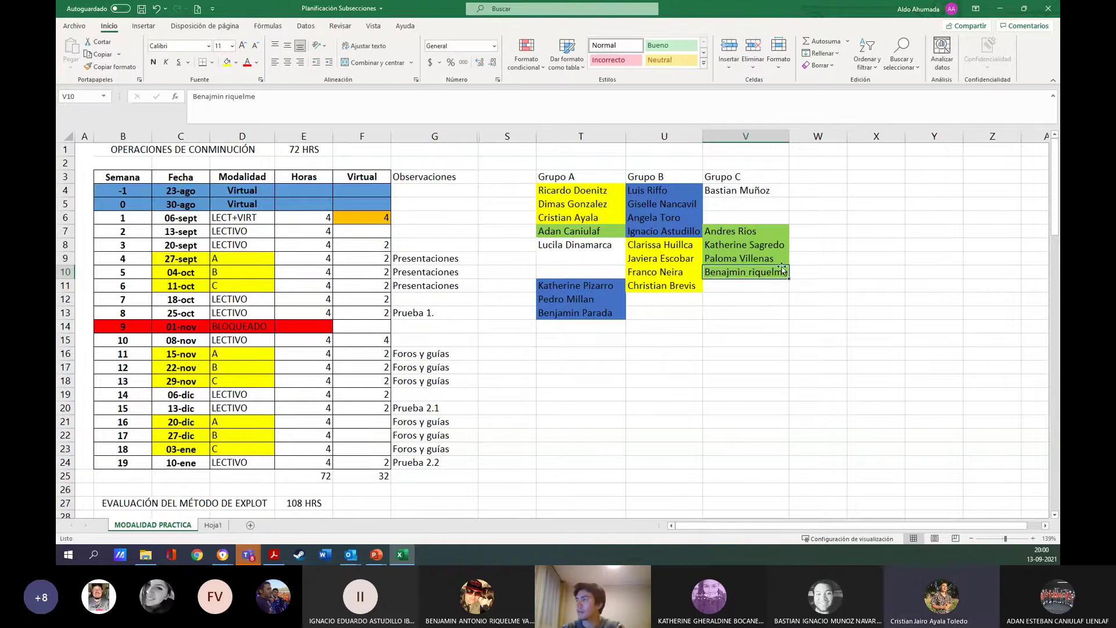
{"action": "left_click_drag", "start_coordinate": [743, 278], "coordinate": [745, 209]}
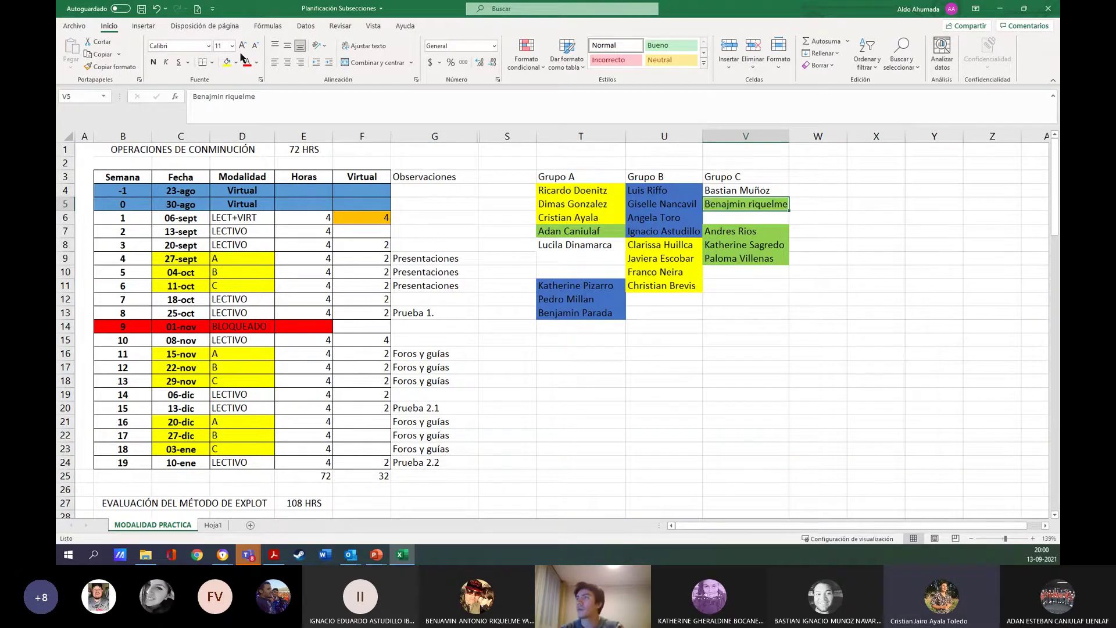
Paint empty V6's plain formatting onto V5 with Copiar formato, removing its green fill.
{"action": "left_click", "coordinate": [110, 67]}
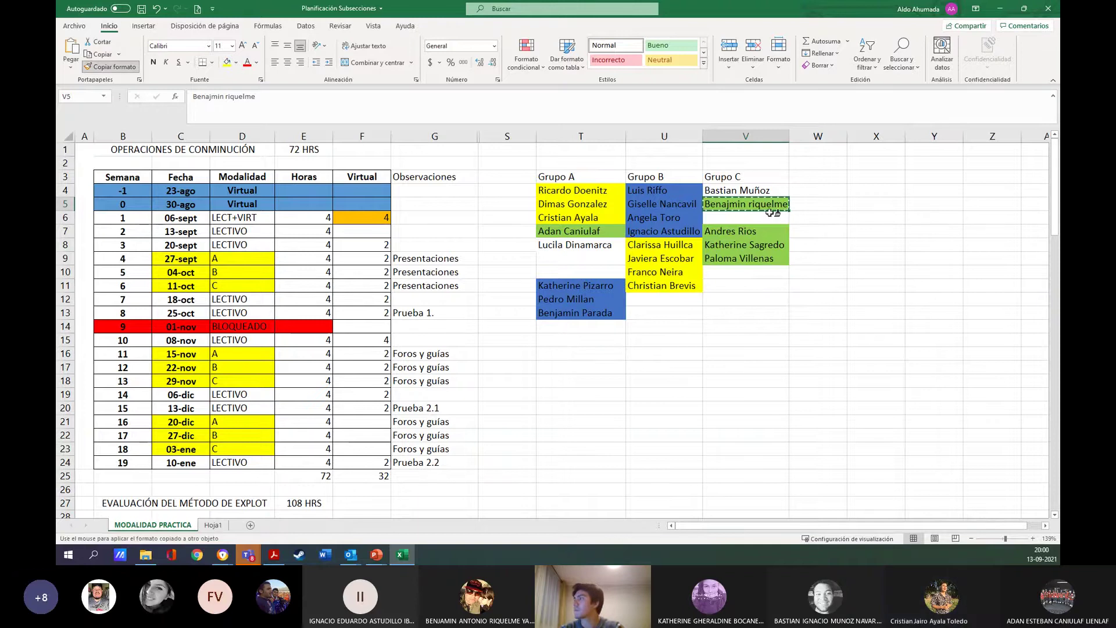
{"action": "left_click", "coordinate": [728, 201]}
{"action": "left_click", "coordinate": [738, 215]}
{"action": "left_click", "coordinate": [104, 66]}
{"action": "left_click", "coordinate": [746, 202]}
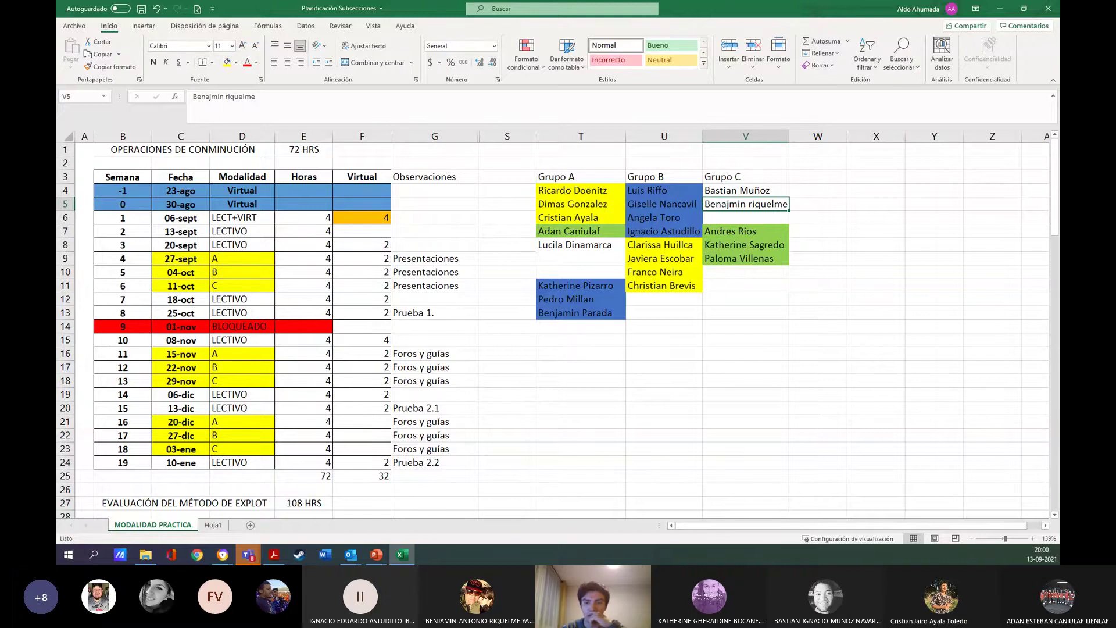
{"action": "left_click", "coordinate": [751, 271]}
{"action": "left_click", "coordinate": [764, 204]}
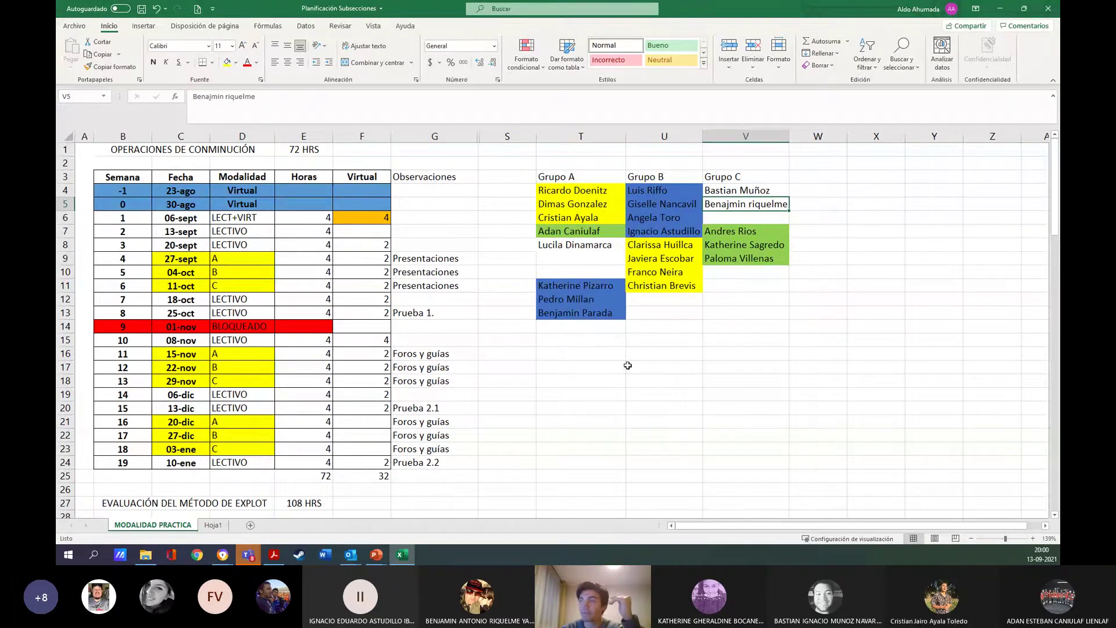
{"action": "left_click_drag", "start_coordinate": [572, 190], "coordinate": [731, 319]}
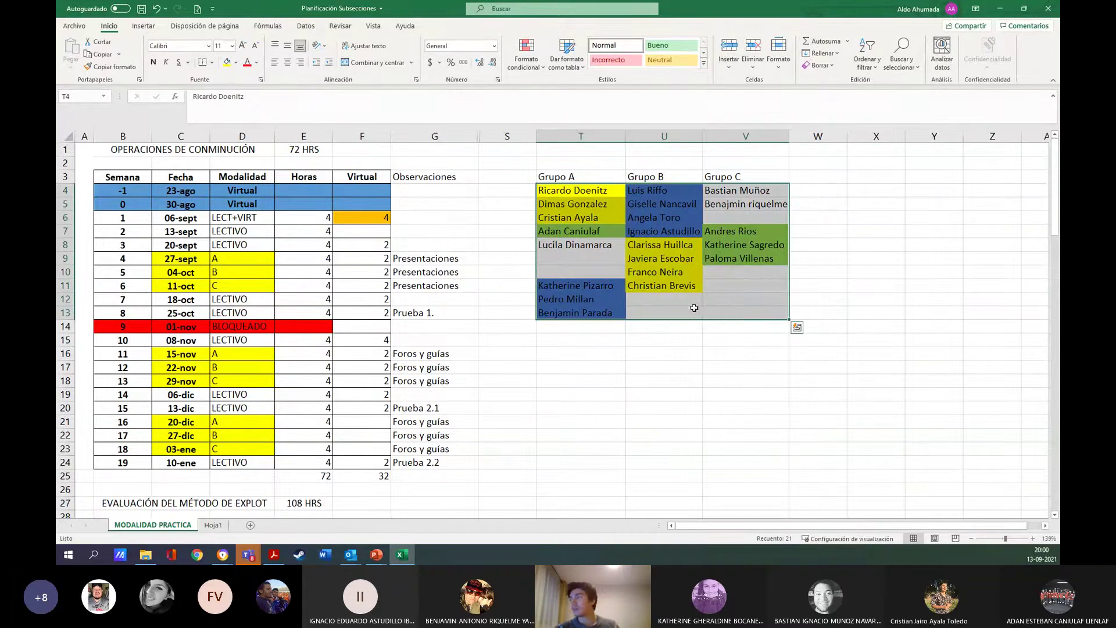
{"action": "left_click", "coordinate": [694, 311]}
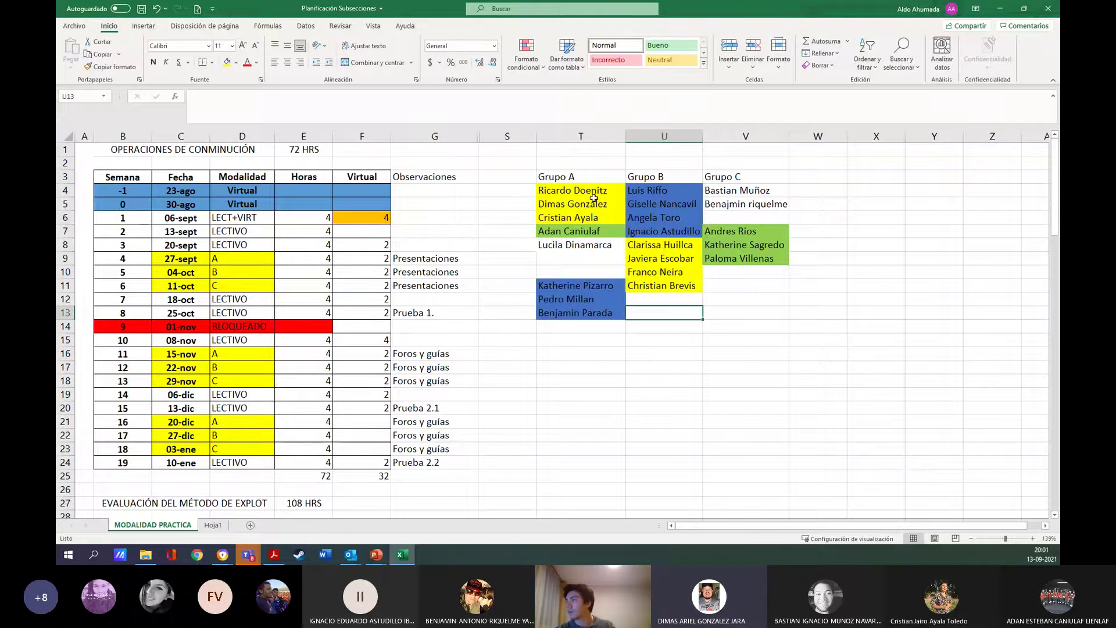
Shift the Grupo A names in T7:T8 down one row to T8:T9.
{"action": "left_click", "coordinate": [570, 207]}
{"action": "left_click", "coordinate": [585, 228]}
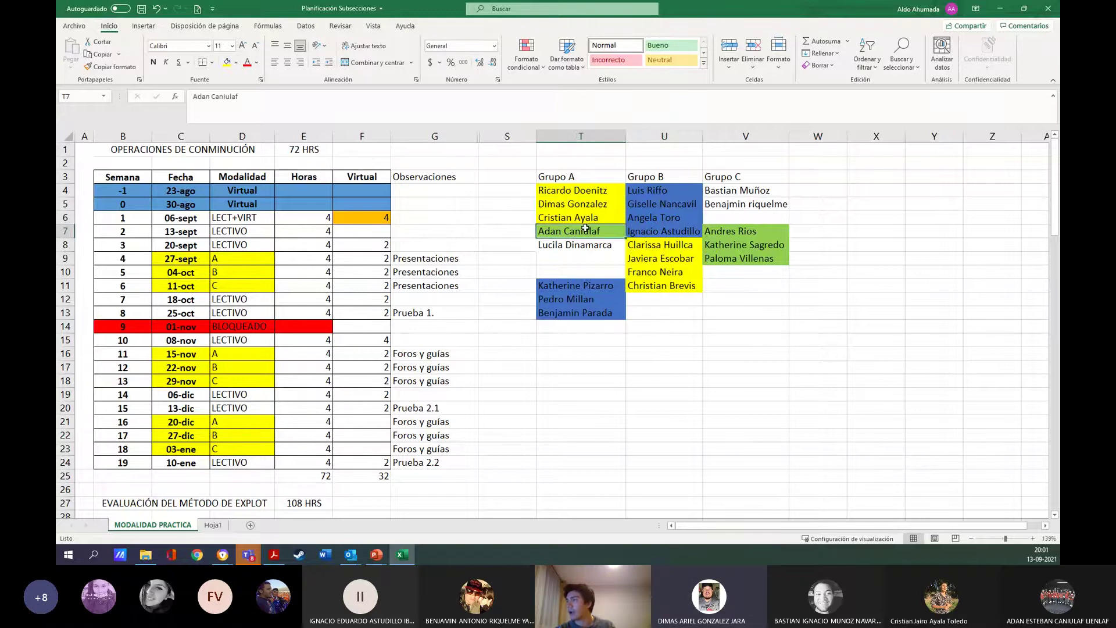
{"action": "left_click", "coordinate": [575, 311]}
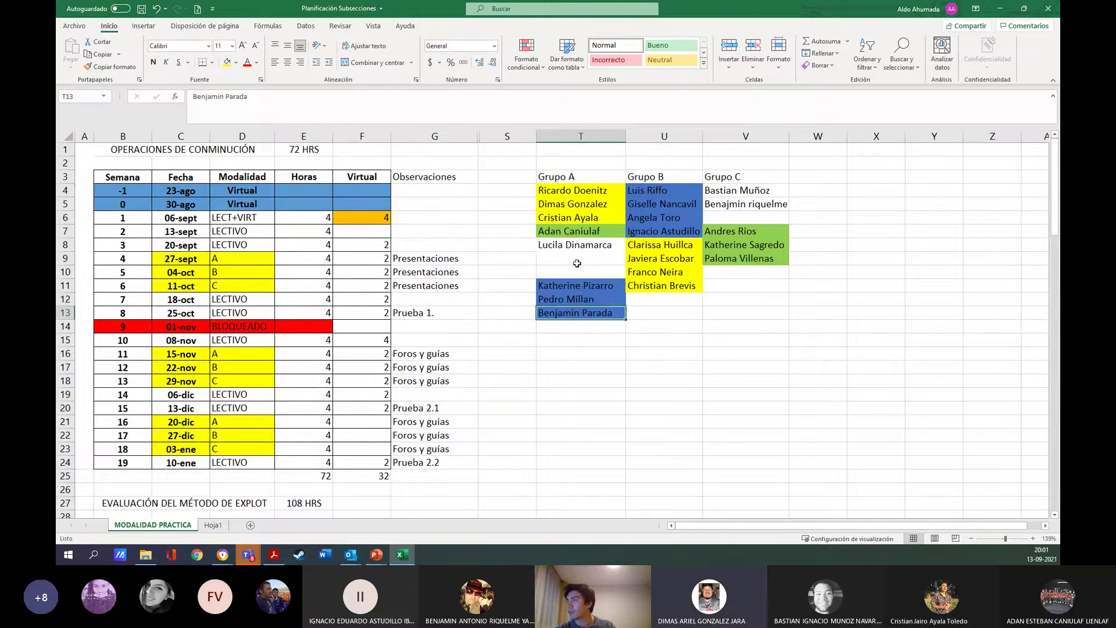
{"action": "left_click_drag", "start_coordinate": [575, 233], "coordinate": [625, 256]}
{"action": "left_click", "coordinate": [598, 232]}
Type the new student's full name into the freed Grupo A cell T7 and confirm it.
{"action": "type", "text": "Mi"}
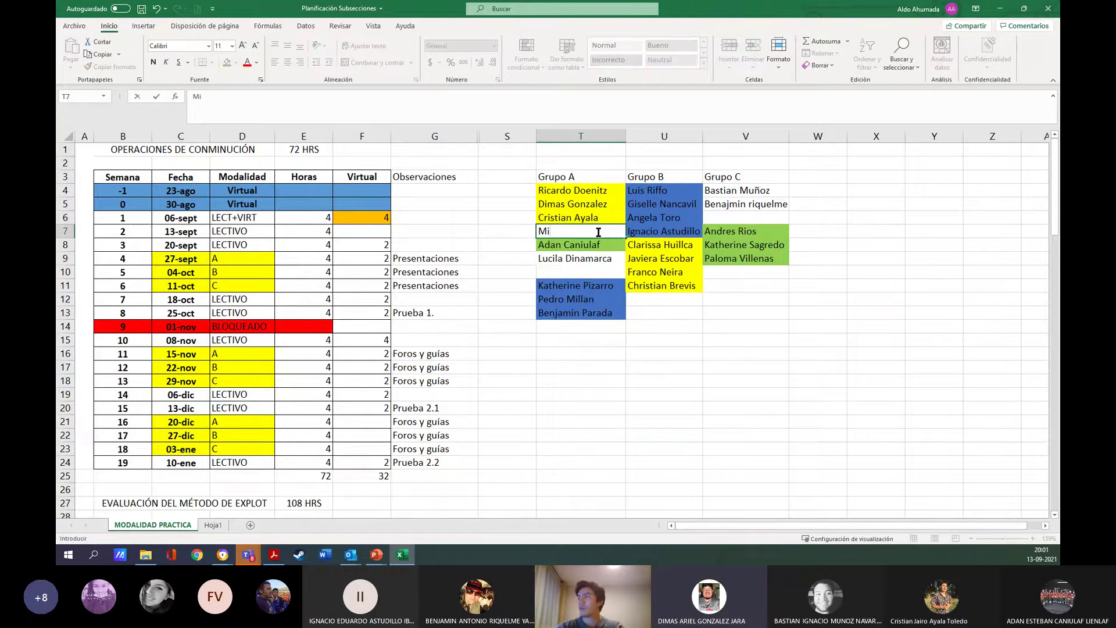
{"action": "key", "text": "BackSpace"}
{"action": "key", "text": "BackSpace"}
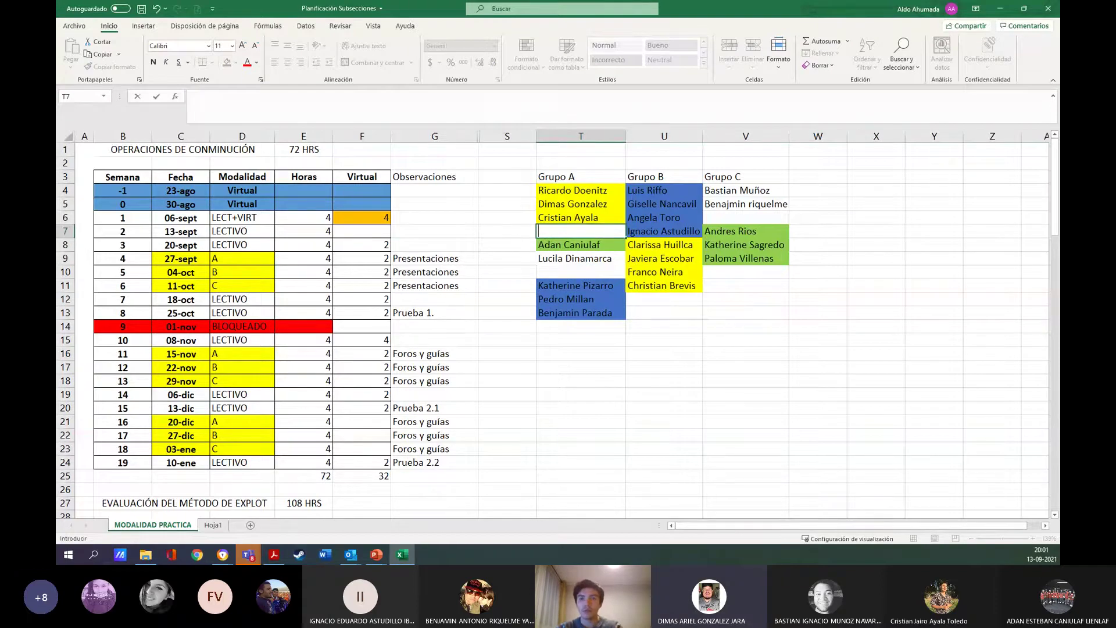
{"action": "key", "text": "alt+Tab"}
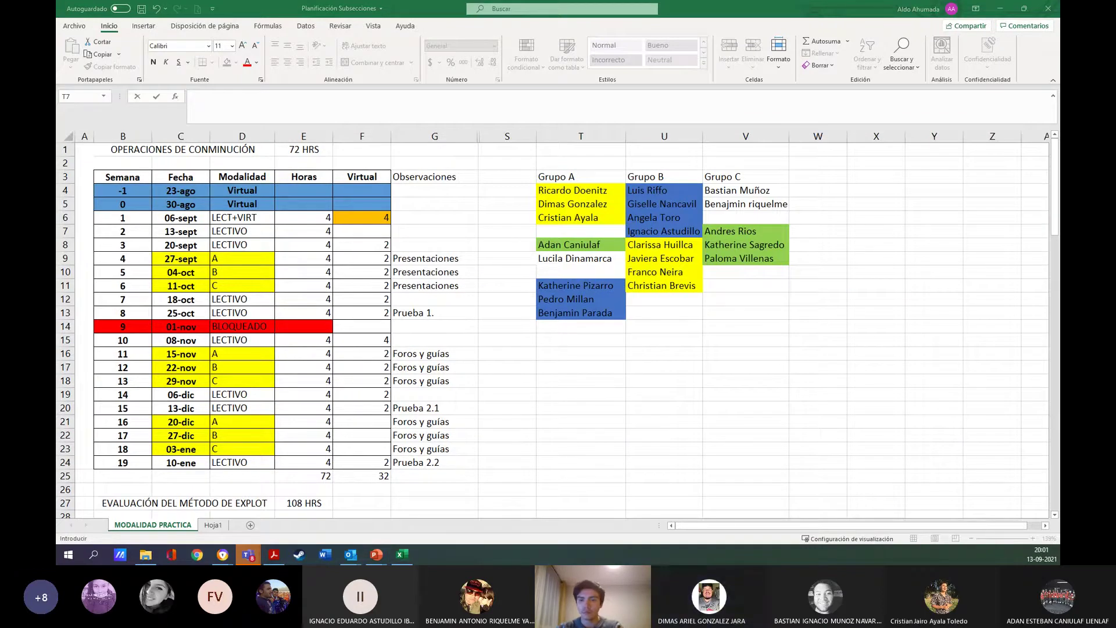
{"action": "left_click", "coordinate": [546, 230]}
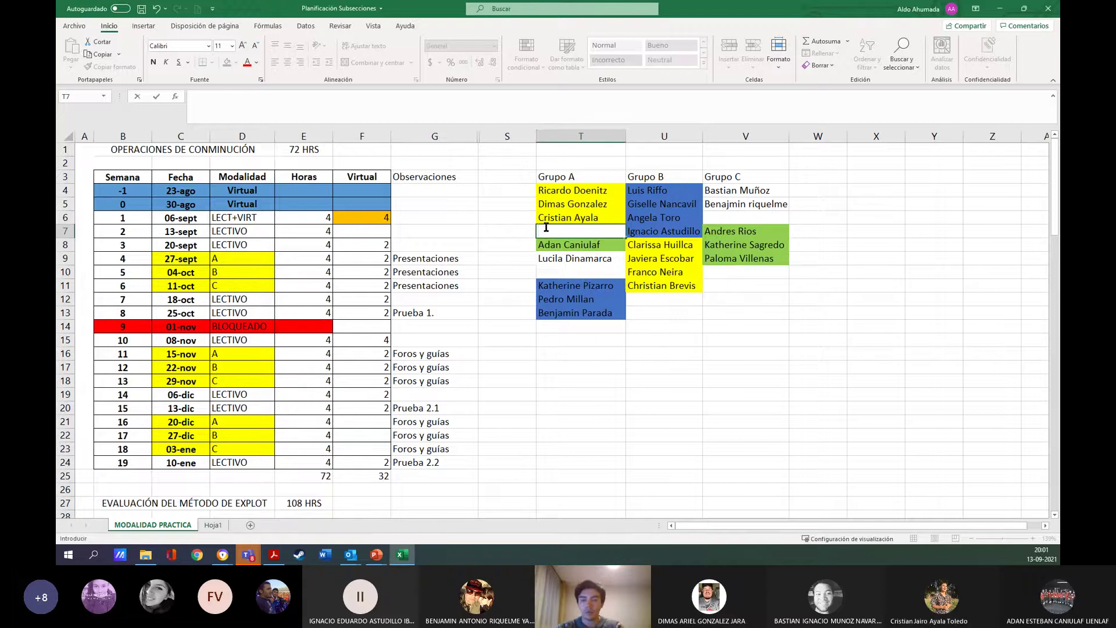
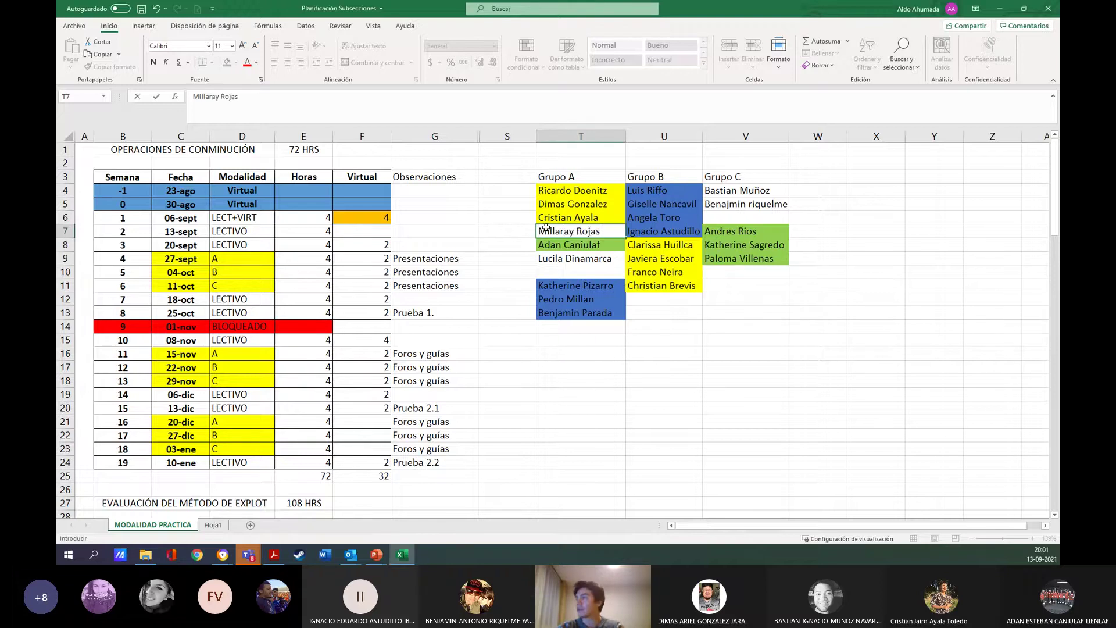
{"action": "key", "text": "Return"}
{"action": "key", "text": "Return"}
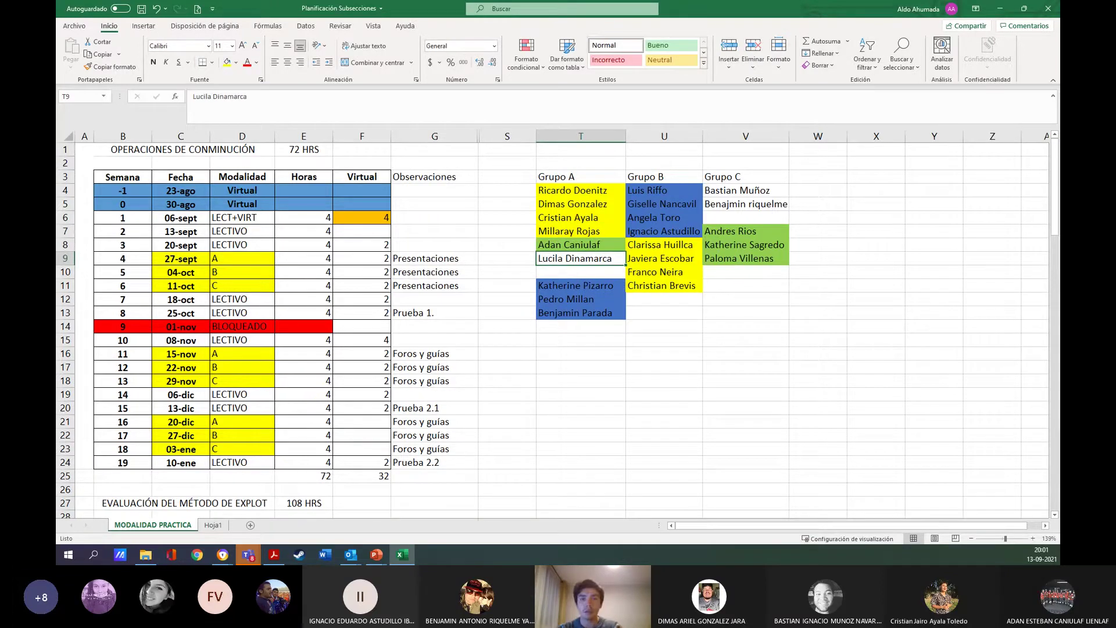
{"action": "key", "text": "alt+Tab"}
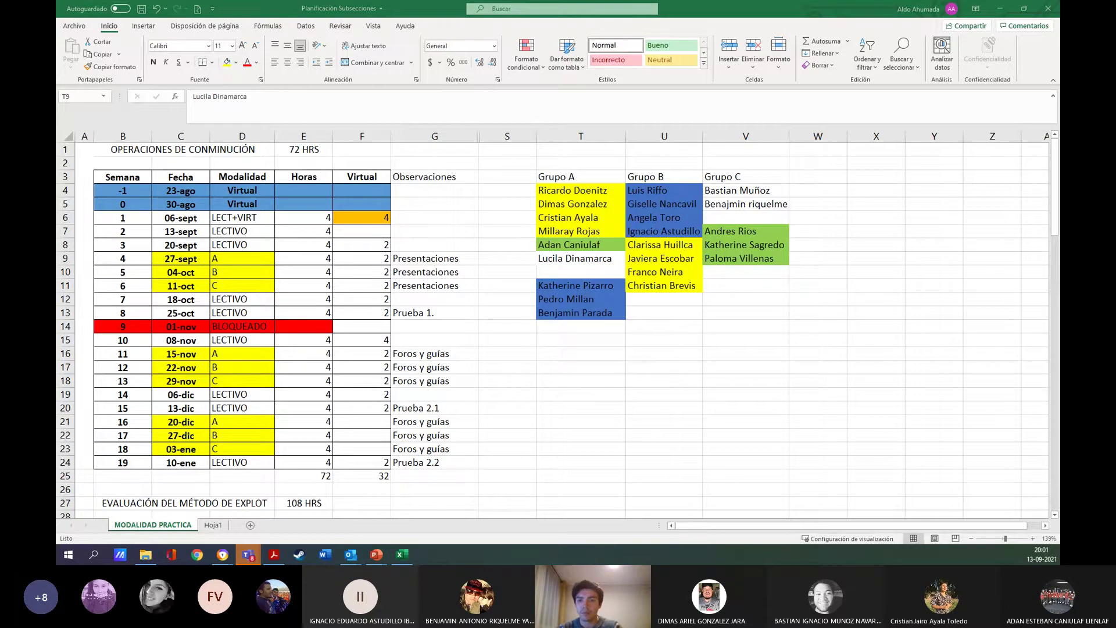
Work through the empty Grupo A, B and C cells, then select the whole group name table.
{"action": "left_click", "coordinate": [563, 257]}
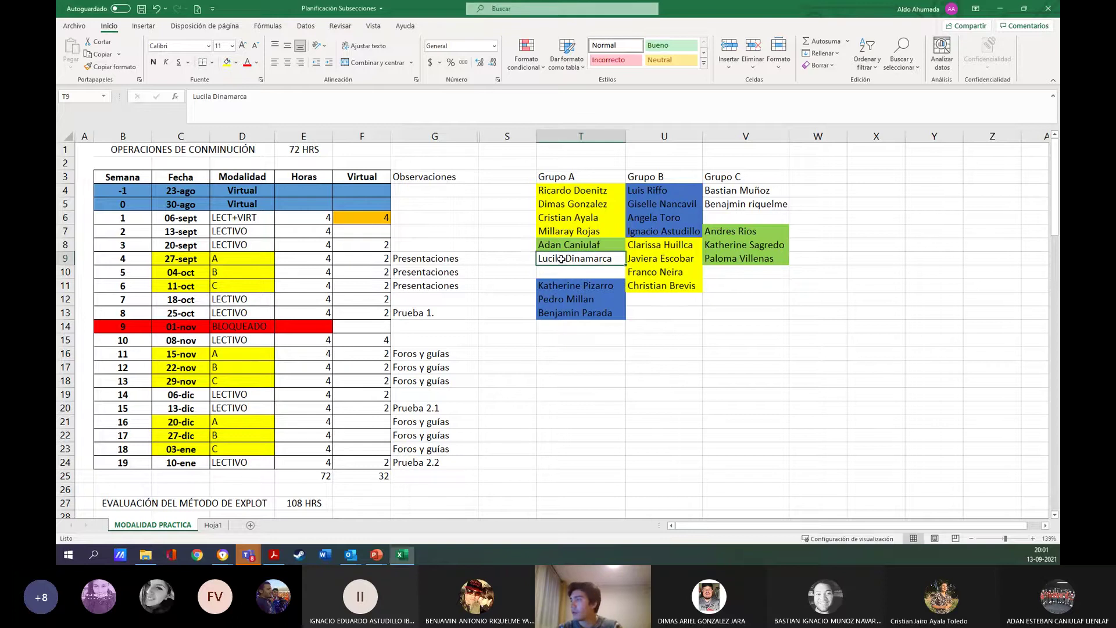
{"action": "left_click", "coordinate": [576, 272]}
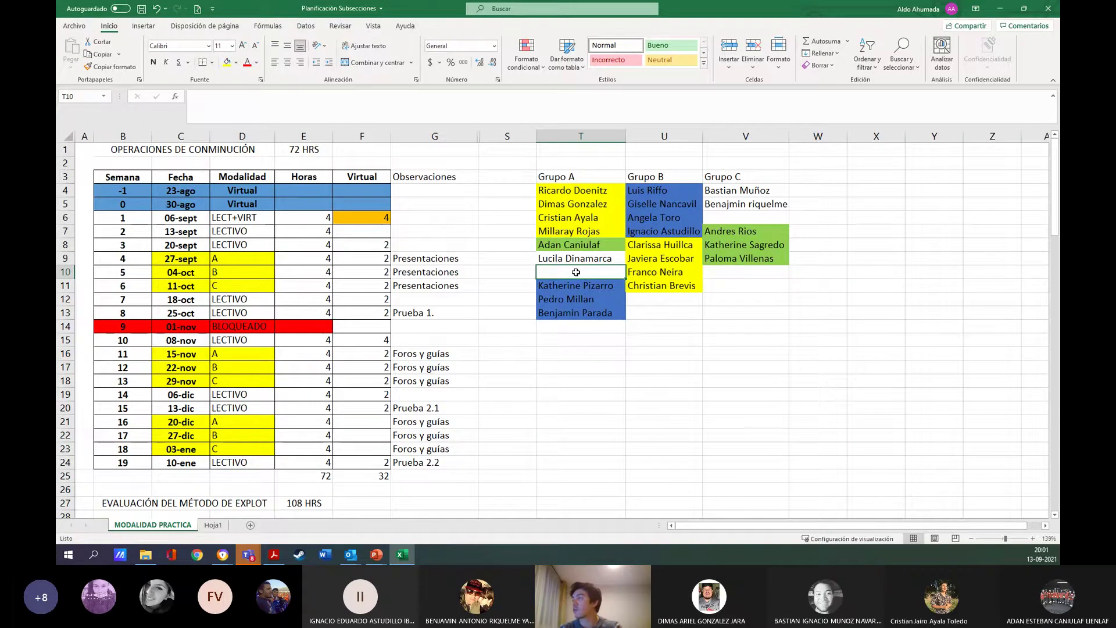
{"action": "left_click_drag", "start_coordinate": [667, 298], "coordinate": [669, 313]}
{"action": "left_click_drag", "start_coordinate": [733, 230], "coordinate": [736, 312]}
{"action": "left_click", "coordinate": [737, 312]}
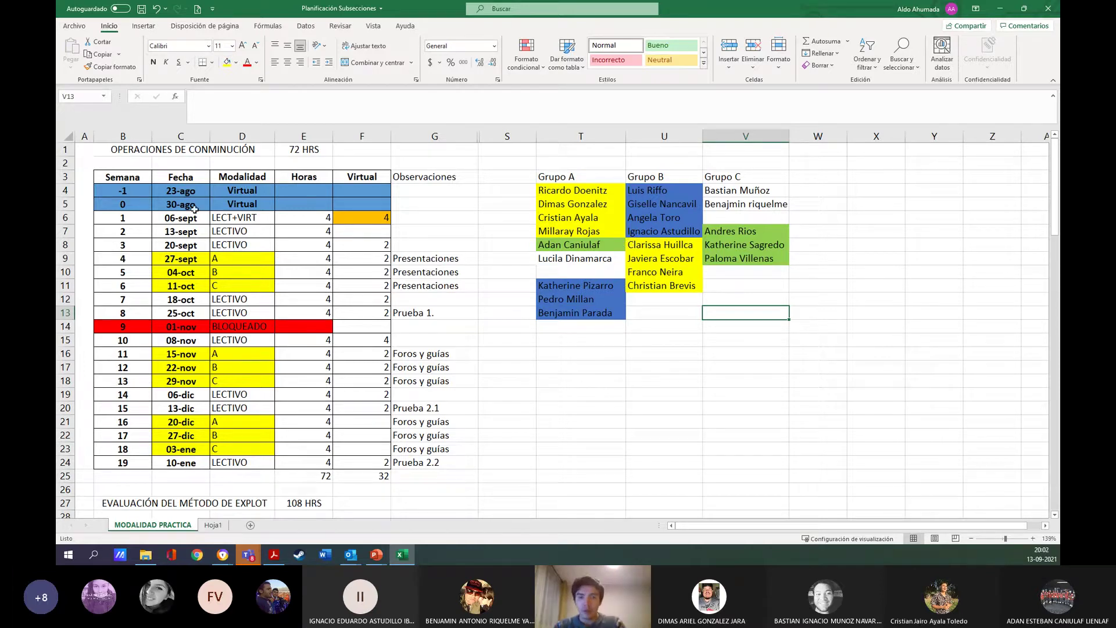
{"action": "left_click", "coordinate": [594, 270]}
{"action": "left_click", "coordinate": [695, 298]}
{"action": "left_click", "coordinate": [749, 275]}
{"action": "left_click", "coordinate": [669, 300]}
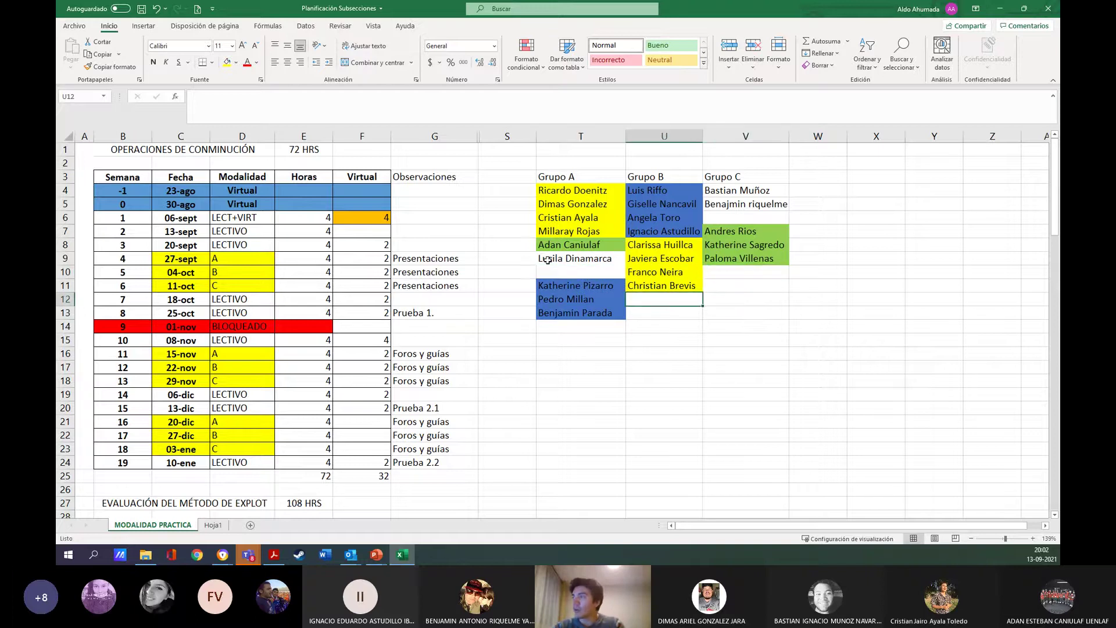
{"action": "left_click", "coordinate": [588, 267]}
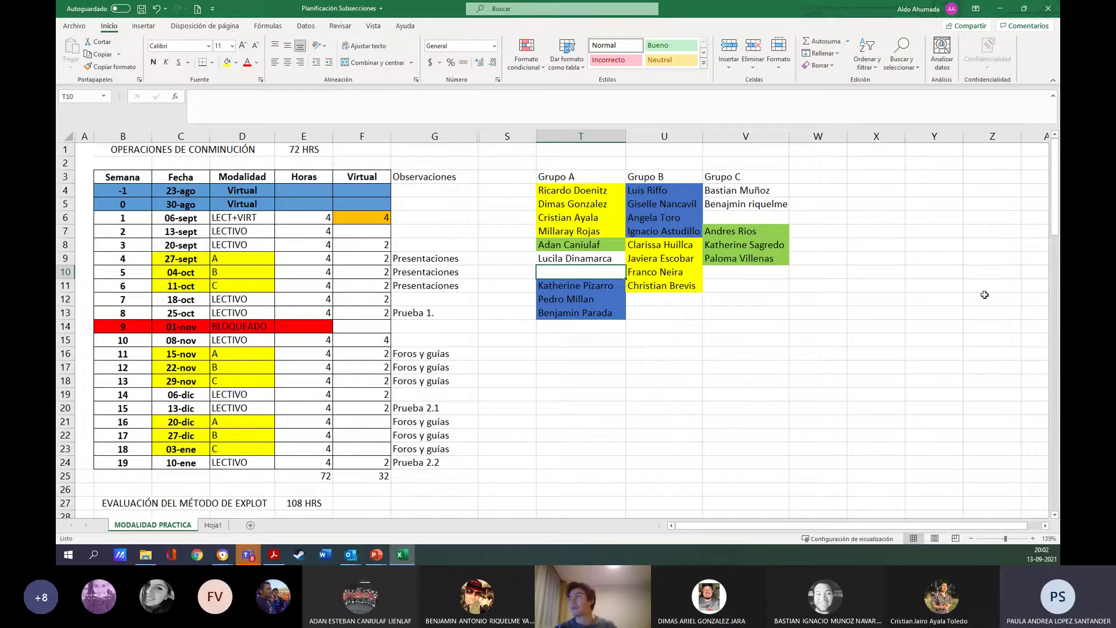
{"action": "left_click_drag", "start_coordinate": [572, 190], "coordinate": [759, 318]}
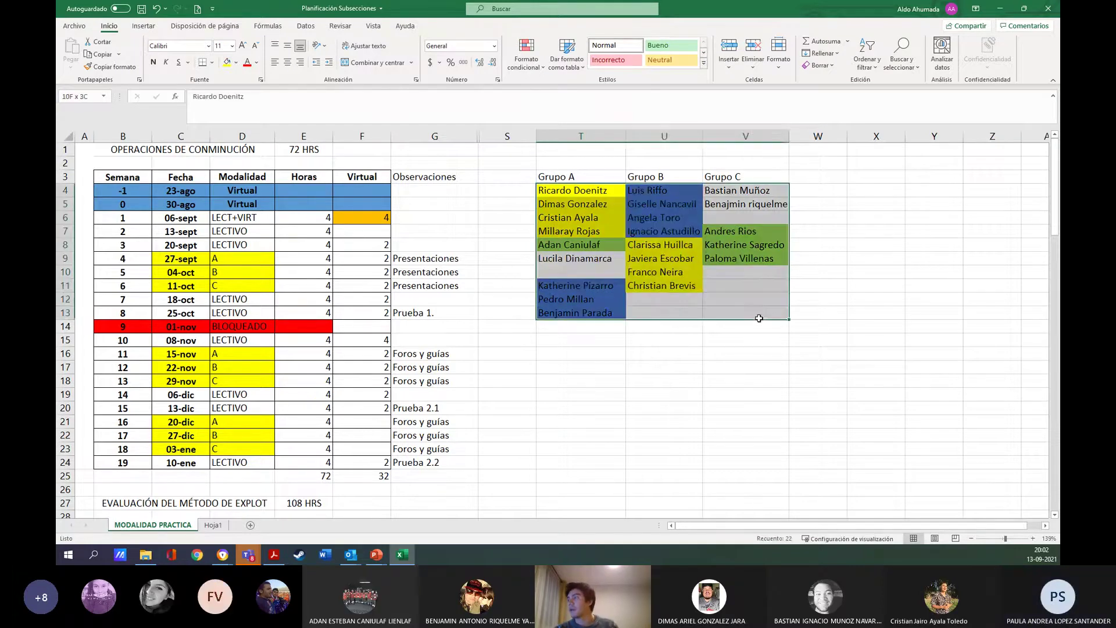
{"action": "left_click", "coordinate": [663, 313]}
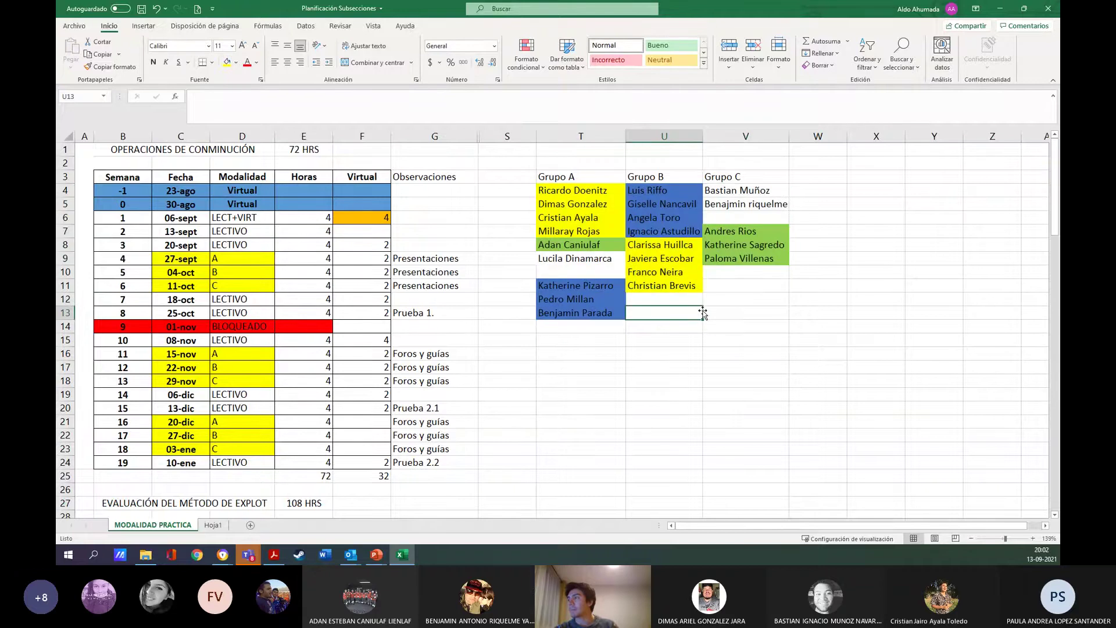
{"action": "left_click_drag", "start_coordinate": [588, 187], "coordinate": [747, 312]}
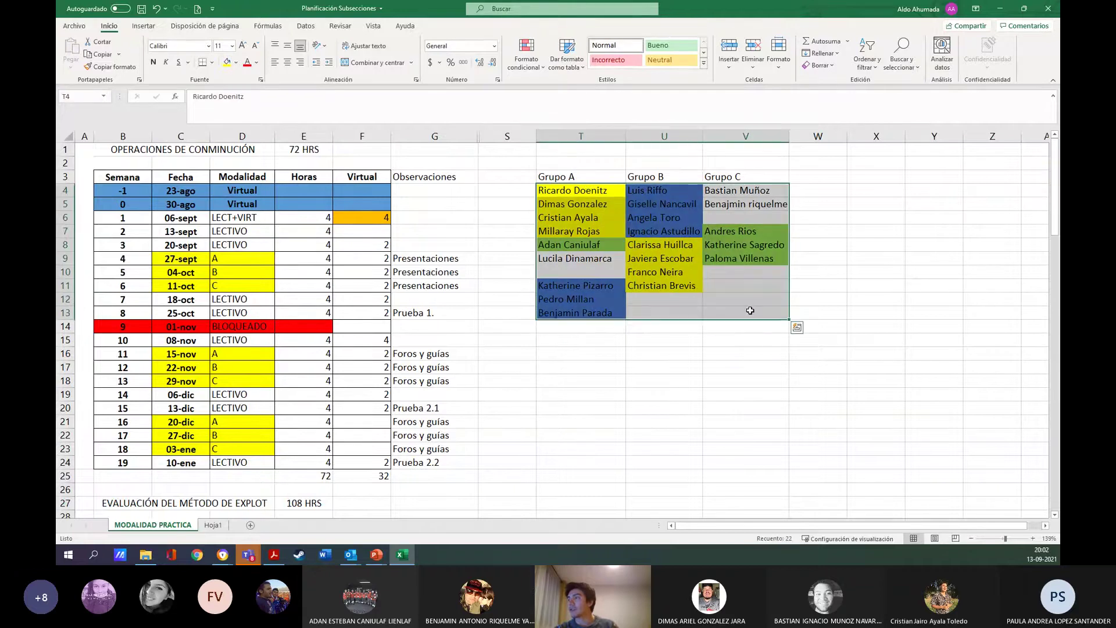
{"action": "left_click", "coordinate": [684, 298]}
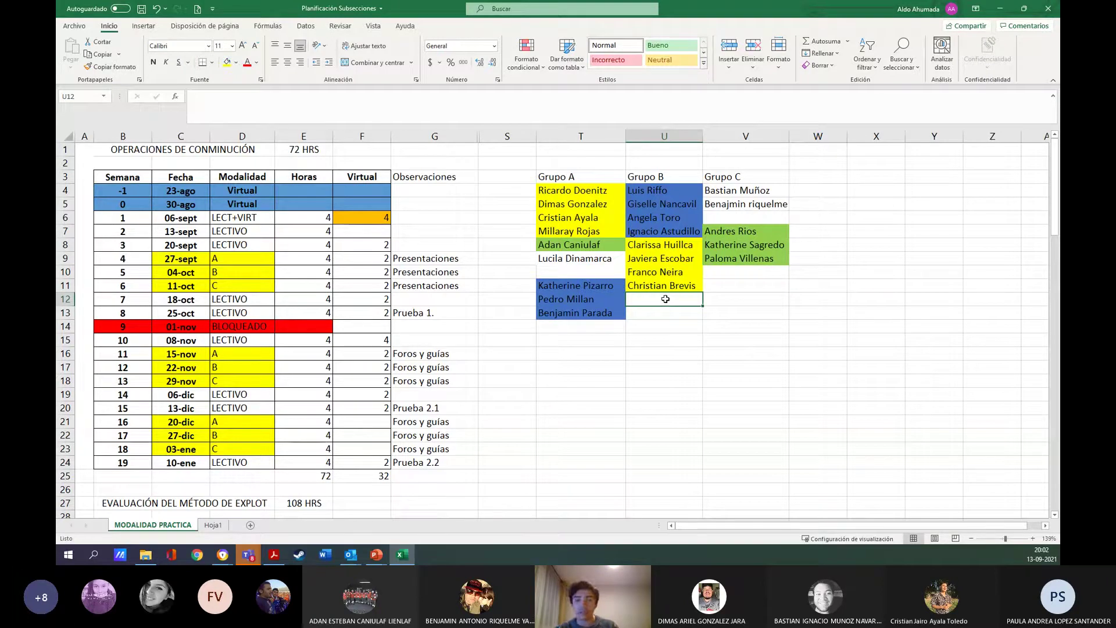
{"action": "left_click", "coordinate": [735, 218]}
{"action": "left_click", "coordinate": [736, 191]}
{"action": "left_click", "coordinate": [737, 206]}
{"action": "left_click", "coordinate": [743, 217]}
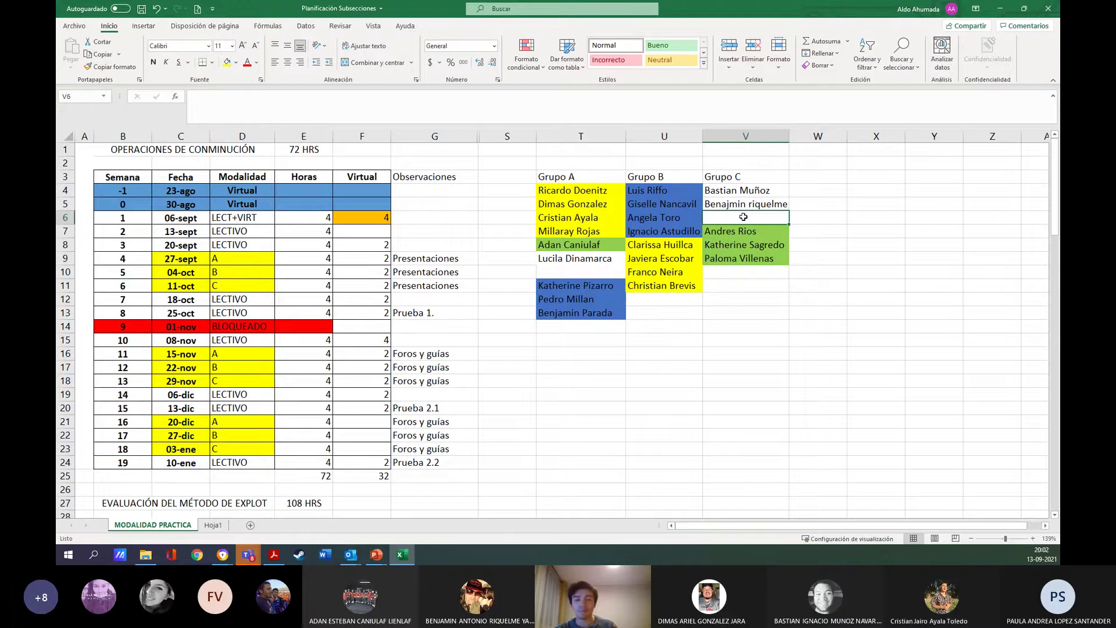
Type a new student's full name into Grupo C cell V6, correcting a typo, and commit it.
{"action": "left_click_drag", "start_coordinate": [747, 187], "coordinate": [746, 215]}
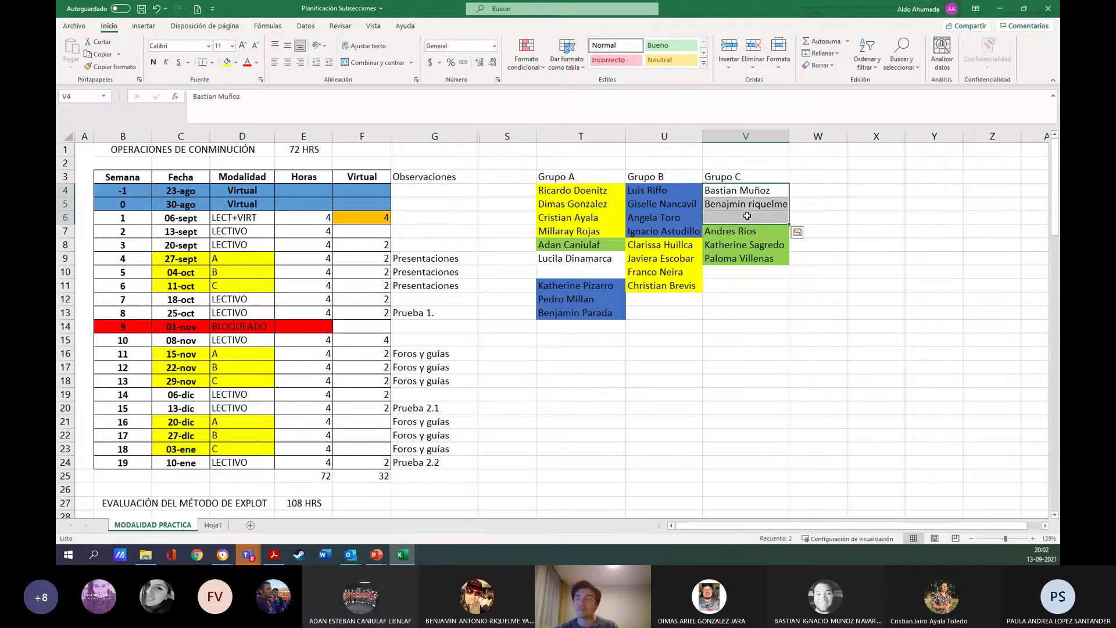
{"action": "left_click", "coordinate": [747, 215]}
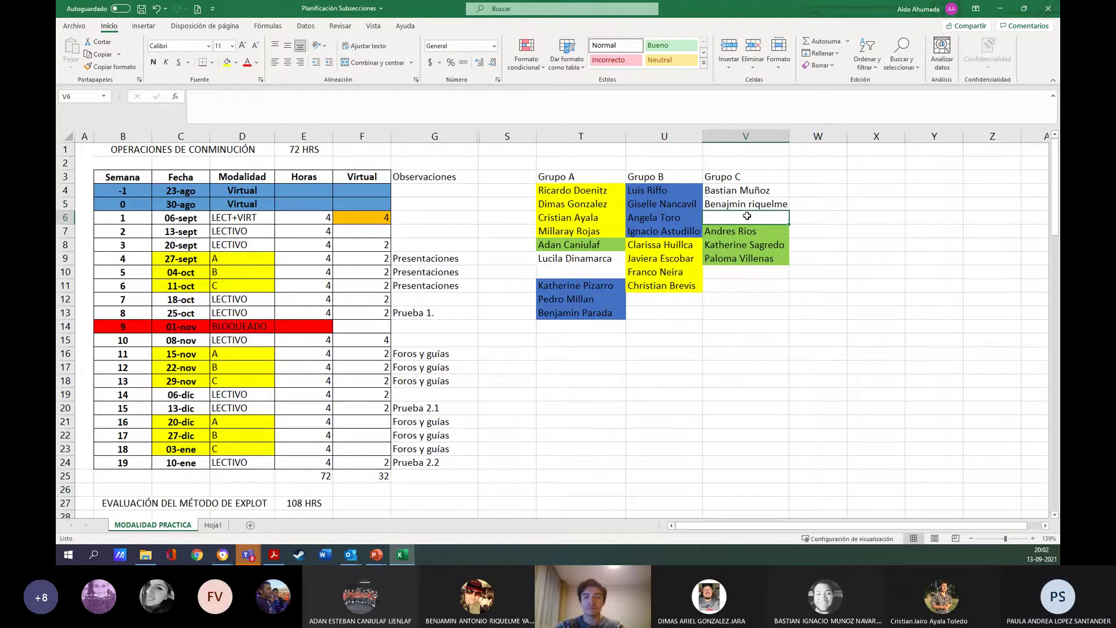
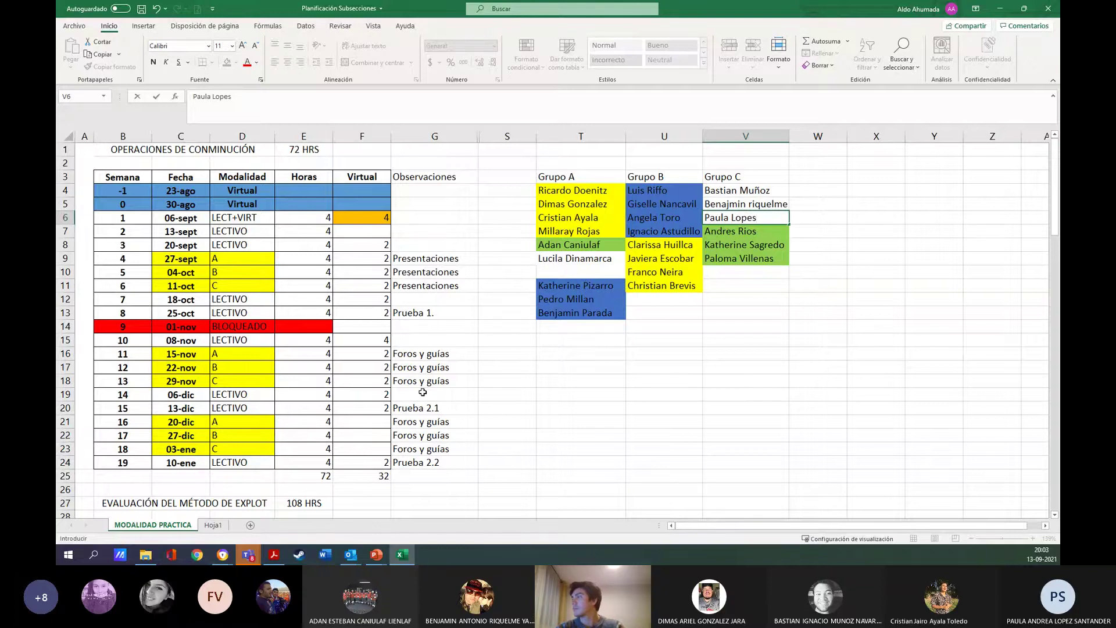
{"action": "left_click", "coordinate": [694, 301]}
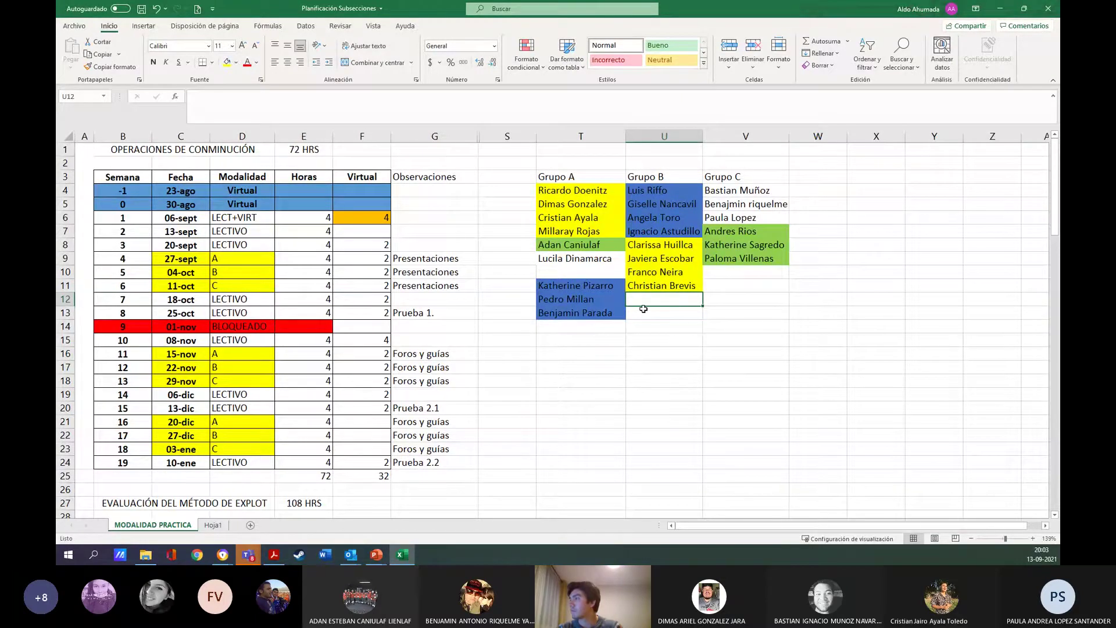
Copy the group table T3:V13 with its headers.
{"action": "left_click_drag", "start_coordinate": [748, 177], "coordinate": [582, 311]}
{"action": "key", "text": "ctrl+c"}
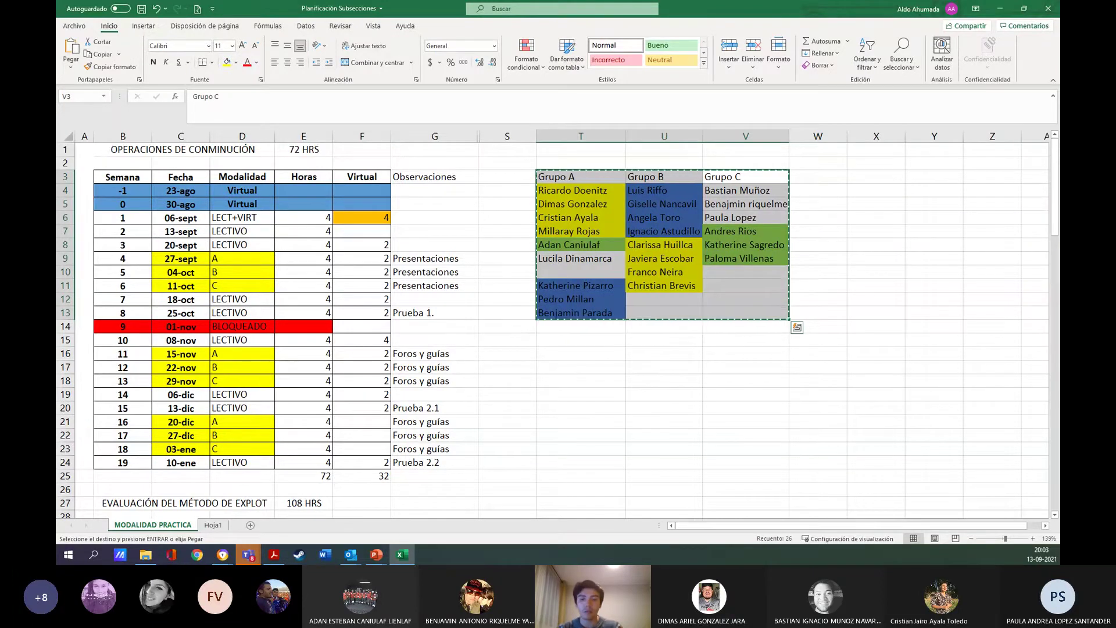
{"action": "key", "text": "alt+Tab"}
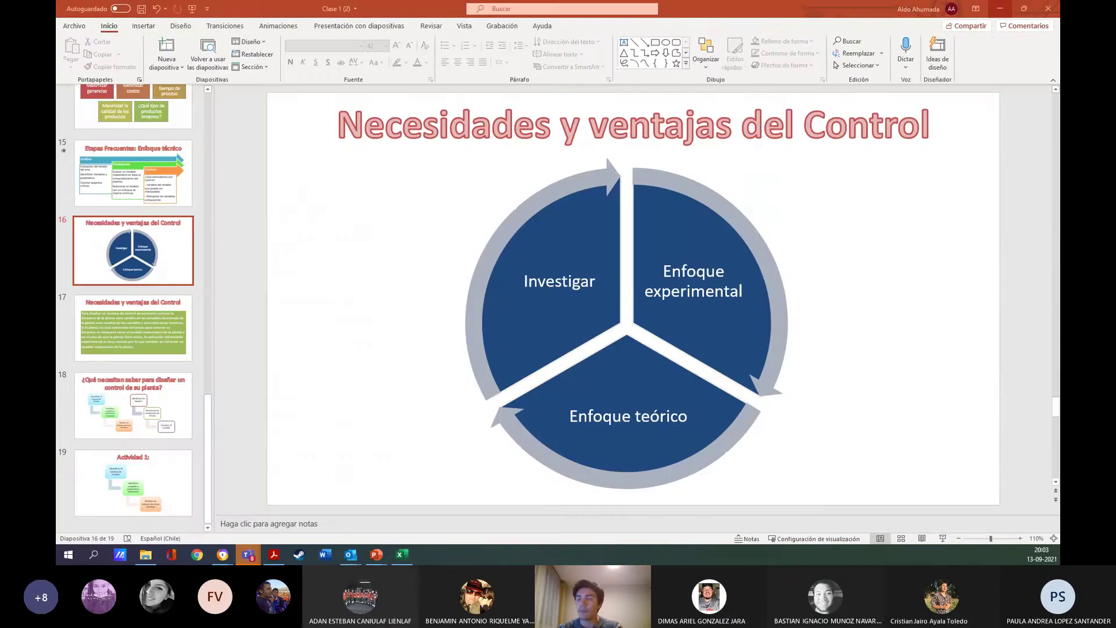
{"action": "key", "text": "alt+Tab"}
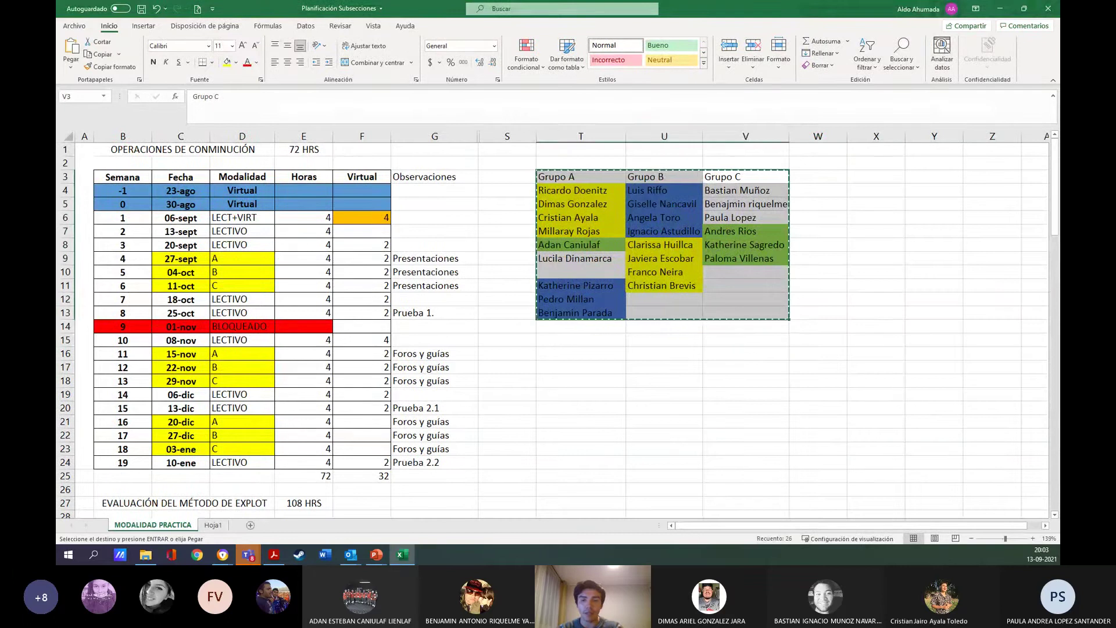
{"action": "key", "text": "super+d"}
{"action": "key", "text": "super+d"}
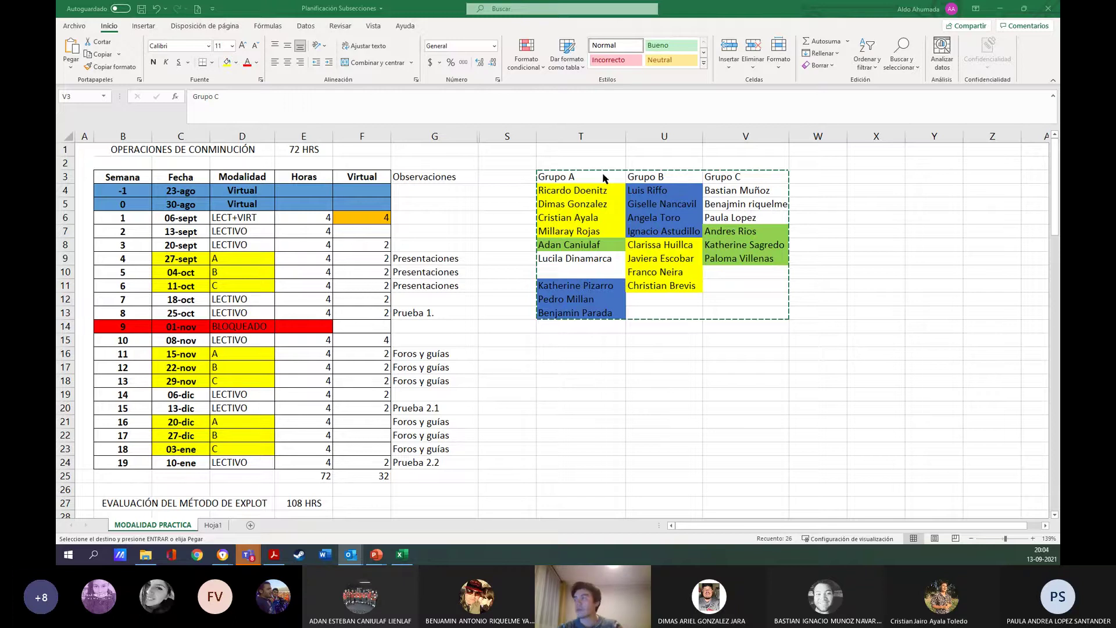
Reselect the copied table and bring up previews of the open PowerPoint presentations.
{"action": "left_click_drag", "start_coordinate": [586, 173], "coordinate": [747, 311]}
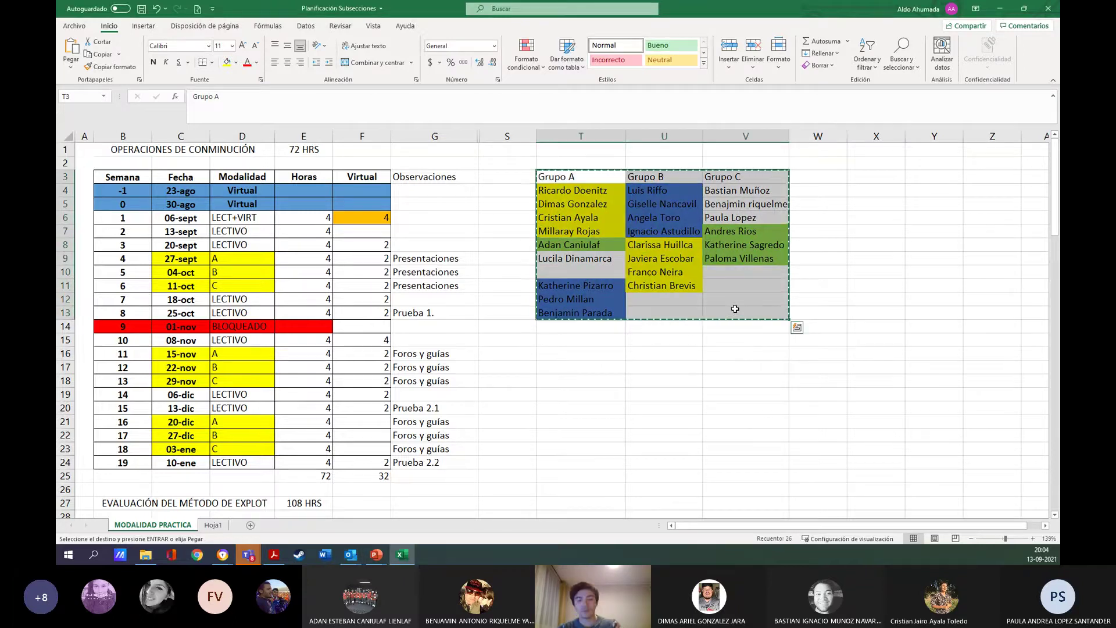
{"action": "left_click", "coordinate": [580, 176]}
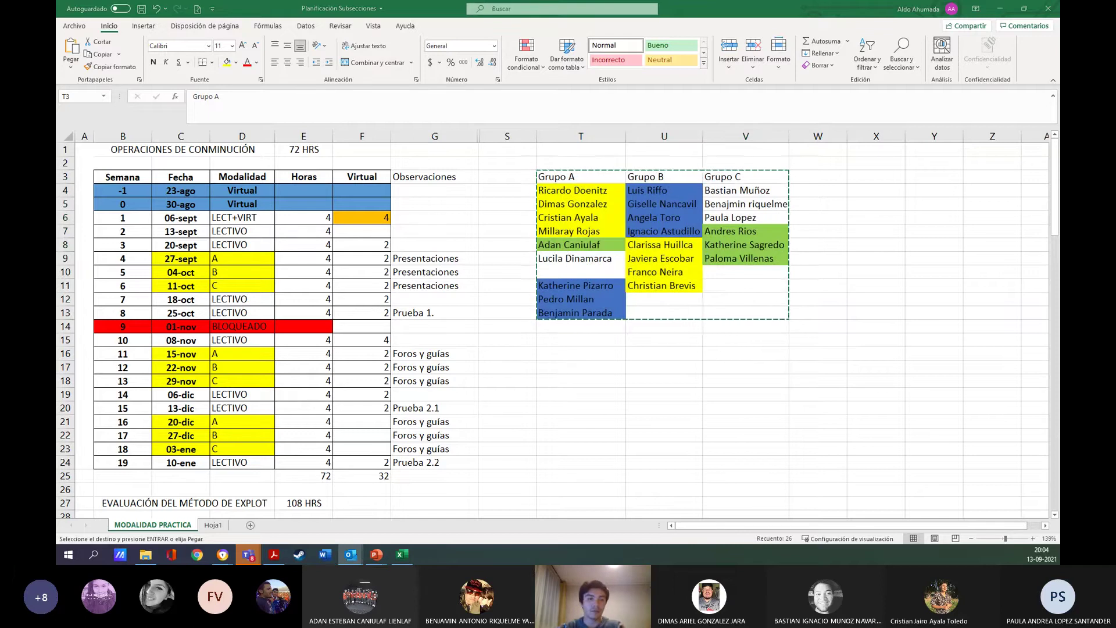
{"action": "key", "text": "ctrl+a"}
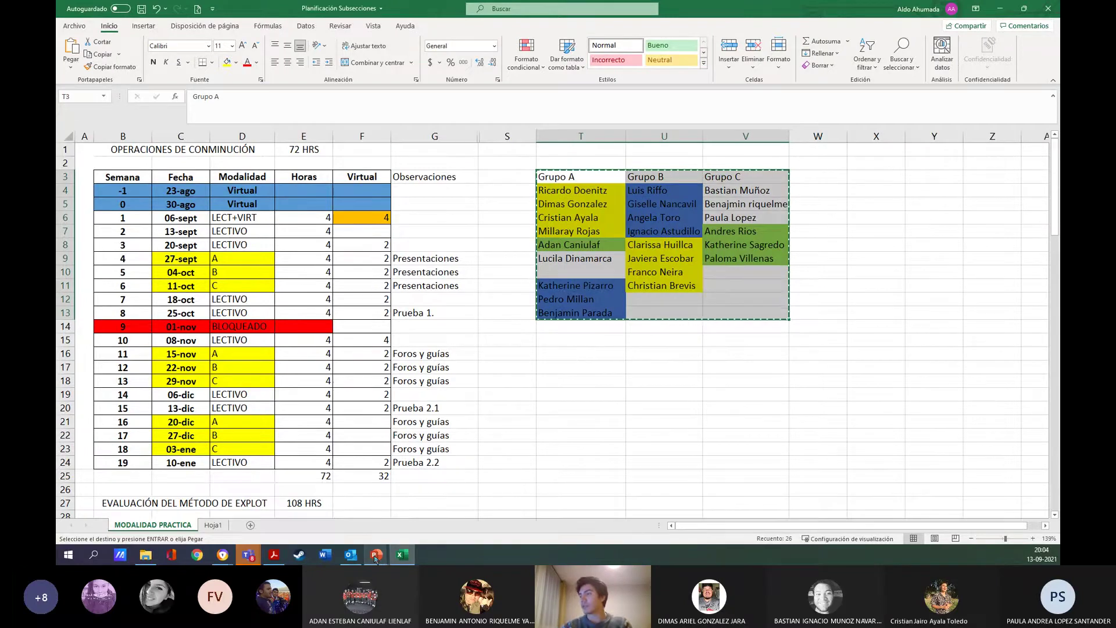
{"action": "left_click", "coordinate": [376, 554]}
Present the 'Clase 1' Muestro y granulometría deck from the start, advancing past Objetivos to Tópicos a tratar.
{"action": "left_click", "coordinate": [486, 495]}
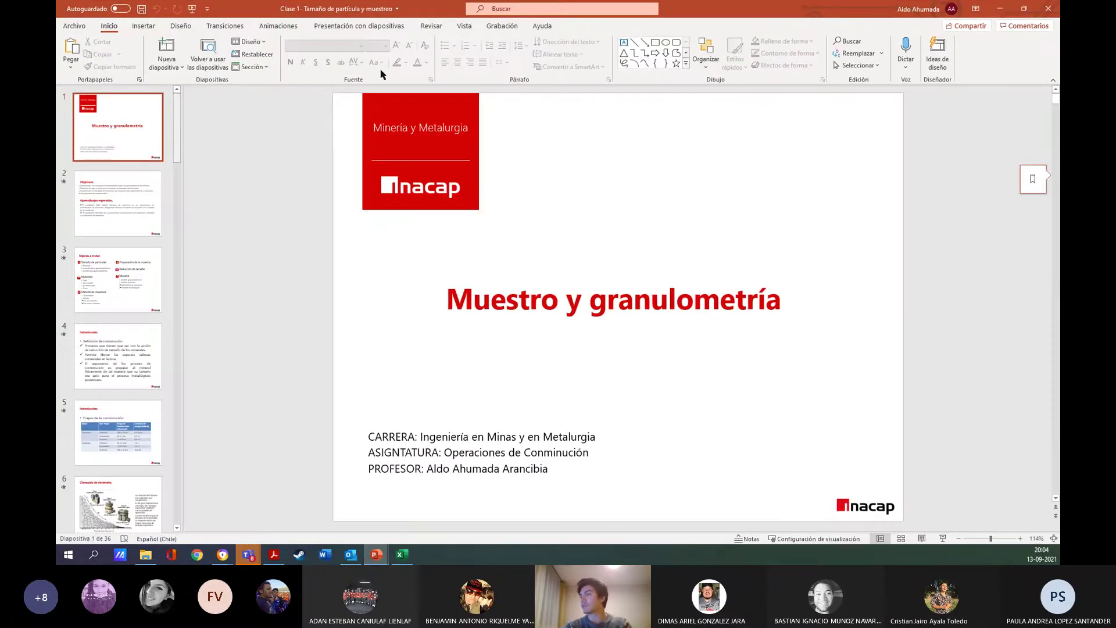
{"action": "left_click", "coordinate": [942, 538]}
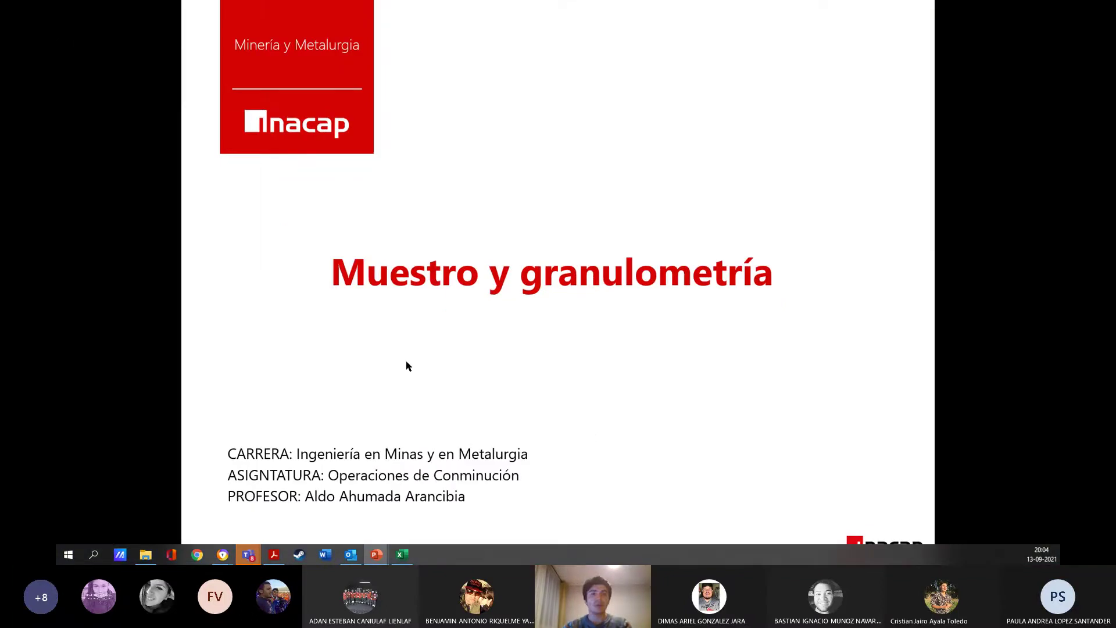
{"action": "left_click", "coordinate": [607, 311]}
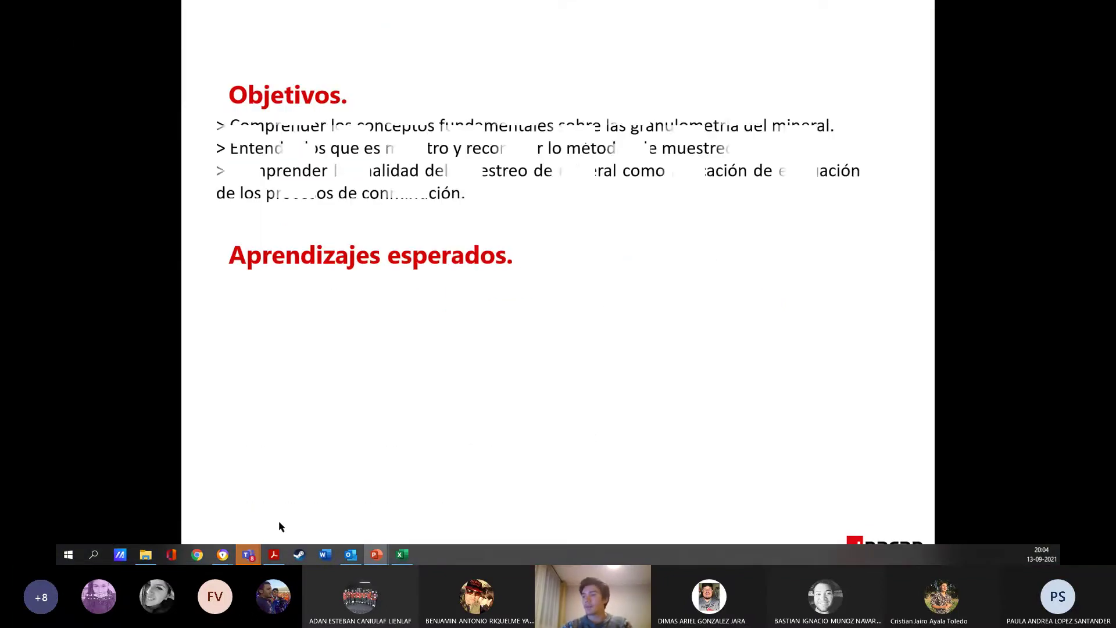
{"action": "left_click", "coordinate": [394, 458]}
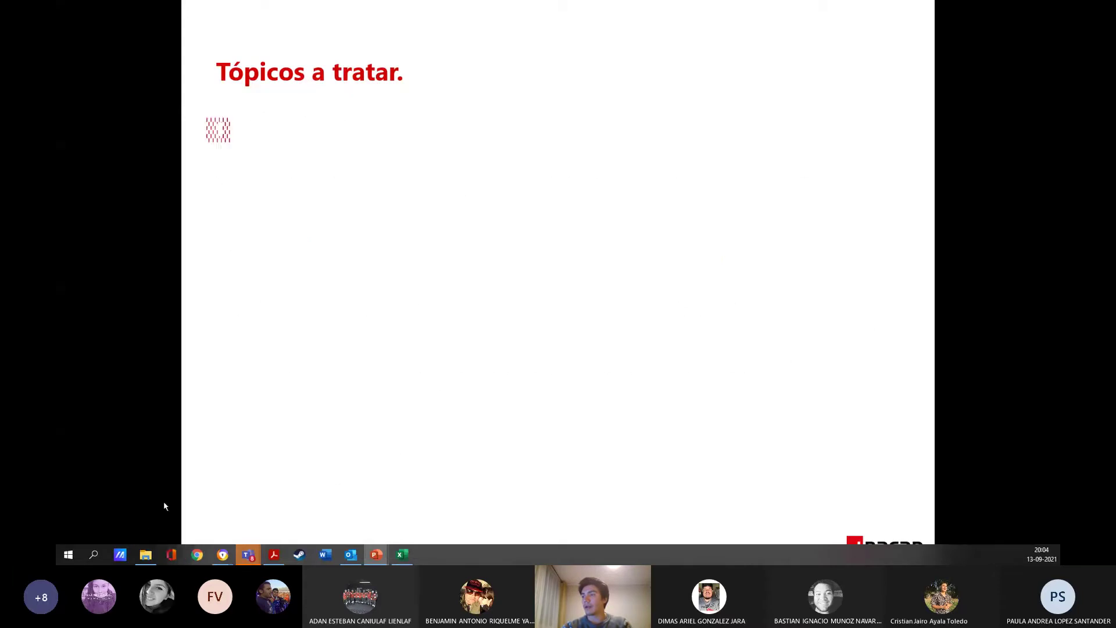
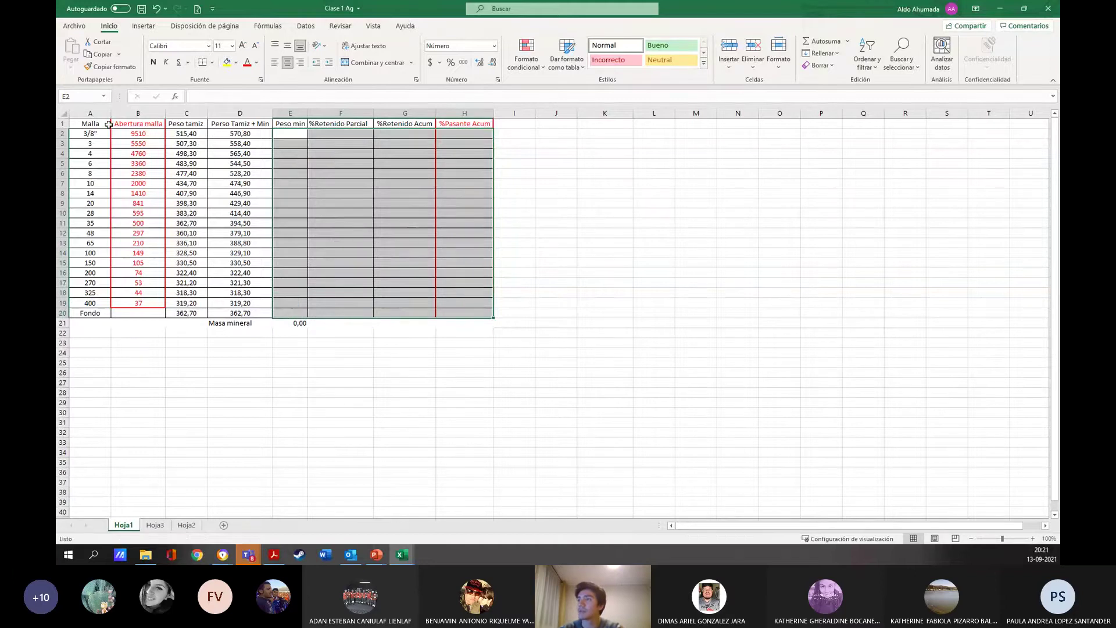
Copy the sieve-analysis table on Hoja1 and glance over the Hoja3 and Hoja2 sheets.
{"action": "left_click_drag", "start_coordinate": [86, 124], "coordinate": [442, 289]}
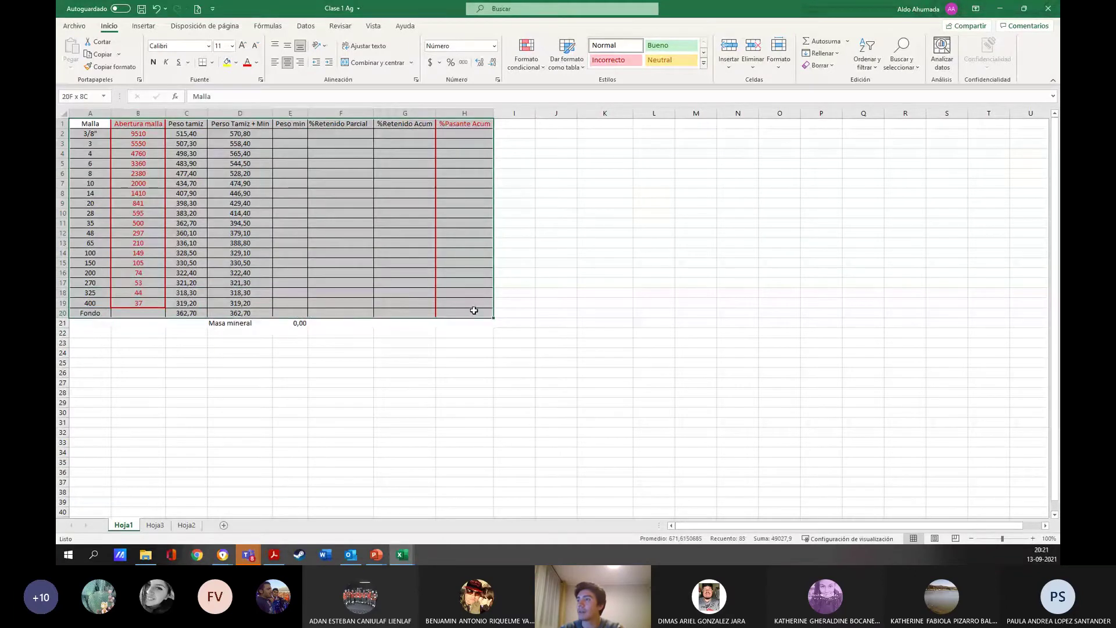
{"action": "right_click", "coordinate": [214, 205]}
{"action": "left_click", "coordinate": [278, 227]}
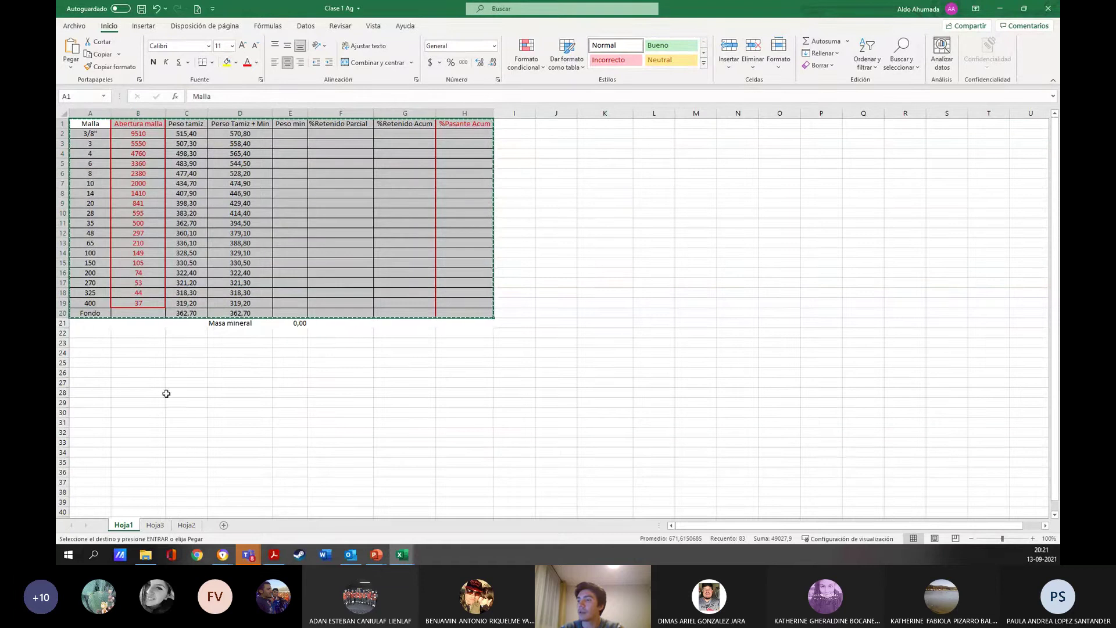
{"action": "left_click", "coordinate": [155, 524]}
{"action": "left_click", "coordinate": [174, 526]}
{"action": "left_click", "coordinate": [123, 524]}
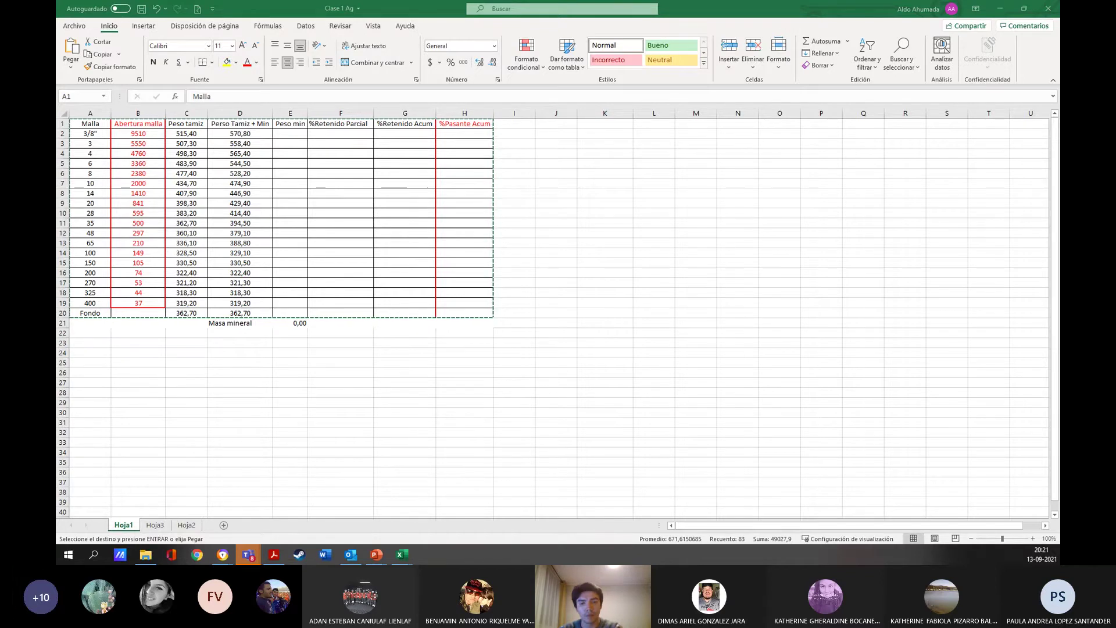
Recopy the table as A1:H21 so it includes the Masa mineral total row.
{"action": "left_click", "coordinate": [290, 322]}
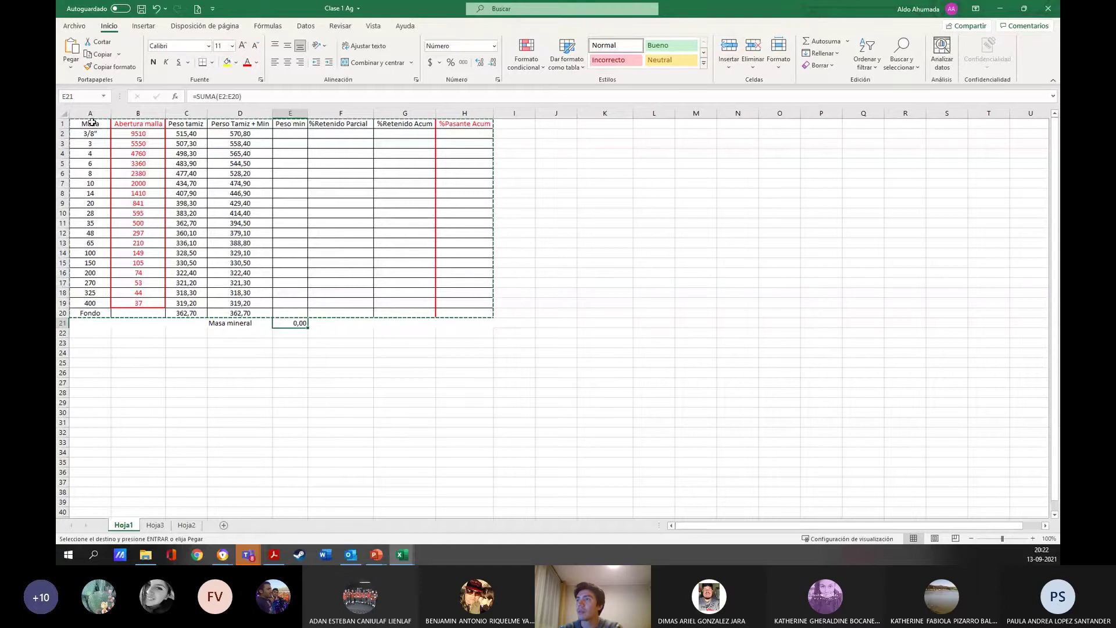
{"action": "left_click_drag", "start_coordinate": [92, 122], "coordinate": [458, 323]}
{"action": "right_click", "coordinate": [225, 234]}
{"action": "left_click", "coordinate": [277, 260]}
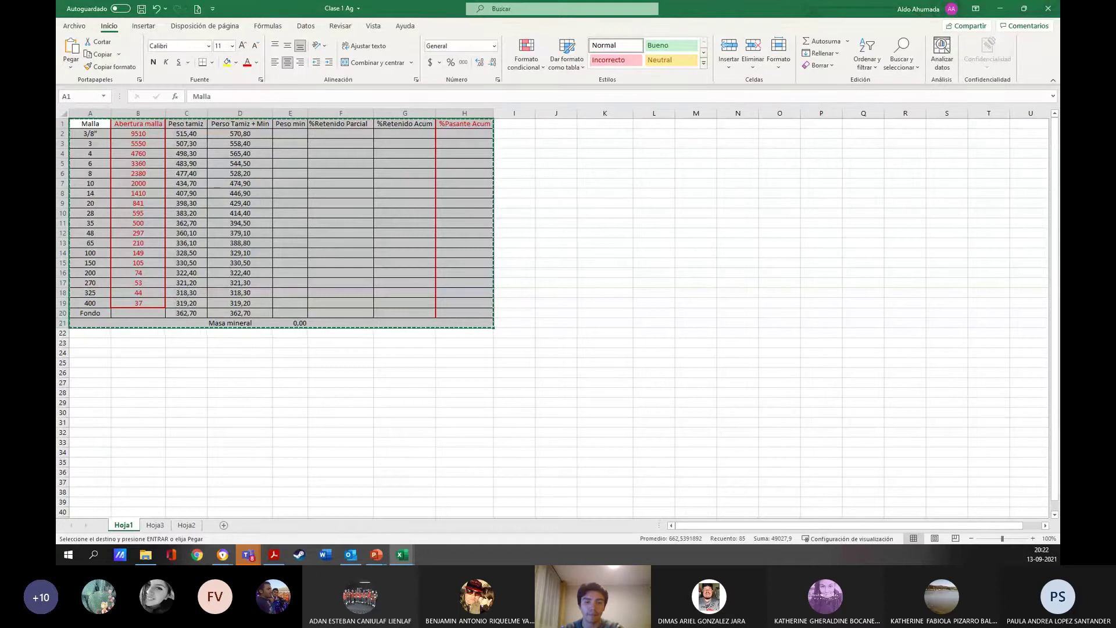
{"action": "key", "text": "alt+Tab"}
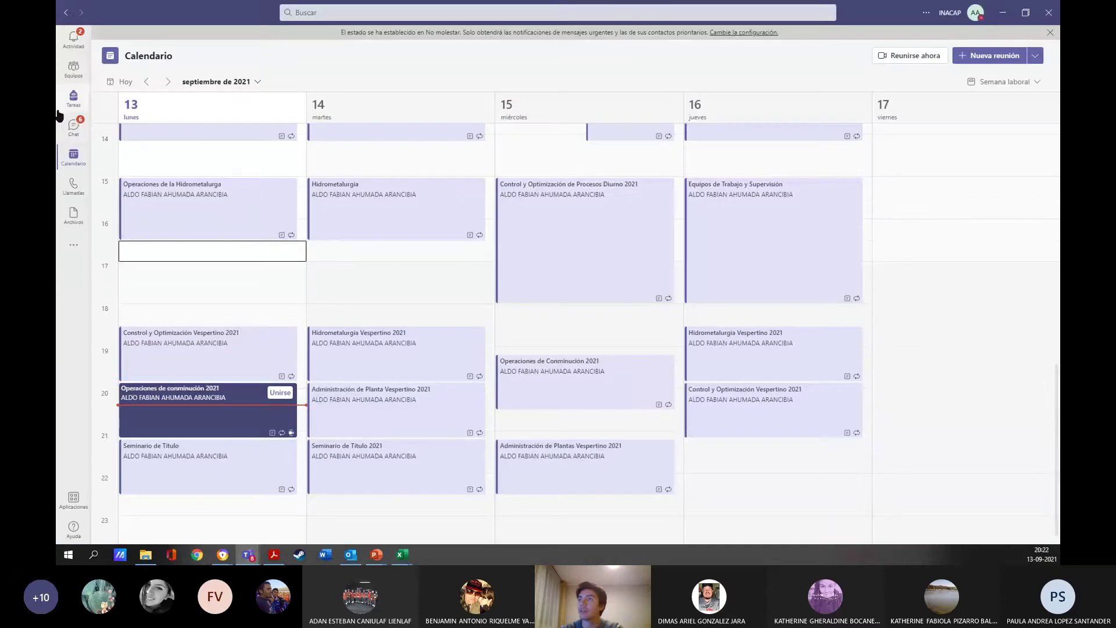
Post the copied sieve table as a new conversation in the Operaciones de Conminución team's channel.
{"action": "left_click", "coordinate": [73, 69]}
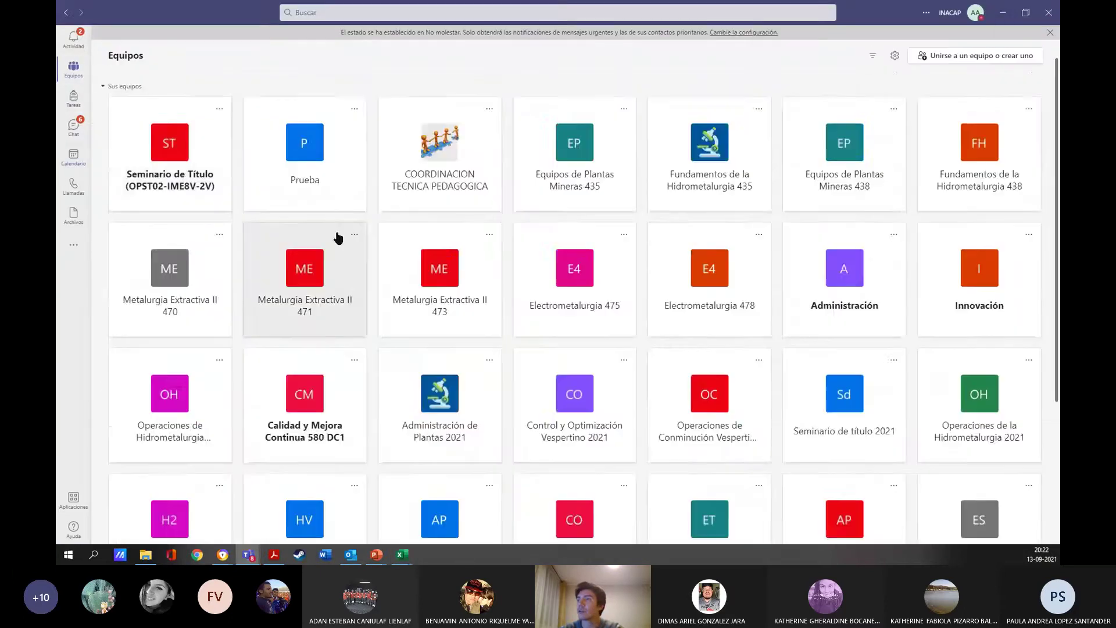
{"action": "scroll", "coordinate": [604, 448], "scroll_direction": "down", "scroll_amount": 5}
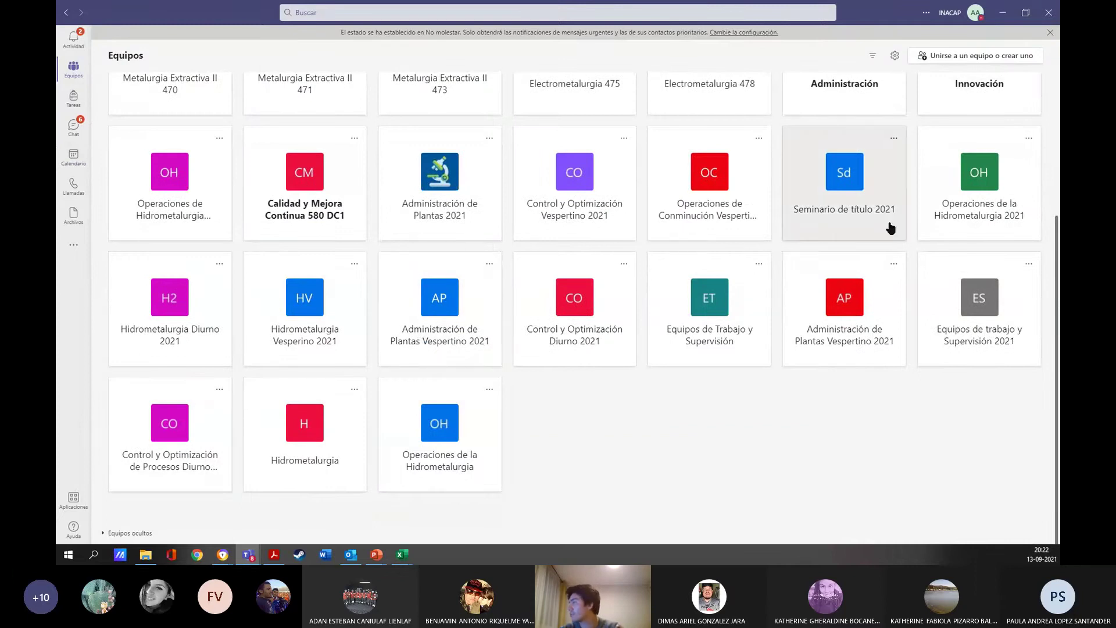
{"action": "left_click", "coordinate": [721, 195]}
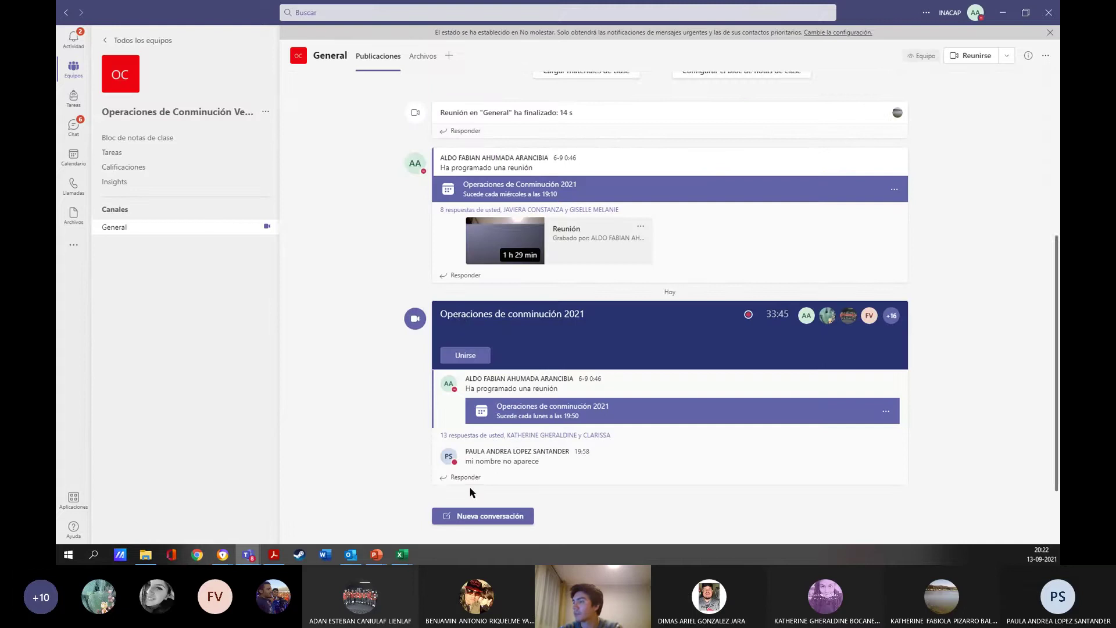
{"action": "left_click", "coordinate": [482, 515]}
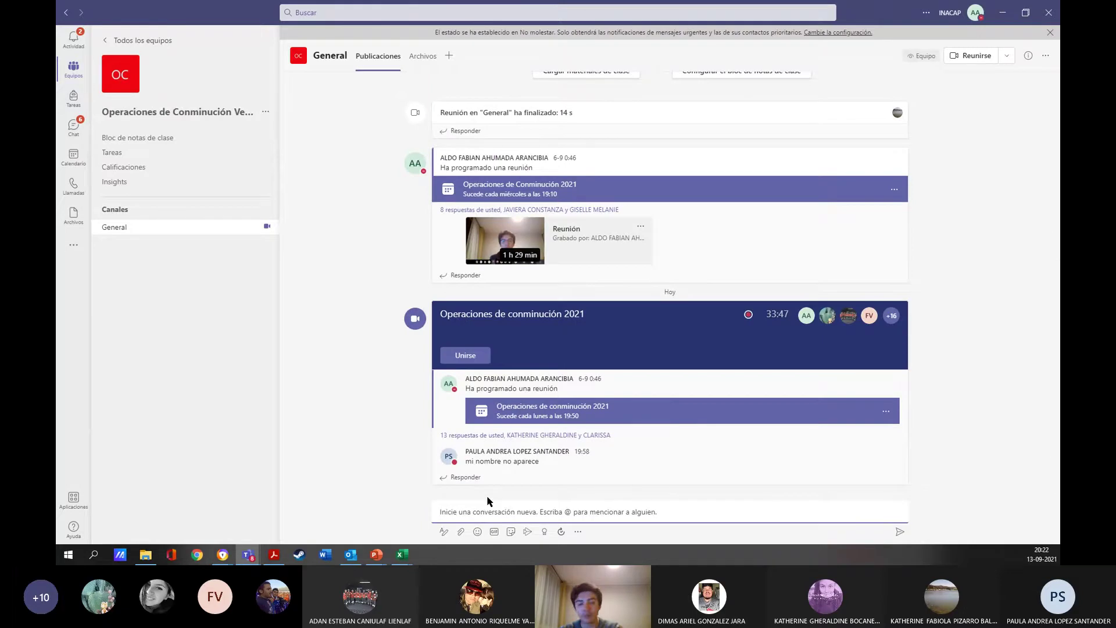
{"action": "key", "text": "ctrl+v"}
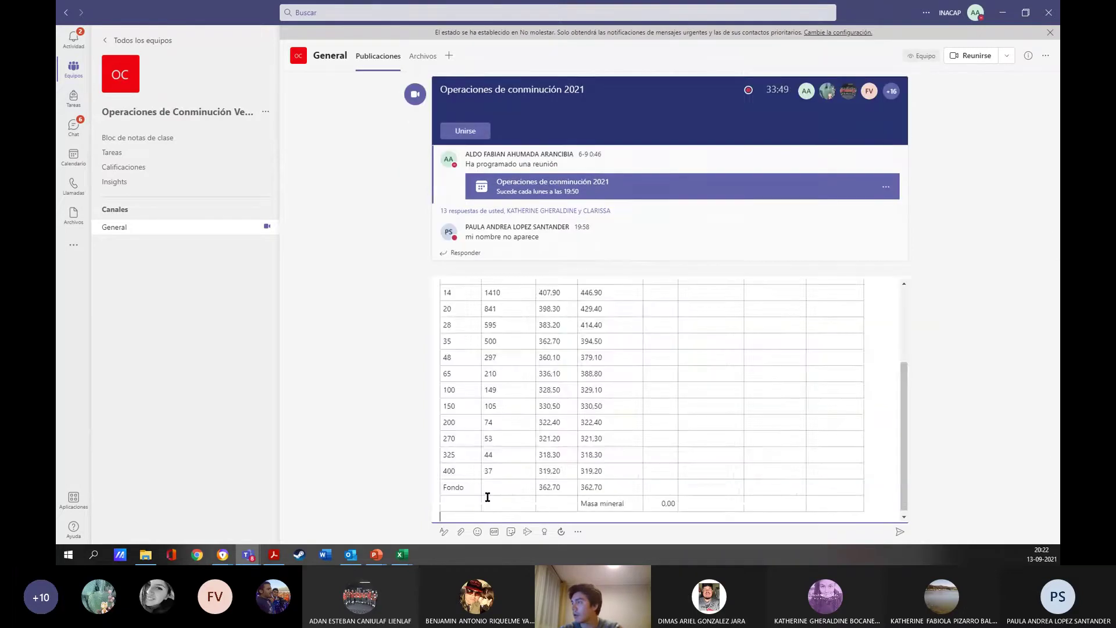
{"action": "key", "text": "Return"}
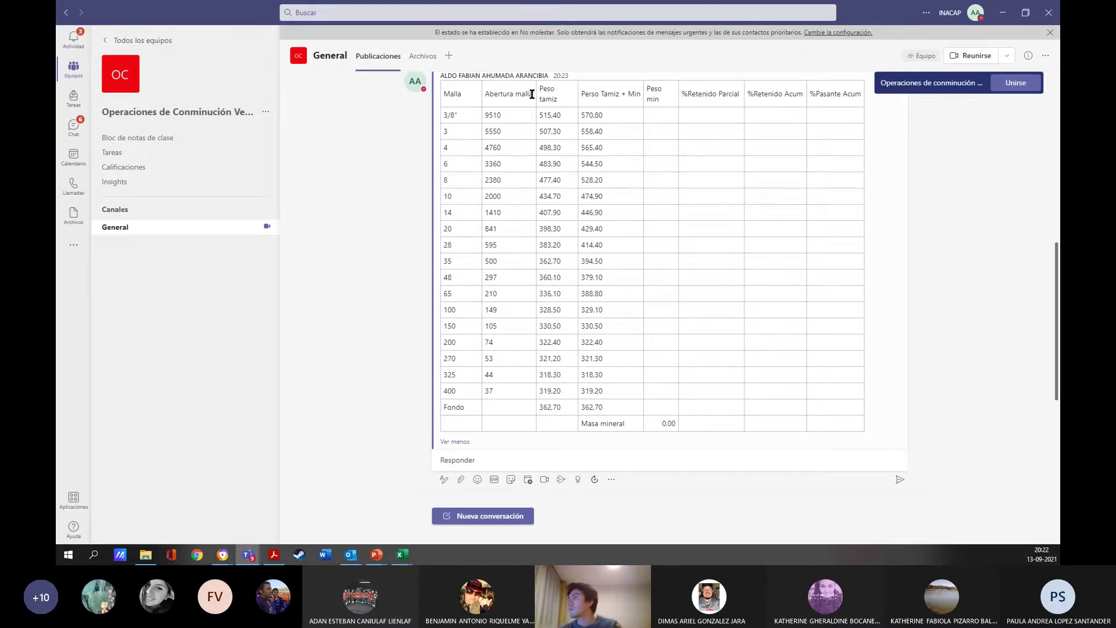
Check the posted table's header row, then bring the Clase 1 Ag workbook back.
{"action": "left_click_drag", "start_coordinate": [451, 94], "coordinate": [465, 314]}
{"action": "left_click", "coordinate": [401, 554]}
{"action": "left_click", "coordinate": [439, 514]}
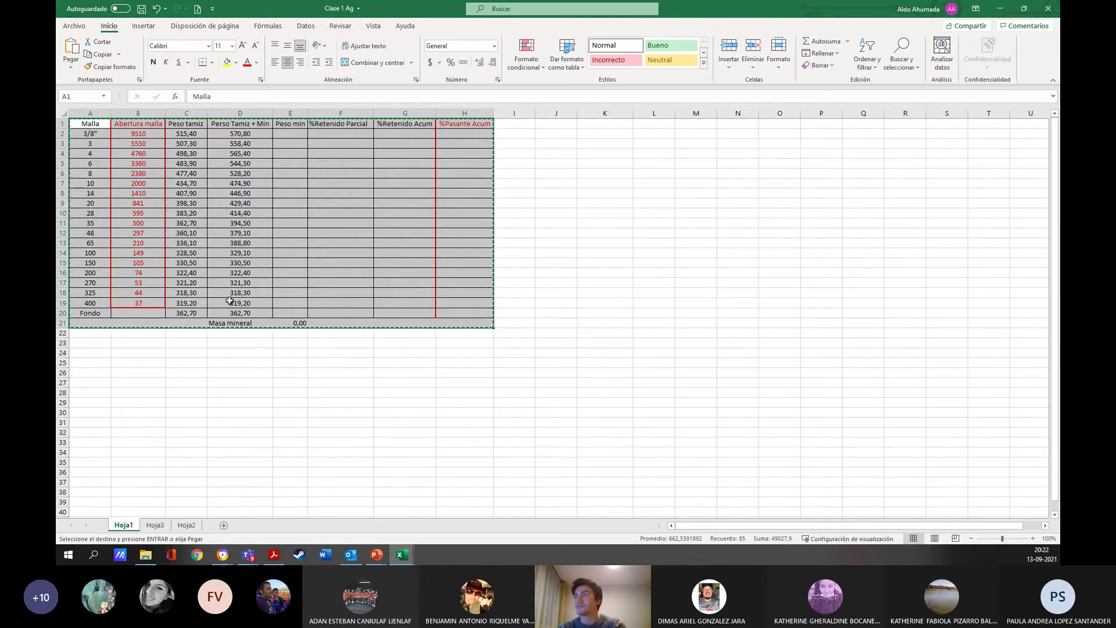
{"action": "scroll", "coordinate": [232, 312], "scroll_direction": "up", "scroll_amount": 4}
{"action": "right_click", "coordinate": [231, 232]}
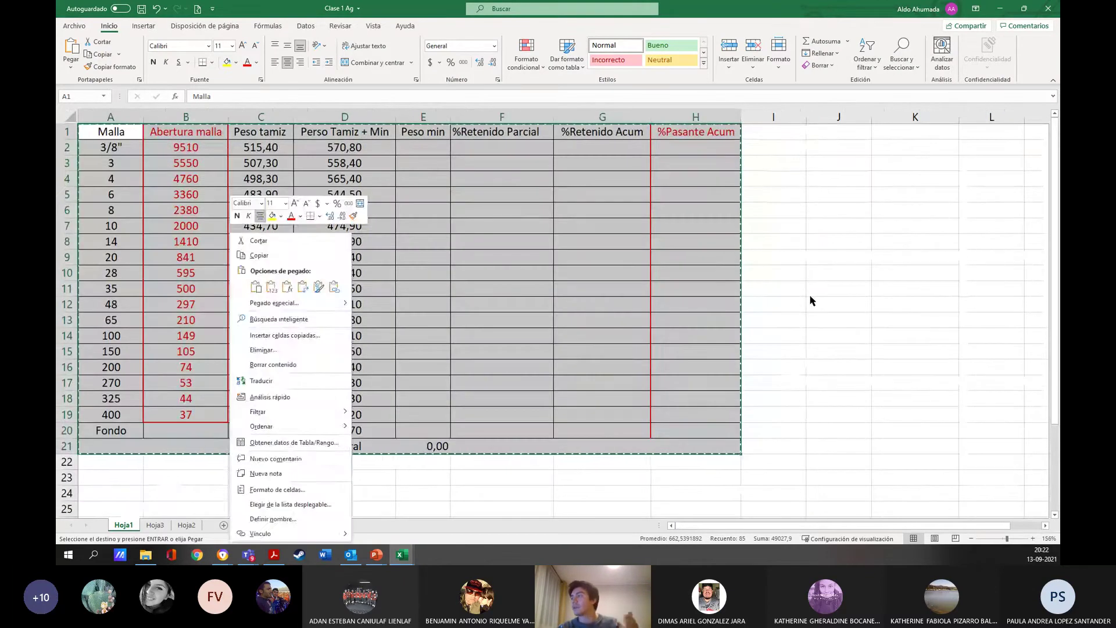
{"action": "left_click", "coordinate": [811, 294]}
{"action": "left_click", "coordinate": [779, 272]}
{"action": "key", "text": "Escape"}
{"action": "left_click", "coordinate": [771, 246]}
{"action": "left_click", "coordinate": [778, 259]}
{"action": "left_click", "coordinate": [785, 286]}
{"action": "left_click", "coordinate": [810, 277]}
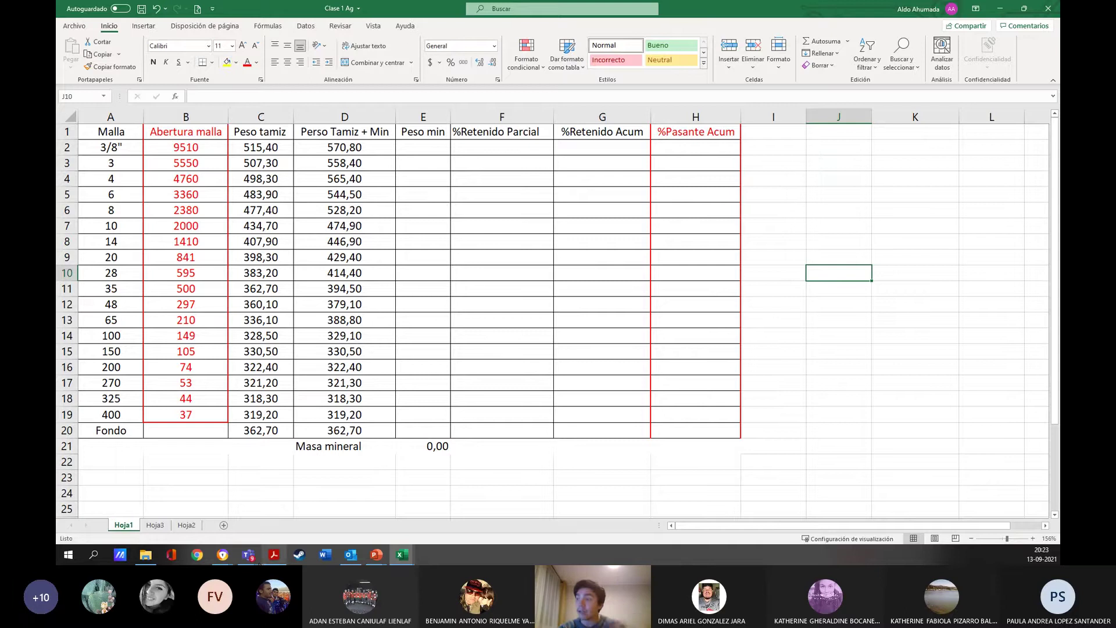
Bring the Teams channel forward and select the whole posted sieve table.
{"action": "left_click", "coordinate": [248, 554]}
{"action": "left_click", "coordinate": [344, 492]}
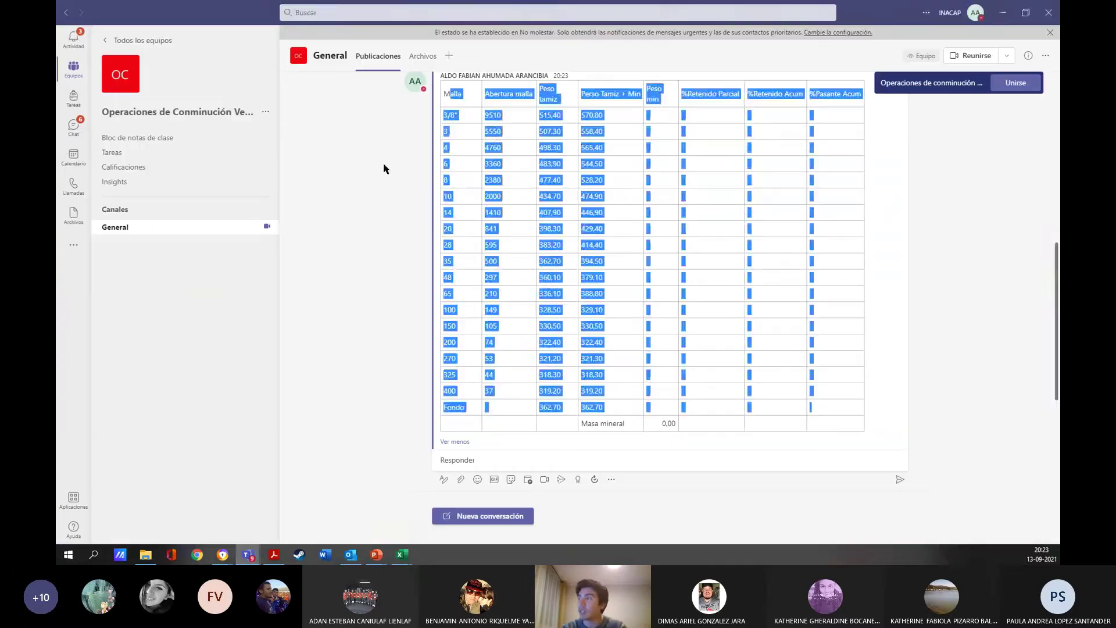
{"action": "left_click", "coordinate": [461, 94]}
{"action": "left_click_drag", "start_coordinate": [443, 92], "coordinate": [799, 428]}
{"action": "left_click", "coordinate": [455, 248]}
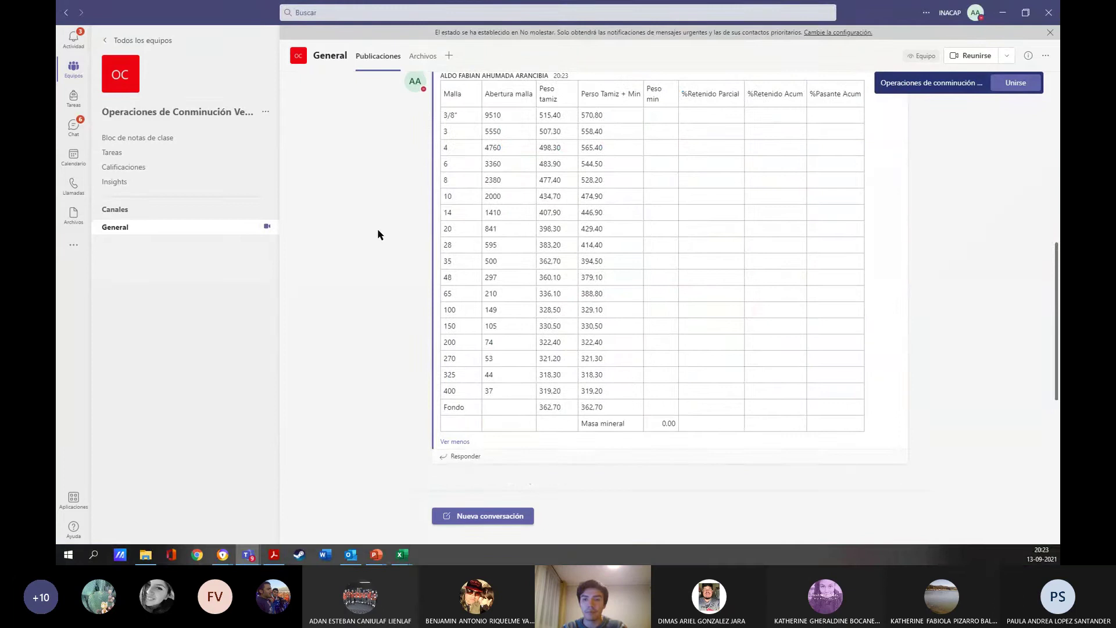
{"action": "left_click", "coordinate": [1004, 17]}
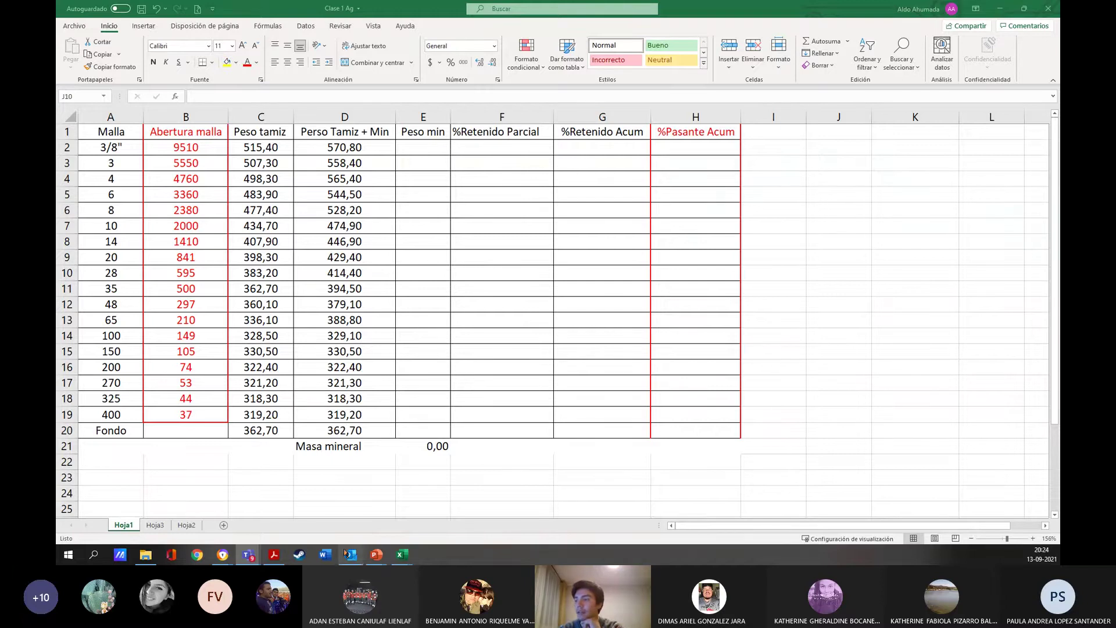
Reselect the posted table in Teams, then show the empty Hoja3 sheet of Clase 1 Ag.
{"action": "mouse_move", "coordinate": [252, 556]}
{"action": "left_click", "coordinate": [192, 491]}
{"action": "scroll", "coordinate": [497, 147], "scroll_direction": "up", "scroll_amount": 3}
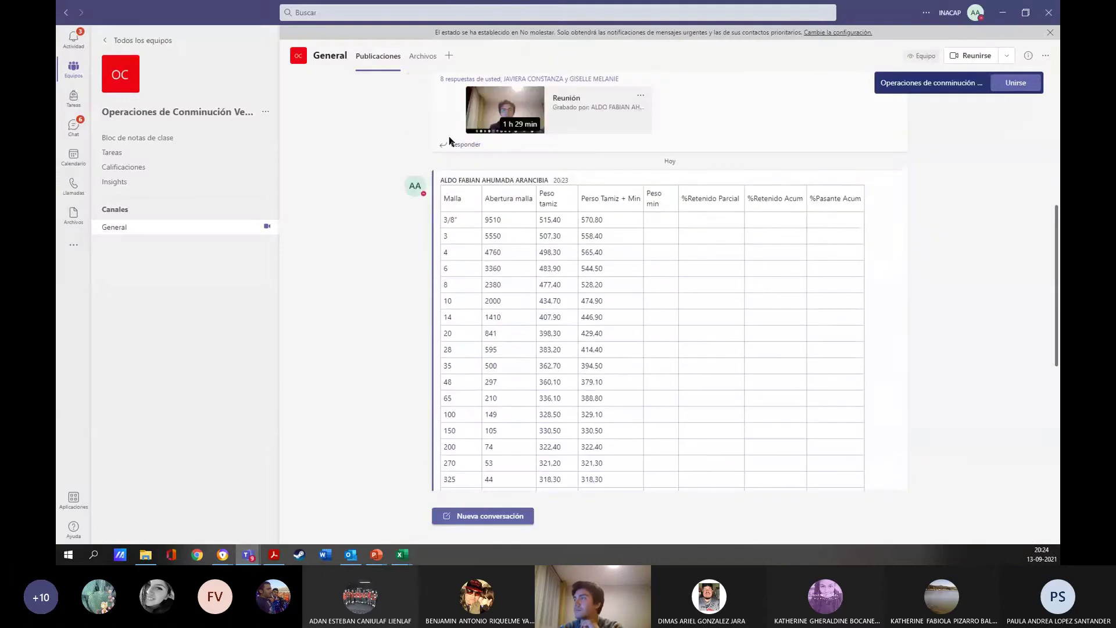
{"action": "left_click_drag", "start_coordinate": [439, 191], "coordinate": [792, 219]}
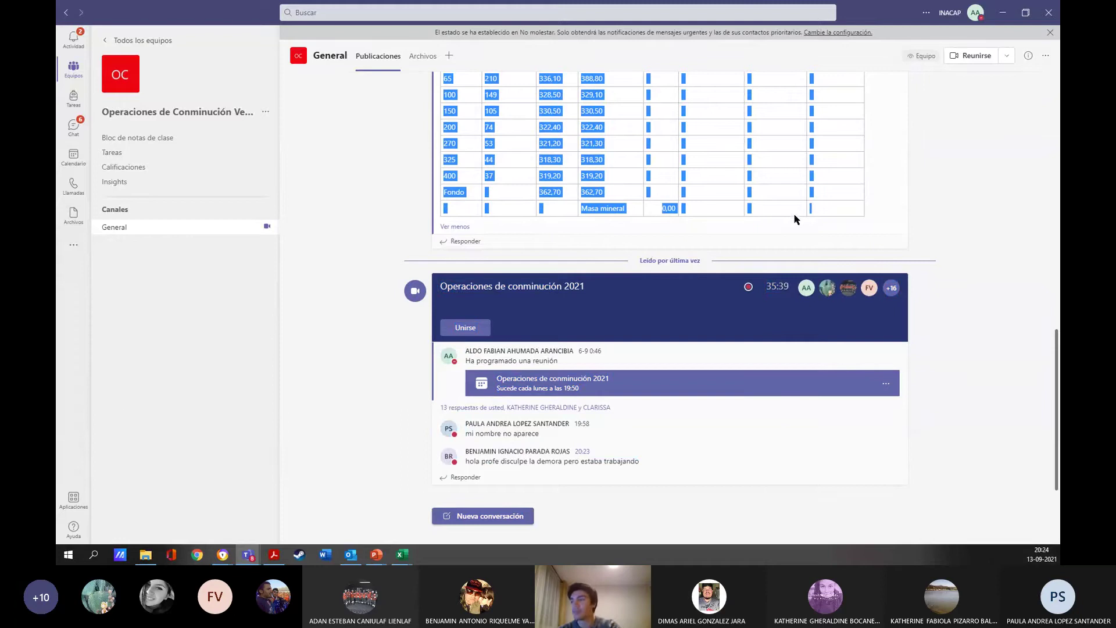
{"action": "left_click", "coordinate": [400, 554]}
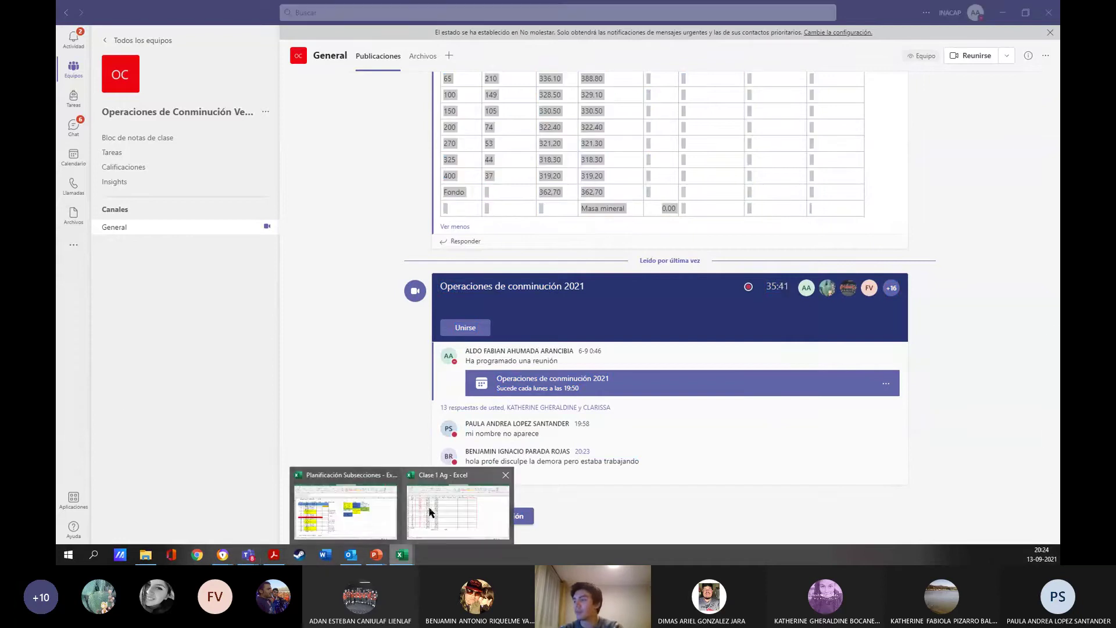
{"action": "left_click", "coordinate": [430, 511]}
{"action": "left_click", "coordinate": [155, 525]}
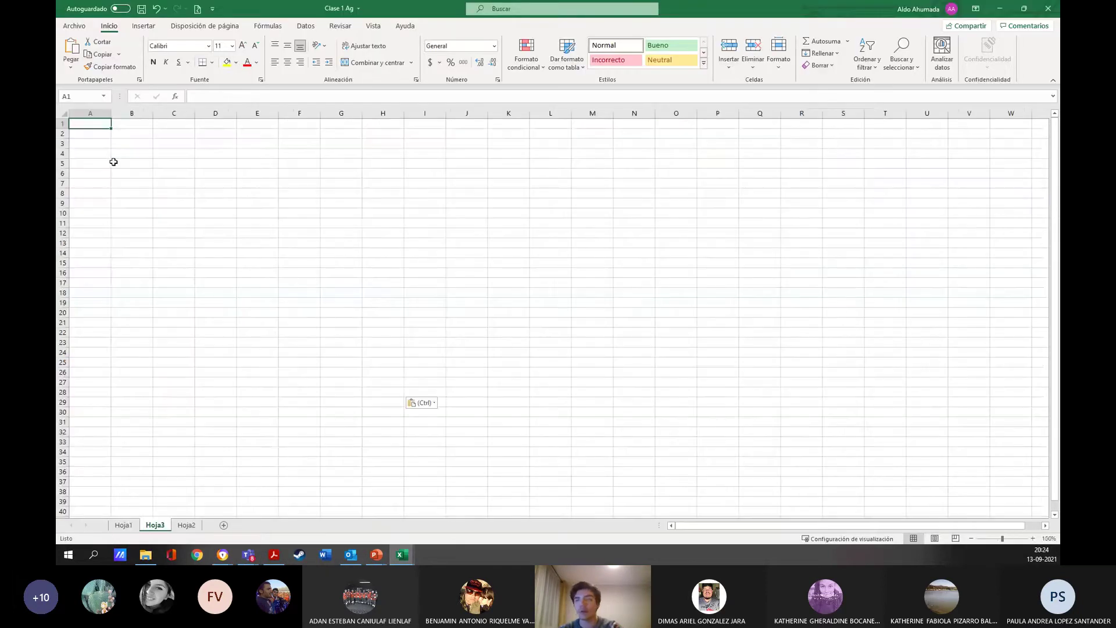
Paste the copied sieve table into Hoja3.
{"action": "key", "text": "ctrl+v"}
{"action": "left_click", "coordinate": [449, 308]}
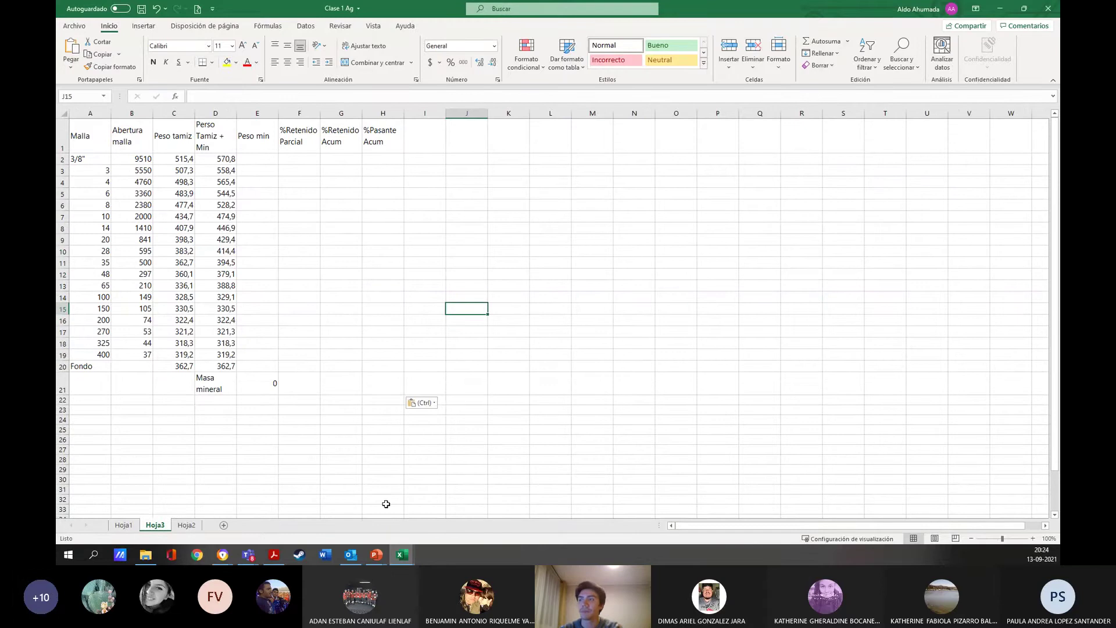
{"action": "key", "text": "ctrl"}
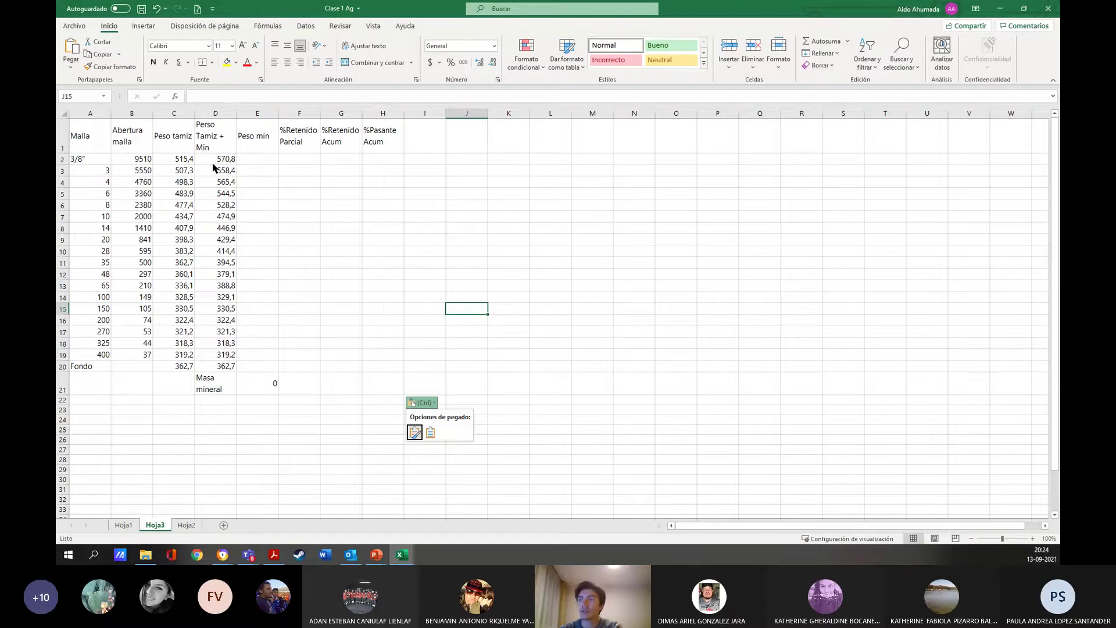
{"action": "key", "text": "ctrl"}
Try moving the C2:D20 weight columns upward, cancel the replace, and return to Hoja1.
{"action": "left_click_drag", "start_coordinate": [221, 158], "coordinate": [222, 365]}
{"action": "left_click", "coordinate": [186, 366]}
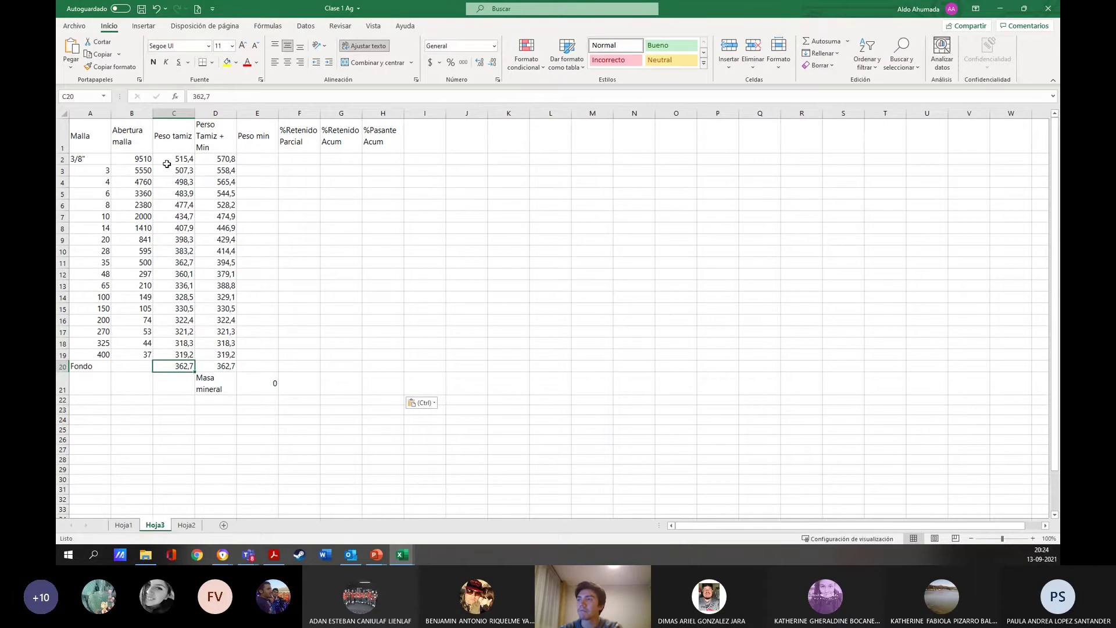
{"action": "left_click_drag", "start_coordinate": [176, 171], "coordinate": [219, 365]}
{"action": "left_click", "coordinate": [218, 366]}
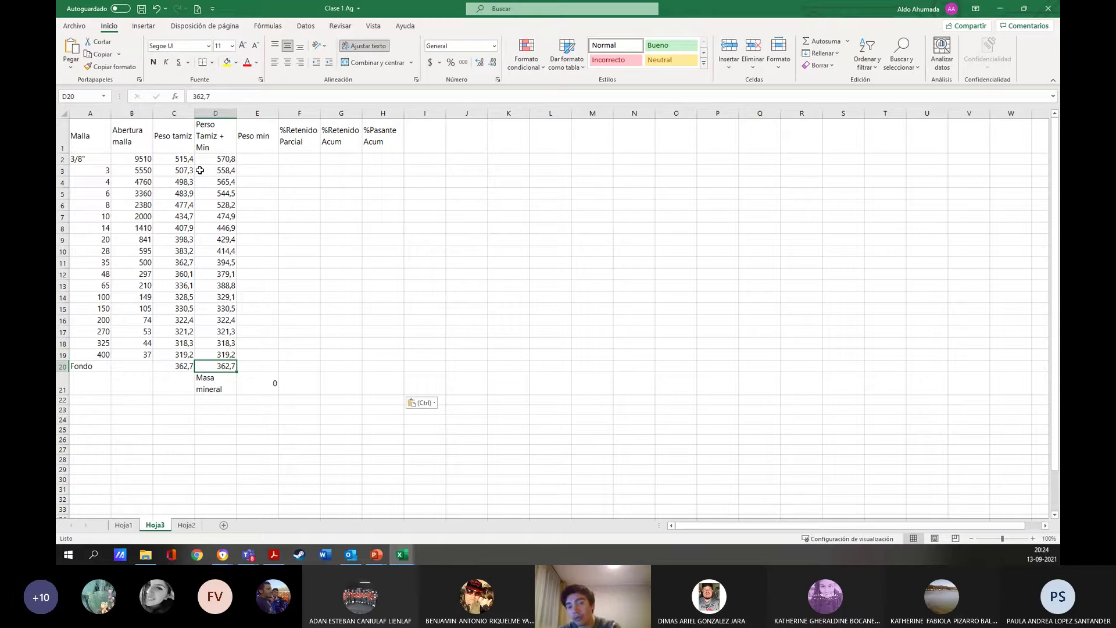
{"action": "left_click_drag", "start_coordinate": [188, 160], "coordinate": [220, 368]}
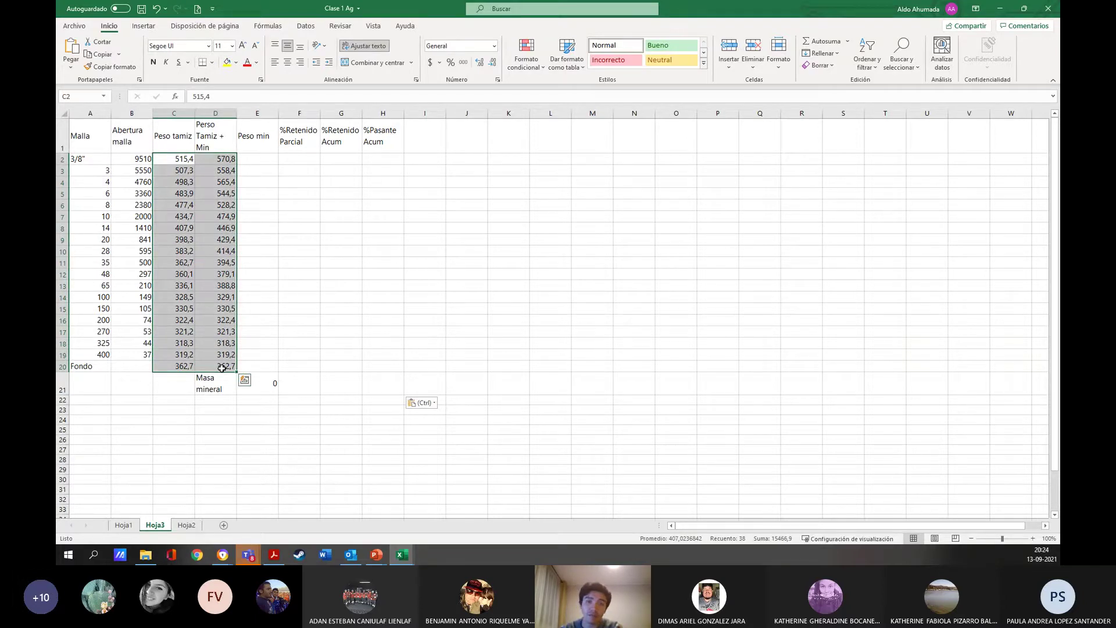
{"action": "left_click_drag", "start_coordinate": [221, 368], "coordinate": [176, 161]}
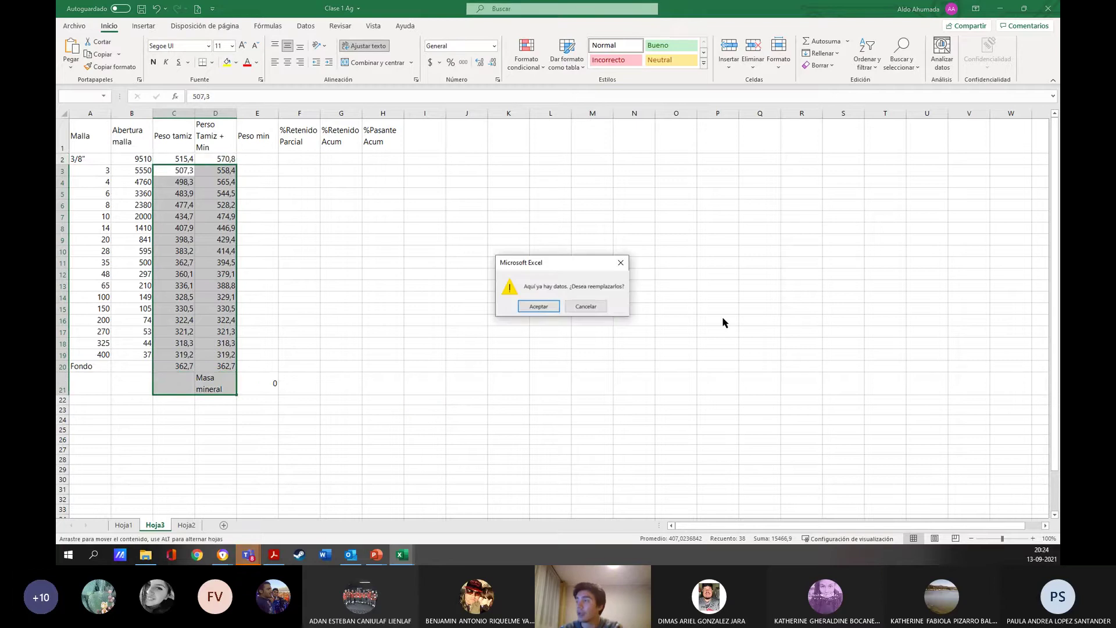
{"action": "left_click", "coordinate": [599, 307]}
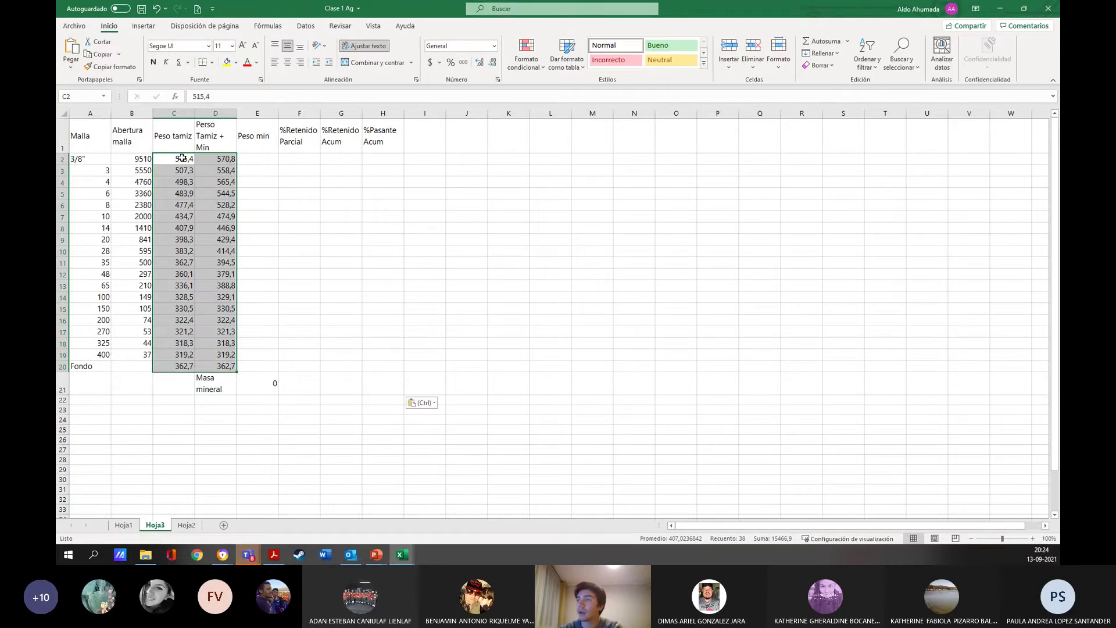
{"action": "left_click", "coordinate": [207, 96]}
{"action": "left_click", "coordinate": [341, 269]}
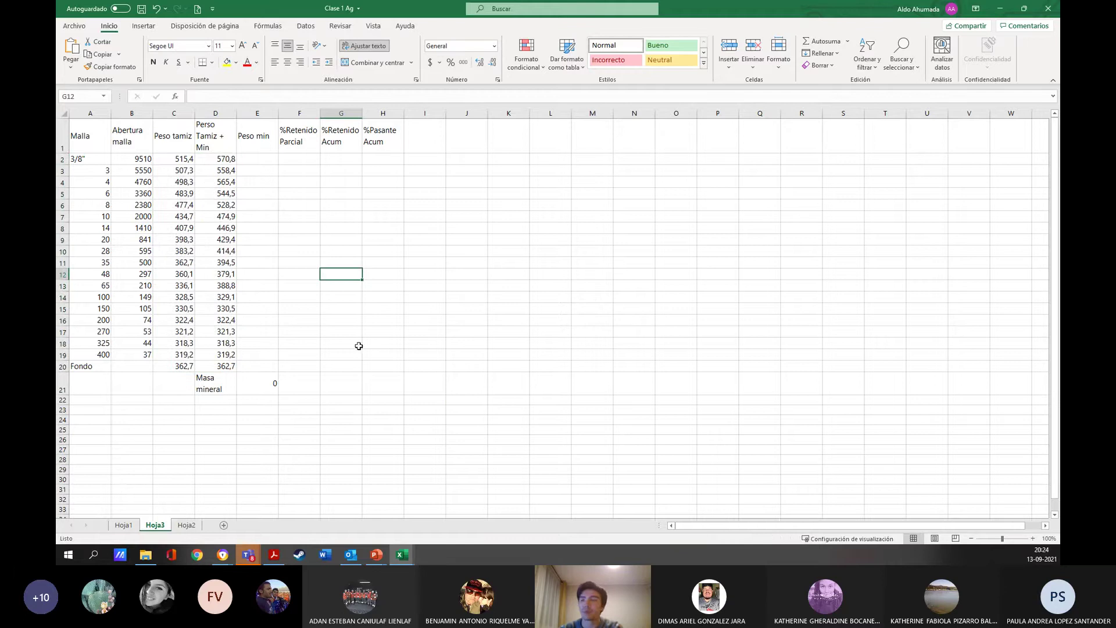
{"action": "left_click", "coordinate": [133, 525]}
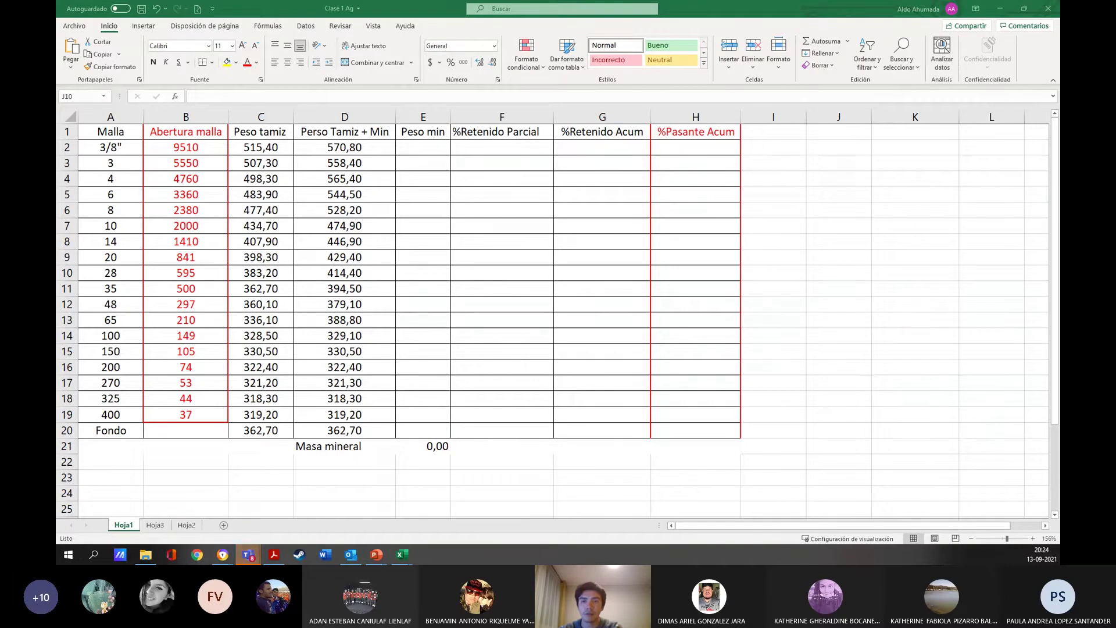
{"action": "key", "text": "alt+Tab"}
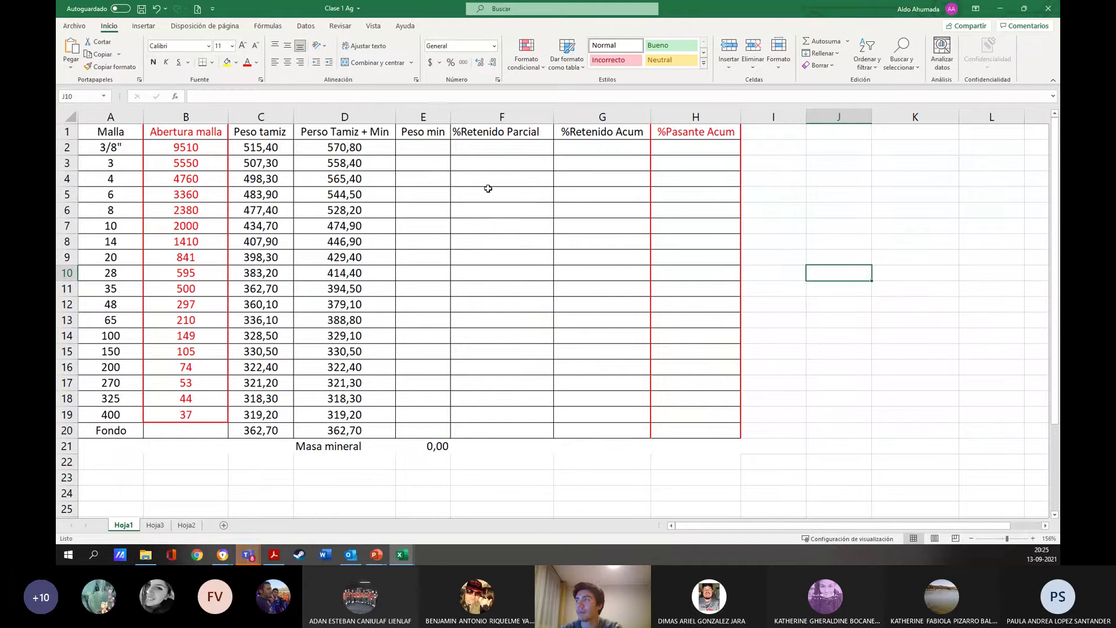
{"action": "left_click", "coordinate": [488, 188]}
{"action": "left_click", "coordinate": [418, 158]}
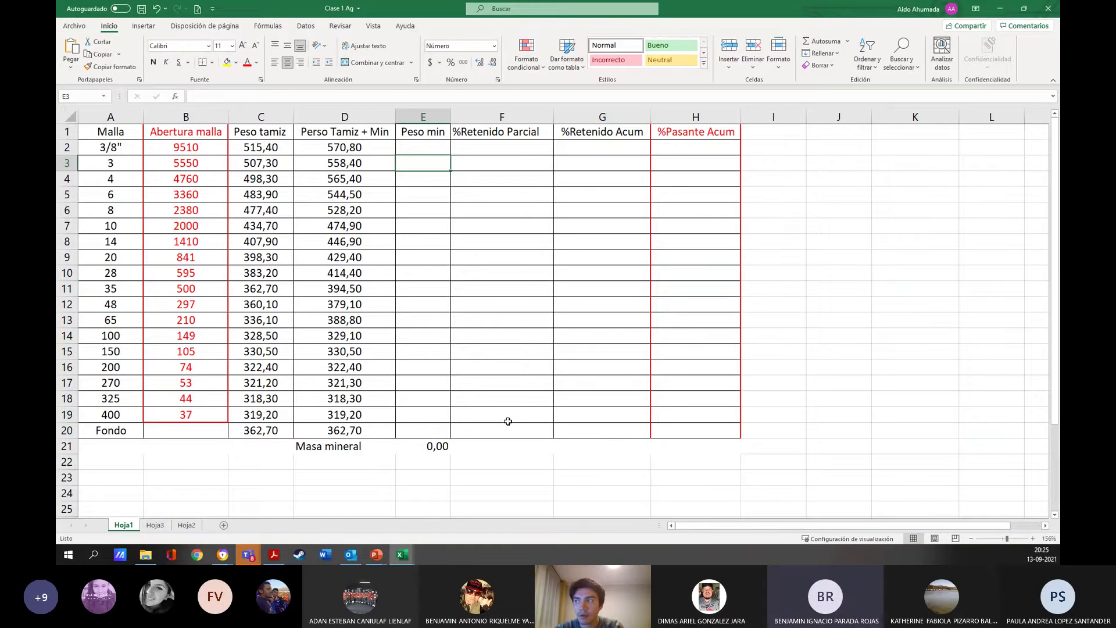
{"action": "left_click", "coordinate": [262, 146]}
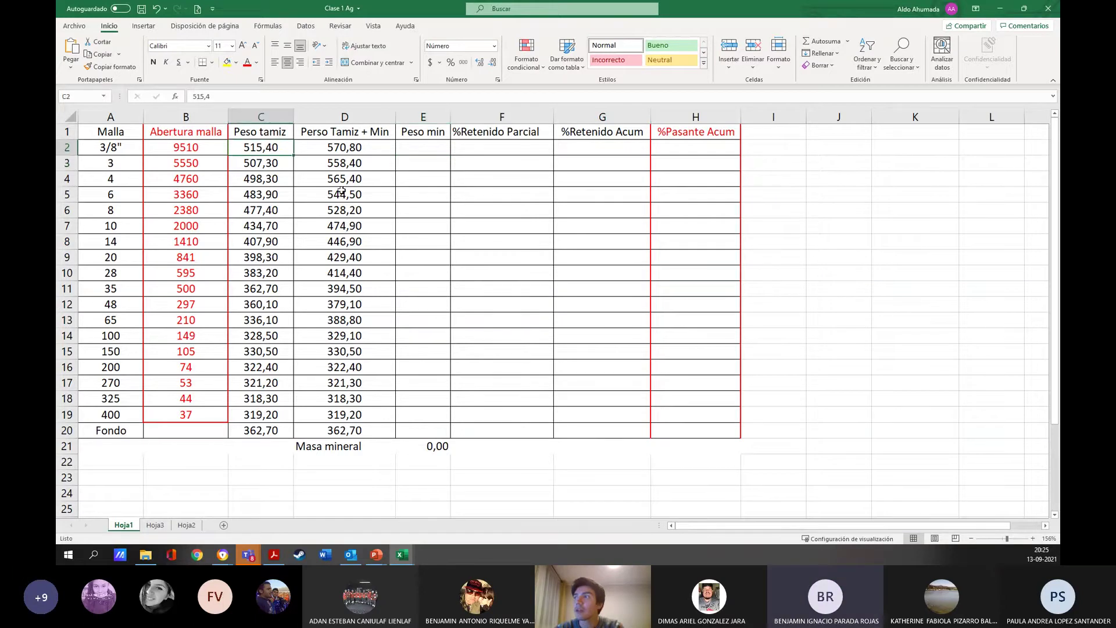
{"action": "left_click", "coordinate": [357, 152]}
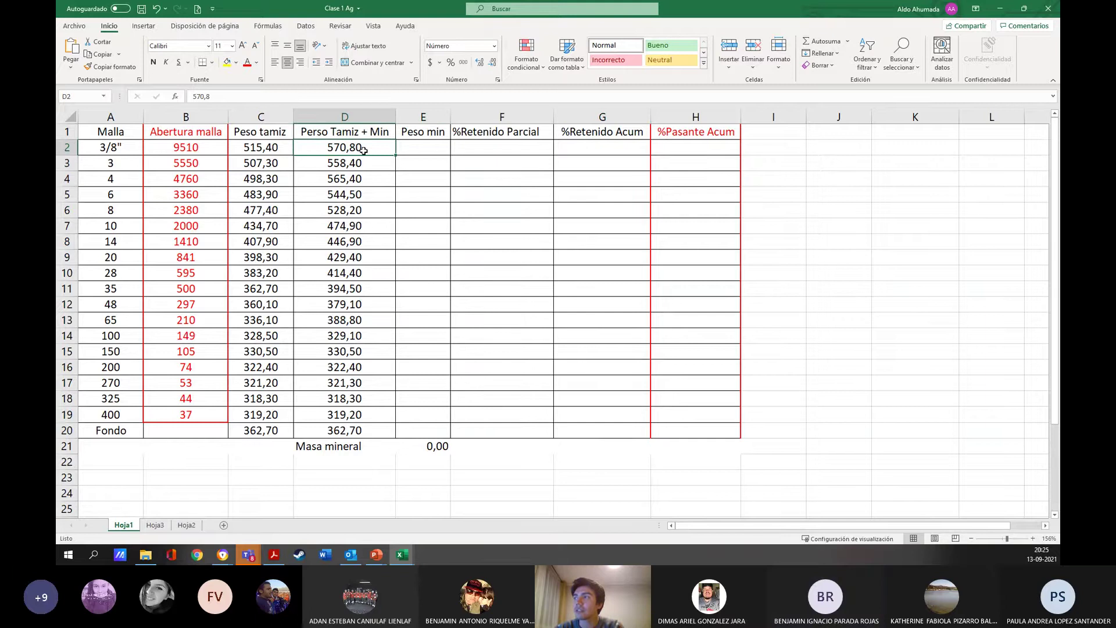
{"action": "left_click", "coordinate": [404, 149]}
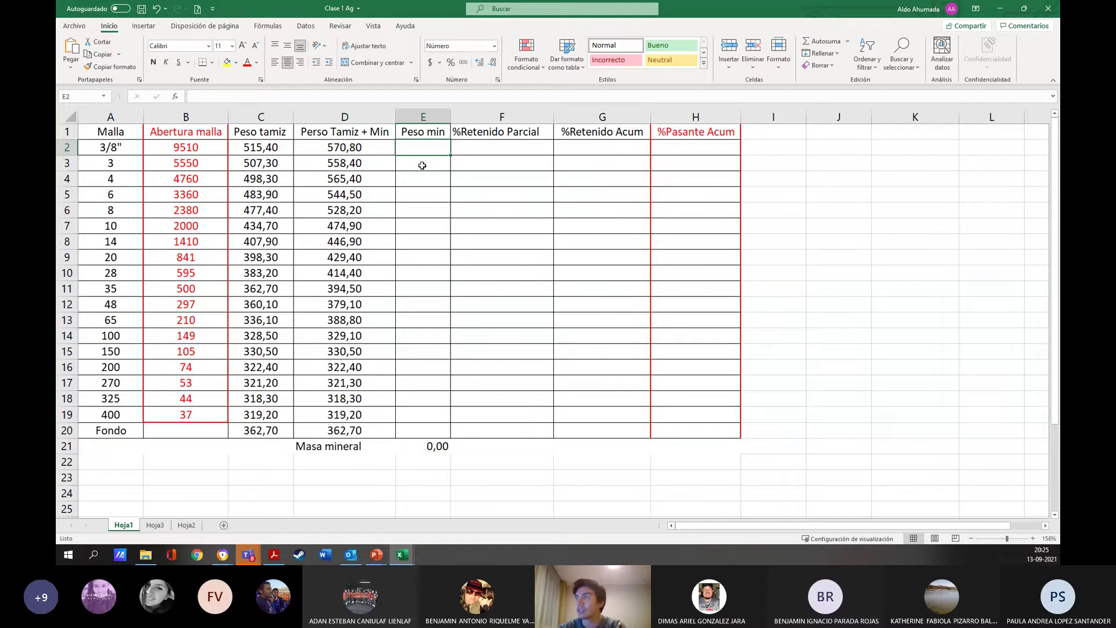
{"action": "left_click", "coordinate": [163, 526]}
{"action": "left_click", "coordinate": [177, 156]}
Enter the Peso min formula =D2-C2 in E2 on Hoja3.
{"action": "left_click", "coordinate": [204, 97]}
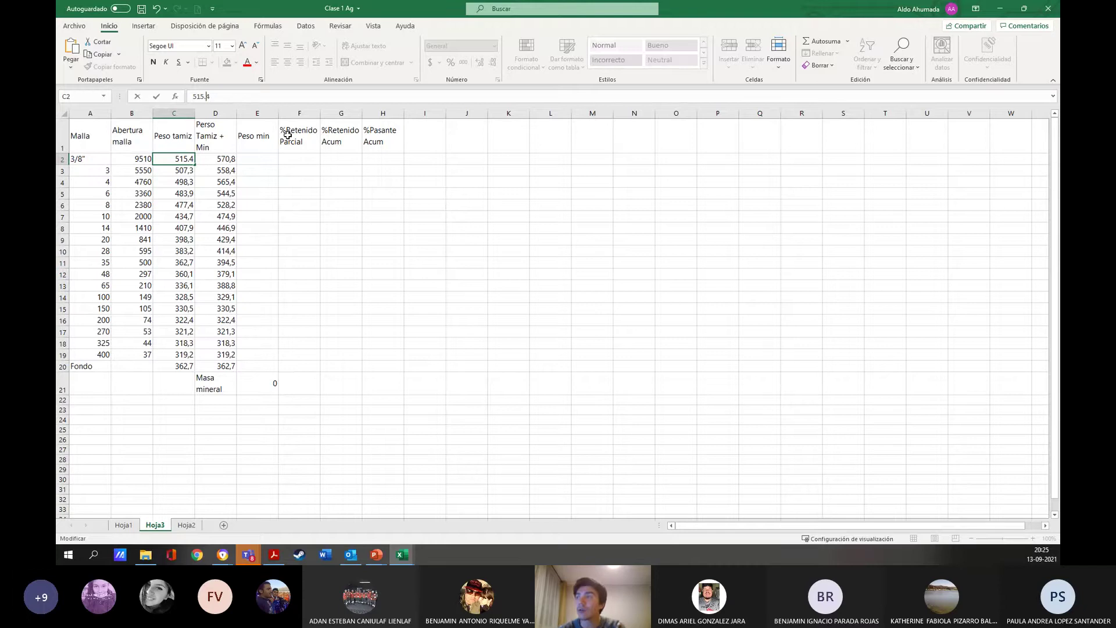
{"action": "key", "text": "Return"}
{"action": "key", "text": "Up"}
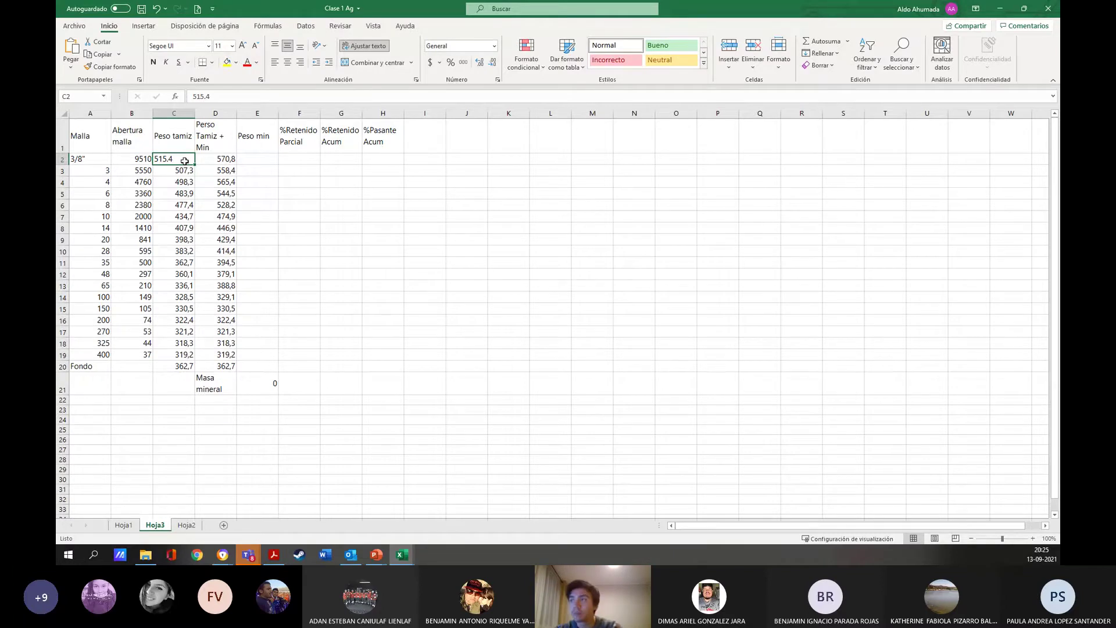
{"action": "left_click", "coordinate": [257, 158]}
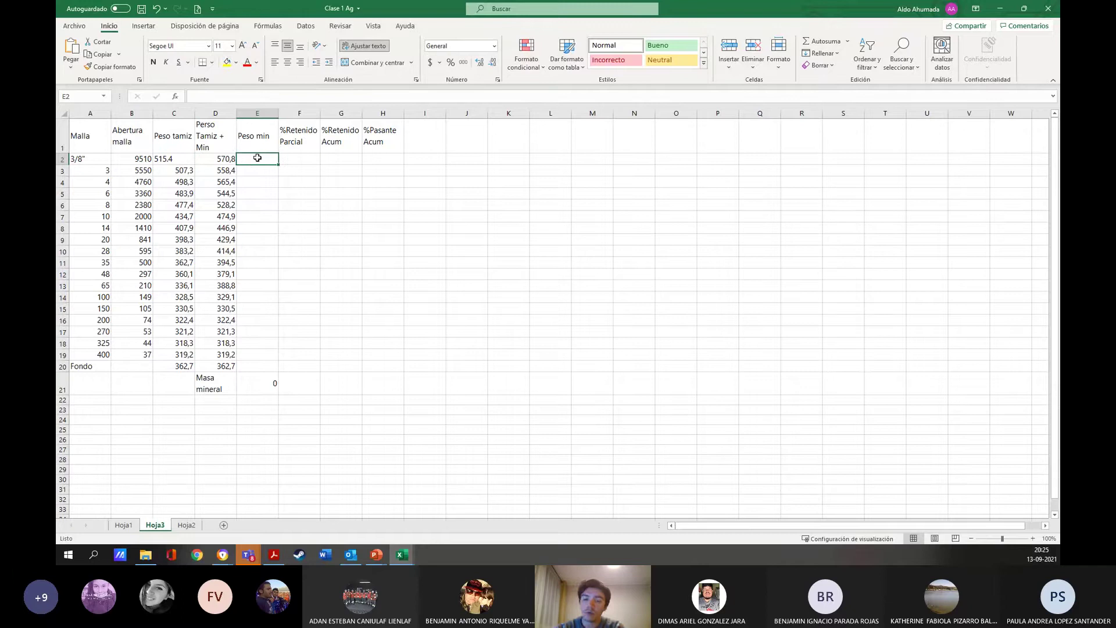
{"action": "type", "text": "=D2-"}
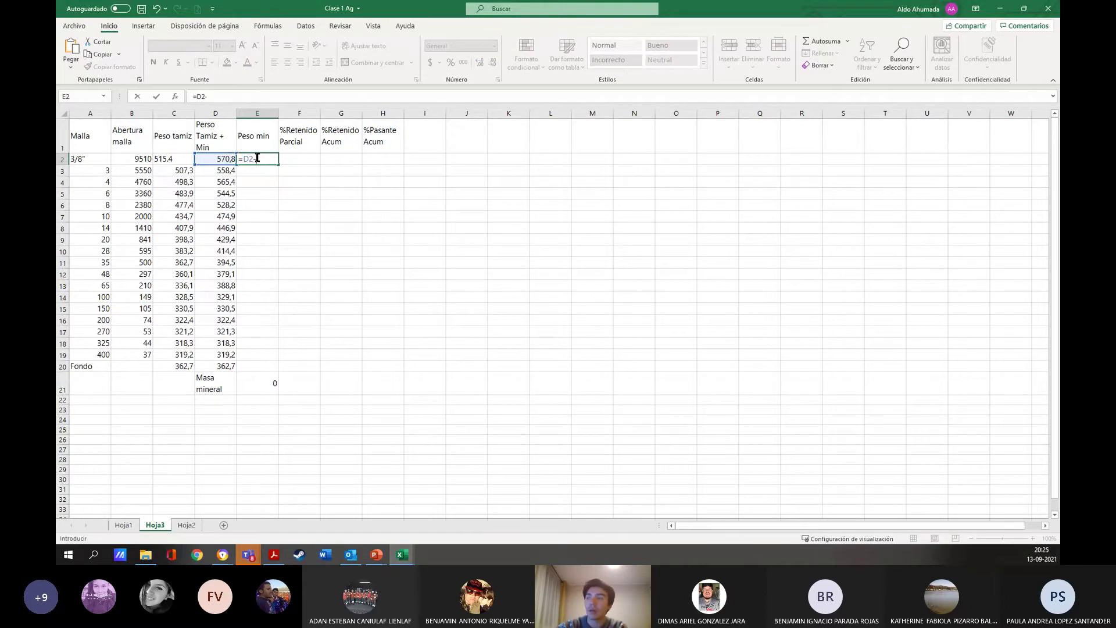
{"action": "left_click", "coordinate": [173, 159]}
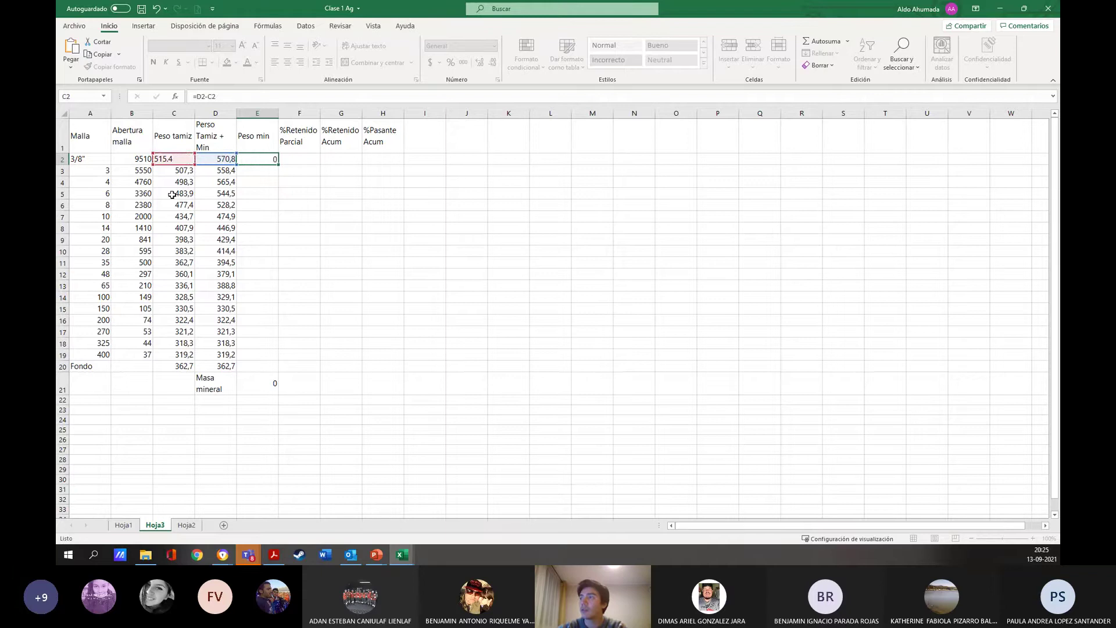
{"action": "key", "text": "Return"}
Fix C2's period decimal separator so it reads 515,4, making E2 show 55,4.
{"action": "left_click", "coordinate": [245, 158]}
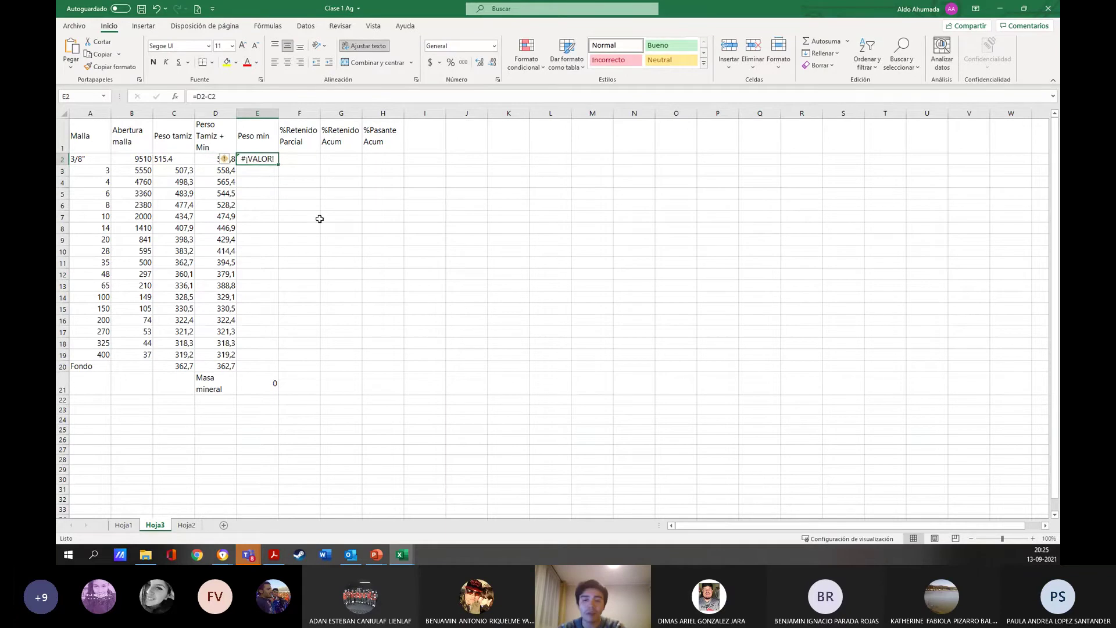
{"action": "left_click", "coordinate": [167, 158]}
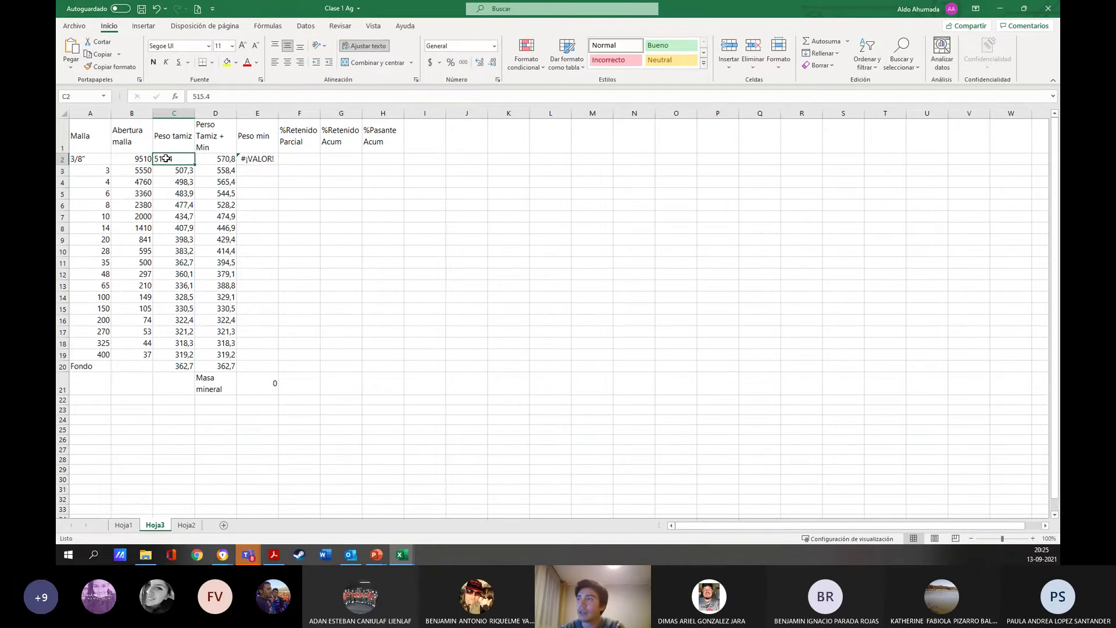
{"action": "double_click", "coordinate": [166, 158]}
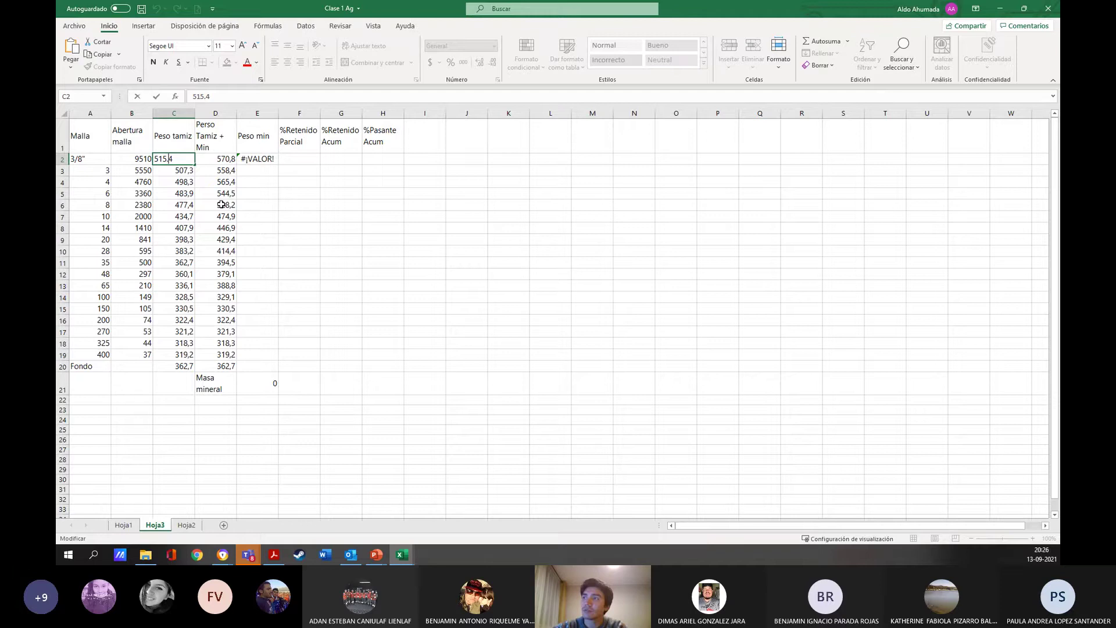
{"action": "key", "text": "BackSpace"}
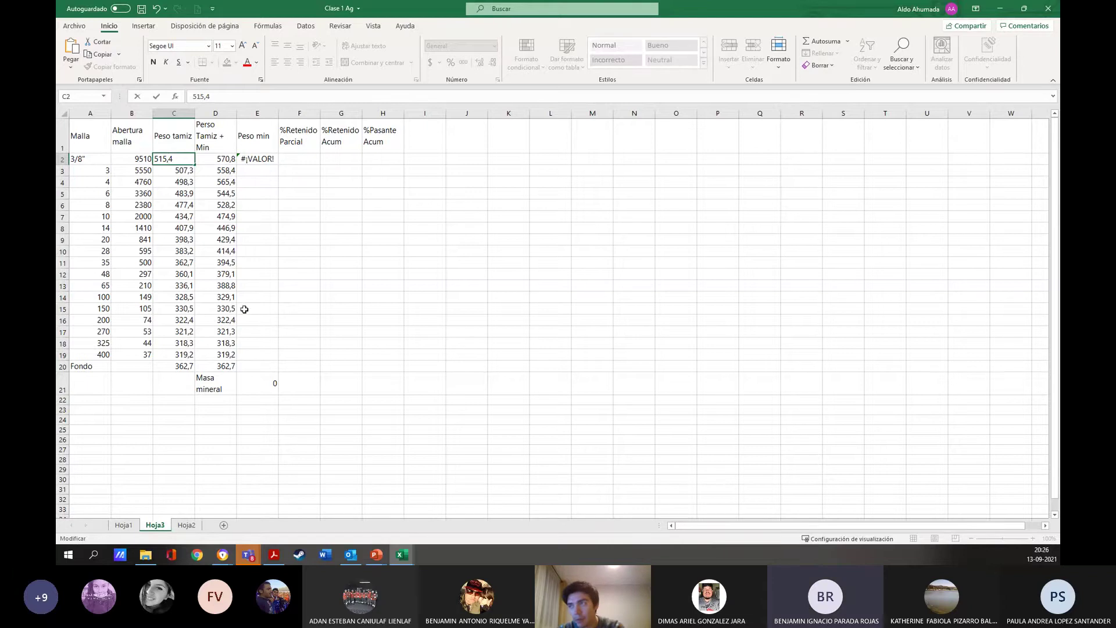
{"action": "key", "text": "Return"}
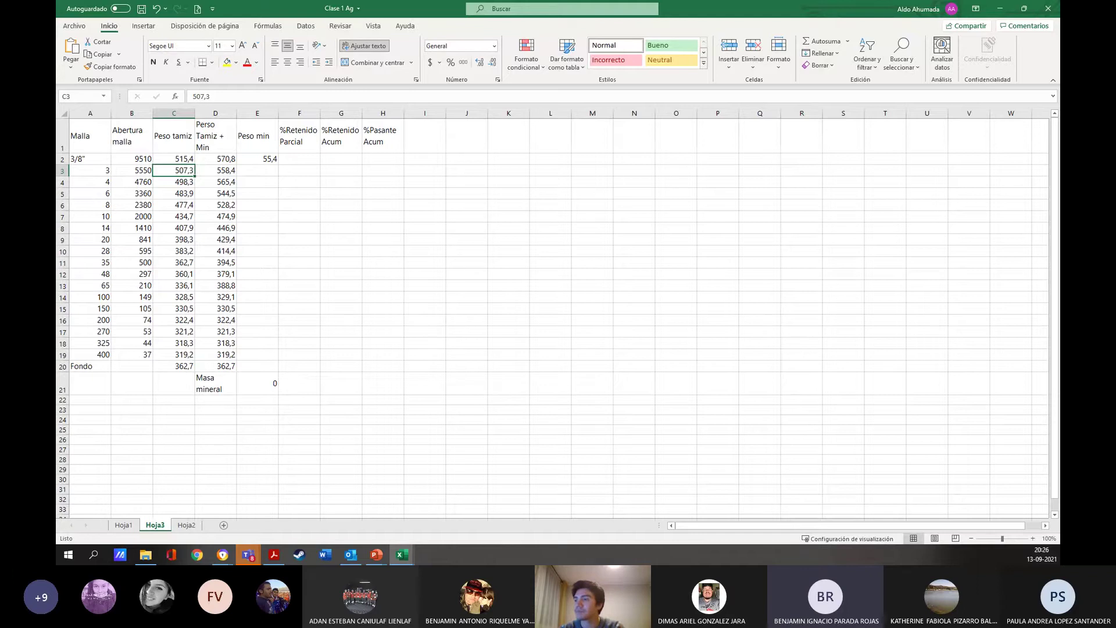
{"action": "key", "text": "alt+Tab"}
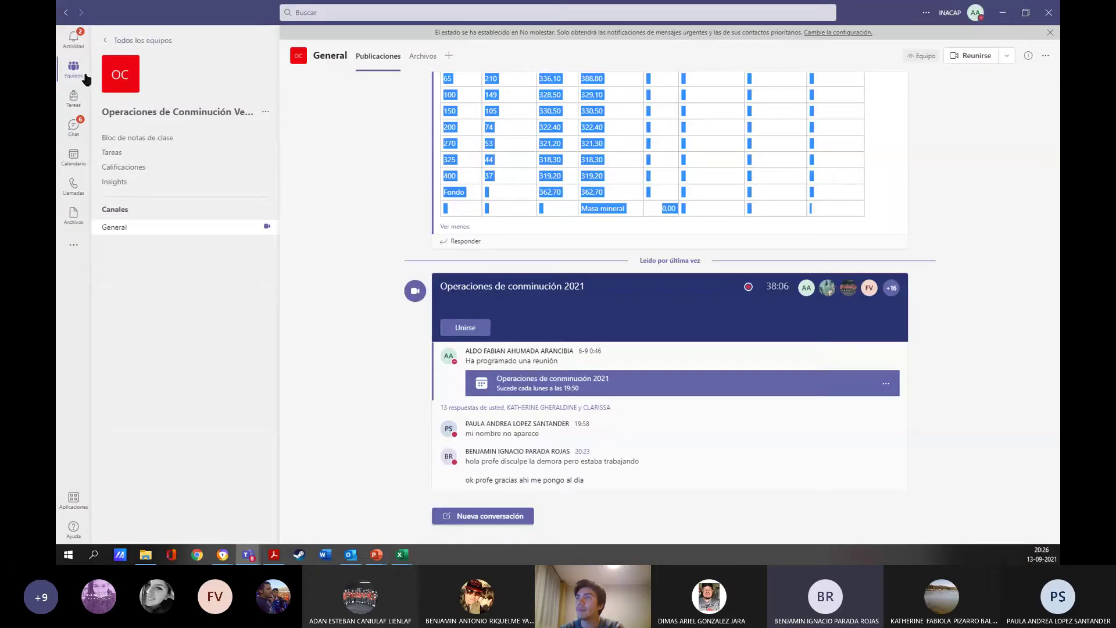
Expand the posted sieve table in the Operaciones de Conminución Vespertino team, then return to Clase 1 Ag.
{"action": "left_click", "coordinate": [70, 77]}
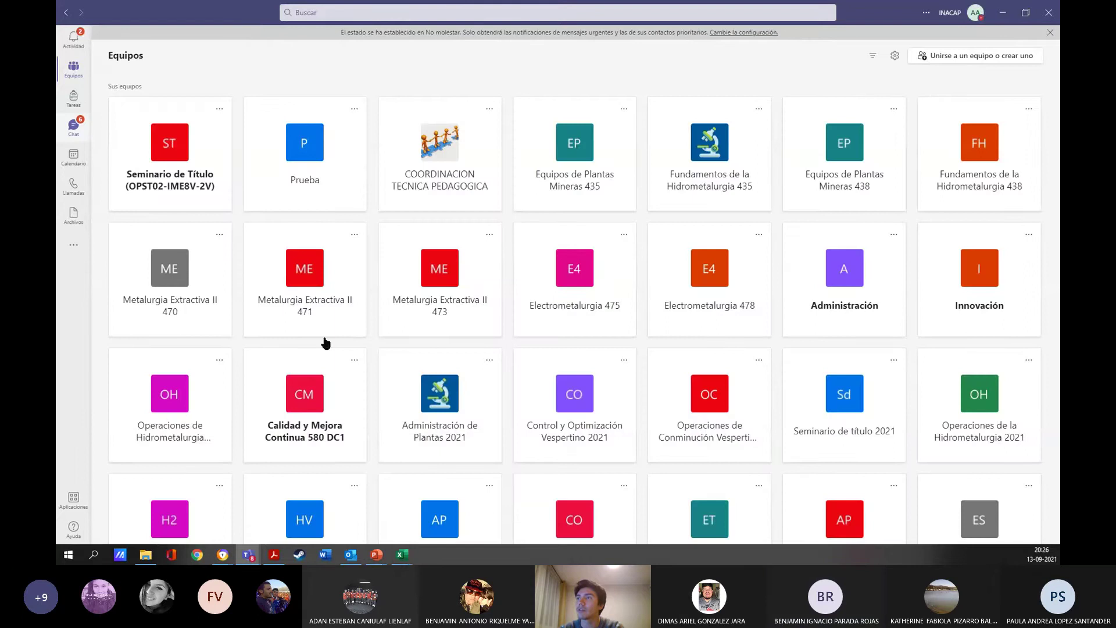
{"action": "key", "text": "ctrl+2"}
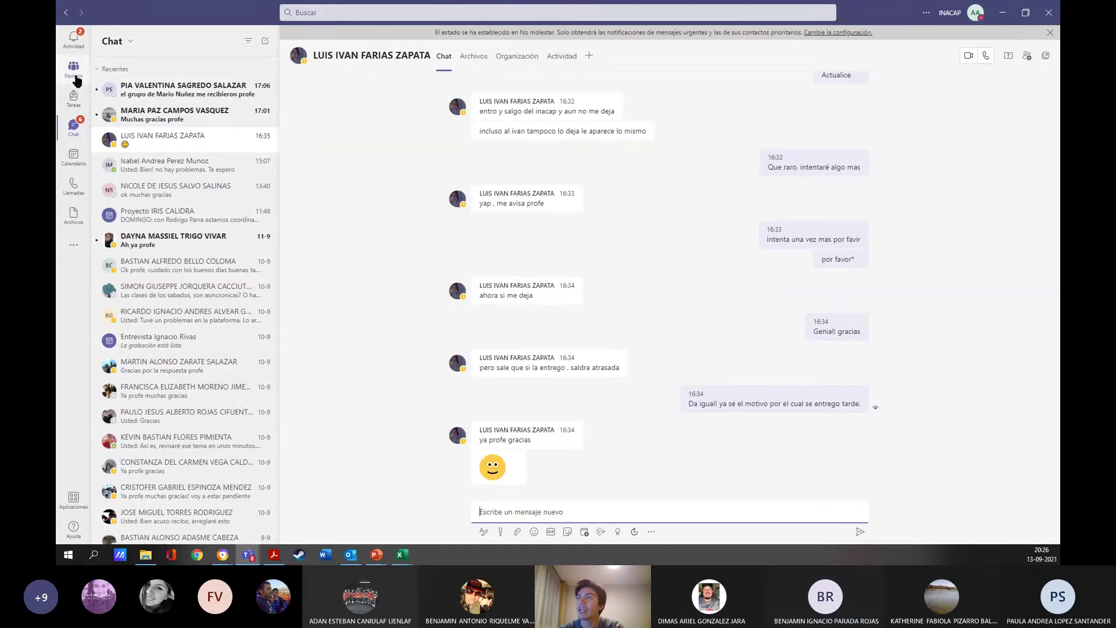
{"action": "left_click", "coordinate": [75, 75]}
{"action": "scroll", "coordinate": [773, 407], "scroll_direction": "down", "scroll_amount": 4}
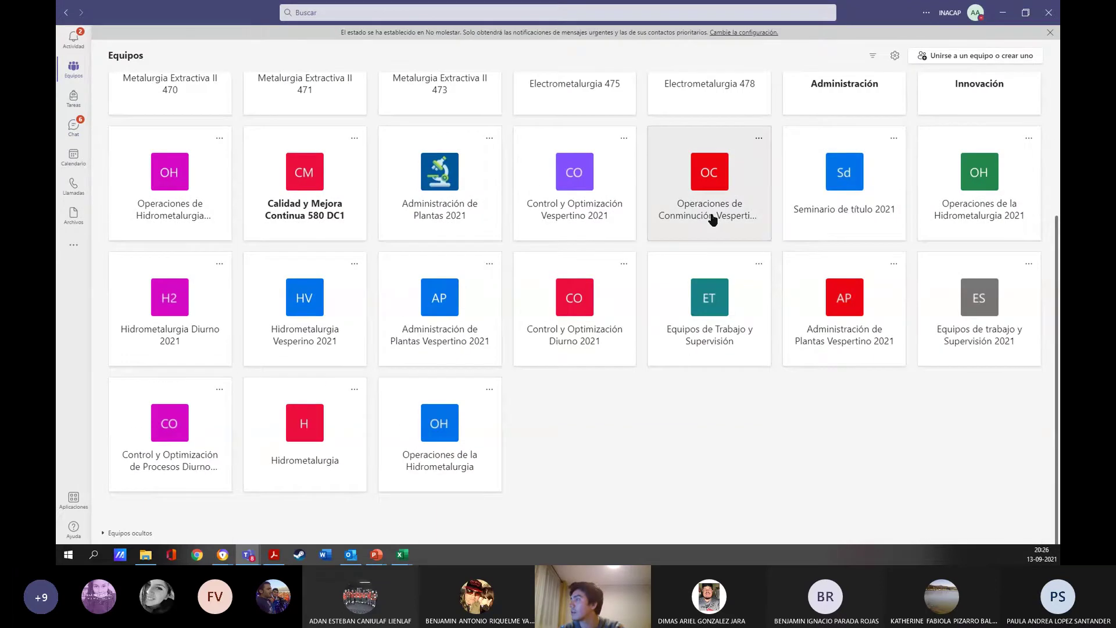
{"action": "left_click", "coordinate": [735, 222]}
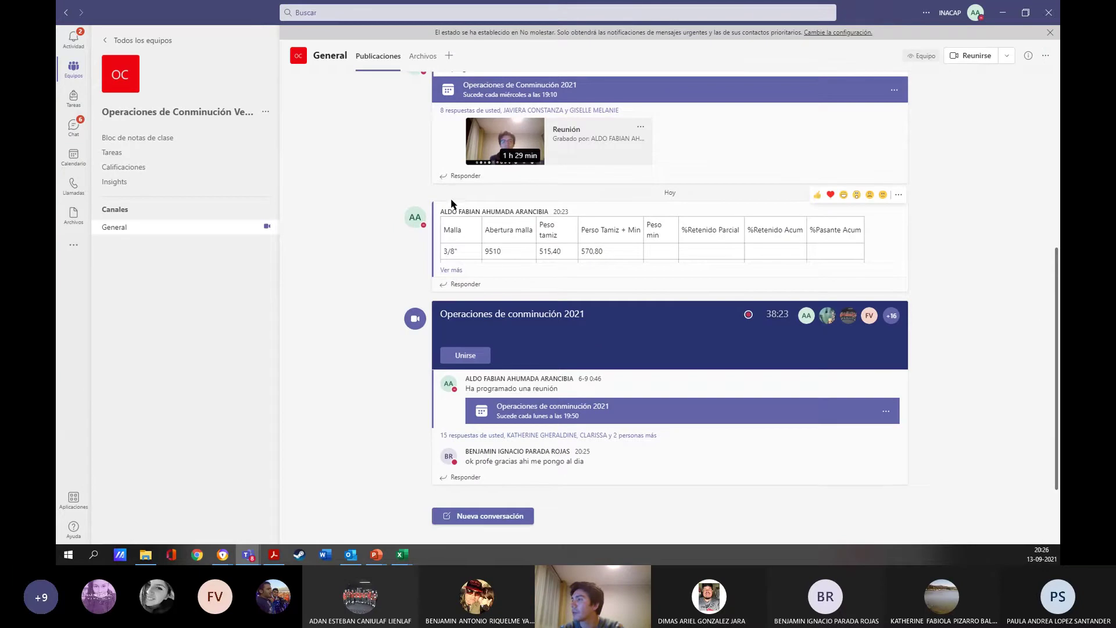
{"action": "left_click", "coordinate": [455, 270]}
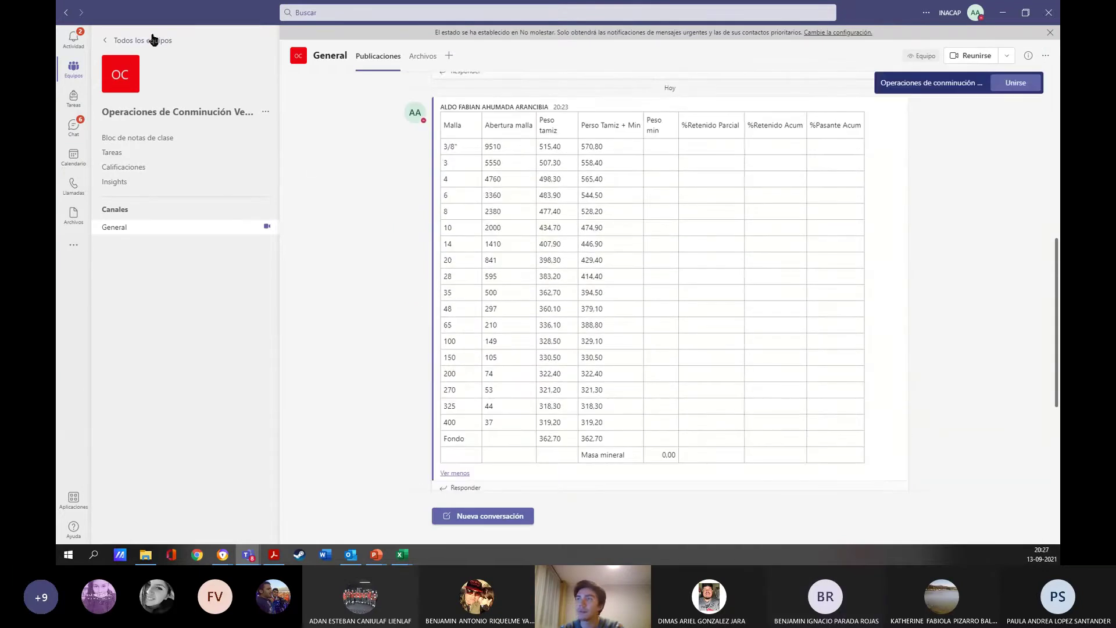
{"action": "left_click", "coordinate": [407, 554]}
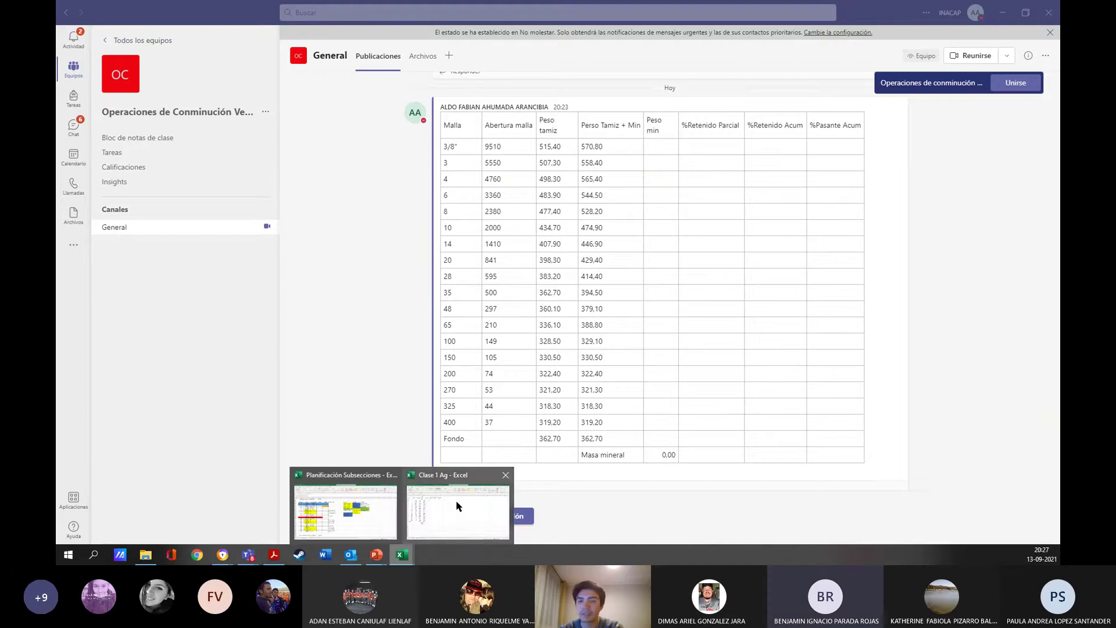
{"action": "left_click", "coordinate": [456, 500]}
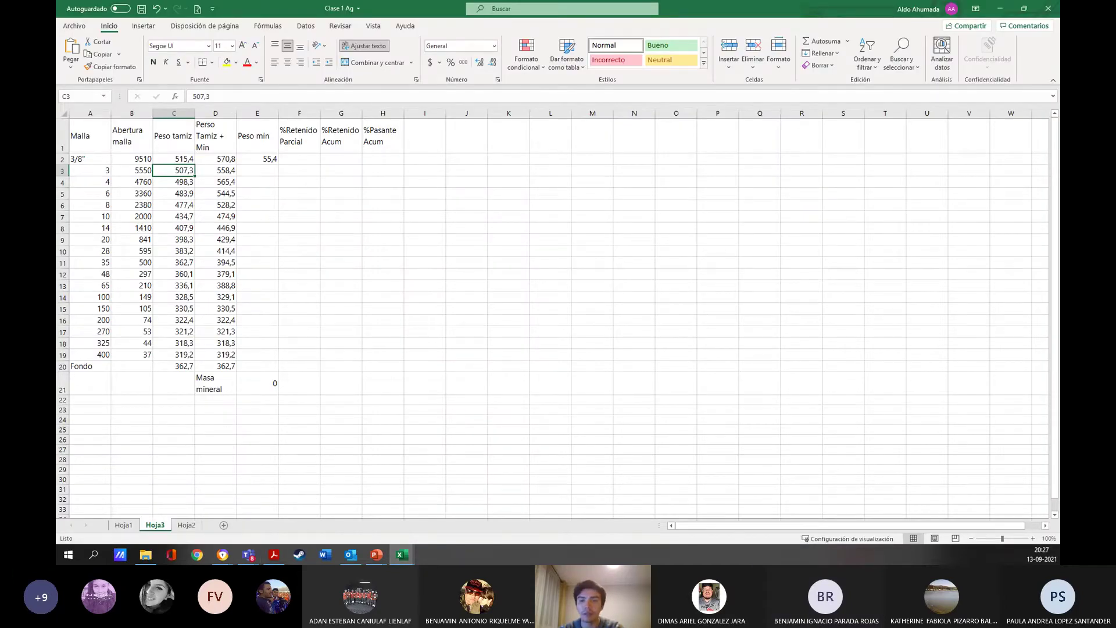
Show Hoja1's formatted table, then bring the Teams General channel back to the front.
{"action": "left_click", "coordinate": [124, 524]}
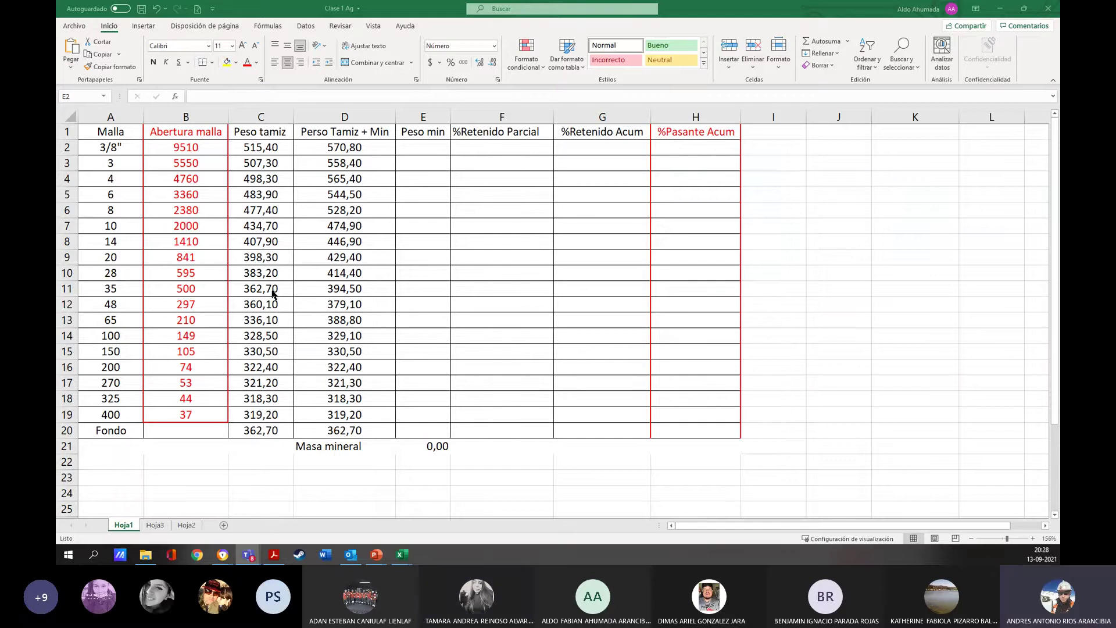
{"action": "key", "text": "alt+Tab"}
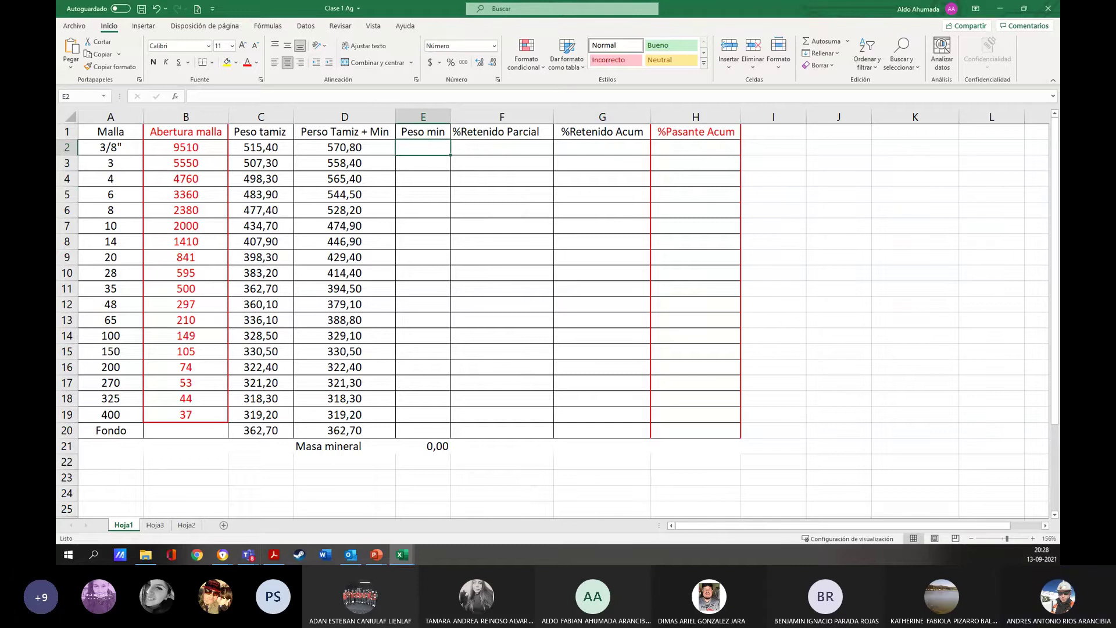
{"action": "mouse_move", "coordinate": [248, 555]}
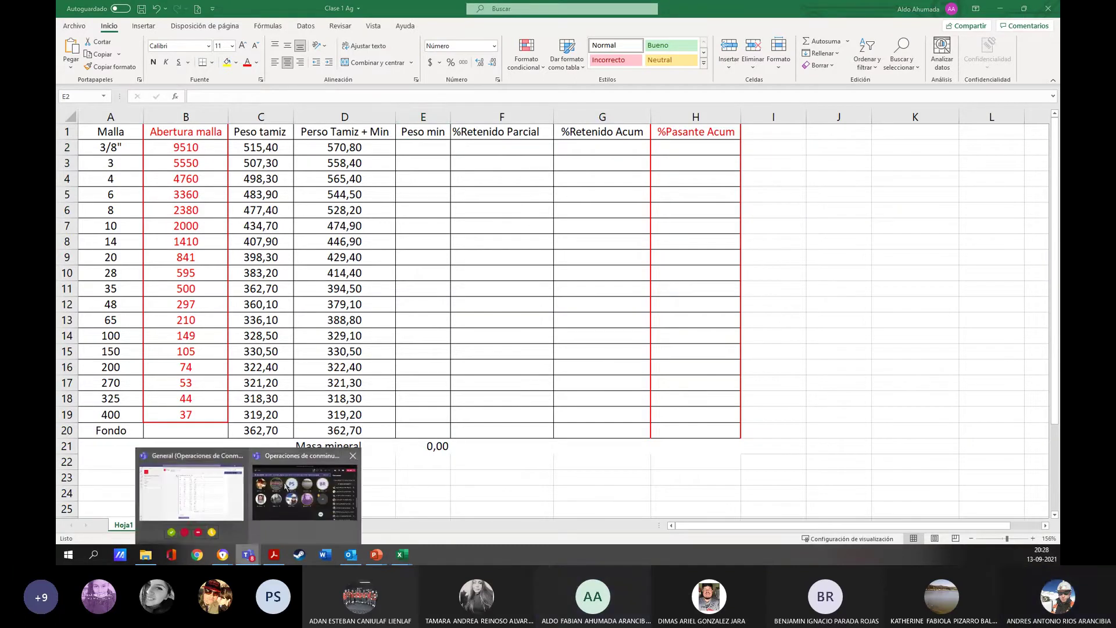
{"action": "left_click", "coordinate": [203, 477]}
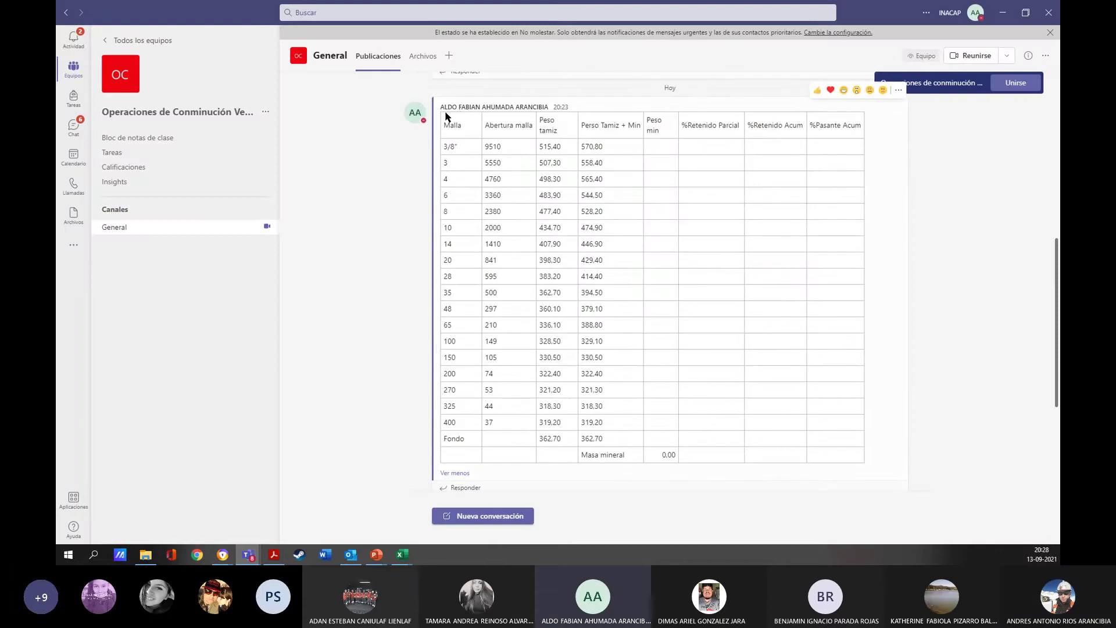
{"action": "left_click_drag", "start_coordinate": [450, 123], "coordinate": [789, 450]}
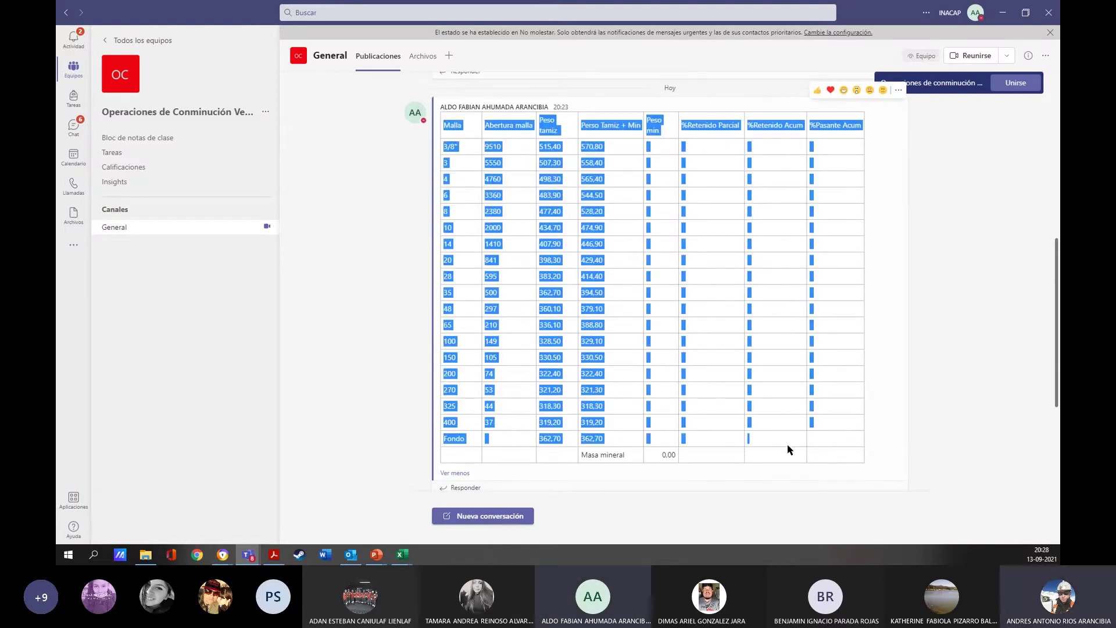
{"action": "left_click", "coordinate": [401, 554]}
{"action": "left_click", "coordinate": [465, 498]}
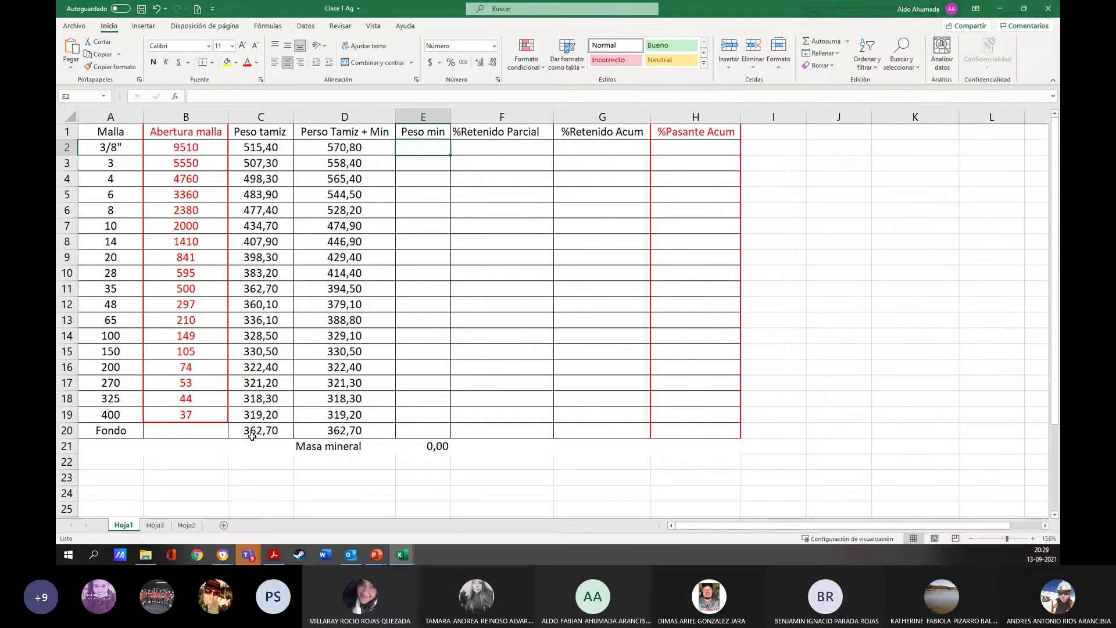
{"action": "left_click", "coordinate": [332, 461]}
{"action": "left_click_drag", "start_coordinate": [110, 131], "coordinate": [656, 430]}
{"action": "left_click", "coordinate": [431, 158]}
{"action": "left_click", "coordinate": [428, 147]}
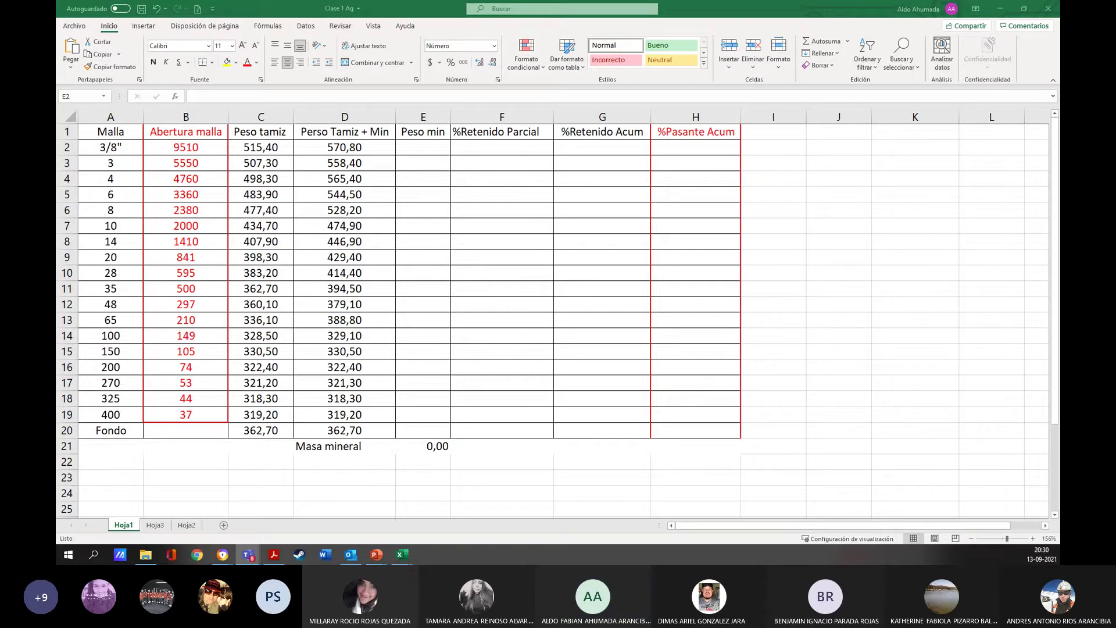
{"action": "left_click", "coordinate": [417, 150]}
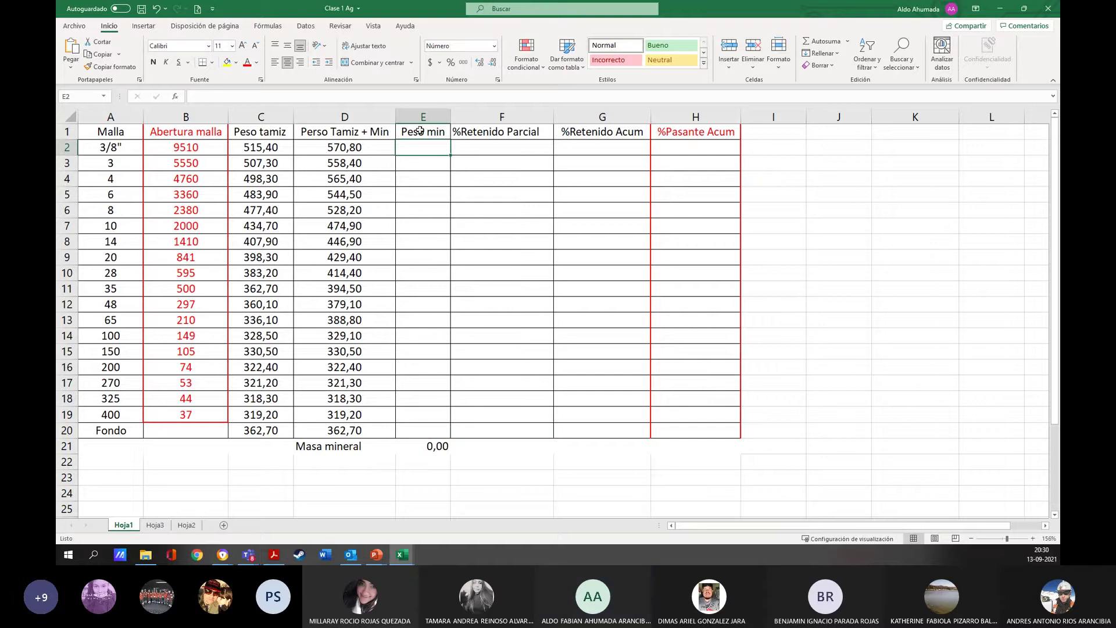
{"action": "left_click_drag", "start_coordinate": [374, 150], "coordinate": [348, 431]}
{"action": "left_click", "coordinate": [428, 152]}
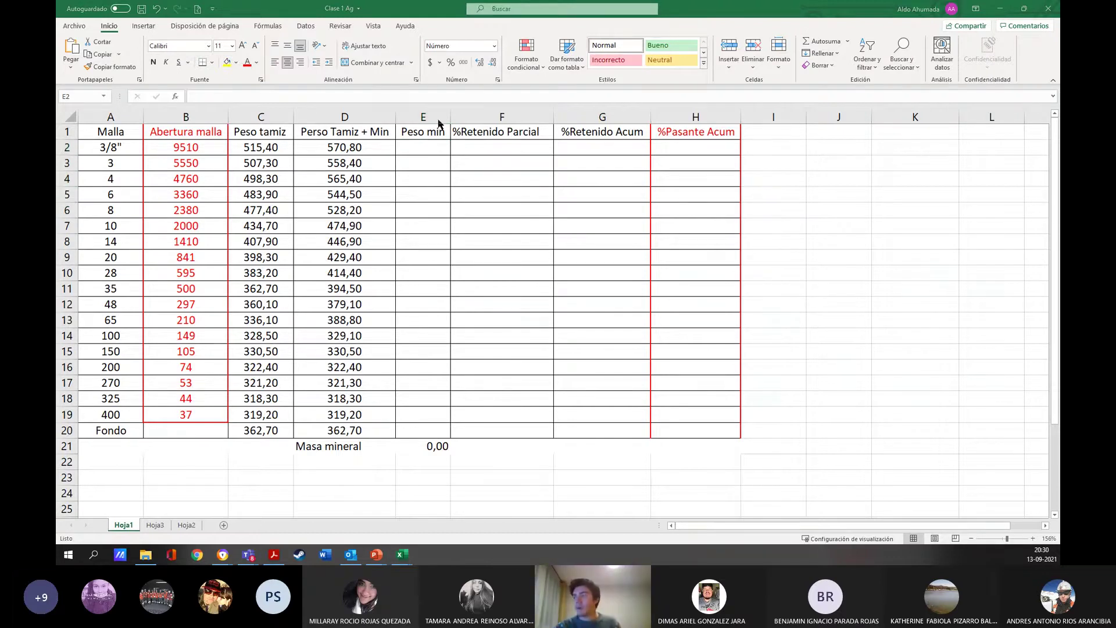
{"action": "left_click", "coordinate": [425, 146]}
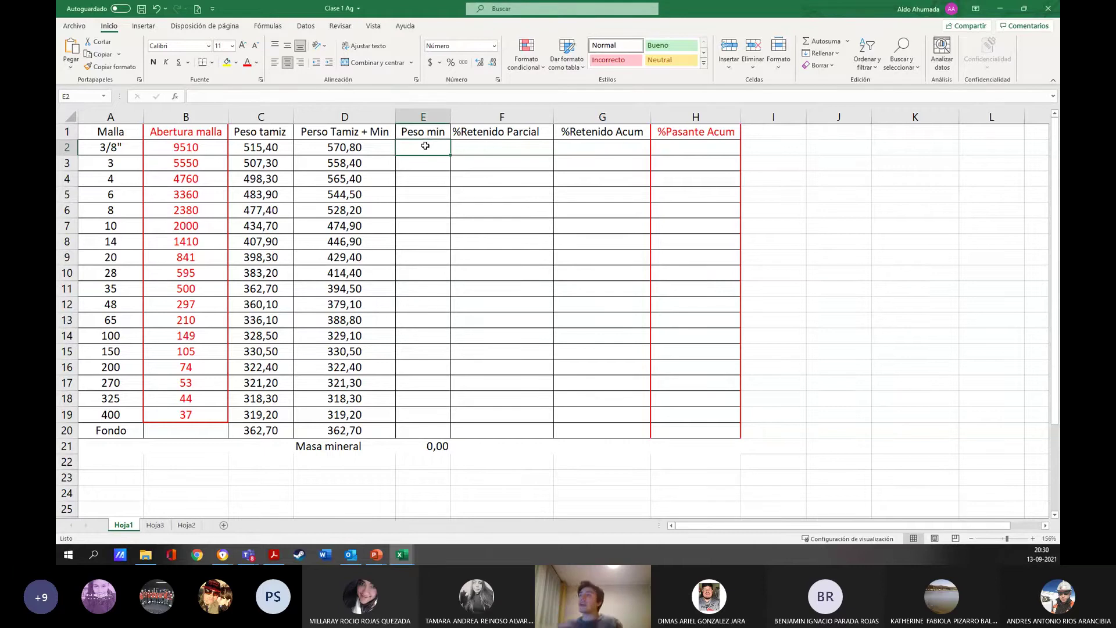
{"action": "left_click", "coordinate": [261, 131]}
Append '(g)' to the Peso tamiz and Perso Tamiz + Min headers and autofit columns C and D.
{"action": "left_click", "coordinate": [246, 96]}
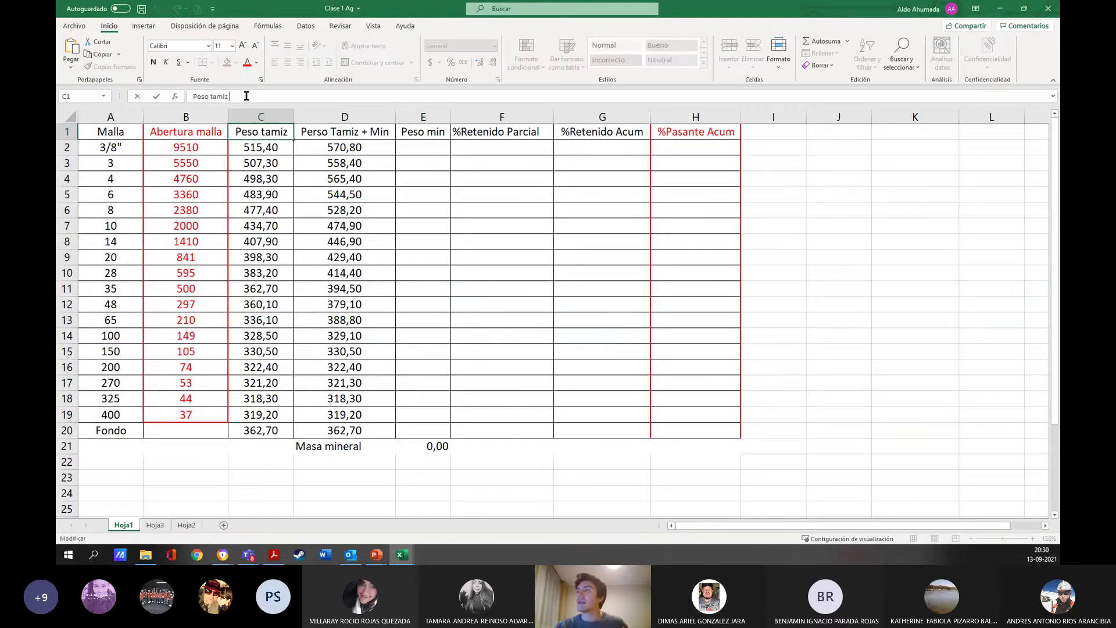
{"action": "type", "text": "(g)"}
{"action": "key", "text": "Tab"}
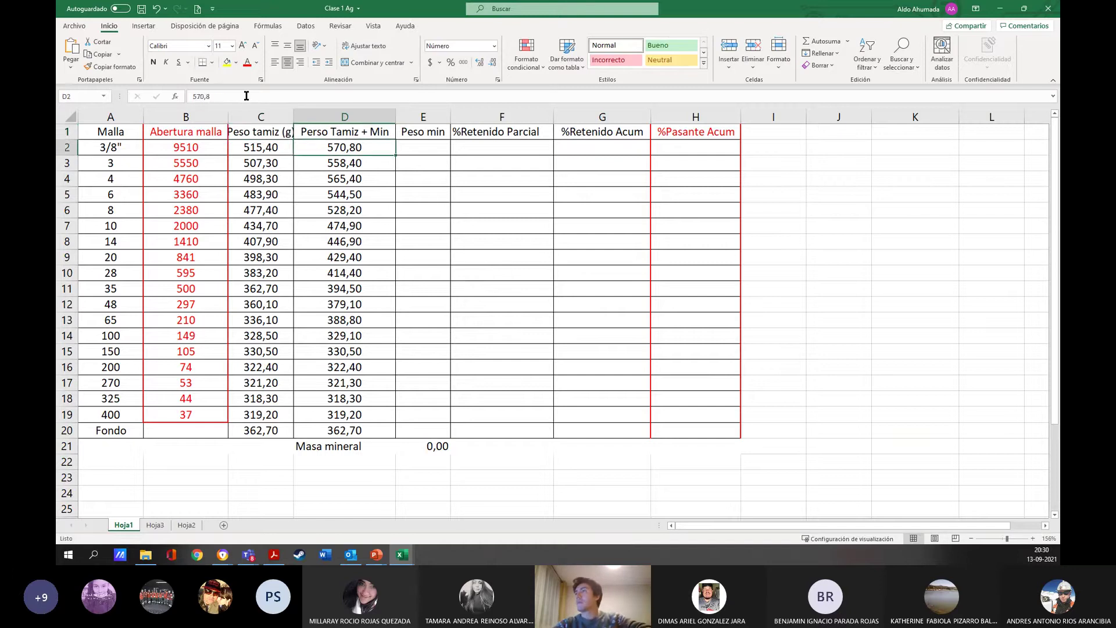
{"action": "left_click", "coordinate": [257, 95]}
{"action": "type", "text": "(g)"}
{"action": "key", "text": "Return"}
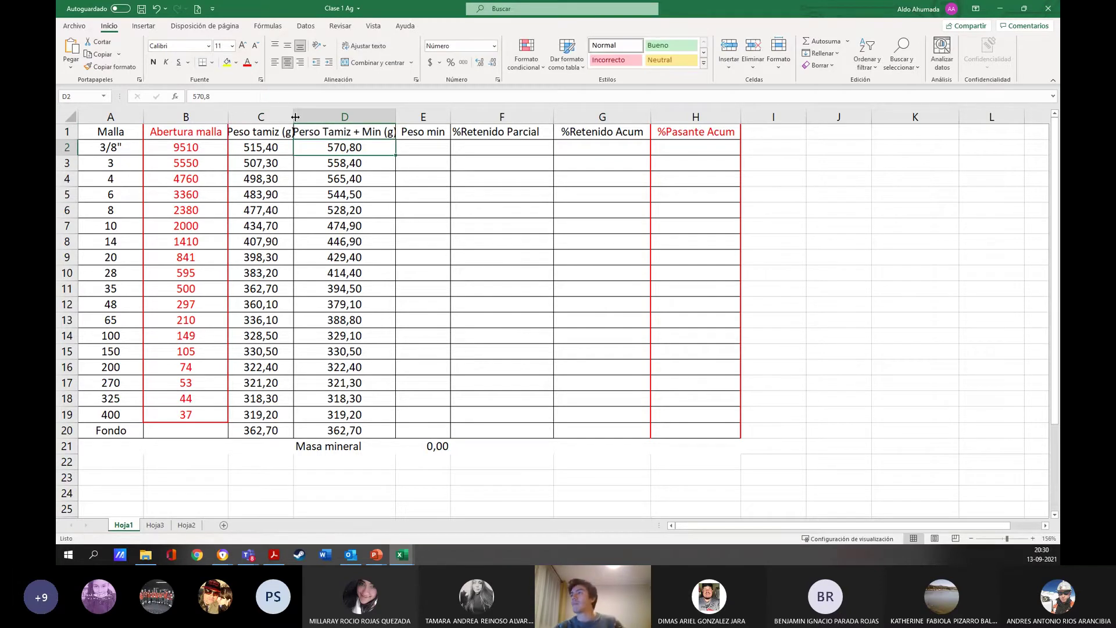
{"action": "double_click", "coordinate": [295, 116]}
{"action": "double_click", "coordinate": [402, 117]}
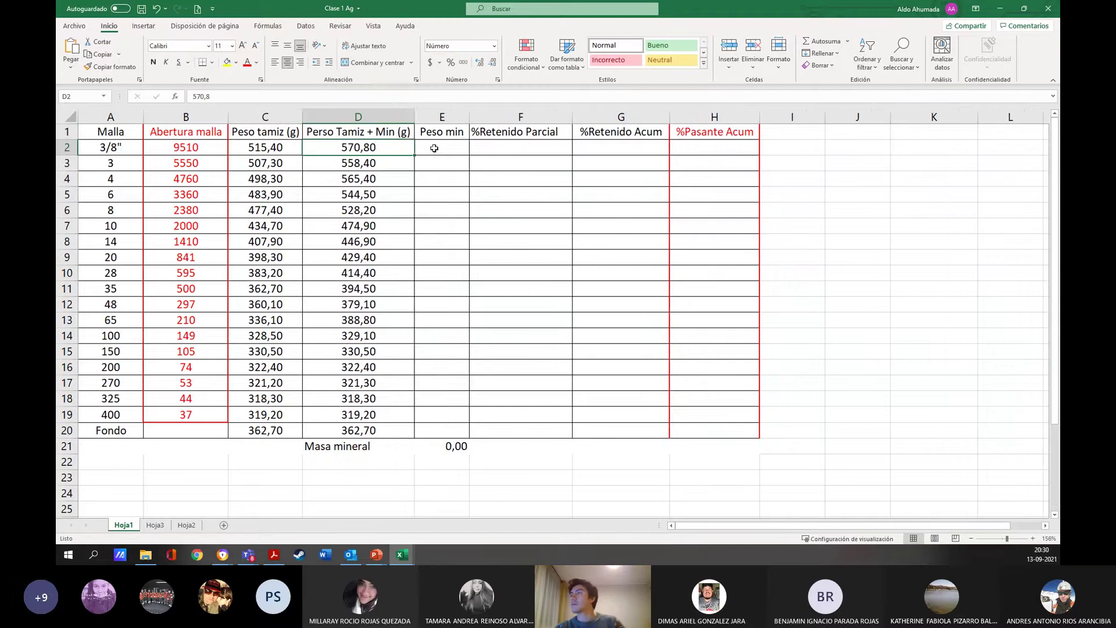
Change the E1 header to 'Peso min (g)' and autofit column E.
{"action": "left_click", "coordinate": [450, 132]}
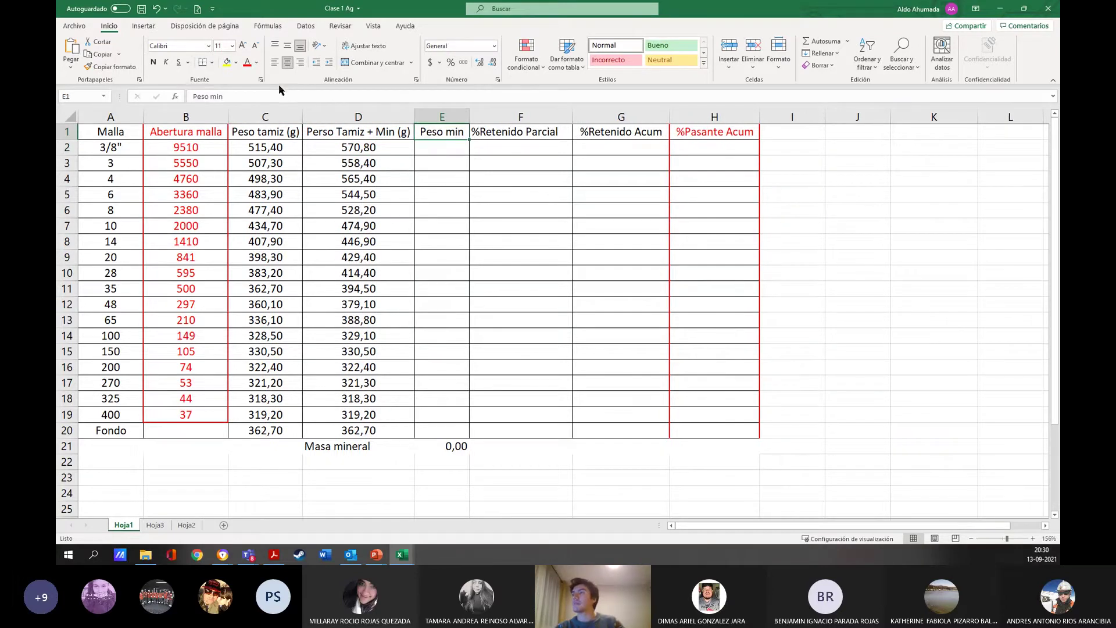
{"action": "left_click", "coordinate": [279, 95]}
{"action": "type", "text": "(g)"}
{"action": "key", "text": "Return"}
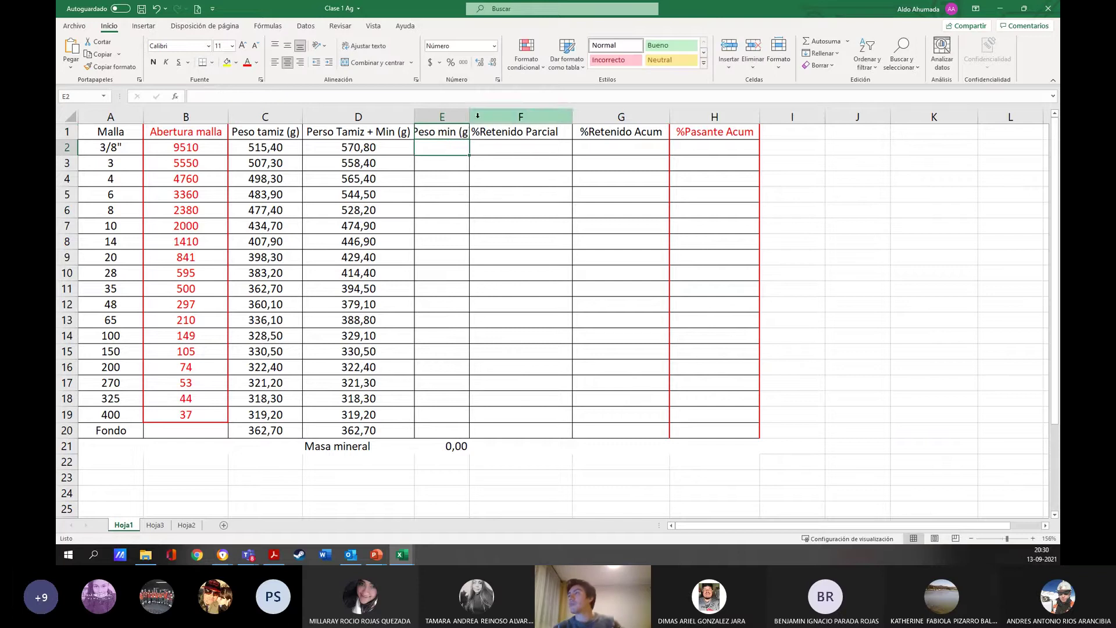
{"action": "double_click", "coordinate": [469, 117]}
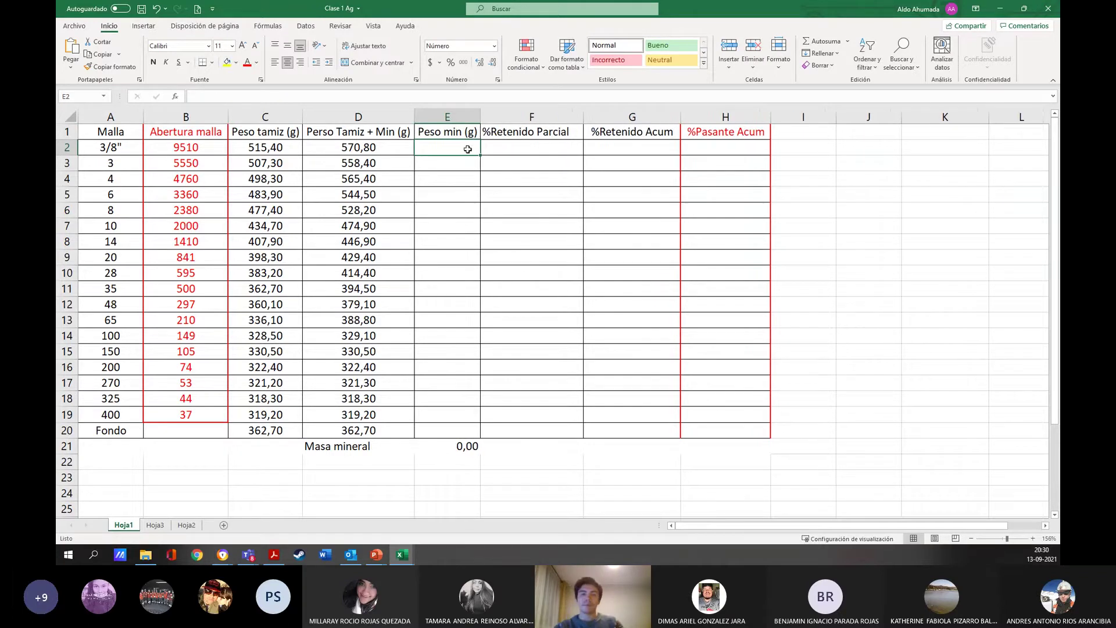
{"action": "key", "text": "Up"}
{"action": "type", "text": "9"}
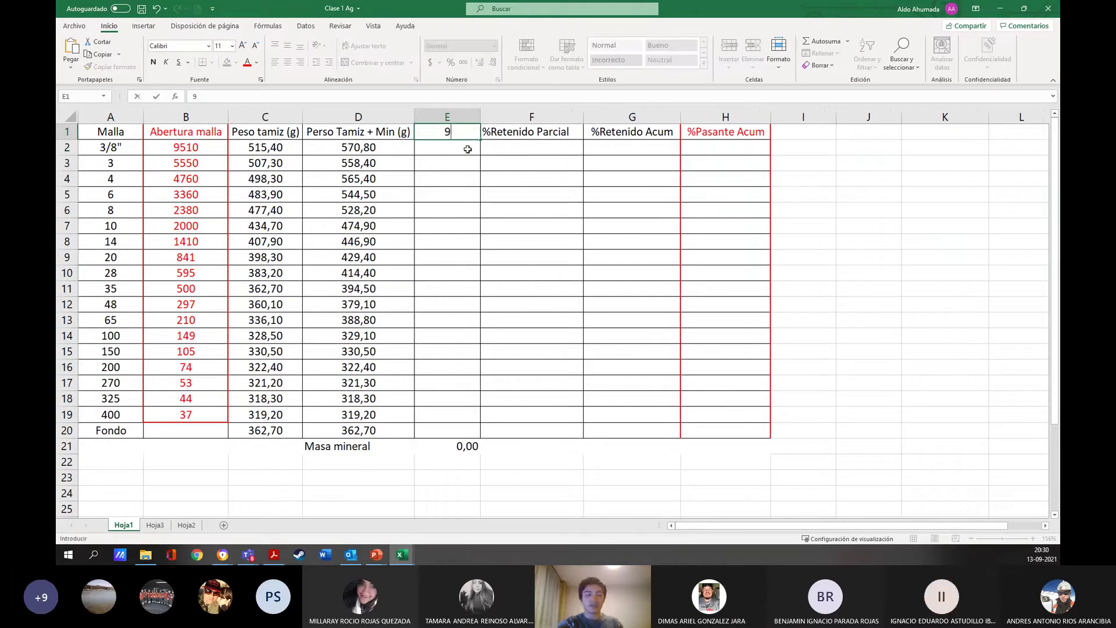
{"action": "key", "text": "Escape"}
{"action": "type", "text": "ñ"}
{"action": "key", "text": "Escape"}
{"action": "left_click", "coordinate": [468, 149]}
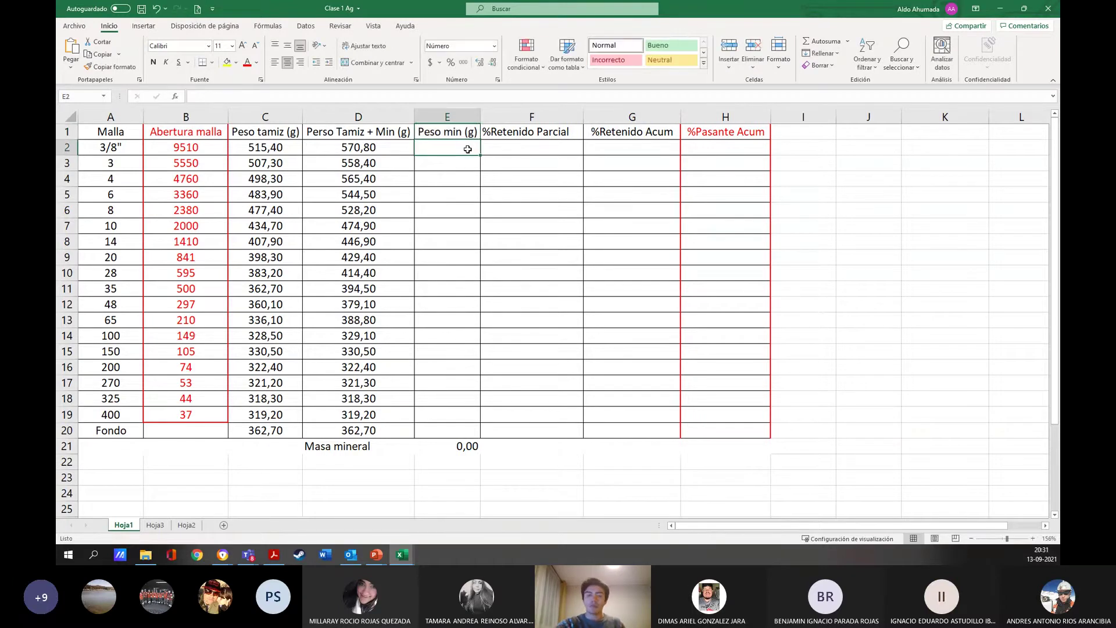
Enter =D2-C2 in E2 and fill it down through E20.
{"action": "type", "text": "="}
{"action": "key", "text": "Left"}
{"action": "type", "text": "-"}
{"action": "key", "text": "Left"}
{"action": "key", "text": "Left"}
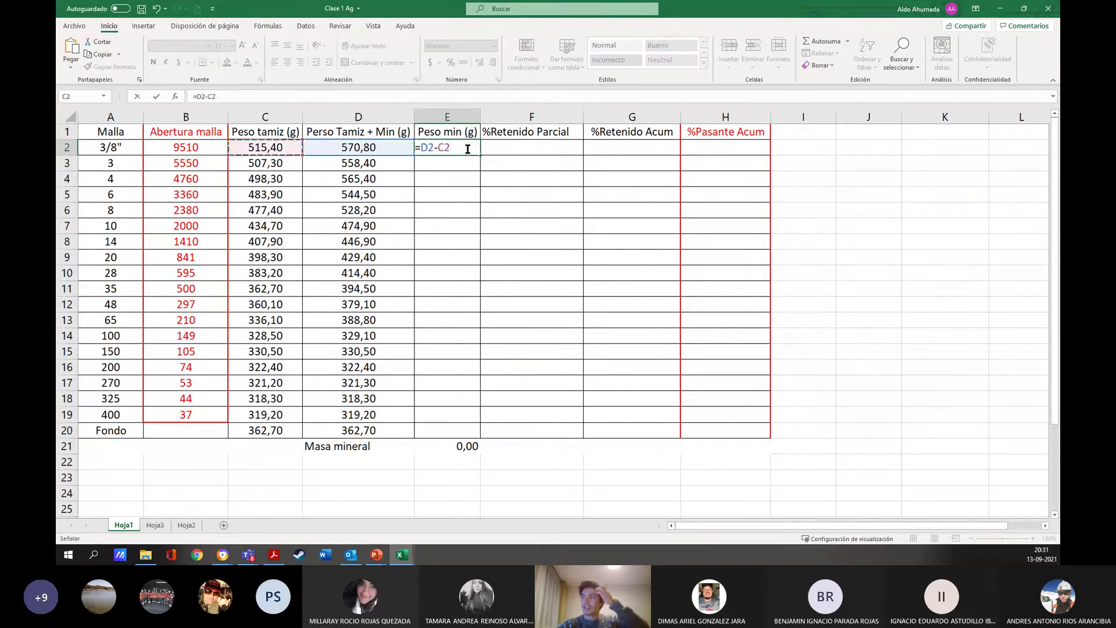
{"action": "key", "text": "Return"}
{"action": "left_click", "coordinate": [468, 149]}
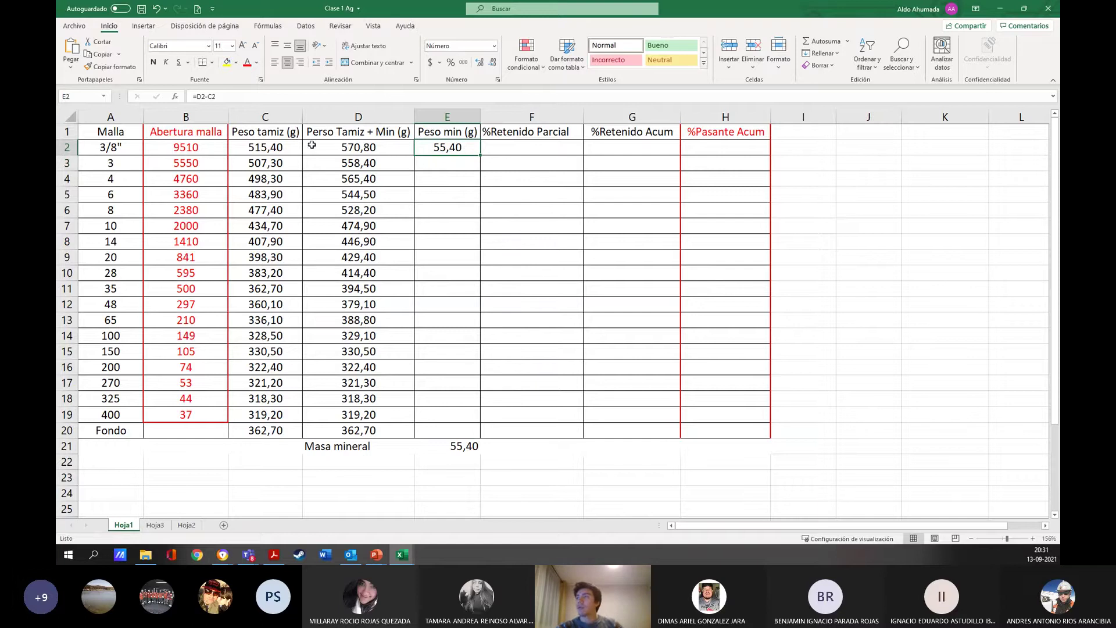
{"action": "left_click_drag", "start_coordinate": [406, 152], "coordinate": [296, 414]}
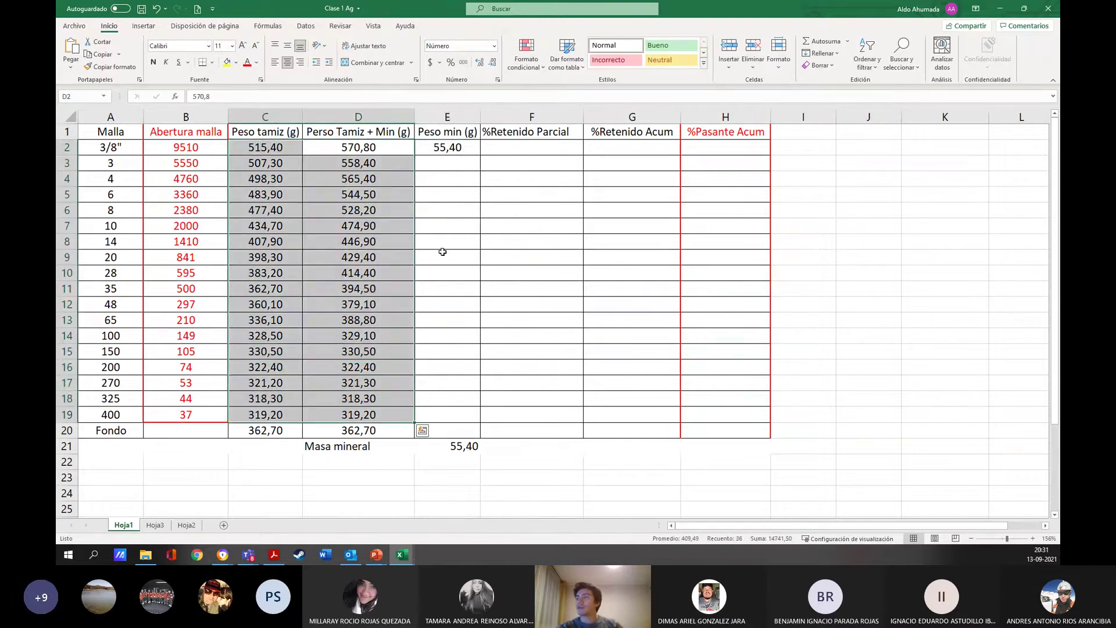
{"action": "left_click", "coordinate": [460, 145]}
{"action": "left_click_drag", "start_coordinate": [480, 155], "coordinate": [468, 438]}
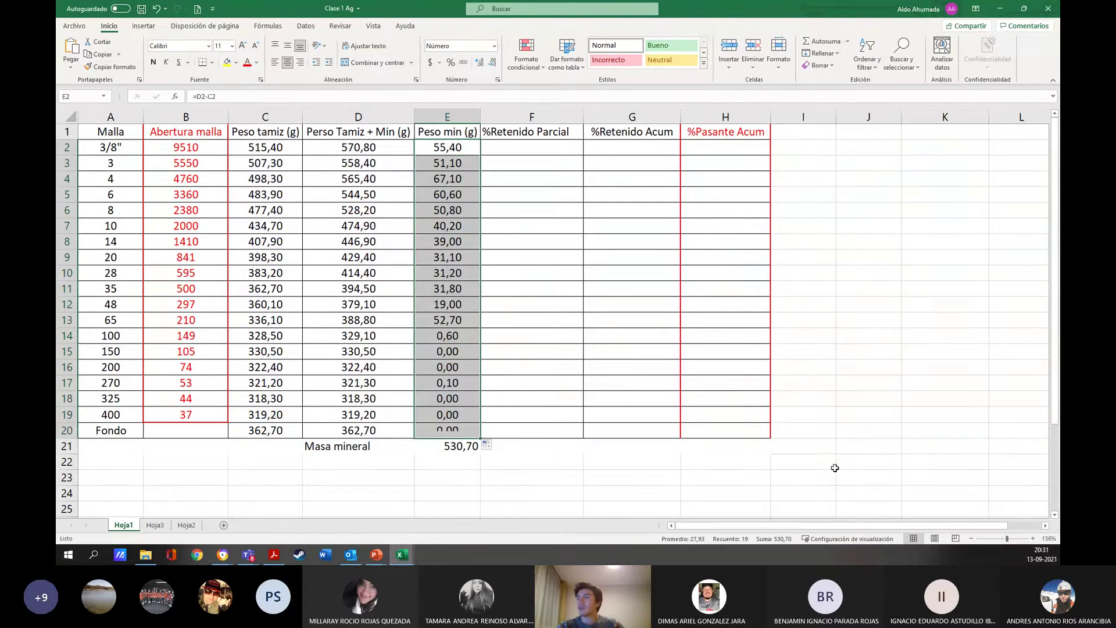
{"action": "left_click", "coordinate": [469, 149]}
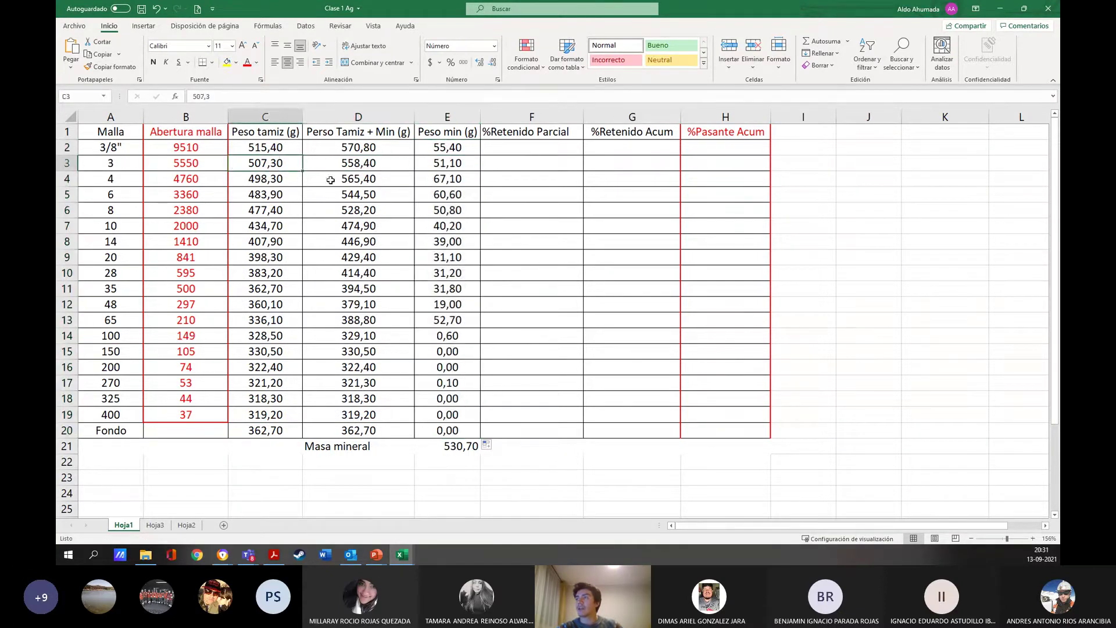
Inspect the sieve weights and confirm the Masa mineral total in E21 reads 530,70.
{"action": "left_click", "coordinate": [256, 195]}
{"action": "left_click", "coordinate": [321, 212]}
{"action": "left_click", "coordinate": [340, 229]}
{"action": "left_click", "coordinate": [331, 240]}
{"action": "left_click", "coordinate": [350, 269]}
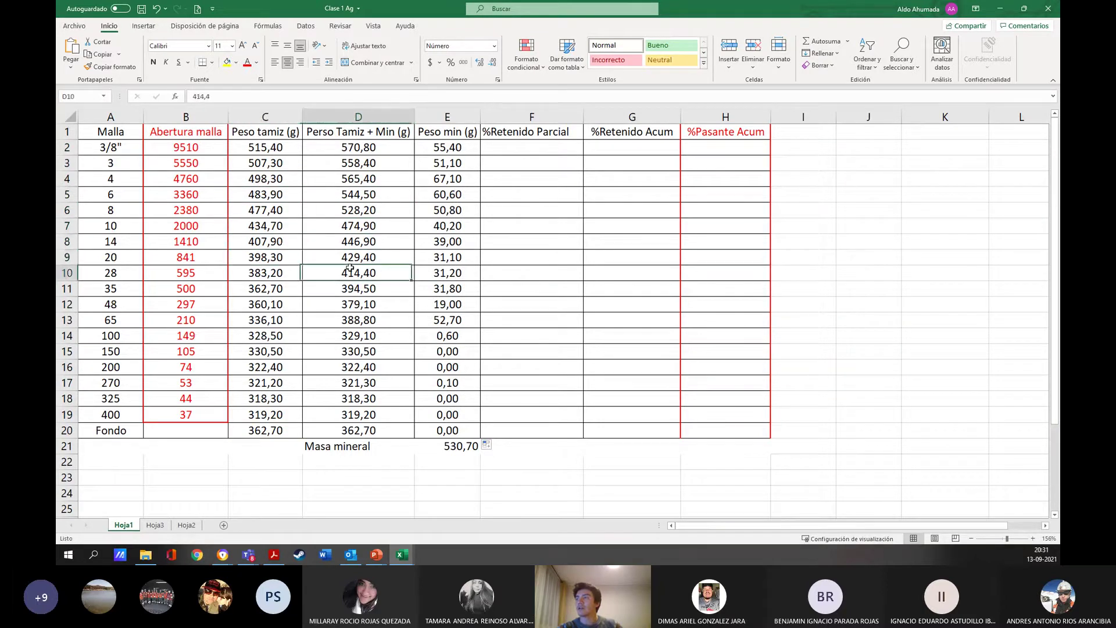
{"action": "left_click", "coordinate": [312, 304]}
{"action": "left_click", "coordinate": [269, 312]}
{"action": "left_click", "coordinate": [273, 351]}
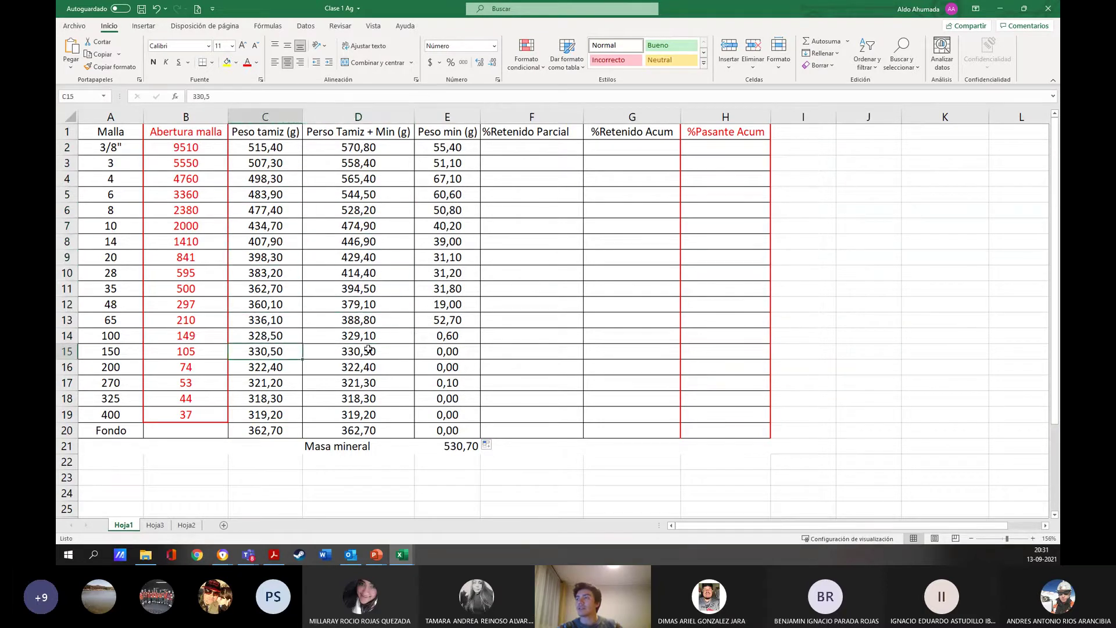
{"action": "left_click", "coordinate": [539, 152]}
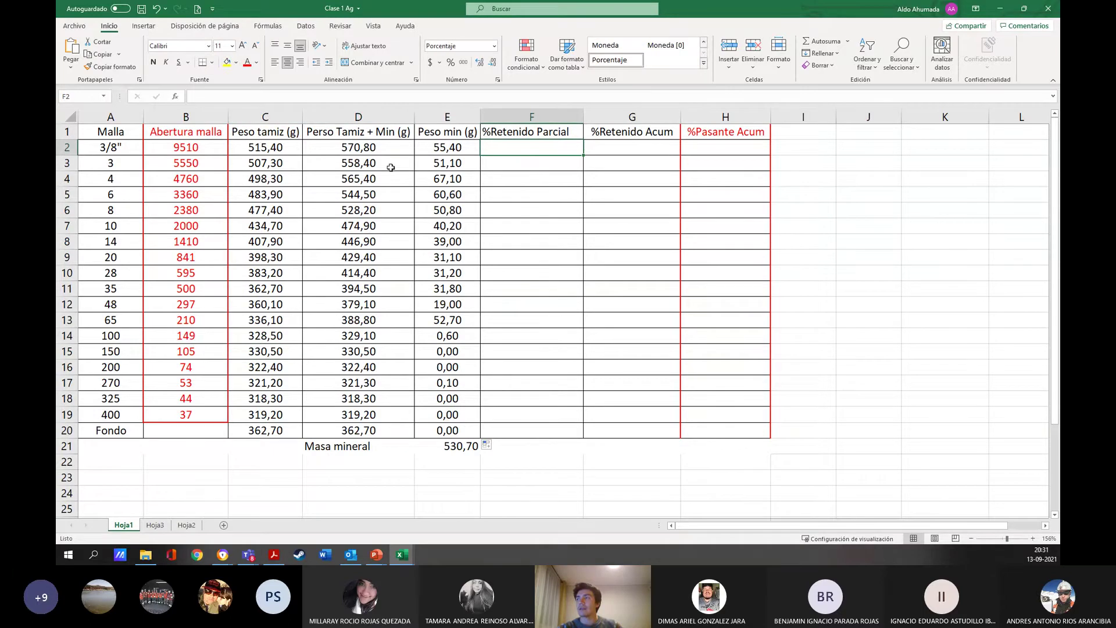
{"action": "left_click", "coordinate": [369, 151]}
{"action": "left_click_drag", "start_coordinate": [347, 175], "coordinate": [264, 430]}
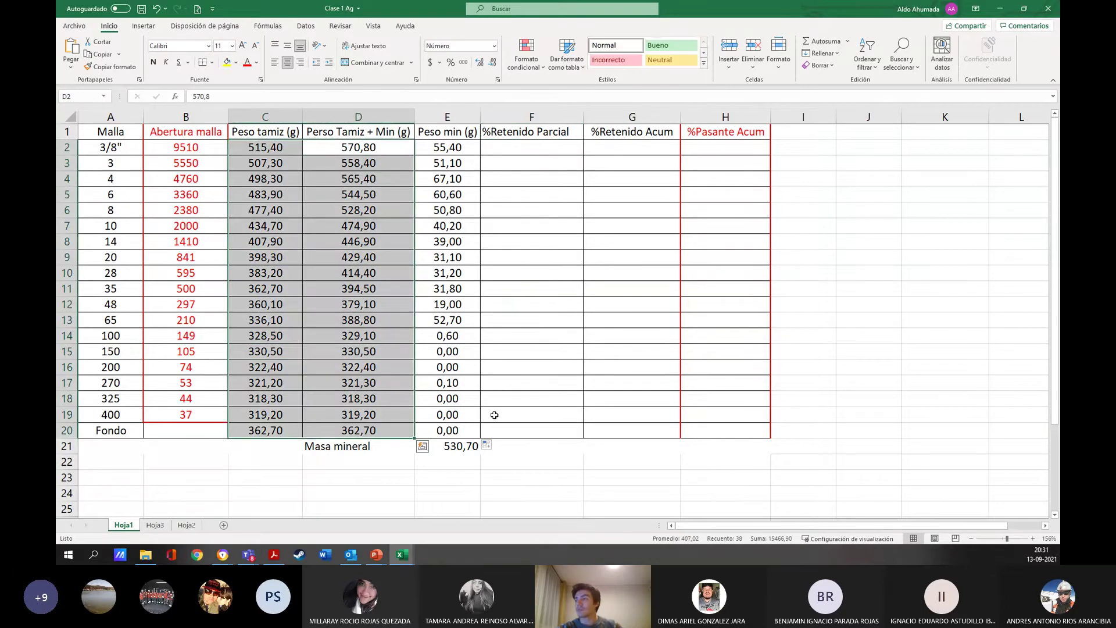
{"action": "left_click", "coordinate": [464, 429]}
{"action": "left_click", "coordinate": [449, 444]}
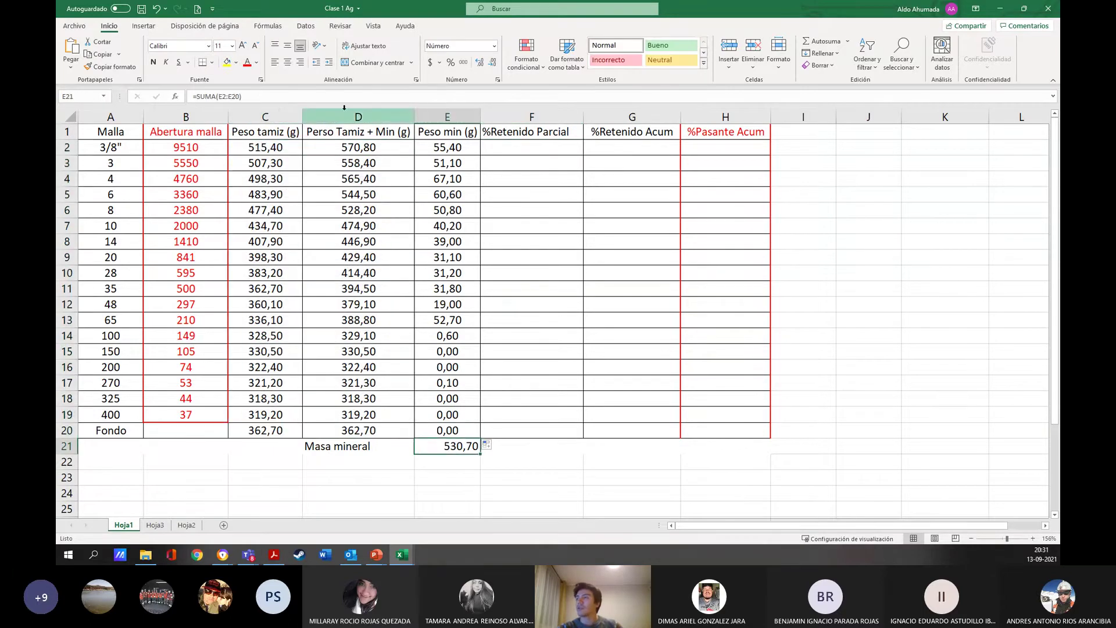
Replace E21's formula with =SUMA(E2:E20), totalling the Peso min weights at 530,70.
{"action": "double_click", "coordinate": [466, 449]}
{"action": "left_click_drag", "start_coordinate": [265, 95], "coordinate": [194, 96]}
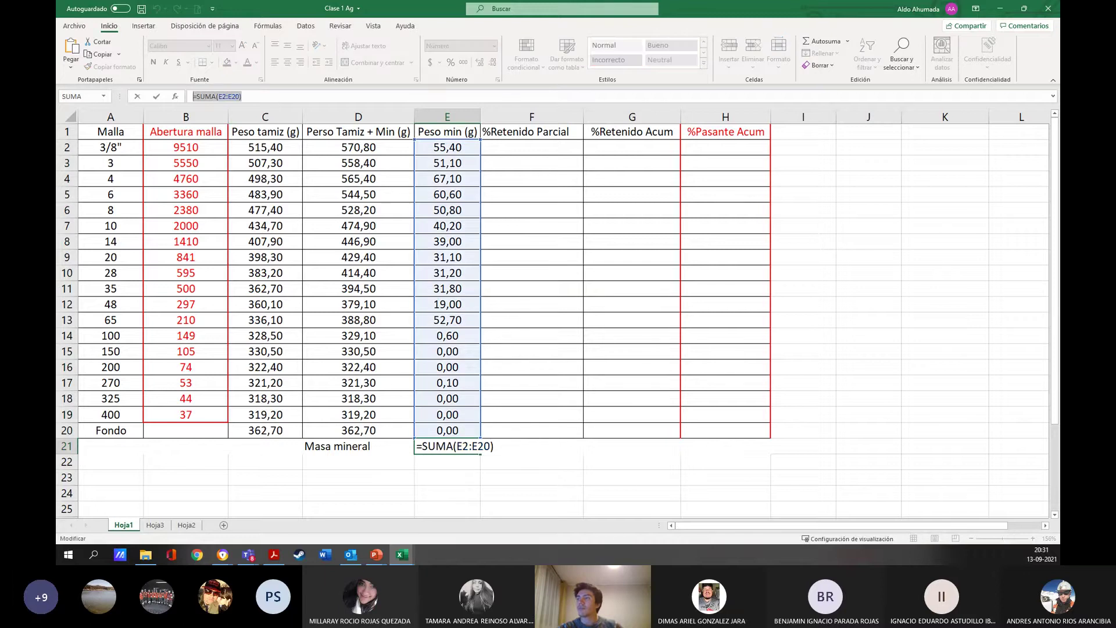
{"action": "key", "text": "BackSpace"}
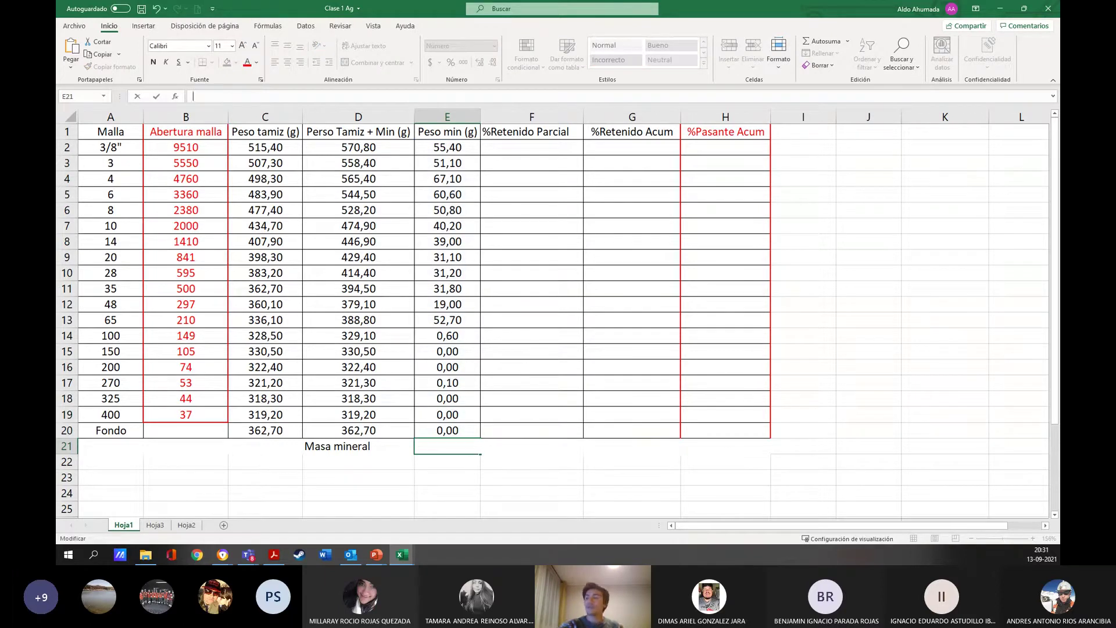
{"action": "type", "text": "=SUMA("}
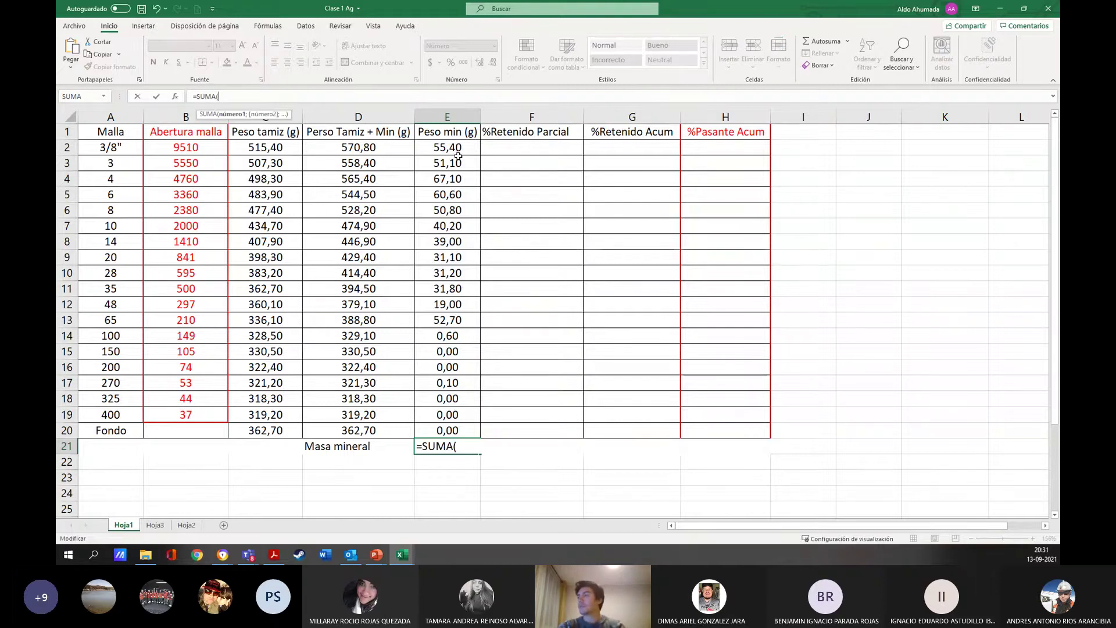
{"action": "left_click_drag", "start_coordinate": [447, 147], "coordinate": [441, 436]}
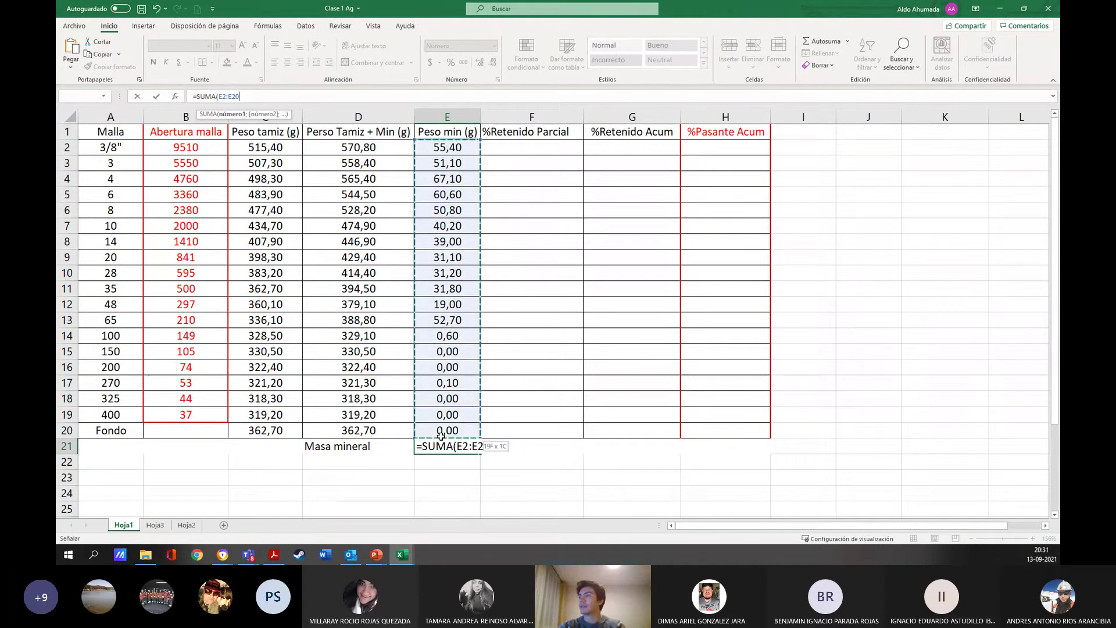
{"action": "mouse_move", "coordinate": [441, 436]}
{"action": "left_mouse_down"}
{"action": "mouse_move", "coordinate": [475, 268]}
{"action": "mouse_move", "coordinate": [453, 148]}
{"action": "mouse_move", "coordinate": [453, 445]}
{"action": "mouse_move", "coordinate": [455, 433]}
{"action": "left_mouse_up"}
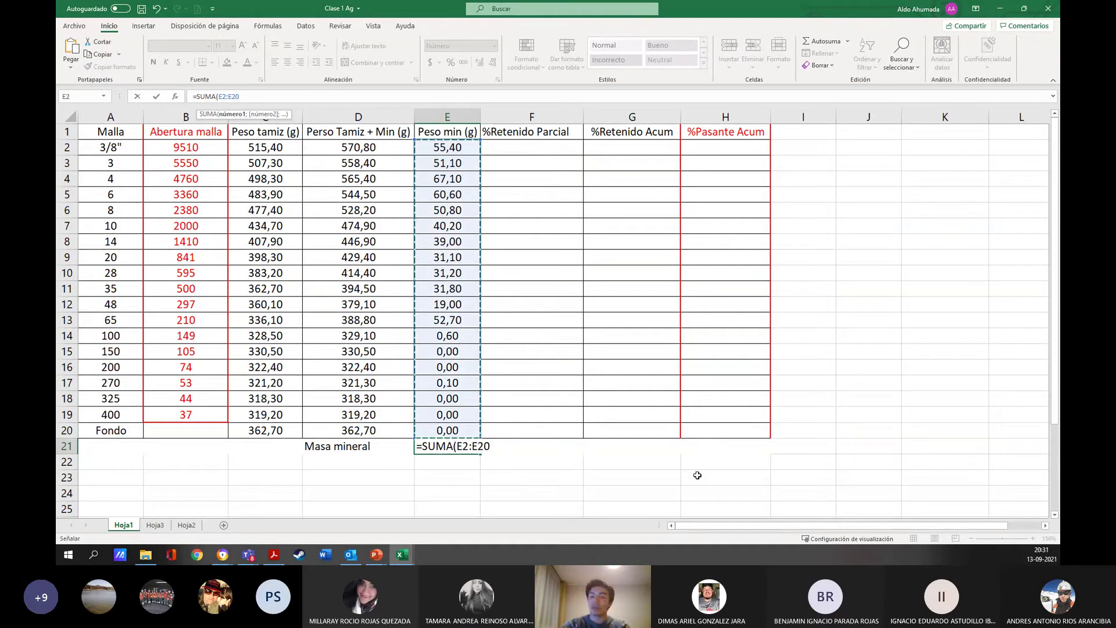
{"action": "type", "text": ")"}
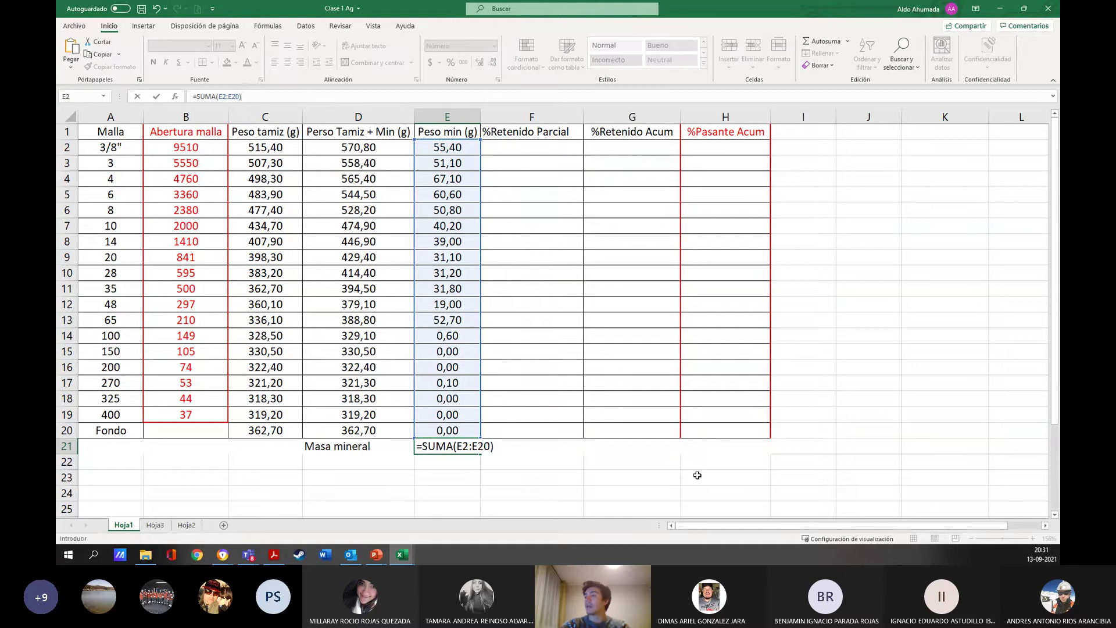
{"action": "key", "text": "Return"}
{"action": "left_click", "coordinate": [448, 445]}
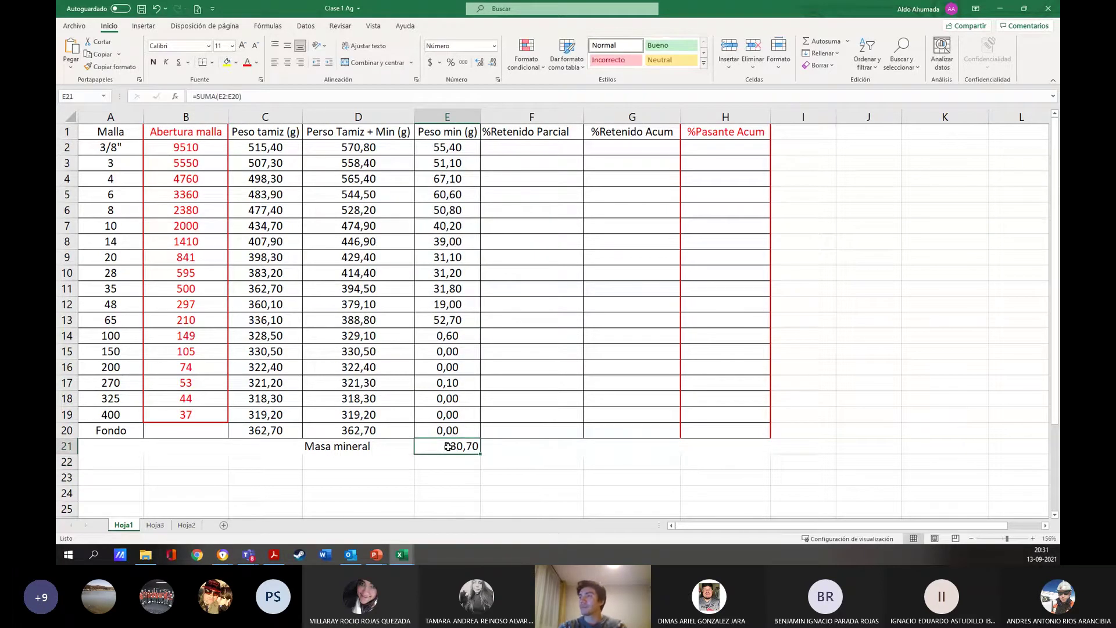
{"action": "key", "text": "F2"}
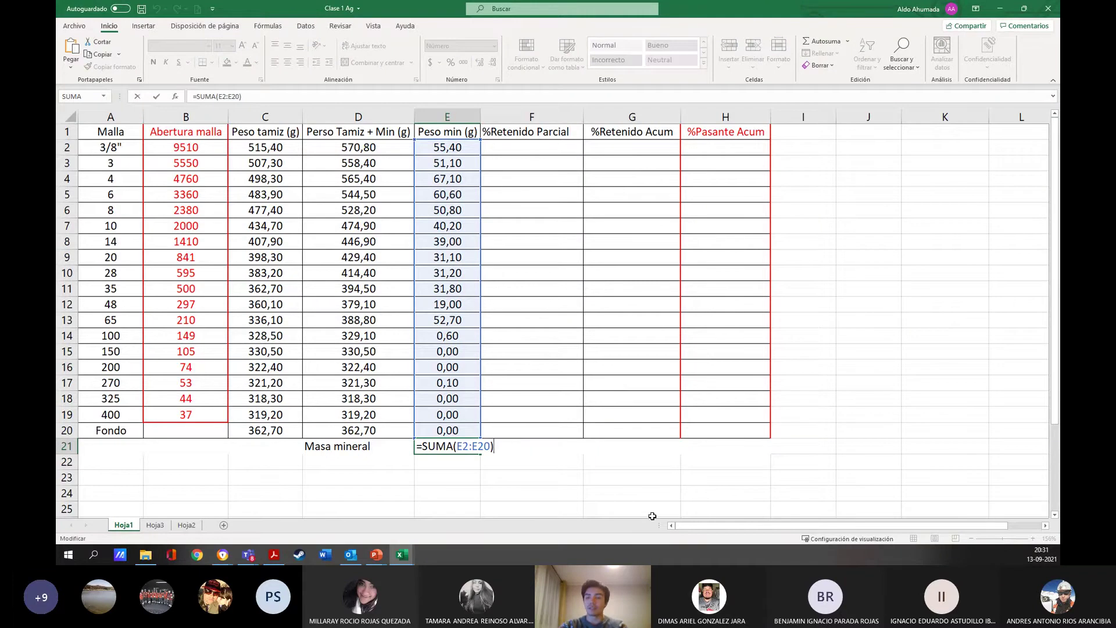
{"action": "key", "text": "Return"}
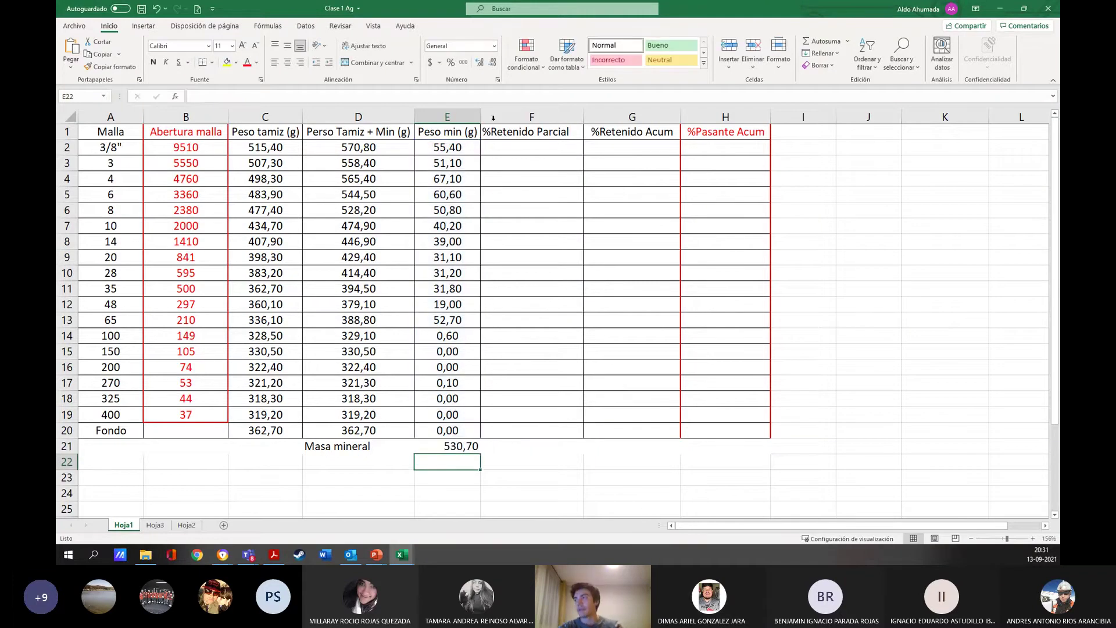
{"action": "left_click", "coordinate": [525, 154]}
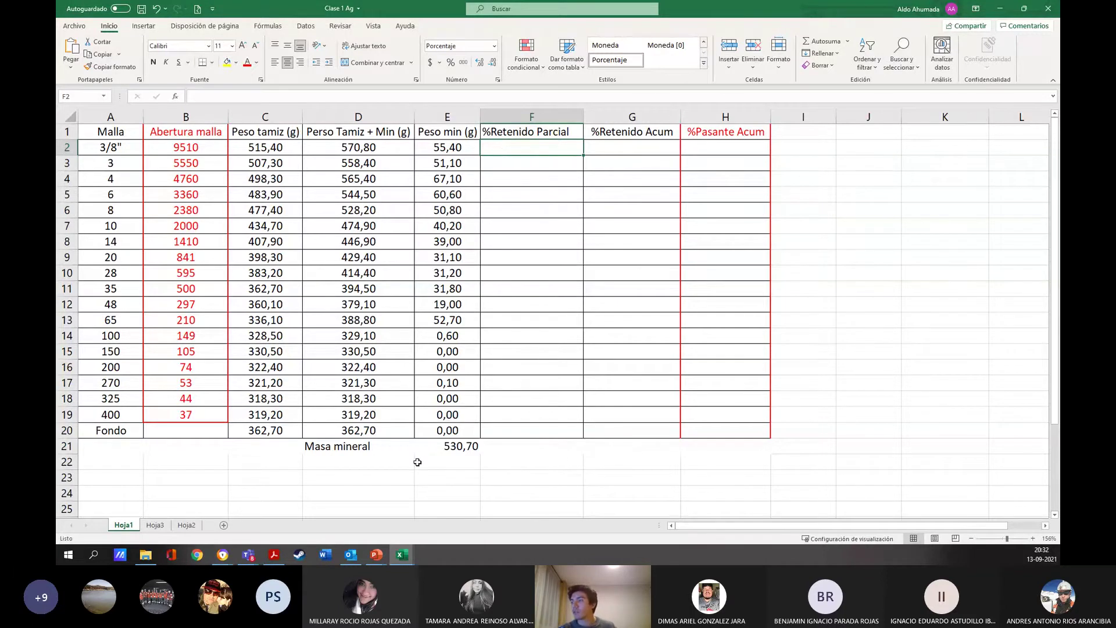
{"action": "double_click", "coordinate": [448, 445]}
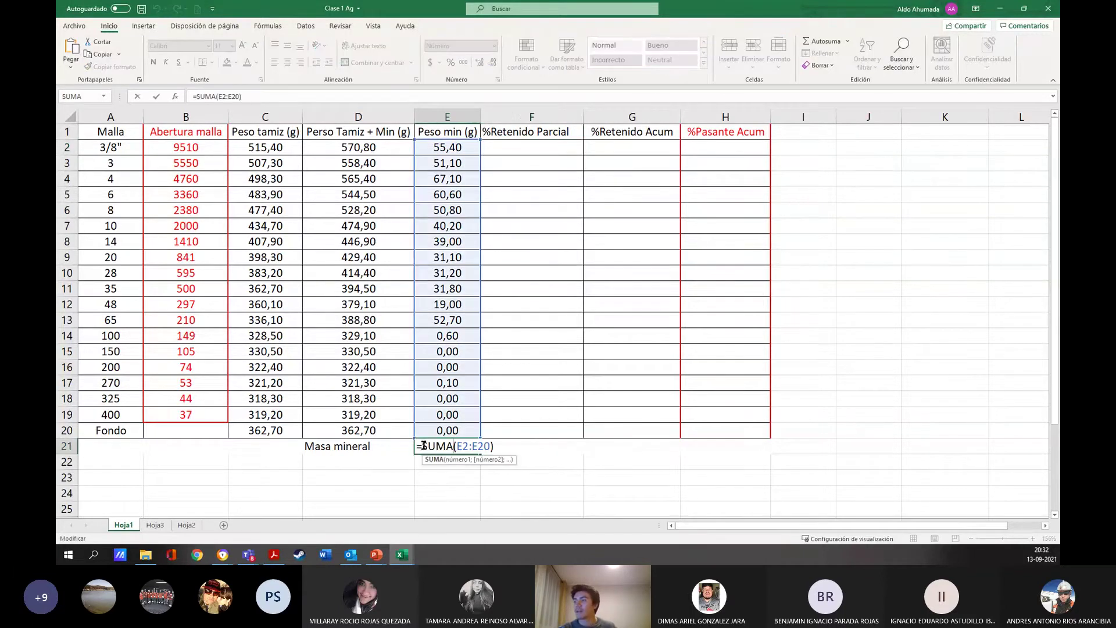
{"action": "left_click_drag", "start_coordinate": [421, 446], "coordinate": [453, 447]}
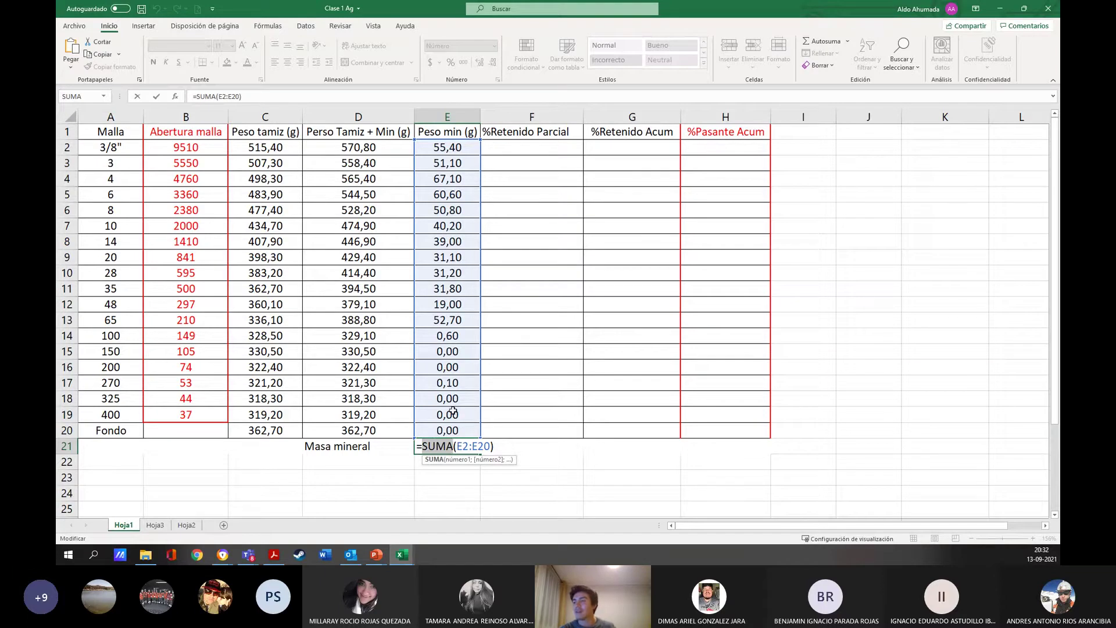
{"action": "left_click", "coordinate": [485, 446]}
{"action": "double_click", "coordinate": [485, 446]}
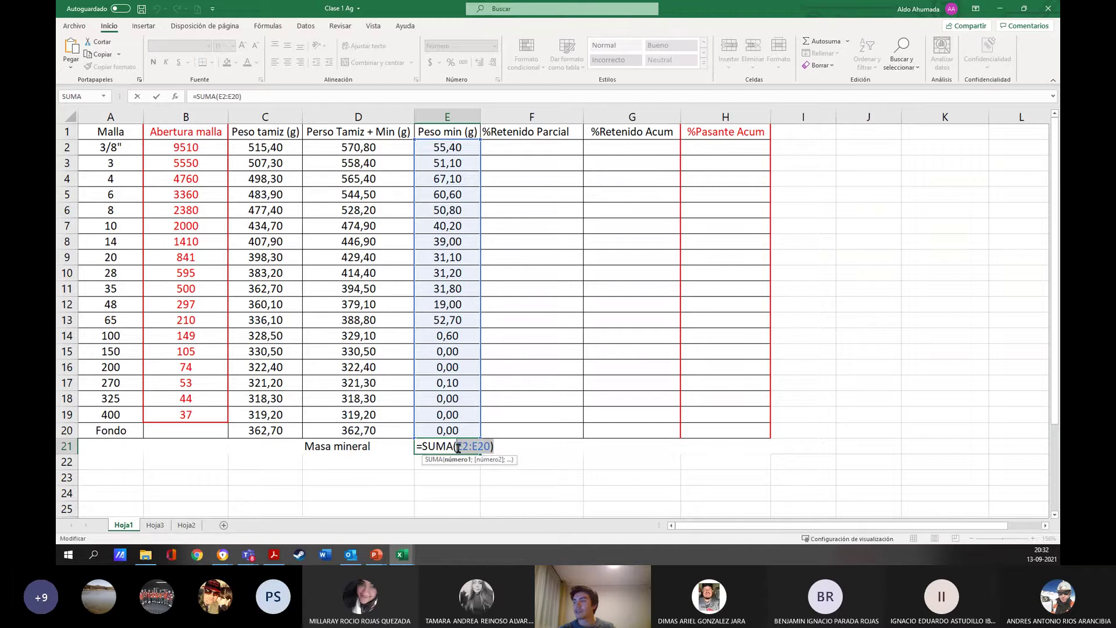
{"action": "key", "text": "BackSpace"}
{"action": "left_click_drag", "start_coordinate": [450, 148], "coordinate": [462, 431]}
{"action": "type", "text": ")"}
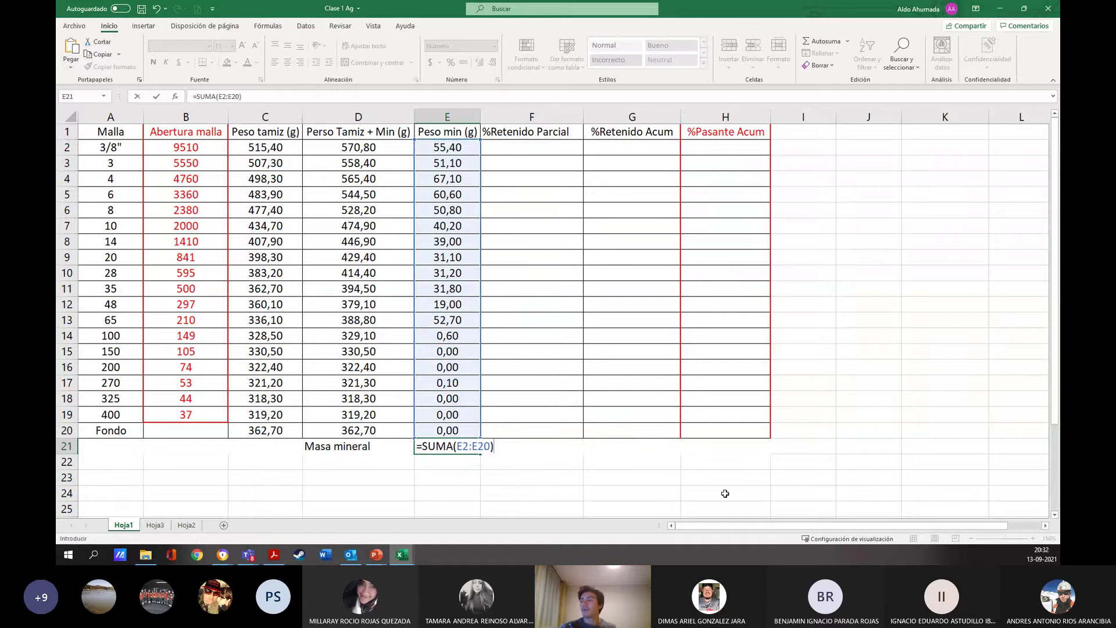
{"action": "key", "text": "Return"}
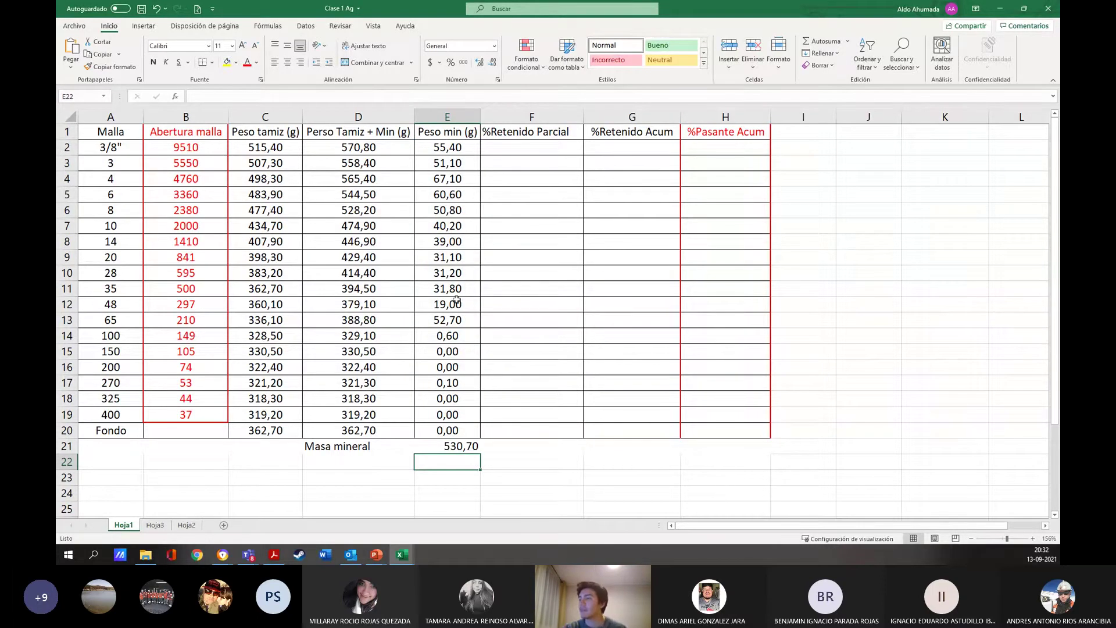
Relabel the D21 total label as 'Masa mineral (g)'.
{"action": "double_click", "coordinate": [386, 446]}
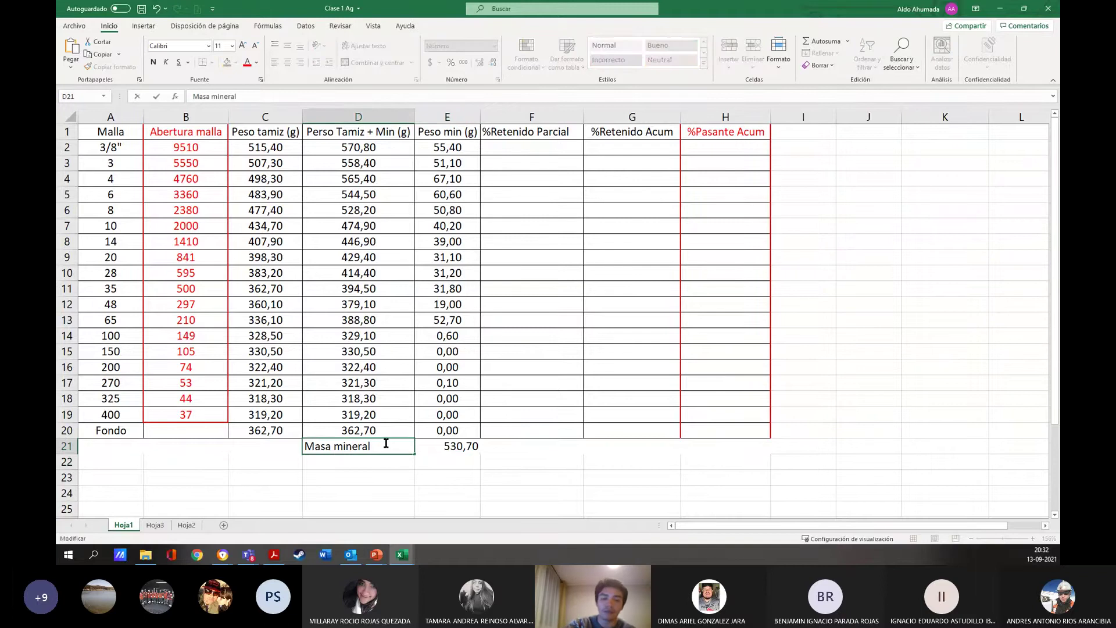
{"action": "type", "text": "(g"}
{"action": "key", "text": "ctrl+Return"}
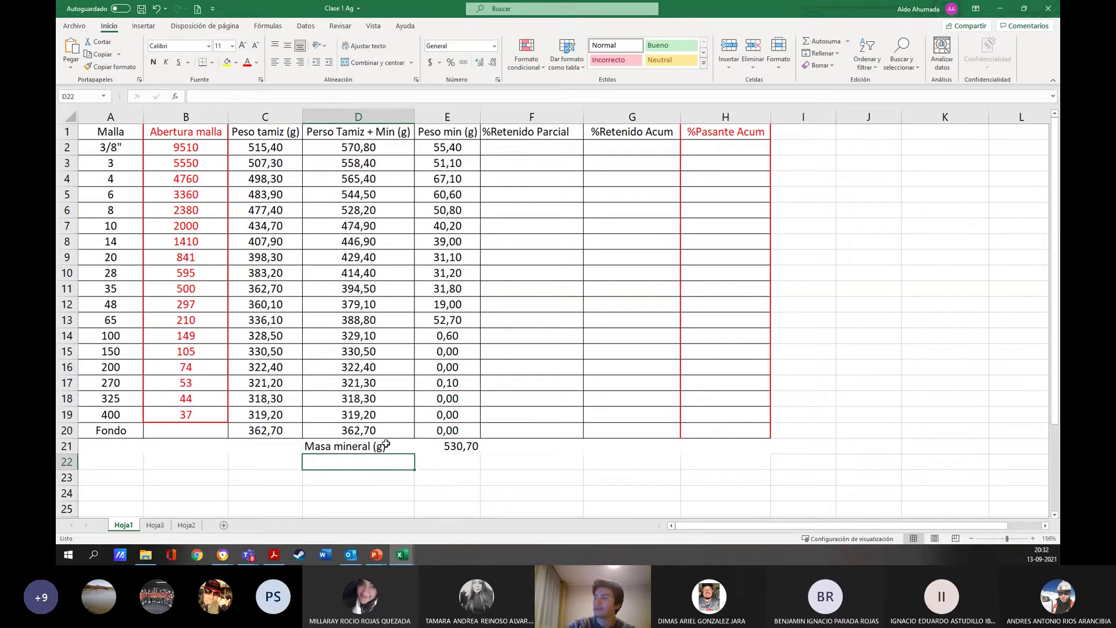
Move the 'Masa mineral (g)' label into A21 and autofit column A.
{"action": "key", "text": "ctrl+x"}
{"action": "key", "text": "Left"}
{"action": "key", "text": "Left"}
{"action": "key", "text": "Left"}
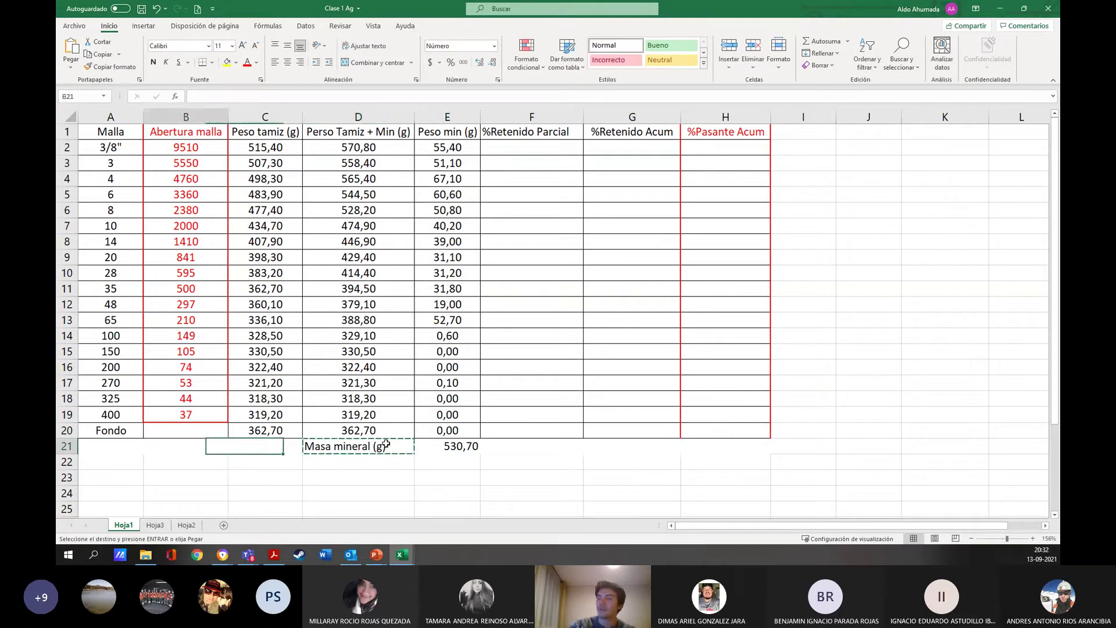
{"action": "key", "text": "ctrl+x"}
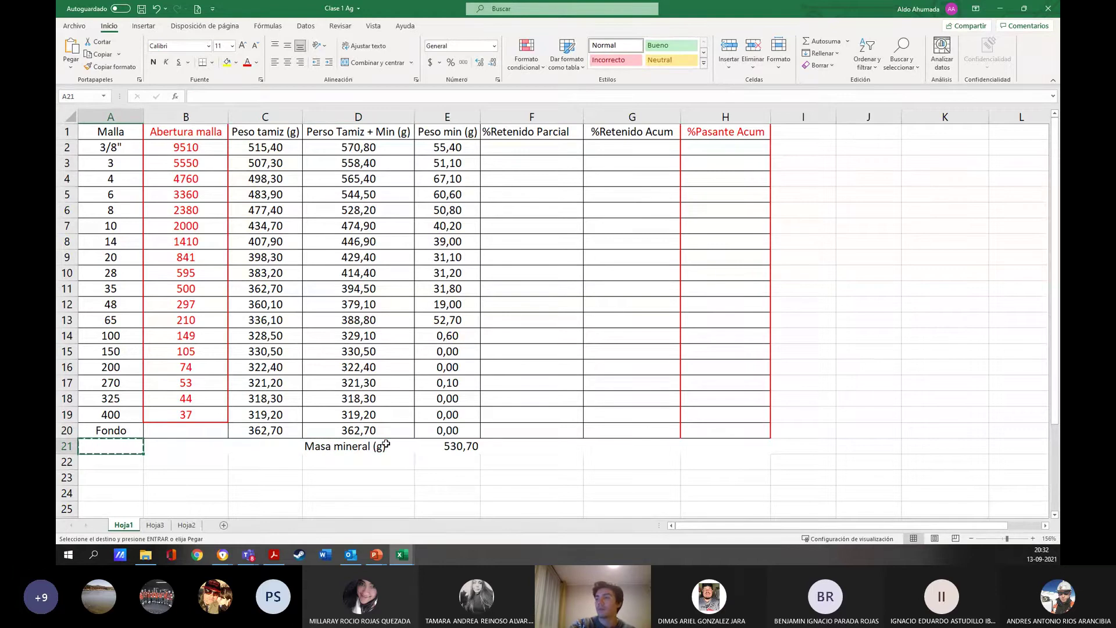
{"action": "key", "text": "Right"}
{"action": "key", "text": "Right"}
{"action": "key", "text": "Right"}
{"action": "key", "text": "Right"}
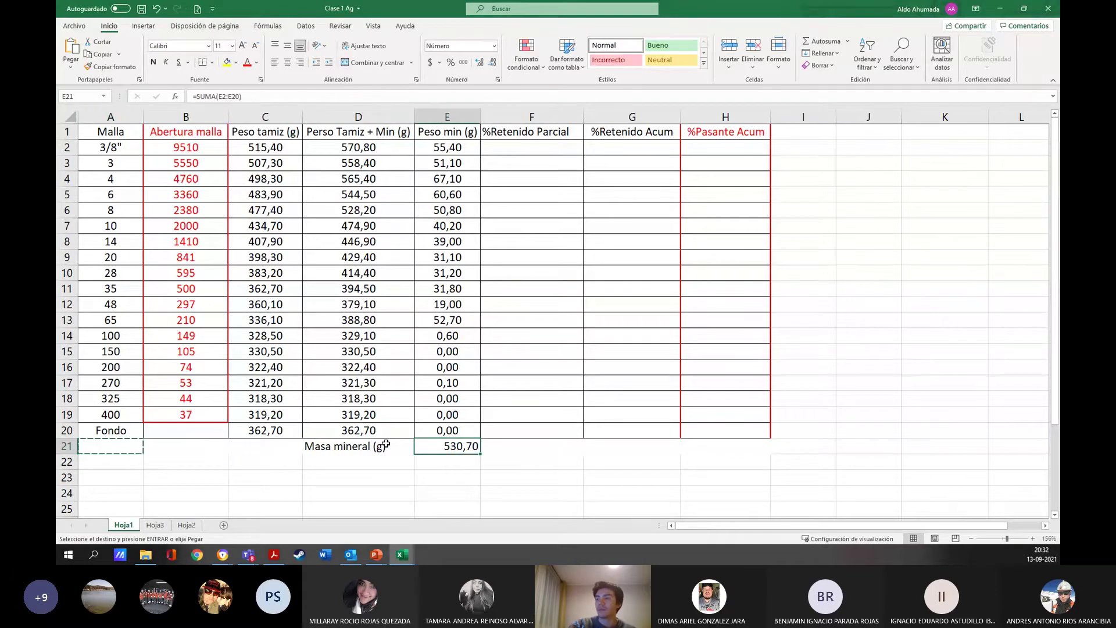
{"action": "key", "text": "Left"}
{"action": "key", "text": "Left"}
{"action": "key", "text": "Right"}
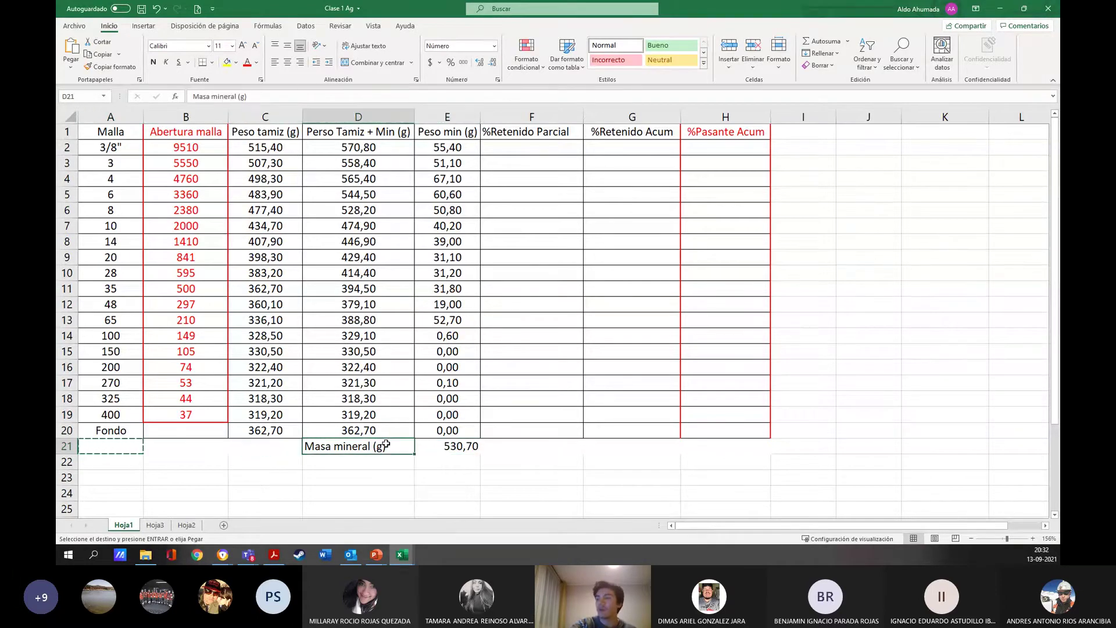
{"action": "key", "text": "Left"}
{"action": "key", "text": "Left"}
{"action": "key", "text": "Left"}
{"action": "key", "text": "Return"}
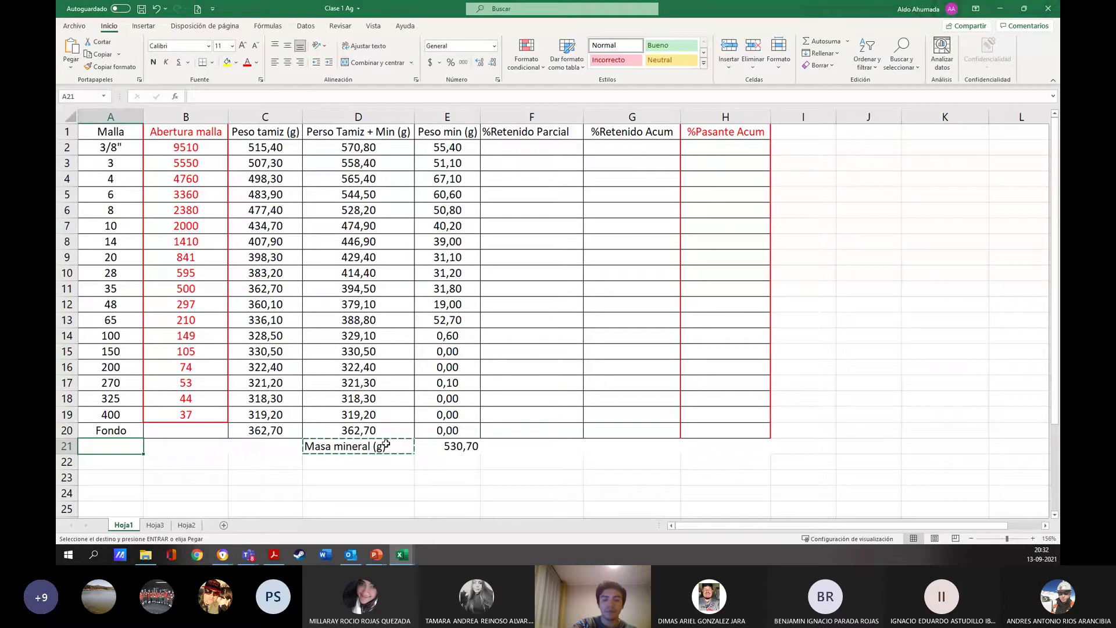
{"action": "double_click", "coordinate": [147, 117]}
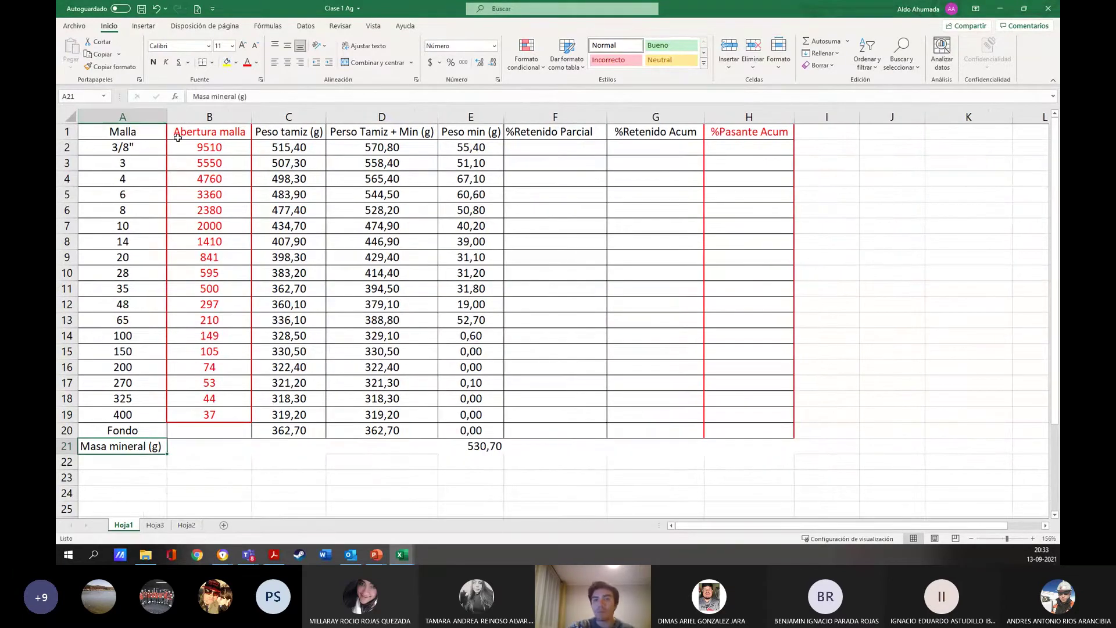
In F2, build a formula dividing the E2 weight by the E21 total mass.
{"action": "left_click", "coordinate": [526, 147]}
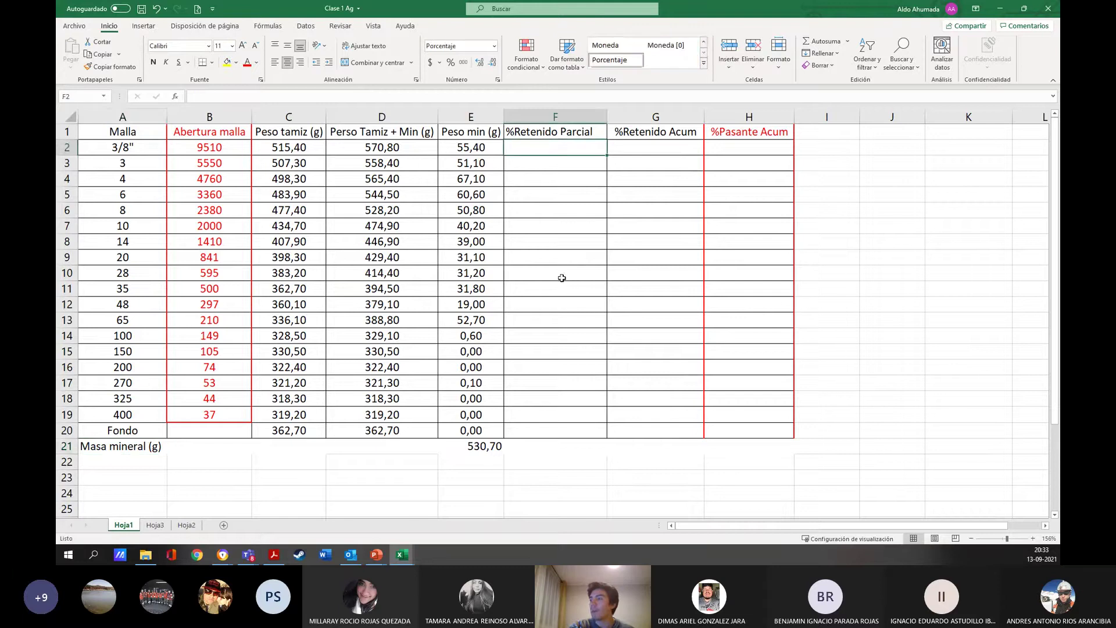
{"action": "left_click", "coordinate": [478, 445]}
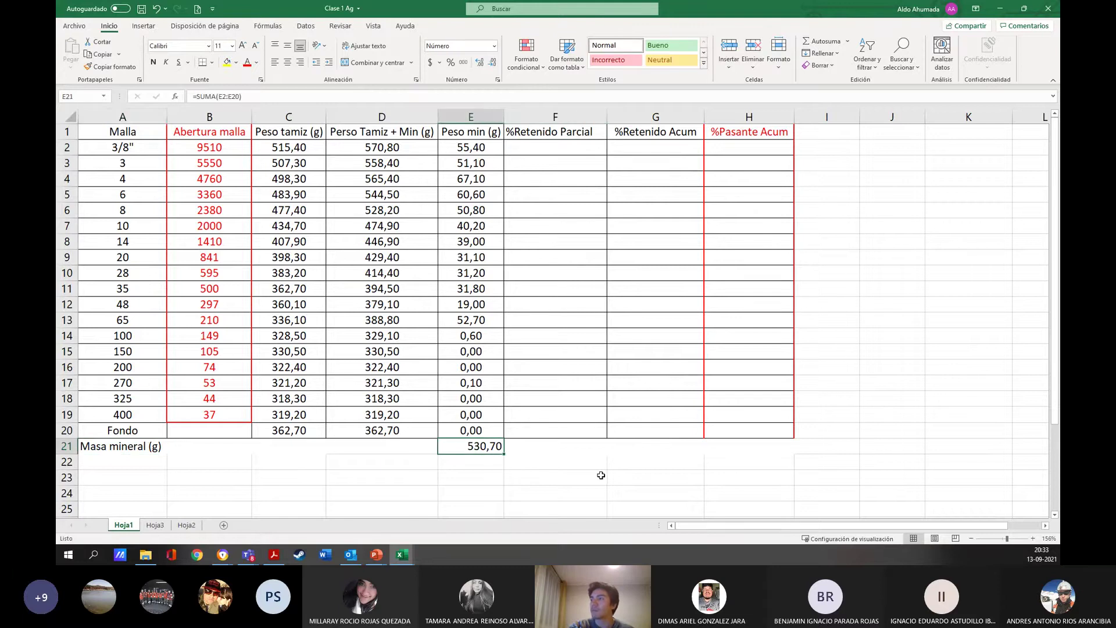
{"action": "left_click", "coordinate": [544, 150]}
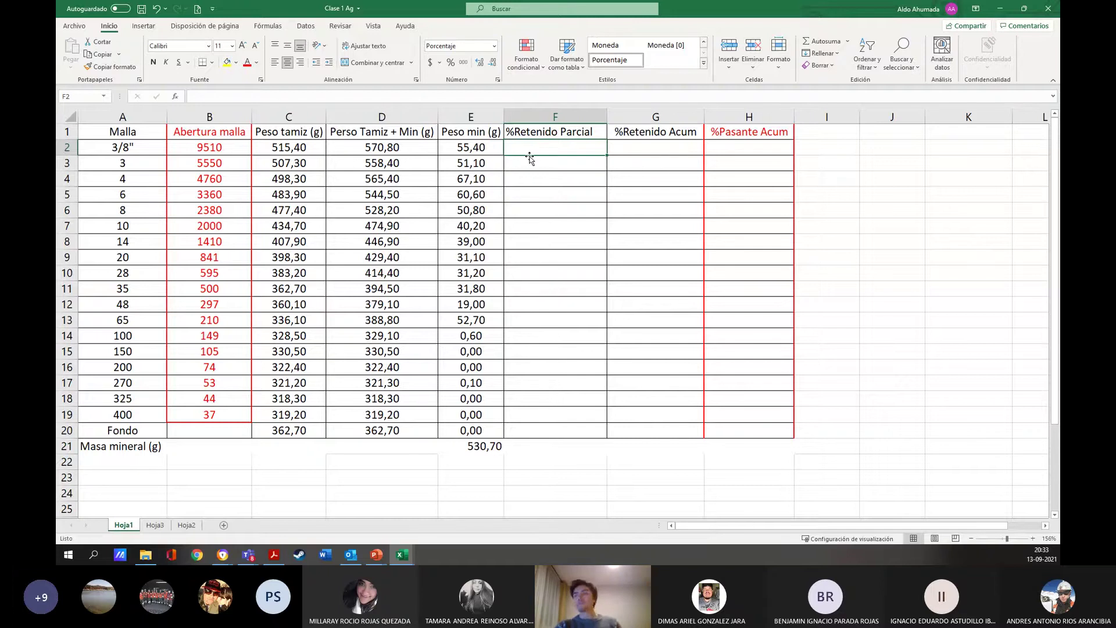
{"action": "mouse_move", "coordinate": [531, 148]}
{"action": "left_mouse_down"}
{"action": "mouse_move", "coordinate": [582, 155]}
{"action": "mouse_move", "coordinate": [547, 150]}
{"action": "left_mouse_up"}
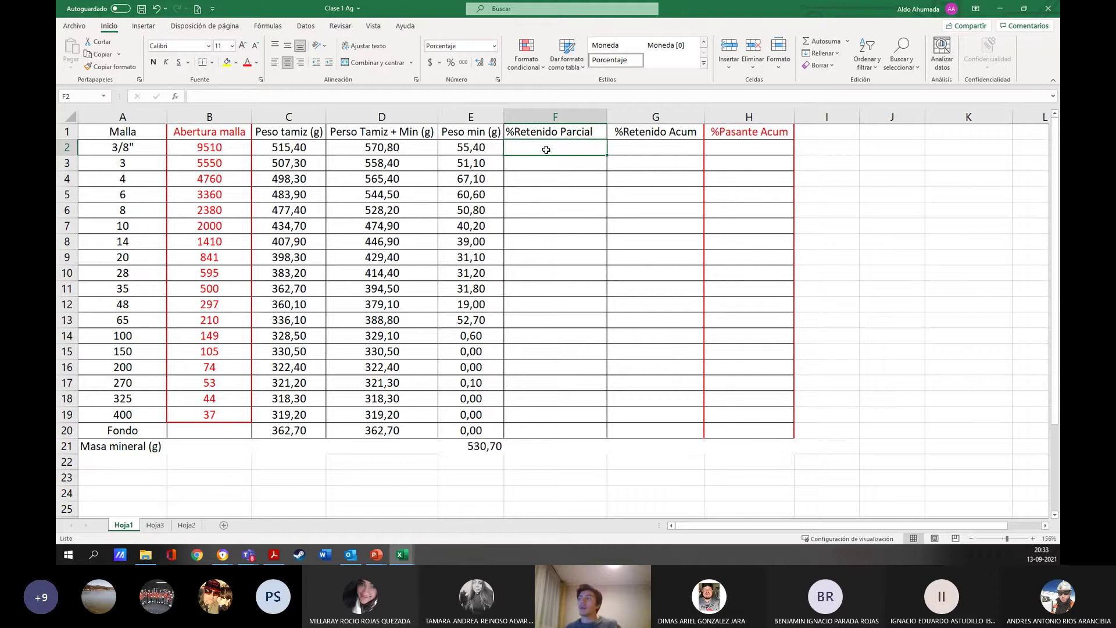
{"action": "type", "text": "="}
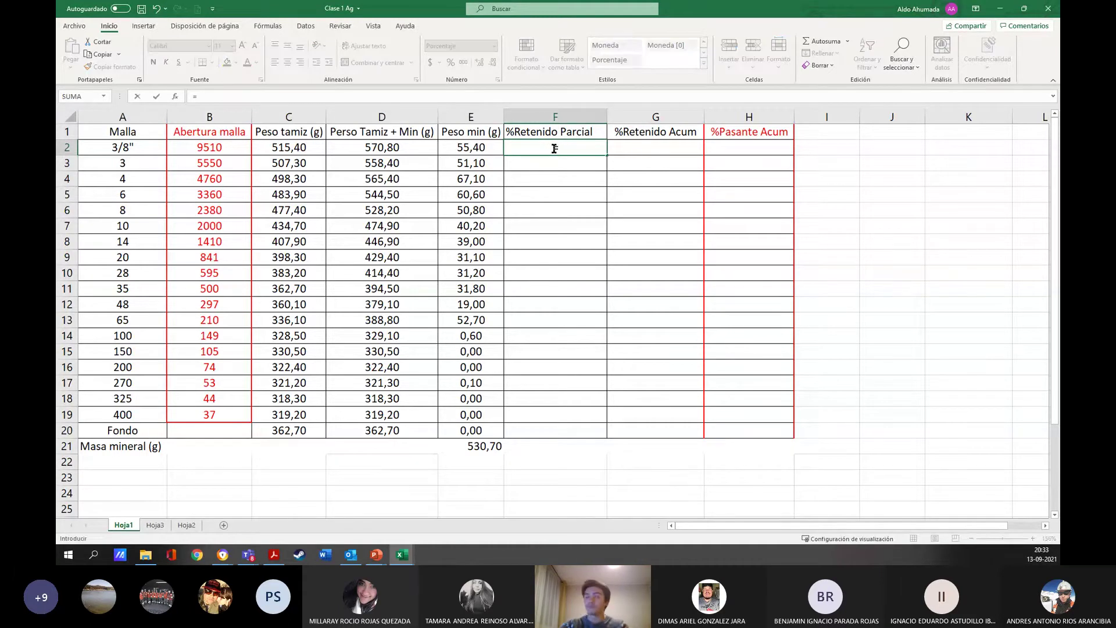
{"action": "type", "text": "("}
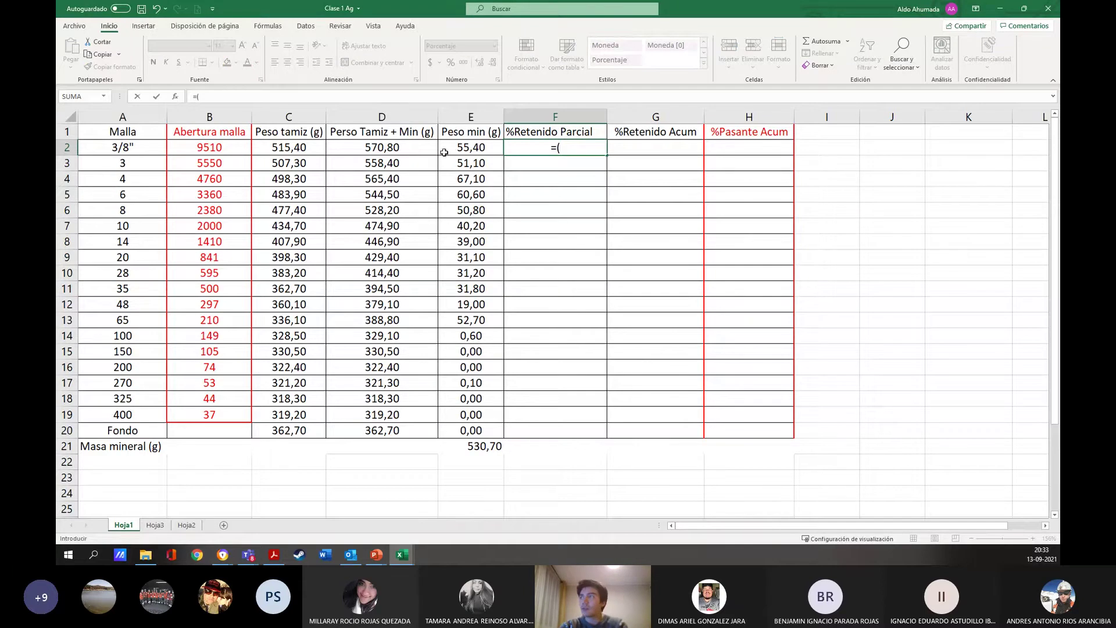
{"action": "left_click", "coordinate": [483, 147]}
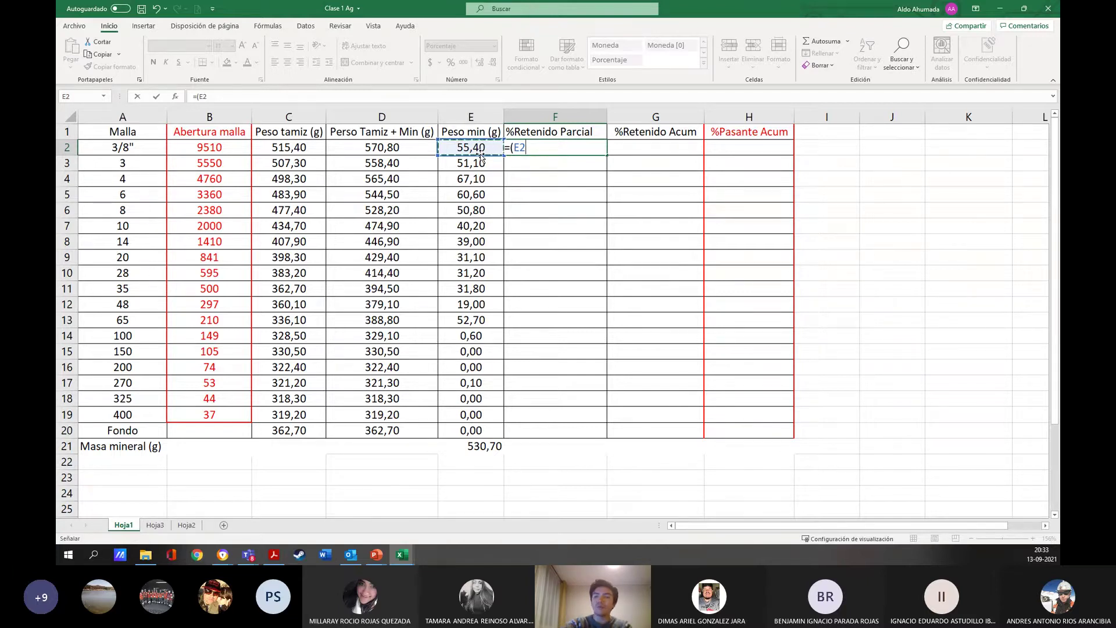
{"action": "type", "text": "/"}
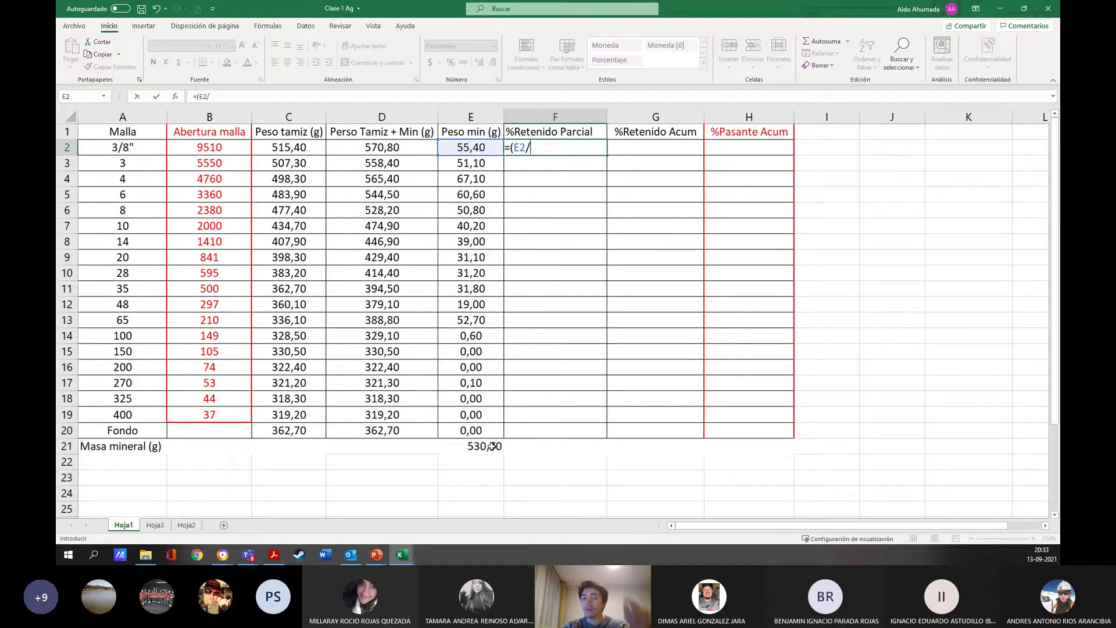
{"action": "left_click", "coordinate": [492, 445]}
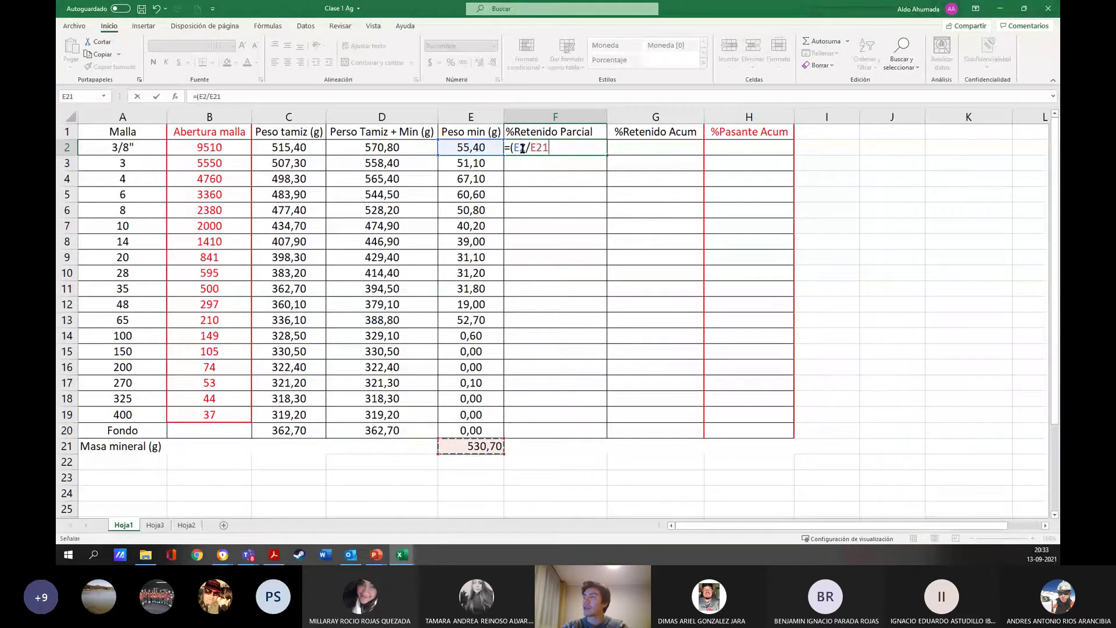
Close the formula as =(E2/E21) so F2 shows 10%, and check its number format.
{"action": "left_click_drag", "start_coordinate": [530, 148], "coordinate": [552, 149]}
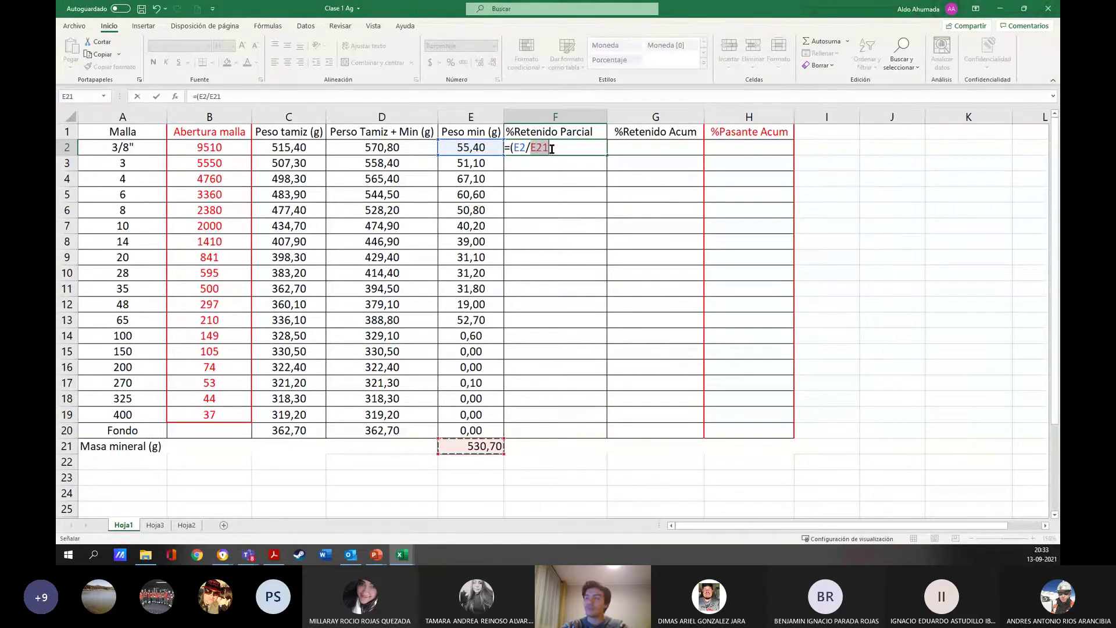
{"action": "left_click", "coordinate": [566, 150]}
{"action": "type", "text": ")"}
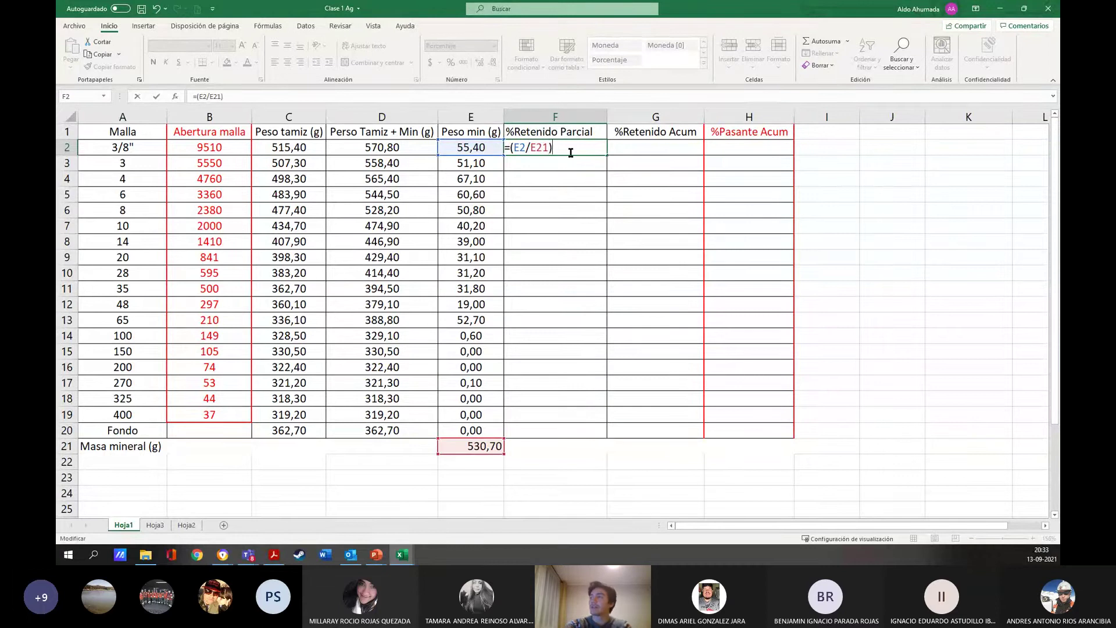
{"action": "key", "text": "Return"}
{"action": "left_click", "coordinate": [570, 149]}
{"action": "left_click", "coordinate": [494, 47]}
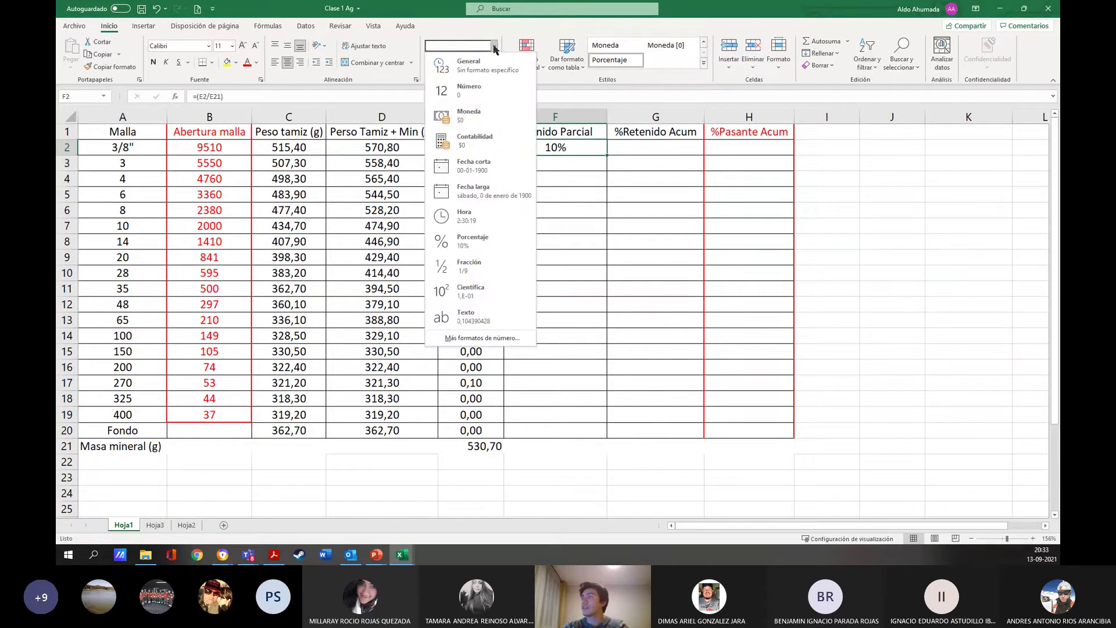
Format the %Retenido Parcial cells as percentages with two decimals, so F2 shows 10,44%.
{"action": "left_click", "coordinate": [477, 65]}
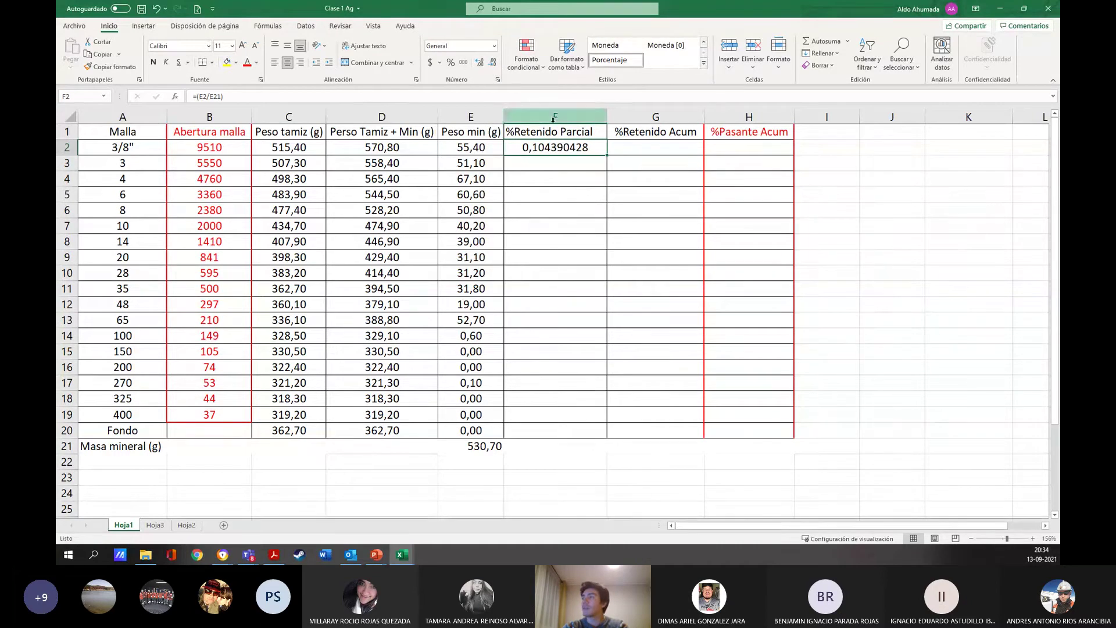
{"action": "left_click_drag", "start_coordinate": [555, 145], "coordinate": [553, 433]}
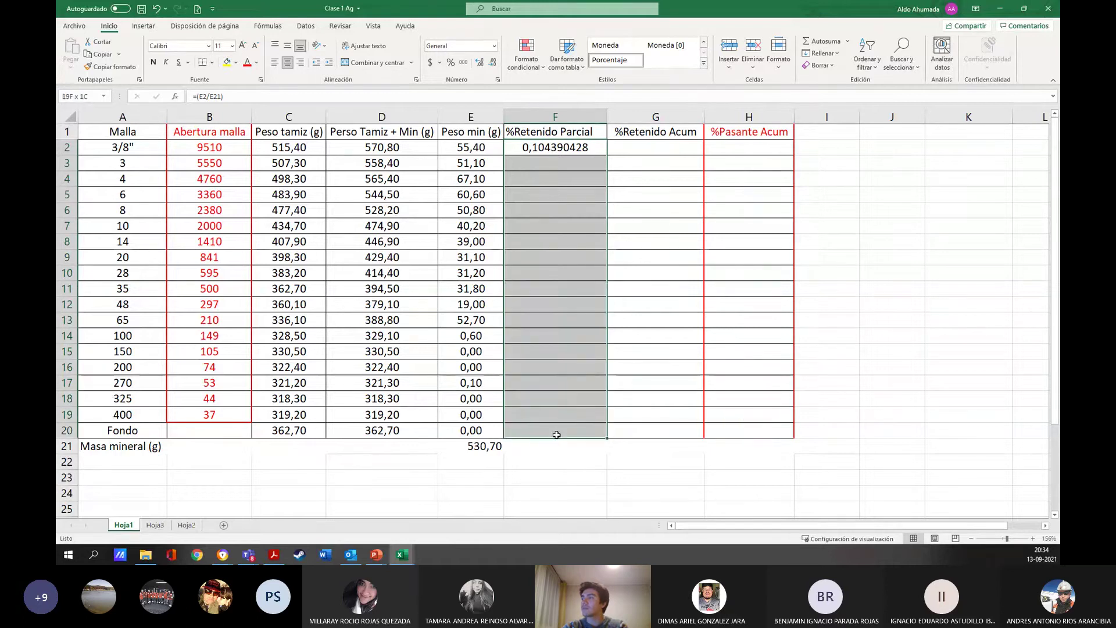
{"action": "left_click", "coordinate": [451, 62]}
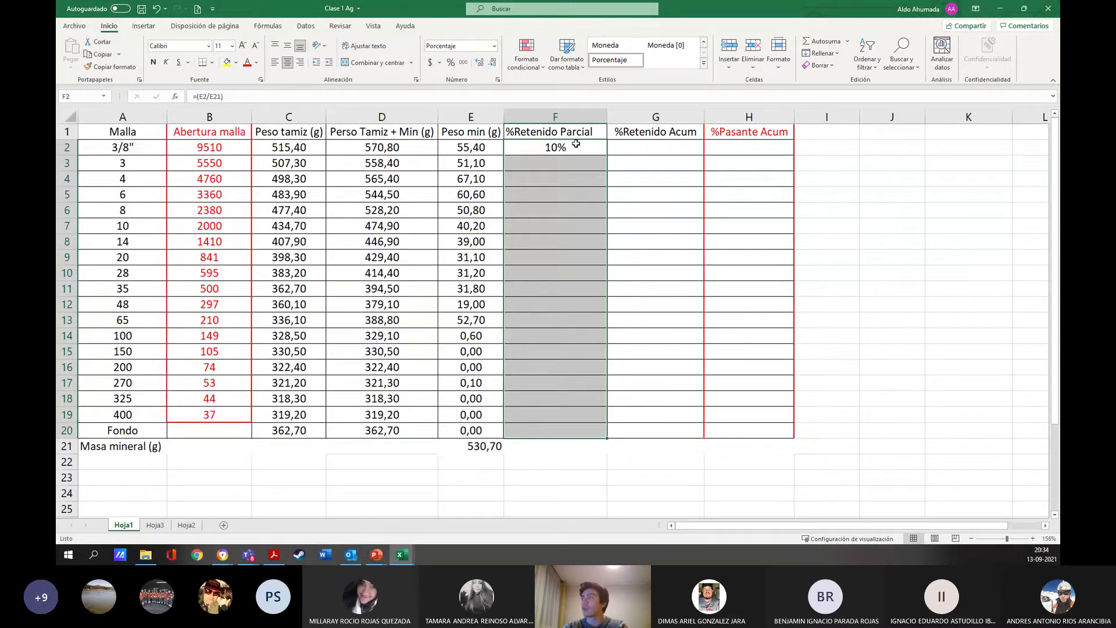
{"action": "left_click", "coordinate": [577, 145]}
{"action": "left_click", "coordinate": [480, 64]}
{"action": "left_click", "coordinate": [481, 65]}
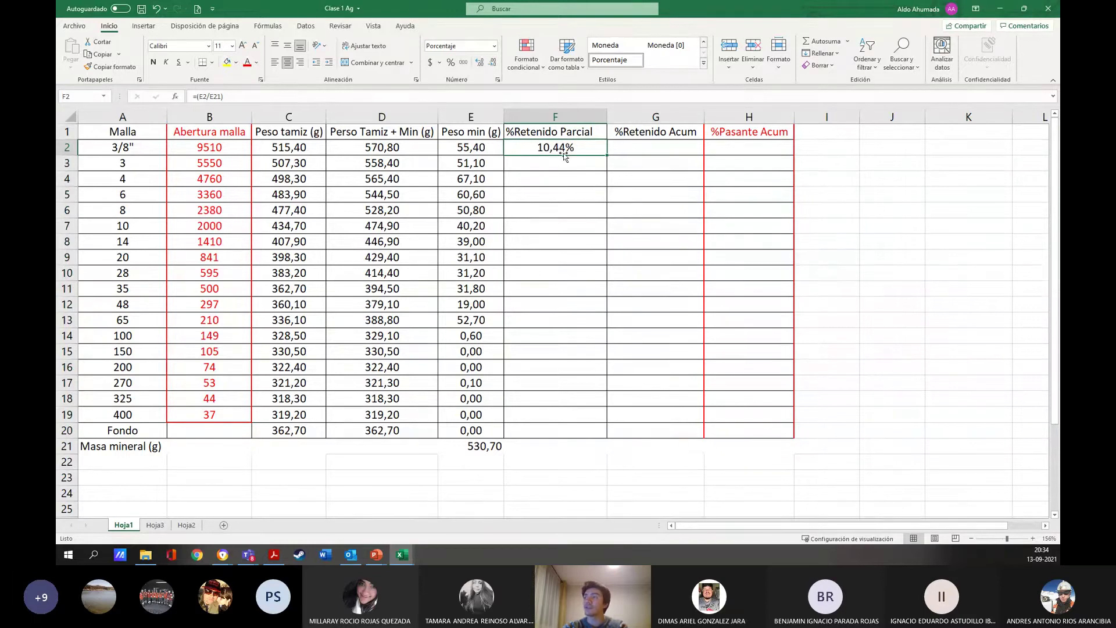
{"action": "left_click_drag", "start_coordinate": [271, 147], "coordinate": [491, 430]}
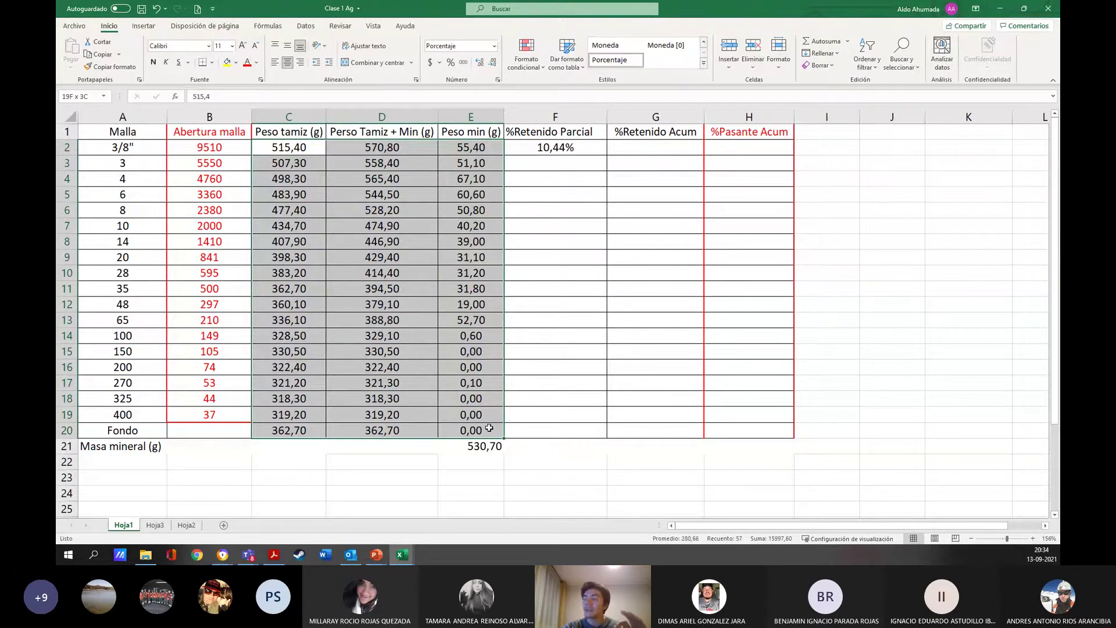
{"action": "mouse_move", "coordinate": [491, 430]}
{"action": "left_mouse_down"}
{"action": "mouse_move", "coordinate": [717, 441]}
{"action": "mouse_move", "coordinate": [688, 425]}
{"action": "mouse_move", "coordinate": [459, 408]}
{"action": "mouse_move", "coordinate": [474, 430]}
{"action": "left_mouse_up"}
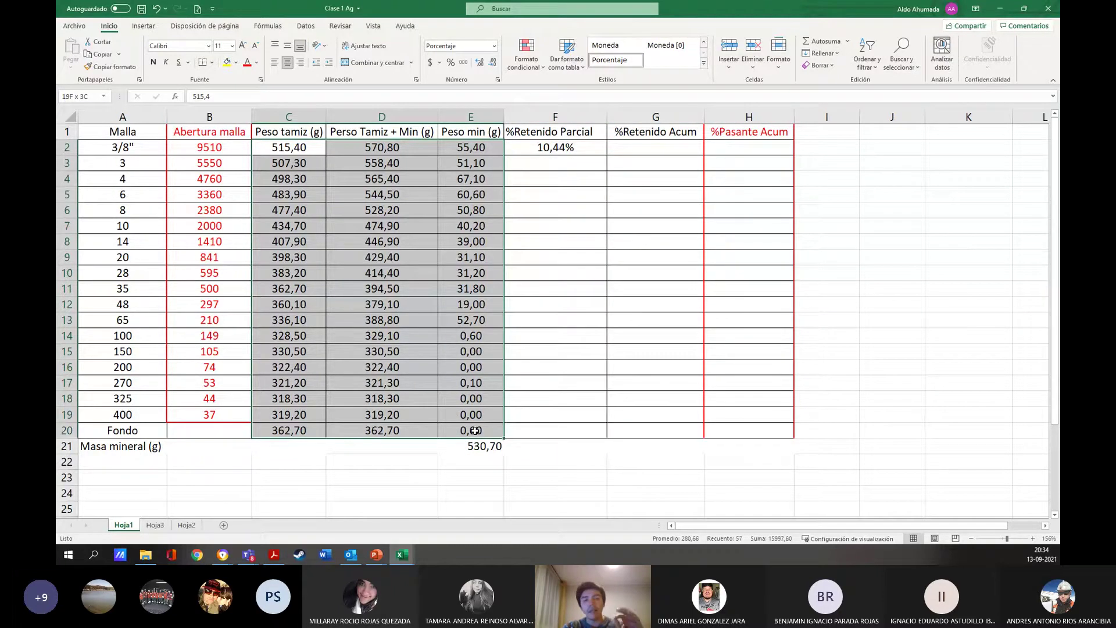
{"action": "left_click_drag", "start_coordinate": [477, 429], "coordinate": [478, 429]}
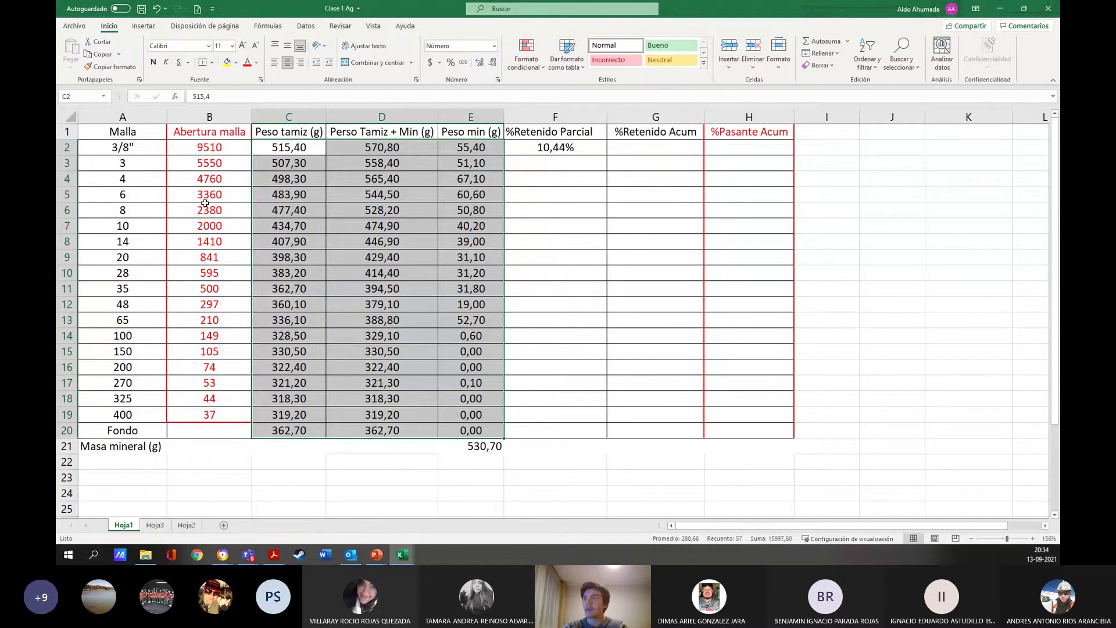
{"action": "left_click_drag", "start_coordinate": [144, 145], "coordinate": [239, 414]}
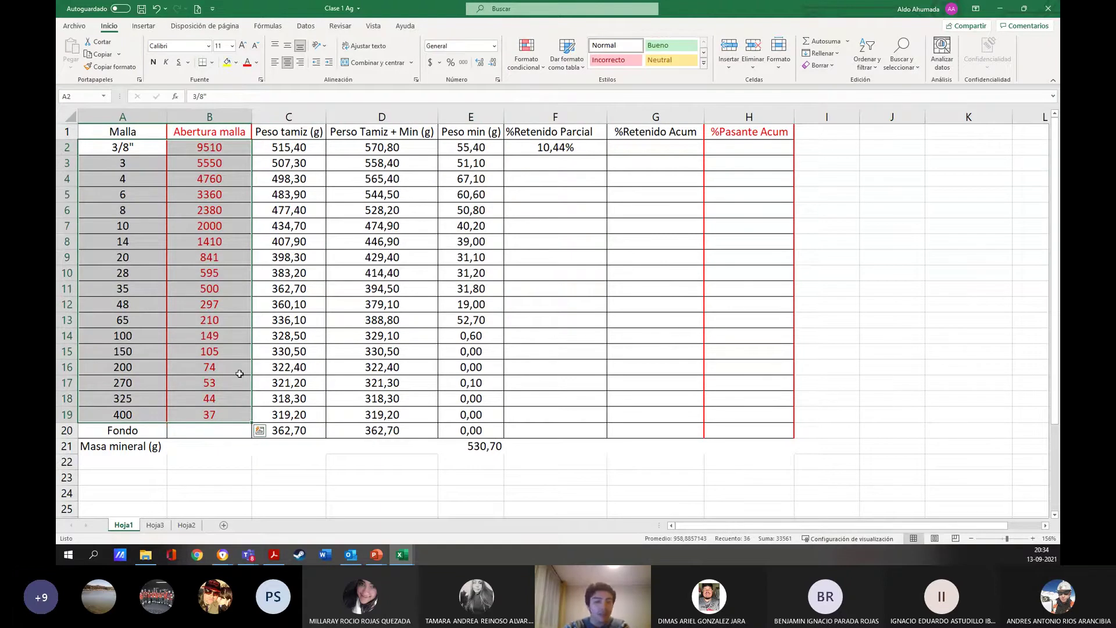
{"action": "left_click_drag", "start_coordinate": [294, 147], "coordinate": [744, 437]}
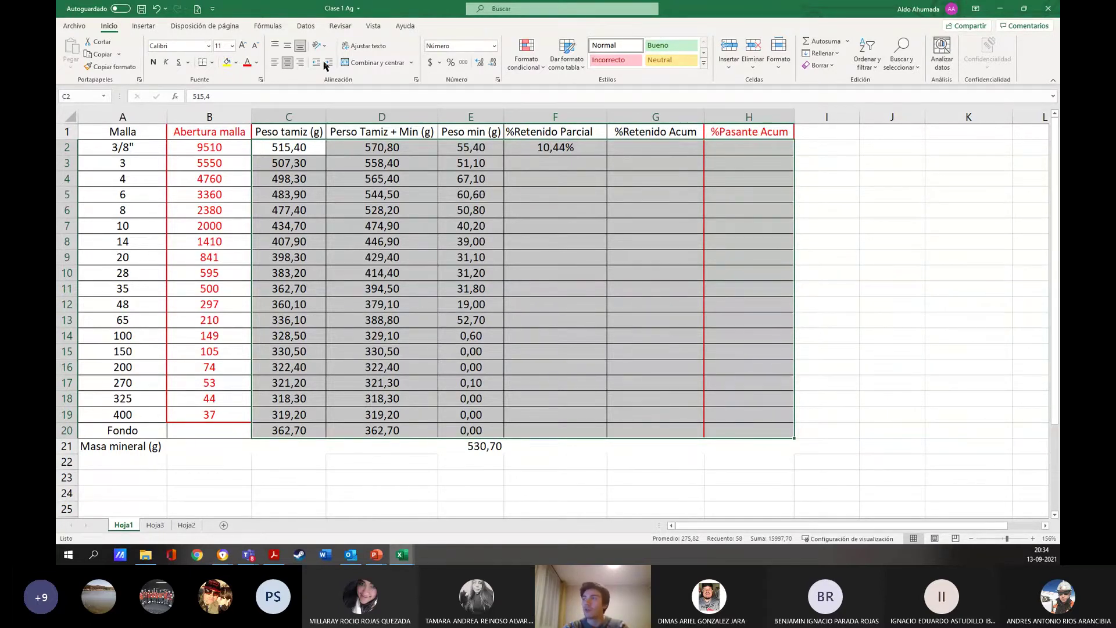
{"action": "left_click_drag", "start_coordinate": [305, 151], "coordinate": [316, 432]}
{"action": "left_click_drag", "start_coordinate": [365, 143], "coordinate": [423, 432]}
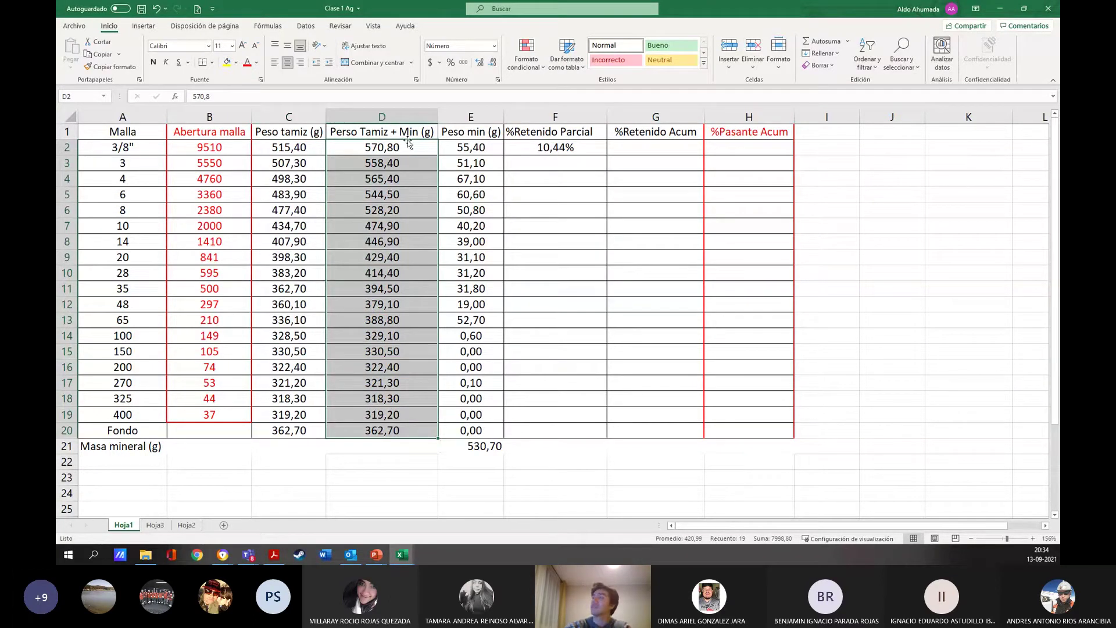
{"action": "left_click_drag", "start_coordinate": [404, 147], "coordinate": [714, 150]}
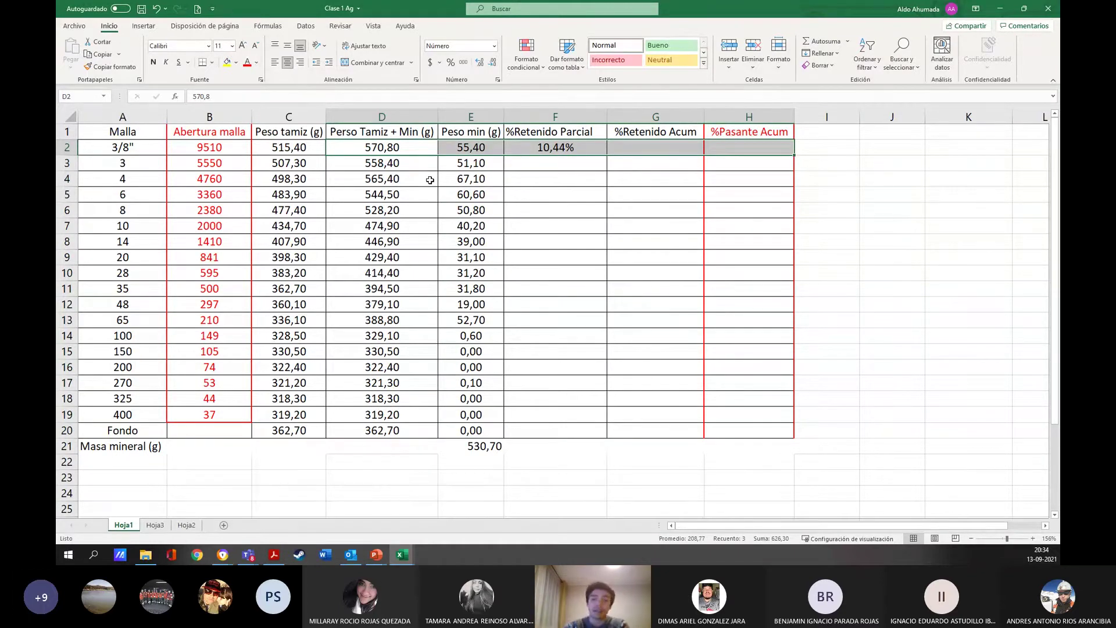
{"action": "left_click", "coordinate": [537, 146]}
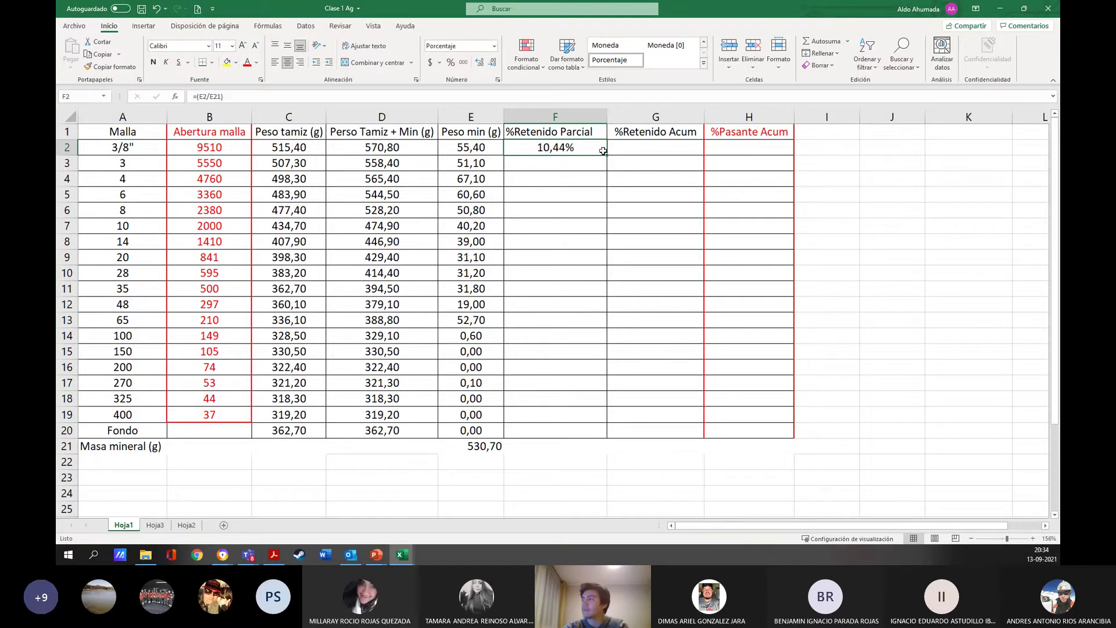
{"action": "left_click_drag", "start_coordinate": [300, 148], "coordinate": [555, 148]}
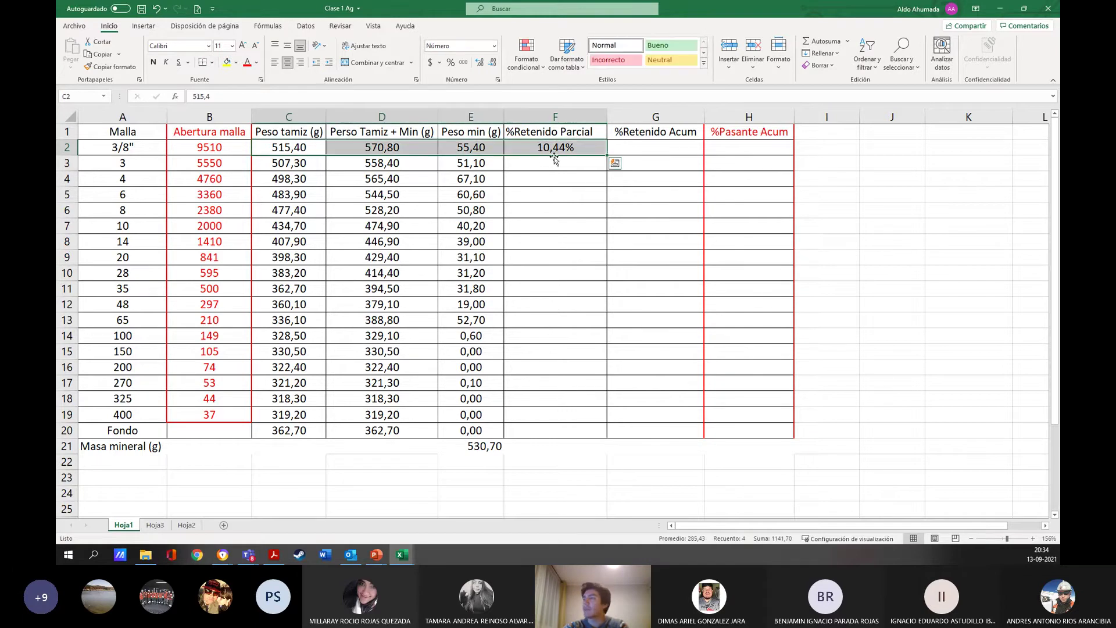
{"action": "left_click", "coordinate": [578, 150]}
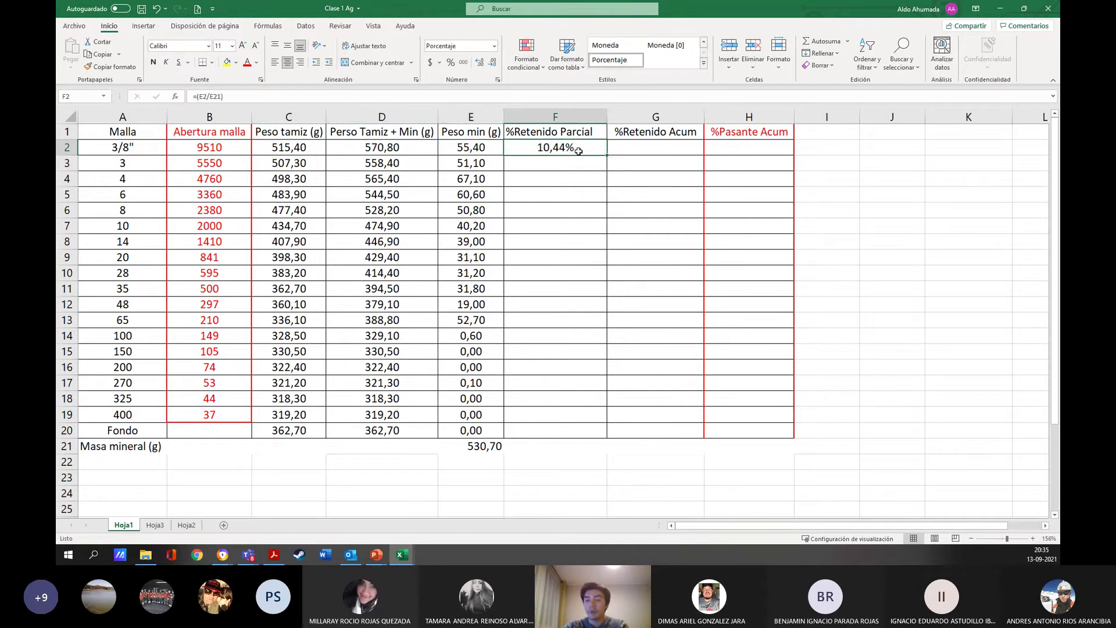
Review F2's =(E2/E21) formula and fill it down to F20.
{"action": "left_click", "coordinate": [300, 97]}
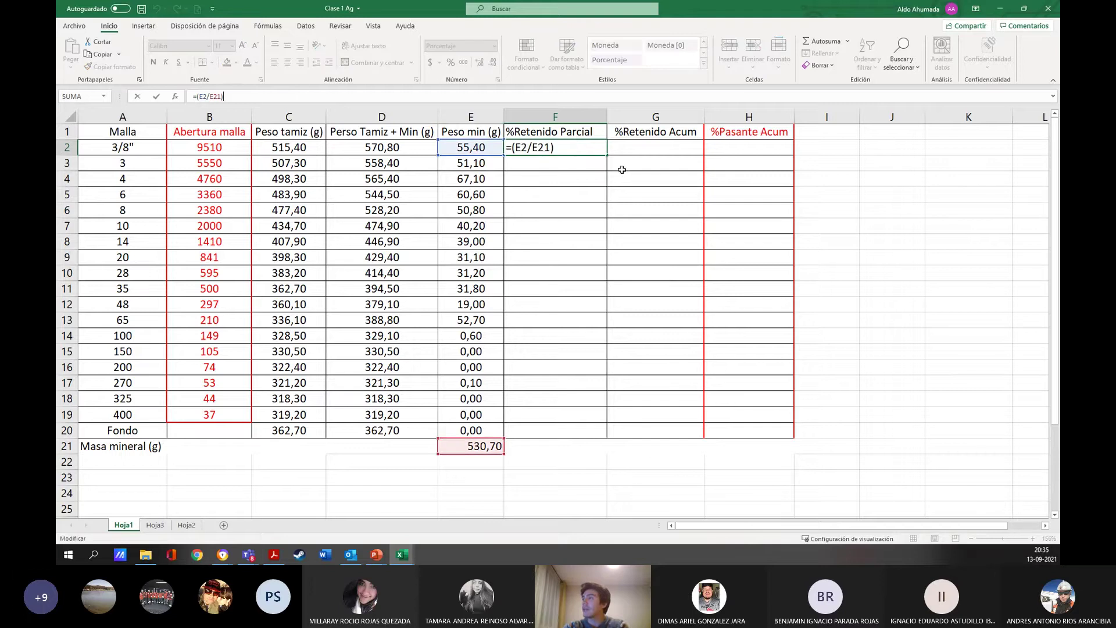
{"action": "left_click", "coordinate": [575, 151]}
{"action": "double_click", "coordinate": [572, 150]}
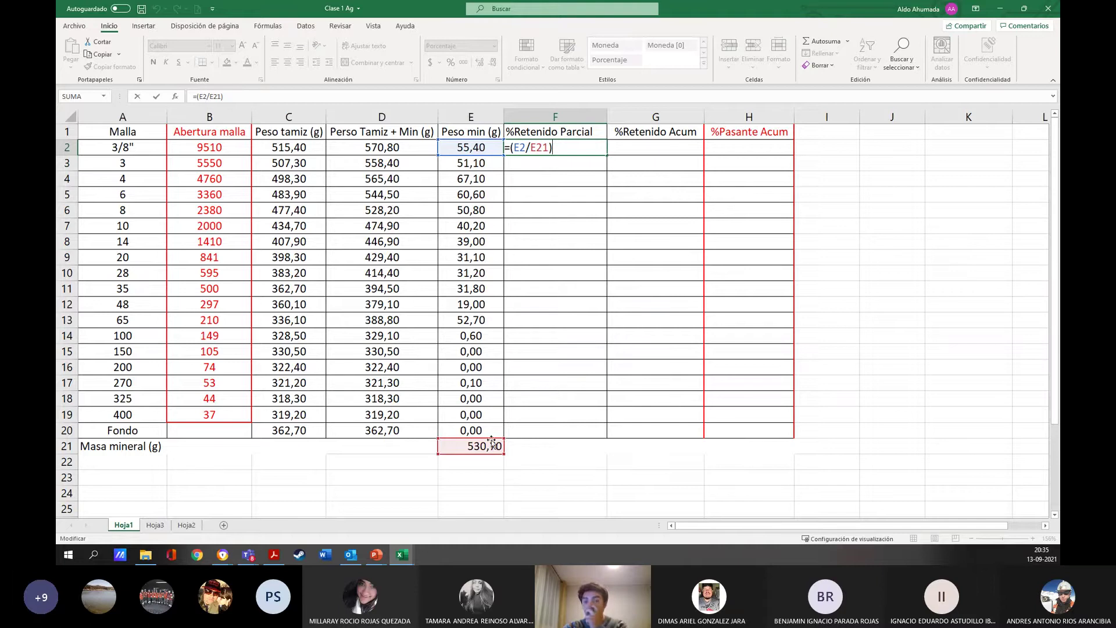
{"action": "double_click", "coordinate": [533, 148]}
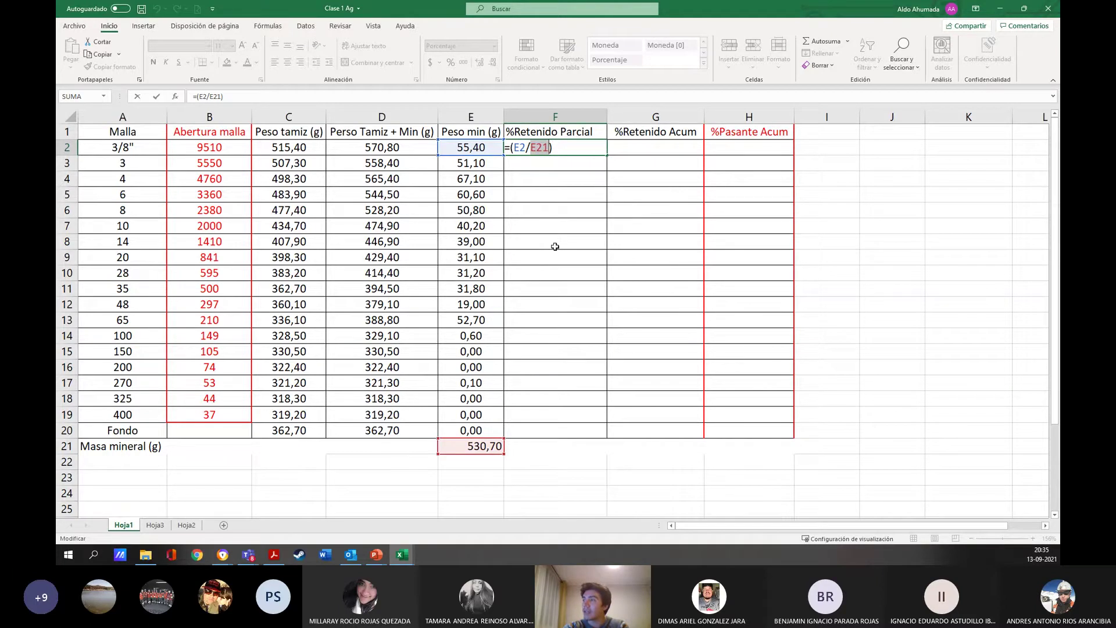
{"action": "left_click", "coordinate": [643, 187]}
{"action": "left_click", "coordinate": [586, 151]}
{"action": "left_click_drag", "start_coordinate": [606, 155], "coordinate": [607, 437]}
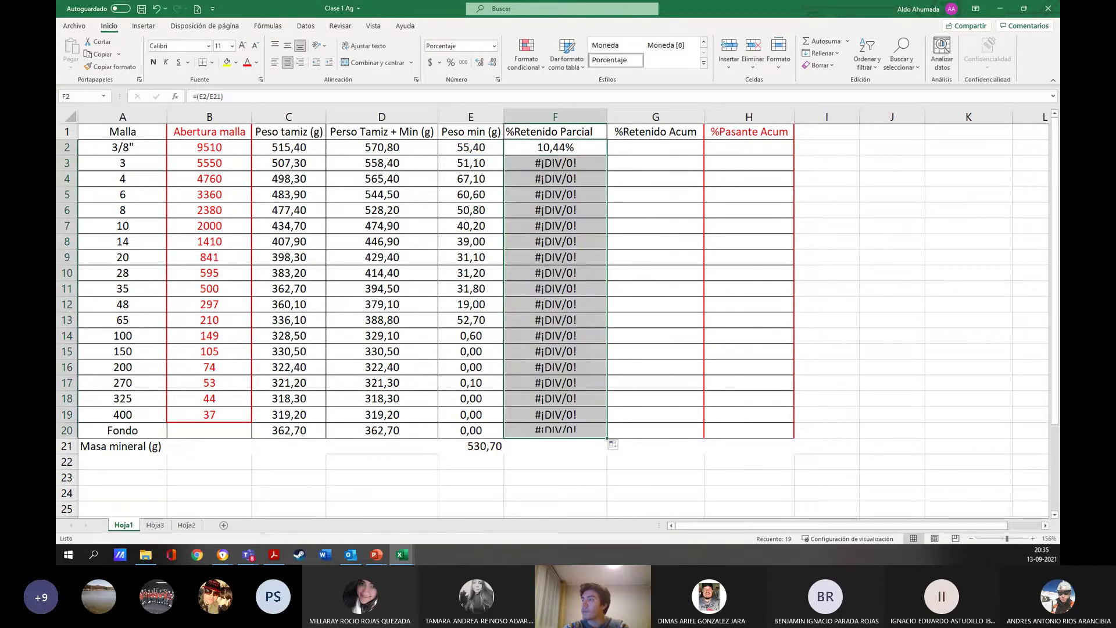
Inspect F3–F6, whose divisors shifted below E21 and give #¡DIV/0!
{"action": "left_click", "coordinate": [581, 167]}
{"action": "double_click", "coordinate": [581, 167]}
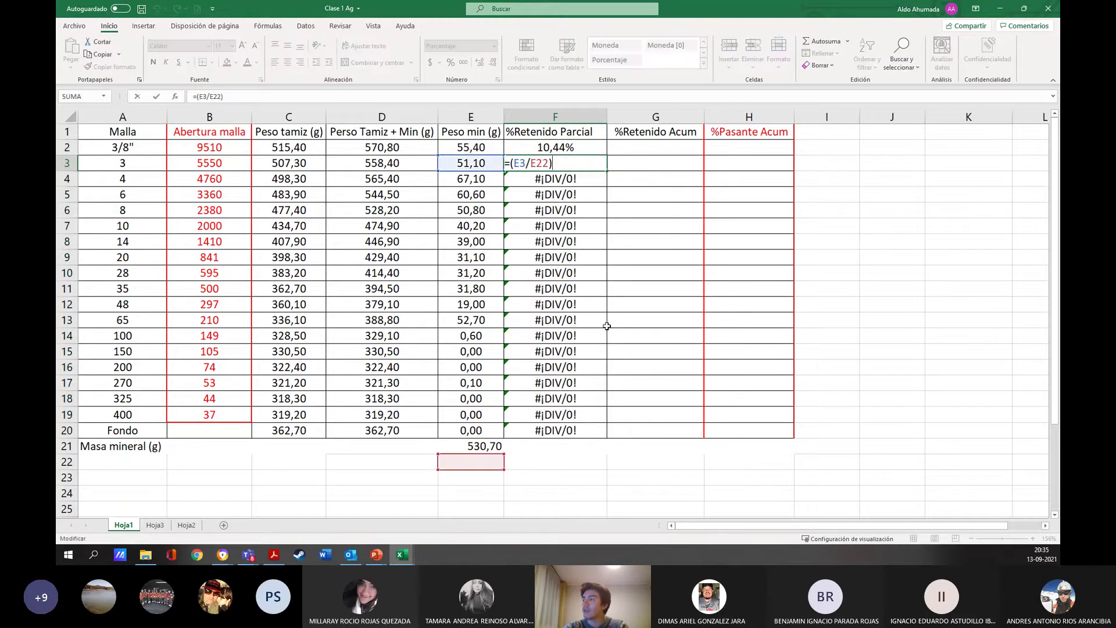
{"action": "double_click", "coordinate": [581, 179]}
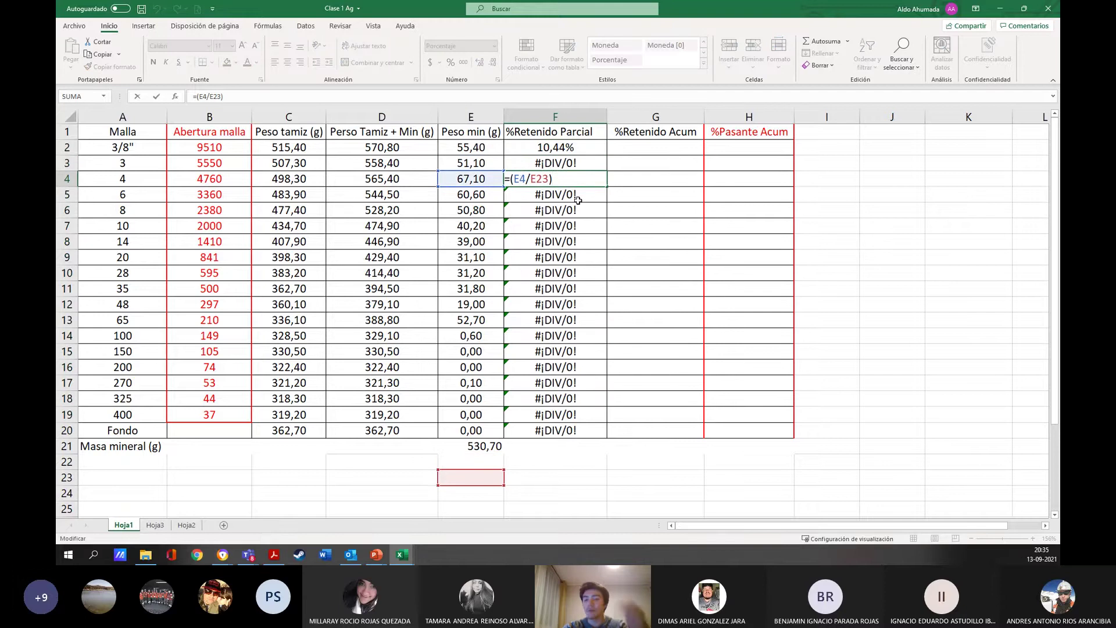
{"action": "key", "text": "Escape"}
{"action": "key", "text": "ctrl+Down"}
{"action": "double_click", "coordinate": [578, 200]}
{"action": "key", "text": "Escape"}
{"action": "double_click", "coordinate": [580, 210]}
{"action": "key", "text": "Escape"}
{"action": "key", "text": "ctrl+Down"}
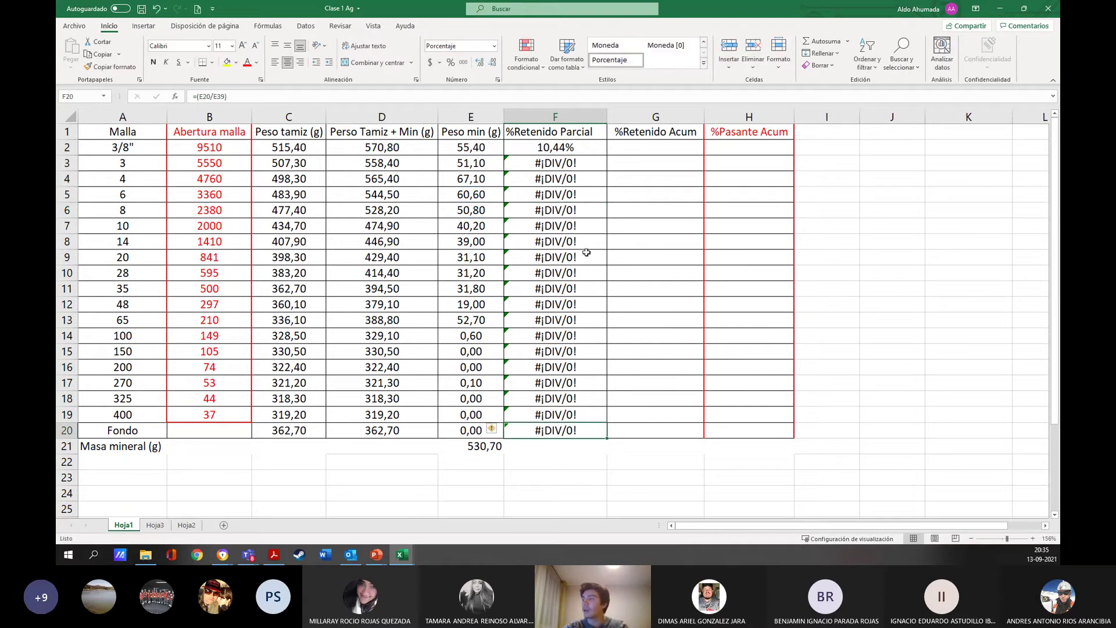
Scroll through the #¡DIV/0! results and open F2's formula for fixing.
{"action": "scroll", "coordinate": [484, 473], "scroll_direction": "down", "scroll_amount": 2}
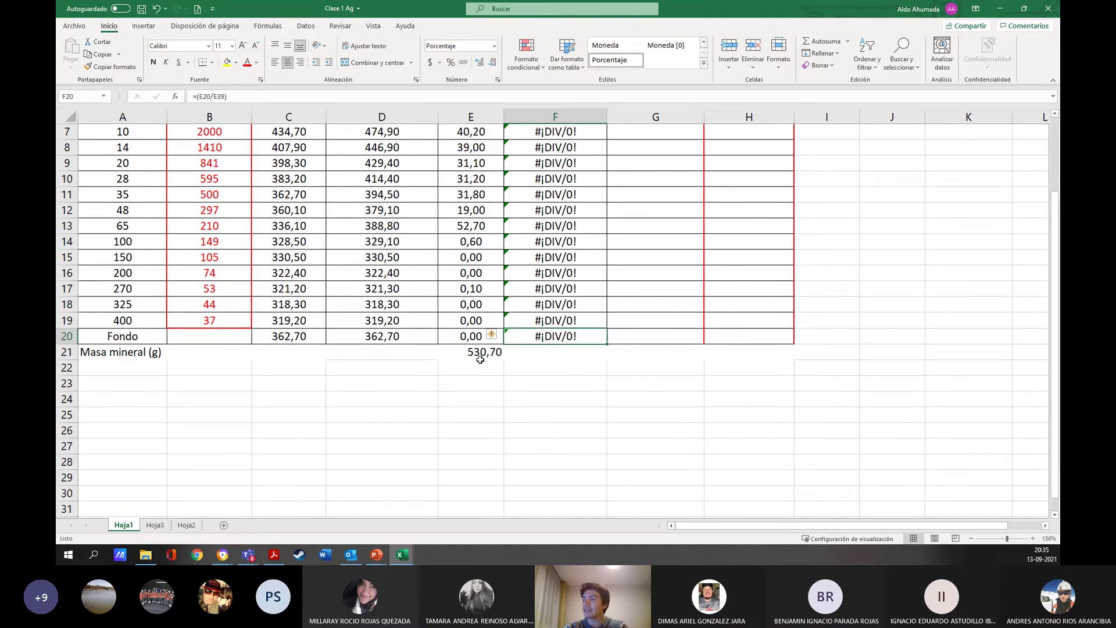
{"action": "left_click_drag", "start_coordinate": [474, 367], "coordinate": [502, 509]}
{"action": "scroll", "coordinate": [572, 455], "scroll_direction": "up", "scroll_amount": 2}
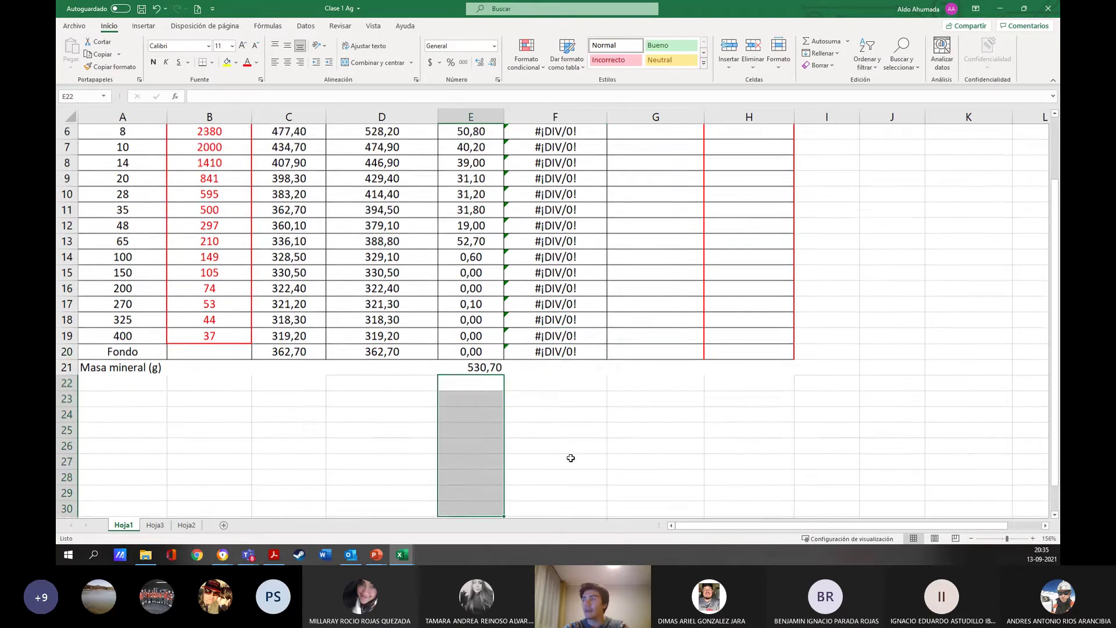
{"action": "left_click", "coordinate": [555, 147]}
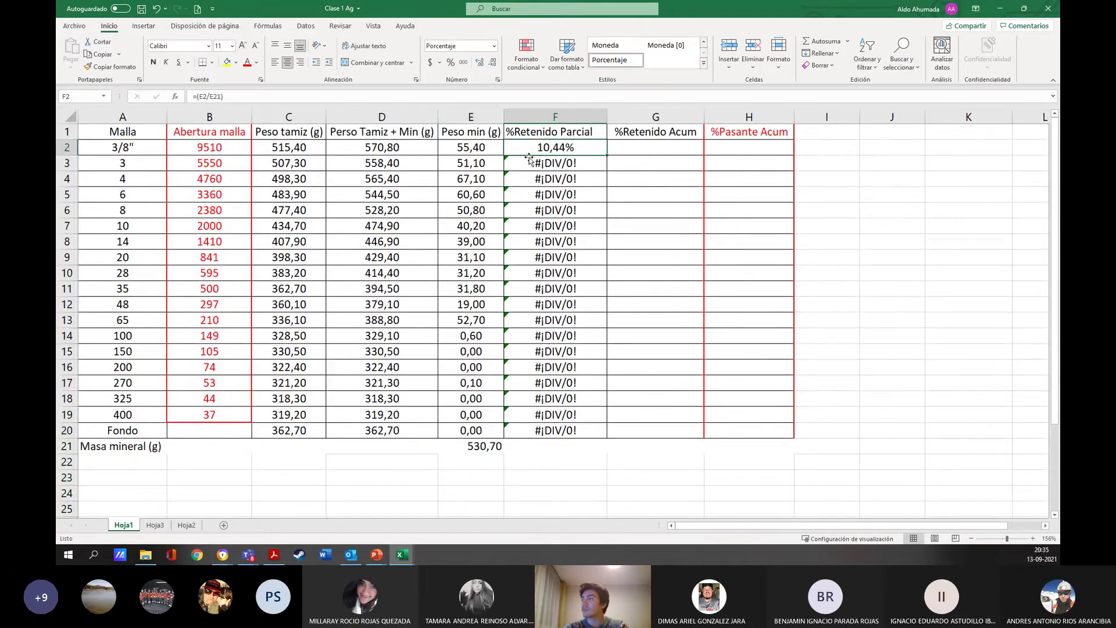
{"action": "double_click", "coordinate": [534, 150]}
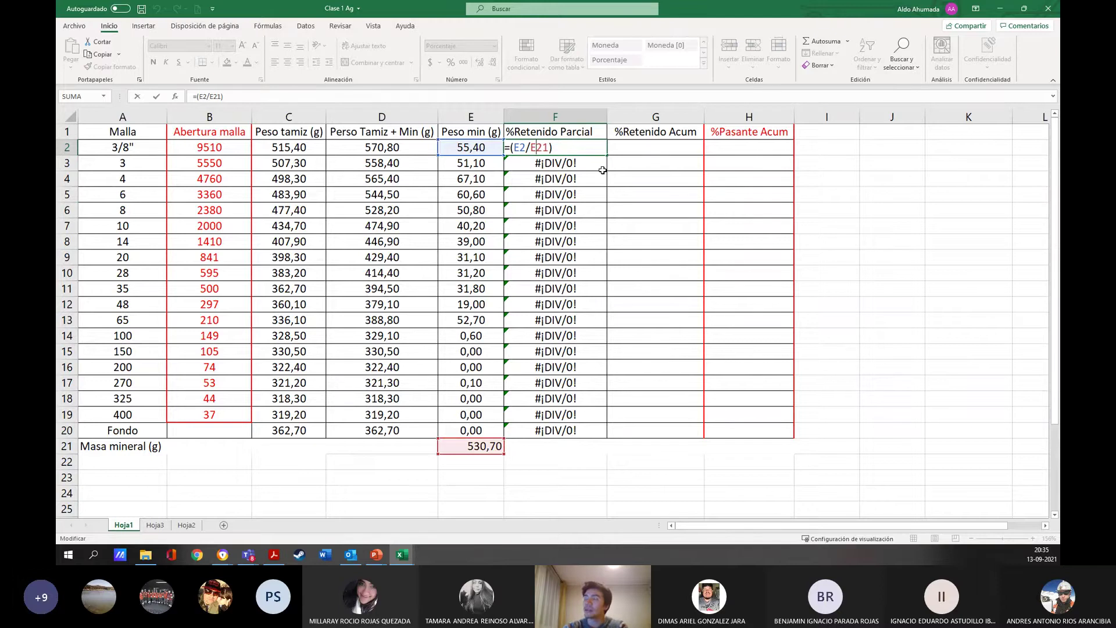
Anchor F2's divisor as E$21 and fill the formula down to F20.
{"action": "type", "text": "$"}
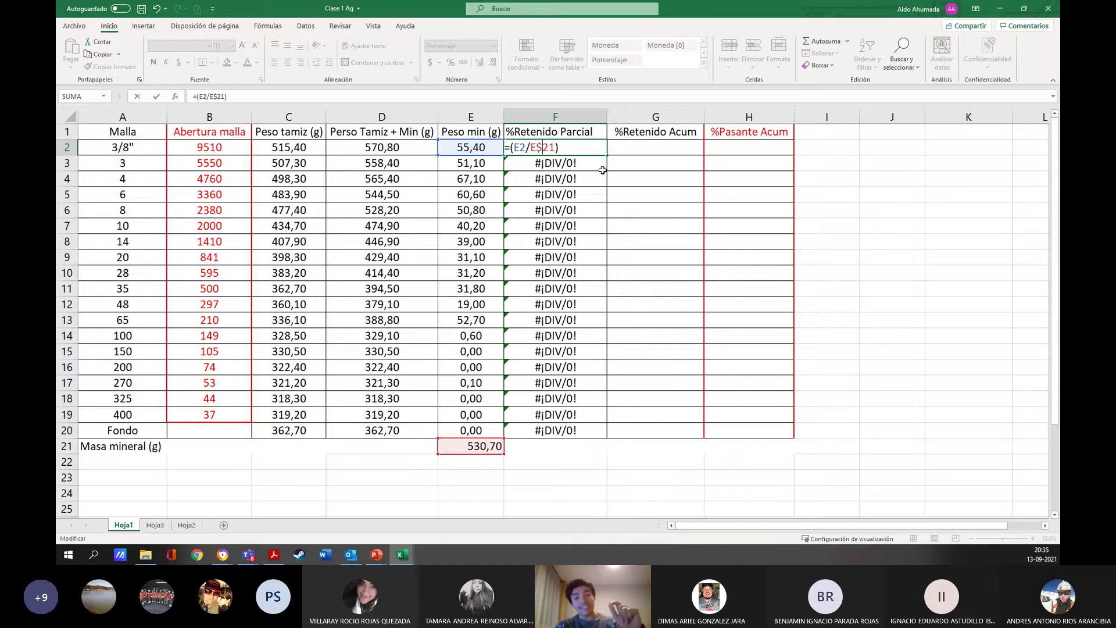
{"action": "key", "text": "Return"}
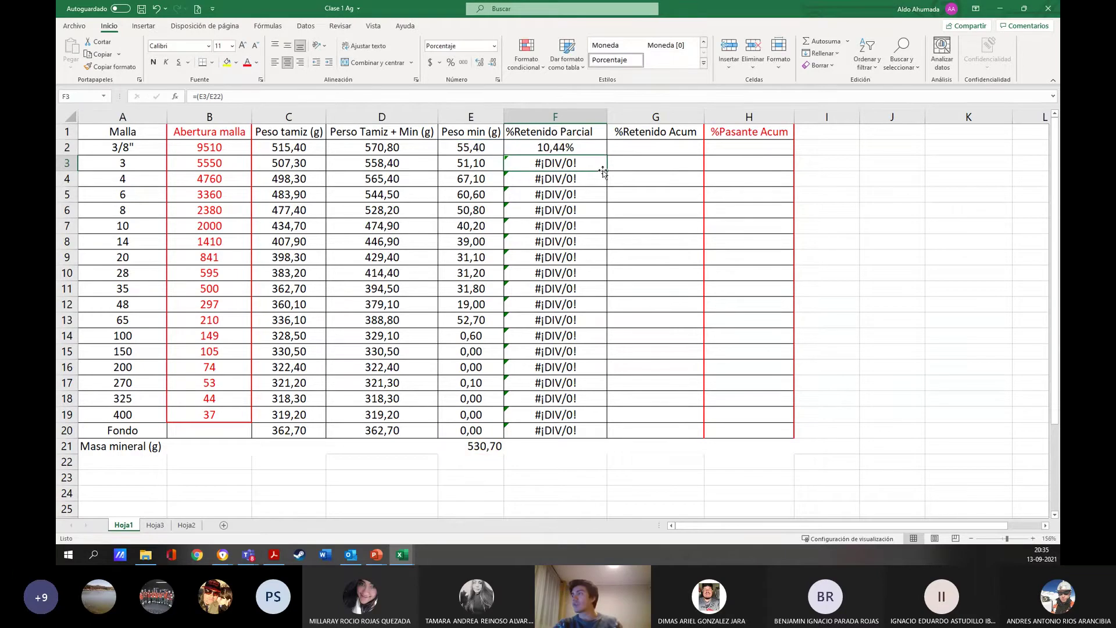
{"action": "left_click", "coordinate": [599, 149]}
{"action": "left_click_drag", "start_coordinate": [606, 153], "coordinate": [620, 433]}
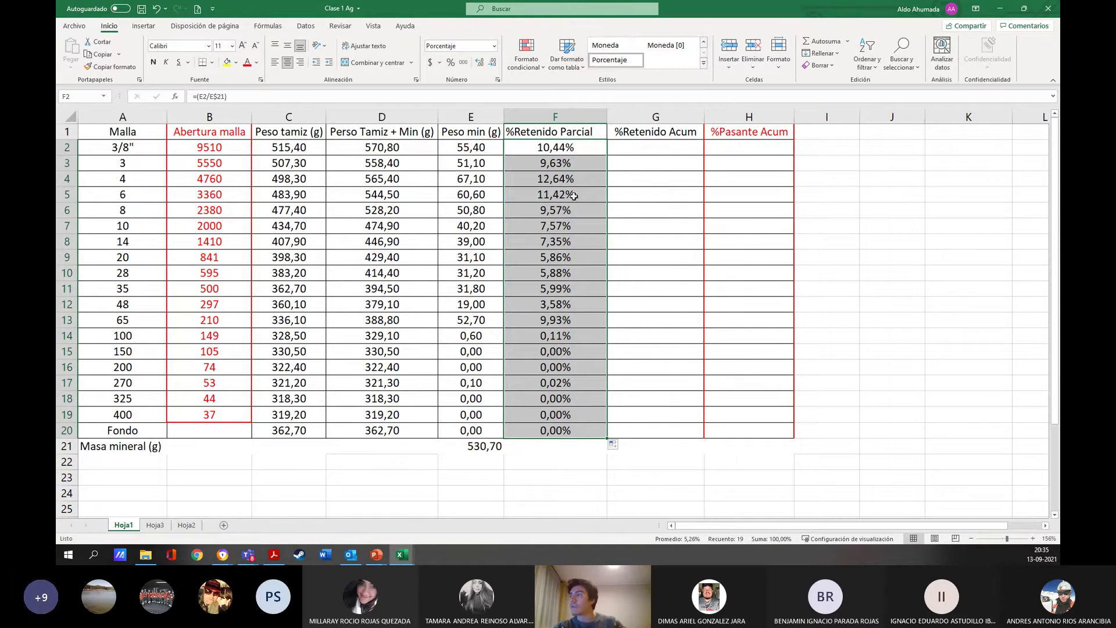
Check F3–F5 now divide by E$21 and show correct percentages.
{"action": "double_click", "coordinate": [567, 164]}
{"action": "key", "text": "Return"}
{"action": "key", "text": "ctrl+Down"}
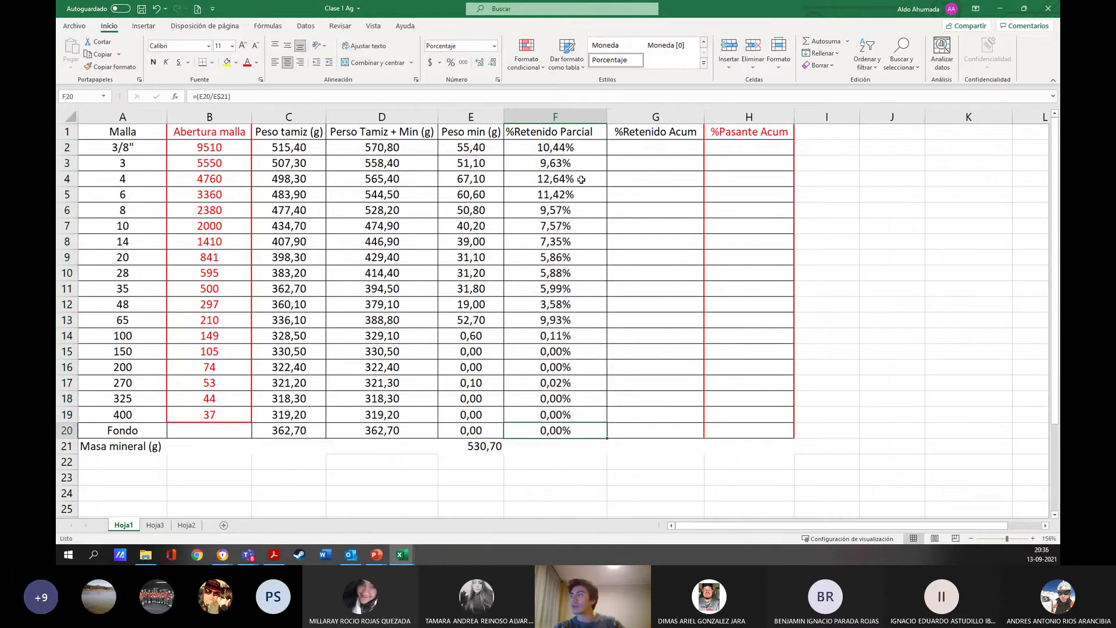
{"action": "double_click", "coordinate": [581, 183]}
{"action": "key", "text": "Return"}
{"action": "double_click", "coordinate": [581, 194]}
{"action": "key", "text": "ctrl+Up"}
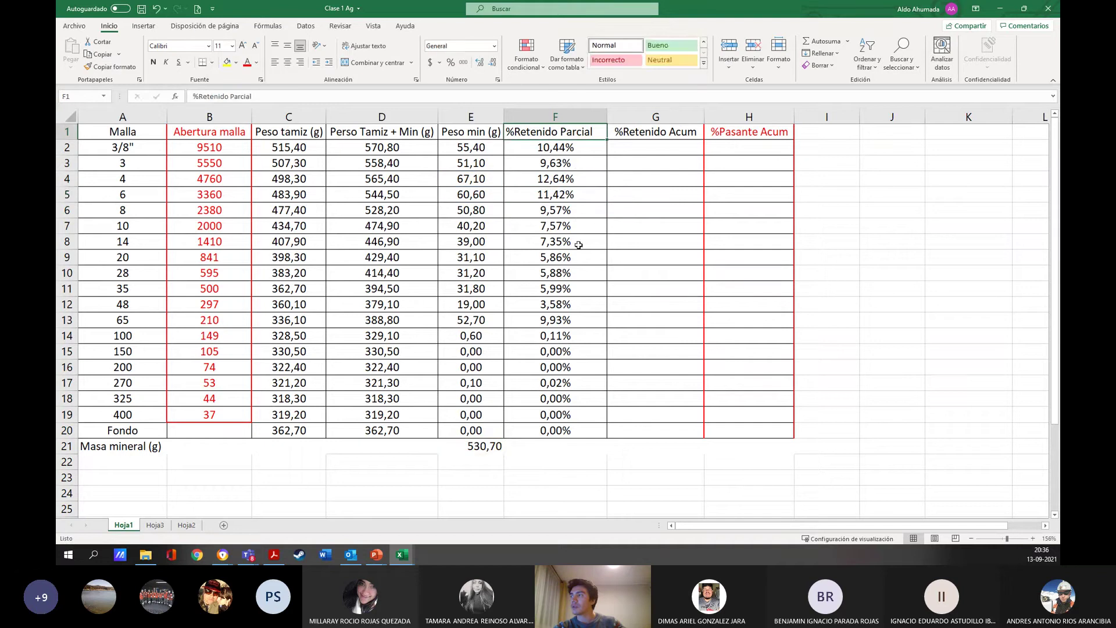
{"action": "left_click", "coordinate": [576, 152]}
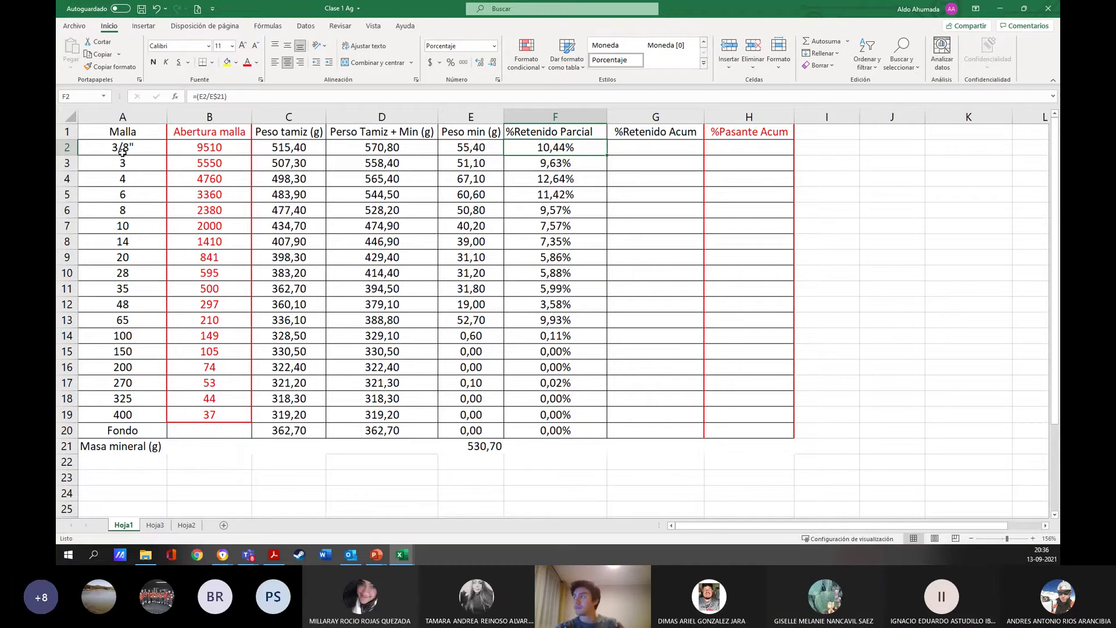
{"action": "left_click", "coordinate": [629, 146]}
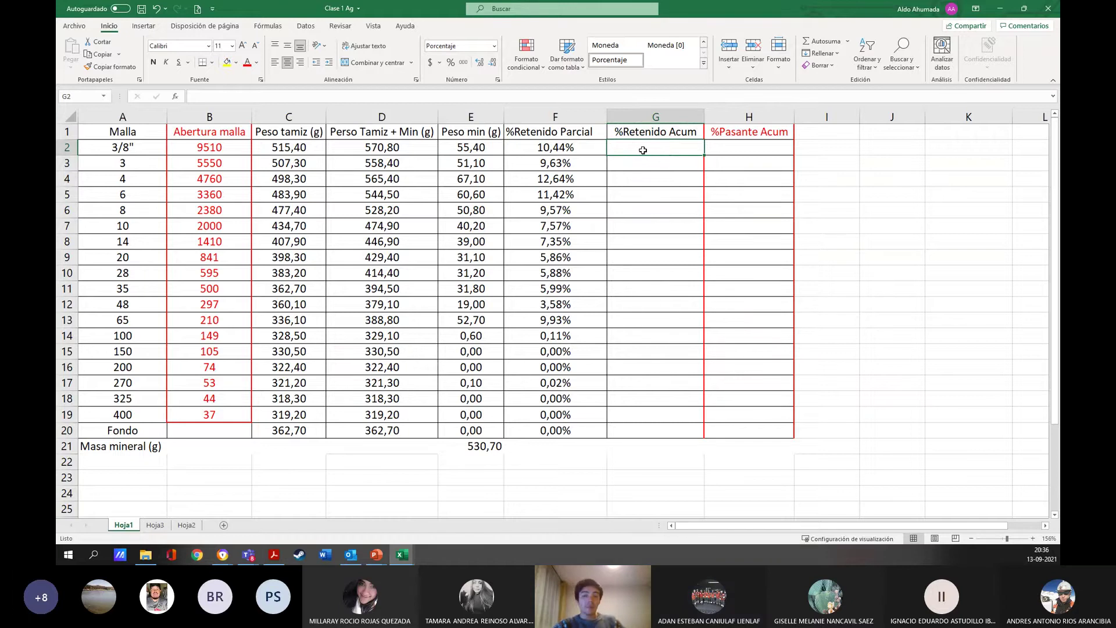
{"action": "mouse_move", "coordinate": [595, 149]}
{"action": "left_mouse_down"}
{"action": "mouse_move", "coordinate": [465, 416]}
{"action": "mouse_move", "coordinate": [145, 430]}
{"action": "left_mouse_up"}
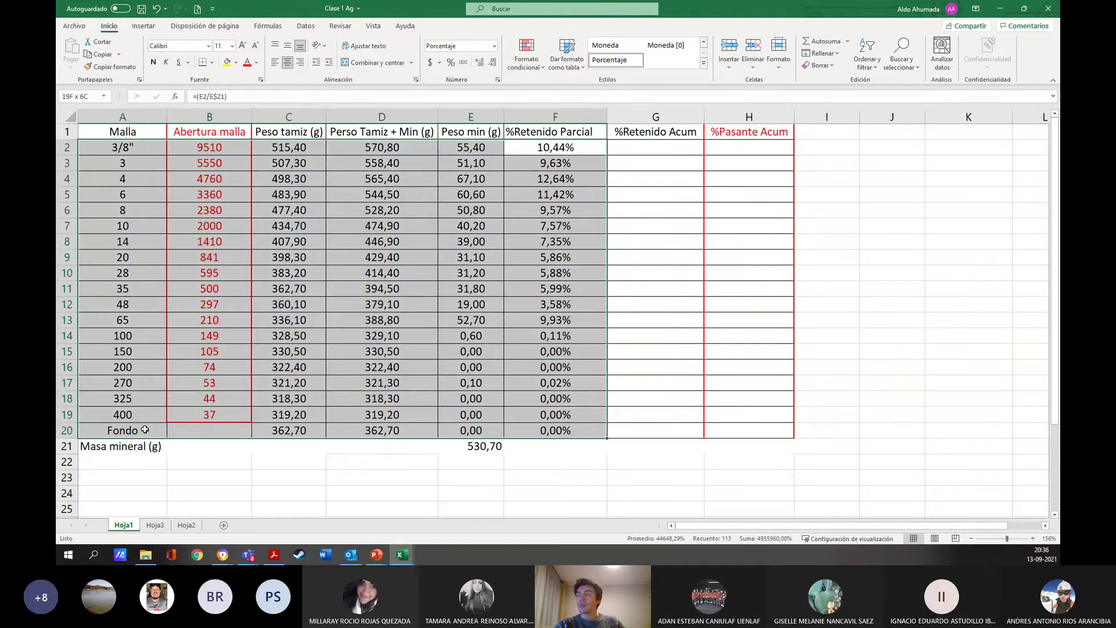
{"action": "left_click", "coordinate": [664, 147]}
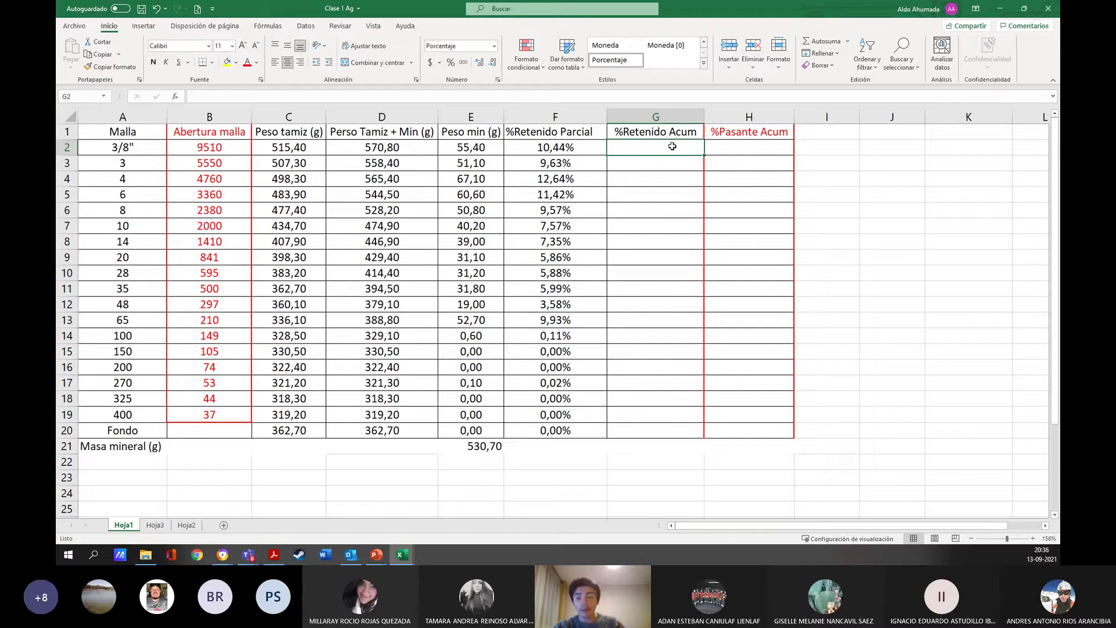
{"action": "left_click_drag", "start_coordinate": [292, 152], "coordinate": [381, 414]}
{"action": "left_click_drag", "start_coordinate": [381, 194], "coordinate": [423, 319]}
{"action": "left_click_drag", "start_coordinate": [470, 178], "coordinate": [474, 349]}
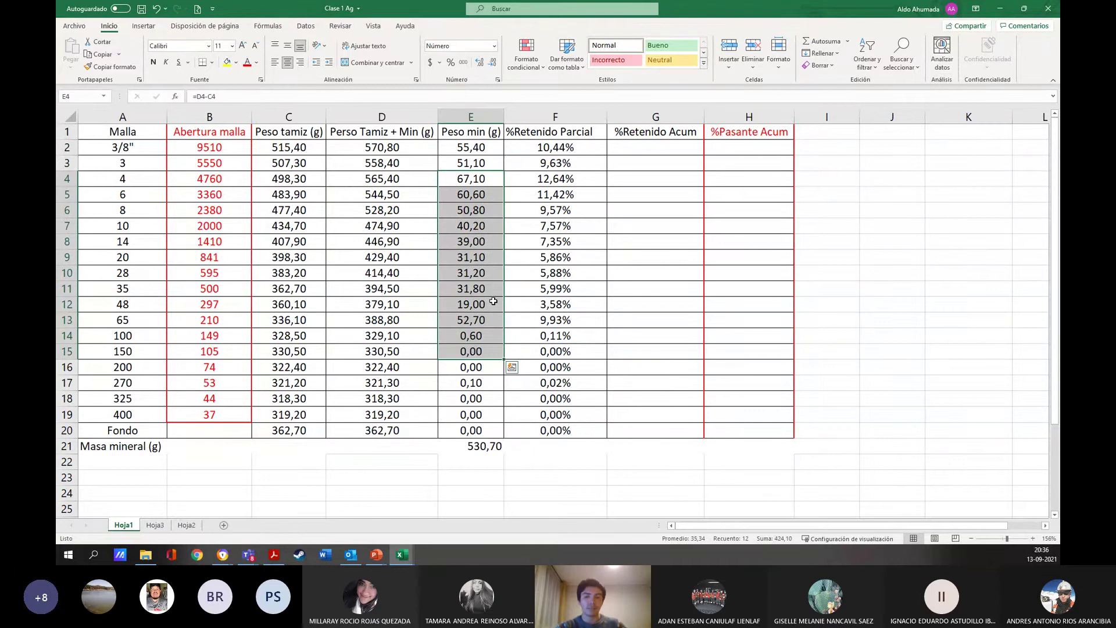
{"action": "left_click", "coordinate": [622, 150]}
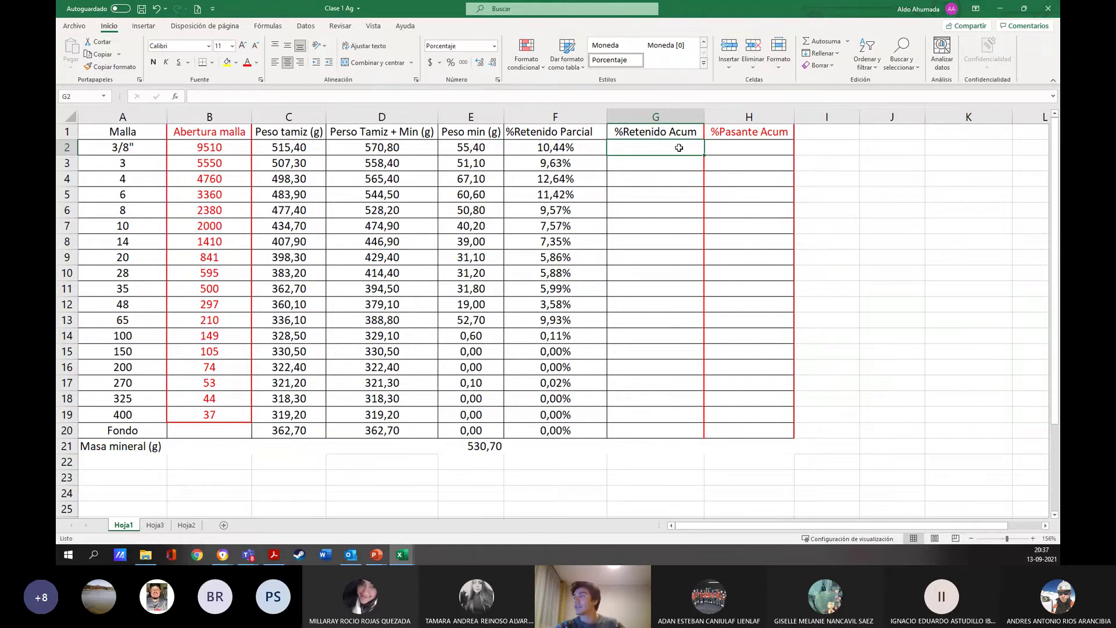
Enter =F2 in G2 as the first cumulative retained value.
{"action": "left_click", "coordinate": [663, 167]}
{"action": "left_click", "coordinate": [668, 151]}
{"action": "type", "text": "="}
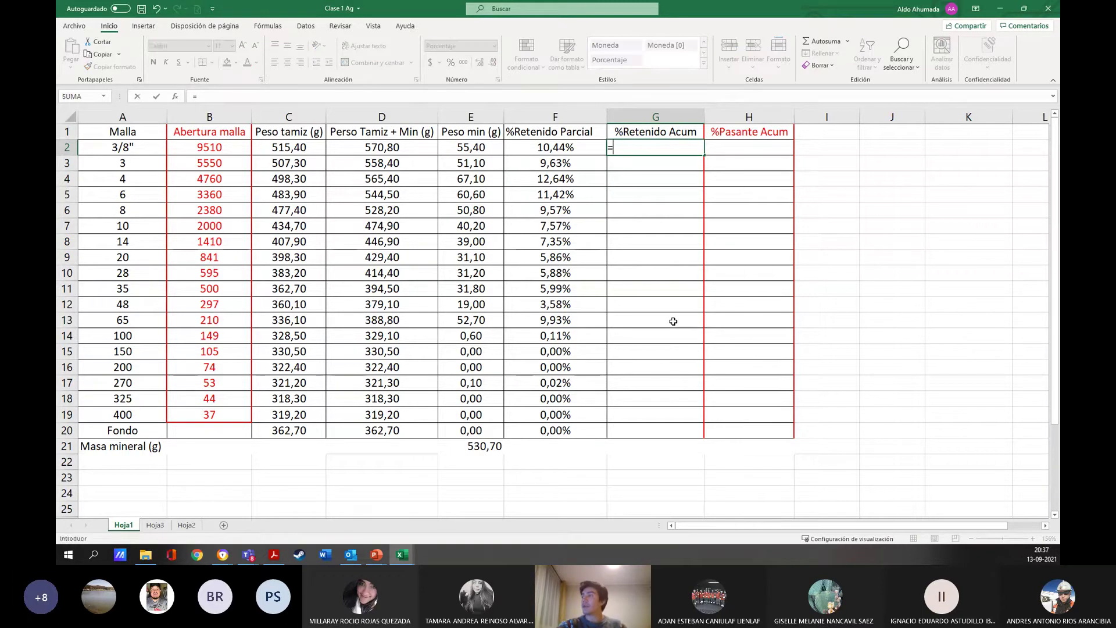
{"action": "key", "text": "Left"}
{"action": "key", "text": "Return"}
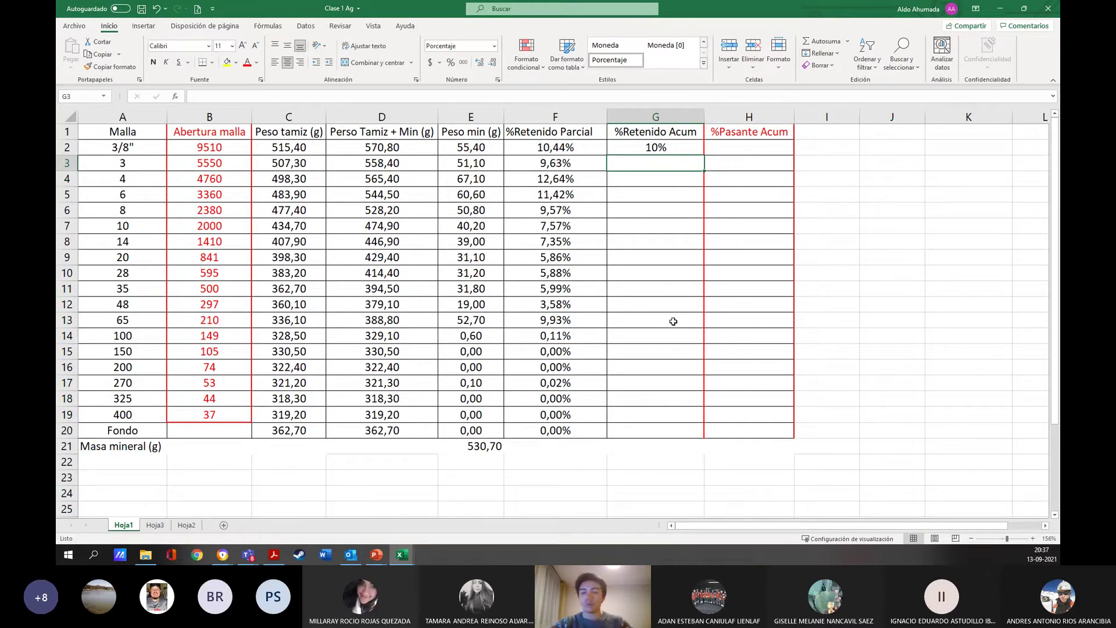
Enter =G2+F3 in G3 and fill it down to G20.
{"action": "type", "text": "="}
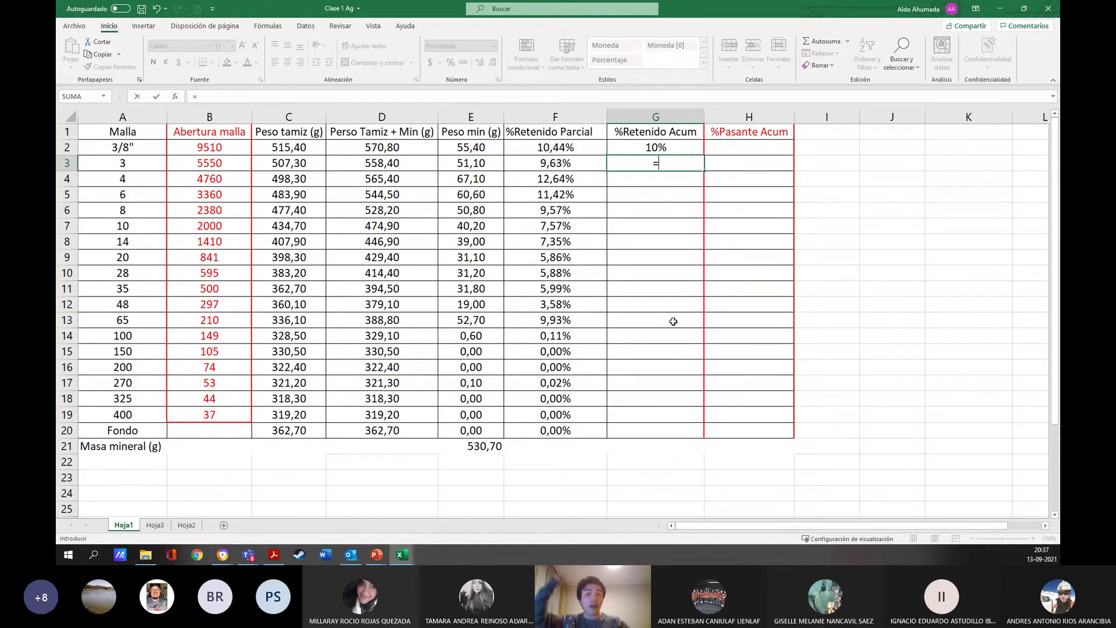
{"action": "key", "text": "Up"}
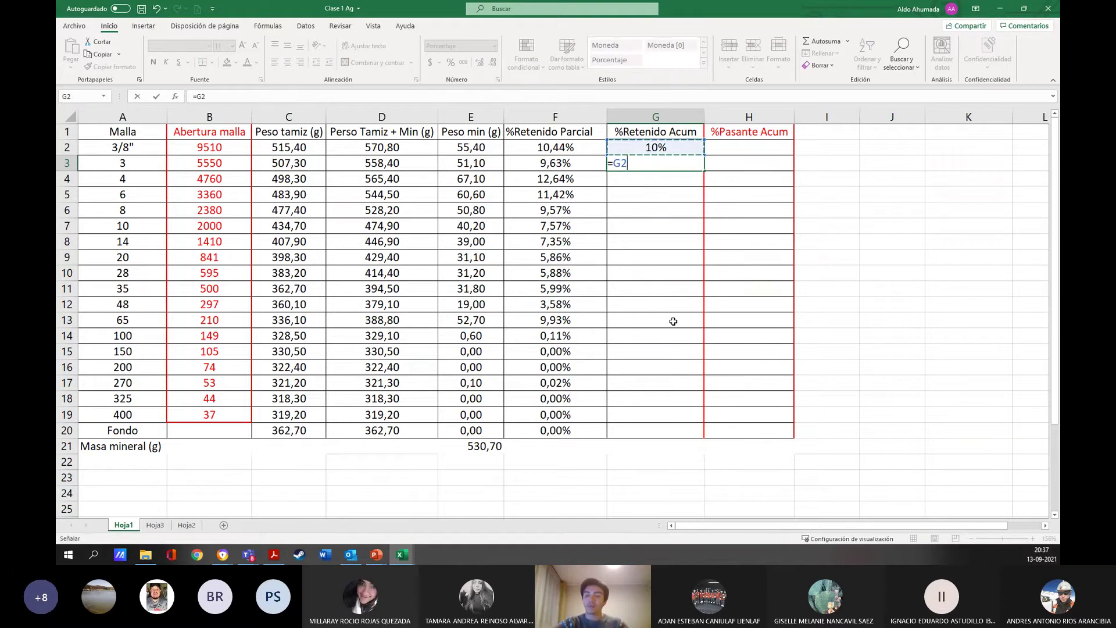
{"action": "type", "text": "+"}
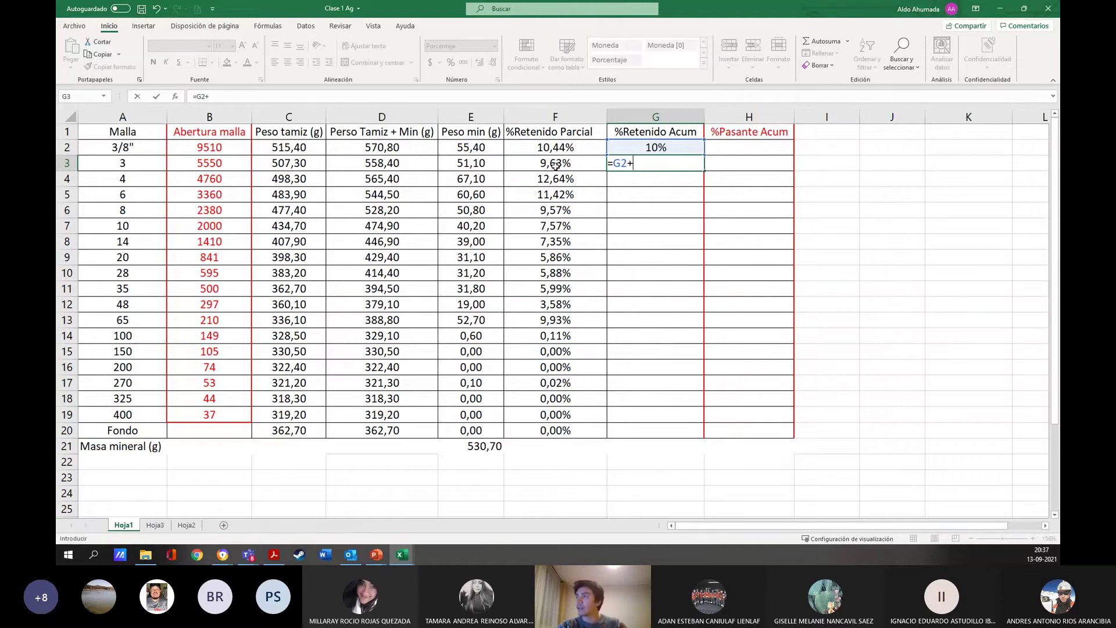
{"action": "left_click", "coordinate": [555, 166]}
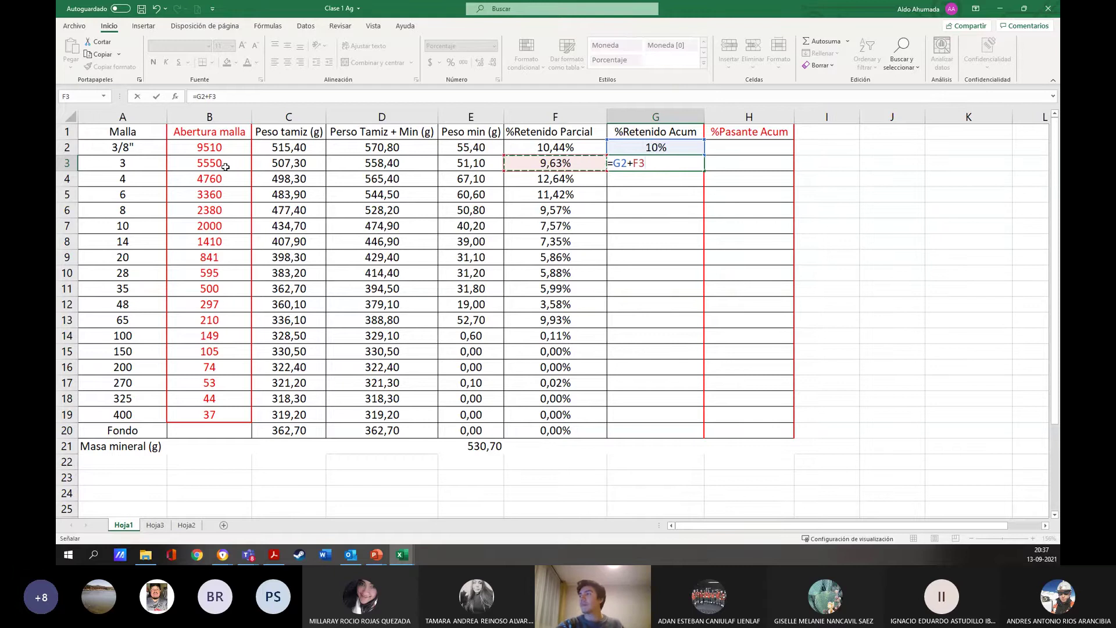
{"action": "key", "text": "ctrl+Return"}
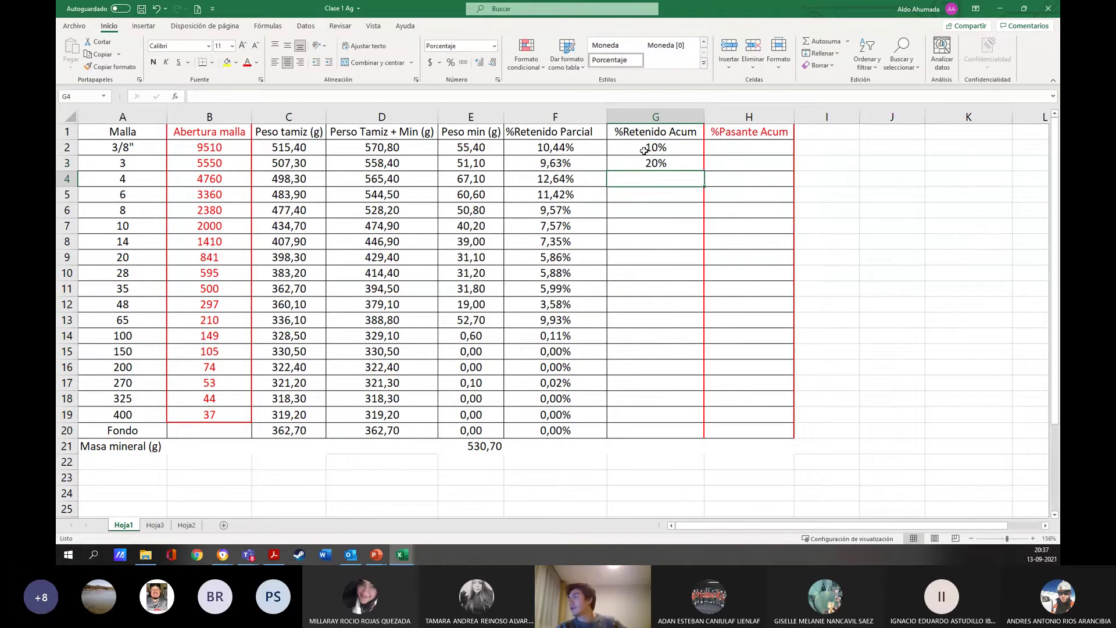
{"action": "left_click_drag", "start_coordinate": [705, 171], "coordinate": [697, 441]}
{"action": "left_click_drag", "start_coordinate": [656, 147], "coordinate": [661, 435]}
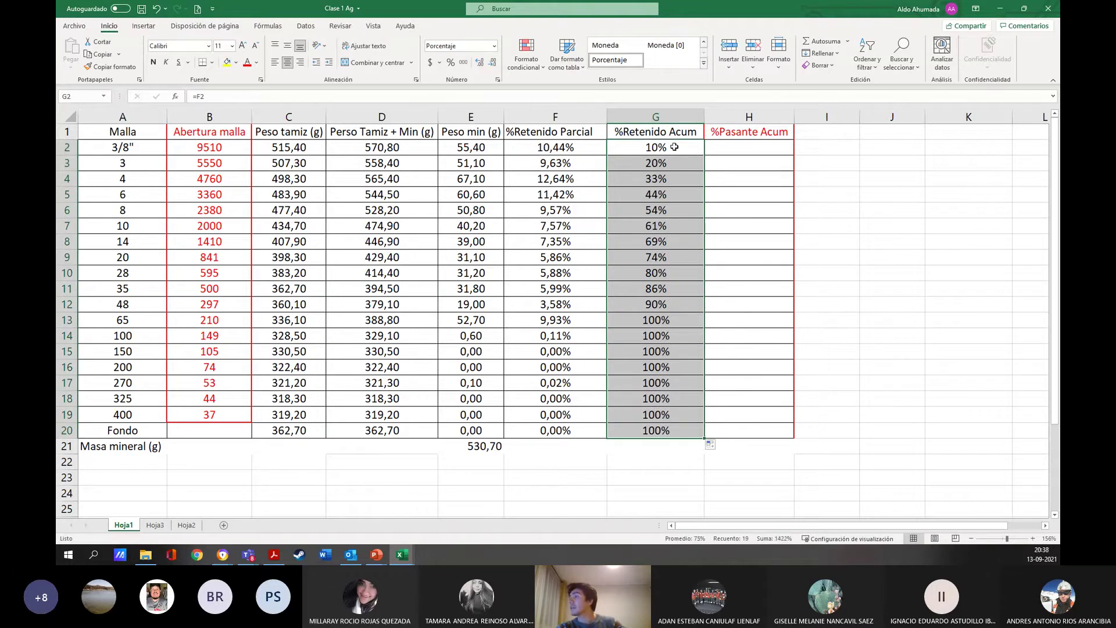
{"action": "left_click", "coordinate": [480, 62]}
{"action": "left_click", "coordinate": [480, 62]}
{"action": "left_click", "coordinate": [665, 442]}
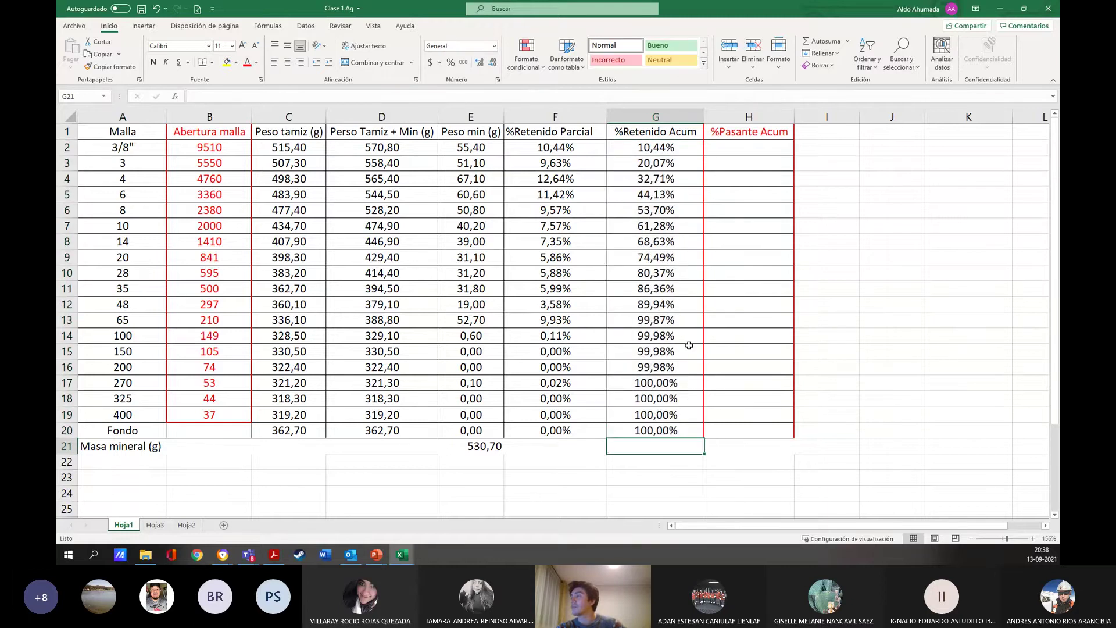
{"action": "left_click_drag", "start_coordinate": [655, 149], "coordinate": [656, 431]}
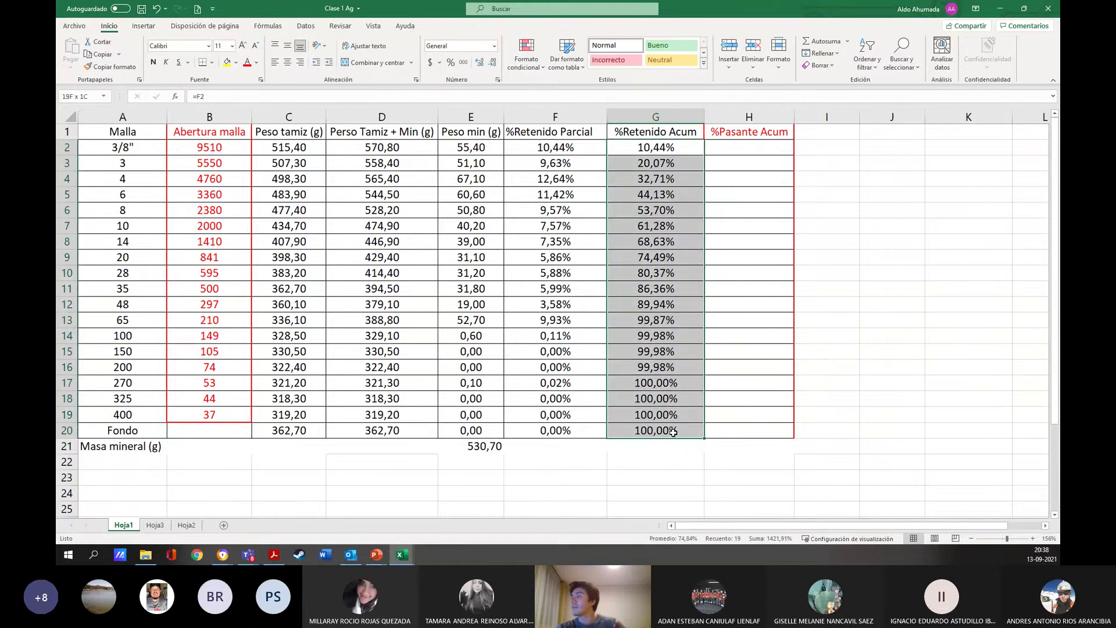
{"action": "double_click", "coordinate": [682, 147]}
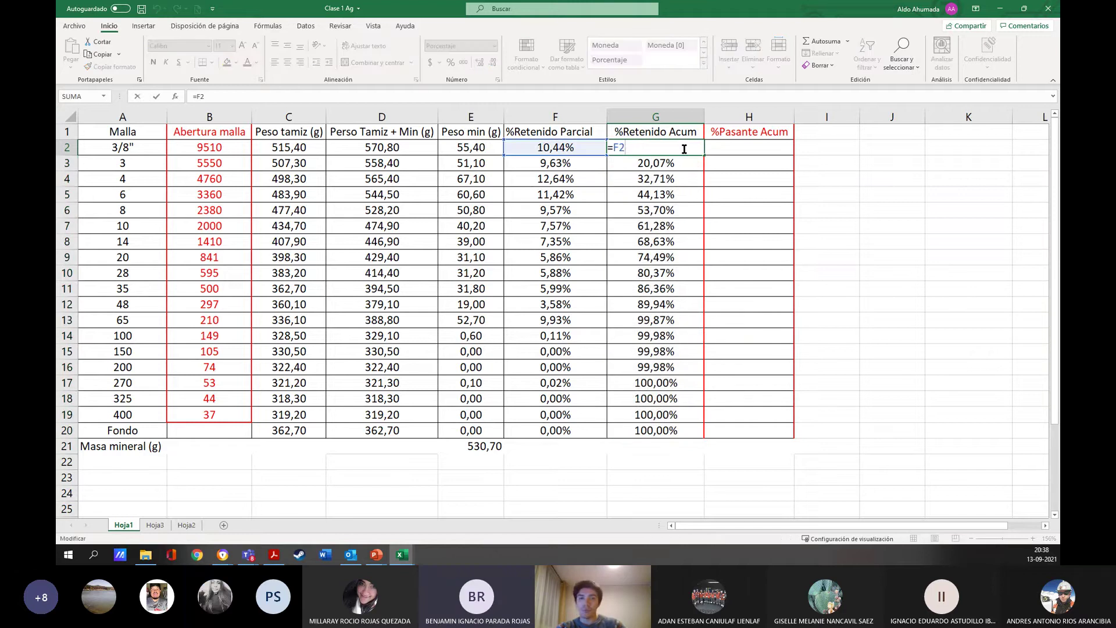
{"action": "left_click", "coordinate": [675, 177]}
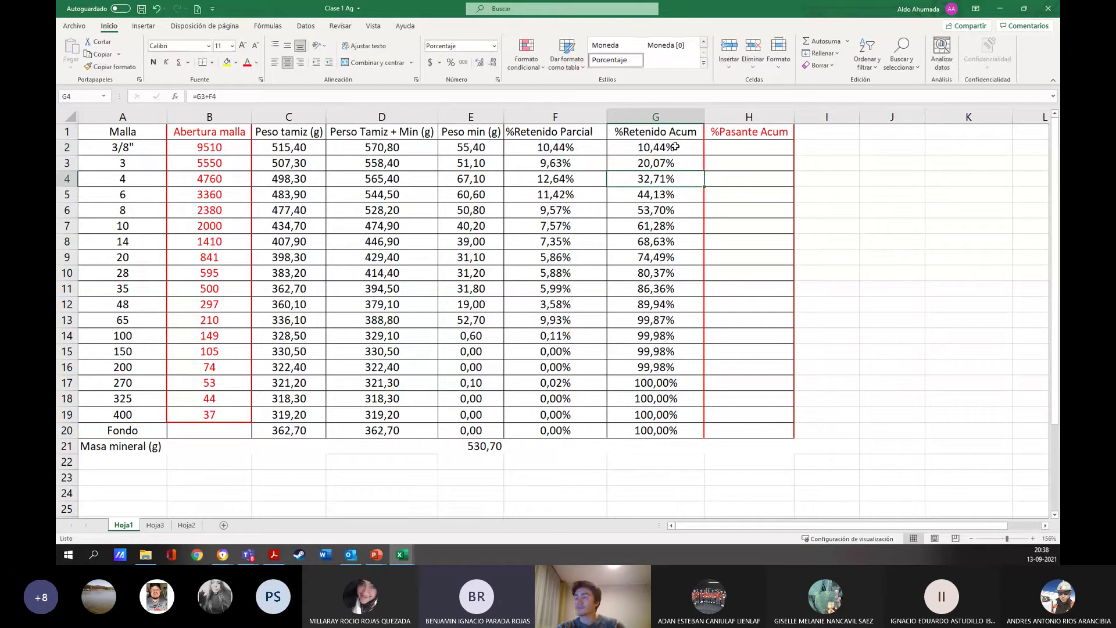
{"action": "double_click", "coordinate": [675, 147]}
{"action": "key", "text": "Return"}
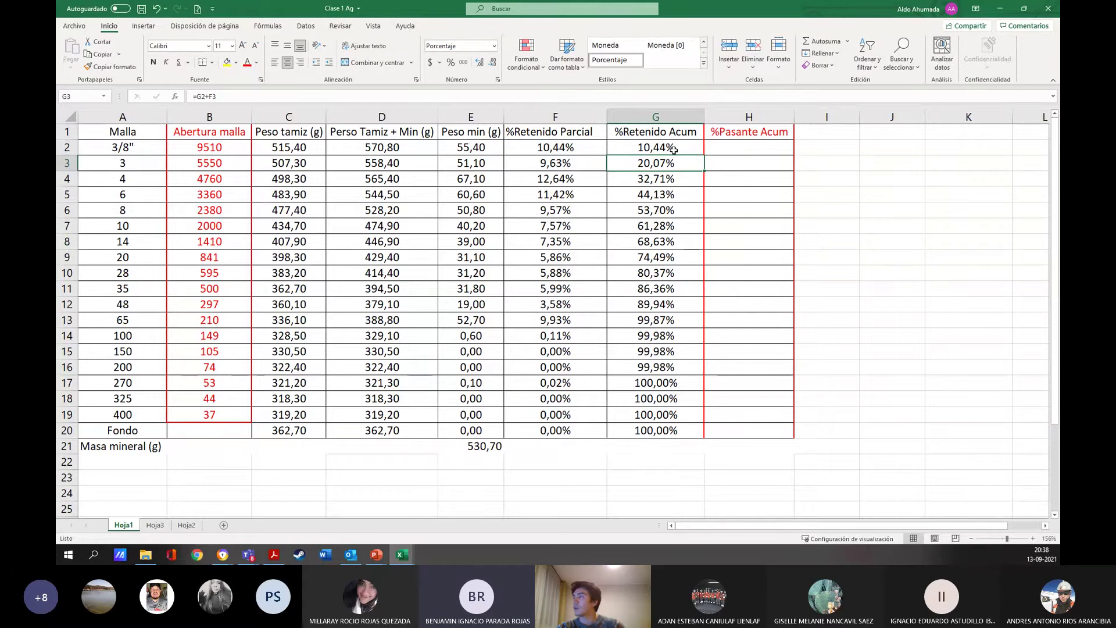
{"action": "left_click", "coordinate": [653, 130]}
{"action": "left_click", "coordinate": [572, 135]}
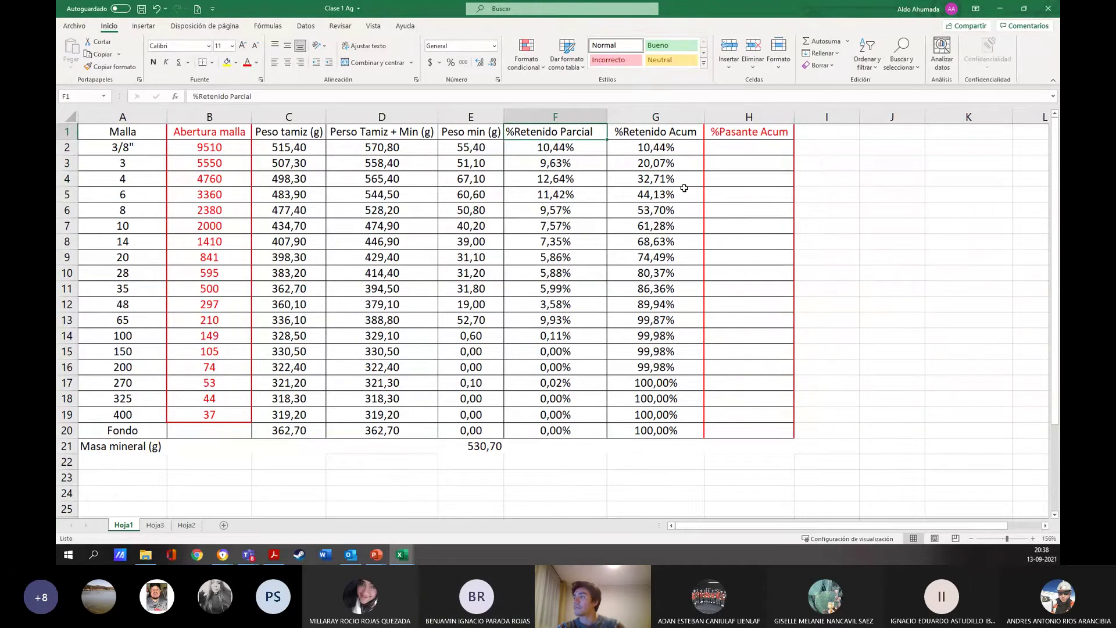
{"action": "left_click", "coordinate": [633, 134]}
{"action": "left_click", "coordinate": [577, 127]}
{"action": "left_click", "coordinate": [631, 146]}
{"action": "double_click", "coordinate": [669, 147]}
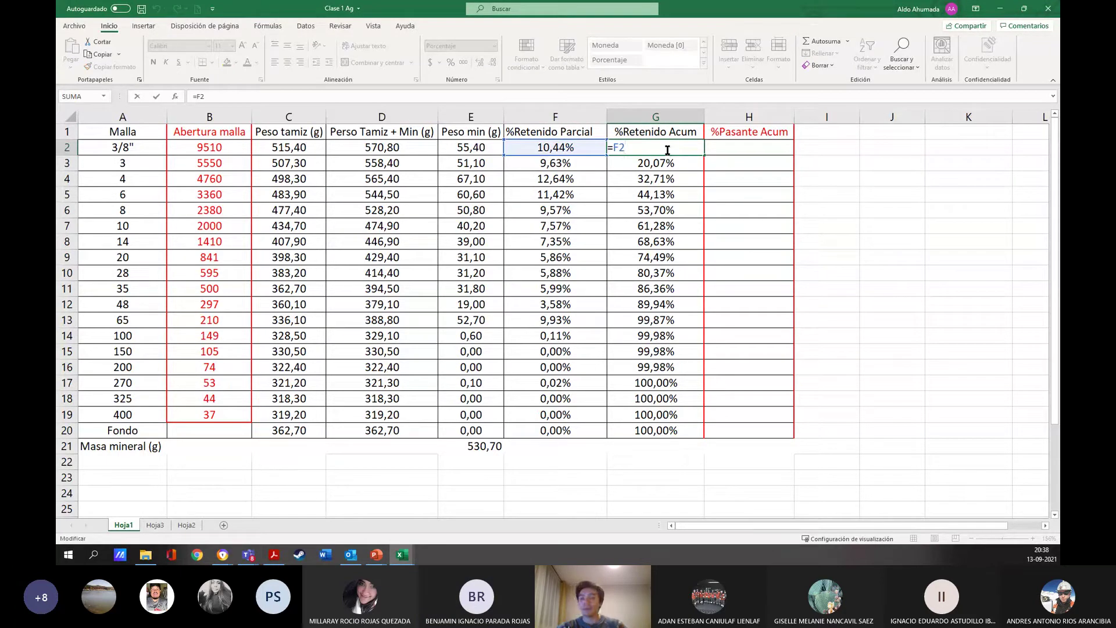
{"action": "key", "text": "Return"}
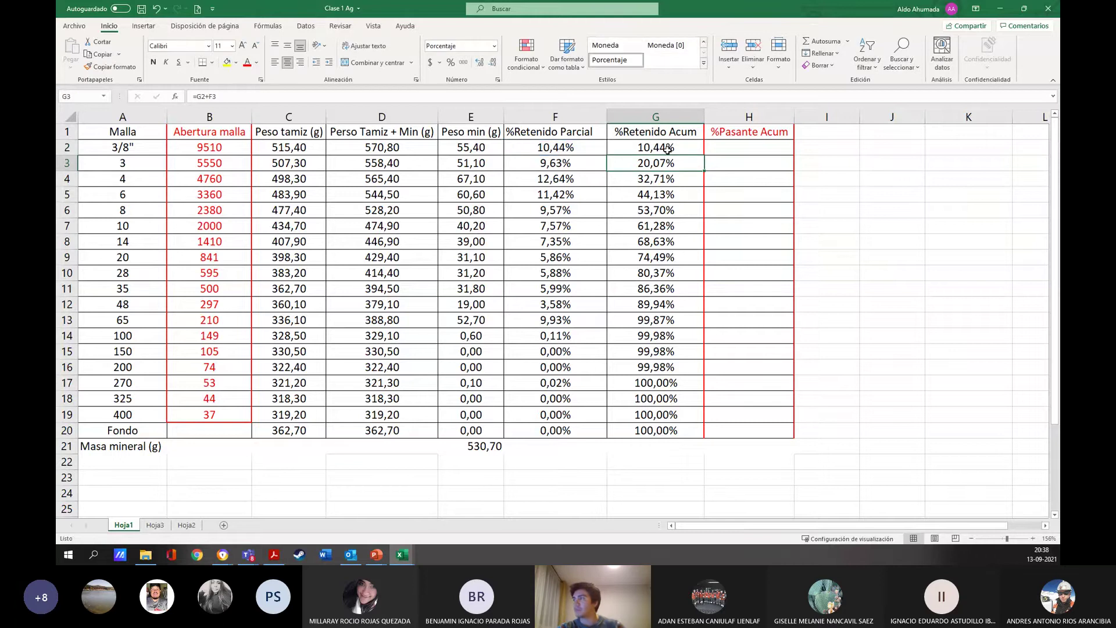
{"action": "left_click", "coordinate": [667, 148]}
{"action": "double_click", "coordinate": [668, 147]}
{"action": "type", "text": "+0"}
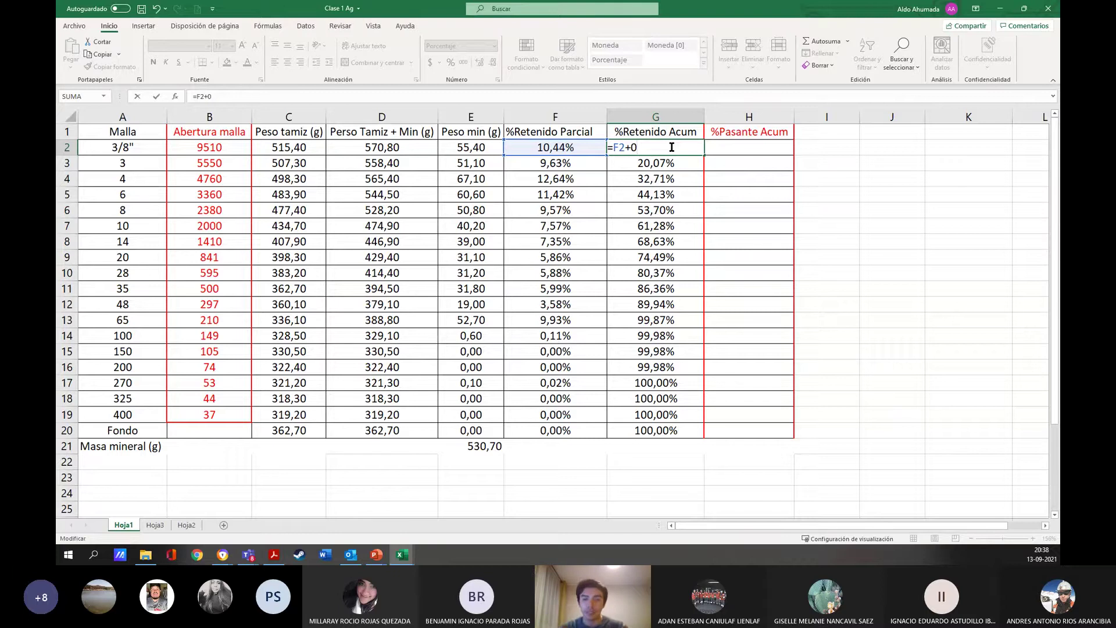
{"action": "key", "text": "BackSpace"}
{"action": "key", "text": "BackSpace"}
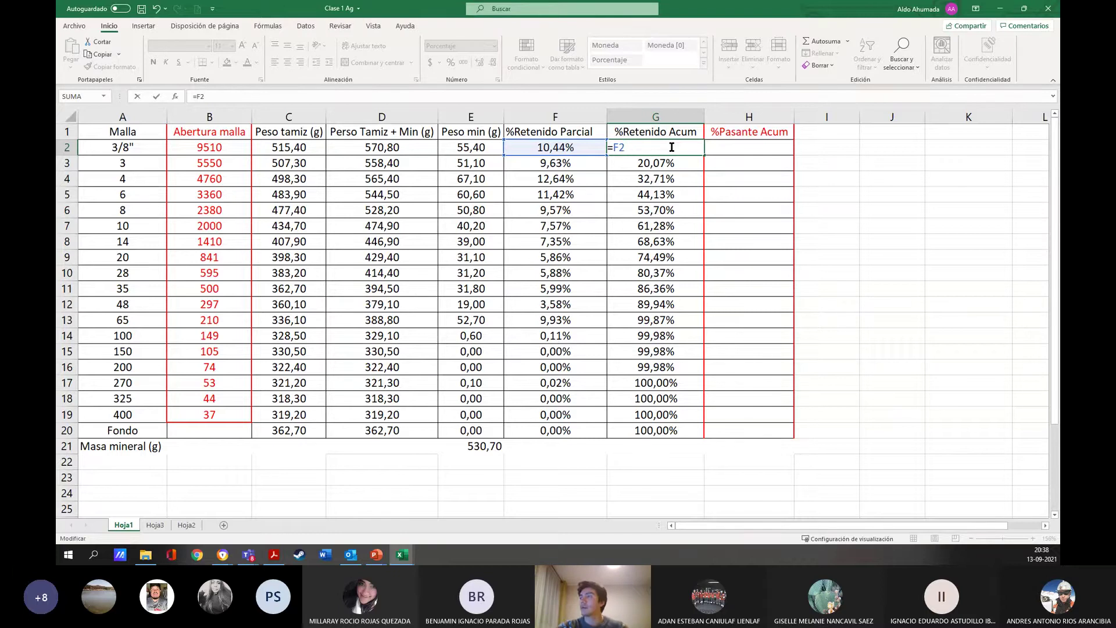
{"action": "key", "text": "Return"}
{"action": "left_click", "coordinate": [669, 149]}
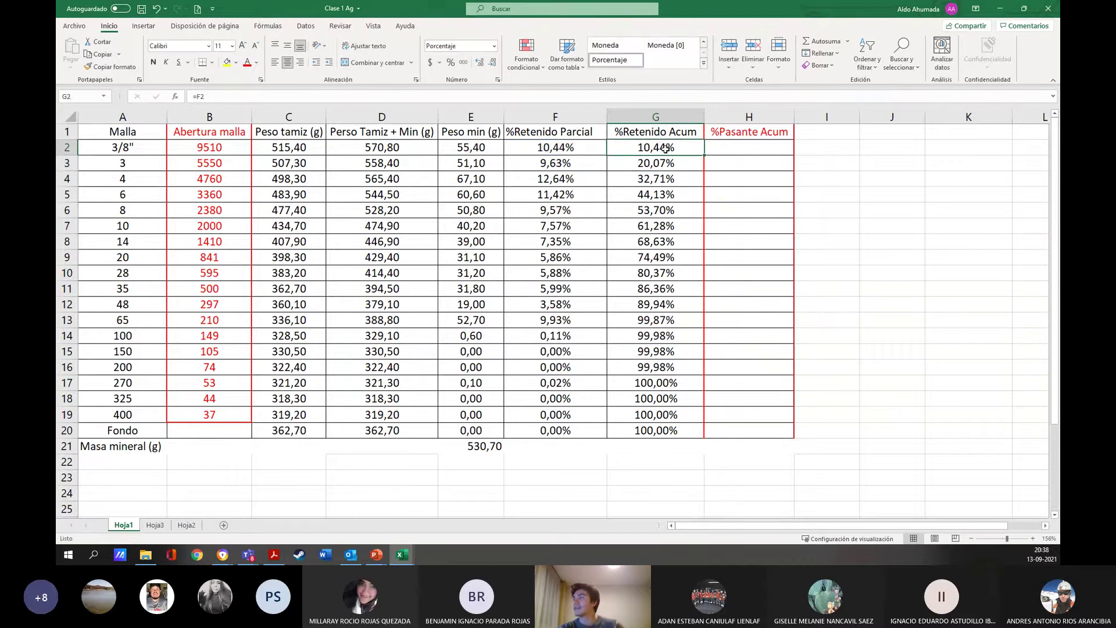
{"action": "left_click", "coordinate": [663, 159]}
{"action": "type", "text": "=G2+F3"}
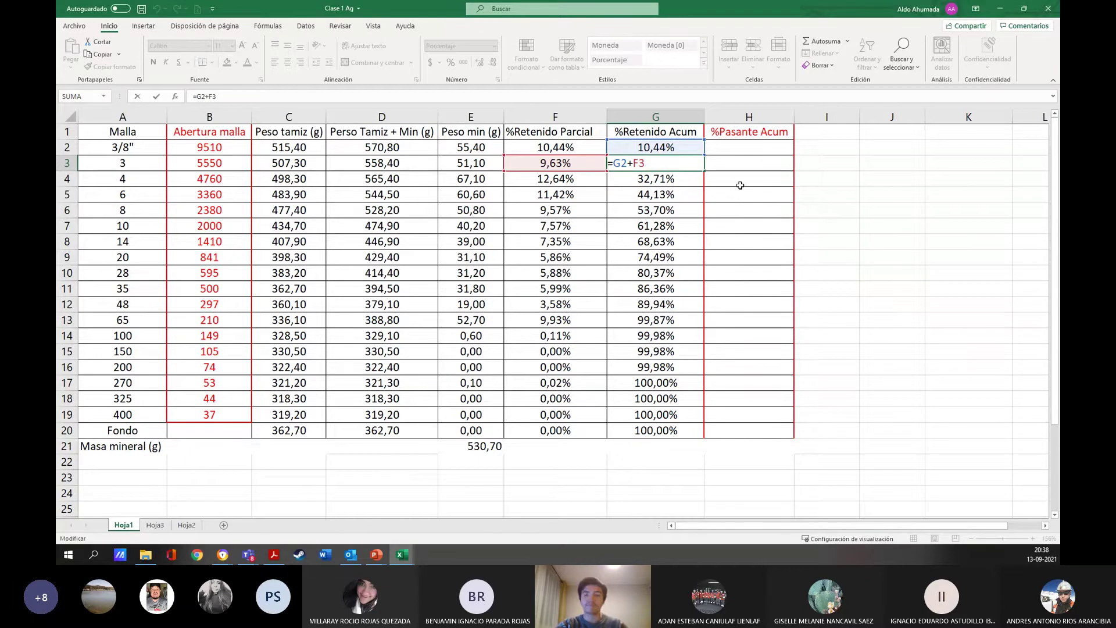
{"action": "key", "text": "Return"}
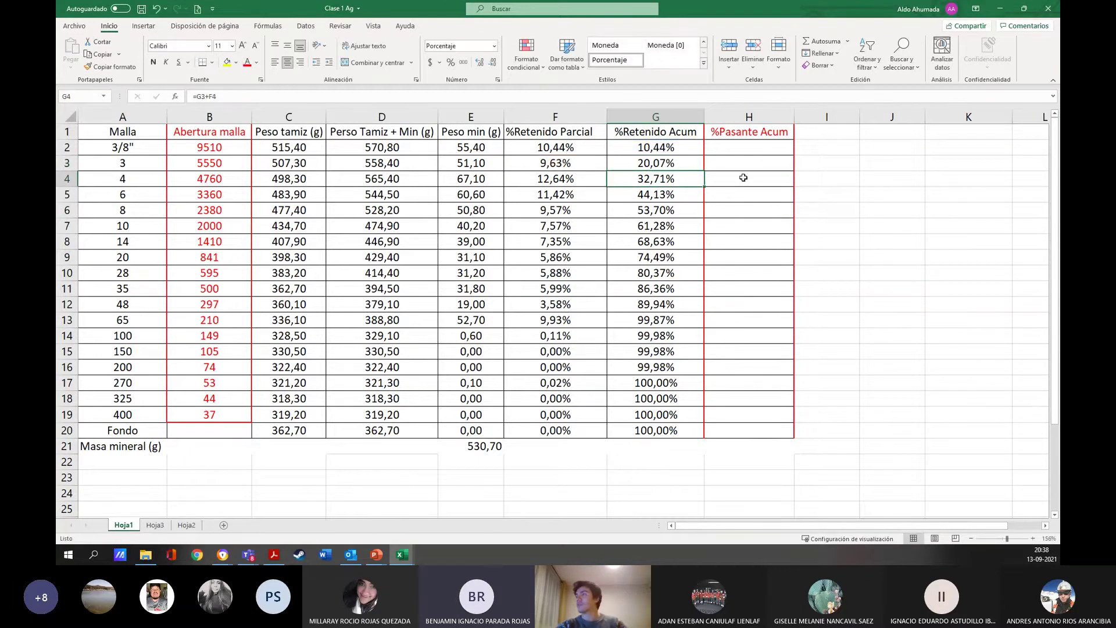
{"action": "left_click", "coordinate": [694, 167]}
{"action": "left_click_drag", "start_coordinate": [703, 171], "coordinate": [704, 430]}
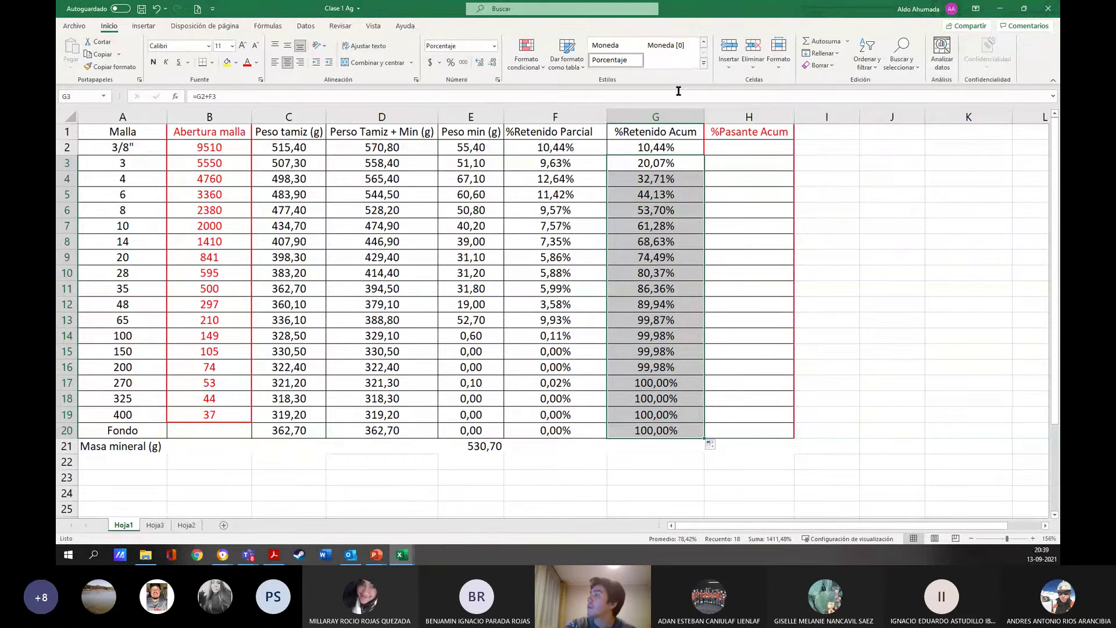
{"action": "left_click", "coordinate": [744, 161]}
{"action": "left_click", "coordinate": [745, 148]}
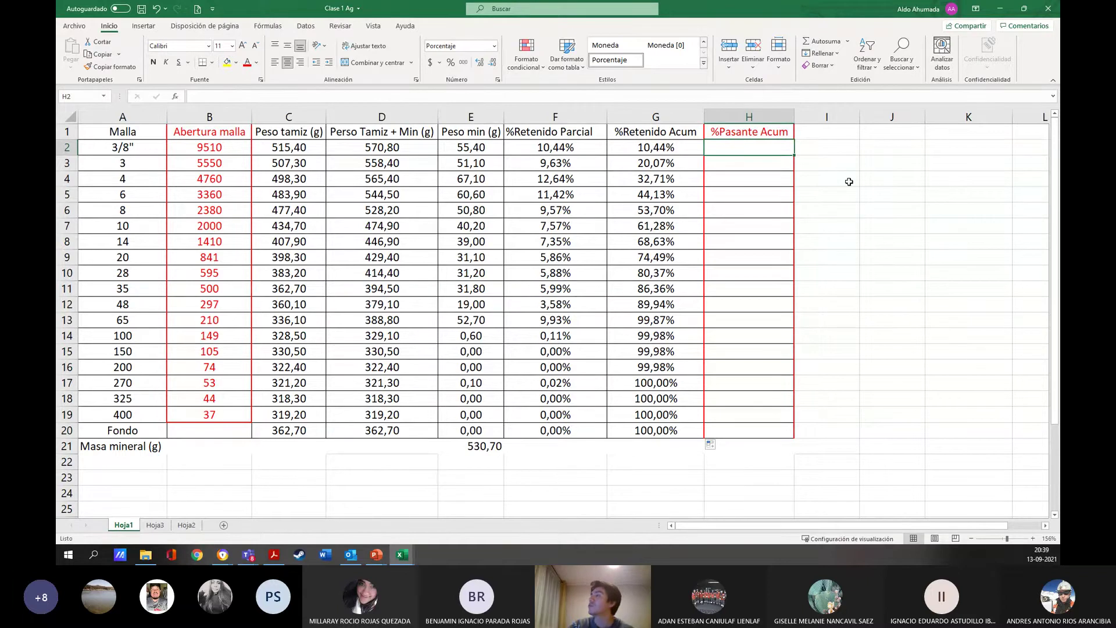
{"action": "mouse_move", "coordinate": [700, 145]}
{"action": "left_mouse_down"}
{"action": "mouse_move", "coordinate": [558, 384]}
{"action": "mouse_move", "coordinate": [545, 437]}
{"action": "mouse_move", "coordinate": [647, 428]}
{"action": "left_mouse_up"}
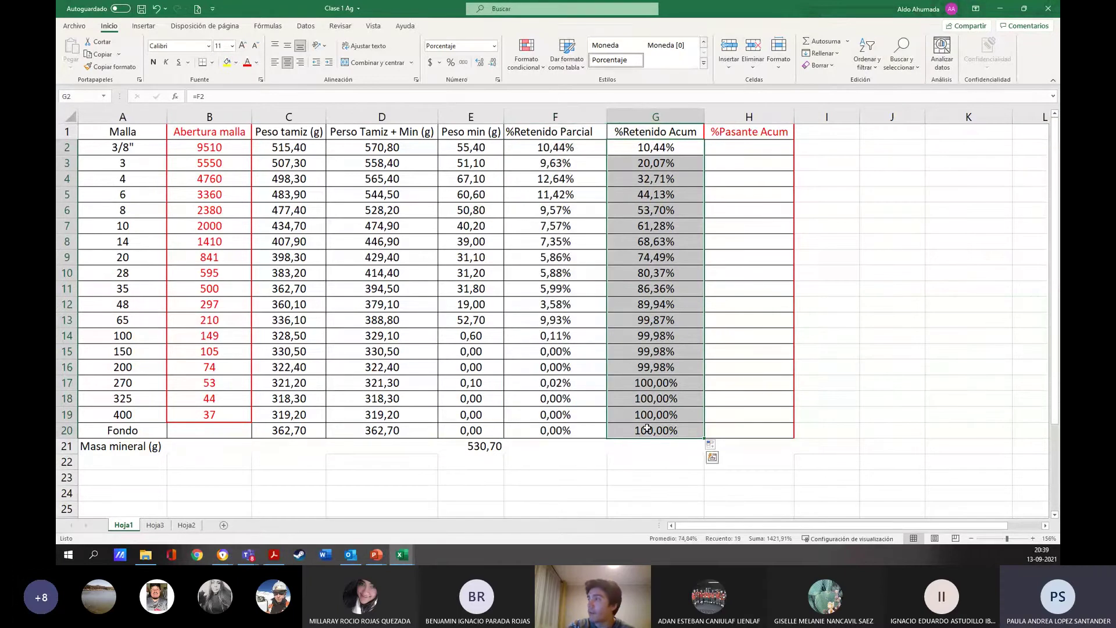
{"action": "left_click", "coordinate": [678, 147]}
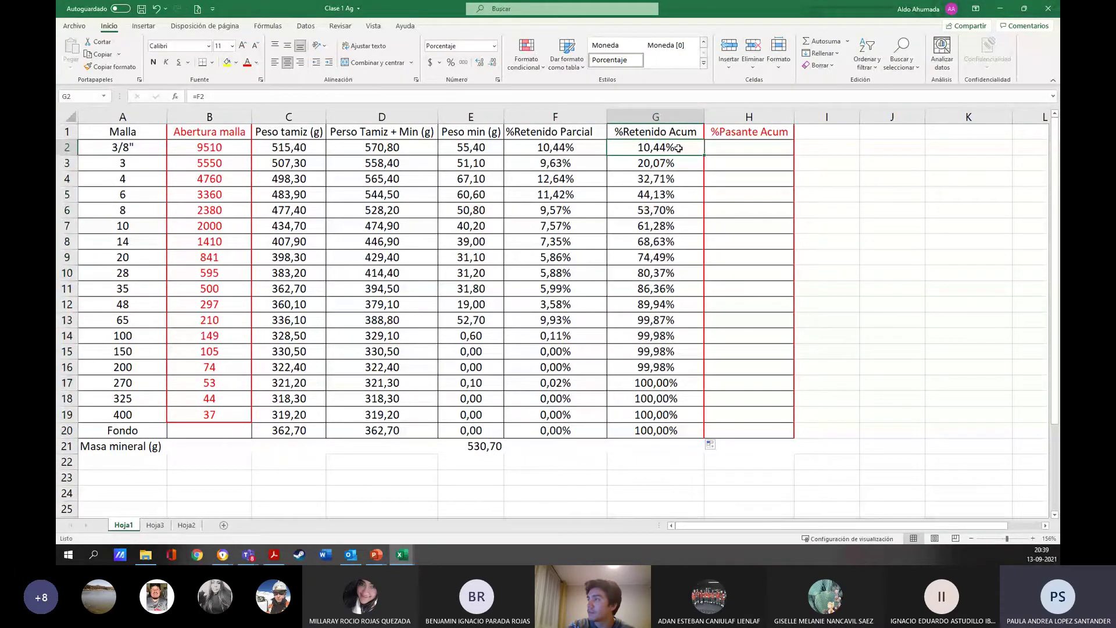
{"action": "double_click", "coordinate": [678, 147]}
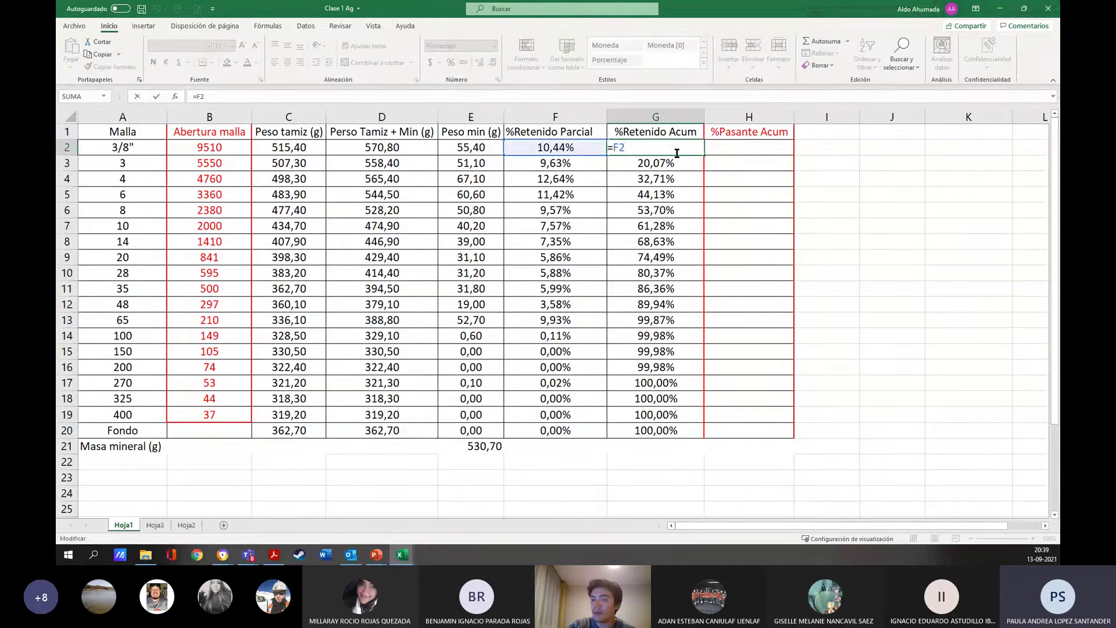
{"action": "key", "text": "Return"}
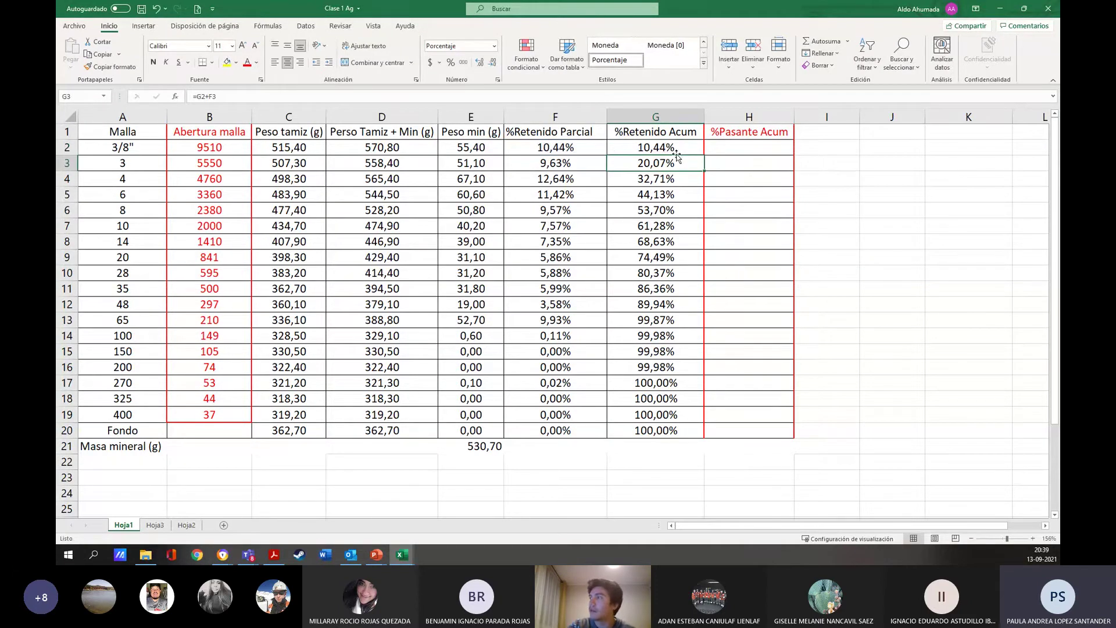
{"action": "left_click_drag", "start_coordinate": [677, 149], "coordinate": [589, 430]}
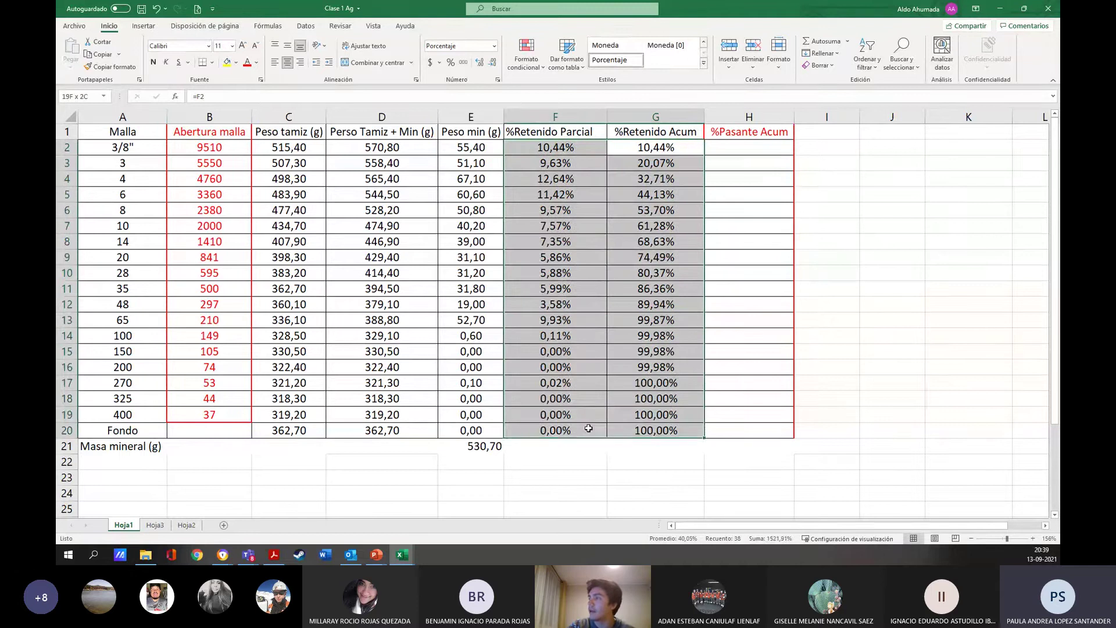
{"action": "left_click", "coordinate": [674, 145]}
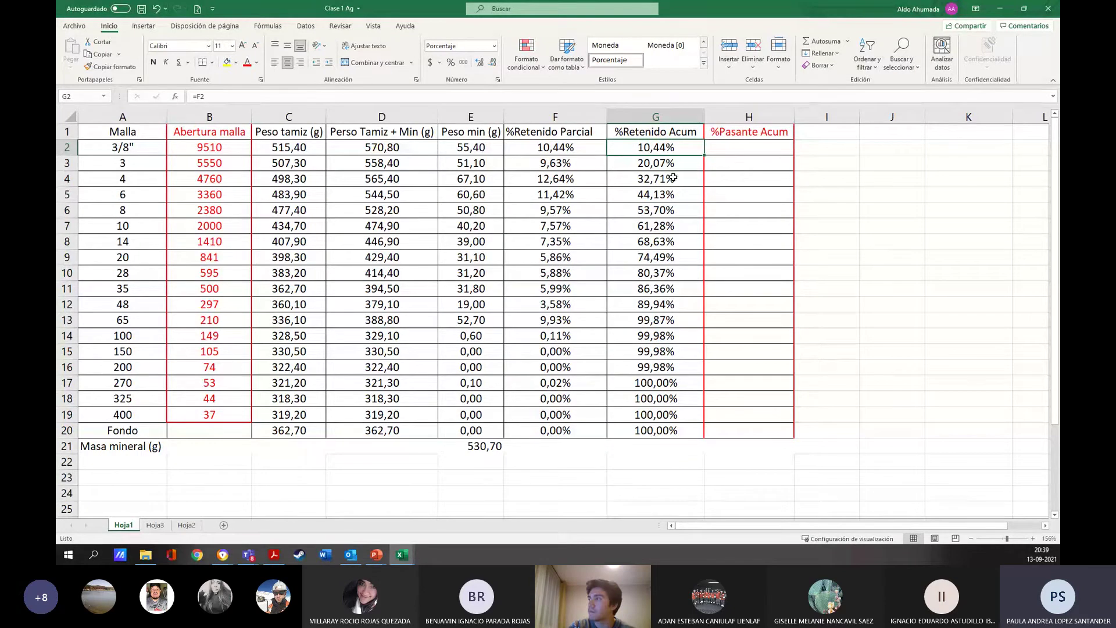
{"action": "double_click", "coordinate": [670, 149]}
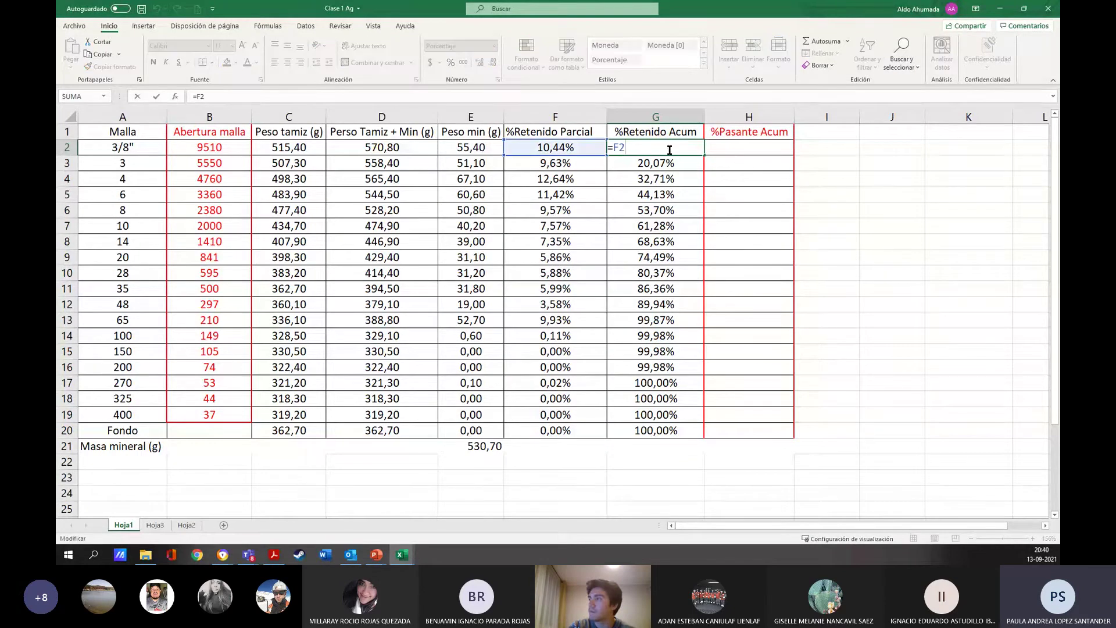
{"action": "key", "text": "Return"}
{"action": "left_click", "coordinate": [677, 149]}
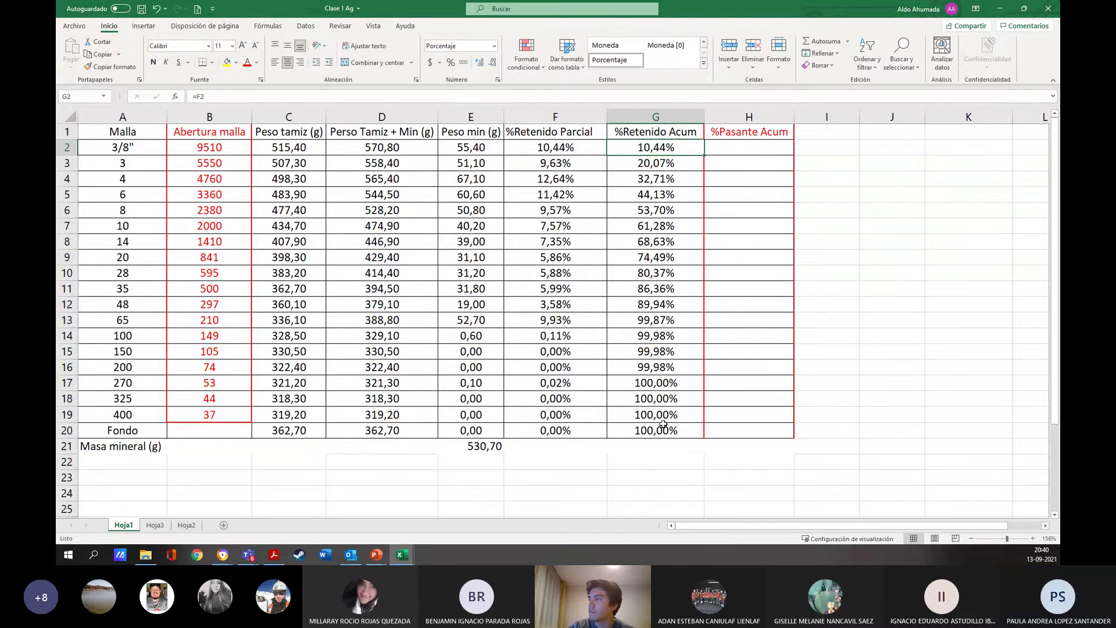
{"action": "left_click_drag", "start_coordinate": [638, 381], "coordinate": [662, 430]}
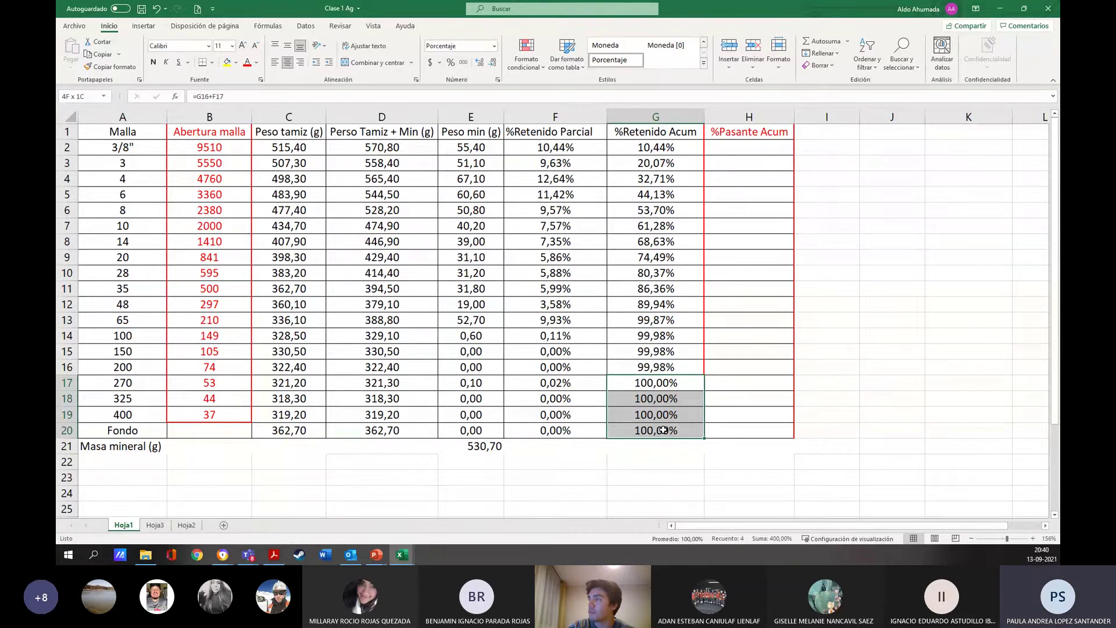
{"action": "left_click_drag", "start_coordinate": [657, 153], "coordinate": [674, 405]}
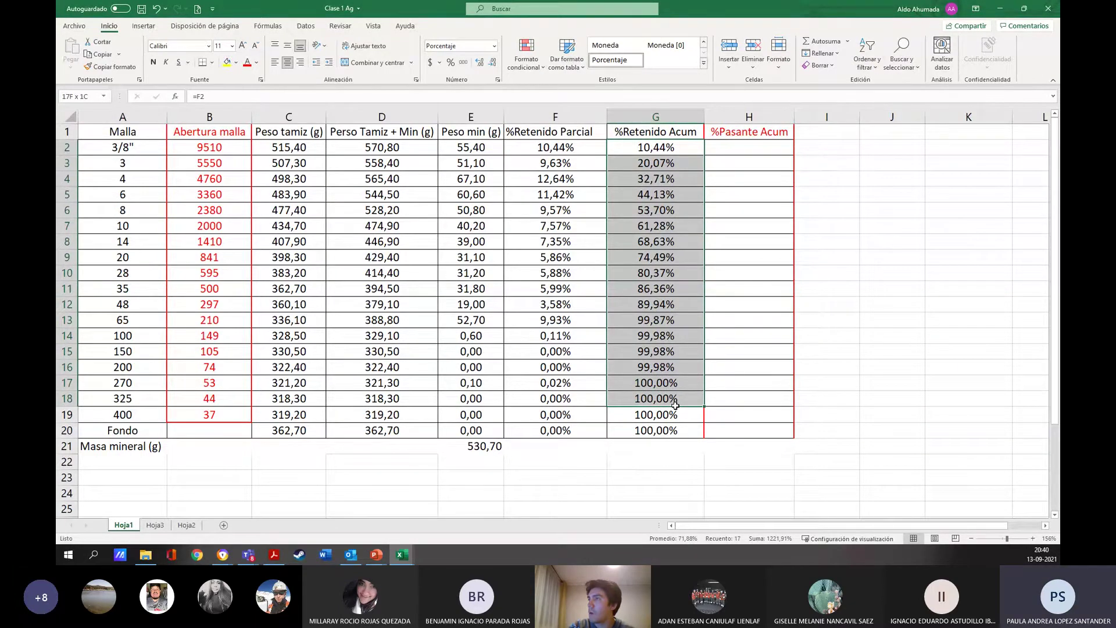
{"action": "left_click", "coordinate": [644, 150]}
{"action": "double_click", "coordinate": [657, 164]}
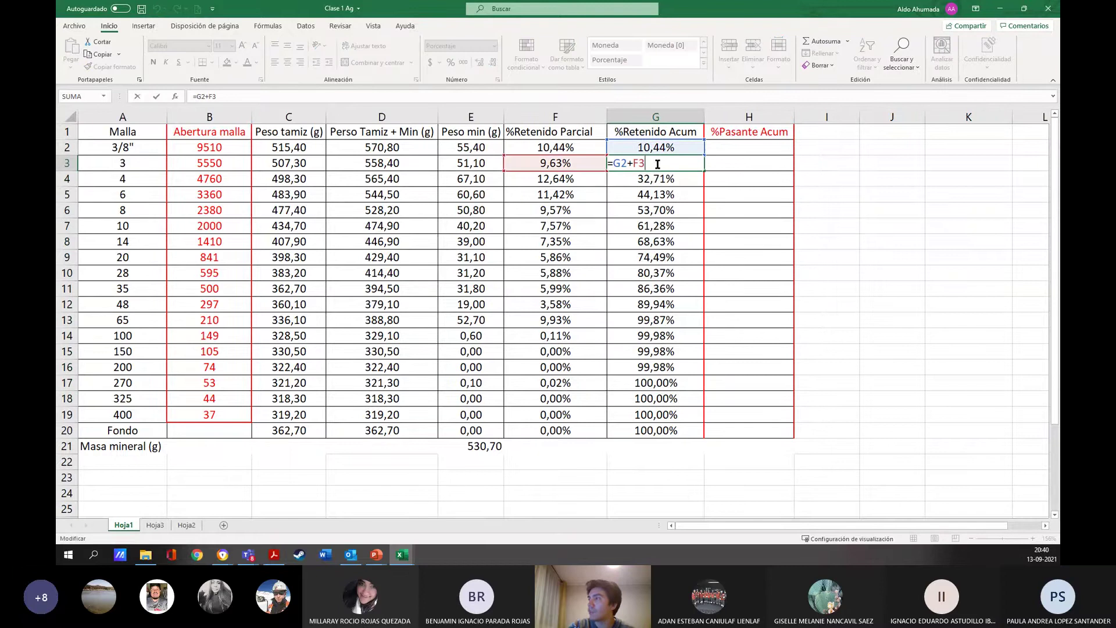
{"action": "left_click", "coordinate": [660, 154]}
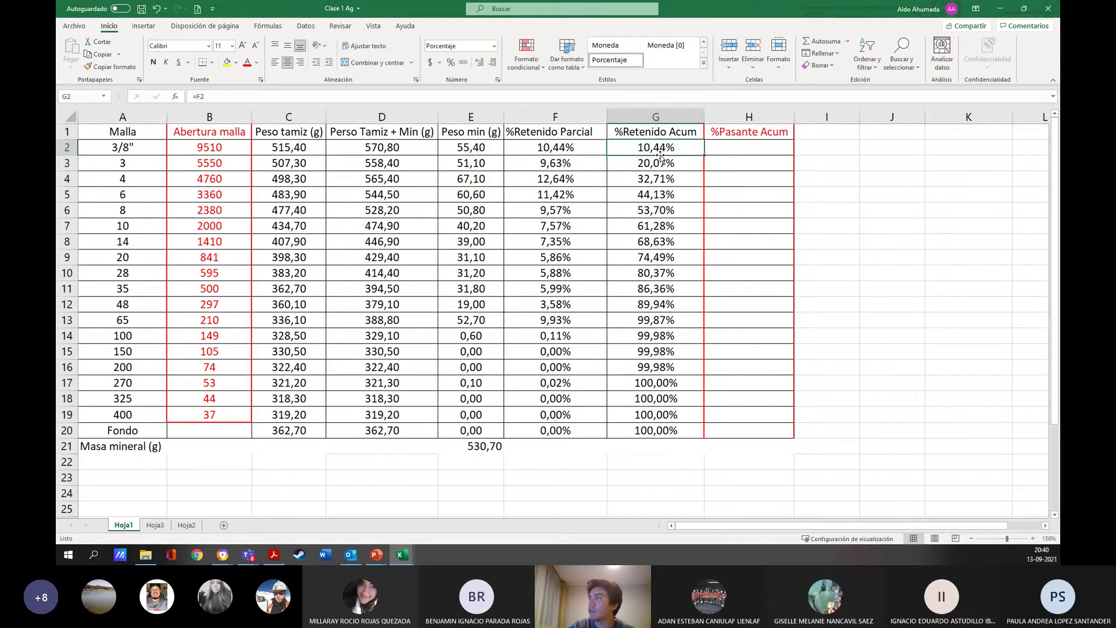
{"action": "left_click", "coordinate": [661, 164]}
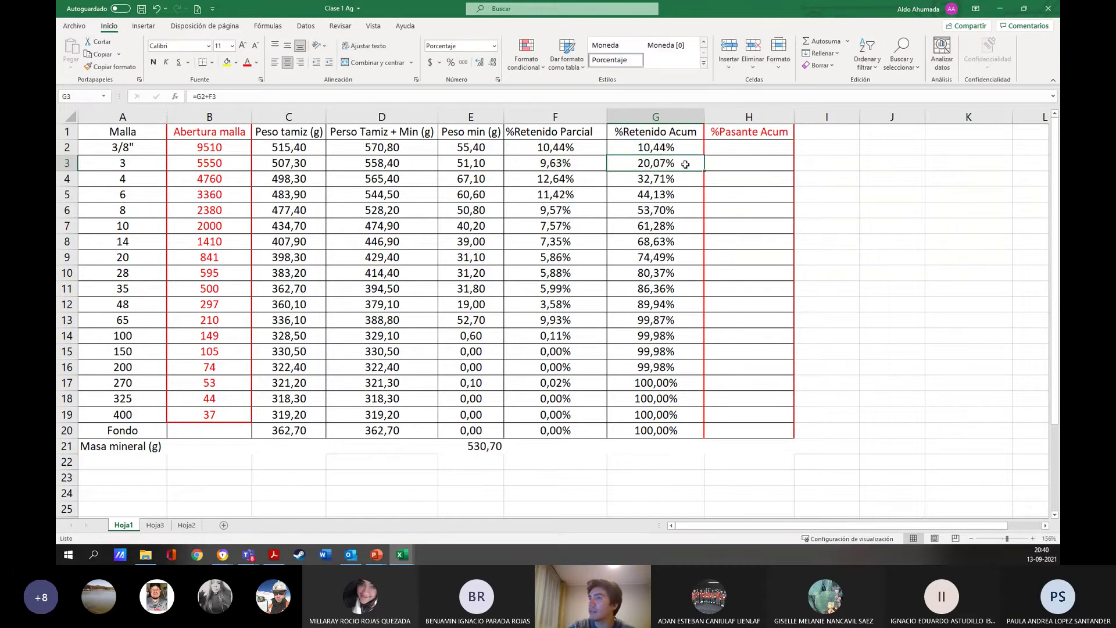
{"action": "double_click", "coordinate": [685, 164]}
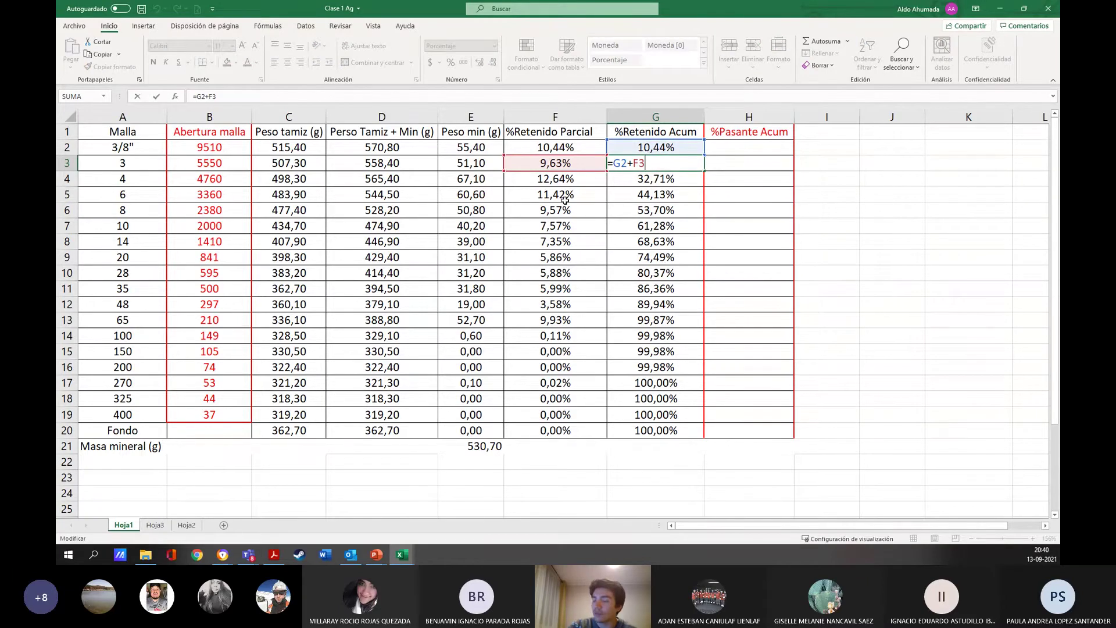
{"action": "key", "text": "Return"}
{"action": "left_click_drag", "start_coordinate": [557, 148], "coordinate": [575, 434]}
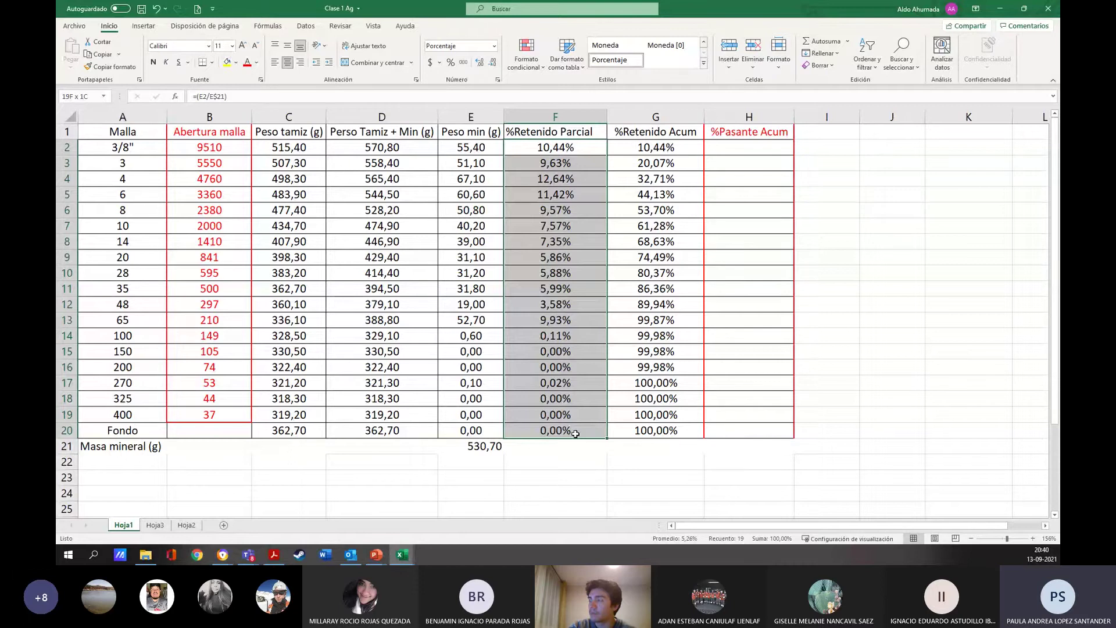
Review the Peso min, %Retenido Parcial and %Retenido Acum value ranges.
{"action": "left_click_drag", "start_coordinate": [555, 147], "coordinate": [570, 434]}
{"action": "left_click_drag", "start_coordinate": [483, 147], "coordinate": [490, 429]}
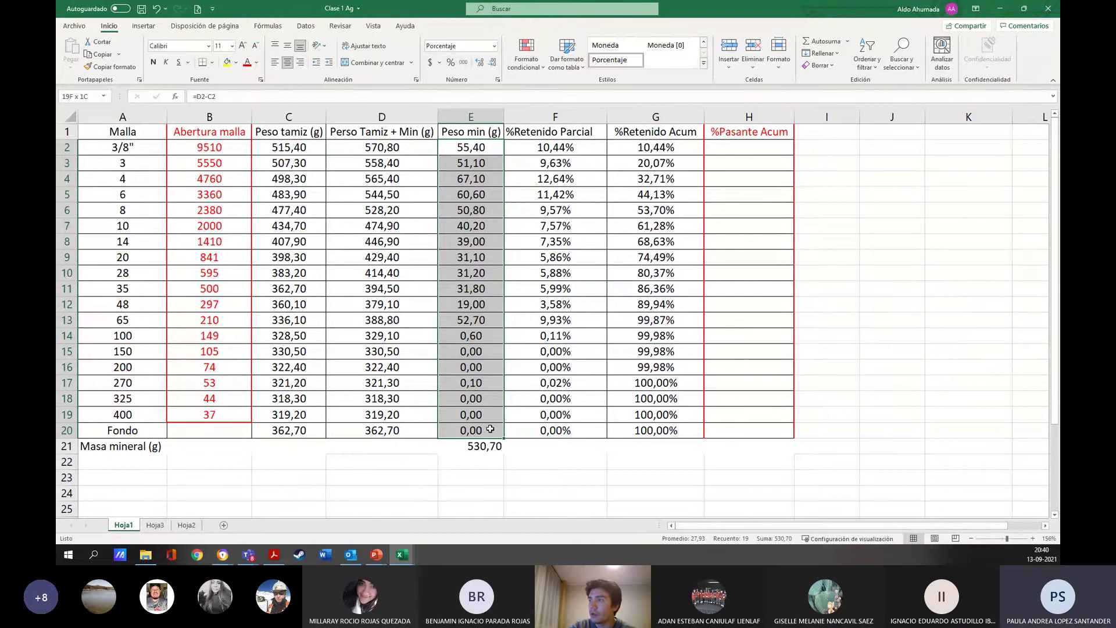
{"action": "left_click_drag", "start_coordinate": [490, 429], "coordinate": [490, 429]}
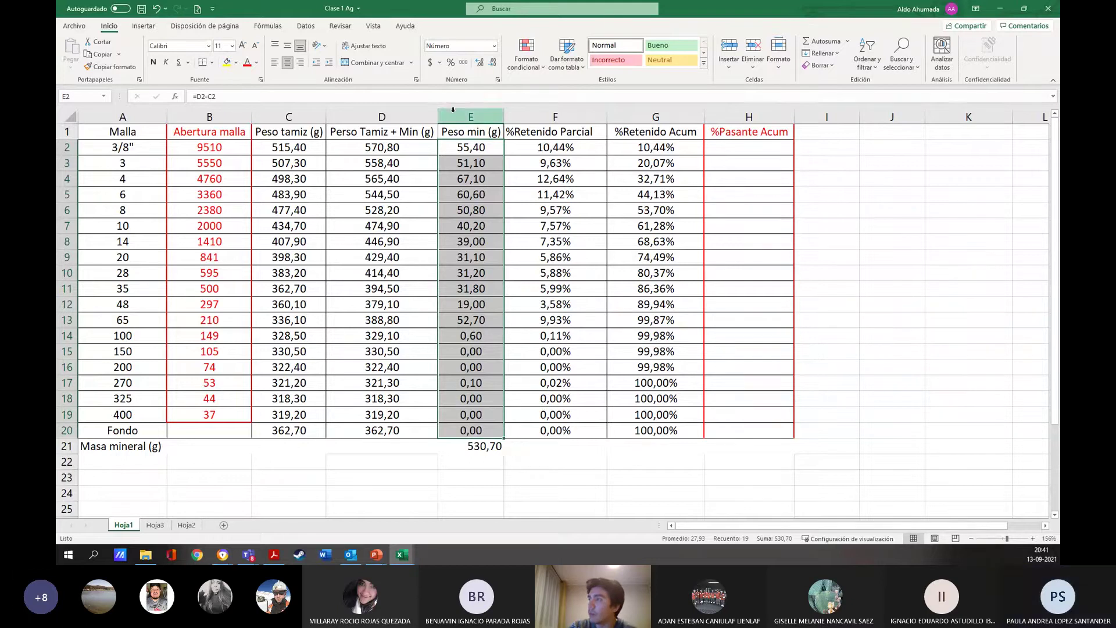
{"action": "left_click_drag", "start_coordinate": [490, 150], "coordinate": [483, 431]}
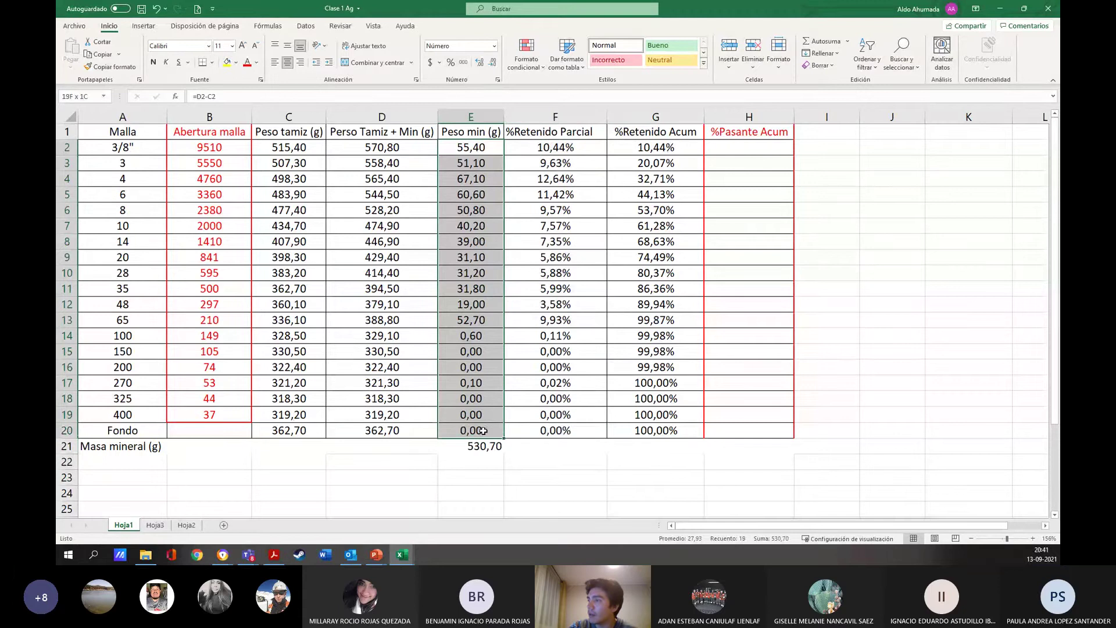
{"action": "left_click_drag", "start_coordinate": [575, 148], "coordinate": [581, 430]}
{"action": "left_click_drag", "start_coordinate": [656, 148], "coordinate": [673, 433]}
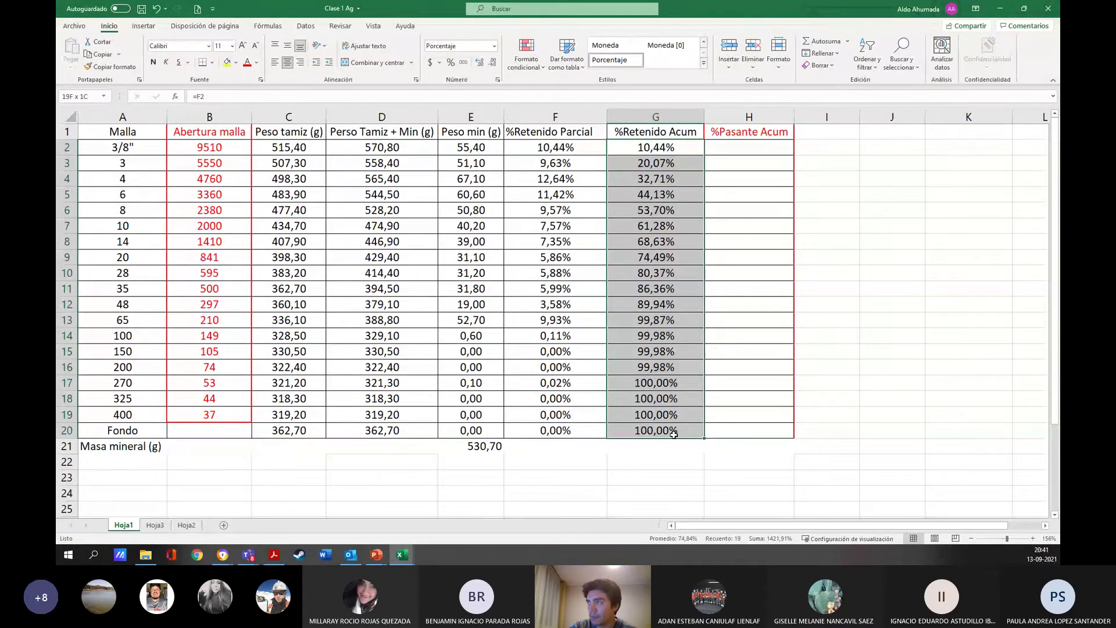
{"action": "left_click", "coordinate": [639, 150]}
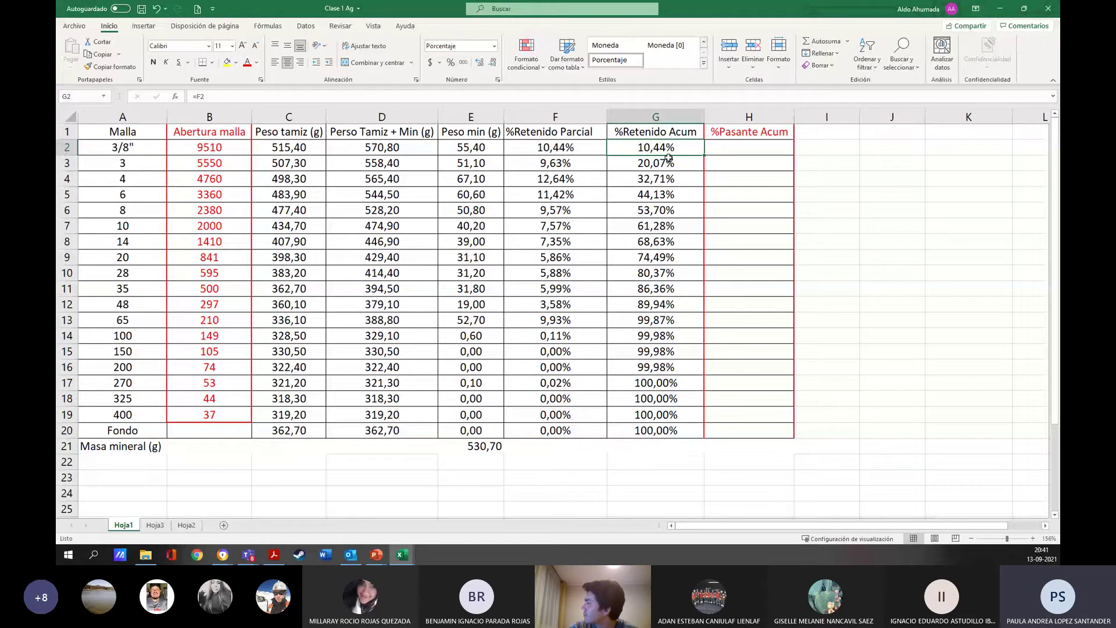
Set G4 to =G3+F4, giving 32,71%, and fill it down to G20.
{"action": "left_click", "coordinate": [674, 164]}
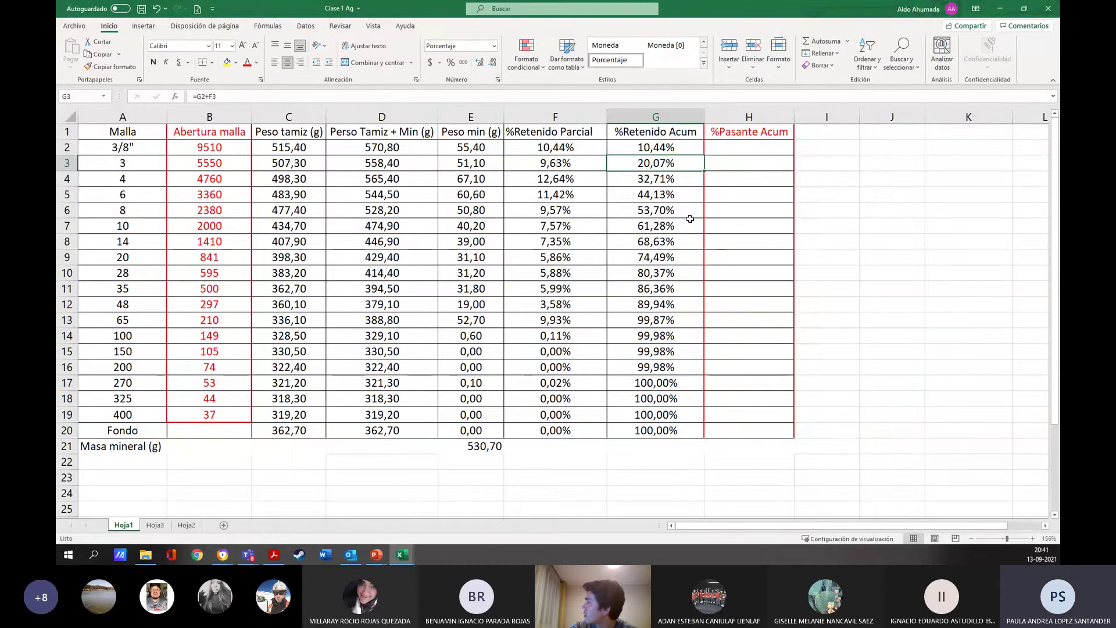
{"action": "left_click", "coordinate": [675, 182]}
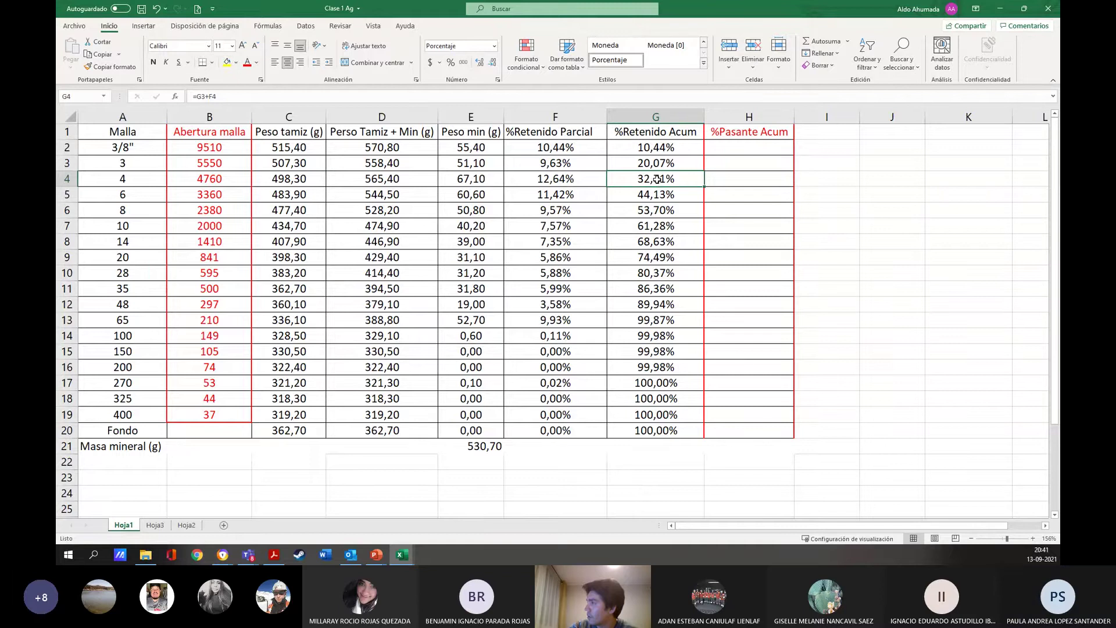
{"action": "double_click", "coordinate": [659, 179]}
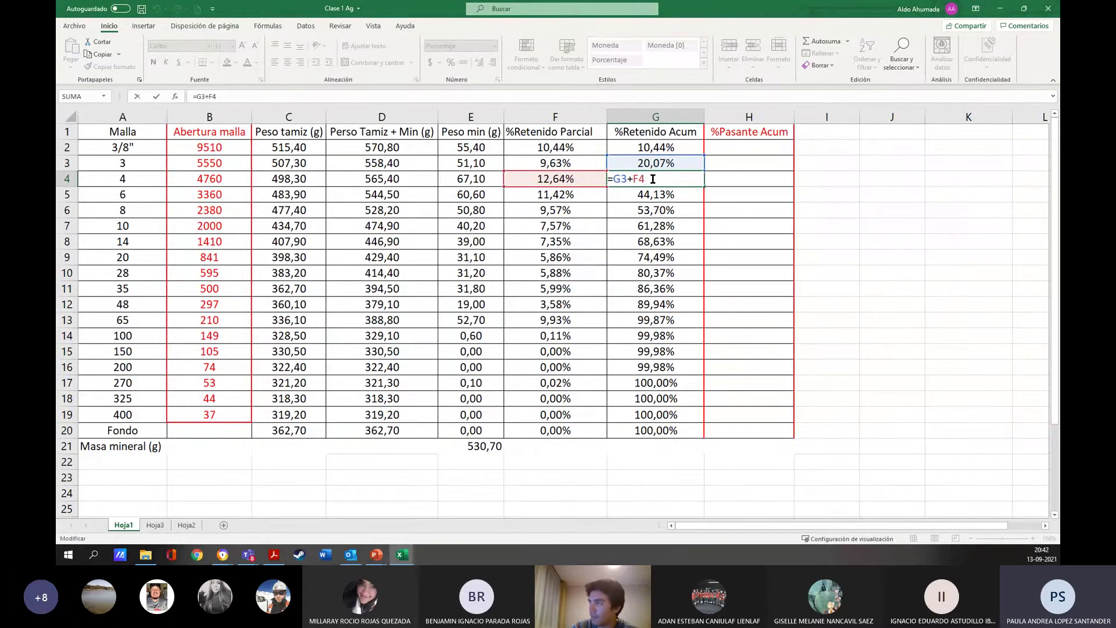
{"action": "key", "text": "ctrl+Return"}
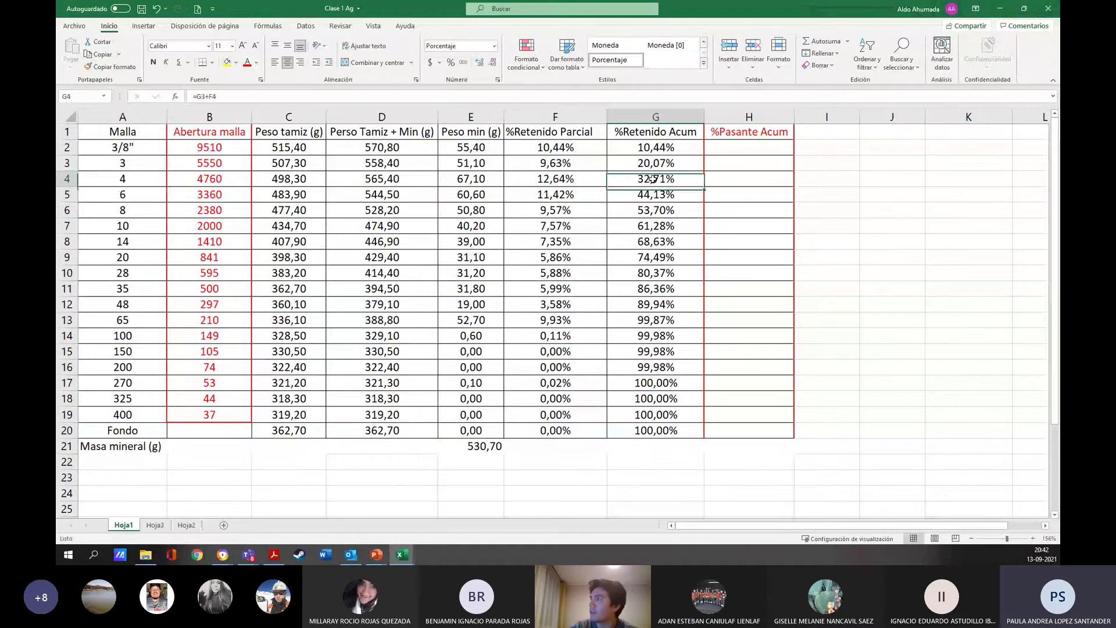
{"action": "left_click_drag", "start_coordinate": [703, 187], "coordinate": [705, 434]}
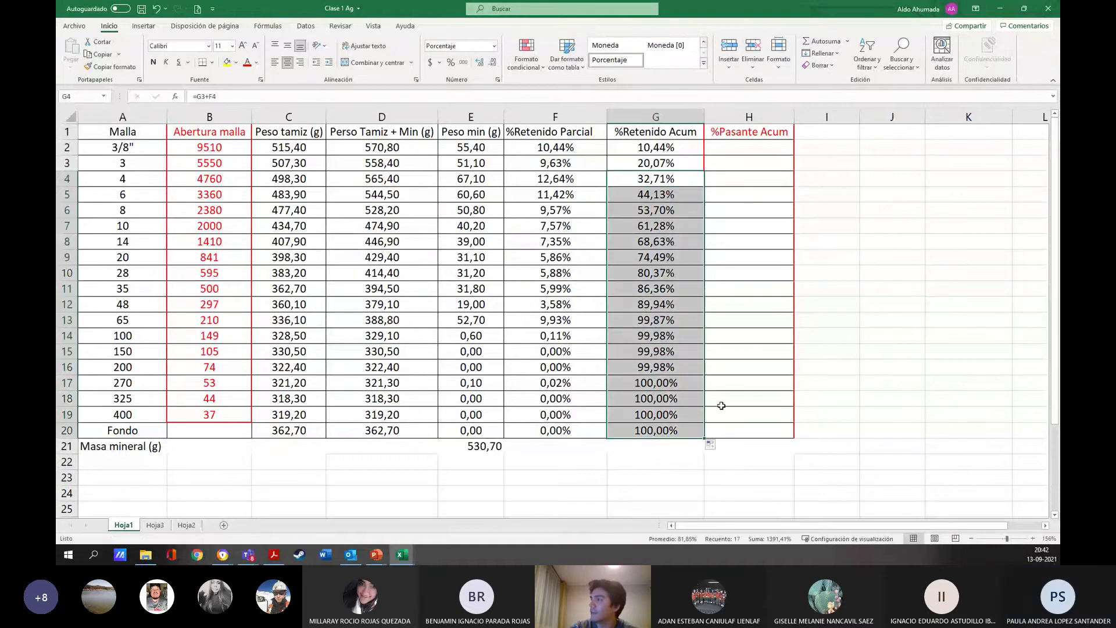
{"action": "left_click", "coordinate": [759, 149]}
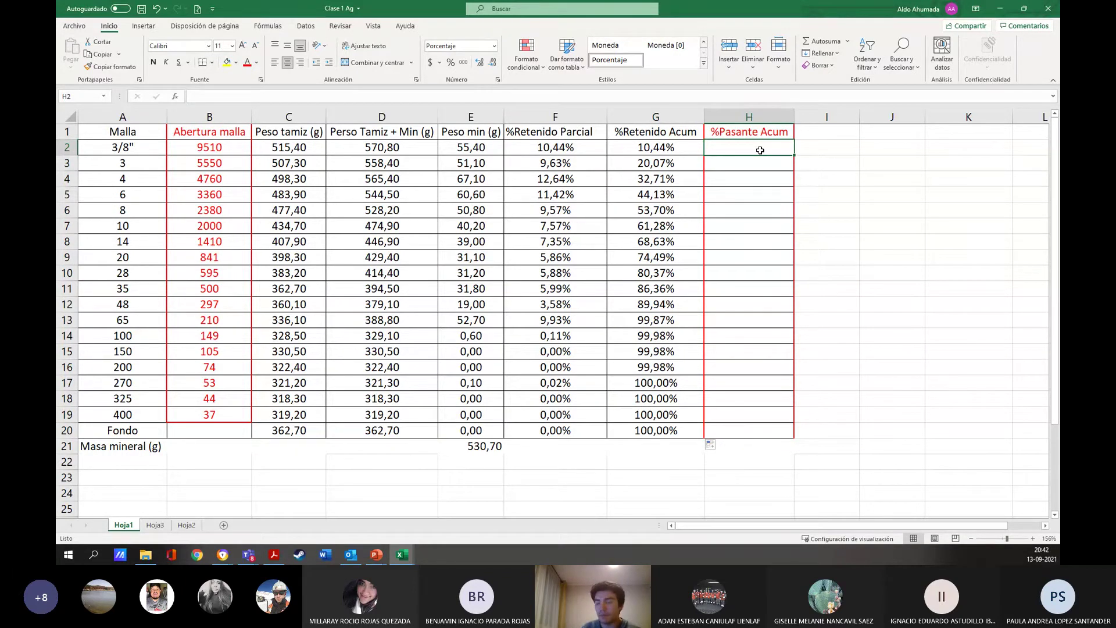
Start an entry in H2, then cancel it.
{"action": "scroll", "coordinate": [444, 481], "scroll_direction": "down", "scroll_amount": 2}
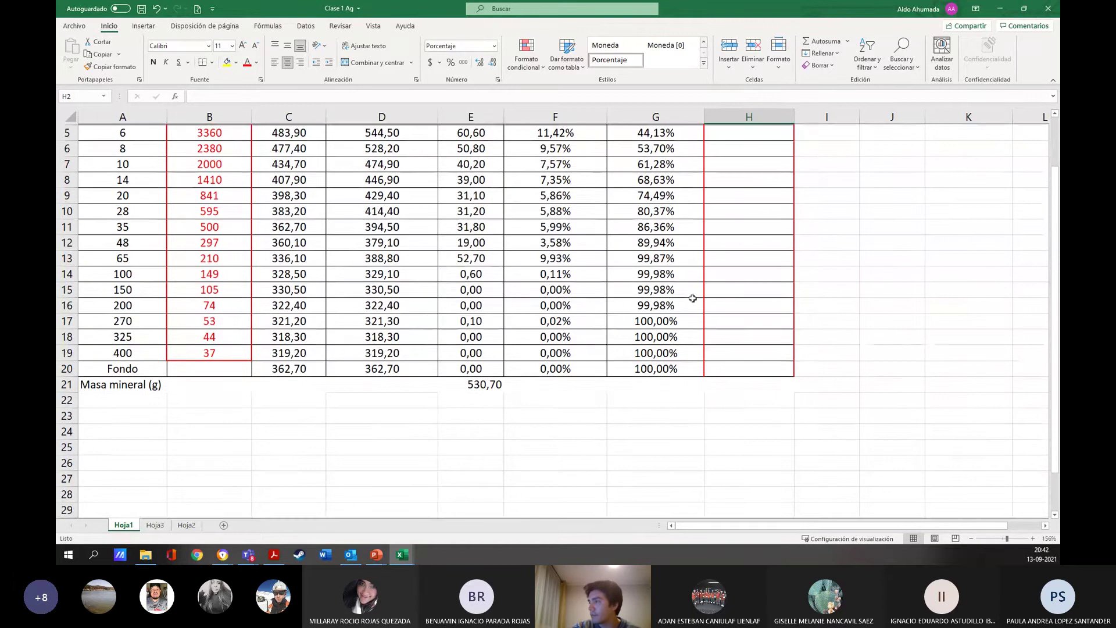
{"action": "scroll", "coordinate": [665, 349], "scroll_direction": "up", "scroll_amount": 1}
{"action": "scroll", "coordinate": [663, 345], "scroll_direction": "up", "scroll_amount": 1}
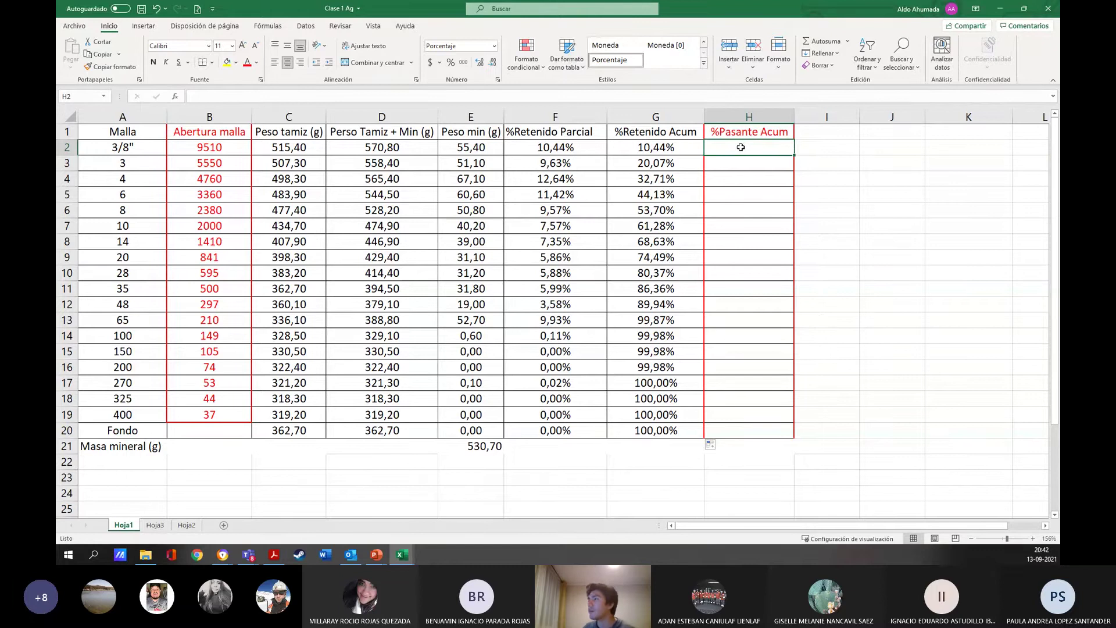
{"action": "type", "text": "="}
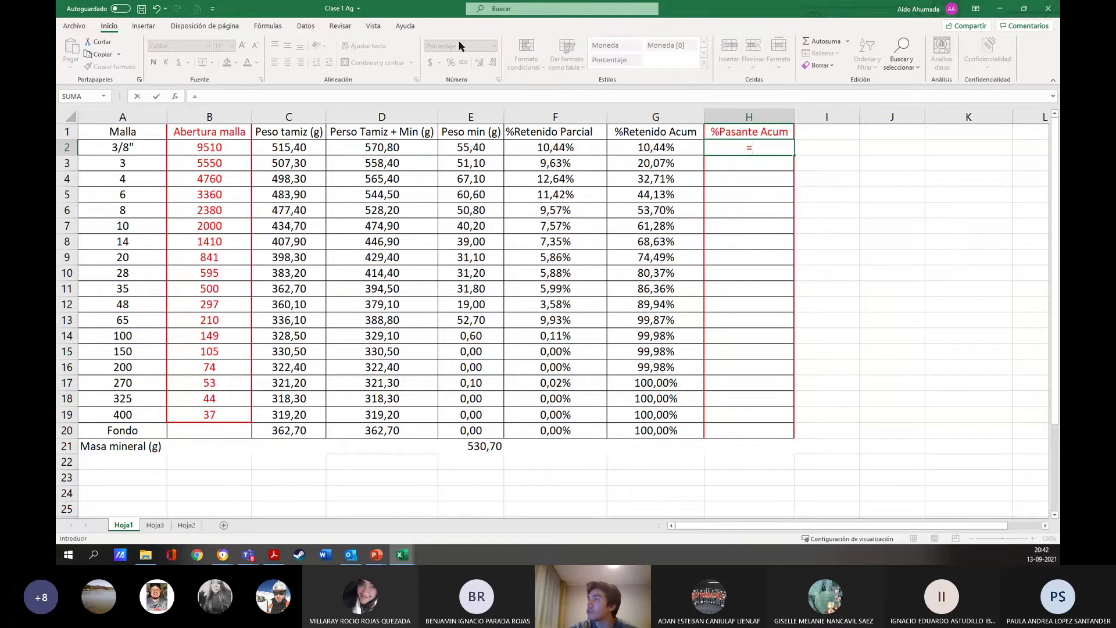
{"action": "key", "text": "Escape"}
Review the partial and cumulative percentage columns, then begin =1- in H2.
{"action": "left_click_drag", "start_coordinate": [575, 151], "coordinate": [663, 433]}
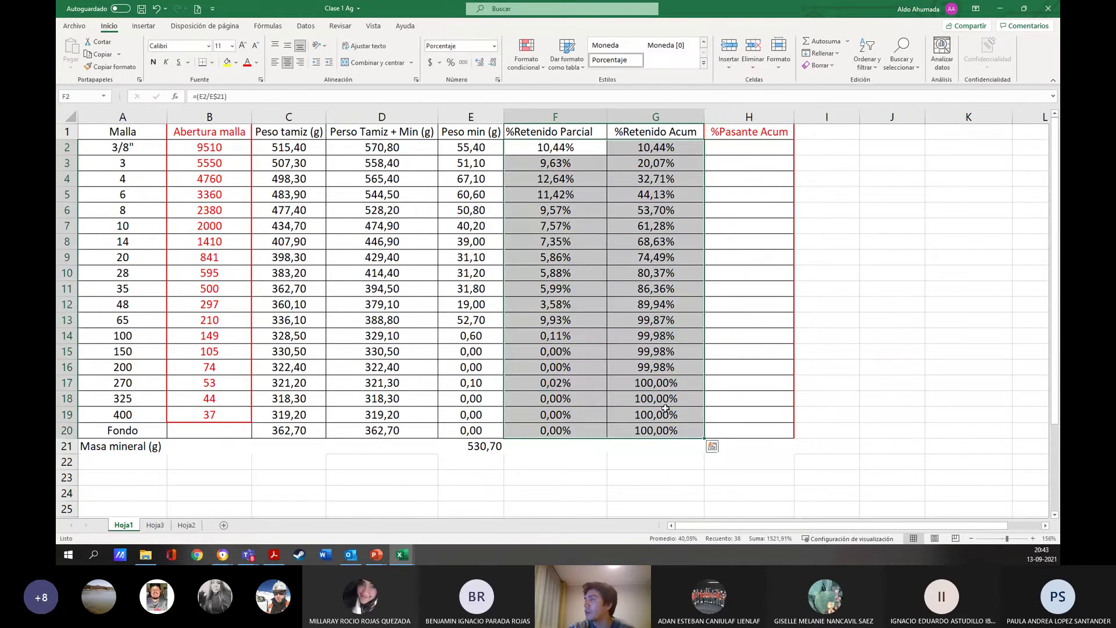
{"action": "left_click_drag", "start_coordinate": [661, 148], "coordinate": [579, 415]}
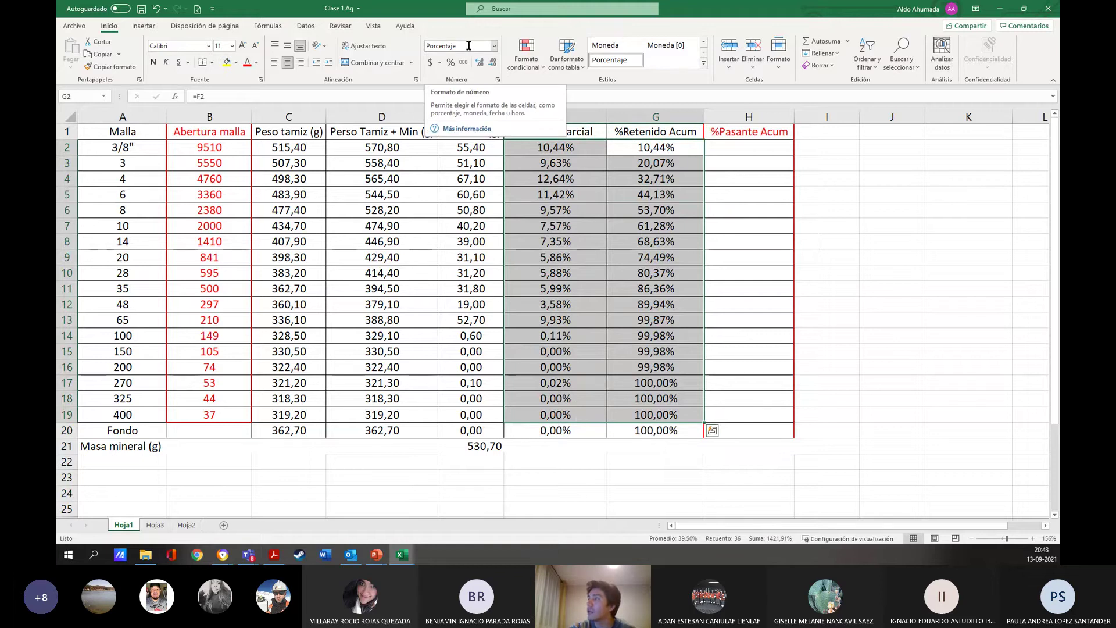
{"action": "left_click", "coordinate": [767, 146]}
{"action": "type", "text": "="}
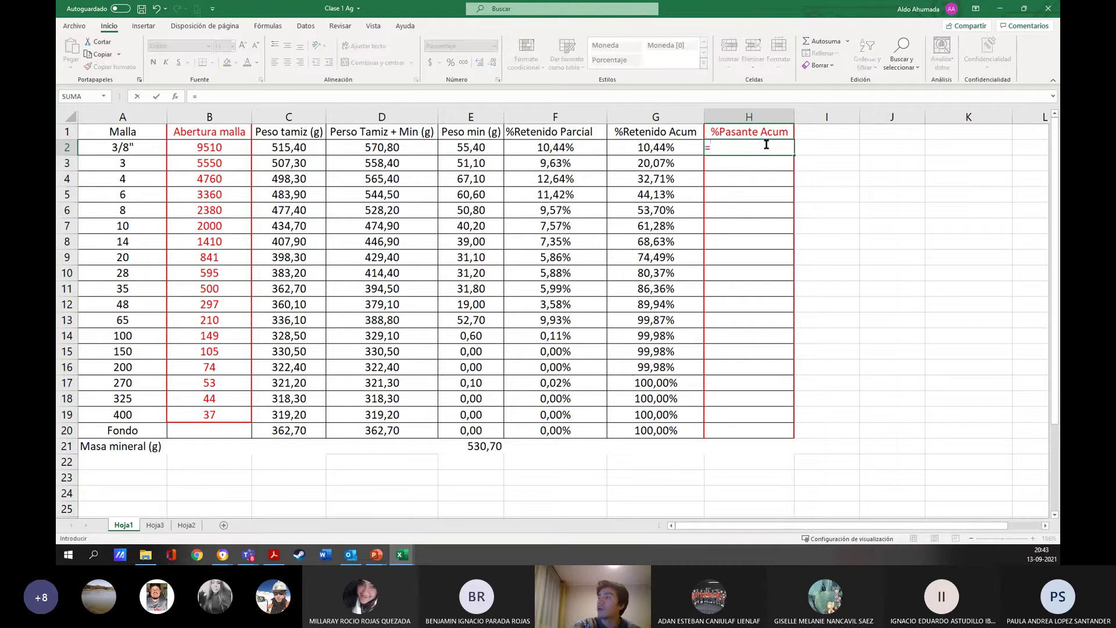
{"action": "type", "text": "1-"}
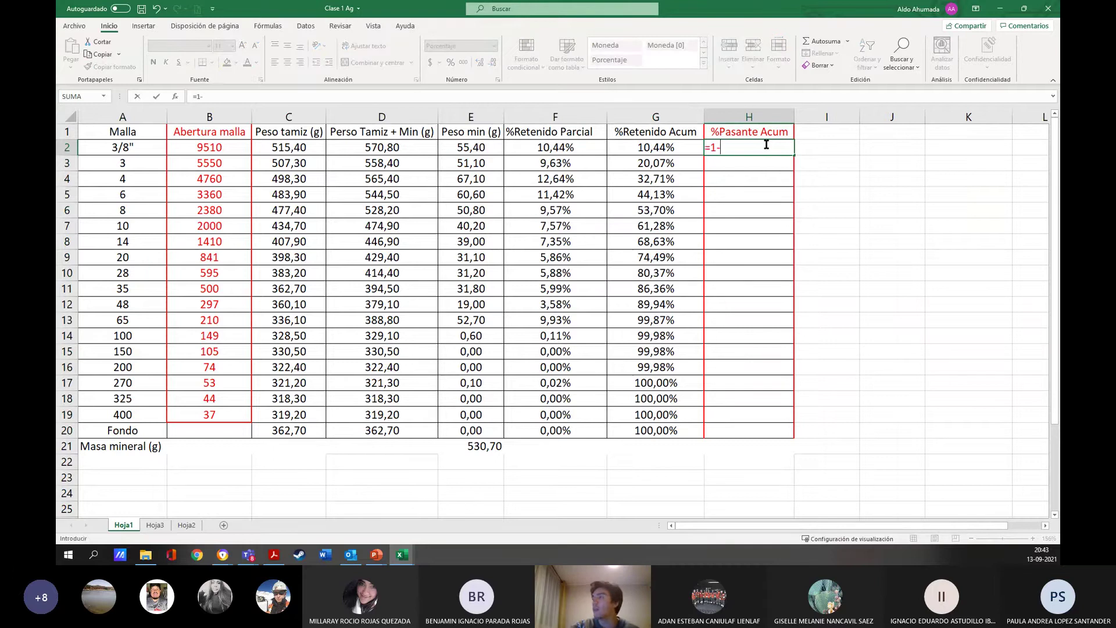
Enter =1-G2 in H2, fill it to H20, and show two decimals.
{"action": "key", "text": "Left"}
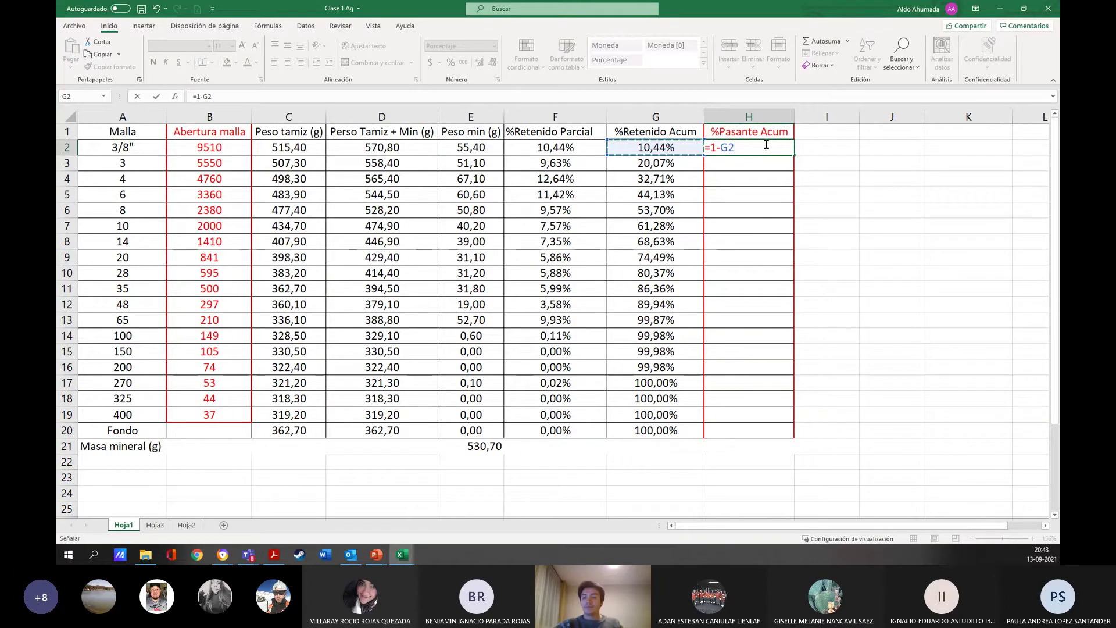
{"action": "key", "text": "Return"}
{"action": "left_click", "coordinate": [767, 146]}
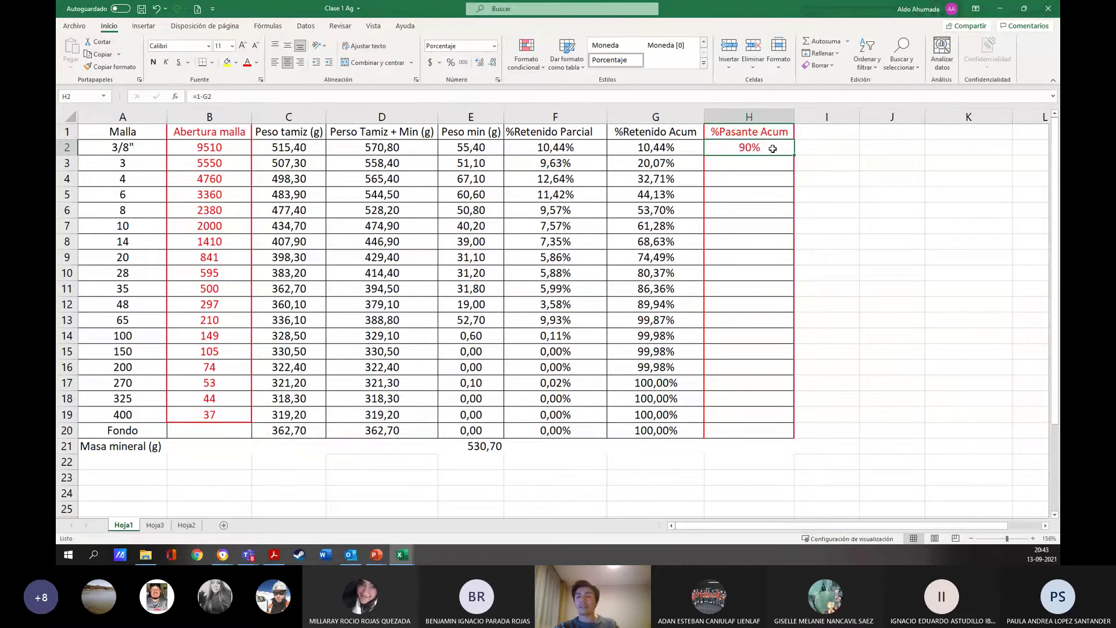
{"action": "left_click_drag", "start_coordinate": [791, 156], "coordinate": [780, 432]}
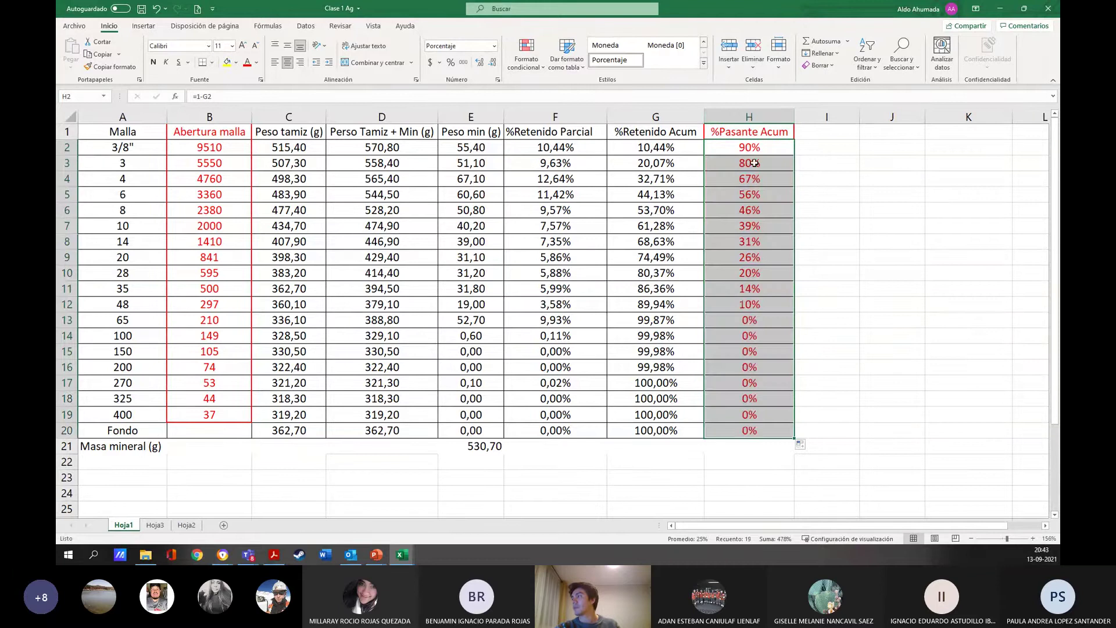
{"action": "left_click", "coordinate": [479, 63]}
{"action": "left_click", "coordinate": [479, 63]}
Verify H2's =1-G2 formula and refill it down to H20.
{"action": "mouse_move", "coordinate": [749, 148]}
{"action": "left_mouse_down"}
{"action": "mouse_move", "coordinate": [759, 434]}
{"action": "mouse_move", "coordinate": [665, 436]}
{"action": "mouse_move", "coordinate": [701, 414]}
{"action": "mouse_move", "coordinate": [744, 318]}
{"action": "mouse_move", "coordinate": [715, 155]}
{"action": "mouse_move", "coordinate": [738, 144]}
{"action": "left_mouse_up"}
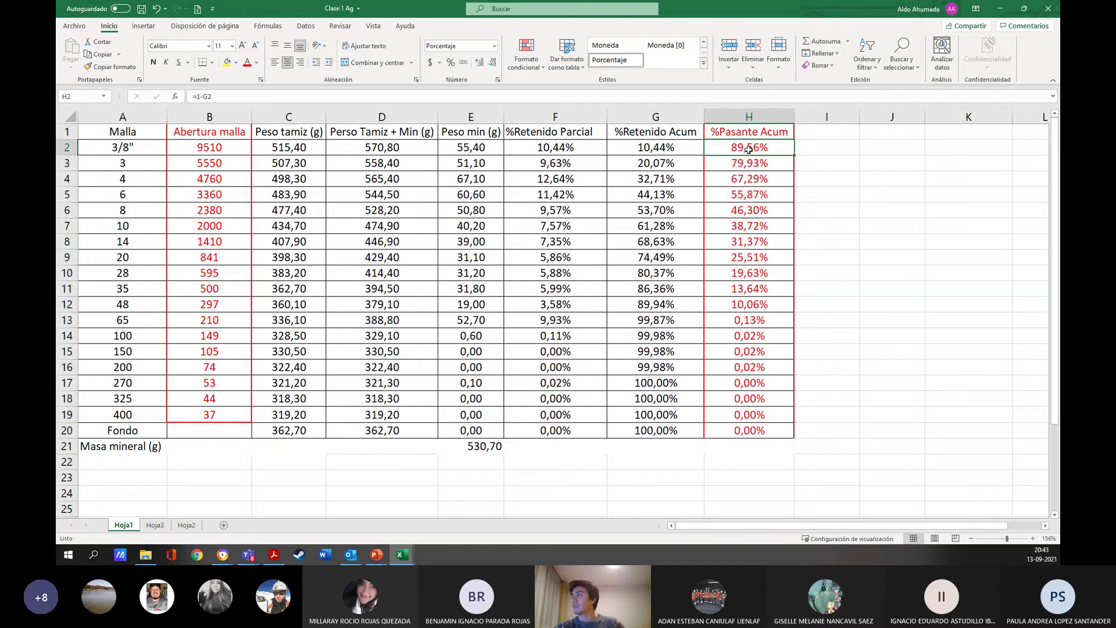
{"action": "double_click", "coordinate": [749, 150]}
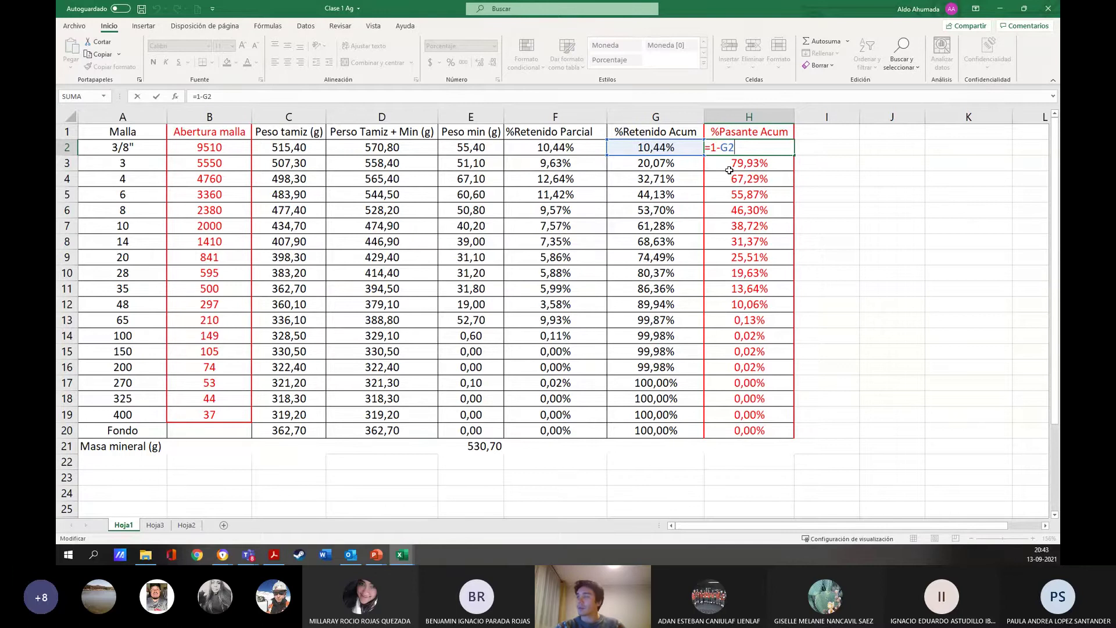
{"action": "key", "text": "Return"}
{"action": "left_click", "coordinate": [755, 148]}
{"action": "left_click_drag", "start_coordinate": [794, 154], "coordinate": [787, 436]}
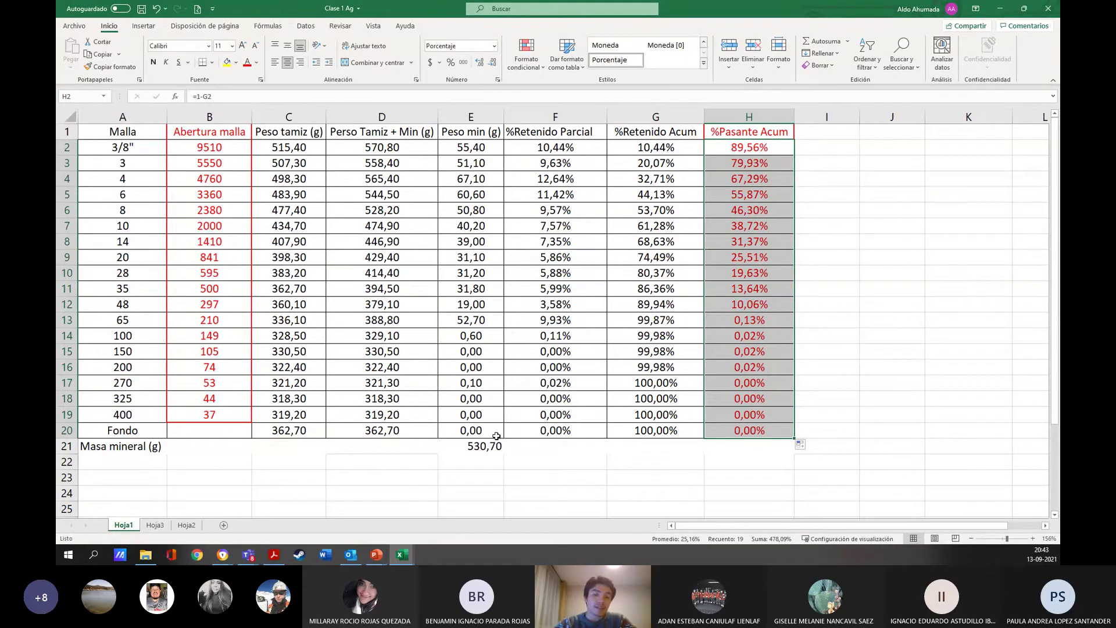
{"action": "left_click_drag", "start_coordinate": [743, 129], "coordinate": [739, 433]}
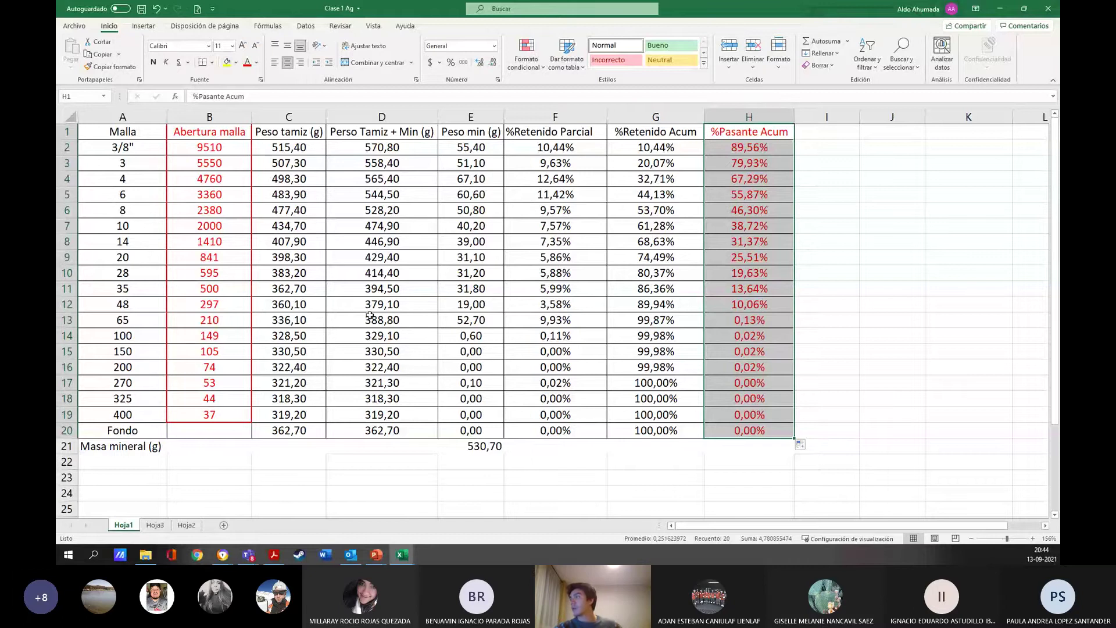
{"action": "left_click", "coordinate": [811, 133]}
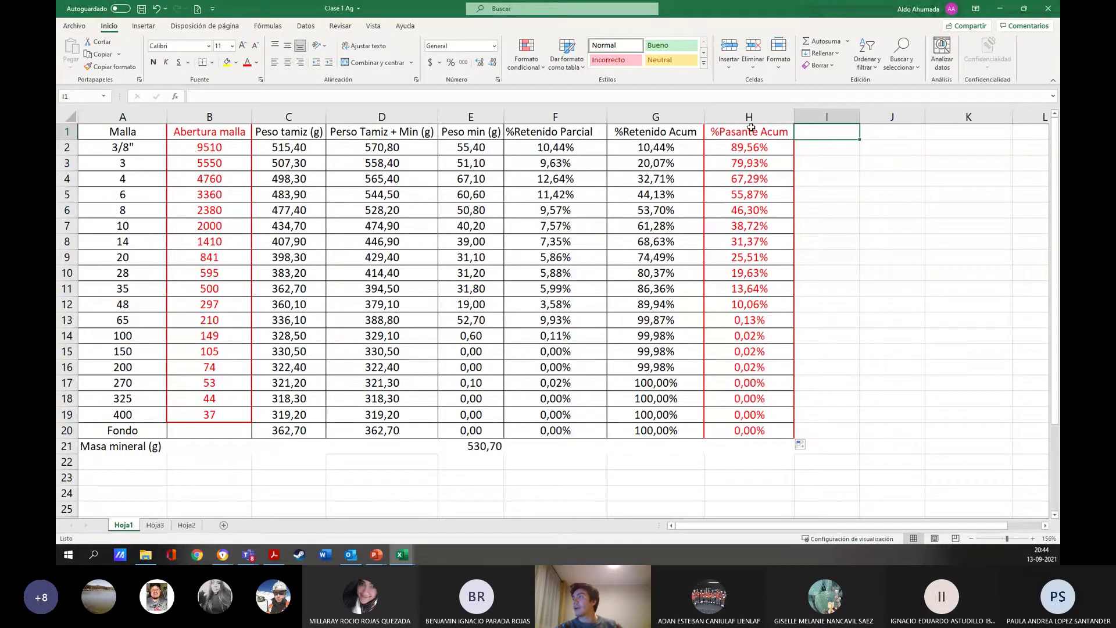
{"action": "left_click_drag", "start_coordinate": [750, 129], "coordinate": [748, 429]}
{"action": "left_click_drag", "start_coordinate": [211, 135], "coordinate": [209, 401]}
{"action": "left_click_drag", "start_coordinate": [745, 134], "coordinate": [749, 433]}
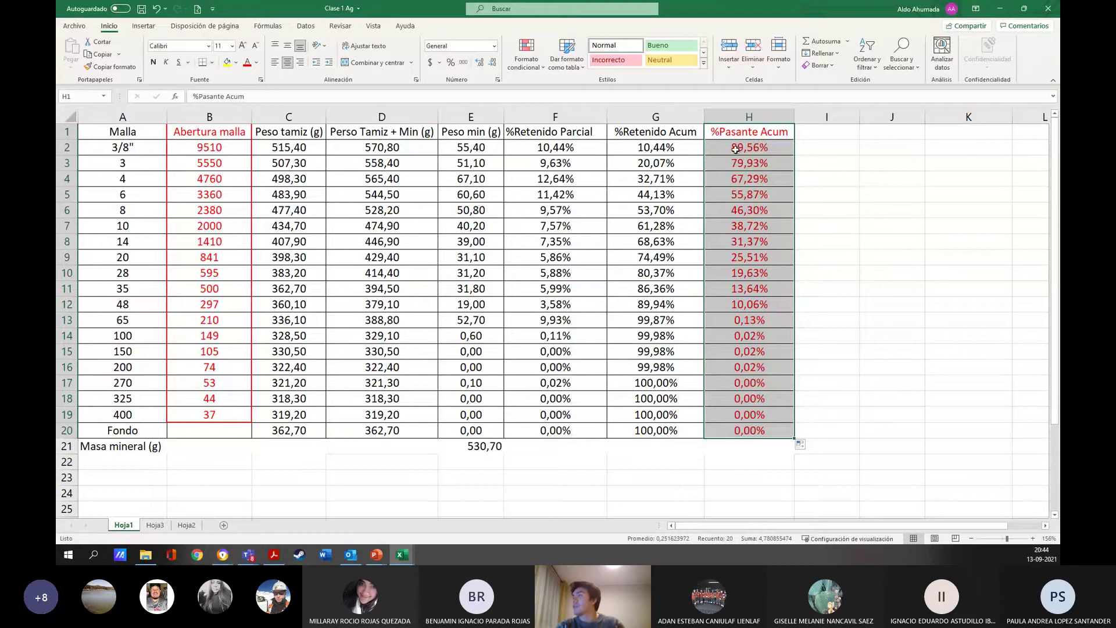
{"action": "left_click", "coordinate": [744, 149]}
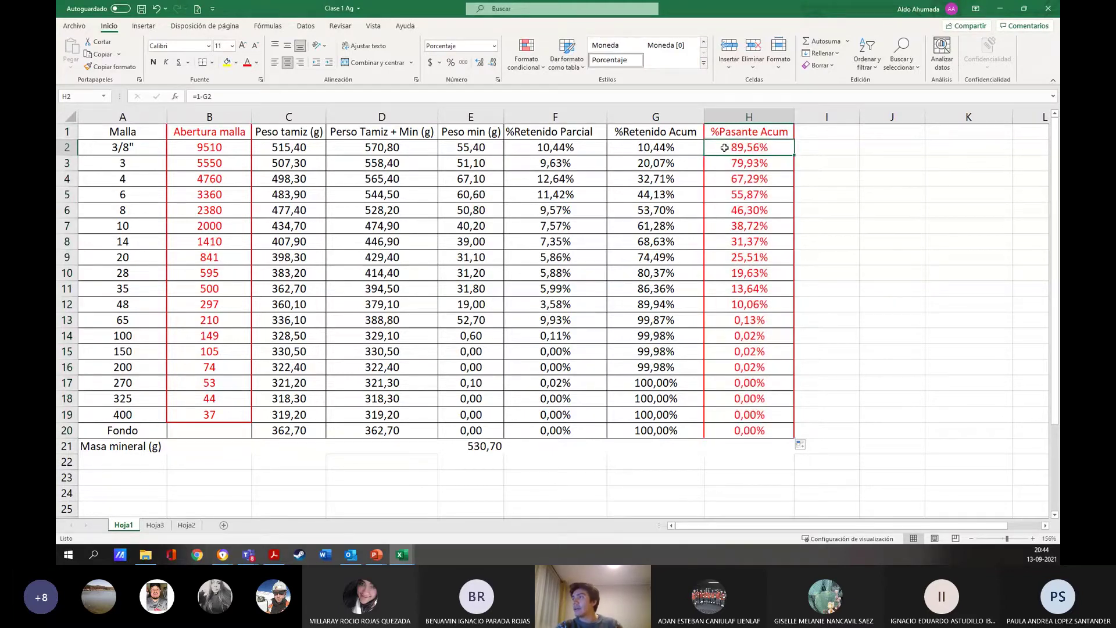
{"action": "left_click", "coordinate": [599, 151]}
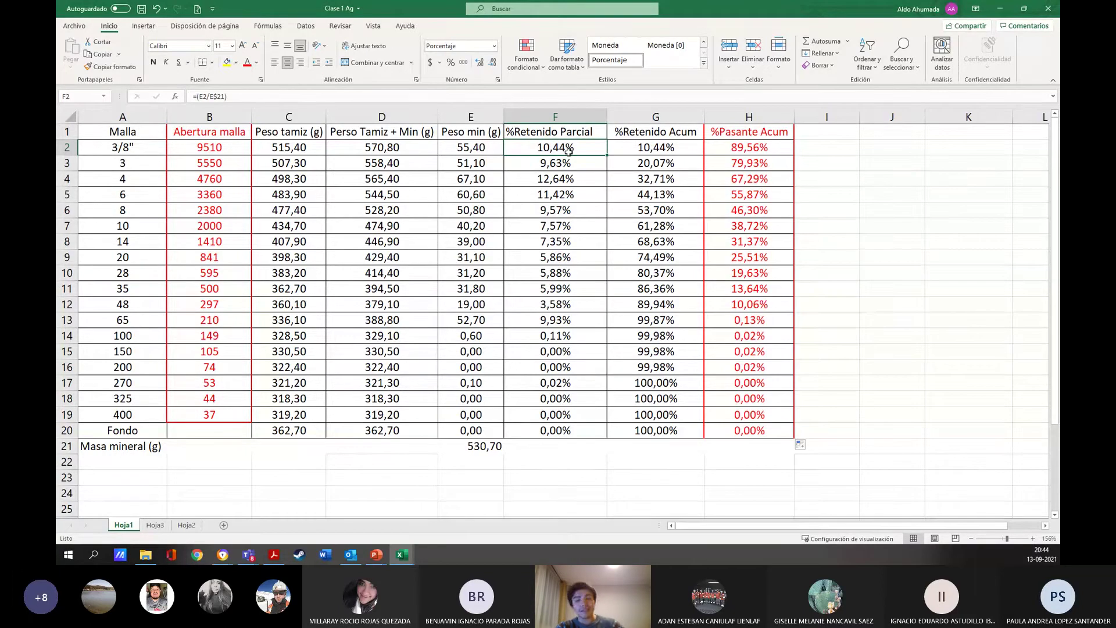
{"action": "left_click", "coordinate": [463, 450]}
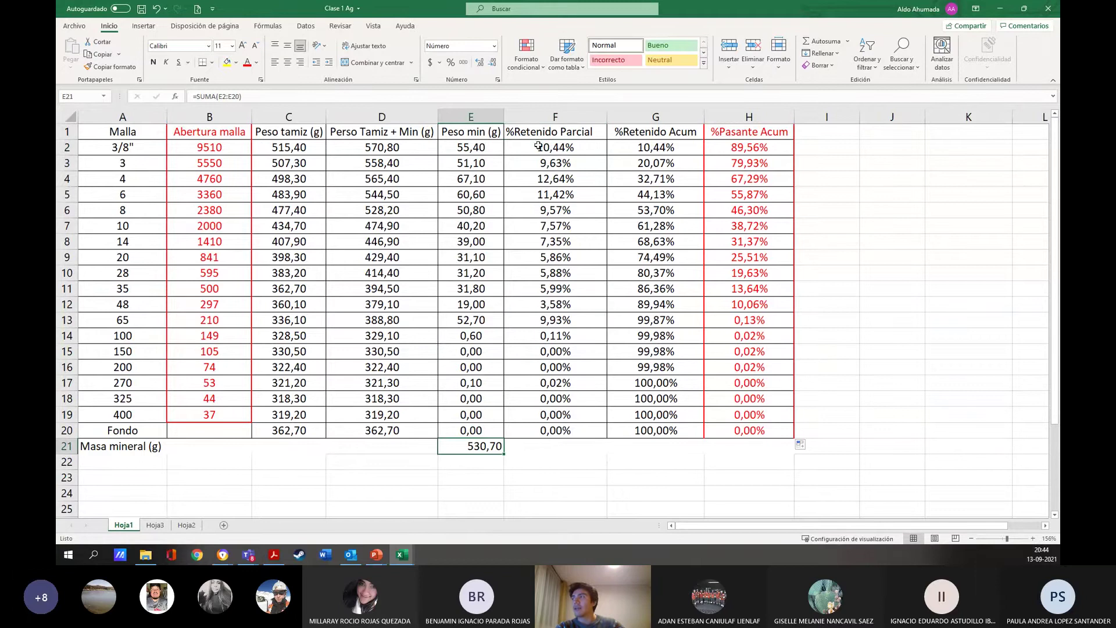
{"action": "left_click", "coordinate": [538, 148]}
{"action": "left_click", "coordinate": [218, 150]}
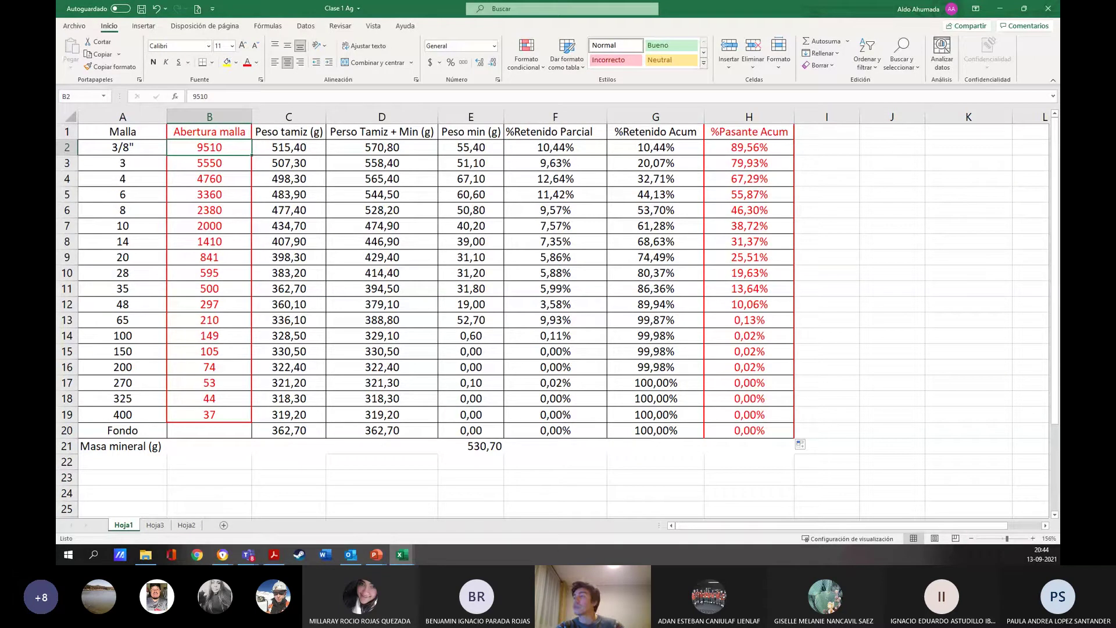
{"action": "left_click", "coordinate": [553, 143]}
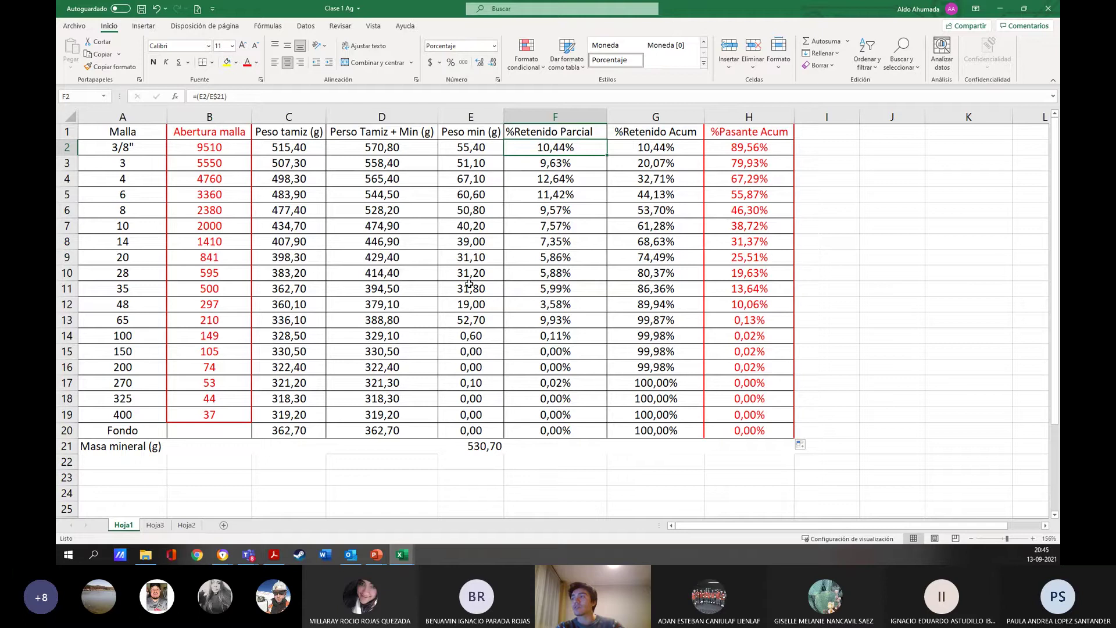
{"action": "left_click", "coordinate": [221, 148]}
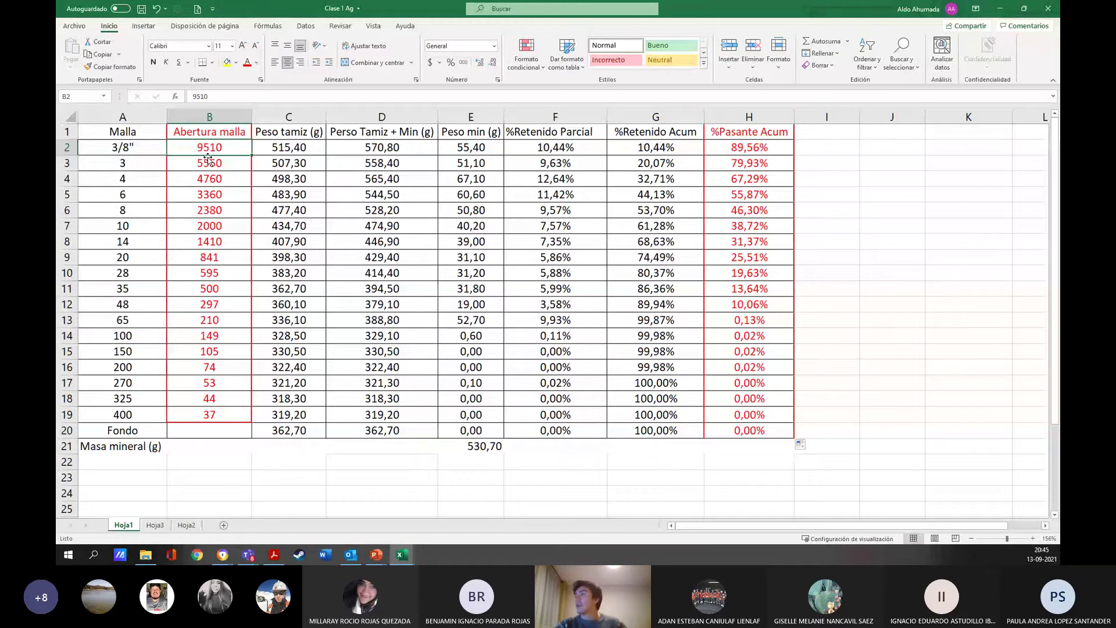
{"action": "left_click", "coordinate": [567, 152]}
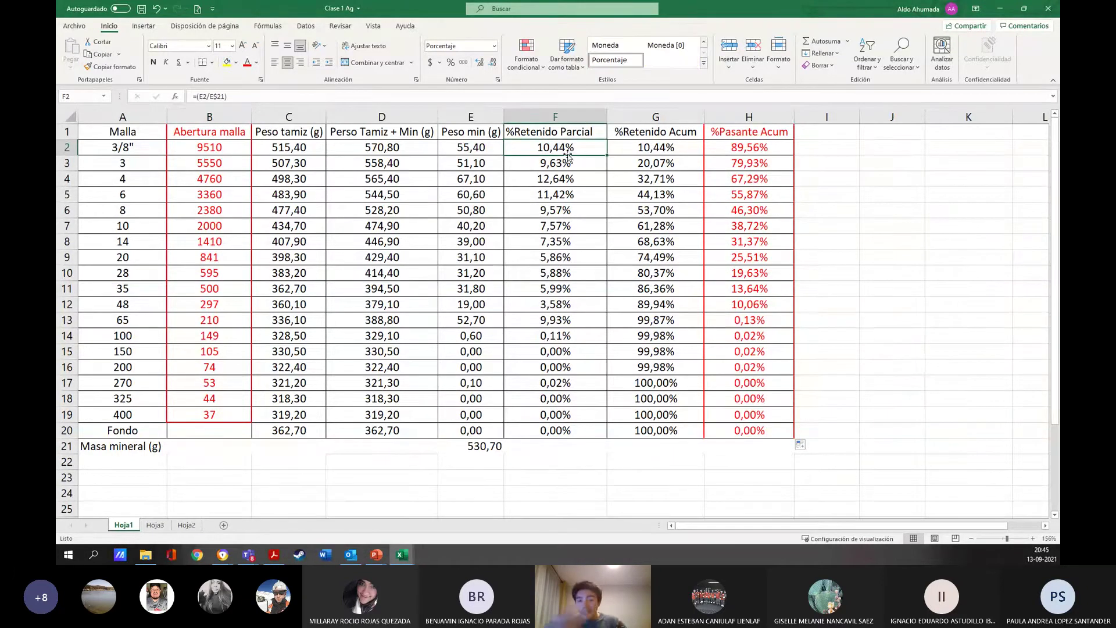
{"action": "left_click_drag", "start_coordinate": [568, 155], "coordinate": [556, 335]}
{"action": "left_click", "coordinate": [553, 155]}
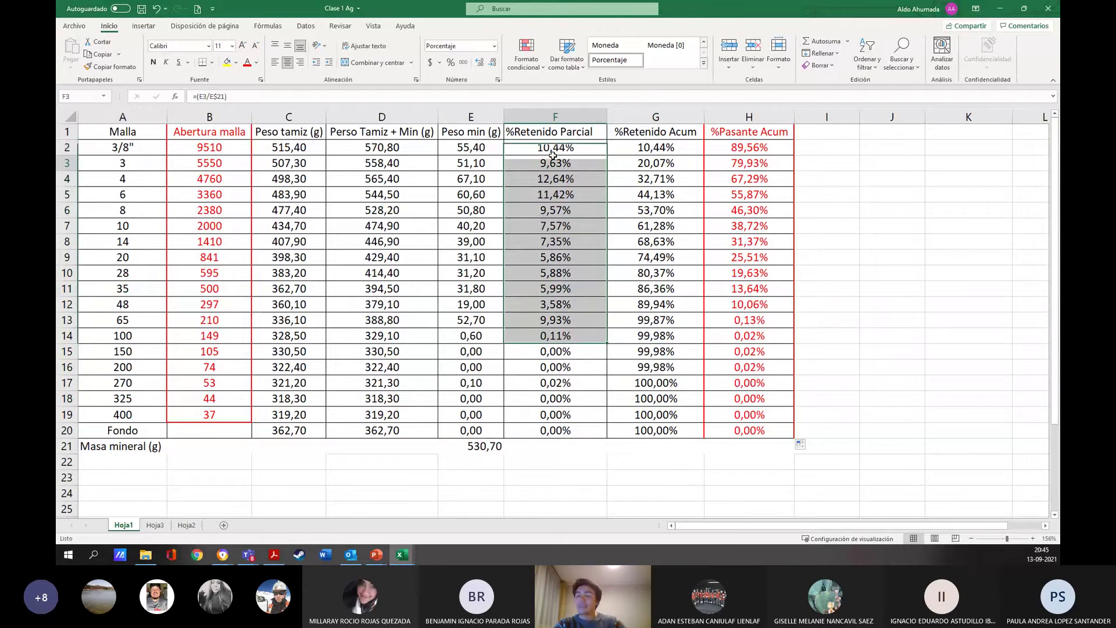
{"action": "left_click", "coordinate": [557, 147]}
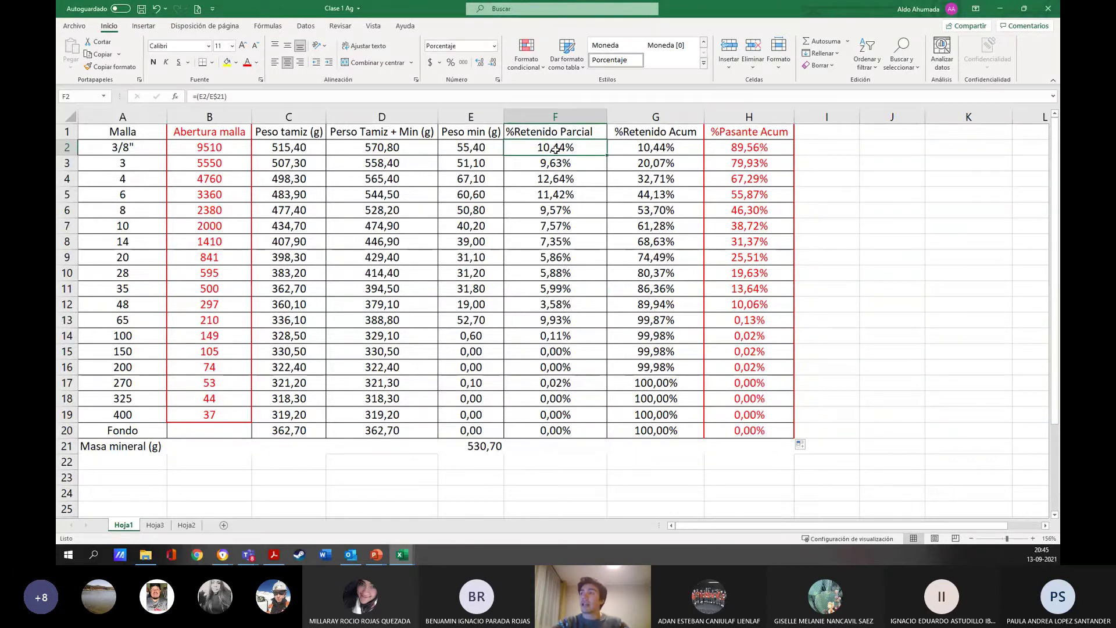
{"action": "left_click", "coordinate": [194, 150]}
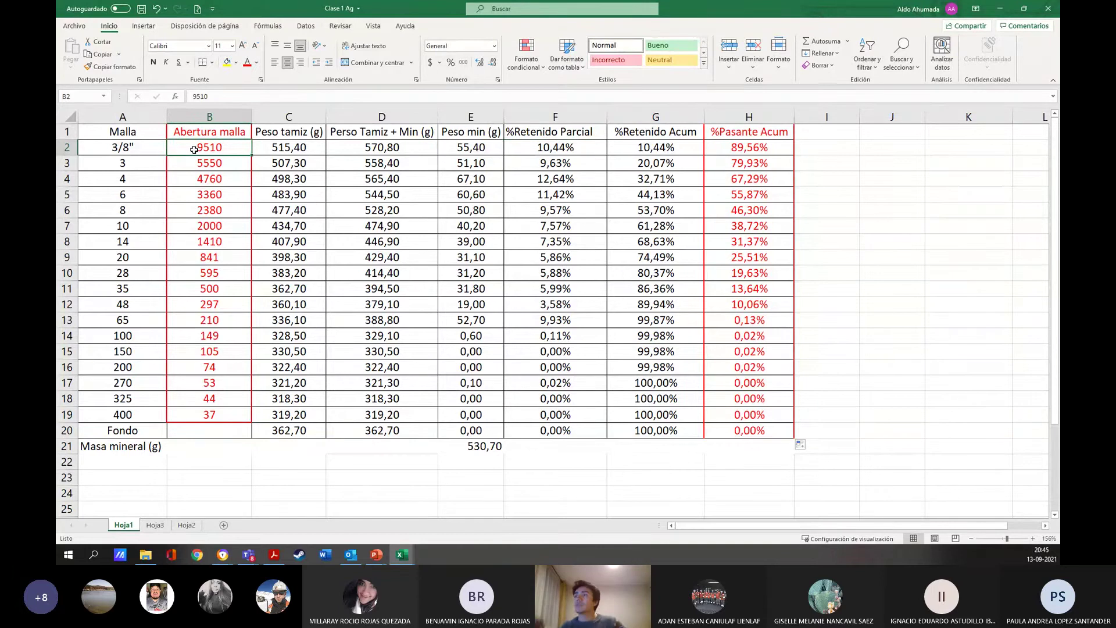
{"action": "left_click", "coordinate": [565, 147]}
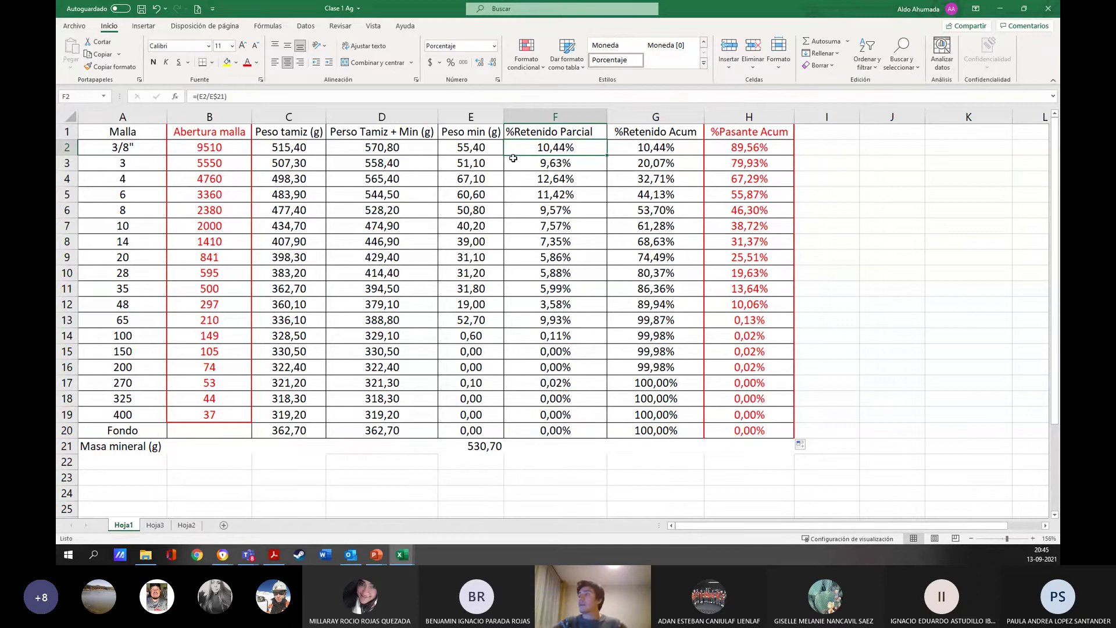
{"action": "left_click", "coordinate": [560, 168]}
{"action": "key", "text": "Down"}
{"action": "key", "text": "Down"}
{"action": "key", "text": "Down"}
{"action": "key", "text": "Down"}
{"action": "key", "text": "Down"}
{"action": "key", "text": "Down"}
{"action": "key", "text": "Down"}
{"action": "key", "text": "Down"}
{"action": "key", "text": "Down"}
{"action": "key", "text": "Down"}
{"action": "key", "text": "Down"}
{"action": "key", "text": "Down"}
{"action": "key", "text": "Down"}
{"action": "key", "text": "Down"}
{"action": "key", "text": "Down"}
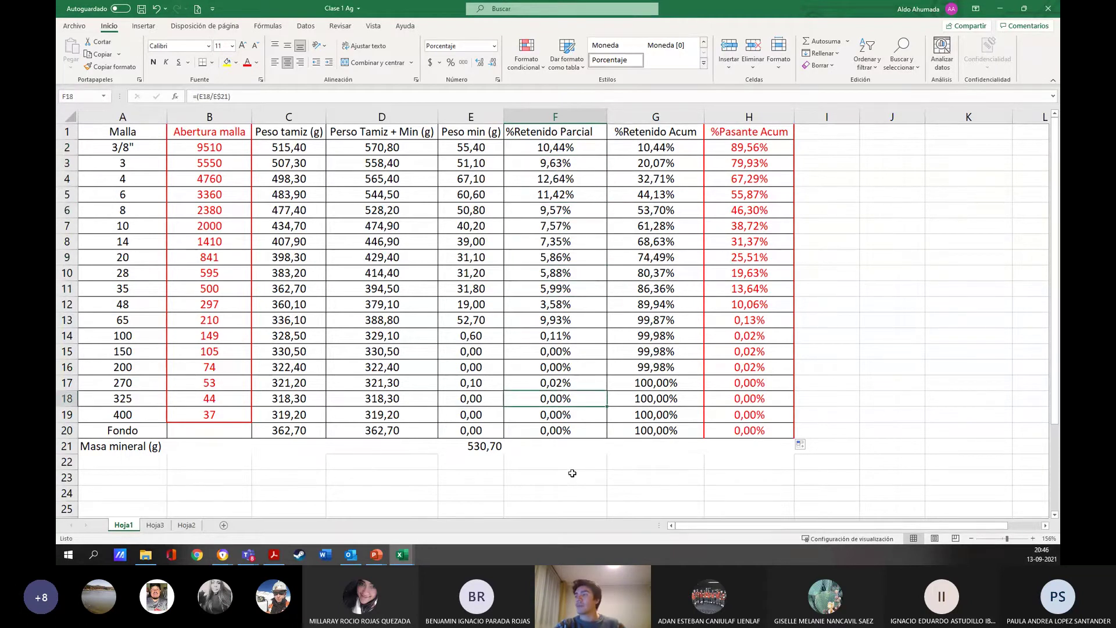
{"action": "left_click_drag", "start_coordinate": [569, 401], "coordinate": [207, 400]}
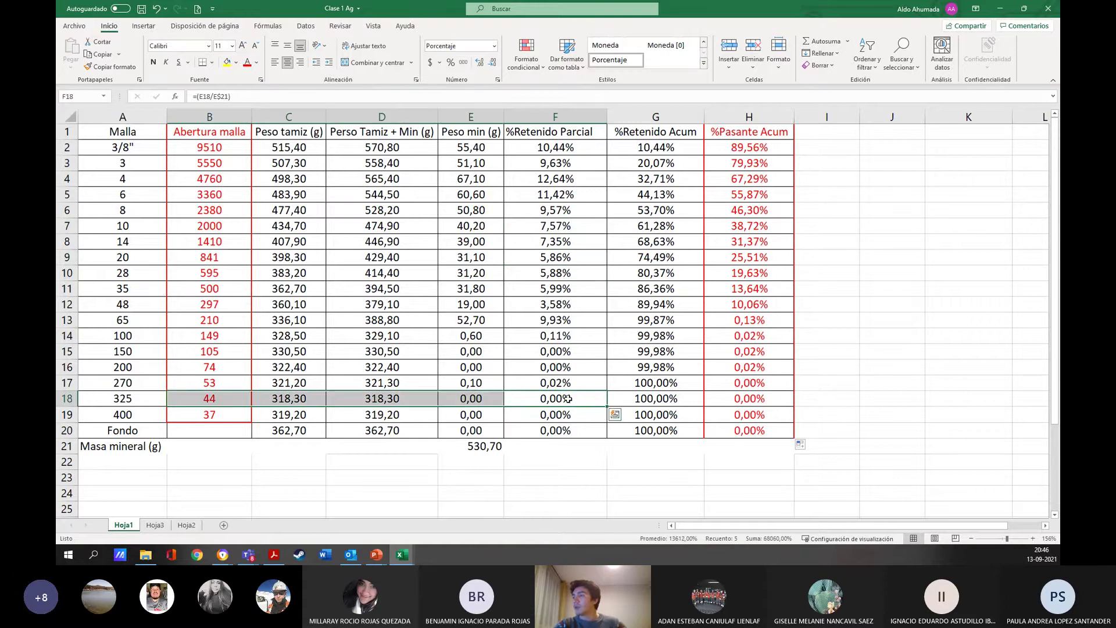
{"action": "left_click", "coordinate": [560, 381]}
{"action": "left_click_drag", "start_coordinate": [581, 357], "coordinate": [575, 372]}
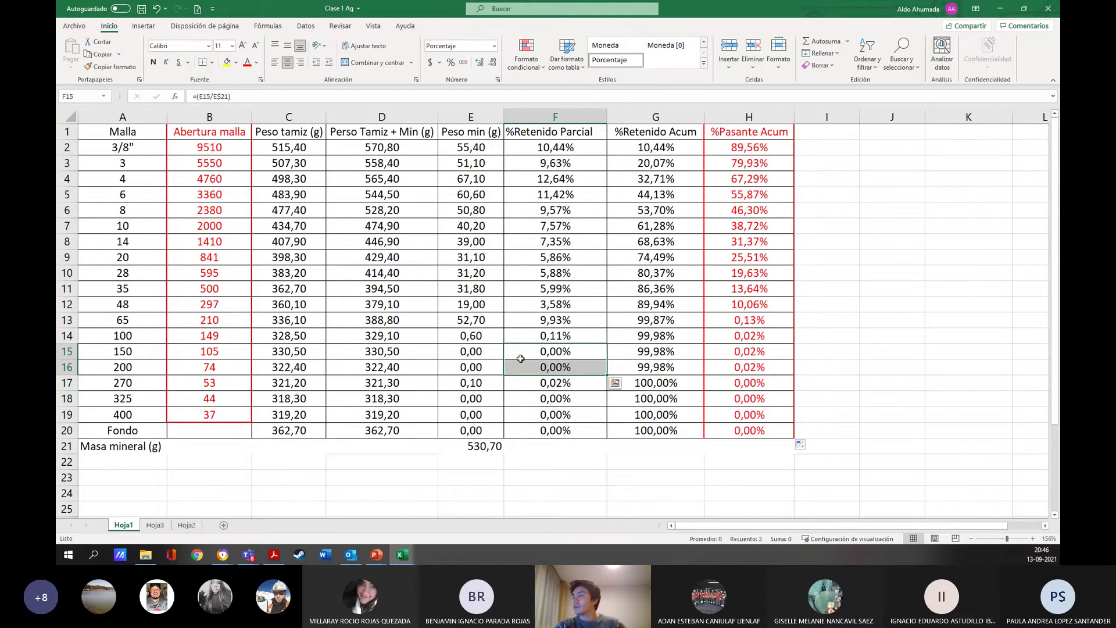
{"action": "left_click_drag", "start_coordinate": [246, 351], "coordinate": [549, 375]}
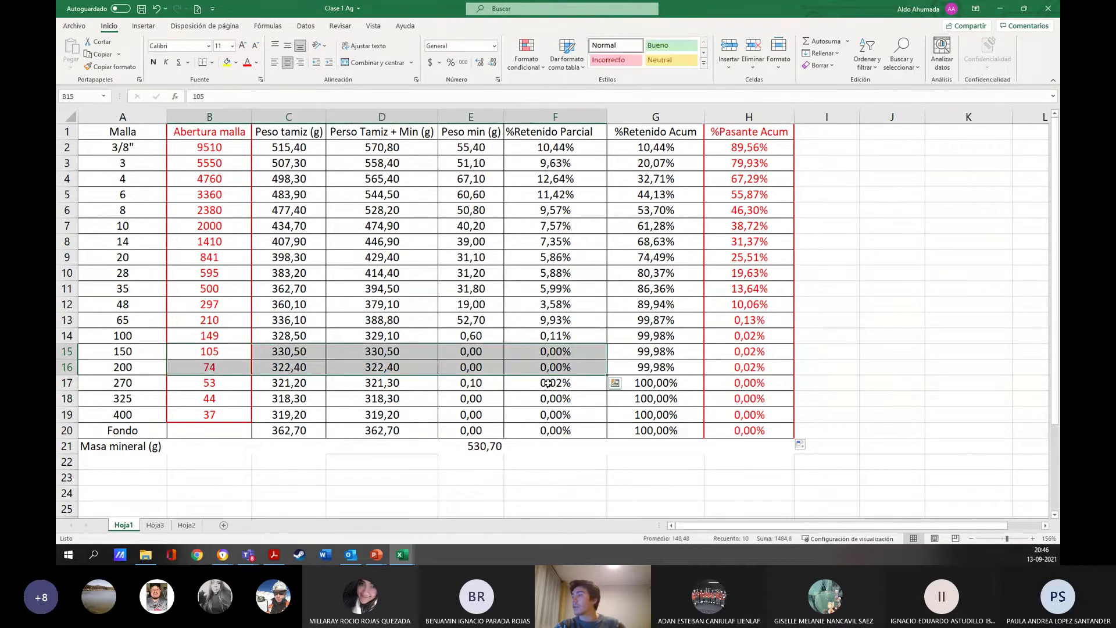
{"action": "left_click", "coordinate": [551, 382]}
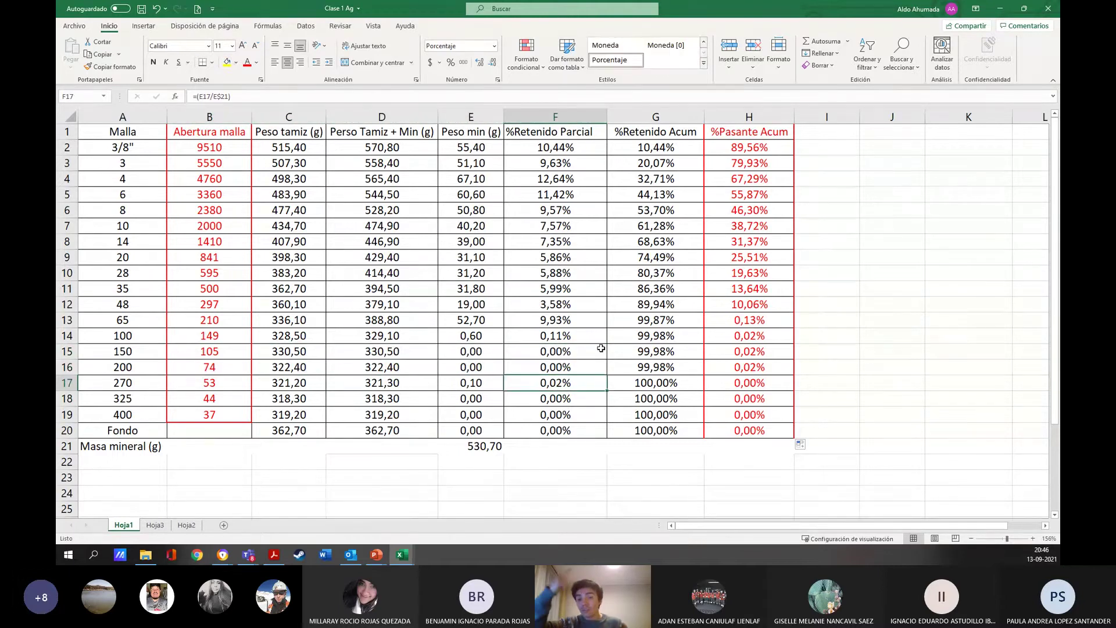
{"action": "left_click", "coordinate": [210, 149]}
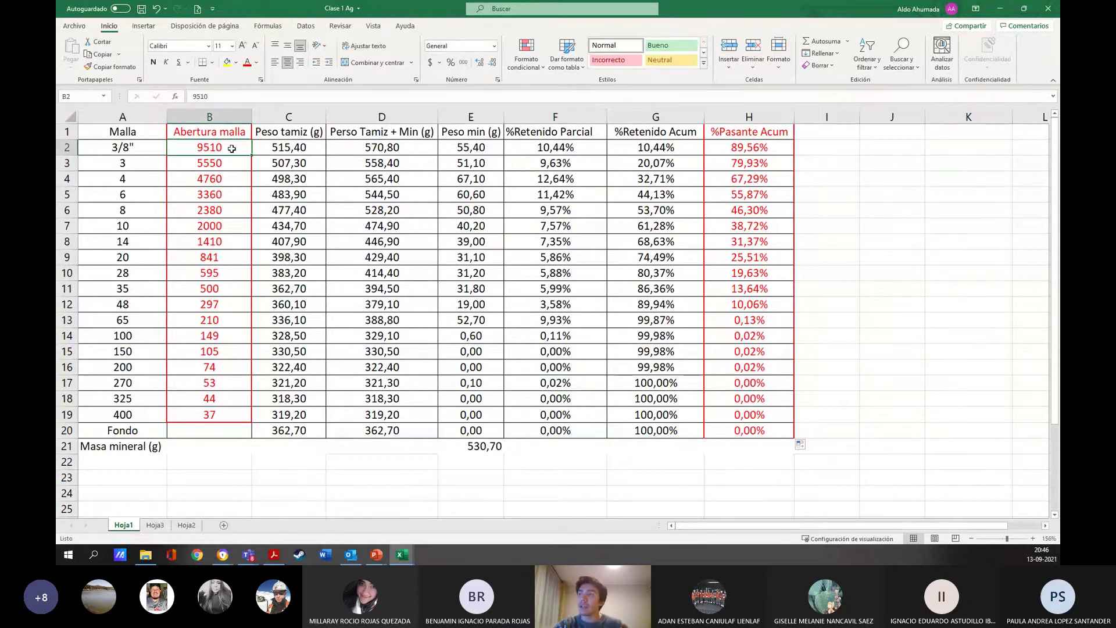
{"action": "left_click_drag", "start_coordinate": [564, 392], "coordinate": [188, 380]}
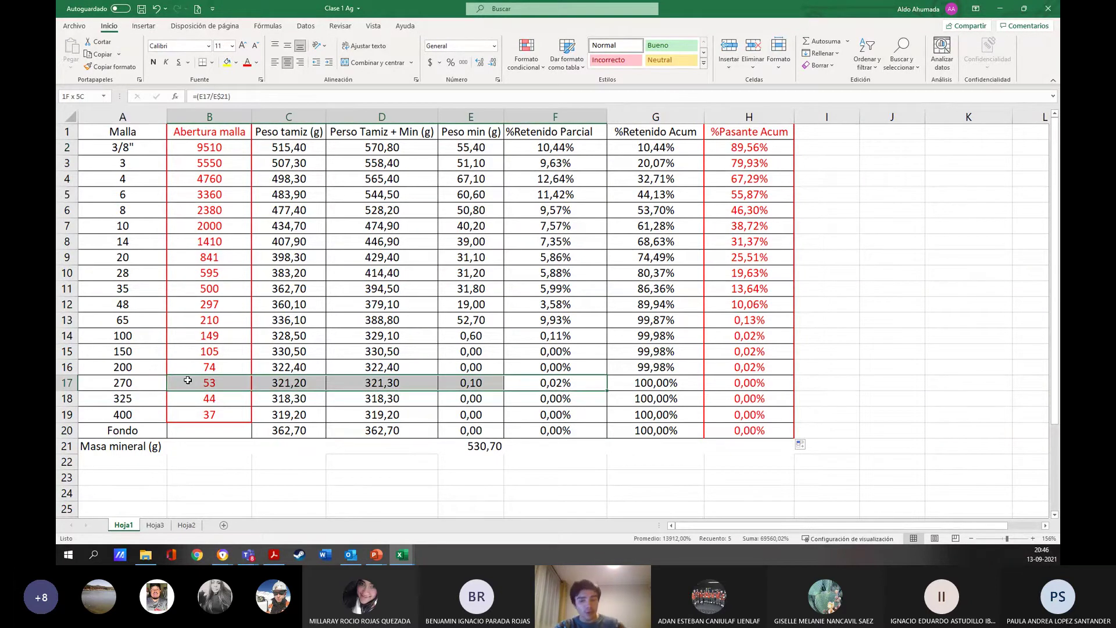
{"action": "left_click_drag", "start_coordinate": [224, 145], "coordinate": [225, 388]}
{"action": "left_click_drag", "start_coordinate": [233, 150], "coordinate": [218, 389]}
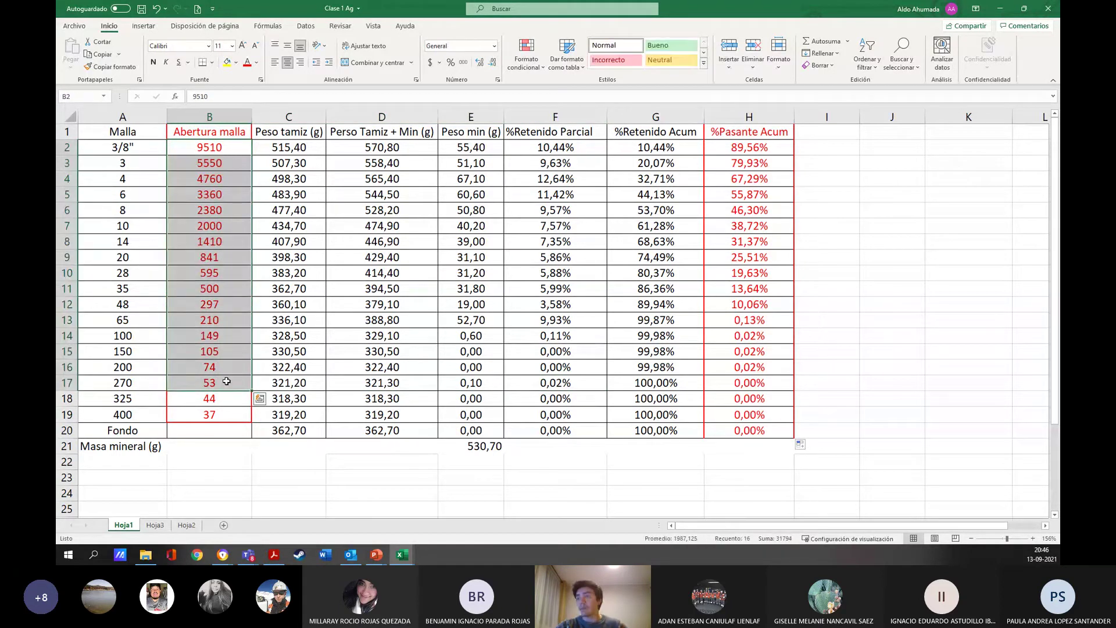
{"action": "left_click_drag", "start_coordinate": [561, 400], "coordinate": [205, 414]}
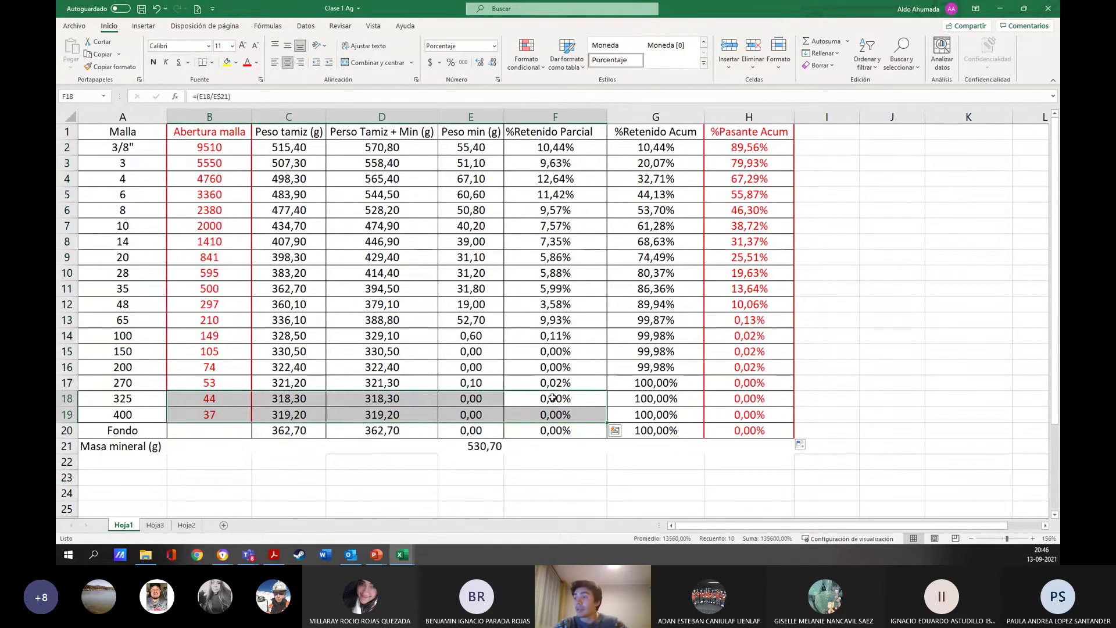
{"action": "left_click", "coordinate": [218, 398]}
{"action": "left_click_drag", "start_coordinate": [217, 397], "coordinate": [218, 415]}
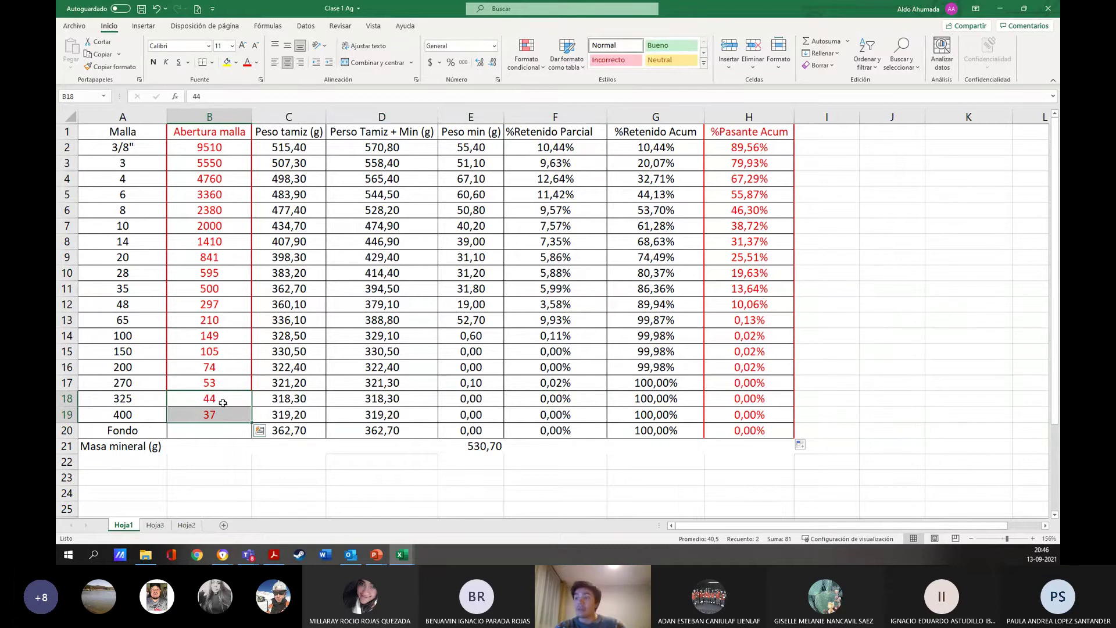
{"action": "left_click", "coordinate": [219, 401]}
{"action": "left_click", "coordinate": [222, 418]}
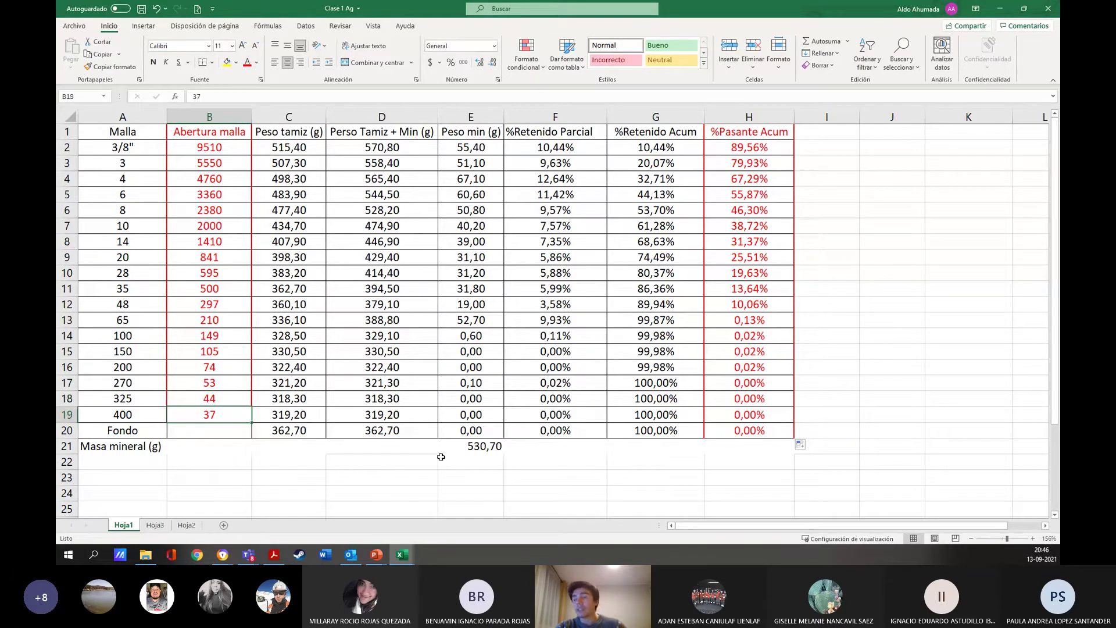
{"action": "mouse_move", "coordinate": [562, 131]}
{"action": "left_mouse_down"}
{"action": "mouse_move", "coordinate": [555, 180]}
{"action": "mouse_move", "coordinate": [290, 180]}
{"action": "mouse_move", "coordinate": [548, 135]}
{"action": "mouse_move", "coordinate": [549, 148]}
{"action": "left_mouse_up"}
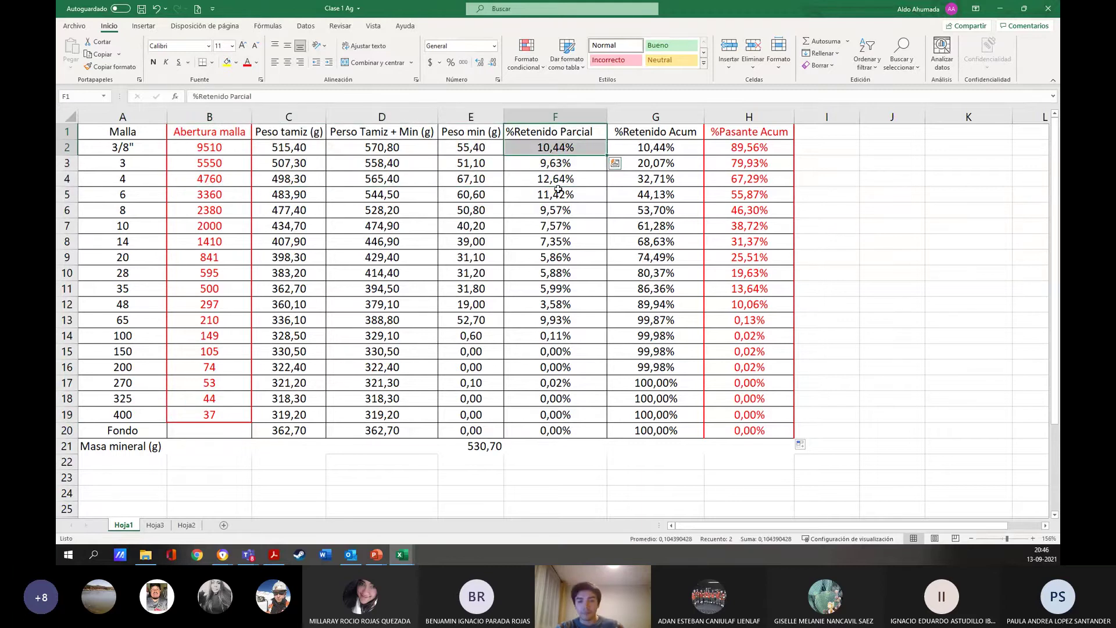
{"action": "left_click", "coordinate": [557, 190]}
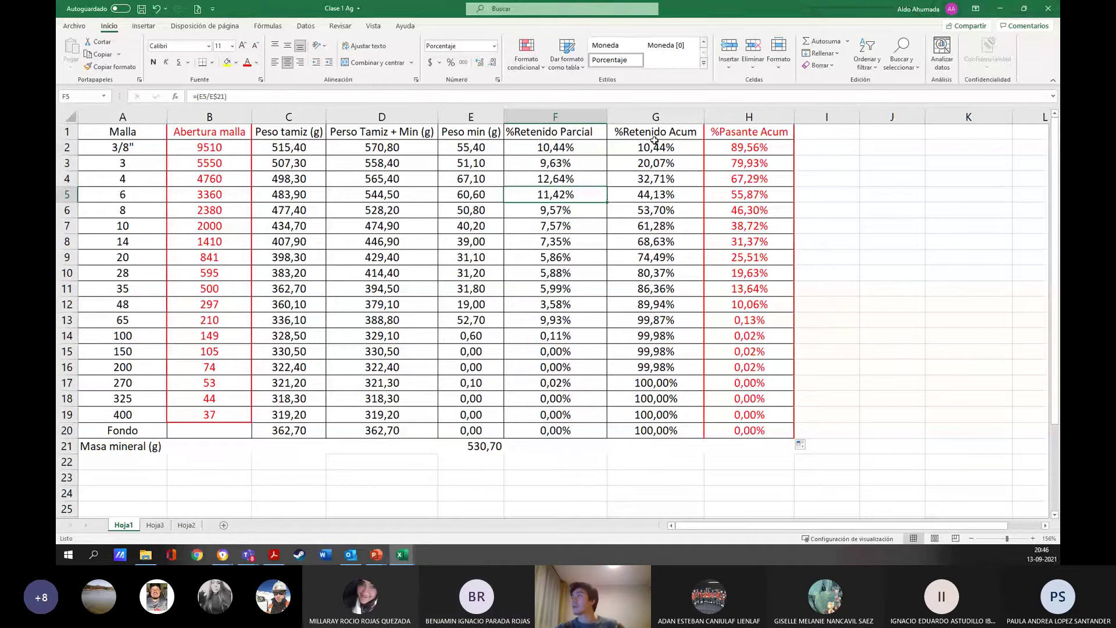
{"action": "left_click", "coordinate": [654, 139]}
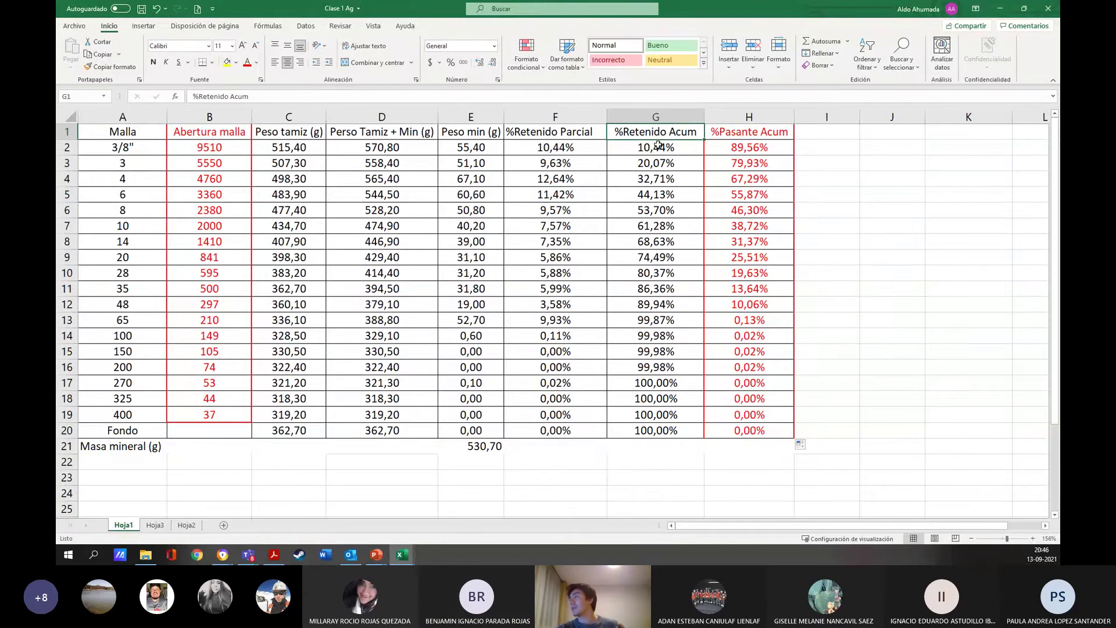
{"action": "left_click_drag", "start_coordinate": [657, 144], "coordinate": [664, 429]}
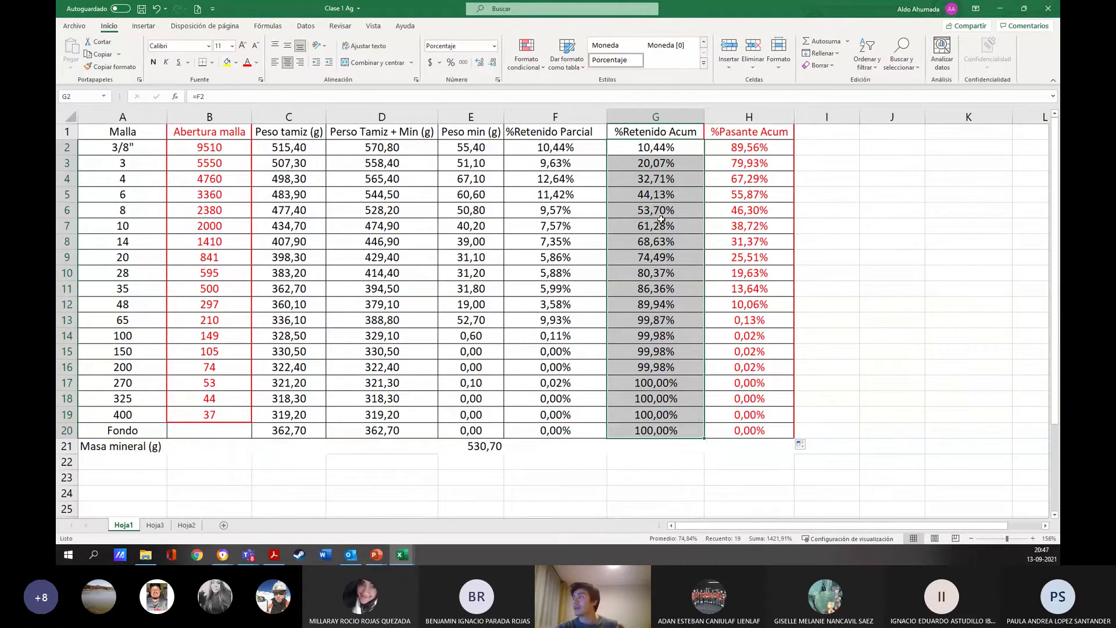
Fill A7:G7, the mesh-10 row with the 2000 opening, in yellow.
{"action": "left_click", "coordinate": [656, 165]}
{"action": "left_click", "coordinate": [649, 244]}
{"action": "left_click", "coordinate": [649, 149]}
{"action": "left_click", "coordinate": [657, 243]}
{"action": "left_click_drag", "start_coordinate": [650, 228], "coordinate": [119, 232]}
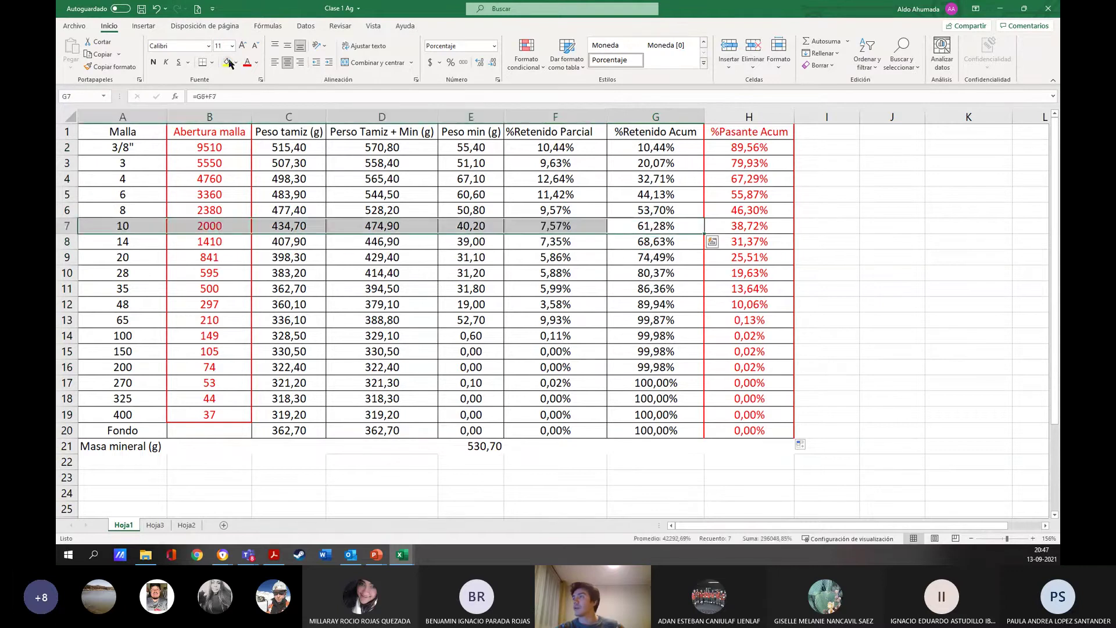
{"action": "left_click", "coordinate": [227, 62]}
{"action": "left_click", "coordinate": [654, 226]}
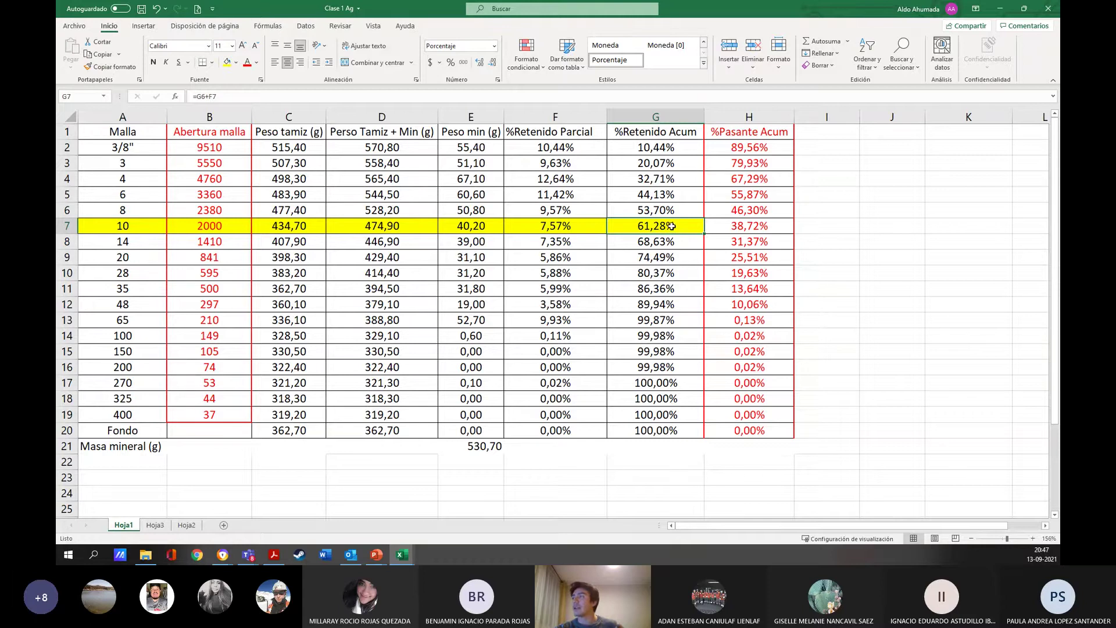
{"action": "left_click", "coordinate": [218, 226]}
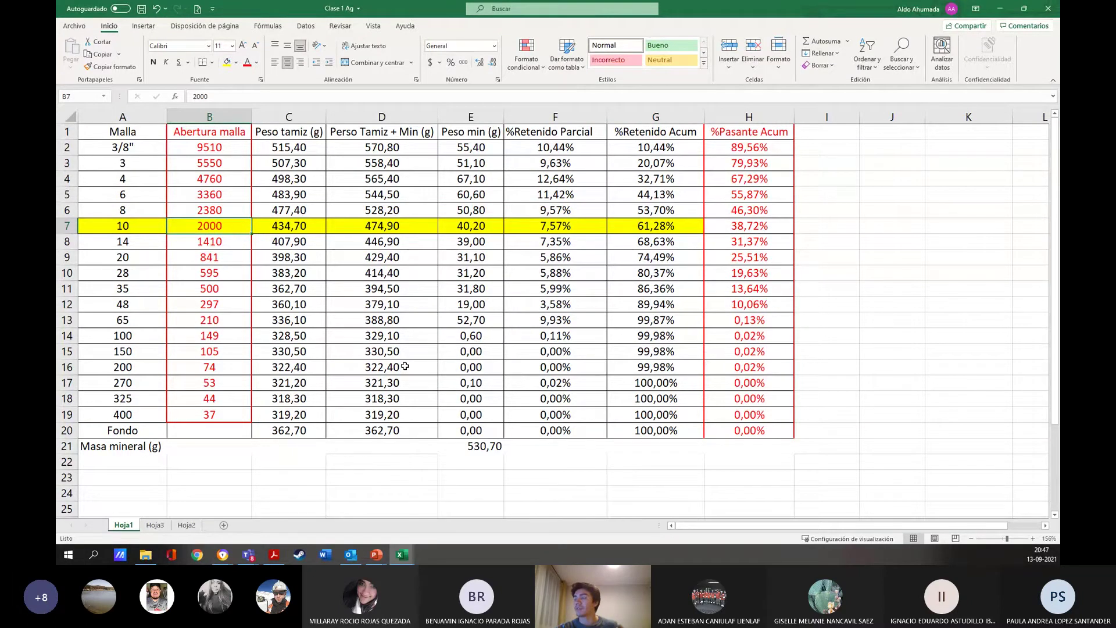
{"action": "left_click", "coordinate": [657, 237]}
{"action": "left_click", "coordinate": [658, 229]}
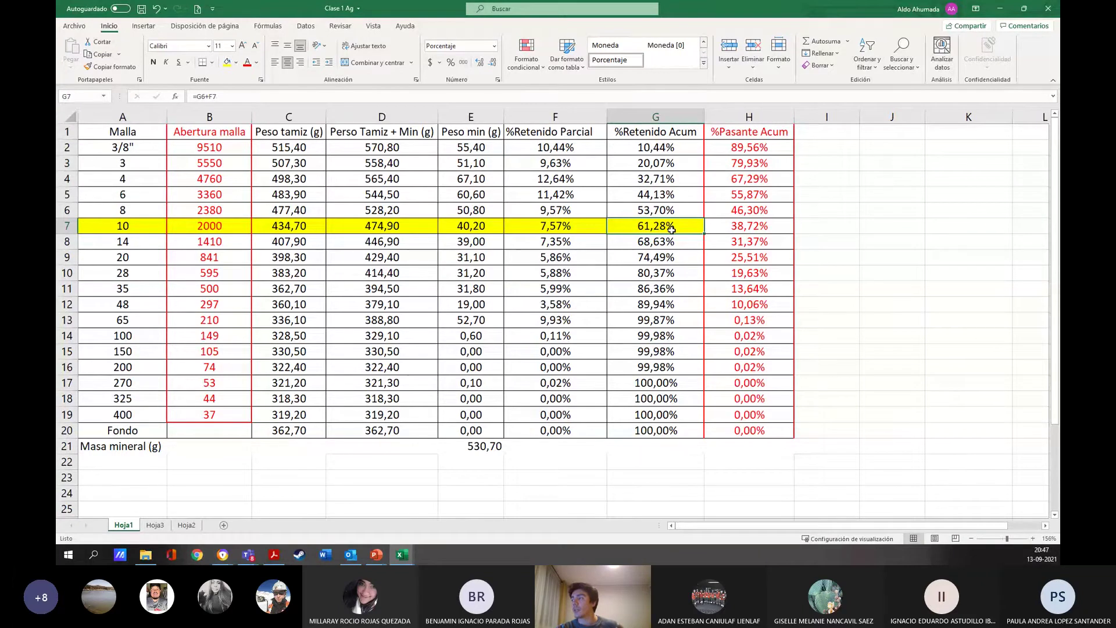
{"action": "left_click", "coordinate": [241, 226]}
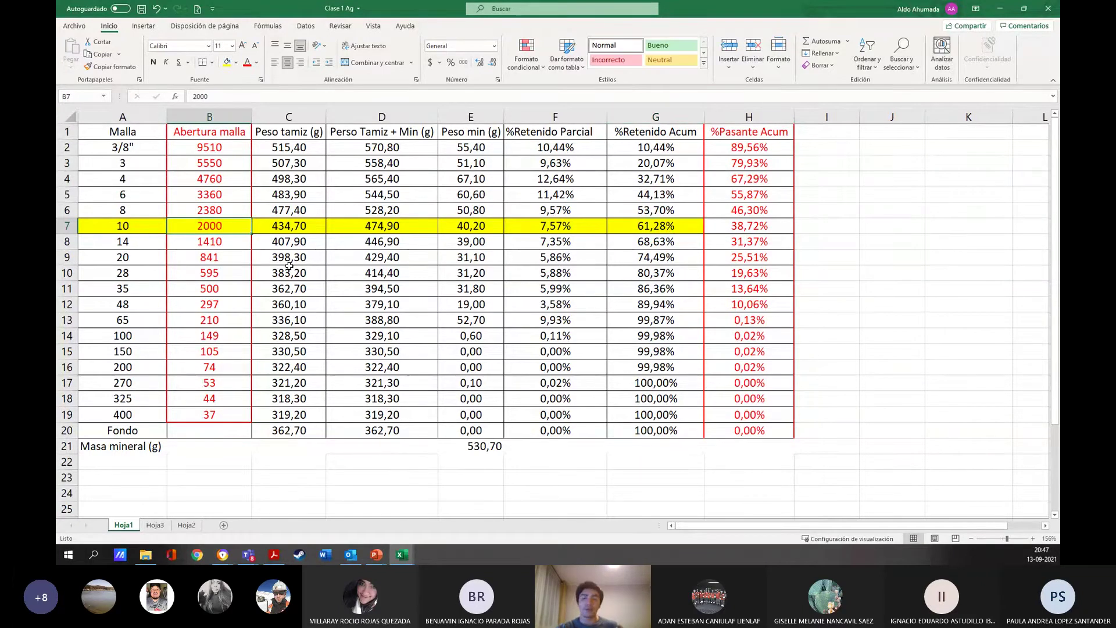
{"action": "left_click", "coordinate": [648, 229]}
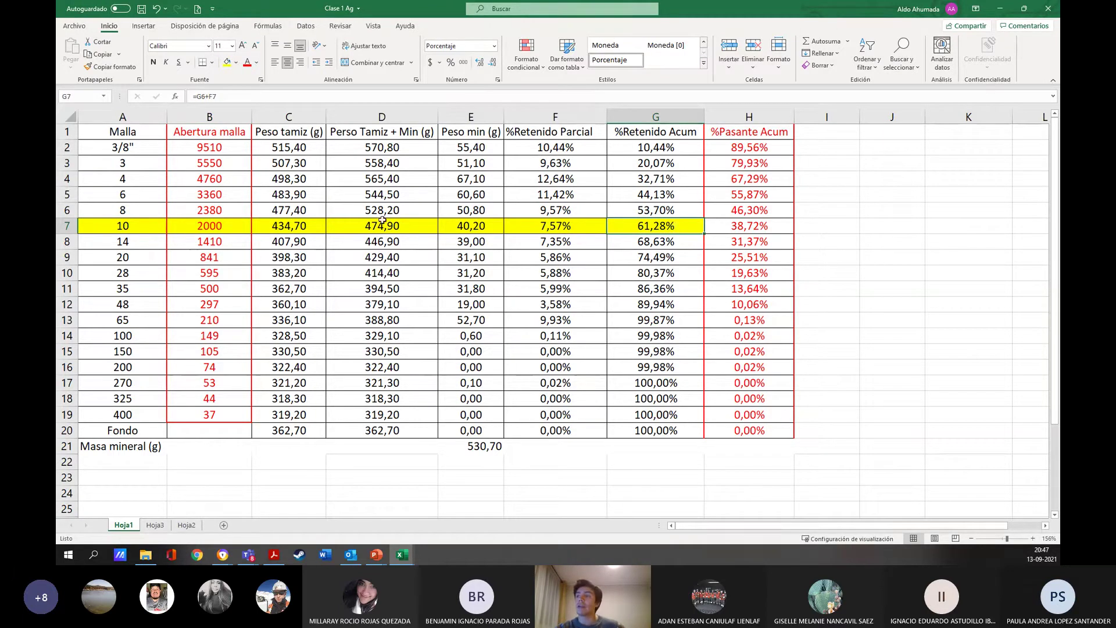
{"action": "left_click", "coordinate": [226, 228]}
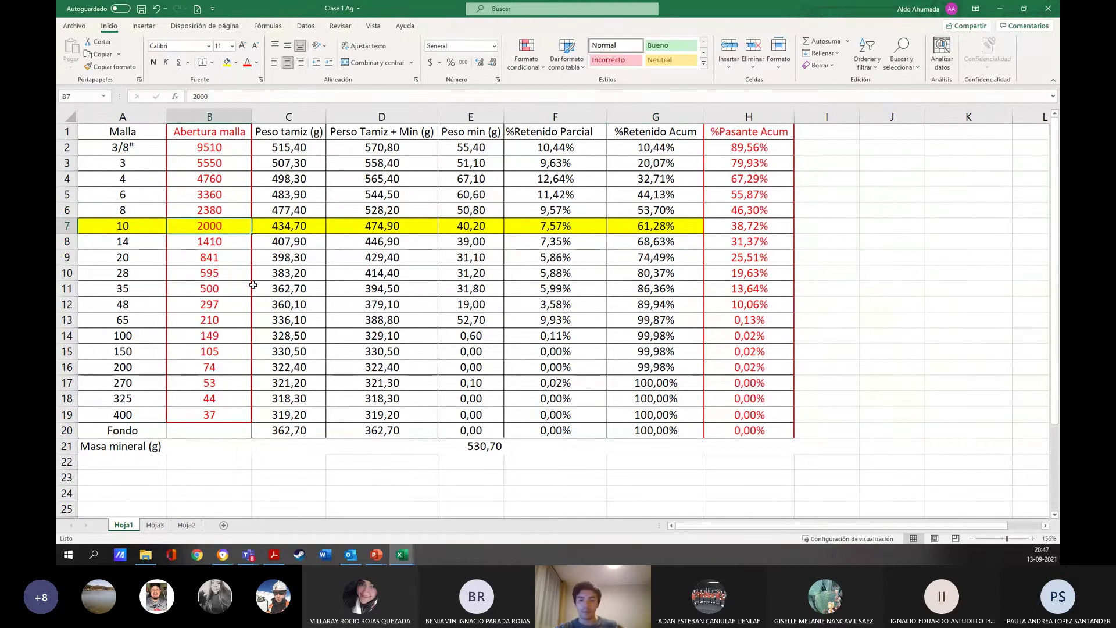
{"action": "left_click", "coordinate": [570, 227]}
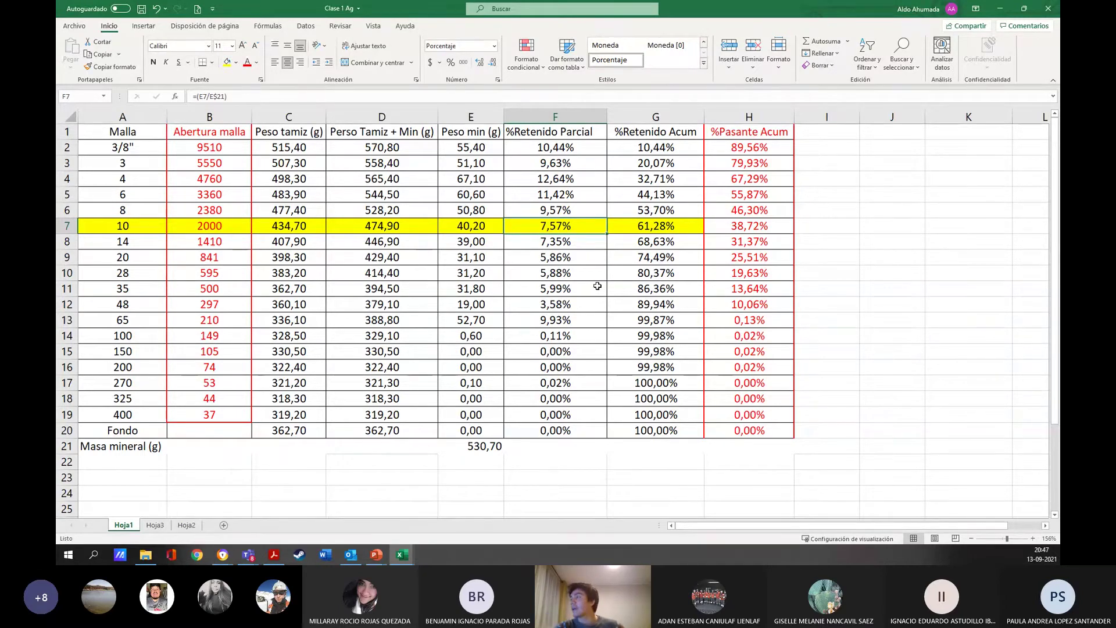
{"action": "left_click", "coordinate": [661, 221]}
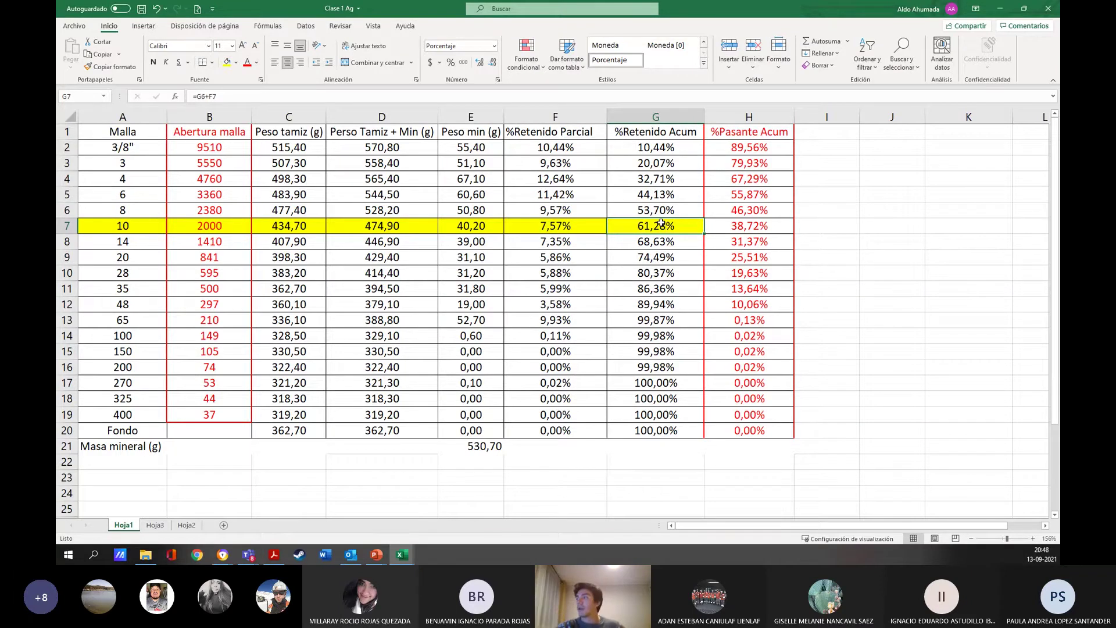
{"action": "left_click", "coordinate": [552, 225]}
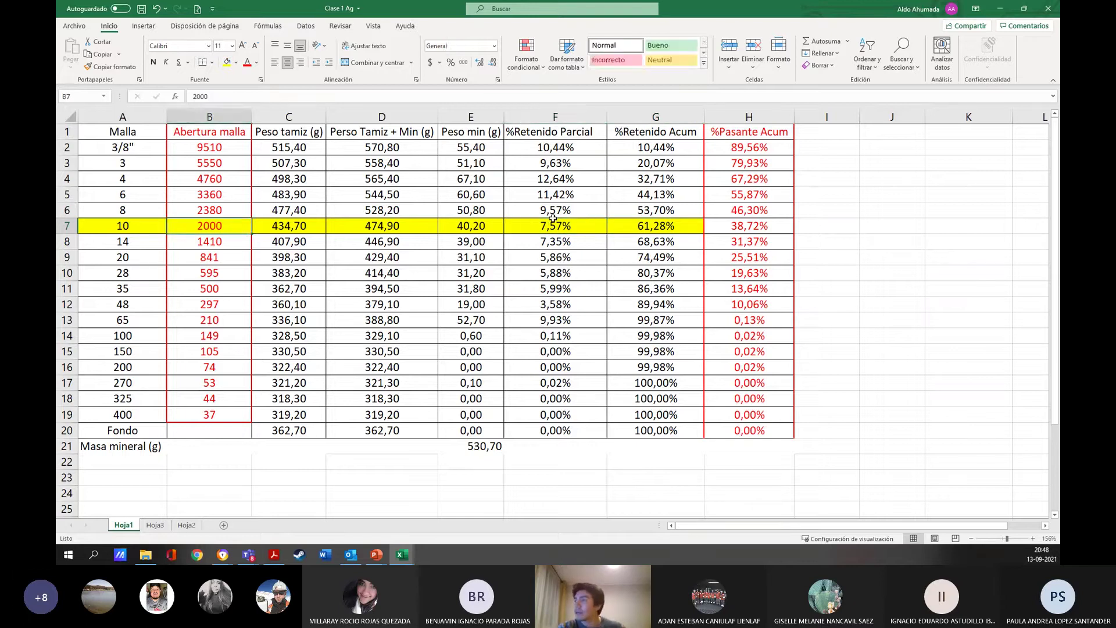
{"action": "left_click", "coordinate": [667, 229]}
{"action": "key", "text": "shift+Up"}
{"action": "key", "text": "shift+Up"}
{"action": "key", "text": "shift+Up"}
{"action": "key", "text": "shift+Up"}
{"action": "key", "text": "shift+Up"}
{"action": "key", "text": "shift+Up"}
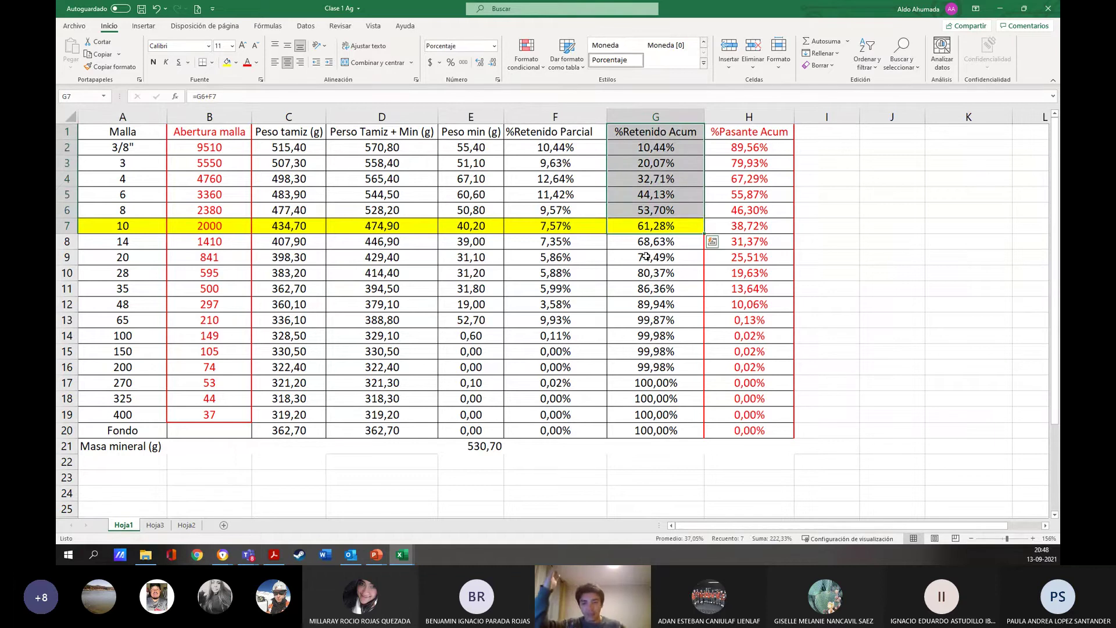
{"action": "left_click", "coordinate": [647, 227]}
{"action": "left_click", "coordinate": [564, 227]}
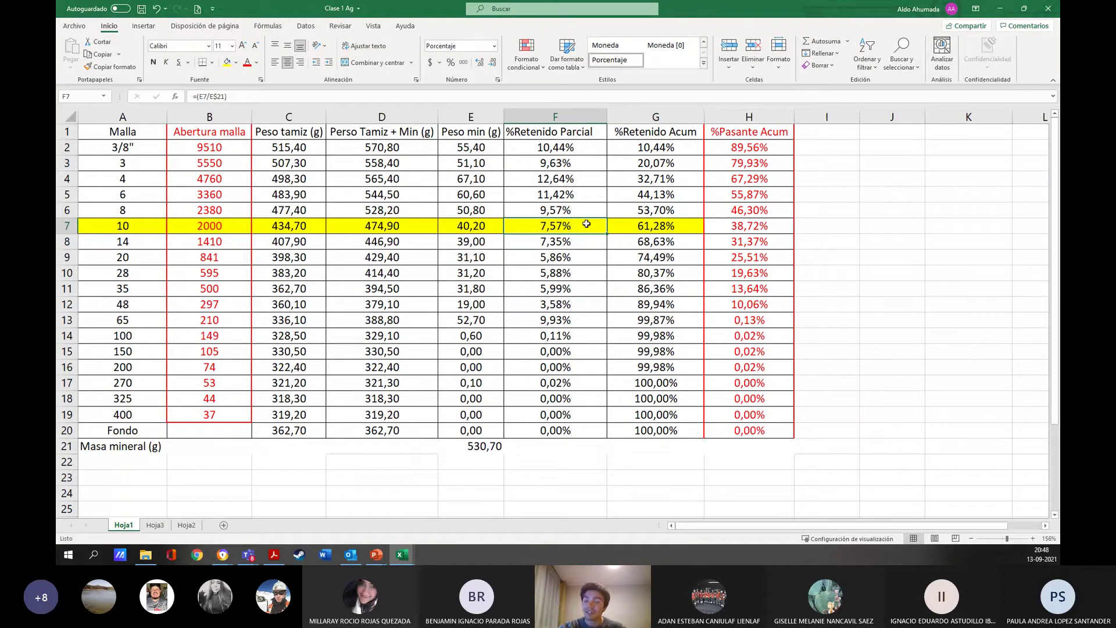
After checking G7's cumulative retained formula, fill H7 (38,72%) with yellow.
{"action": "left_click", "coordinate": [661, 226]}
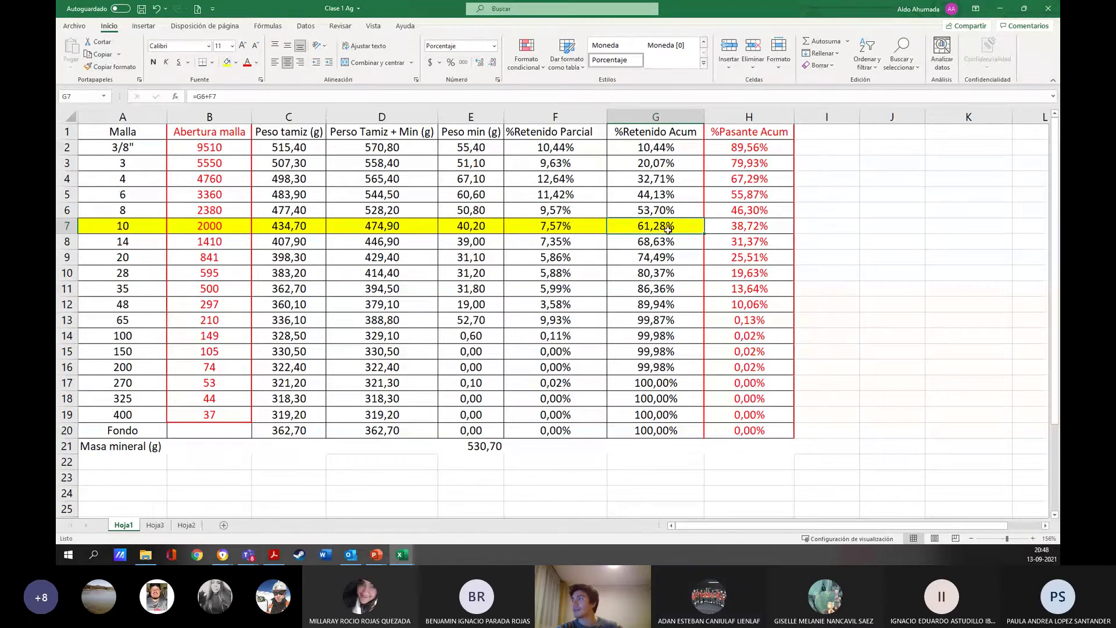
{"action": "key", "text": "Right"}
{"action": "left_click", "coordinate": [232, 64]}
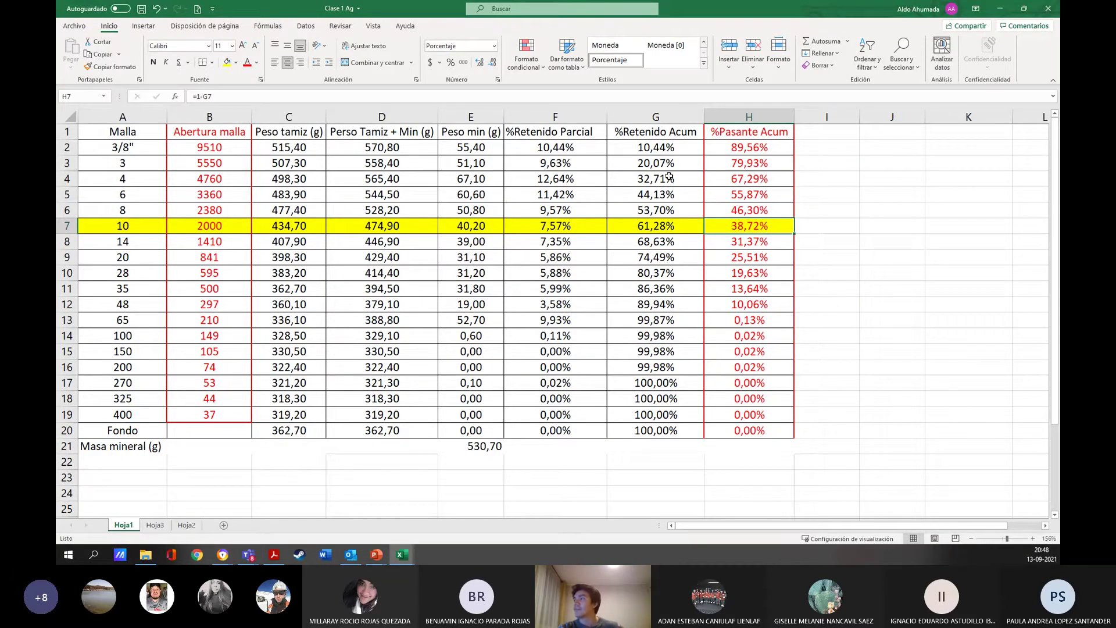
Review the passing-percentage formulas in H2 and H7 against mesh openings 9510 and 2000 in B2 and B7.
{"action": "left_click", "coordinate": [751, 149]}
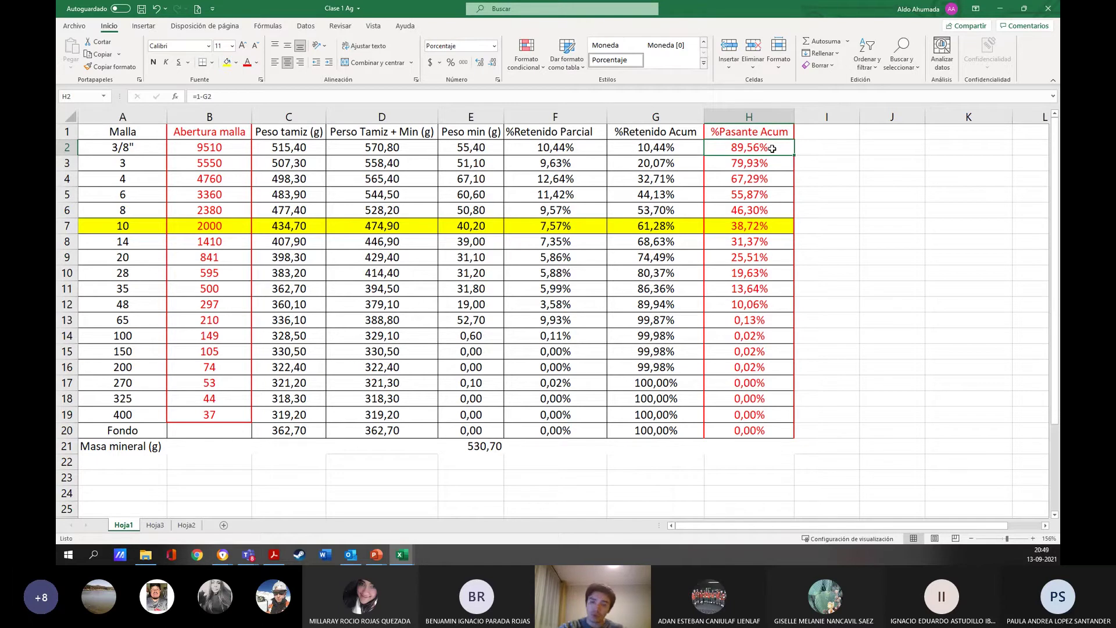
{"action": "left_click", "coordinate": [228, 149]}
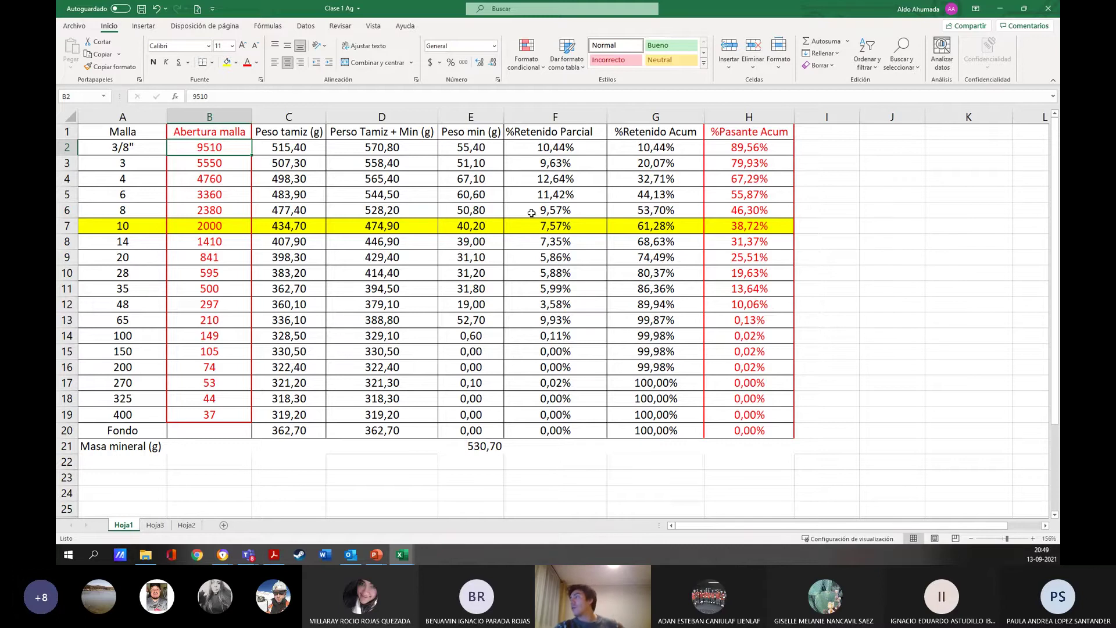
{"action": "left_click", "coordinate": [758, 225]}
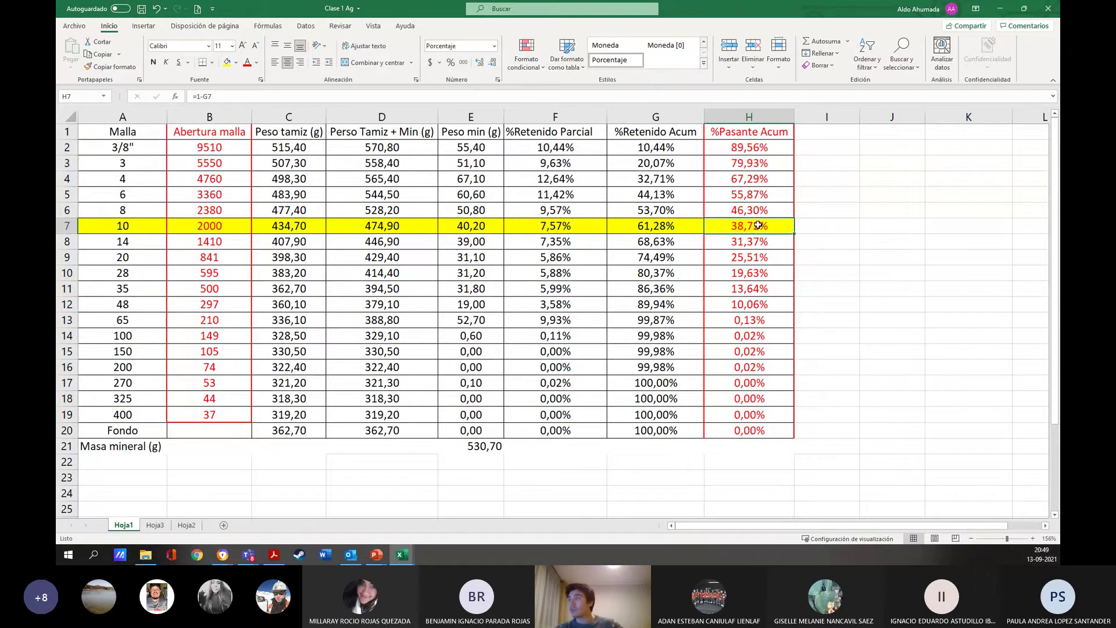
{"action": "left_click", "coordinate": [216, 226]}
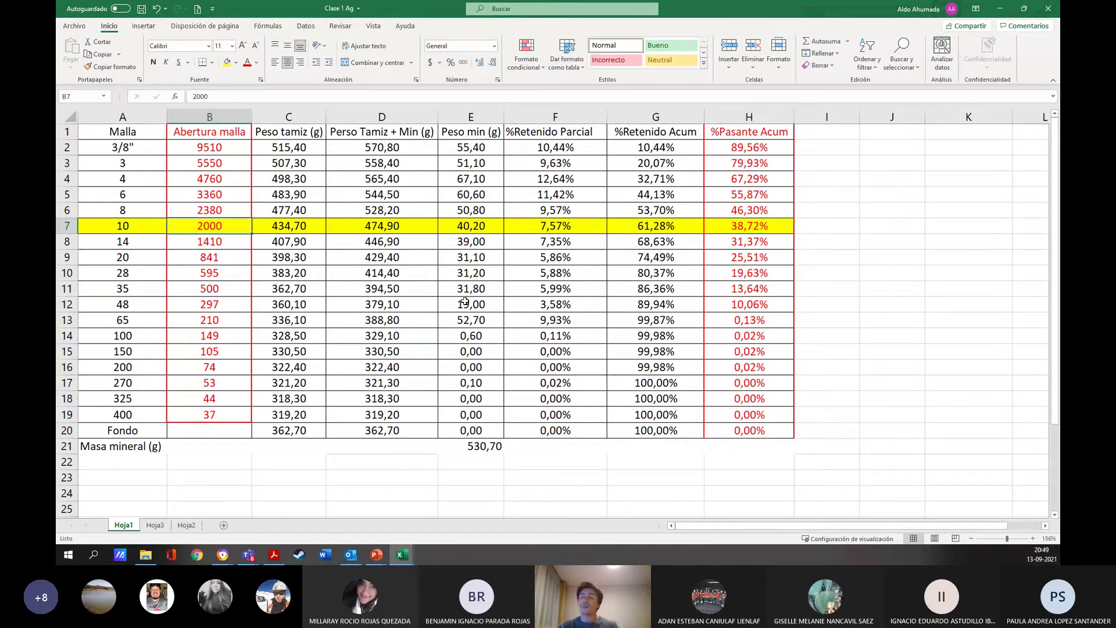
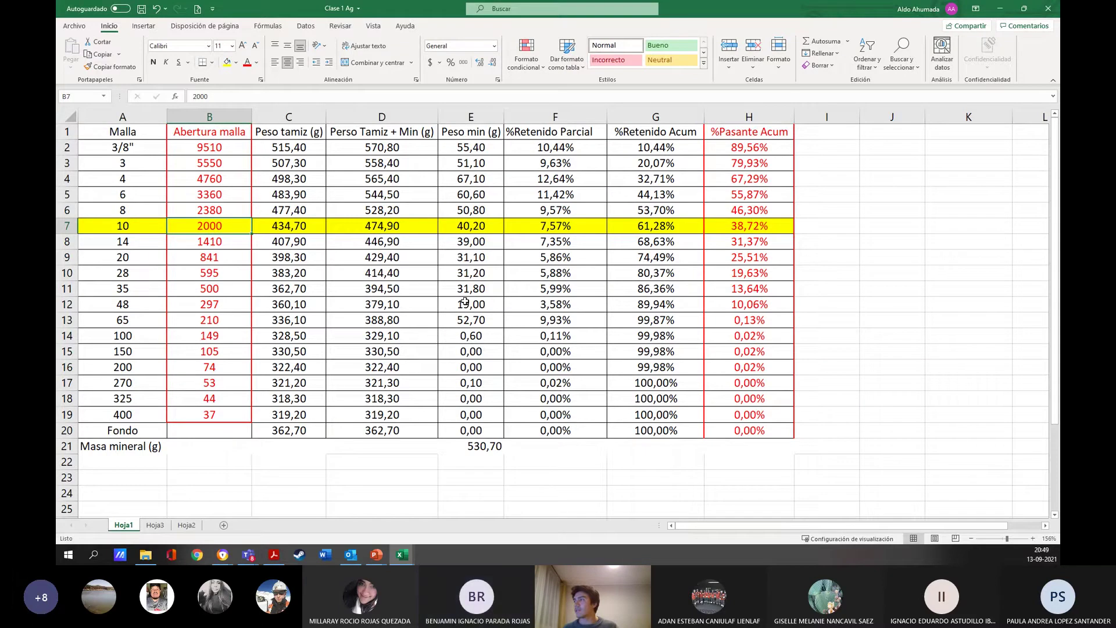
Enter a check formula in I7 adding the %Pasante Acum H7 and %Retenido Acum G7 values.
{"action": "key", "text": "Right"}
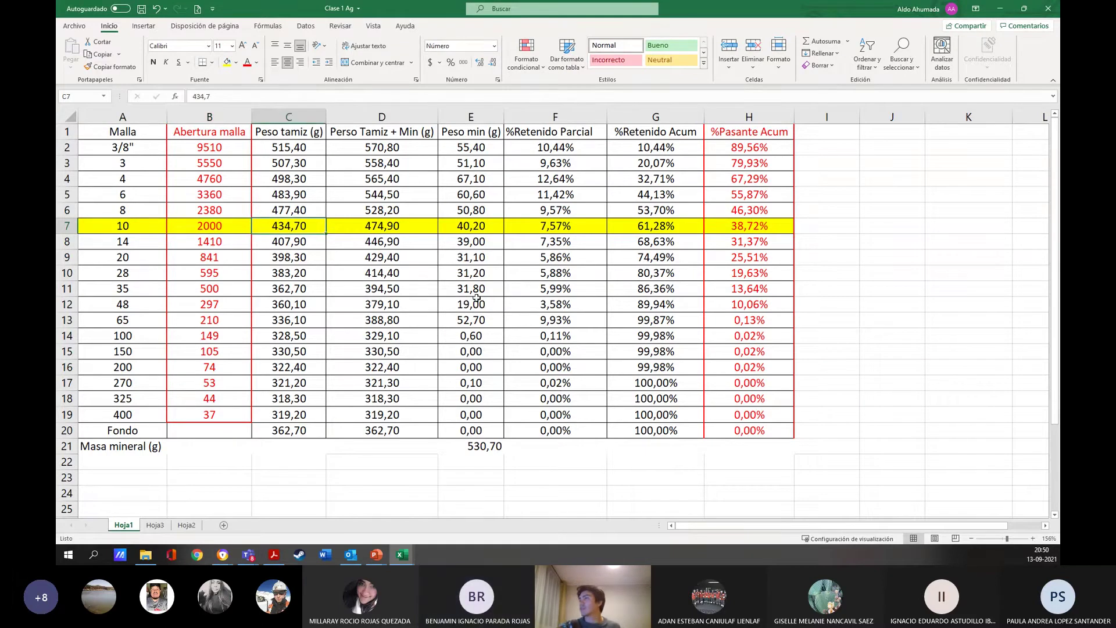
{"action": "left_click", "coordinate": [826, 224]}
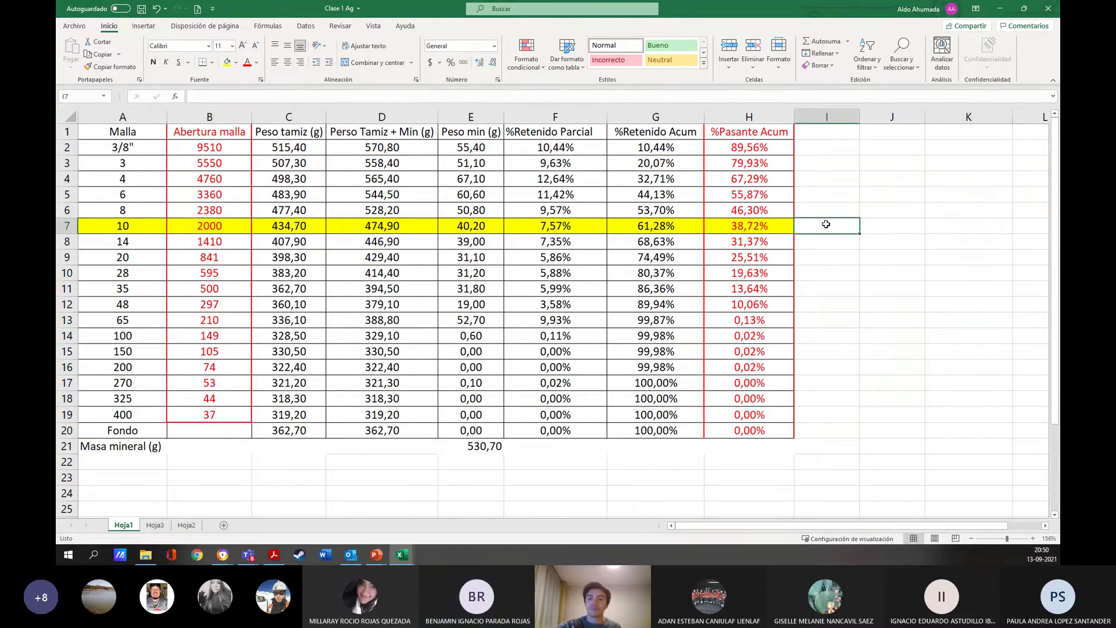
{"action": "type", "text": "="}
{"action": "key", "text": "Left"}
{"action": "type", "text": "+"}
{"action": "key", "text": "Left"}
{"action": "key", "text": "Left"}
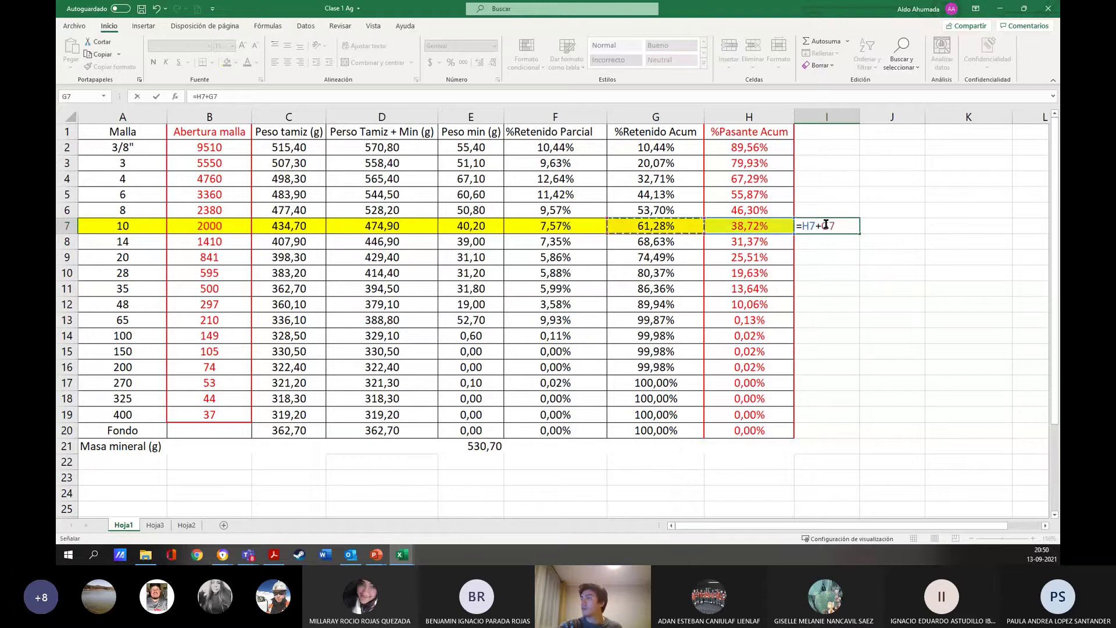
{"action": "key", "text": "Return"}
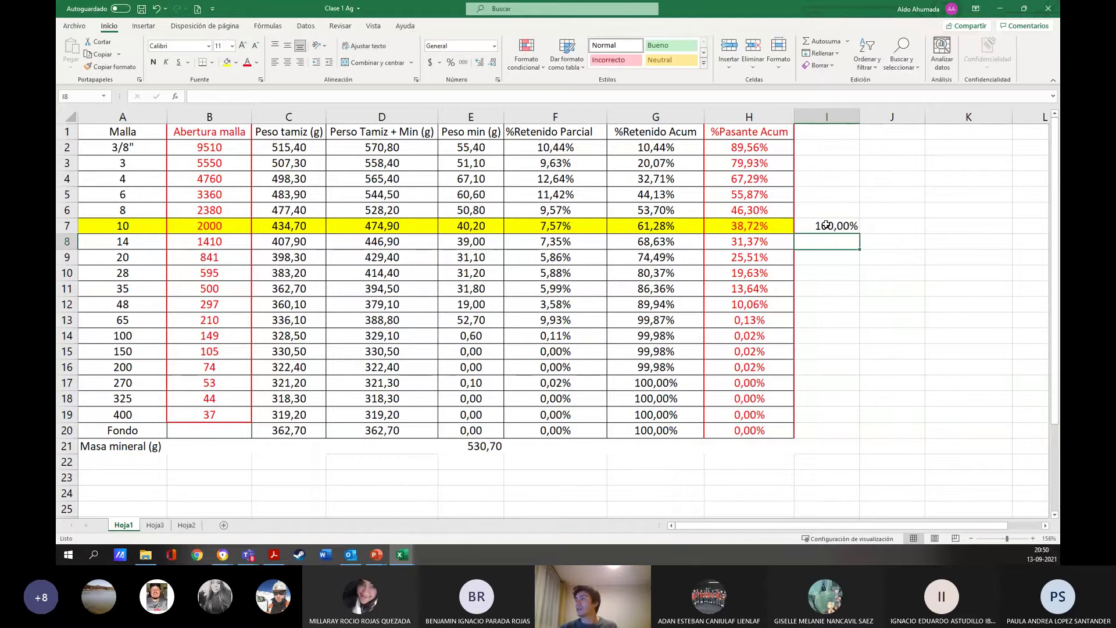
Inspect the G7 and H7 formulas, then extend the check formula from row 2 to row 19.
{"action": "left_click", "coordinate": [678, 226]}
{"action": "left_click", "coordinate": [777, 225]}
{"action": "left_click", "coordinate": [227, 241]}
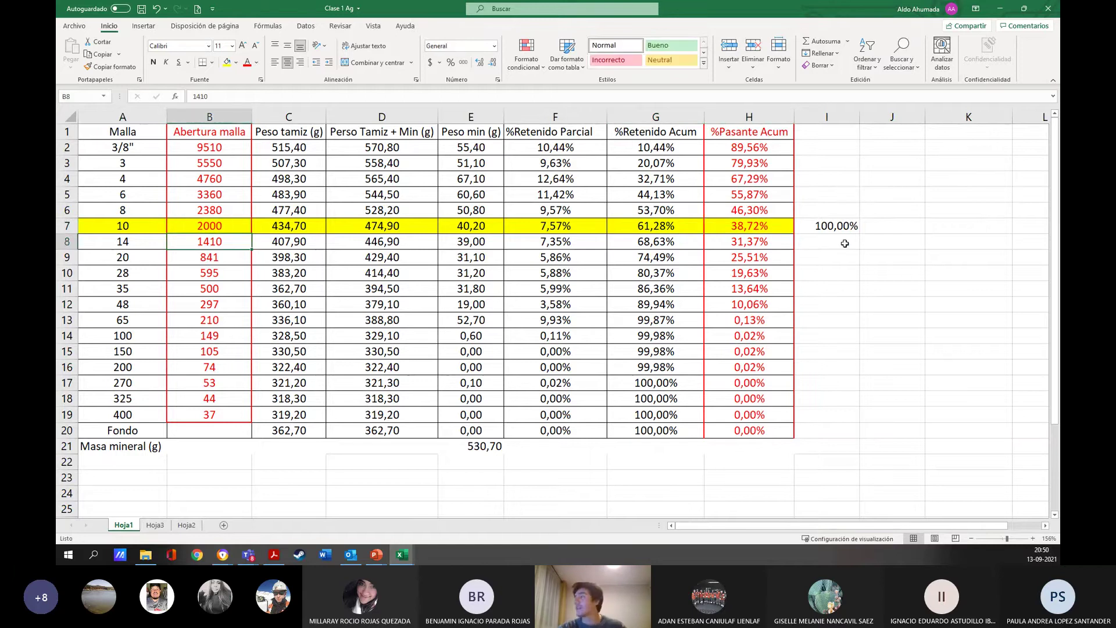
{"action": "left_click", "coordinate": [836, 225]}
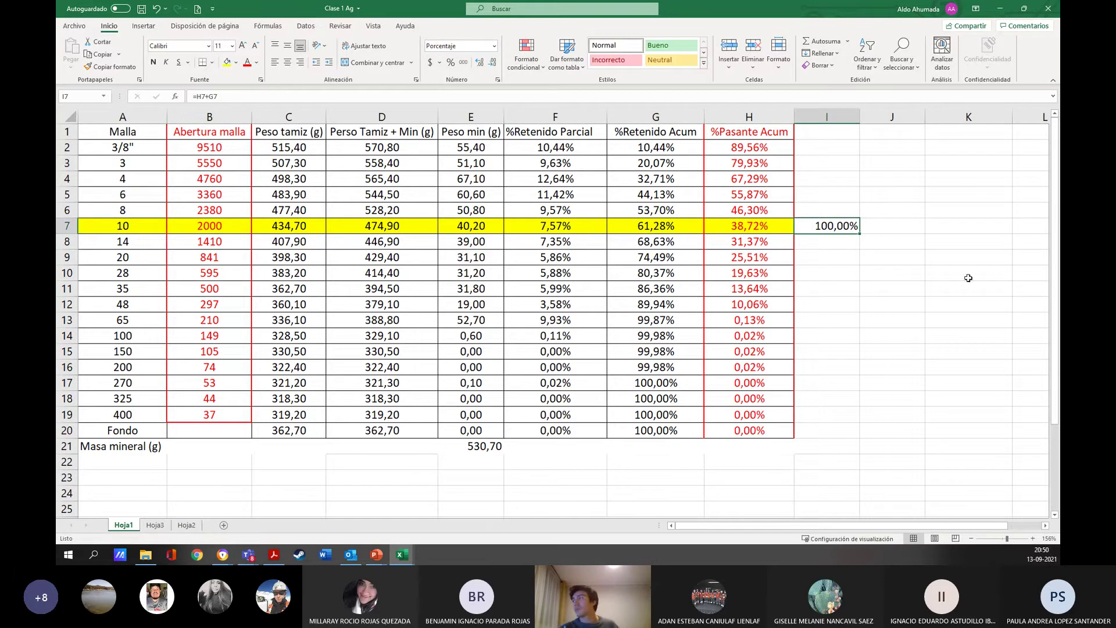
{"action": "left_click_drag", "start_coordinate": [859, 233], "coordinate": [859, 416]}
{"action": "left_click", "coordinate": [842, 207]}
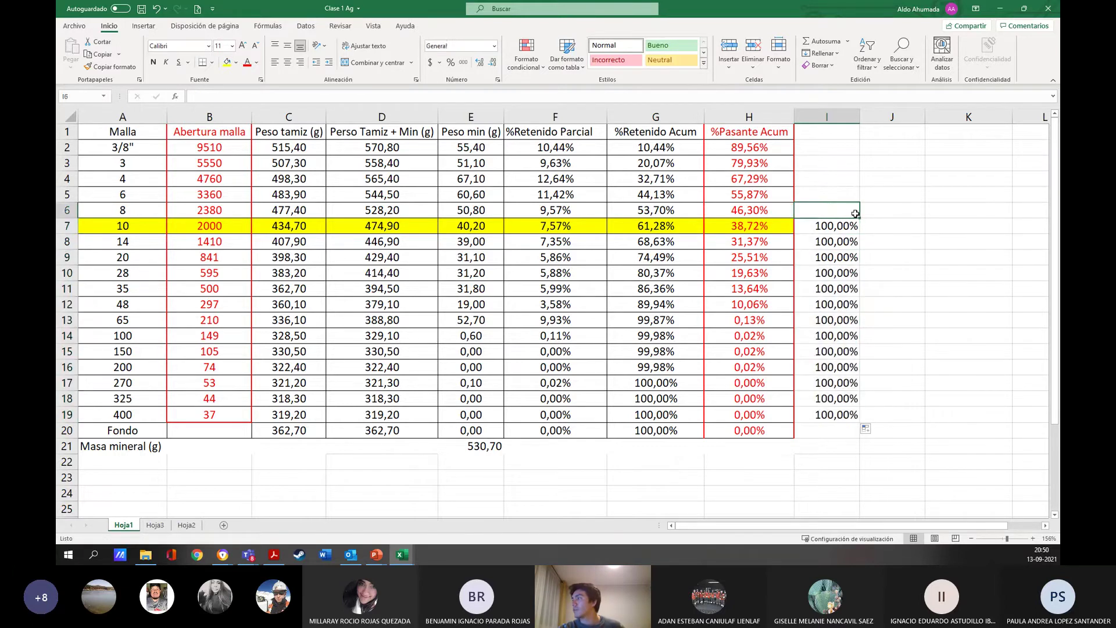
{"action": "left_click", "coordinate": [854, 226]}
{"action": "left_click_drag", "start_coordinate": [859, 233], "coordinate": [862, 135]}
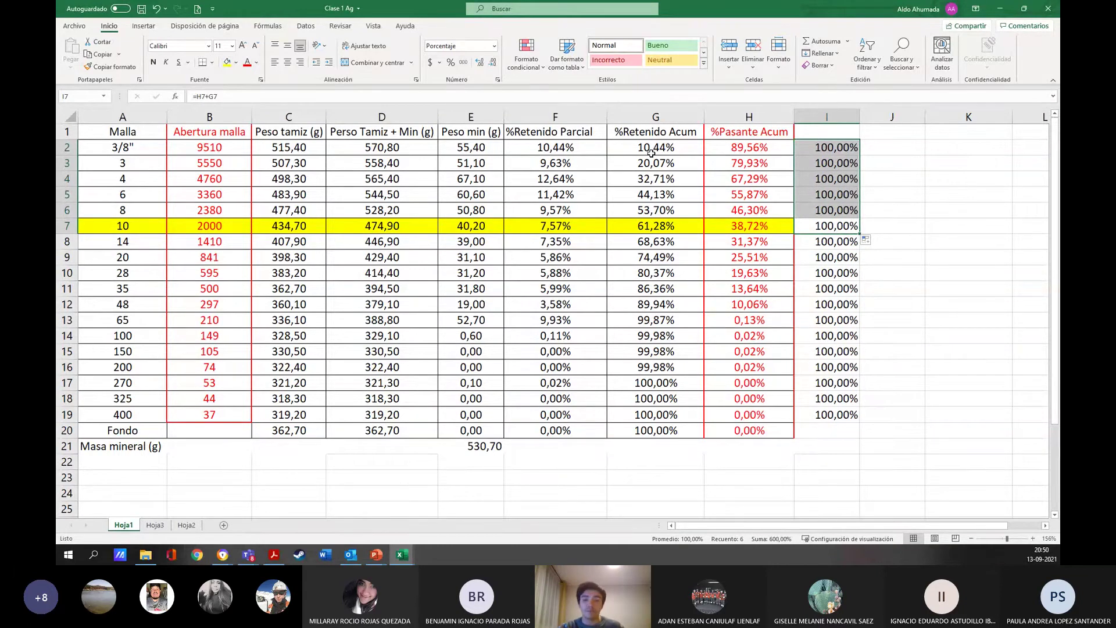
Compare G2+H2 against the I2 check, refill it through row 19, then undo to clear column I.
{"action": "left_click", "coordinate": [832, 151]}
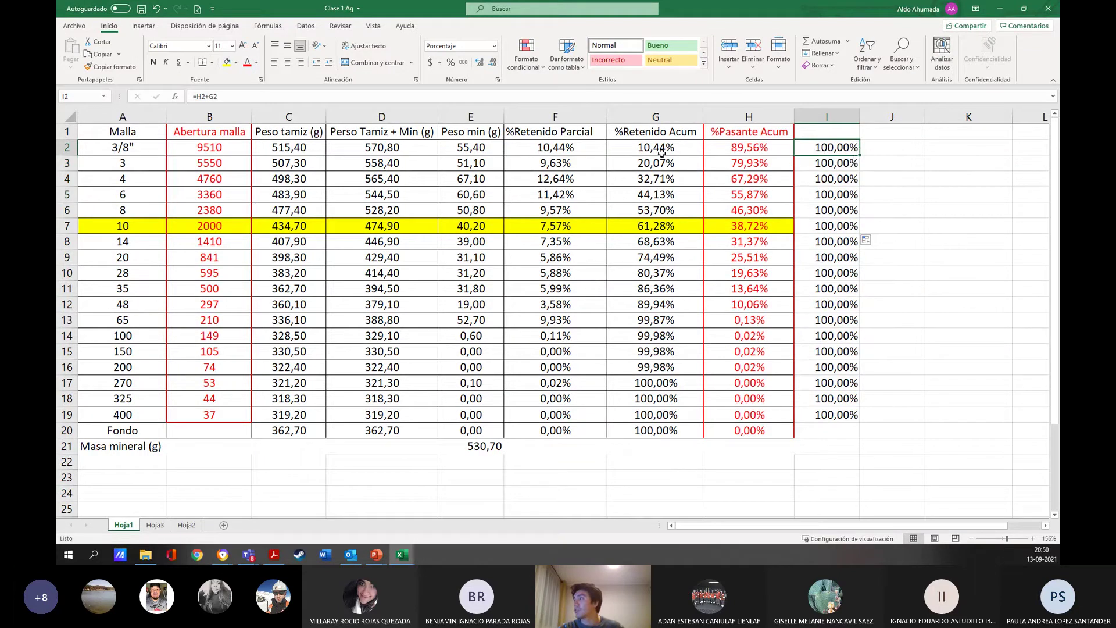
{"action": "left_click_drag", "start_coordinate": [662, 153], "coordinate": [750, 150]}
{"action": "left_click", "coordinate": [834, 150]}
{"action": "left_click_drag", "start_coordinate": [860, 154], "coordinate": [865, 418]}
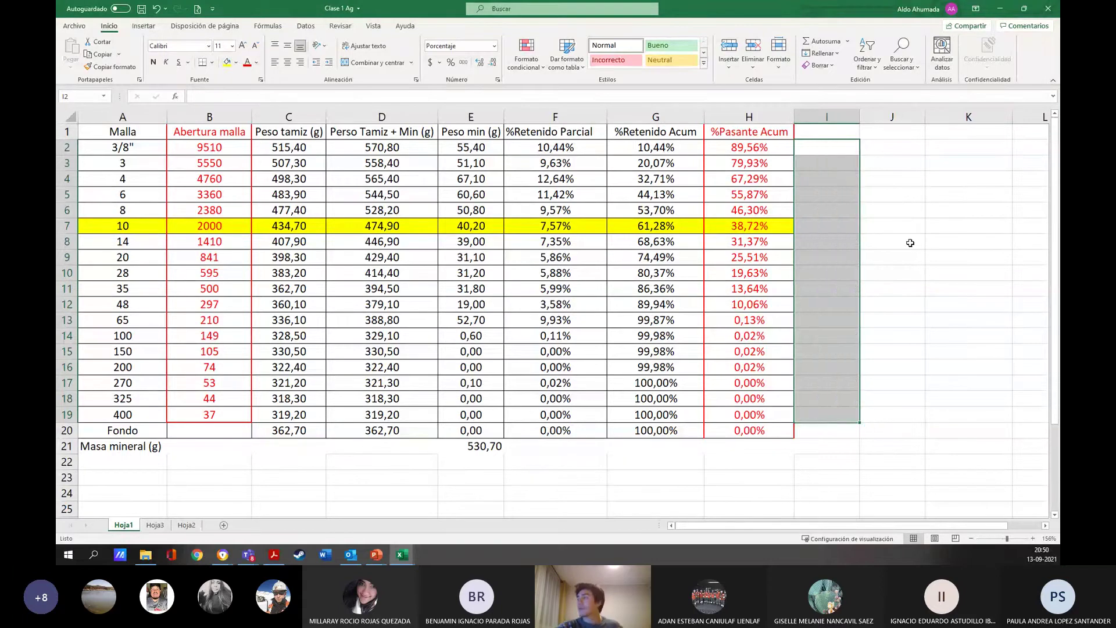
{"action": "key", "text": "ctrl+z"}
{"action": "key", "text": "ctrl+z"}
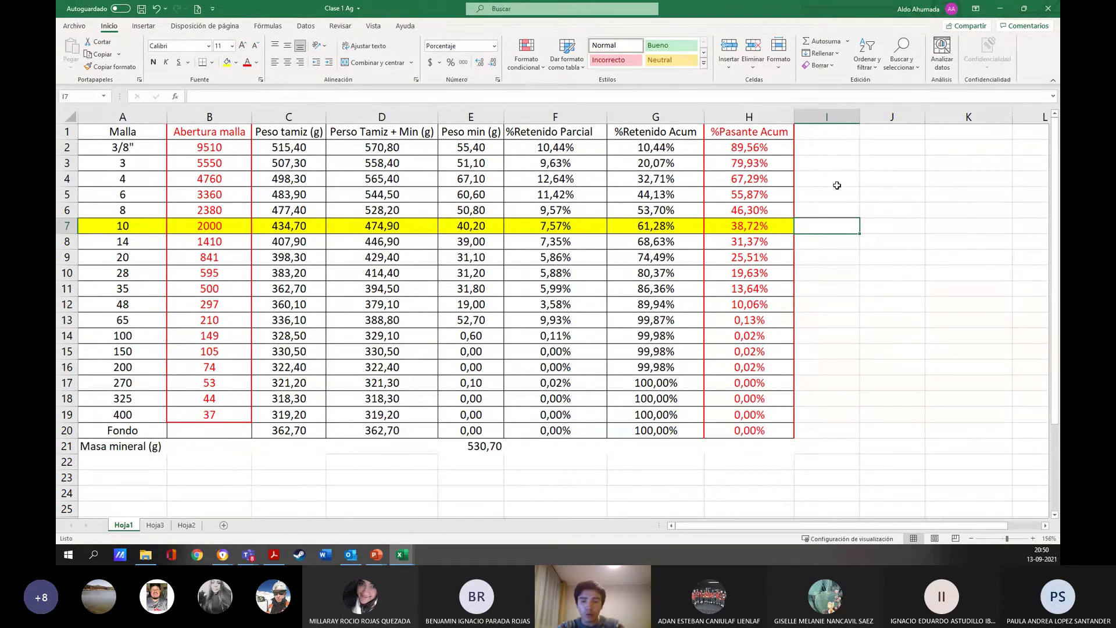
Hide columns C through G via Ocultar, leaving Malla, Abertura malla and %Pasante Acum.
{"action": "scroll", "coordinate": [840, 194], "scroll_direction": "right", "scroll_amount": 1}
{"action": "scroll", "coordinate": [843, 215], "scroll_direction": "right", "scroll_amount": 1}
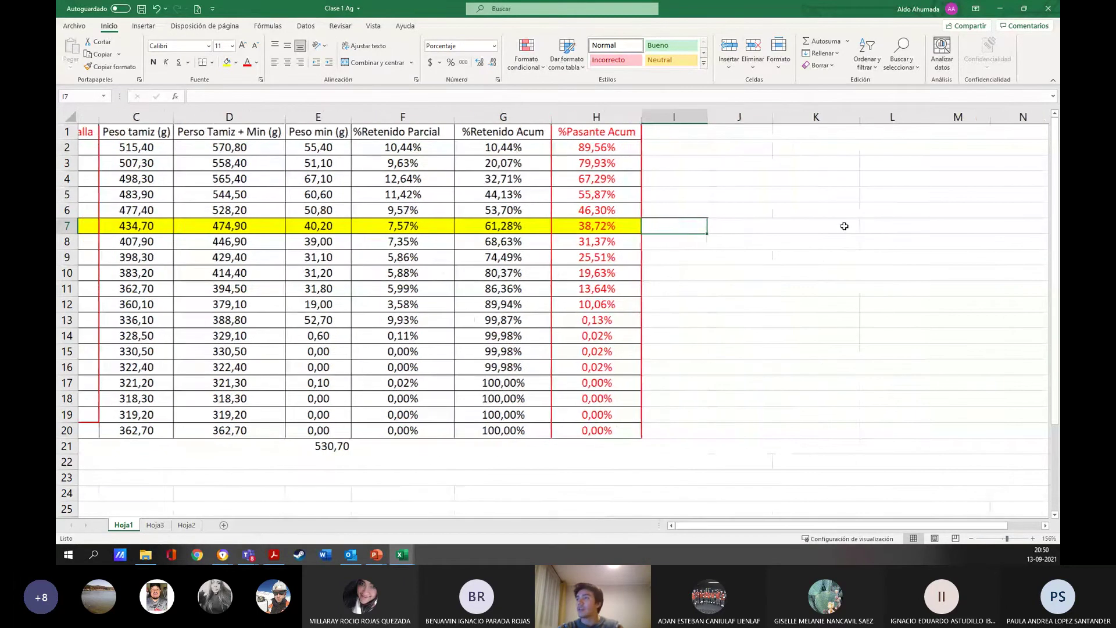
{"action": "scroll", "coordinate": [843, 225], "scroll_direction": "left", "scroll_amount": 2}
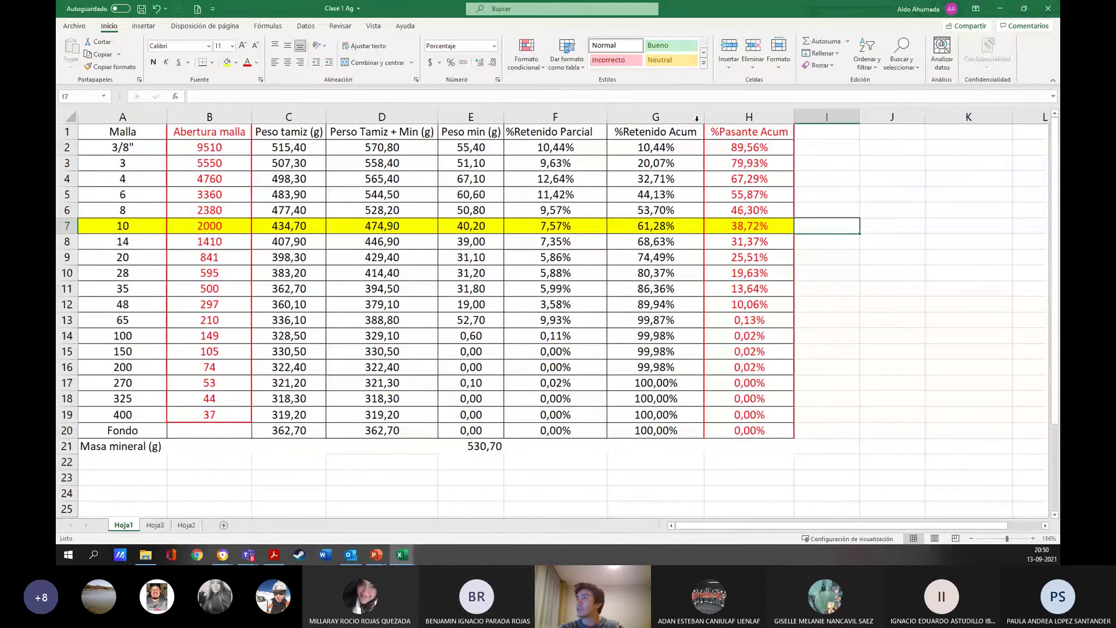
{"action": "left_click_drag", "start_coordinate": [696, 118], "coordinate": [278, 111]}
{"action": "right_click", "coordinate": [278, 111]}
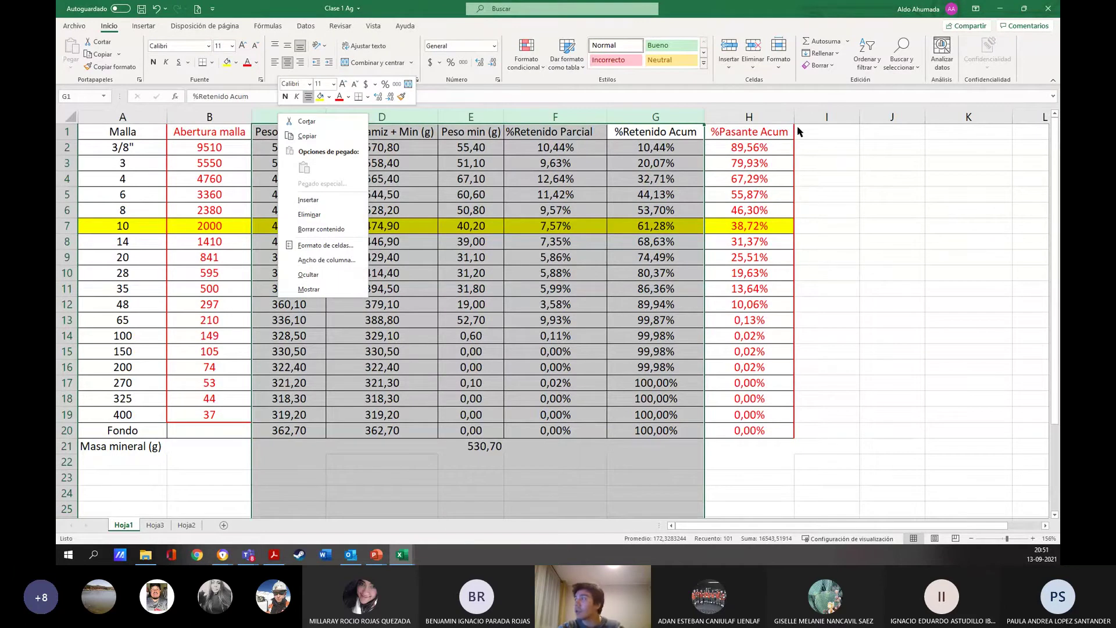
{"action": "left_click", "coordinate": [314, 274]}
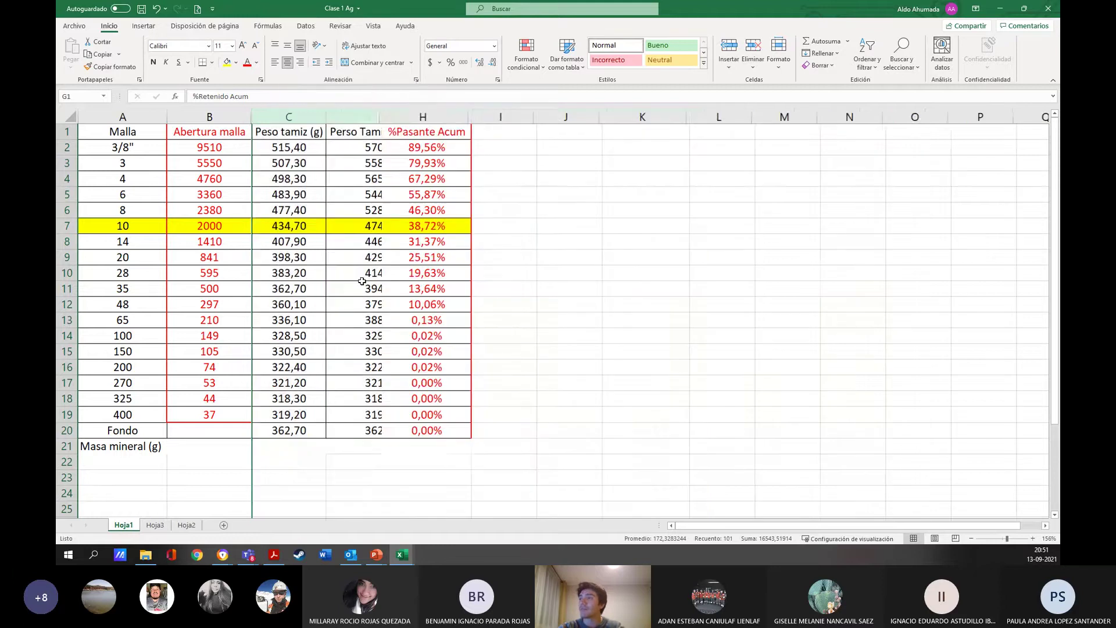
{"action": "left_click", "coordinate": [512, 198]}
{"action": "right_click", "coordinate": [426, 146]}
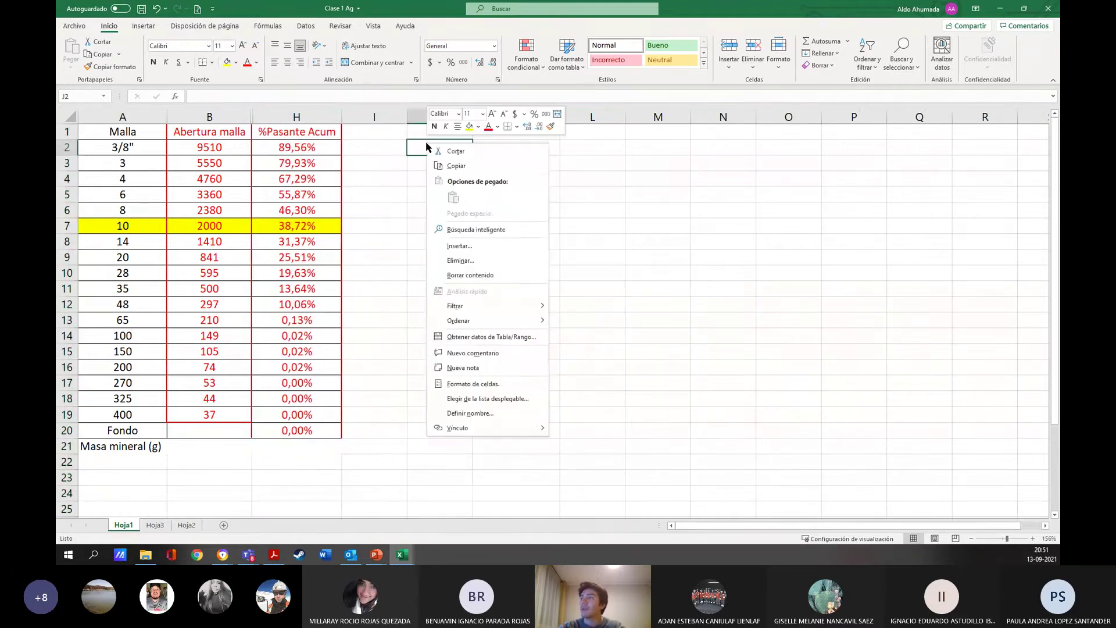
{"action": "key", "text": "Escape"}
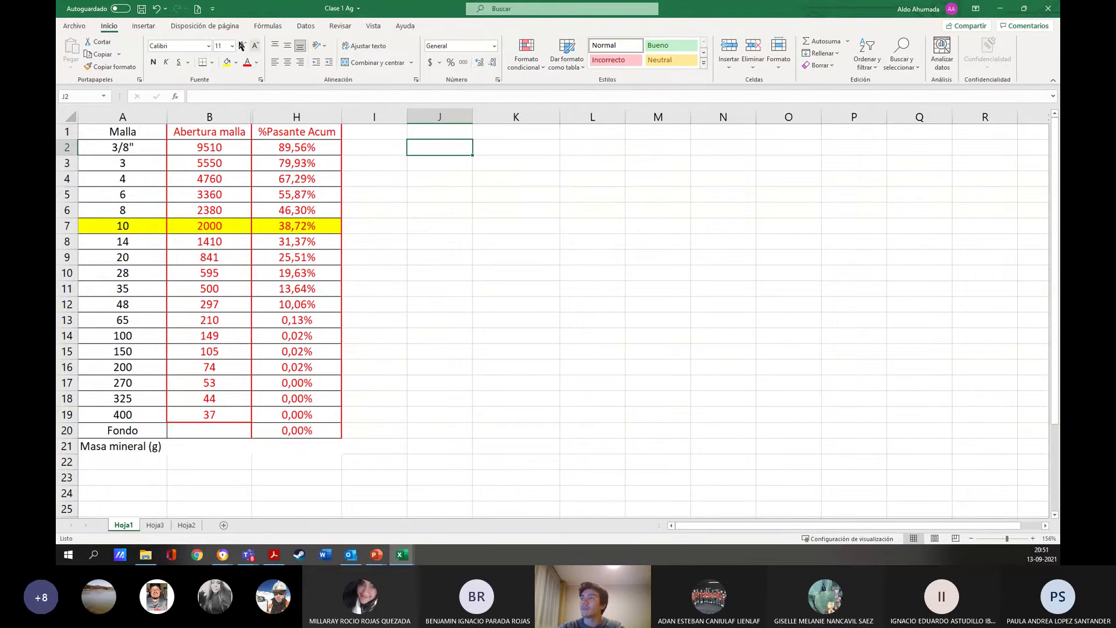
Insert a smooth-line scatter chart from Insertar, move it, then delete it.
{"action": "left_click", "coordinate": [149, 27]}
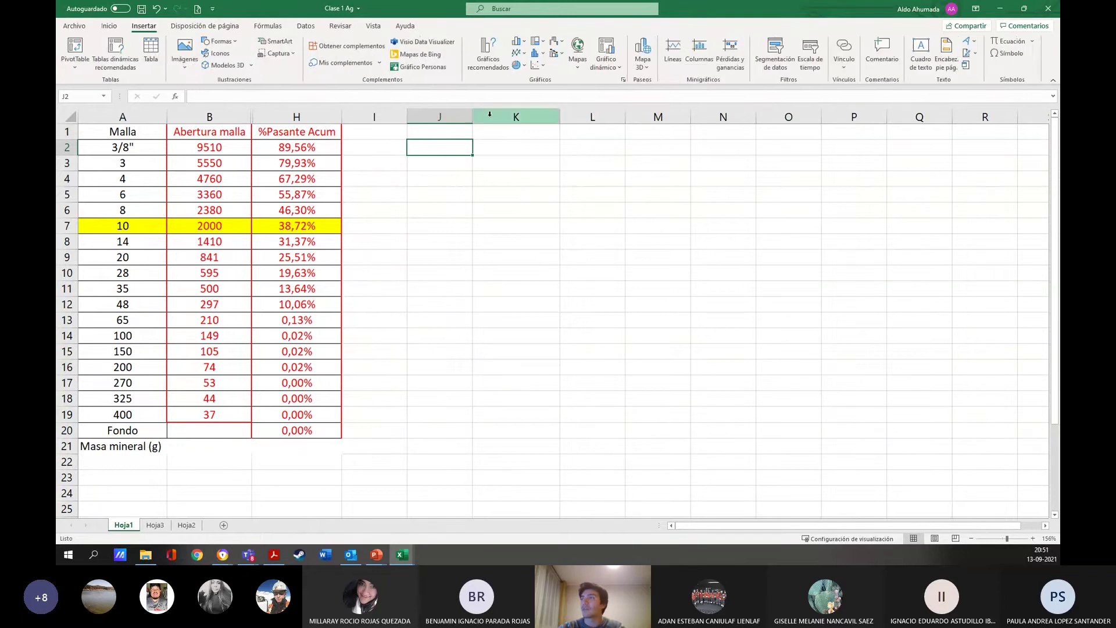
{"action": "left_click", "coordinate": [545, 67]}
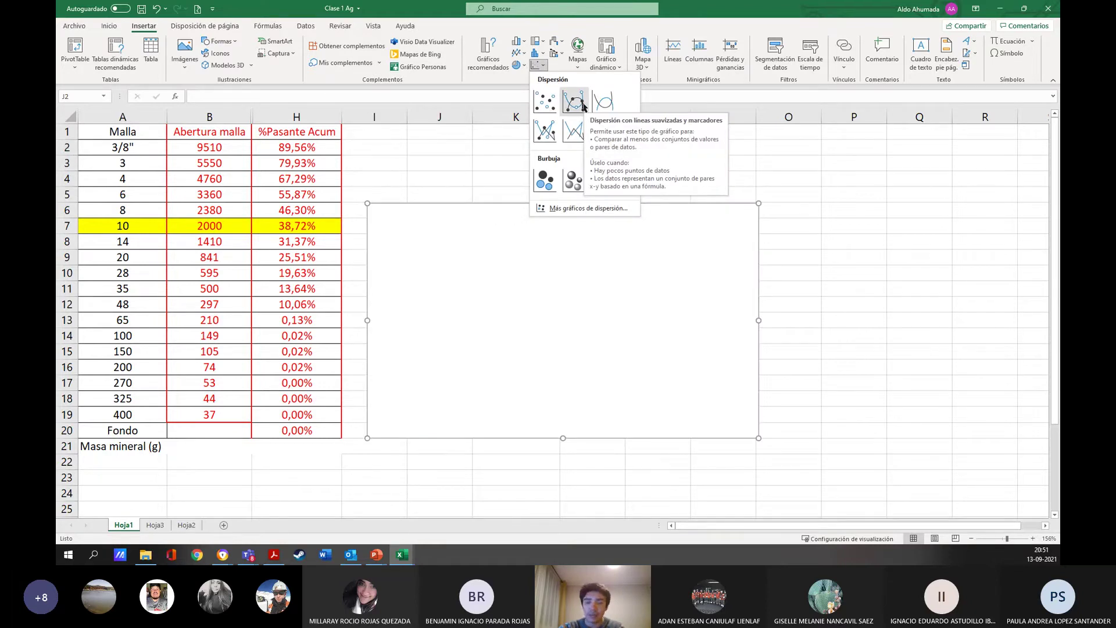
{"action": "left_click", "coordinate": [580, 103]}
{"action": "left_click_drag", "start_coordinate": [556, 261], "coordinate": [575, 216]}
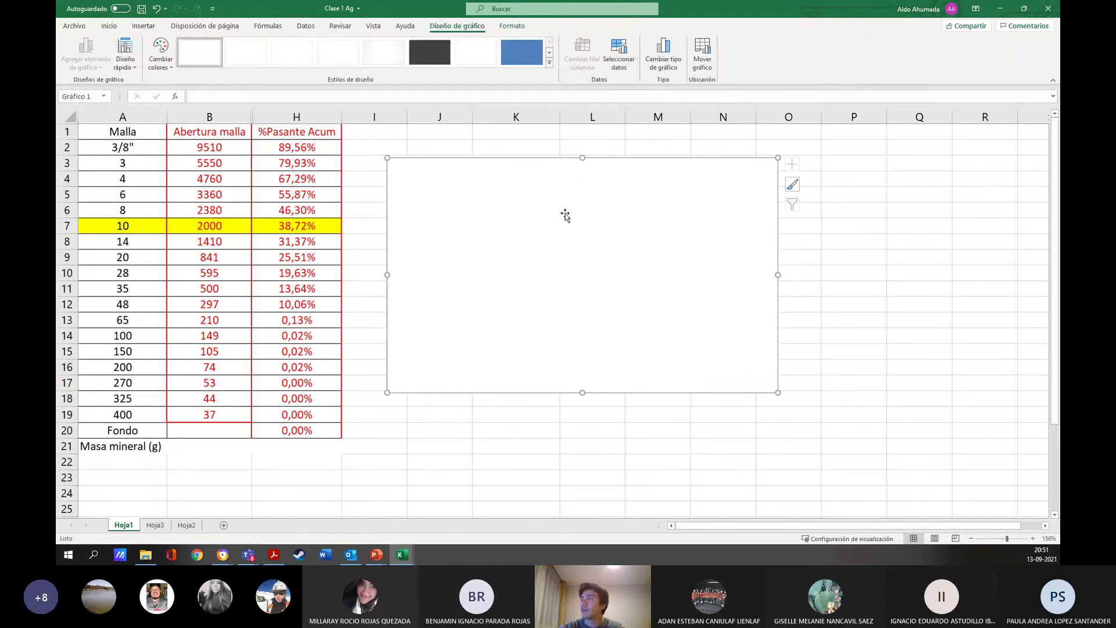
{"action": "key", "text": "Delete"}
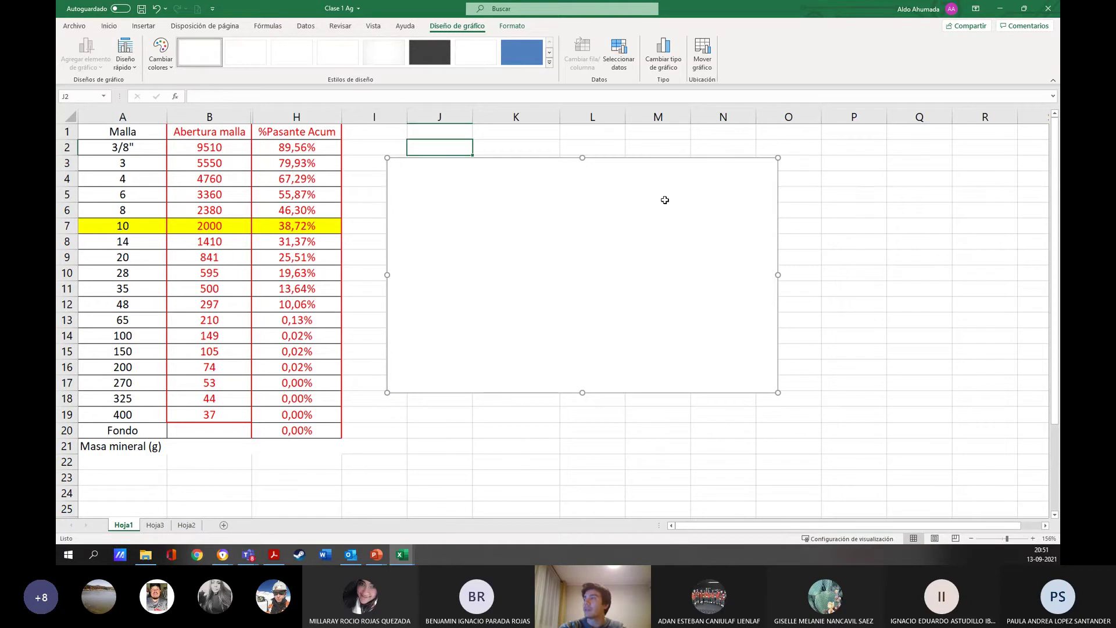
Insert a fresh empty Dispersión con líneas suavizadas y marcadores chart beside the table.
{"action": "left_click", "coordinate": [140, 25]}
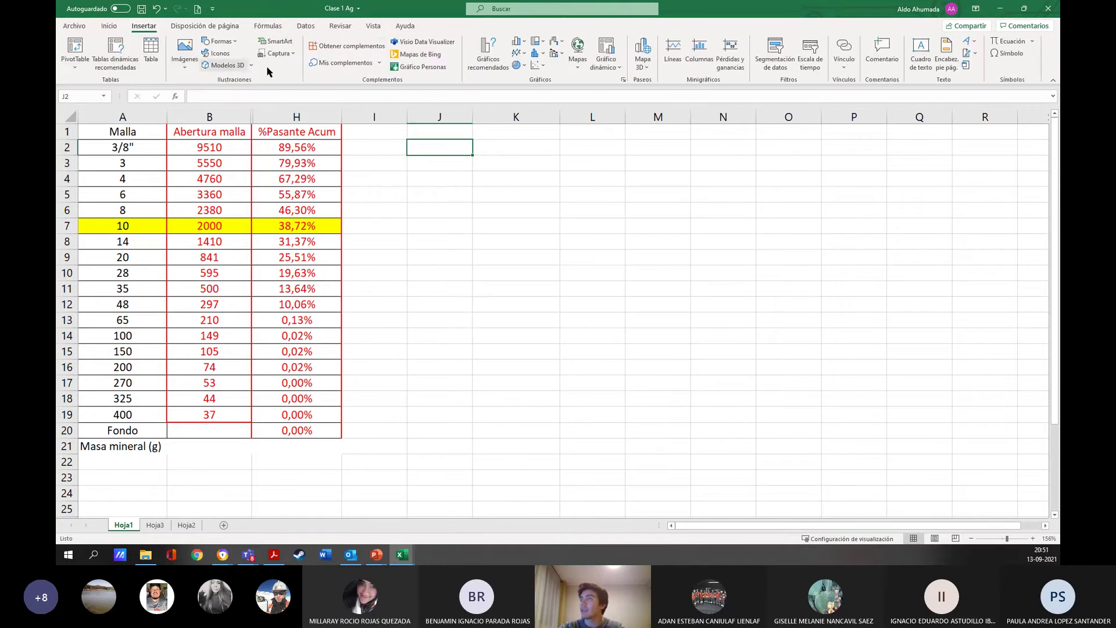
{"action": "left_click", "coordinate": [544, 67]}
{"action": "left_click", "coordinate": [573, 103]}
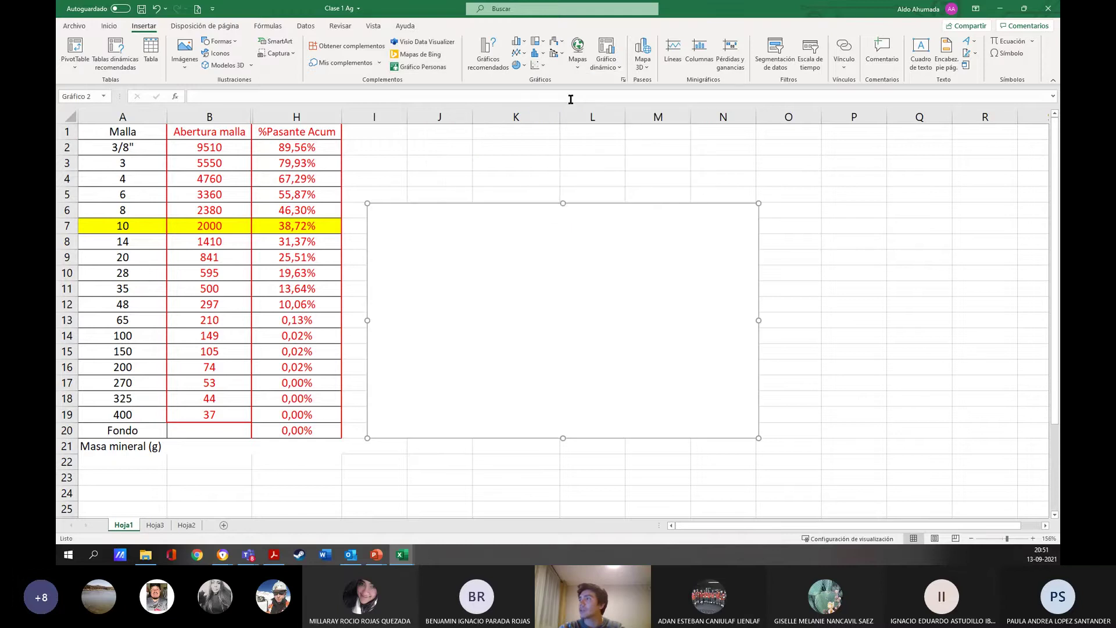
{"action": "left_click", "coordinate": [143, 26]}
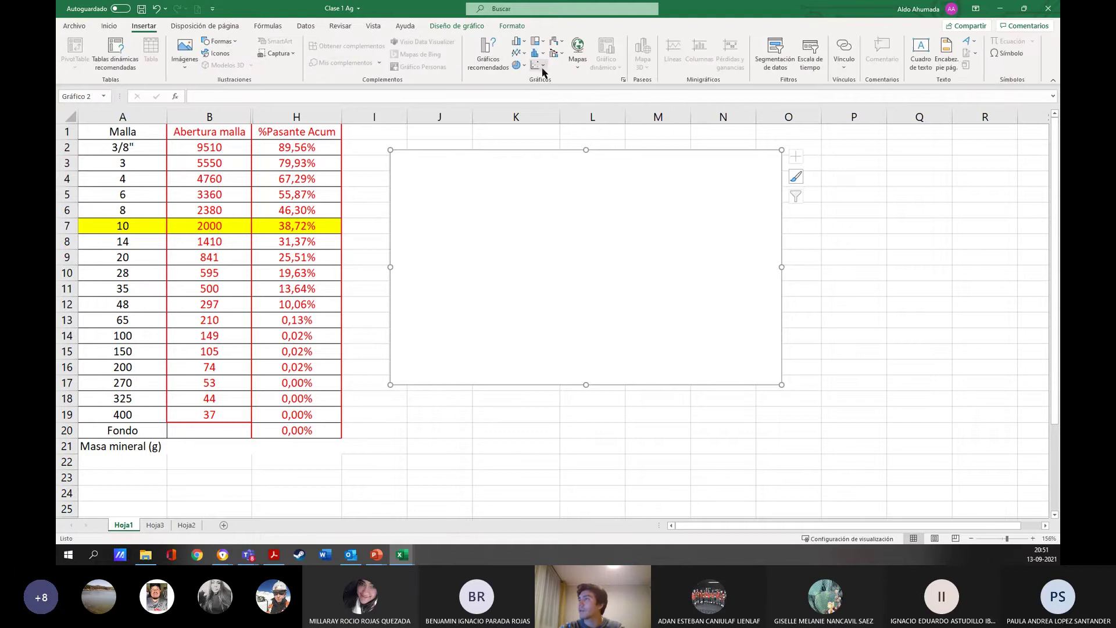
{"action": "left_click", "coordinate": [536, 66]}
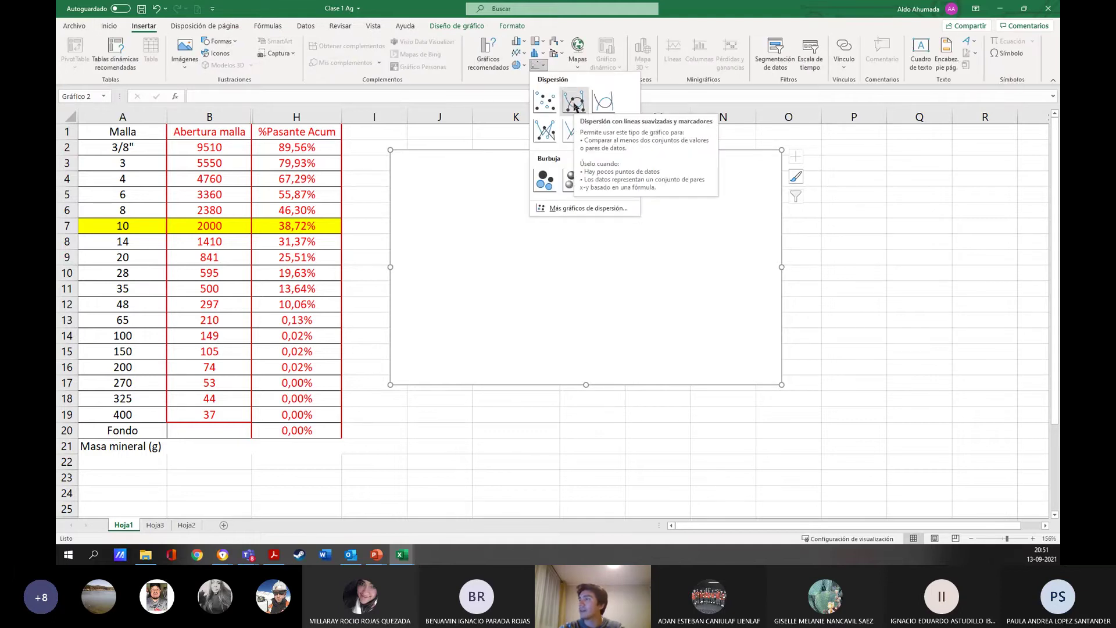
{"action": "left_click", "coordinate": [530, 259]}
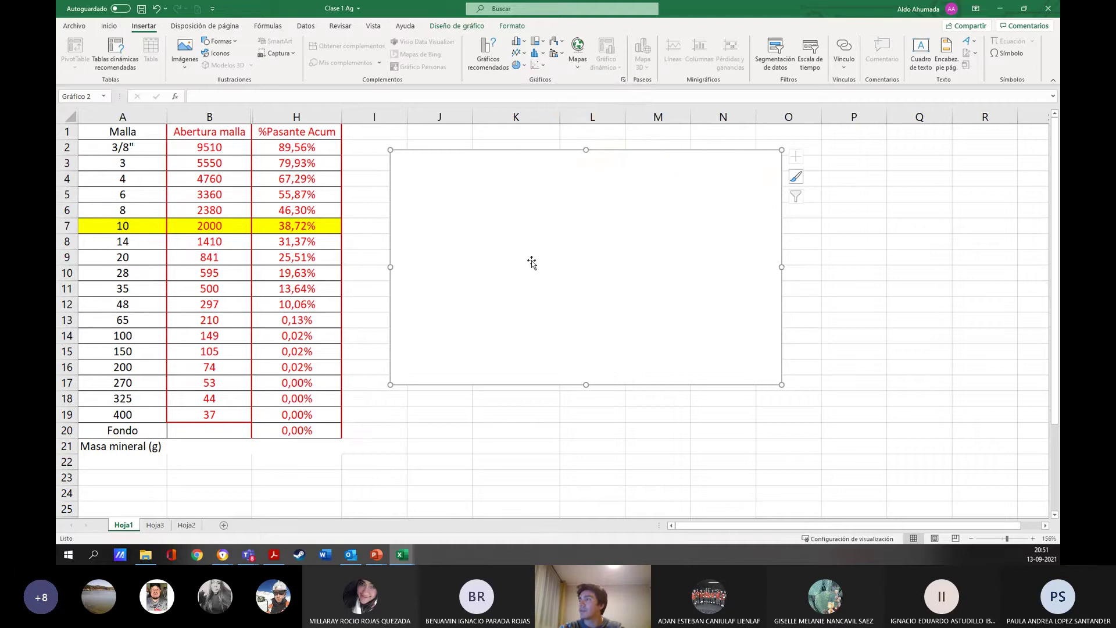
Bring up the empty chart's right-click menu, ready to choose its data.
{"action": "right_click", "coordinate": [539, 218]}
{"action": "left_click", "coordinate": [468, 174]}
{"action": "left_click", "coordinate": [544, 67]}
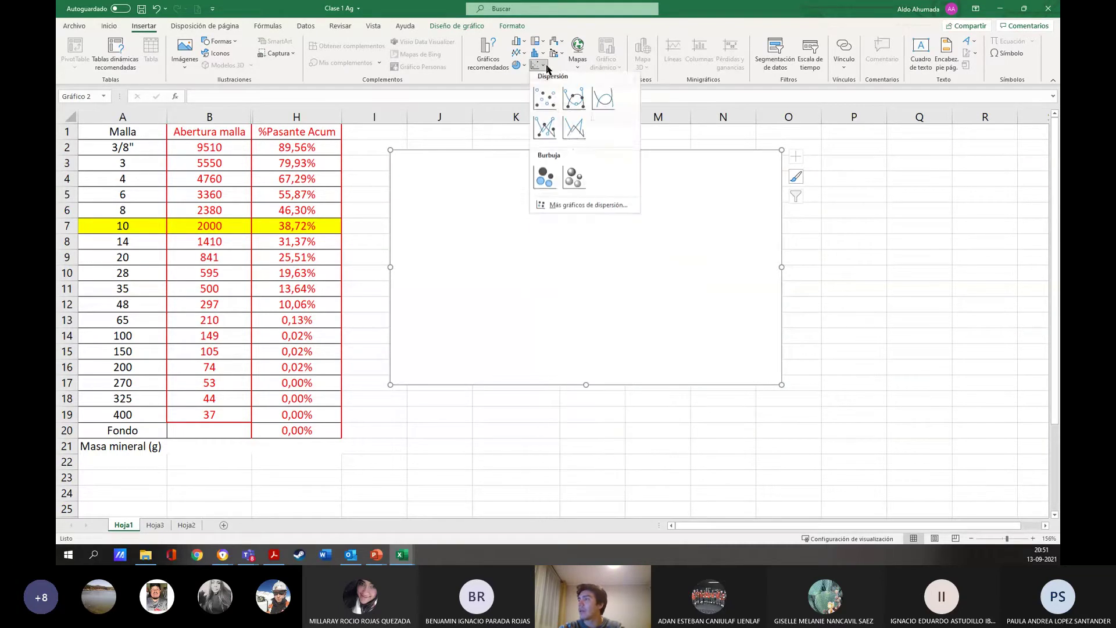
{"action": "left_click", "coordinate": [573, 102]}
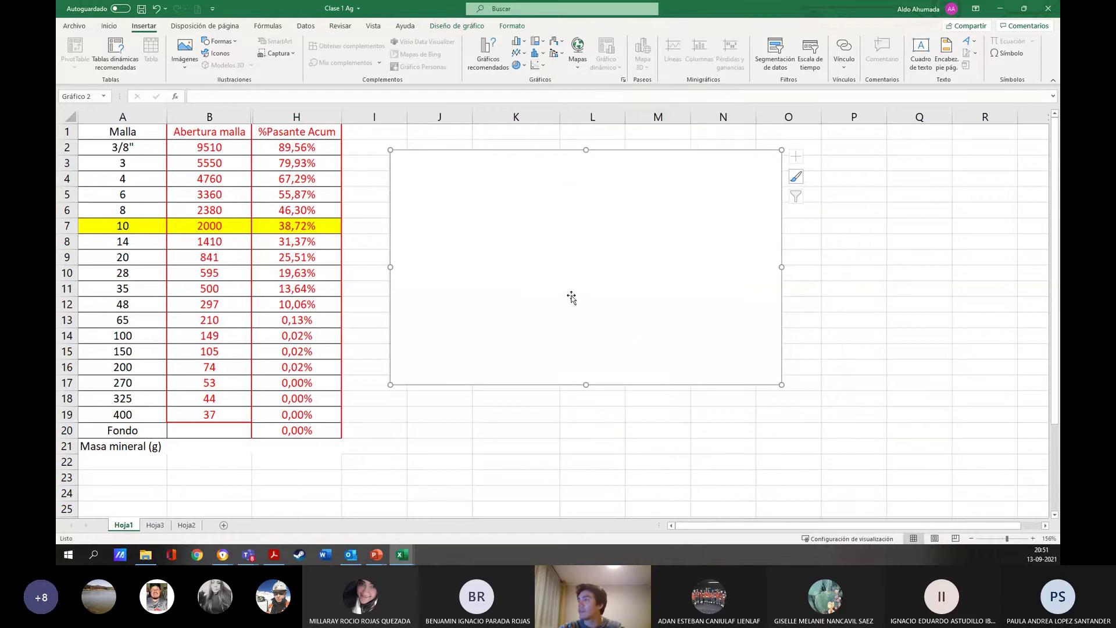
{"action": "right_click", "coordinate": [570, 224]}
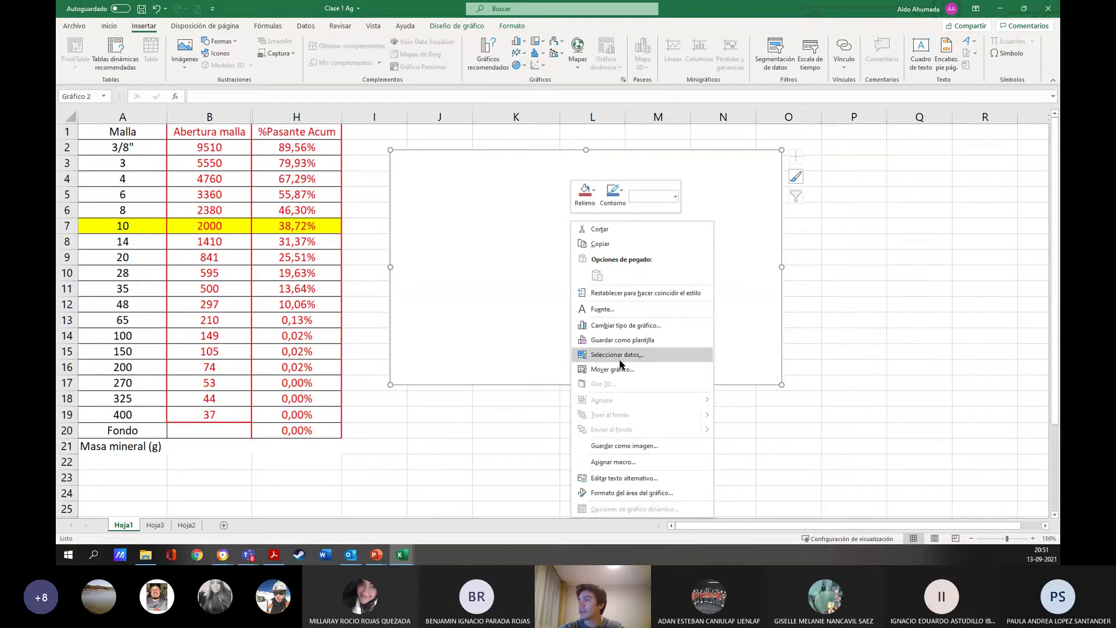
{"action": "right_click", "coordinate": [525, 213]}
{"action": "right_click", "coordinate": [529, 207]}
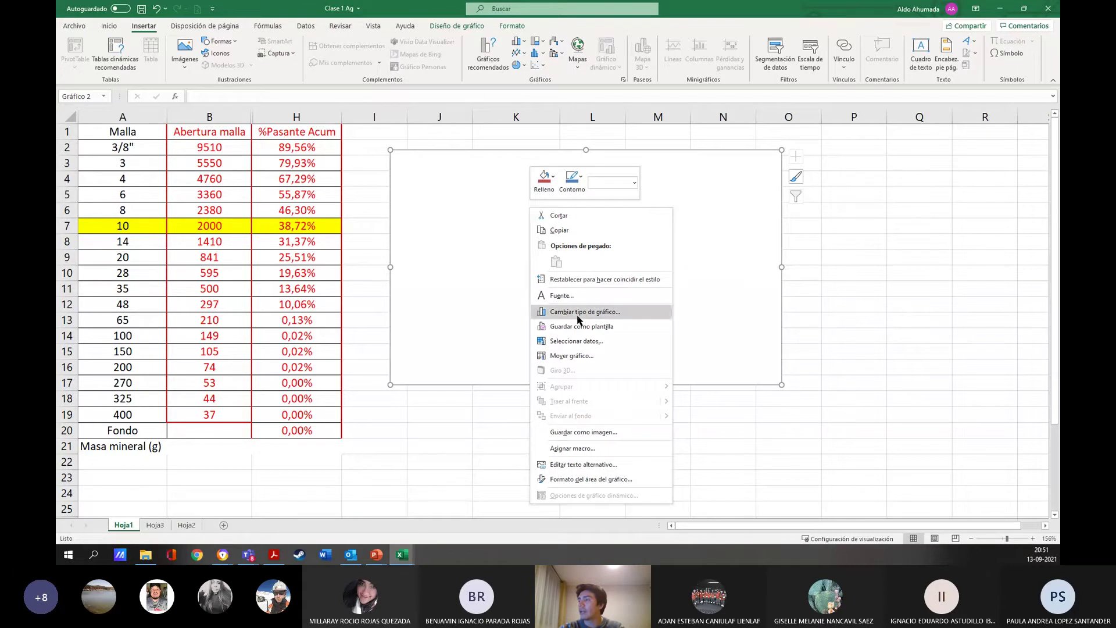
In Seleccionar origen de datos, add a new series and enter its name.
{"action": "left_click", "coordinate": [586, 342]}
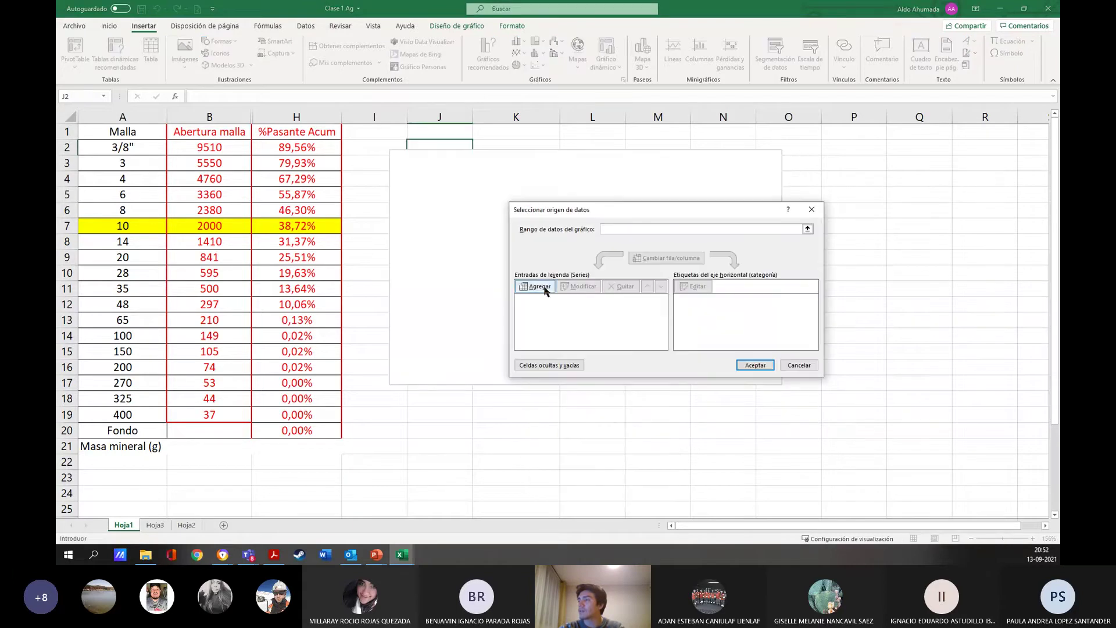
{"action": "left_click", "coordinate": [536, 286]}
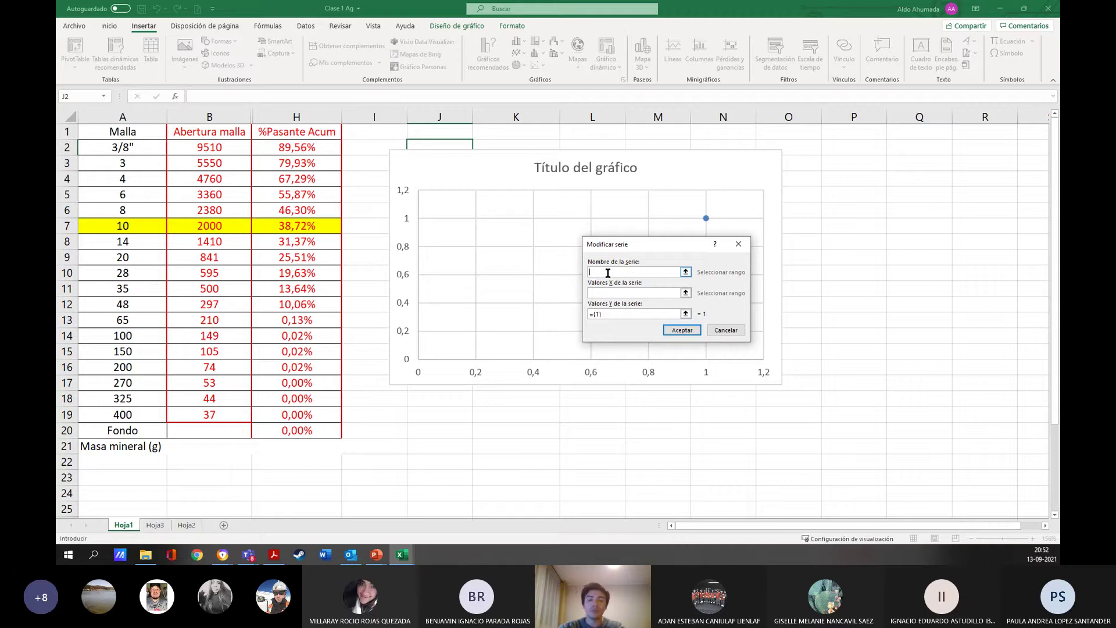
{"action": "type", "text": "An"}
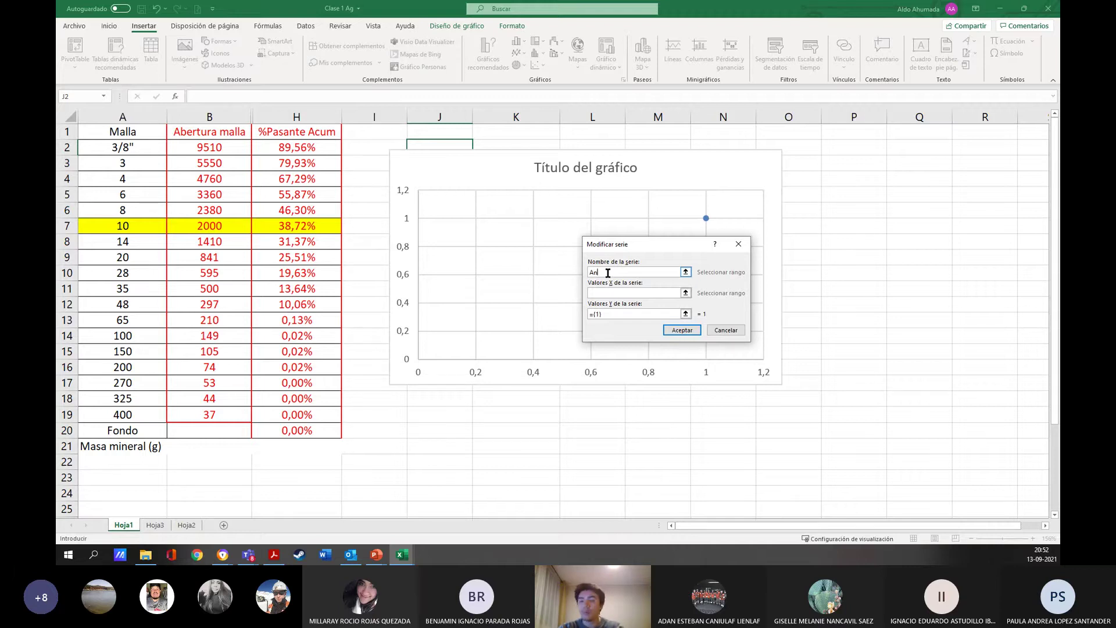
{"action": "key", "text": "BackSpace"}
{"action": "type", "text": "Curva Granulométrica N°"}
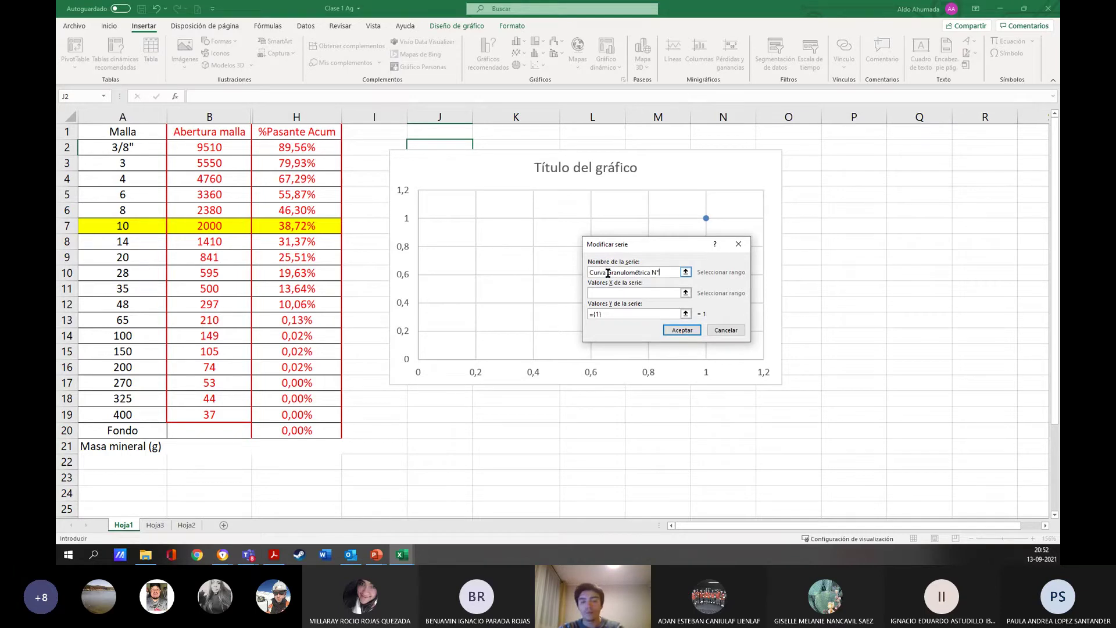
{"action": "type", "text": "1"}
{"action": "left_click", "coordinate": [609, 293]}
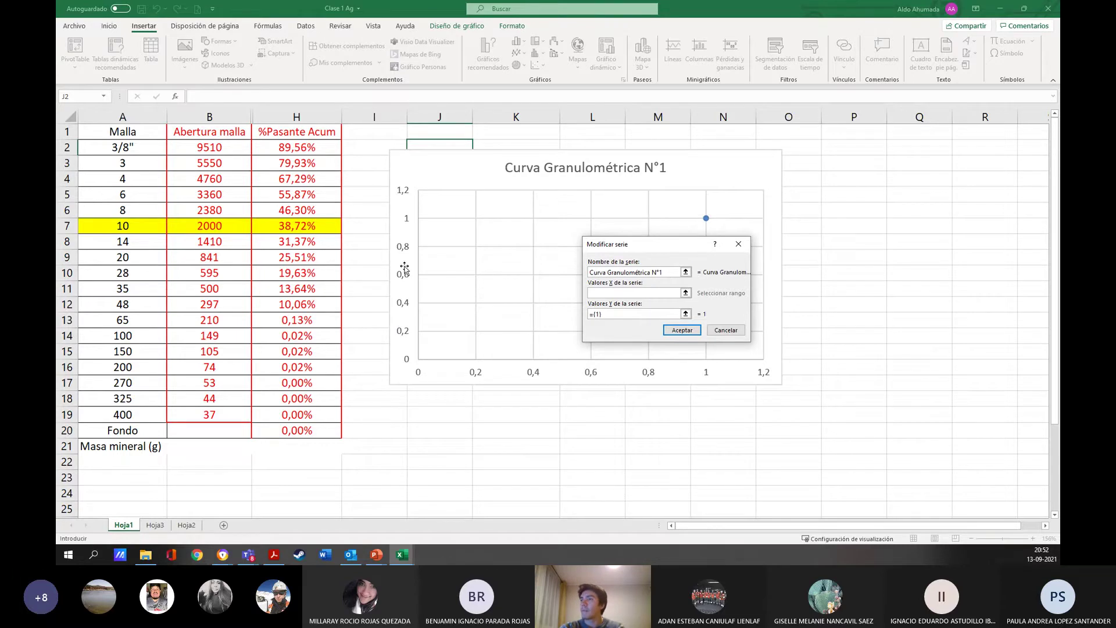
Set the series X values to the mesh openings B2:B19.
{"action": "left_click_drag", "start_coordinate": [224, 147], "coordinate": [212, 410]}
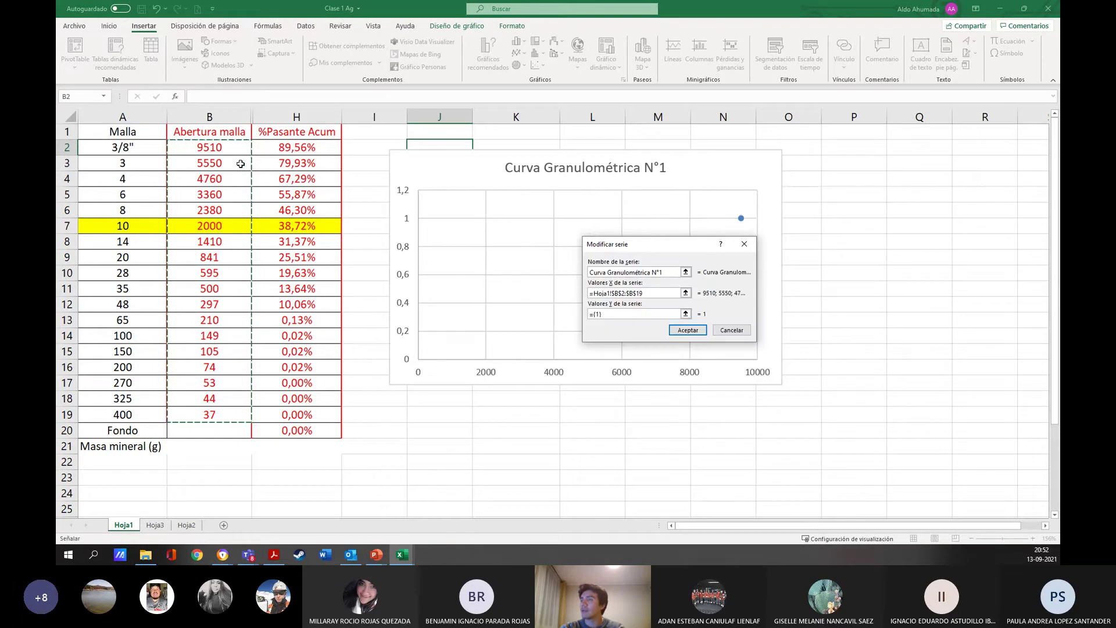
{"action": "left_click", "coordinate": [215, 132]}
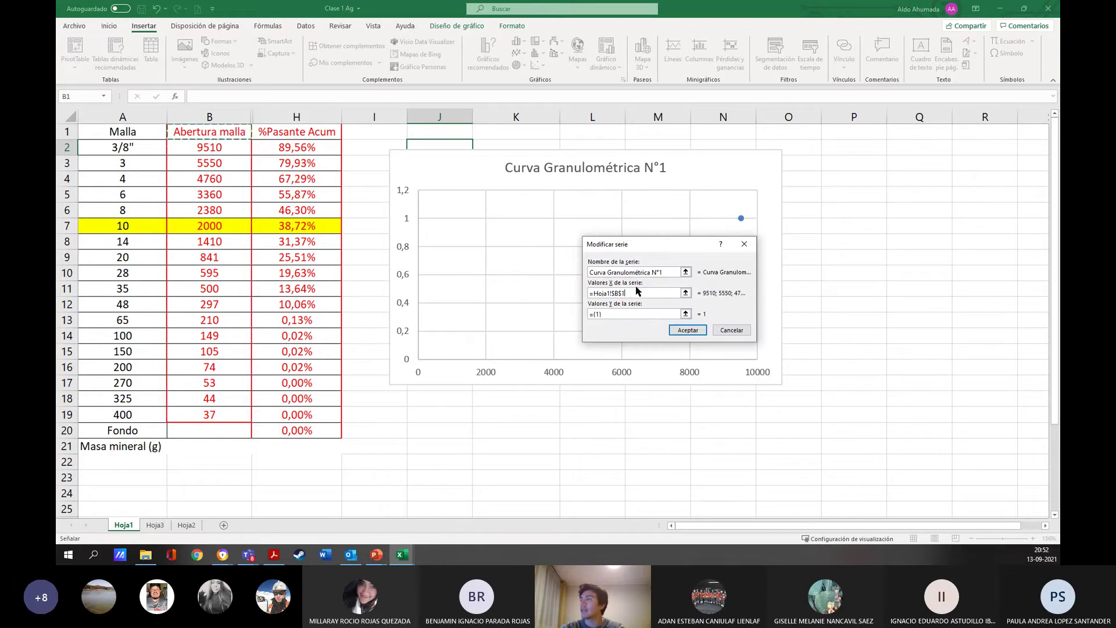
{"action": "key", "text": "shift+Home"}
{"action": "key", "text": "BackSpace"}
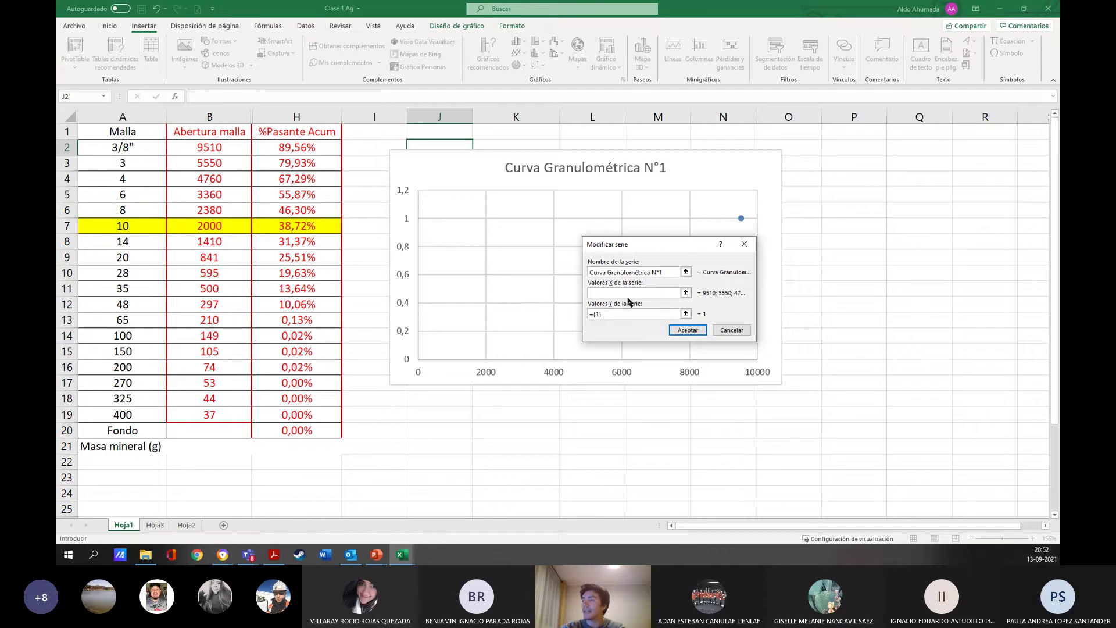
{"action": "left_click_drag", "start_coordinate": [173, 149], "coordinate": [201, 165]}
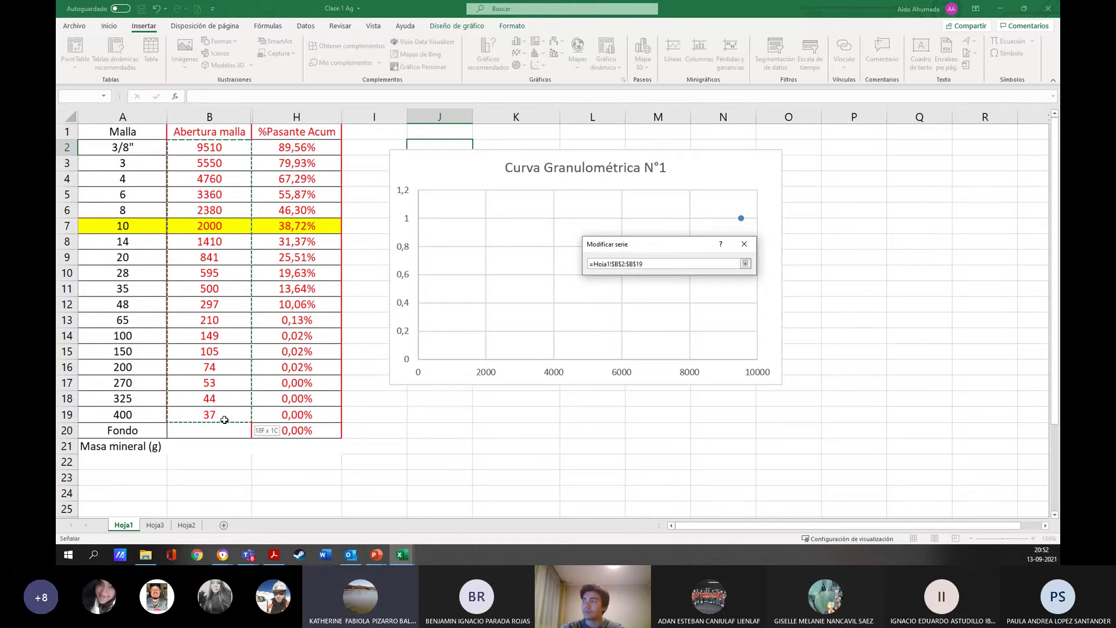
{"action": "left_click_drag", "start_coordinate": [224, 419], "coordinate": [224, 419]}
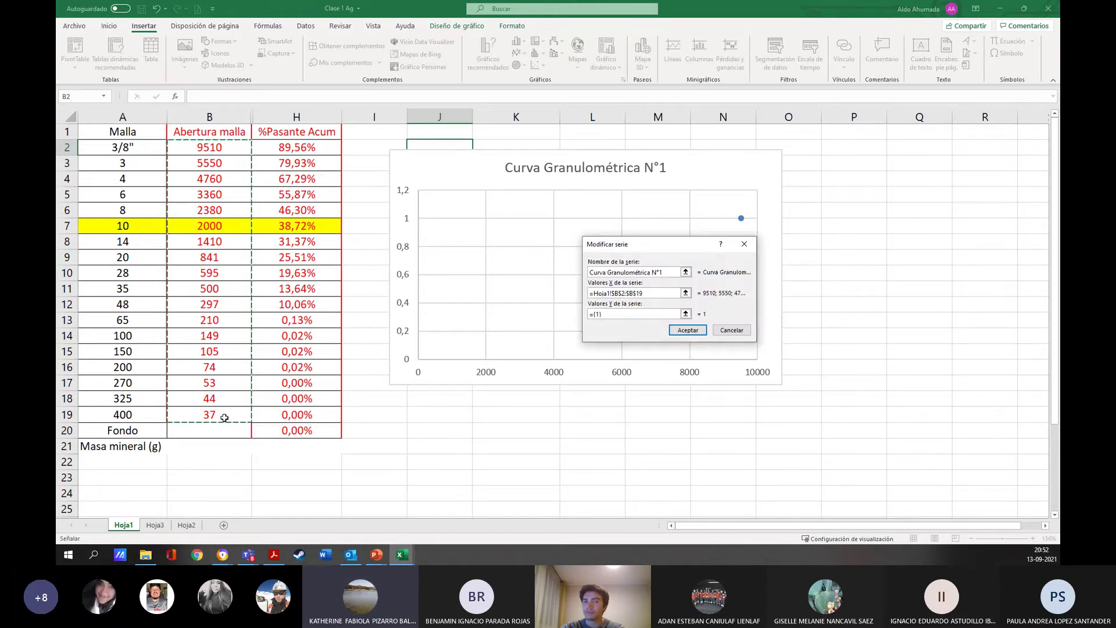
{"action": "left_click_drag", "start_coordinate": [629, 294], "coordinate": [575, 294]}
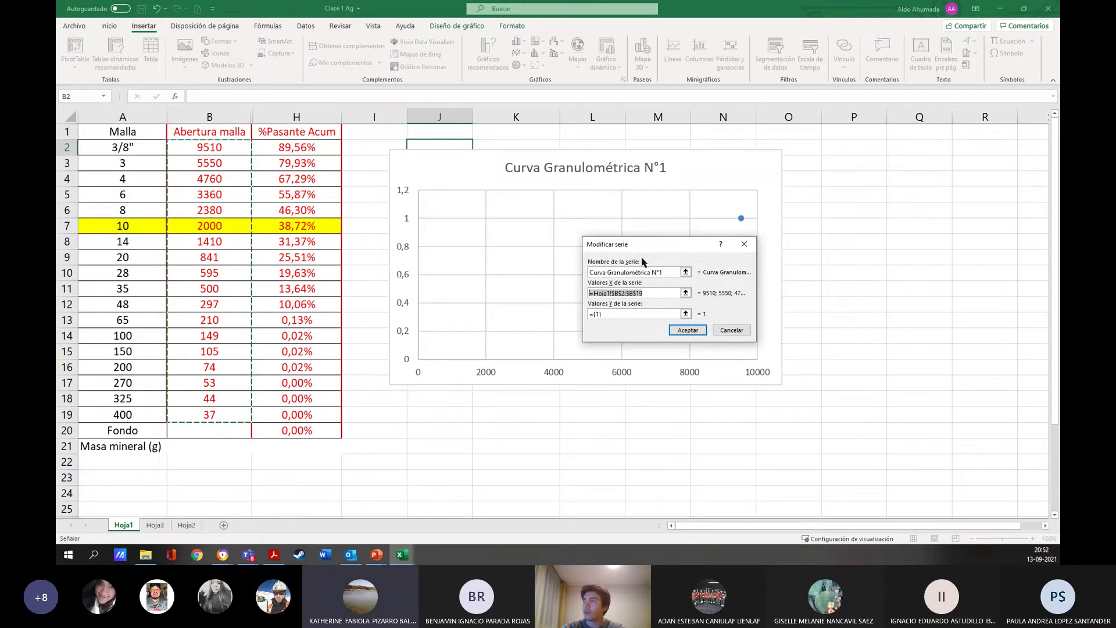
Cancel Modificar serie and Seleccionar origen de datos, then delete the empty chart.
{"action": "left_click", "coordinate": [731, 330]}
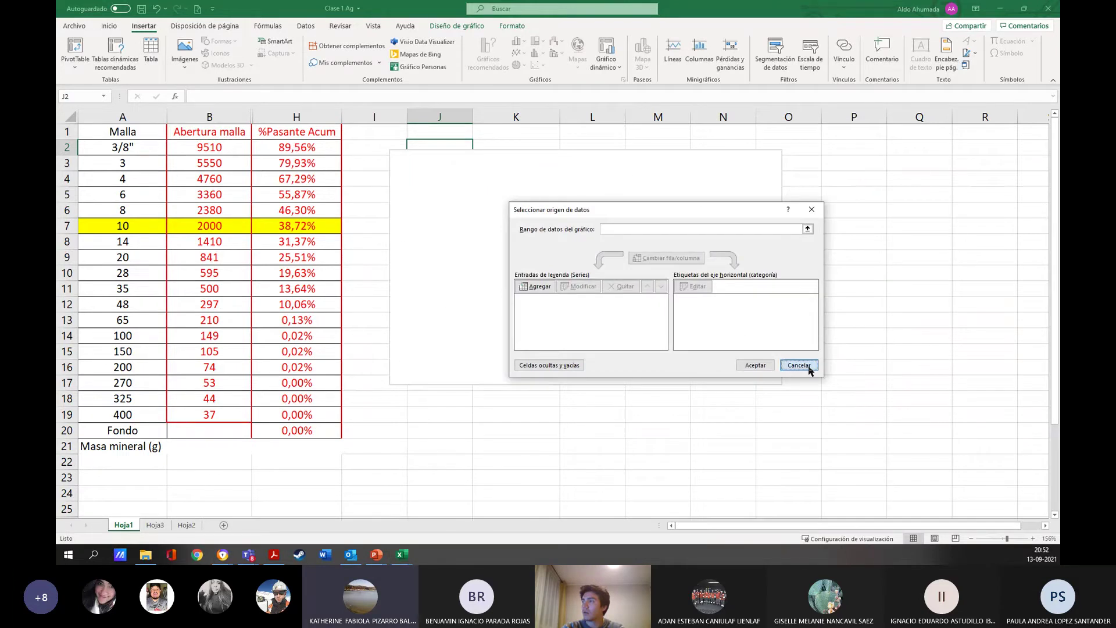
{"action": "left_click", "coordinate": [798, 364]}
{"action": "key", "text": "Delete"}
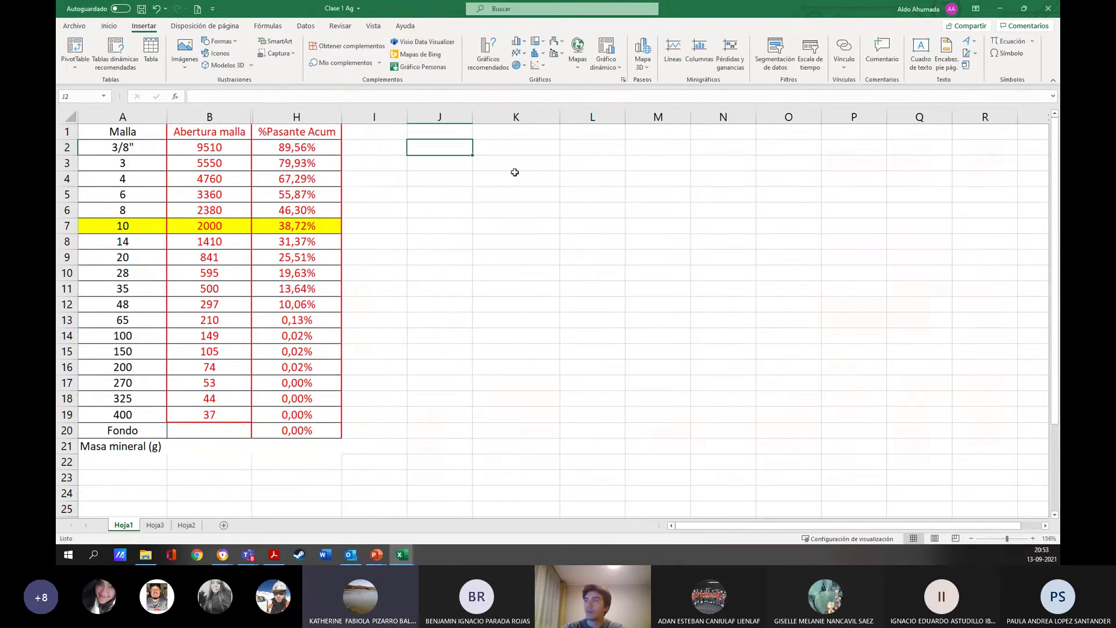
{"action": "double_click", "coordinate": [289, 142]}
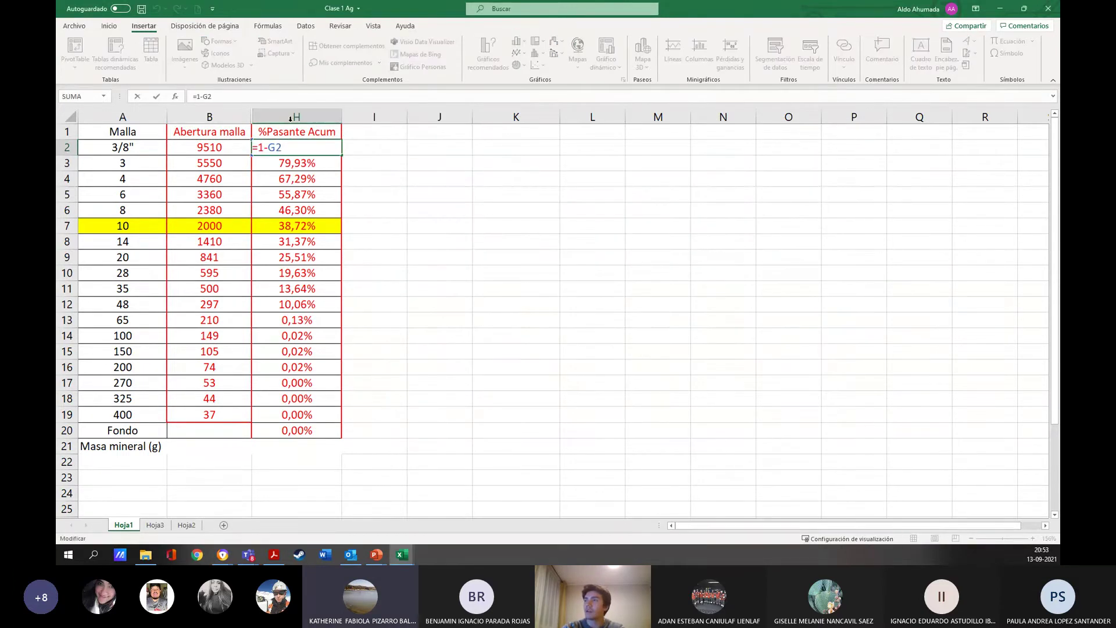
{"action": "double_click", "coordinate": [251, 113]}
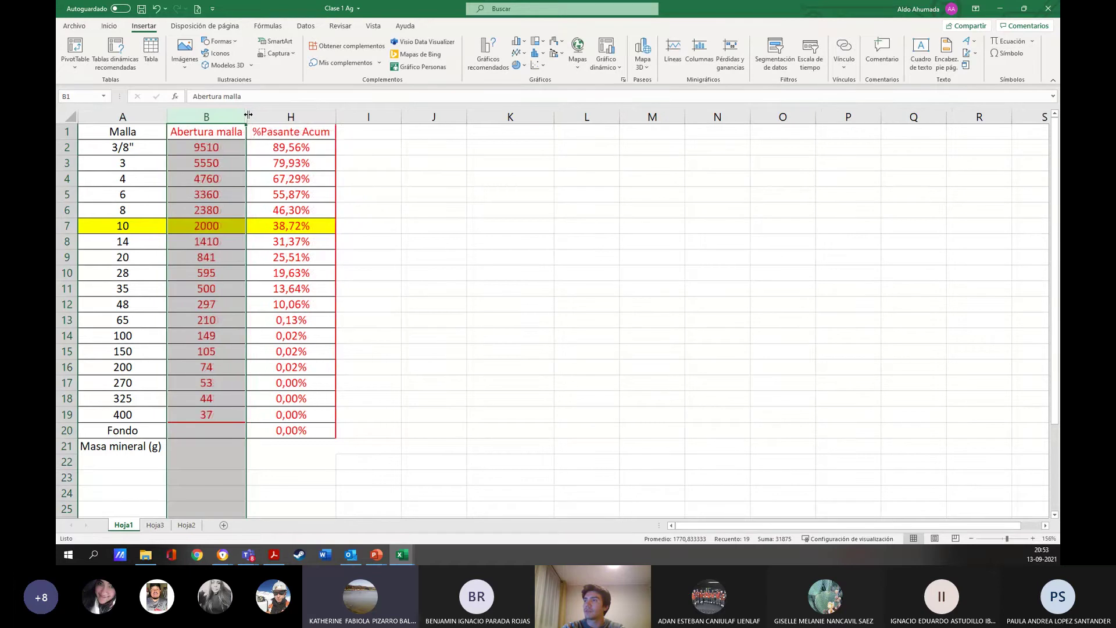
{"action": "double_click", "coordinate": [248, 115]}
{"action": "double_click", "coordinate": [373, 146]}
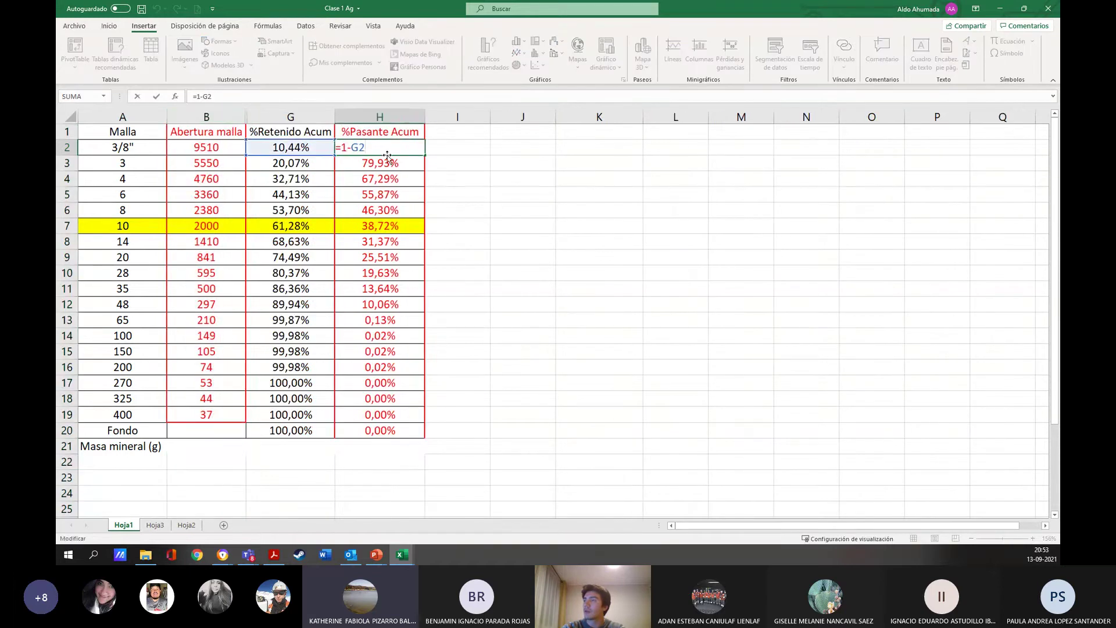
{"action": "left_click_drag", "start_coordinate": [295, 148], "coordinate": [305, 386]}
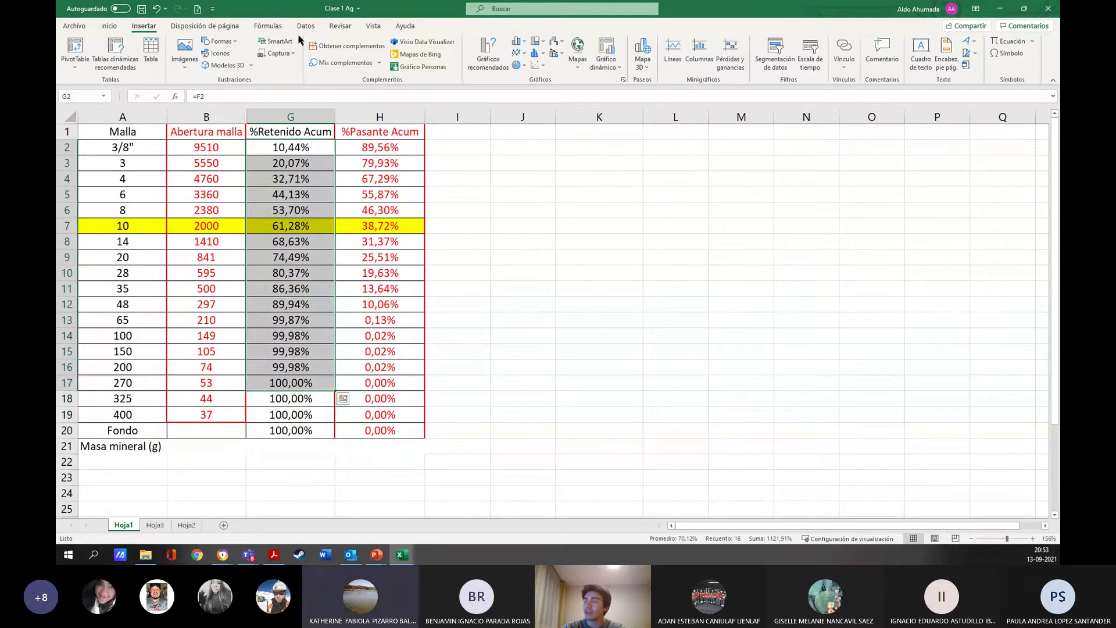
{"action": "left_click", "coordinate": [108, 25]}
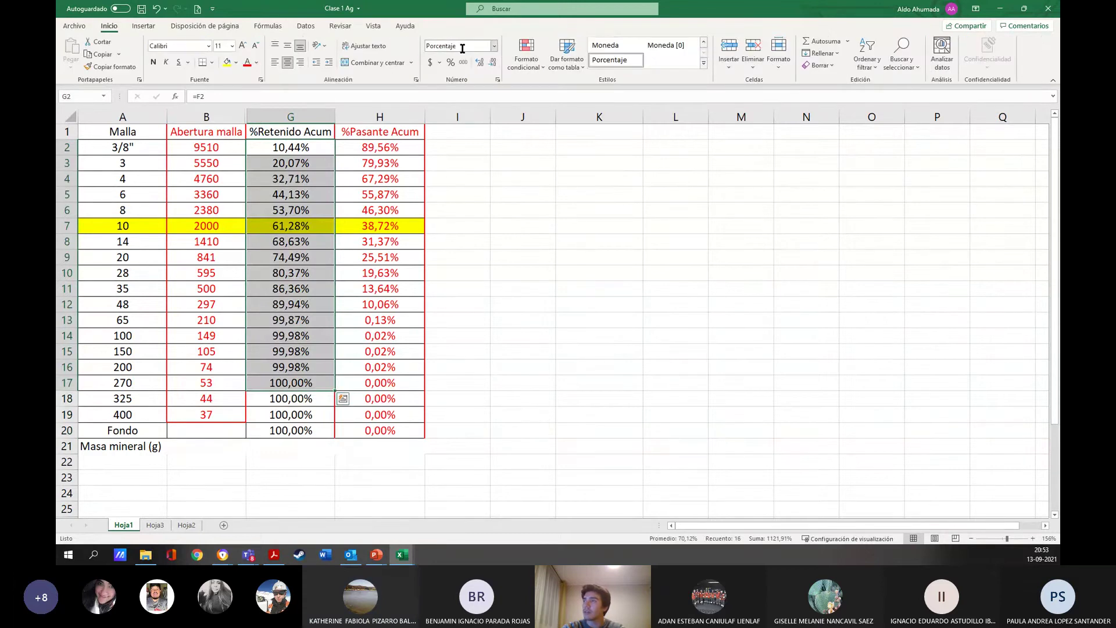
{"action": "left_click", "coordinate": [387, 149]}
{"action": "double_click", "coordinate": [388, 148]}
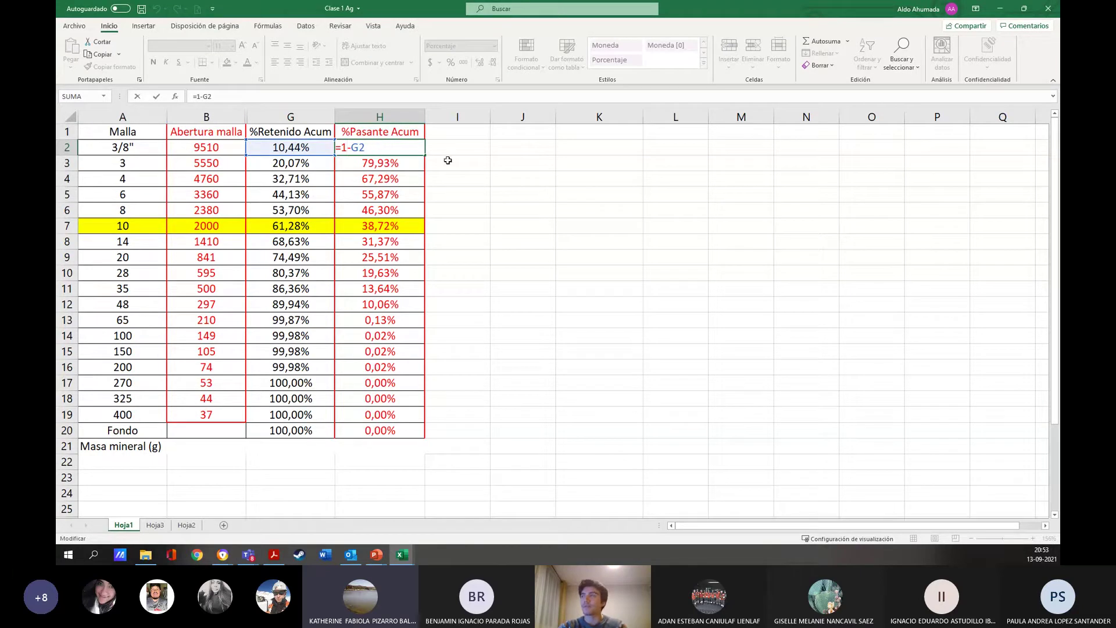
{"action": "left_click", "coordinate": [469, 166]}
{"action": "left_click", "coordinate": [476, 143]}
{"action": "left_click", "coordinate": [506, 147]}
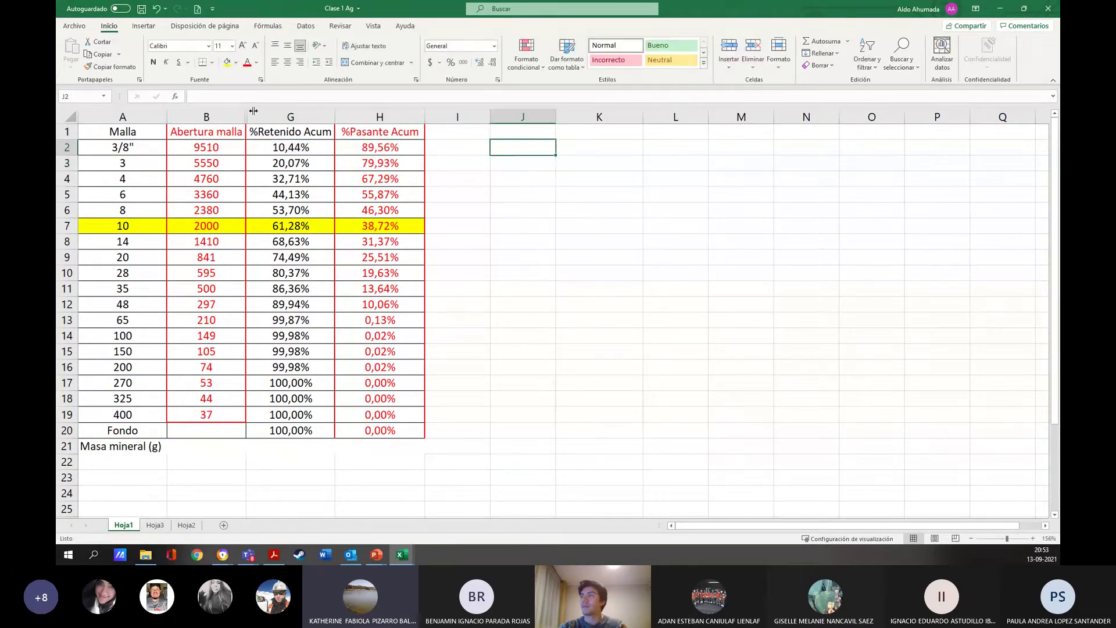
{"action": "right_click", "coordinate": [290, 117]}
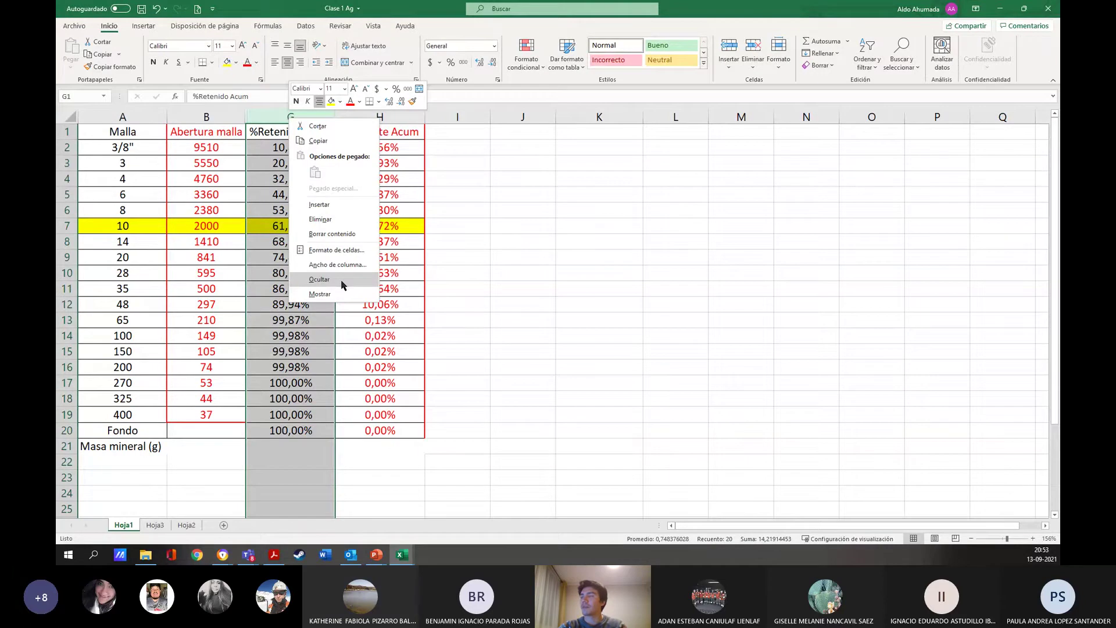
{"action": "key", "text": "Escape"}
{"action": "left_click_drag", "start_coordinate": [291, 147], "coordinate": [308, 421]}
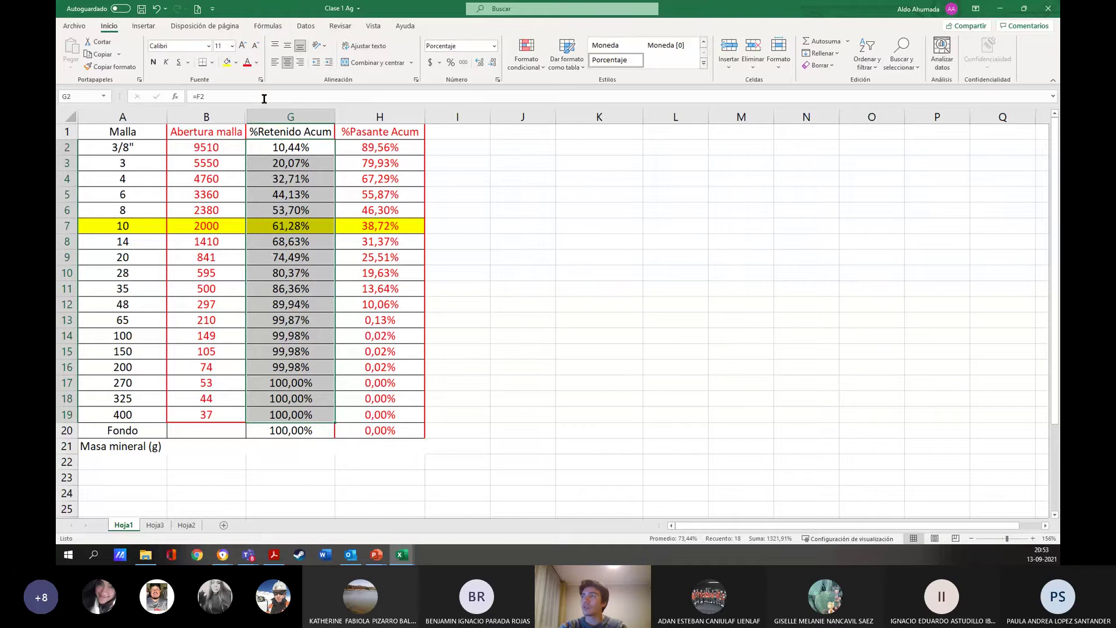
{"action": "left_click", "coordinate": [387, 148]}
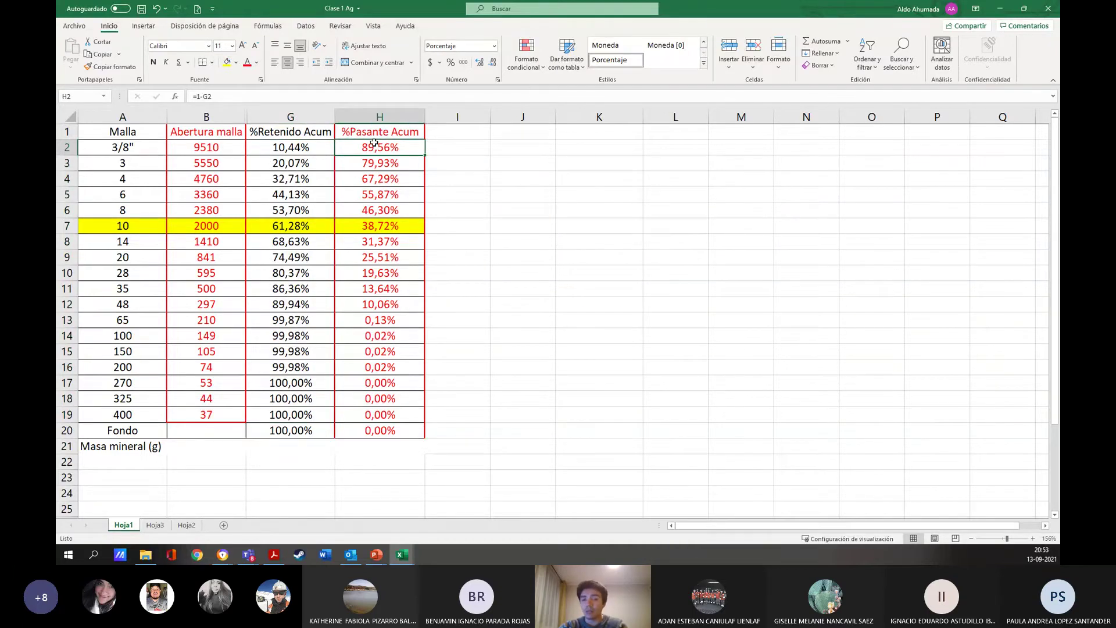
{"action": "left_click", "coordinate": [540, 176]}
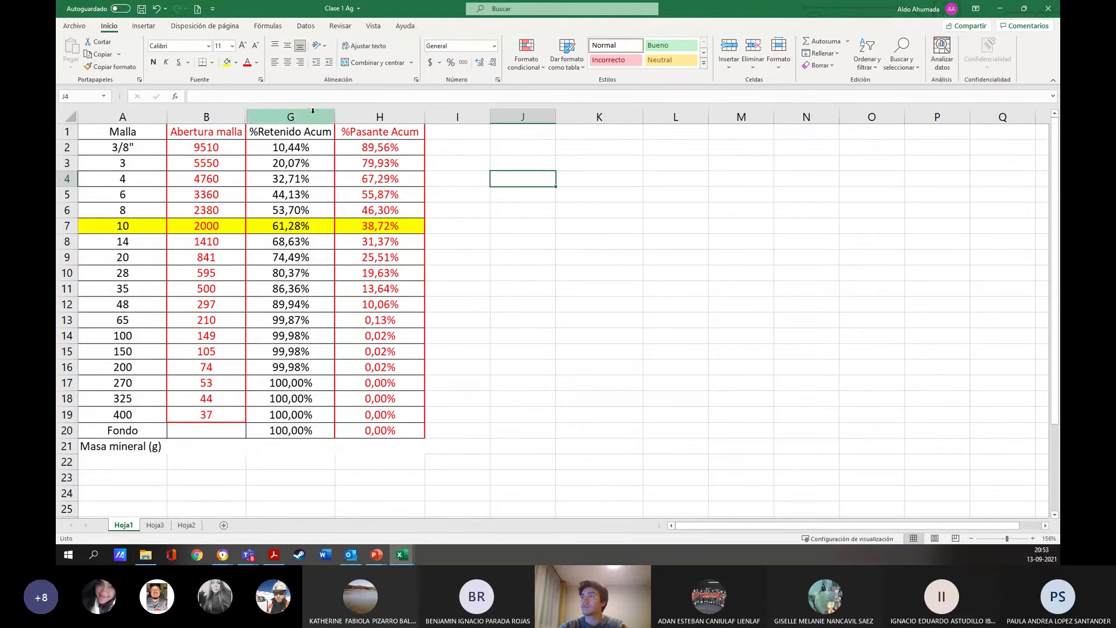
{"action": "right_click", "coordinate": [312, 117]}
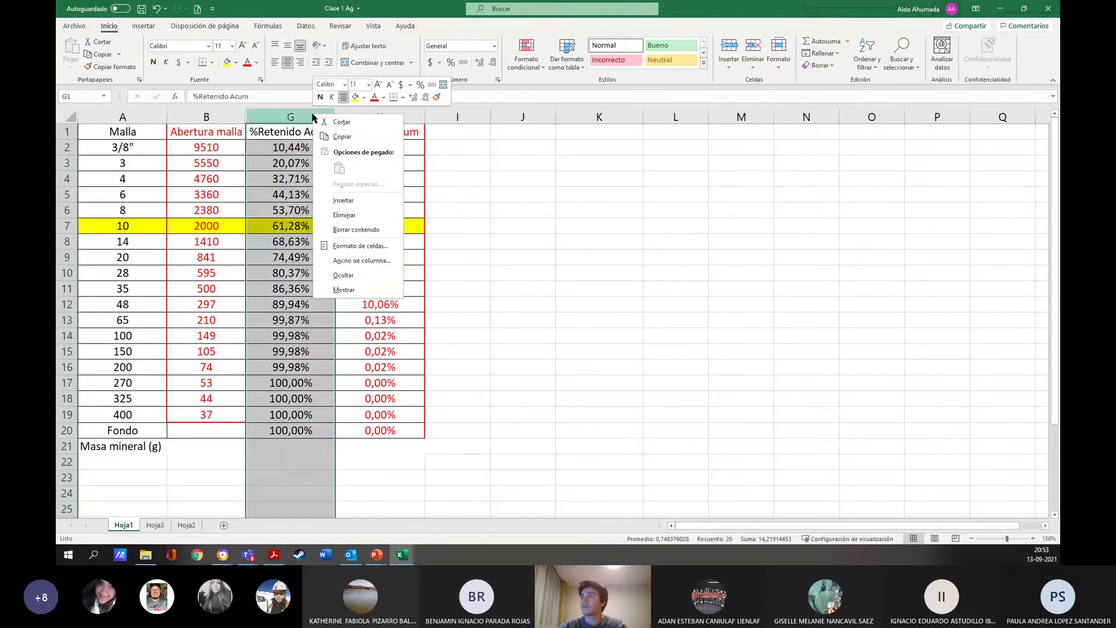
{"action": "left_click", "coordinate": [378, 275]}
{"action": "left_click", "coordinate": [410, 163]}
{"action": "left_click", "coordinate": [448, 177]}
{"action": "left_click", "coordinate": [145, 26]}
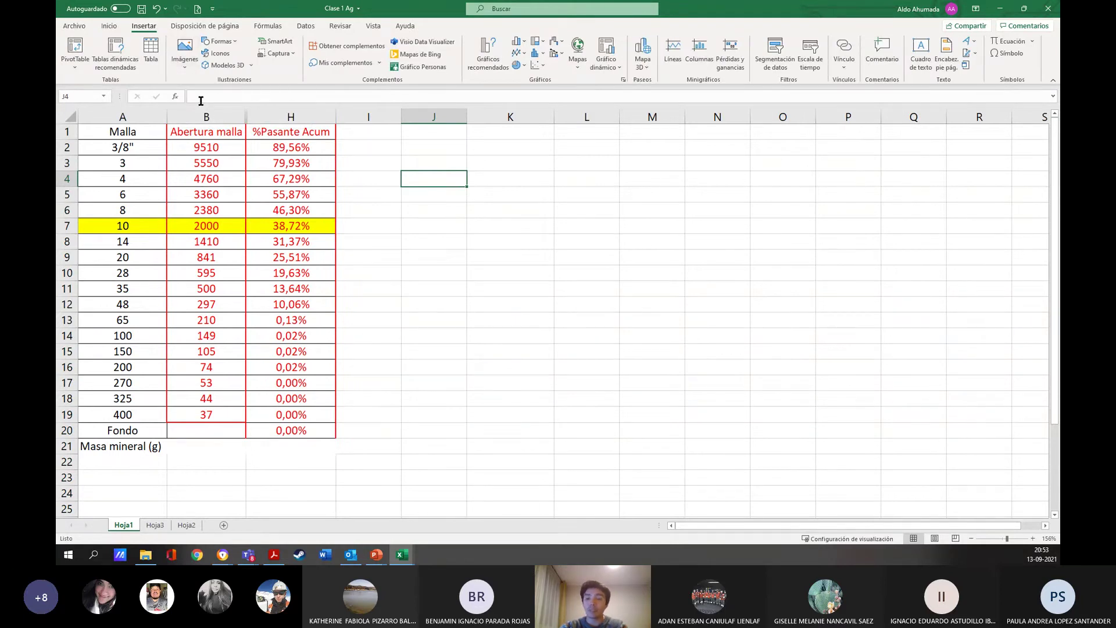
Insert an empty scatter chart from the Dispersión list and drag it up beside the table.
{"action": "left_click", "coordinate": [545, 68]}
{"action": "left_click", "coordinate": [553, 102]}
{"action": "left_click_drag", "start_coordinate": [558, 269], "coordinate": [578, 200]}
{"action": "left_click_drag", "start_coordinate": [515, 184], "coordinate": [505, 219]}
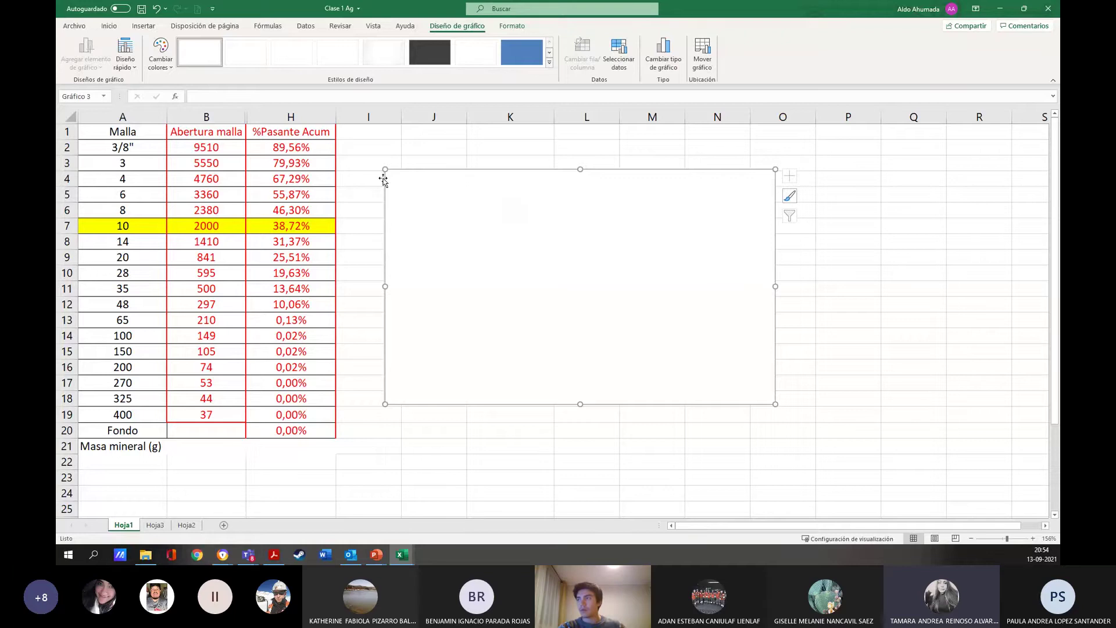
Edit the H2 %Pasante Acum formula and check the result.
{"action": "left_click", "coordinate": [287, 154]}
{"action": "double_click", "coordinate": [259, 145]}
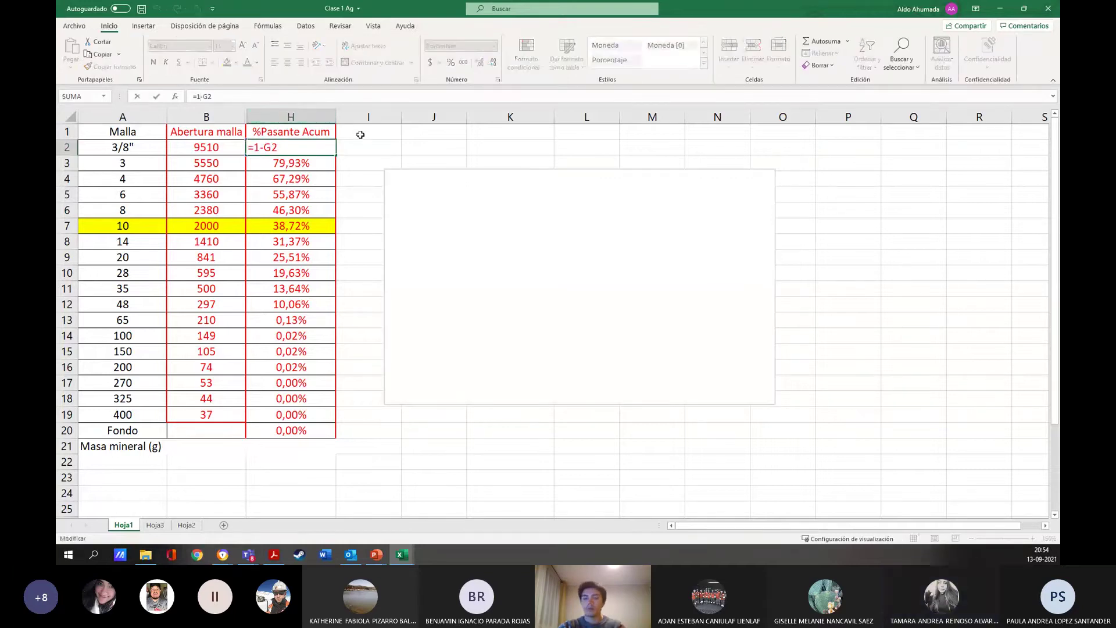
{"action": "type", "text": "00"}
{"action": "key", "text": "shift+Return"}
{"action": "key", "text": "Down"}
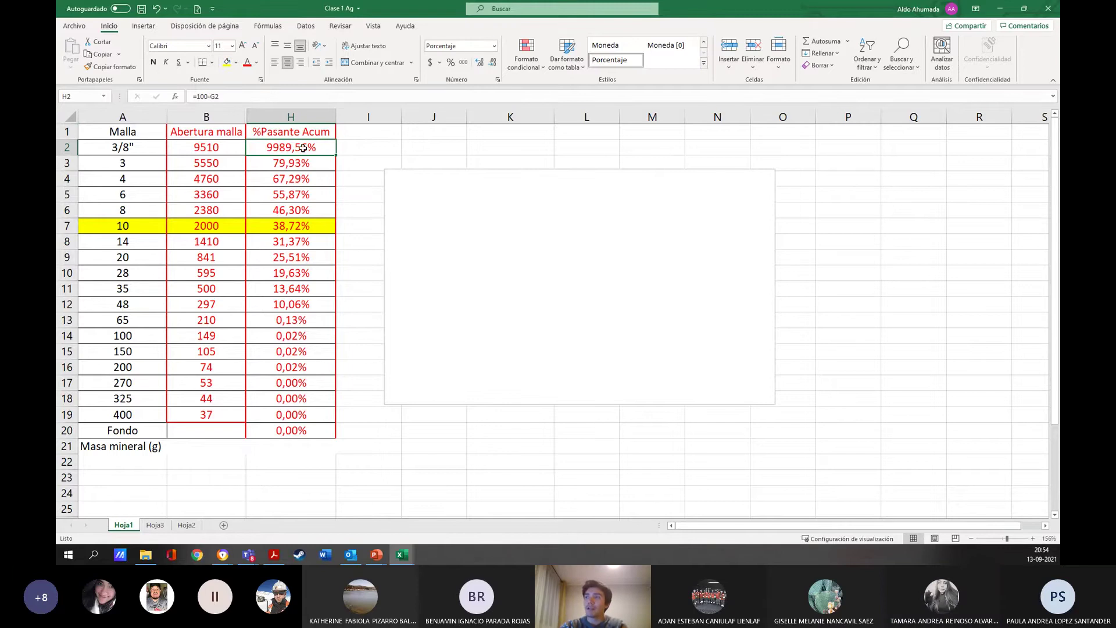
Delete the blank chart, then hide and unhide columns B through G.
{"action": "left_click_drag", "start_coordinate": [248, 117], "coordinate": [336, 117]}
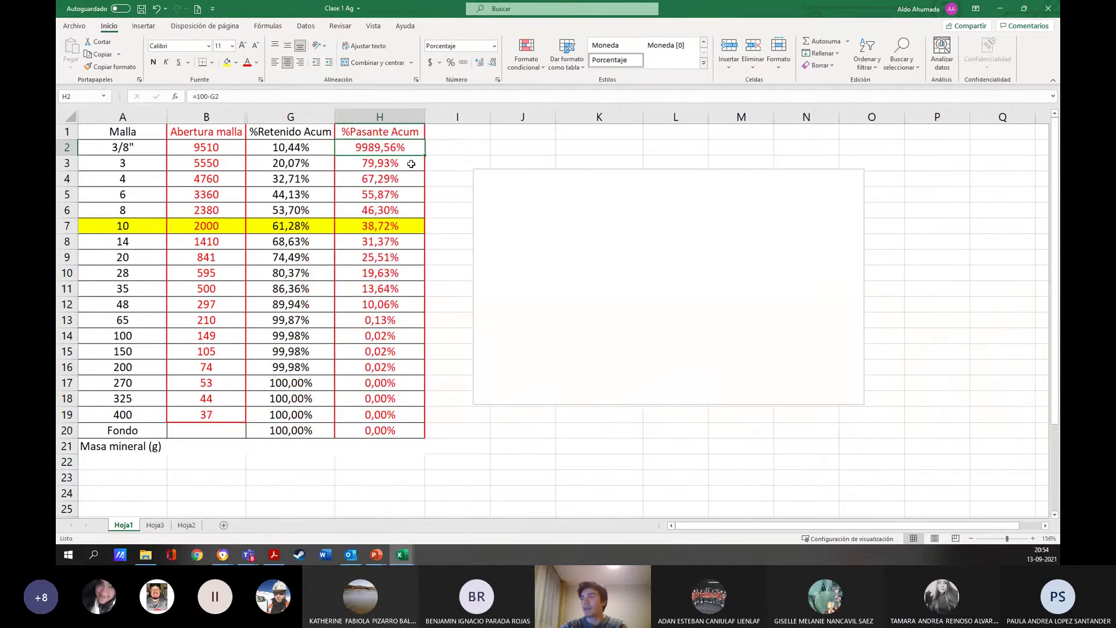
{"action": "left_click", "coordinate": [658, 222]}
{"action": "key", "text": "Delete"}
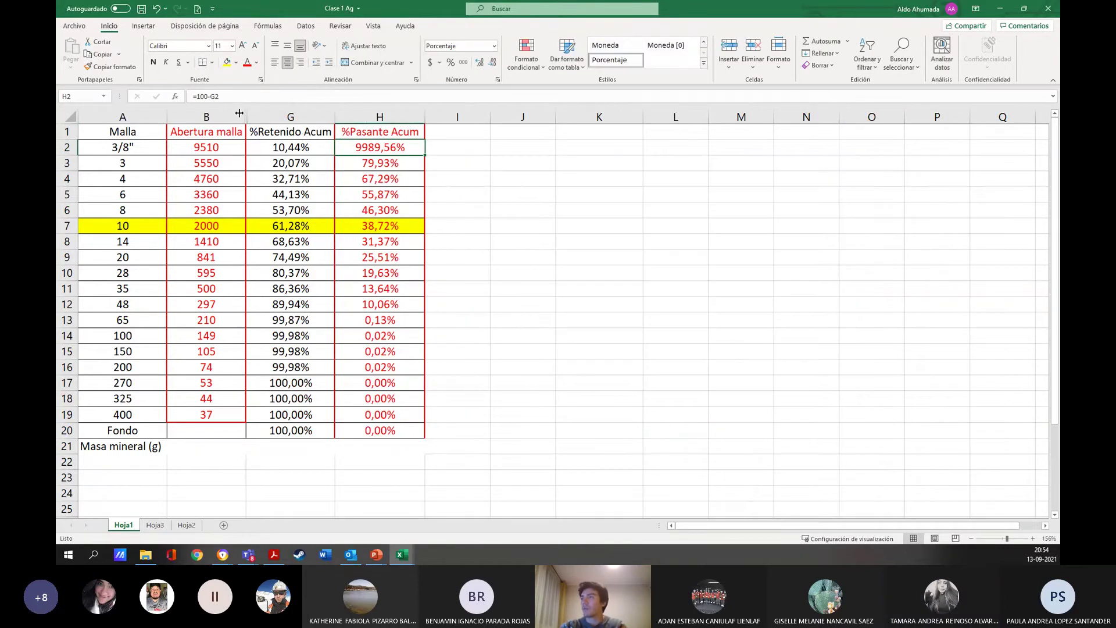
{"action": "mouse_move", "coordinate": [240, 114]}
{"action": "left_mouse_down"}
{"action": "mouse_move", "coordinate": [271, 114]}
{"action": "mouse_move", "coordinate": [233, 116]}
{"action": "left_mouse_up"}
{"action": "right_click", "coordinate": [281, 118]}
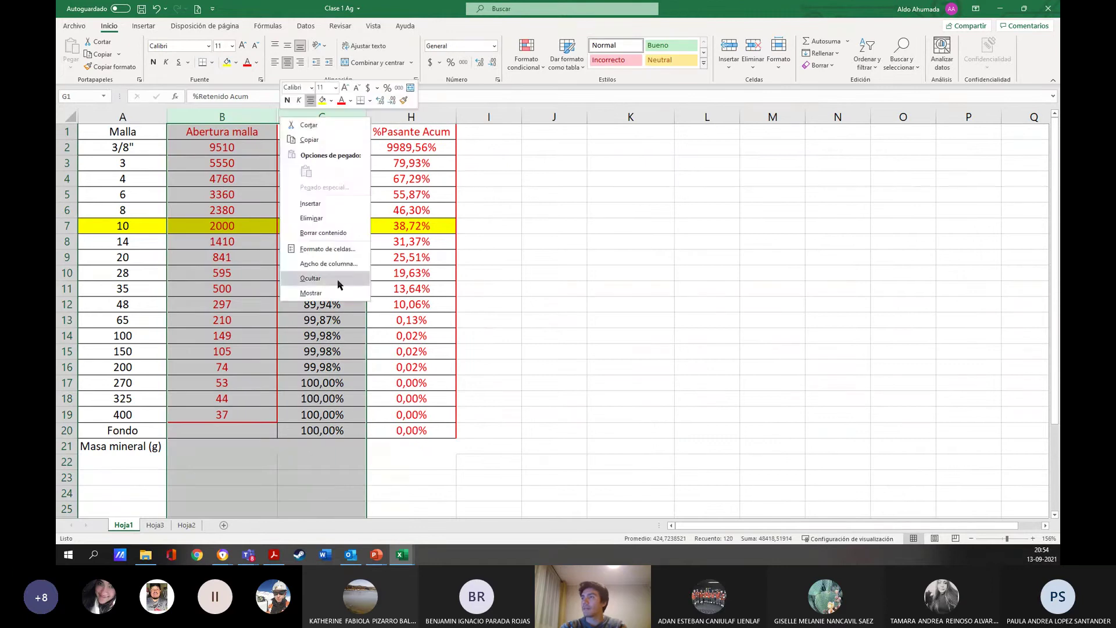
{"action": "left_click", "coordinate": [317, 278]}
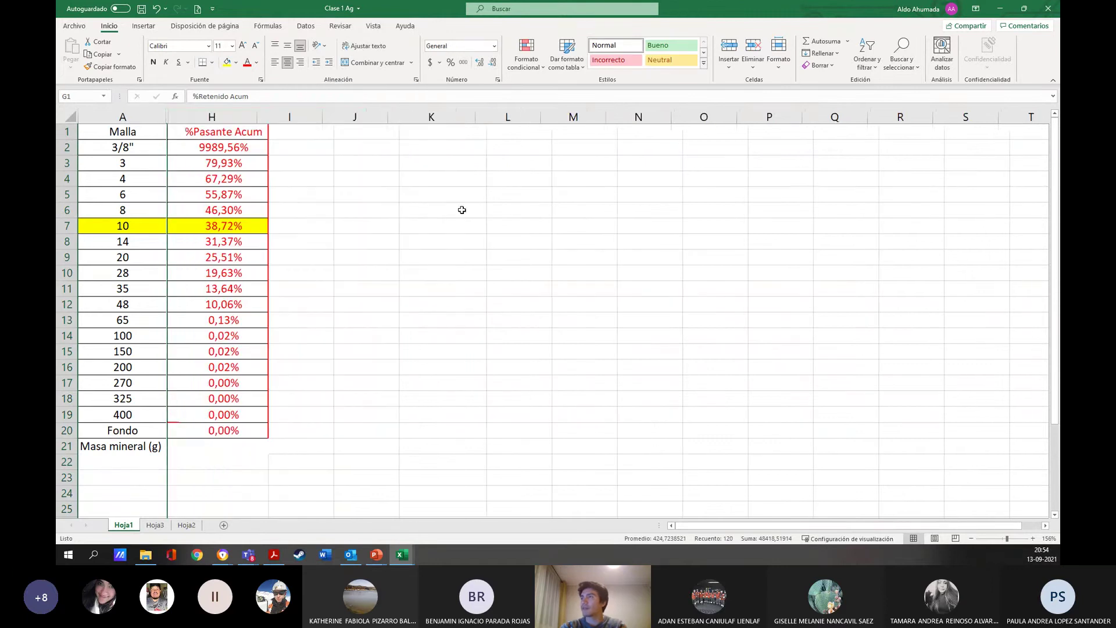
{"action": "left_click_drag", "start_coordinate": [122, 117], "coordinate": [186, 116]}
{"action": "right_click", "coordinate": [183, 121]}
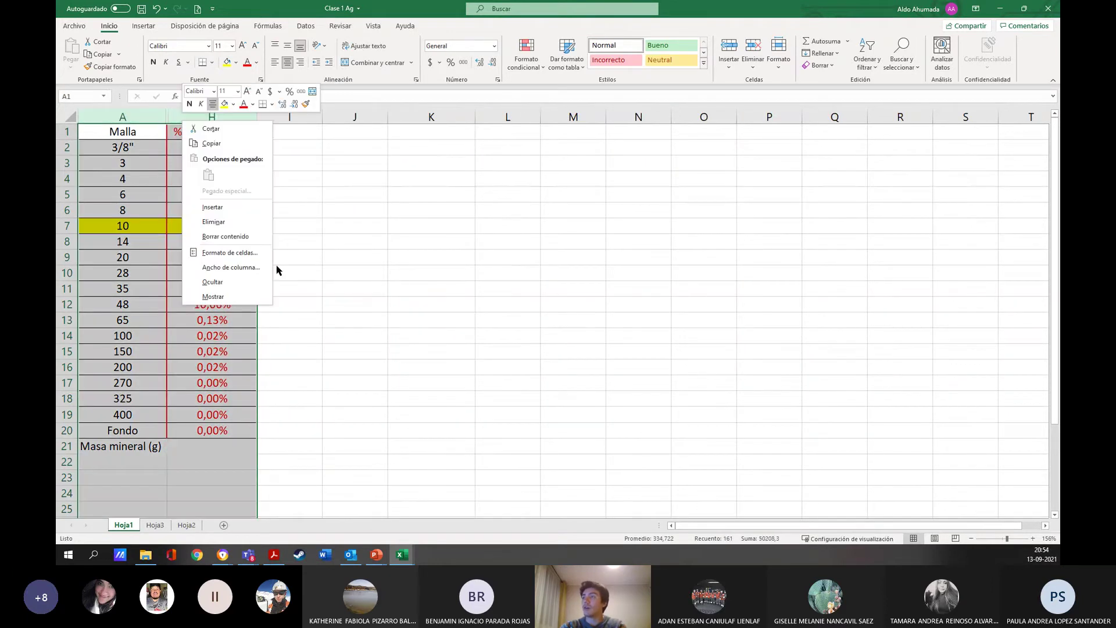
{"action": "left_click", "coordinate": [227, 297]}
Correct H2 to =1-G2 so the first %Pasante Acum reads 89,56%.
{"action": "left_click", "coordinate": [765, 149]}
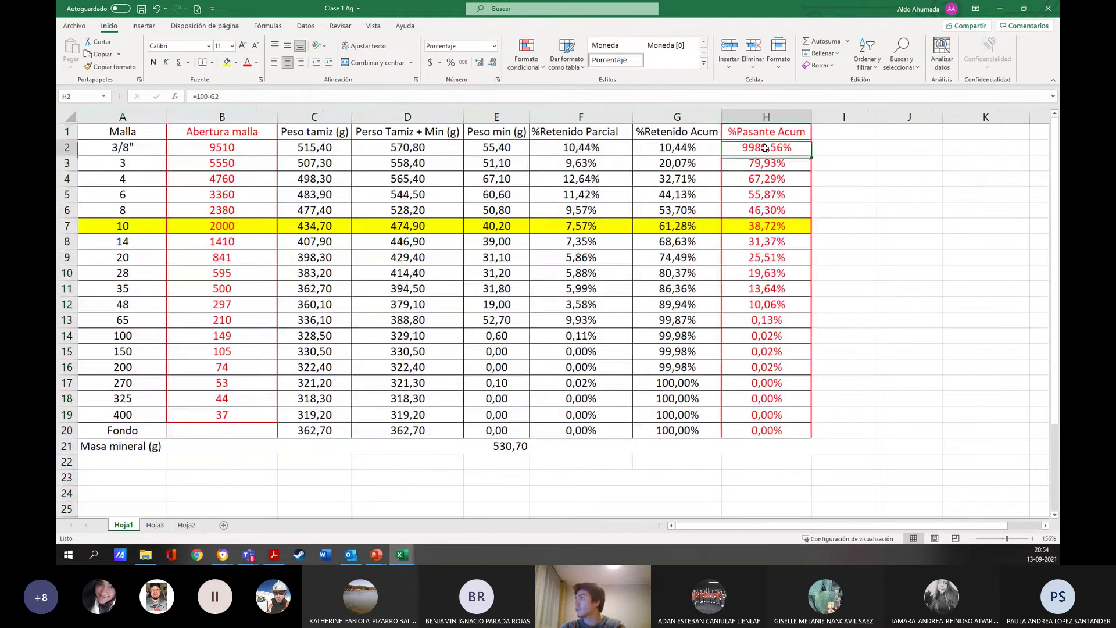
{"action": "key", "text": "F2"}
{"action": "key", "text": "Left"}
{"action": "key", "text": "Left"}
{"action": "key", "text": "Left"}
{"action": "key", "text": "BackSpace"}
{"action": "key", "text": "BackSpace"}
{"action": "key", "text": "Return"}
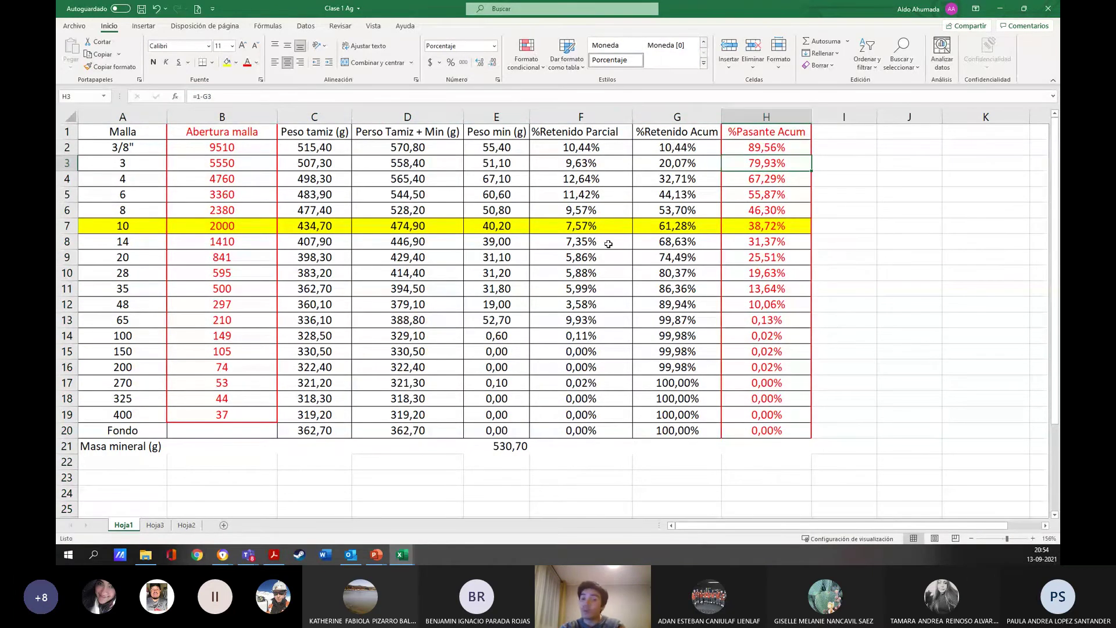
Copy the sieve data table range A1:E21.
{"action": "scroll", "coordinate": [572, 261], "scroll_direction": "right", "scroll_amount": 2}
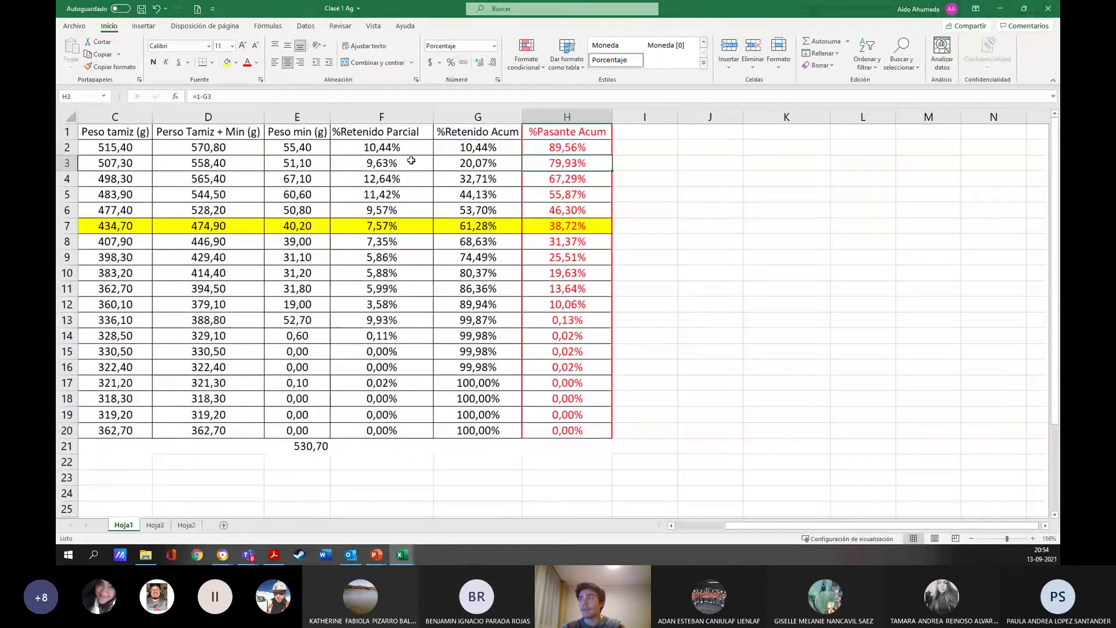
{"action": "scroll", "coordinate": [244, 150], "scroll_direction": "left", "scroll_amount": 2}
{"action": "left_click_drag", "start_coordinate": [123, 132], "coordinate": [510, 445]}
{"action": "right_click", "coordinate": [487, 308]}
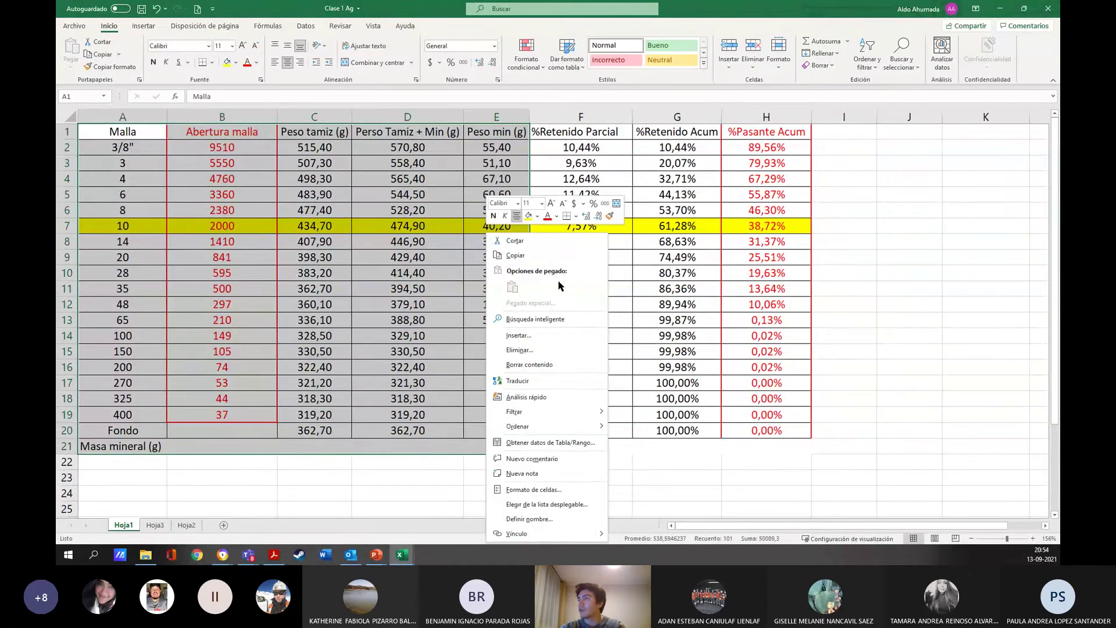
{"action": "left_click", "coordinate": [514, 255]}
On Hoja3, fill the Peso min formula from E2 down to E20.
{"action": "left_click", "coordinate": [155, 525]}
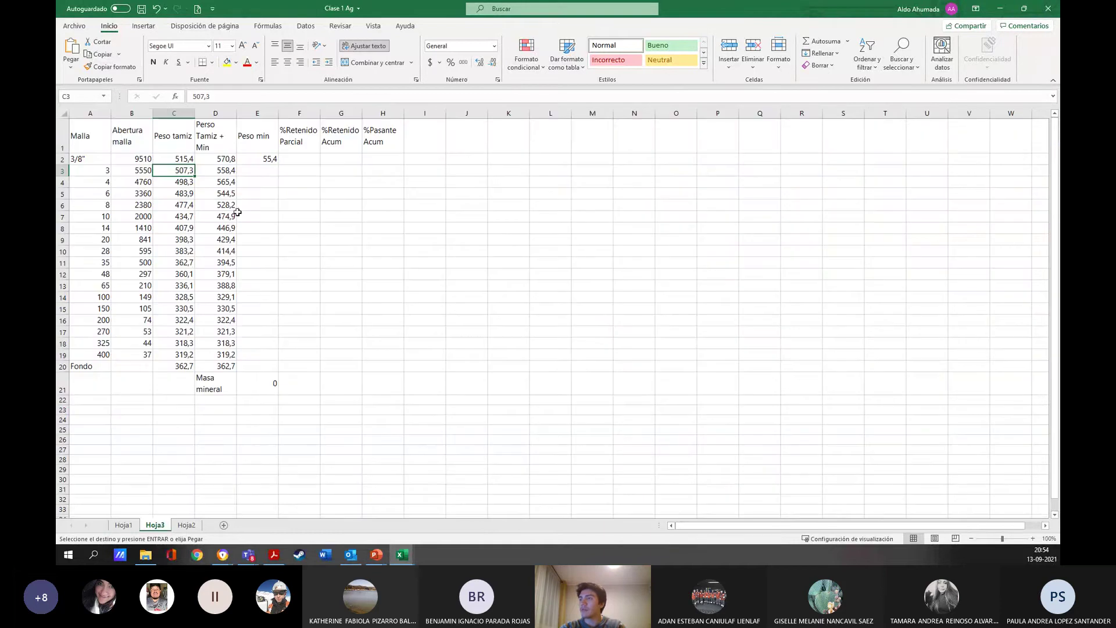
{"action": "left_click", "coordinate": [257, 167]}
{"action": "left_click", "coordinate": [273, 158]}
{"action": "left_click_drag", "start_coordinate": [278, 164], "coordinate": [269, 367]}
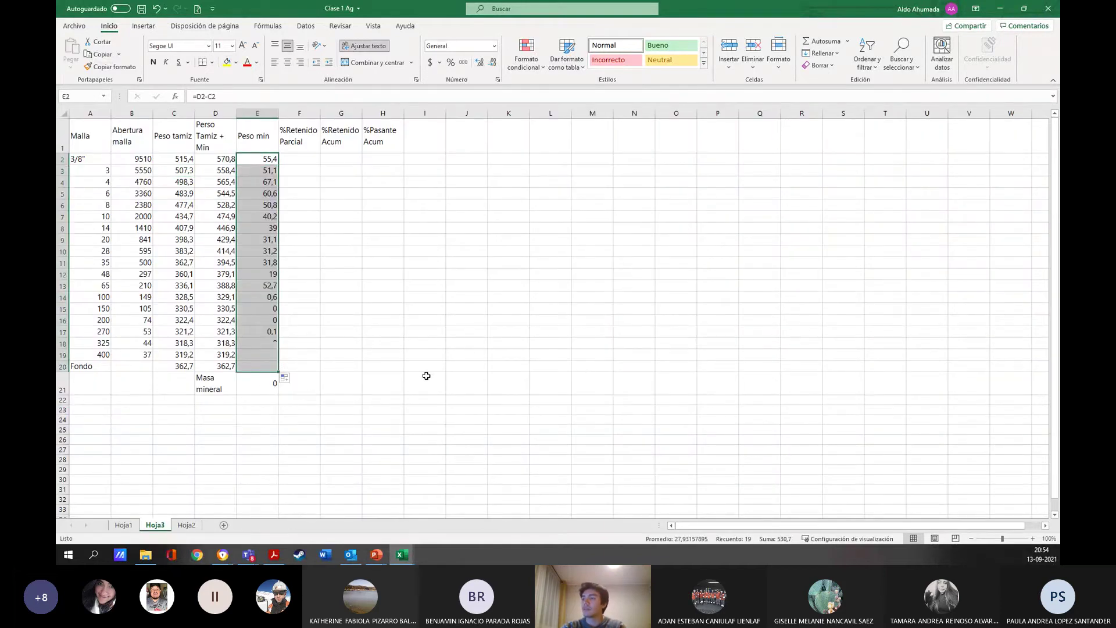
Total the Peso min values with =SUMA(E2:E20) in E21, giving 530,7.
{"action": "left_click", "coordinate": [259, 384]}
{"action": "type", "text": "?"}
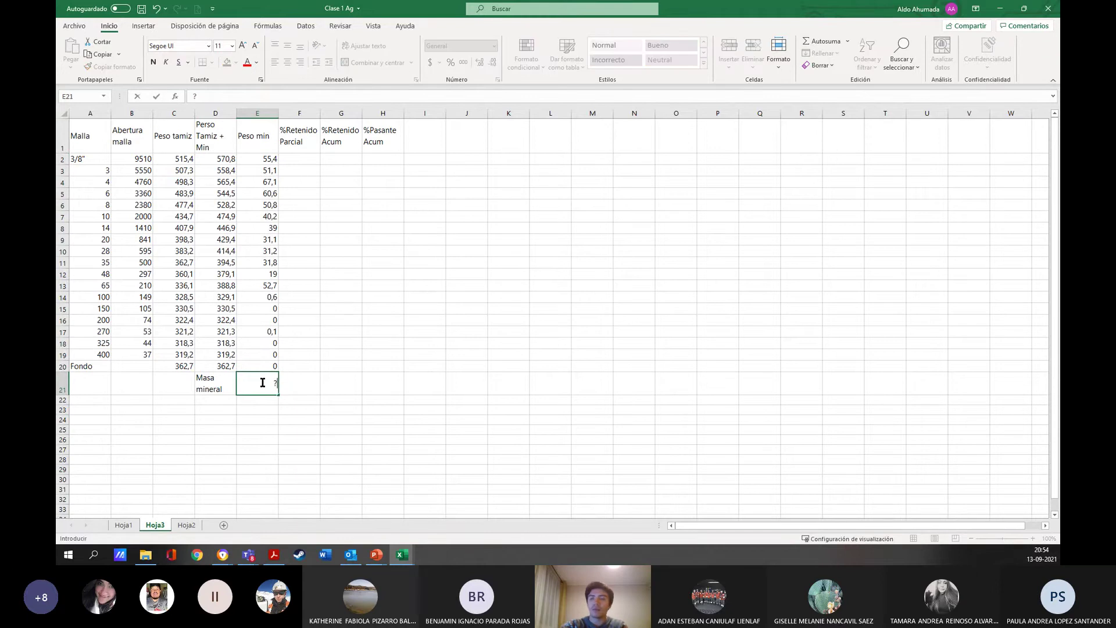
{"action": "key", "text": "alt+Tab"}
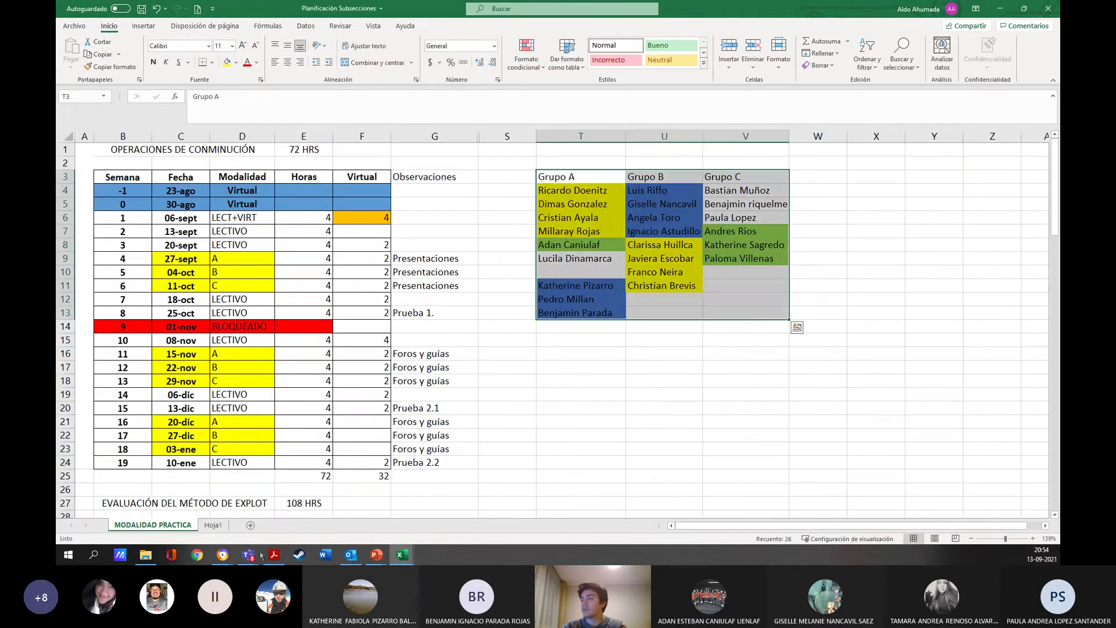
{"action": "left_click", "coordinate": [211, 523]}
{"action": "mouse_move", "coordinate": [401, 555]}
{"action": "left_click", "coordinate": [463, 479]}
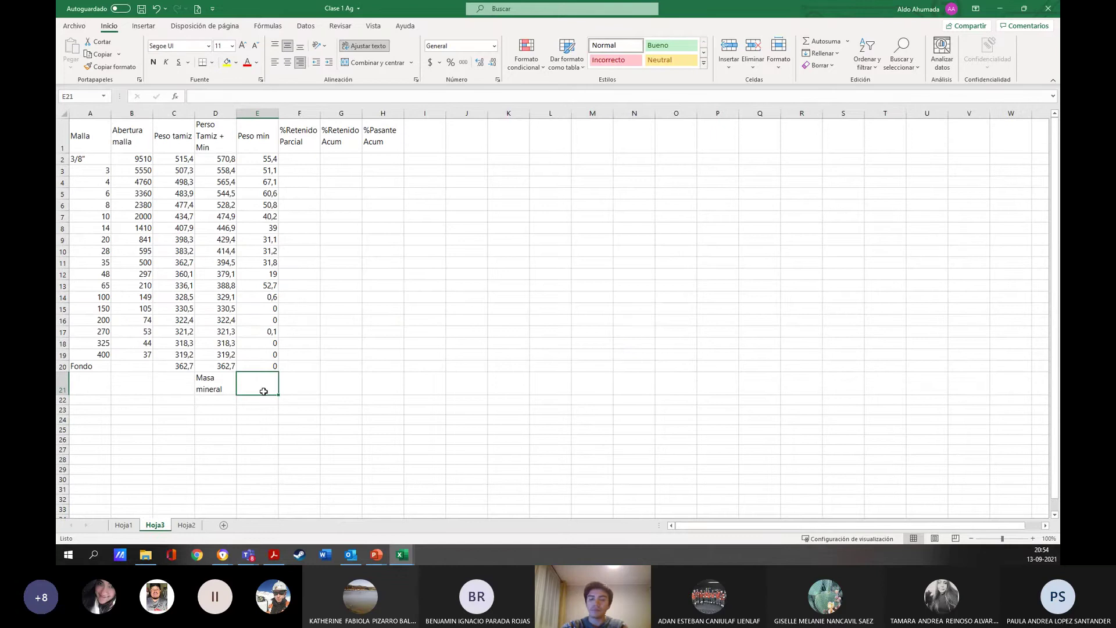
{"action": "type", "text": "=SUMA("}
{"action": "left_click_drag", "start_coordinate": [270, 160], "coordinate": [265, 370]}
{"action": "type", "text": ")"}
{"action": "key", "text": "Return"}
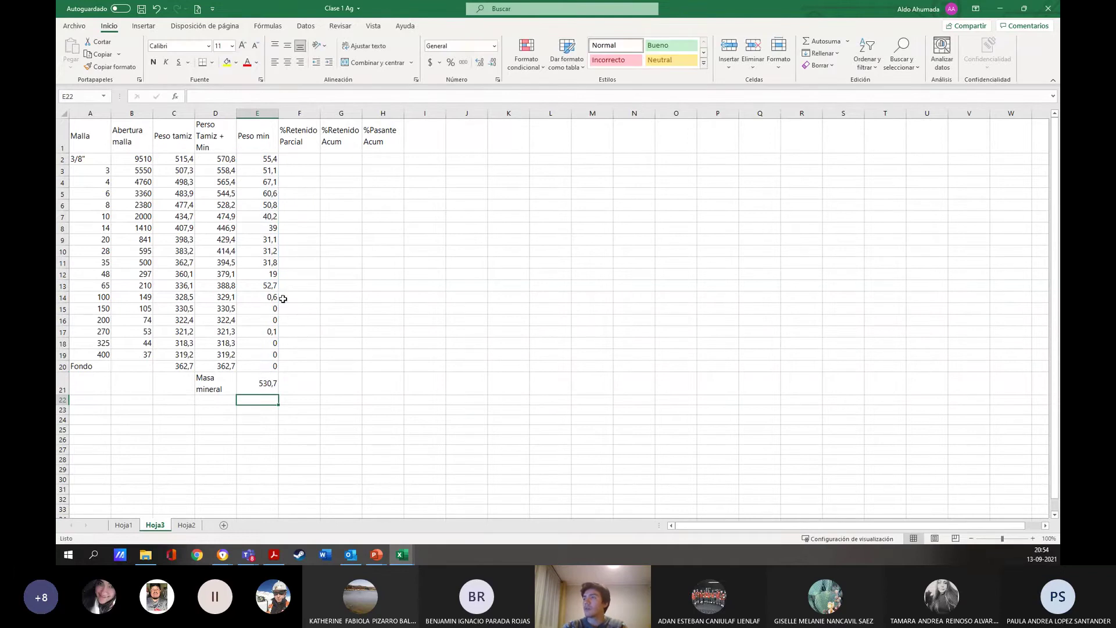
Enter =(E2/E$21) in F2 for the %Retenido Parcial.
{"action": "left_click", "coordinate": [290, 156]}
{"action": "scroll", "coordinate": [290, 163], "scroll_direction": "up", "scroll_amount": 4, "text": "ctrl"}
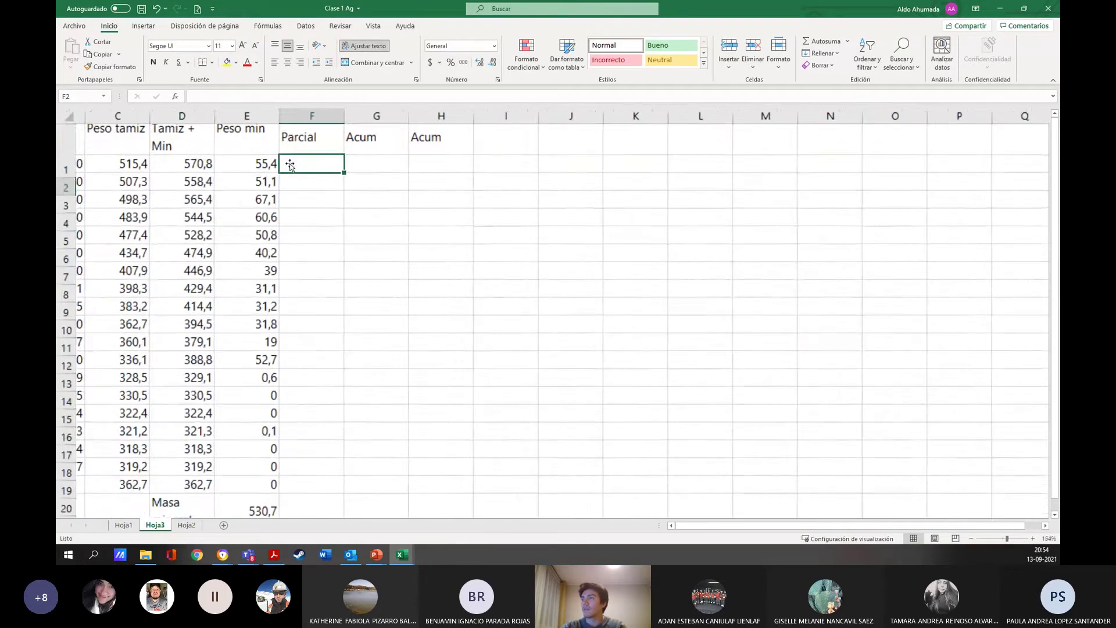
{"action": "scroll", "coordinate": [375, 202], "scroll_direction": "up", "scroll_amount": 1}
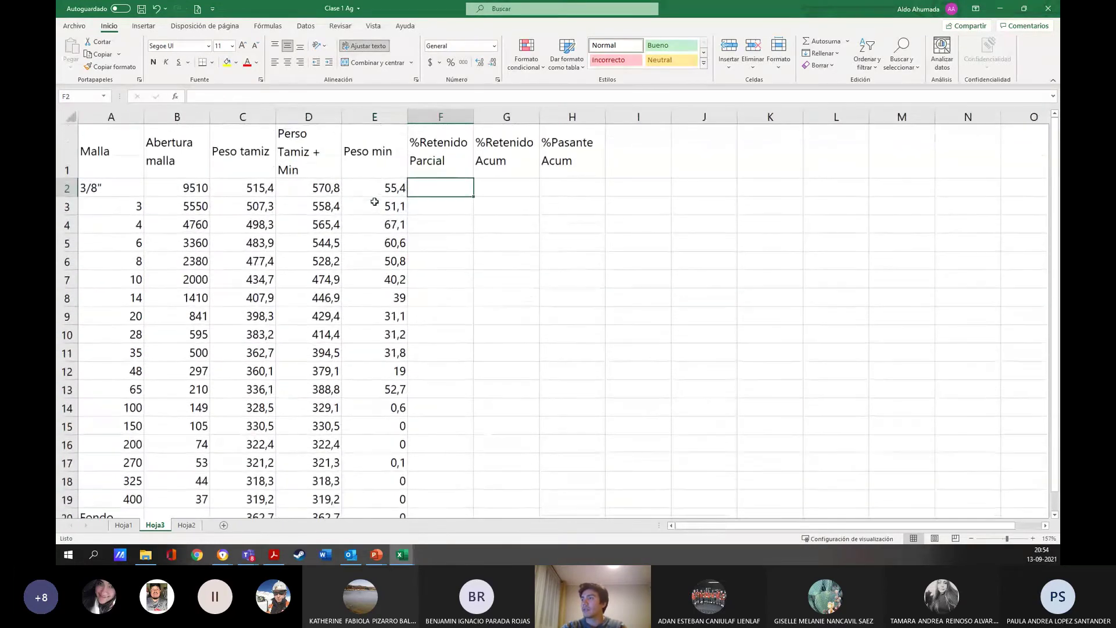
{"action": "scroll", "coordinate": [374, 201], "scroll_direction": "down", "scroll_amount": 1}
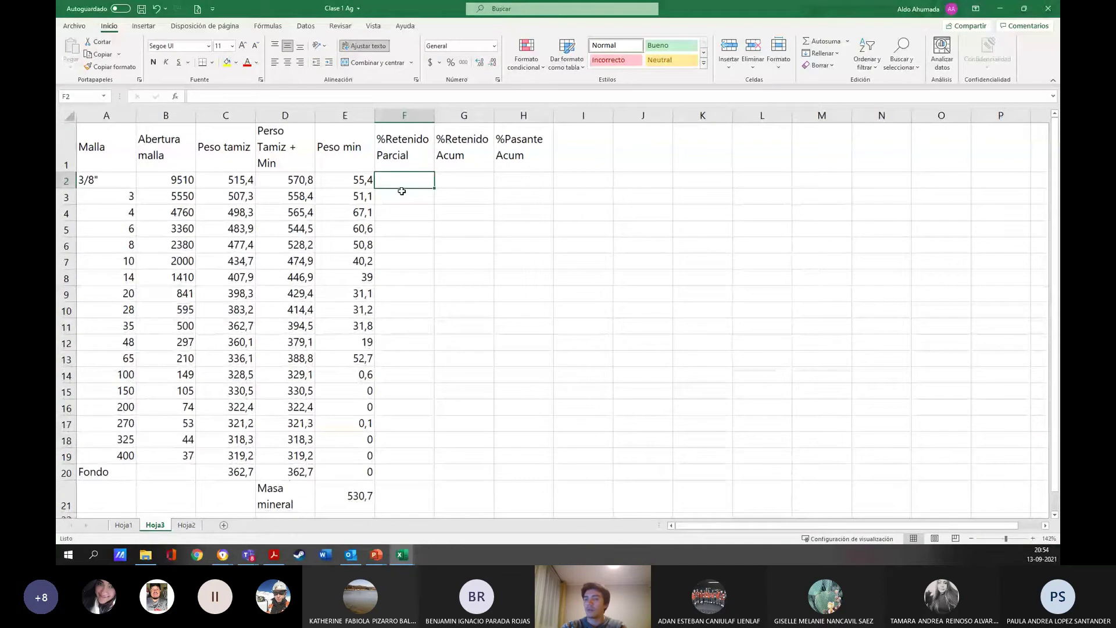
{"action": "type", "text": "="}
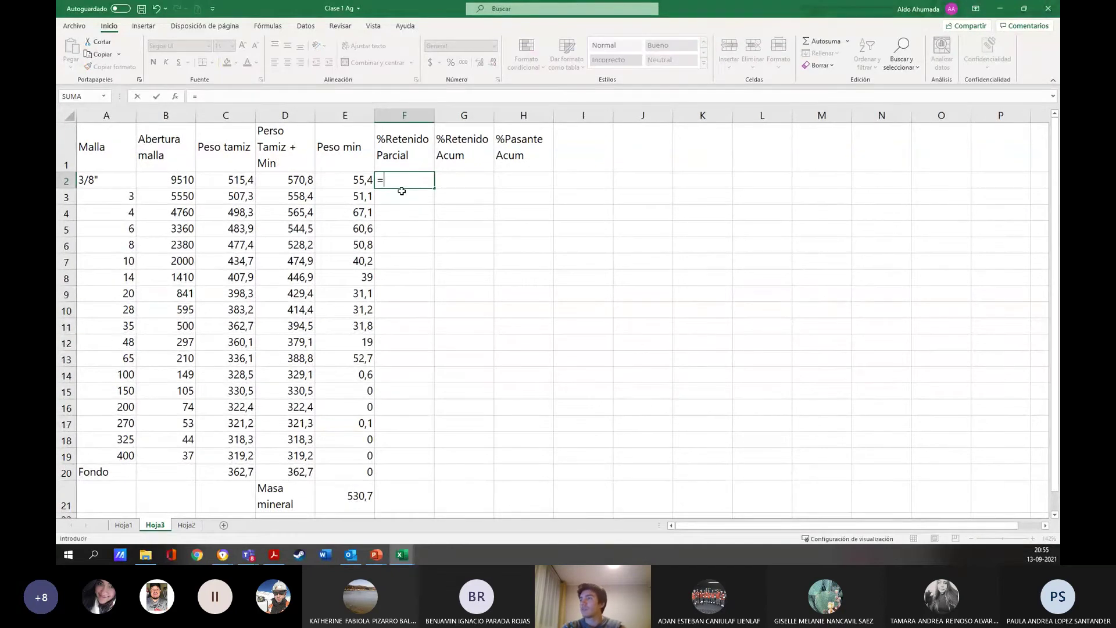
{"action": "left_click", "coordinate": [356, 181]}
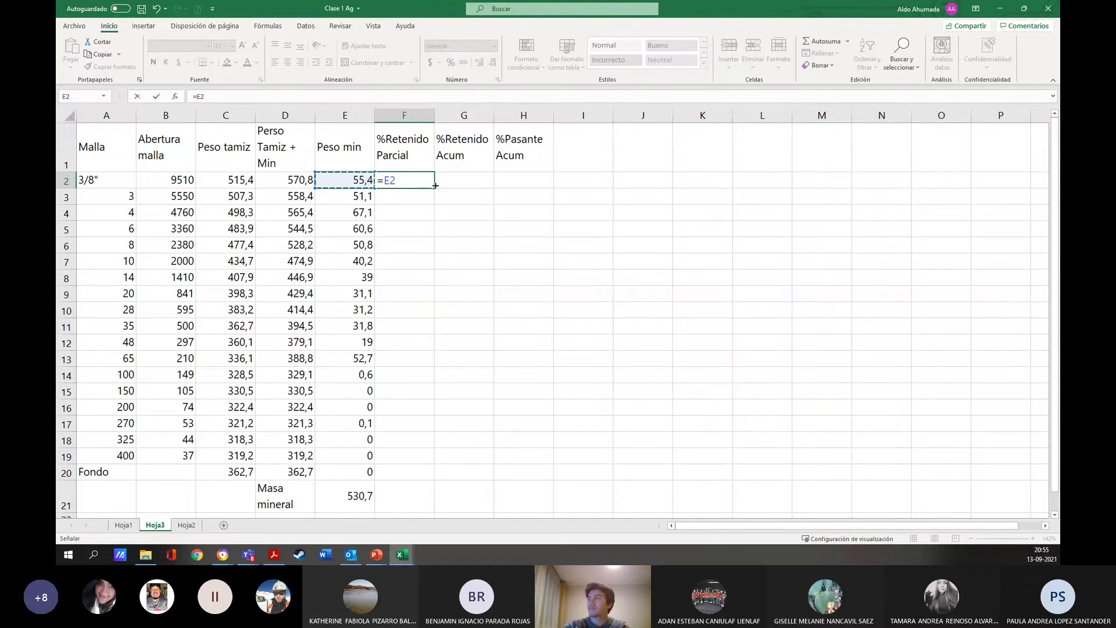
{"action": "left_click", "coordinate": [383, 177]}
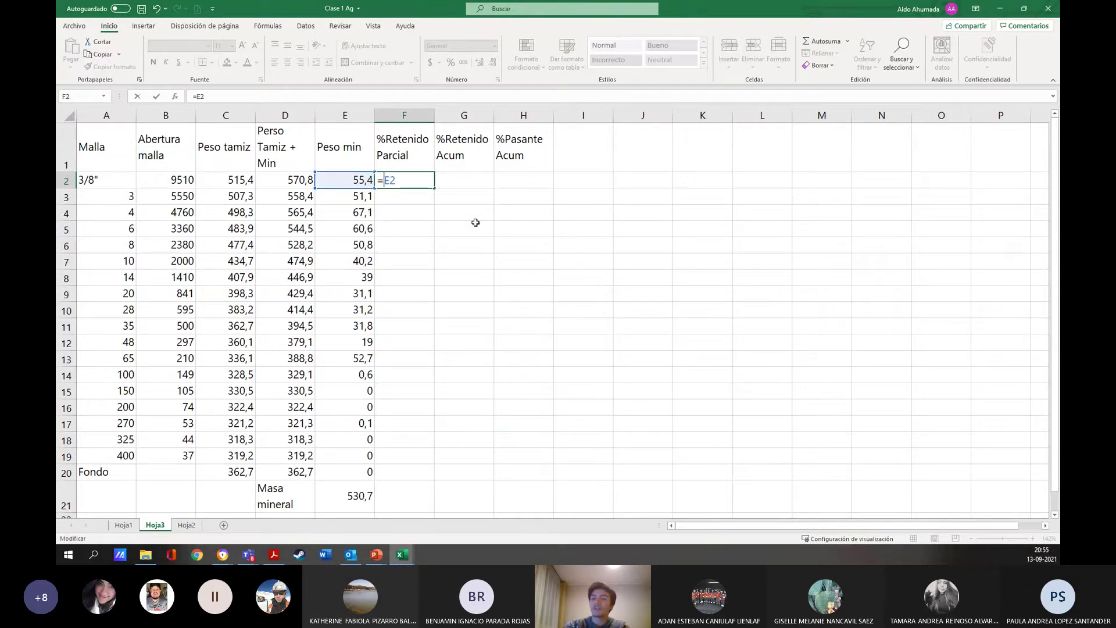
{"action": "type", "text": "(E2/"}
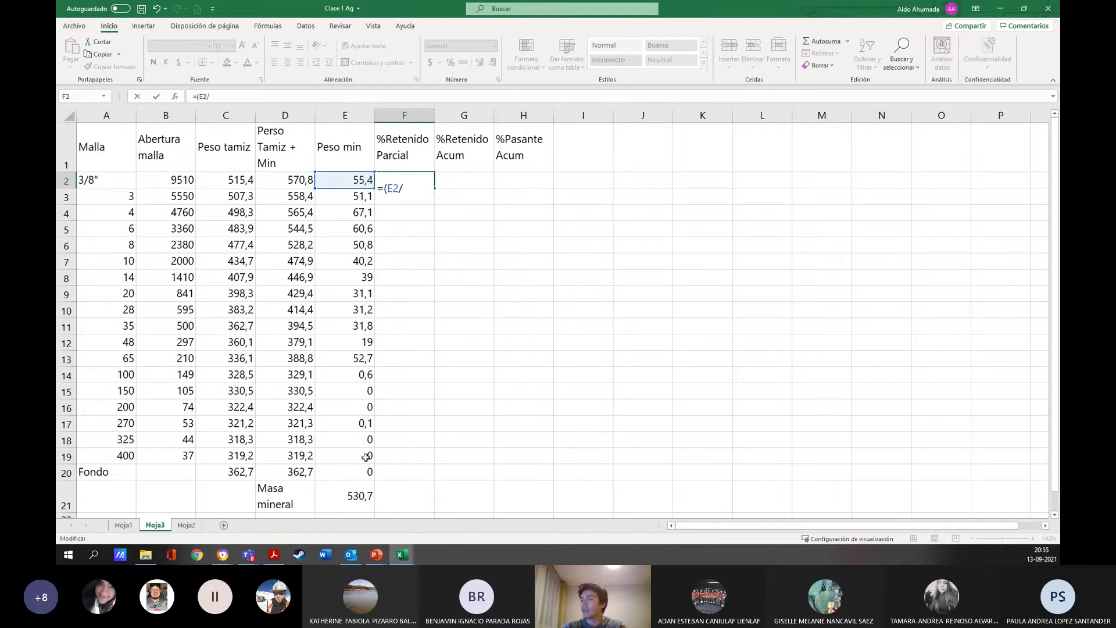
{"action": "left_click", "coordinate": [348, 492]}
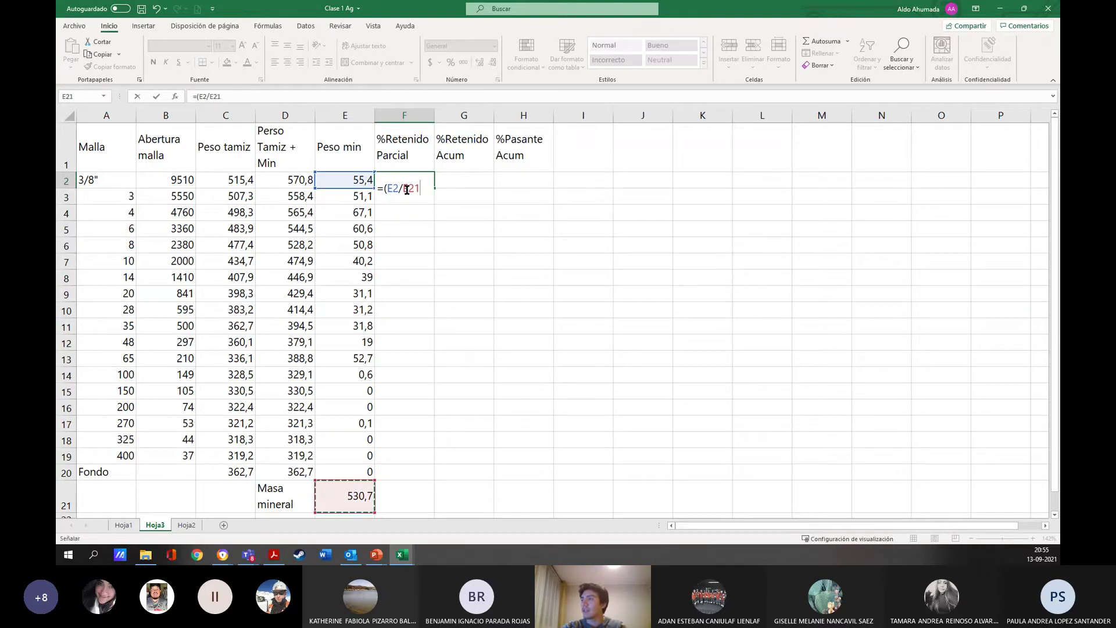
{"action": "type", "text": "$21)"}
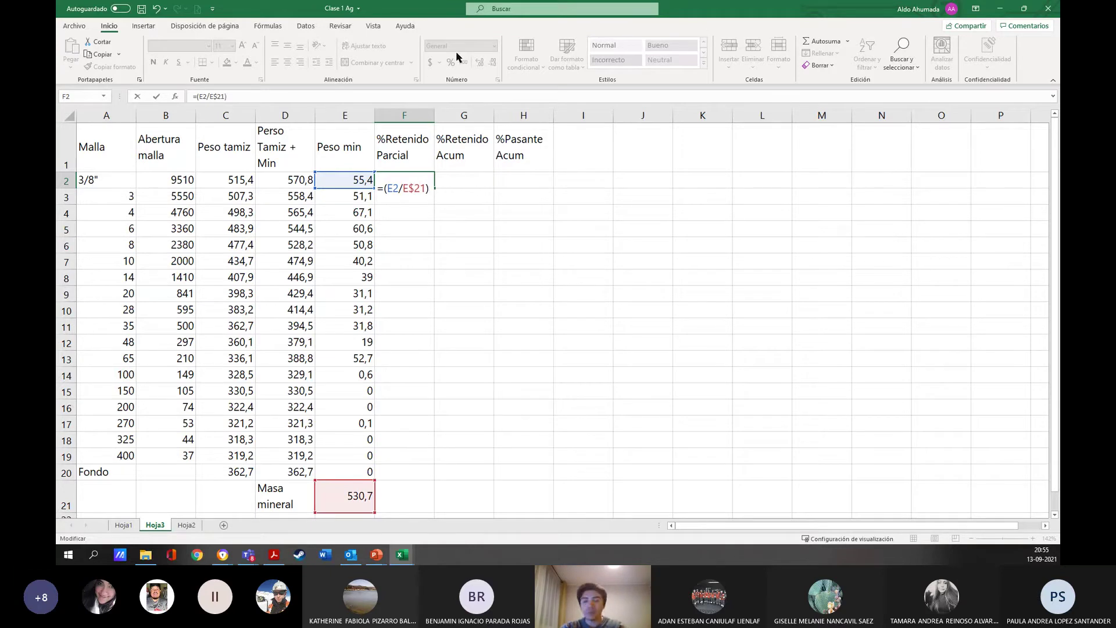
{"action": "key", "text": "ctrl+Return"}
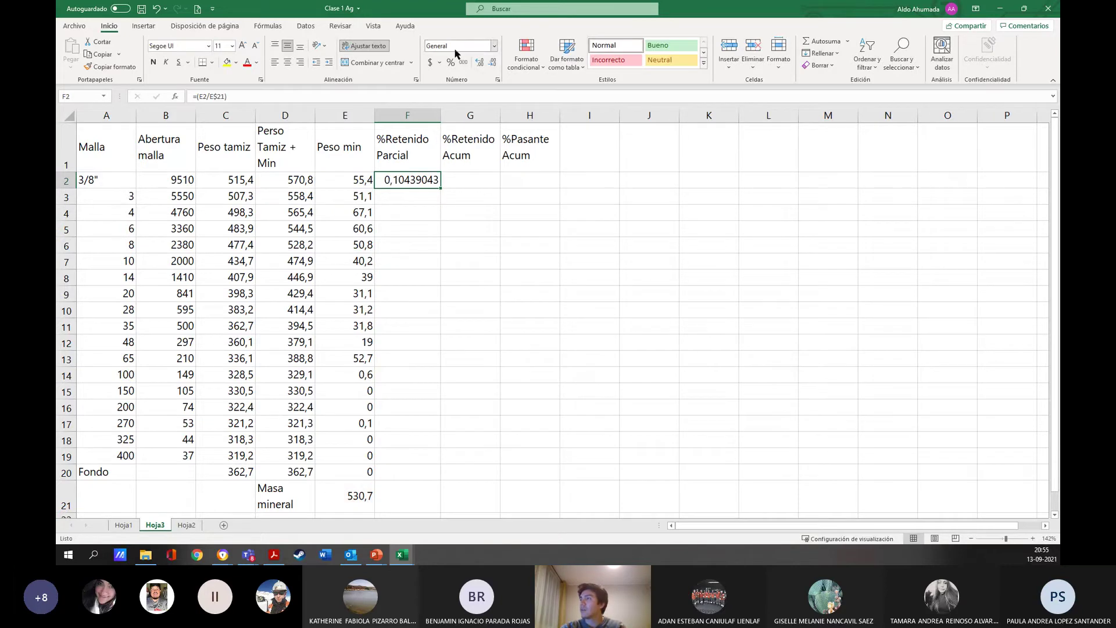
Multiply the F2 formula by 100, show two decimals, and fill it down to F20.
{"action": "left_click", "coordinate": [267, 93]}
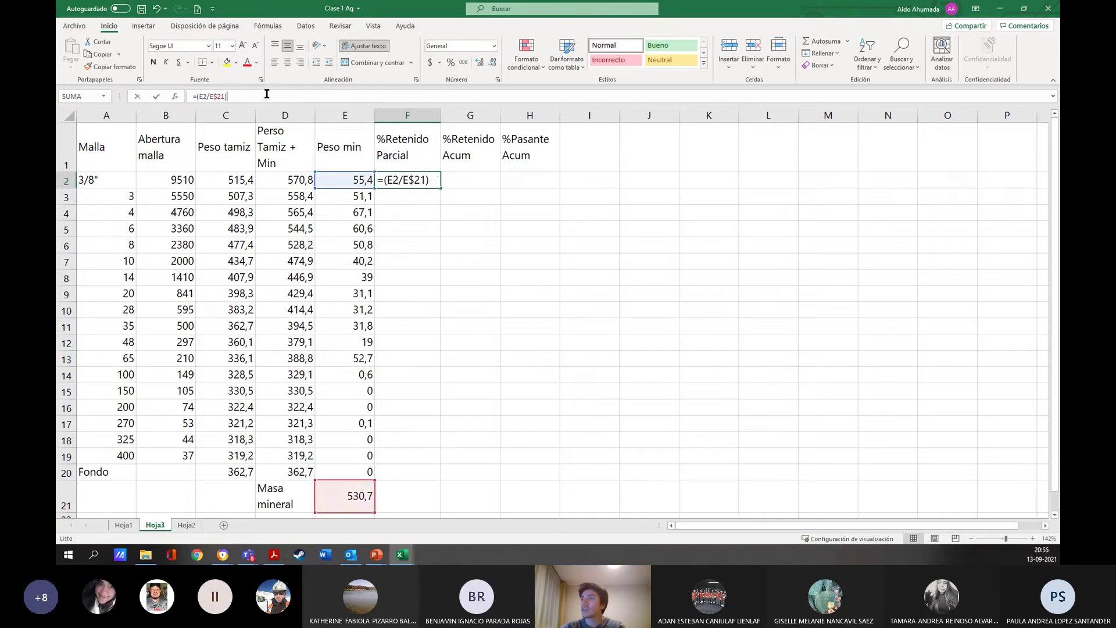
{"action": "type", "text": "*10"}
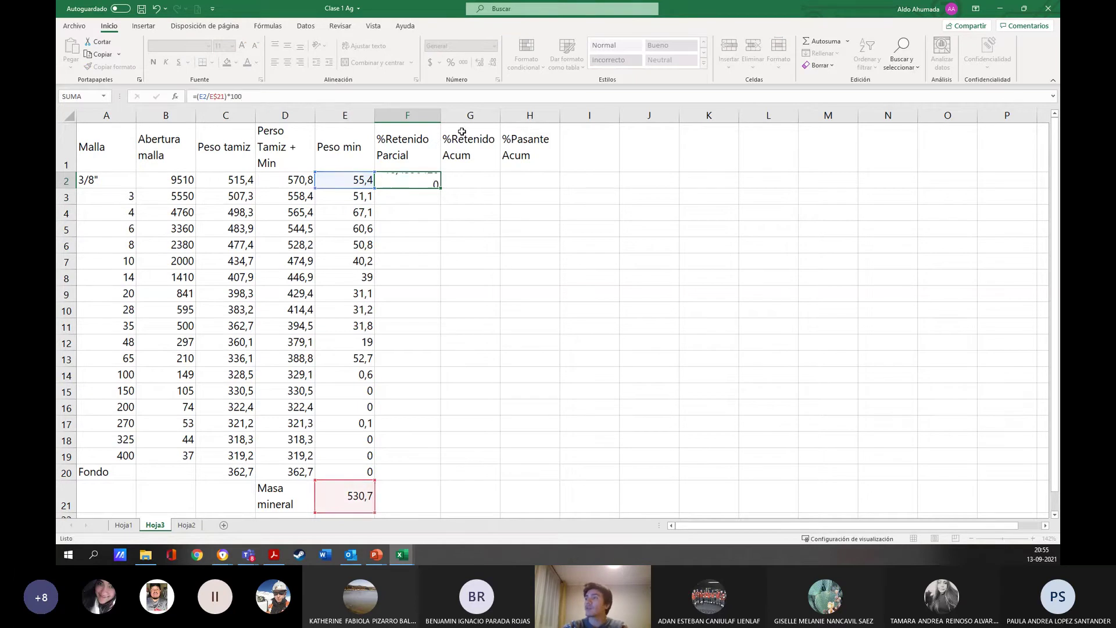
{"action": "type", "text": "0"}
{"action": "key", "text": "Return"}
{"action": "left_click", "coordinate": [423, 176]}
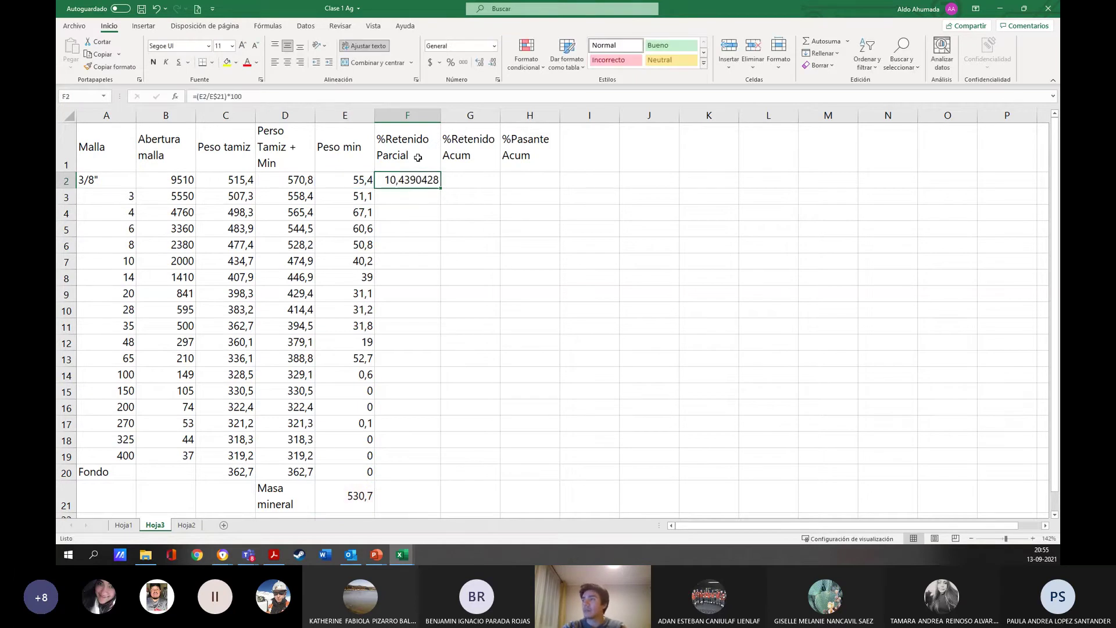
{"action": "left_click", "coordinate": [492, 63]}
{"action": "left_click", "coordinate": [491, 62]}
{"action": "left_click", "coordinate": [491, 62]}
{"action": "left_click", "coordinate": [492, 62]}
{"action": "left_click", "coordinate": [491, 63]}
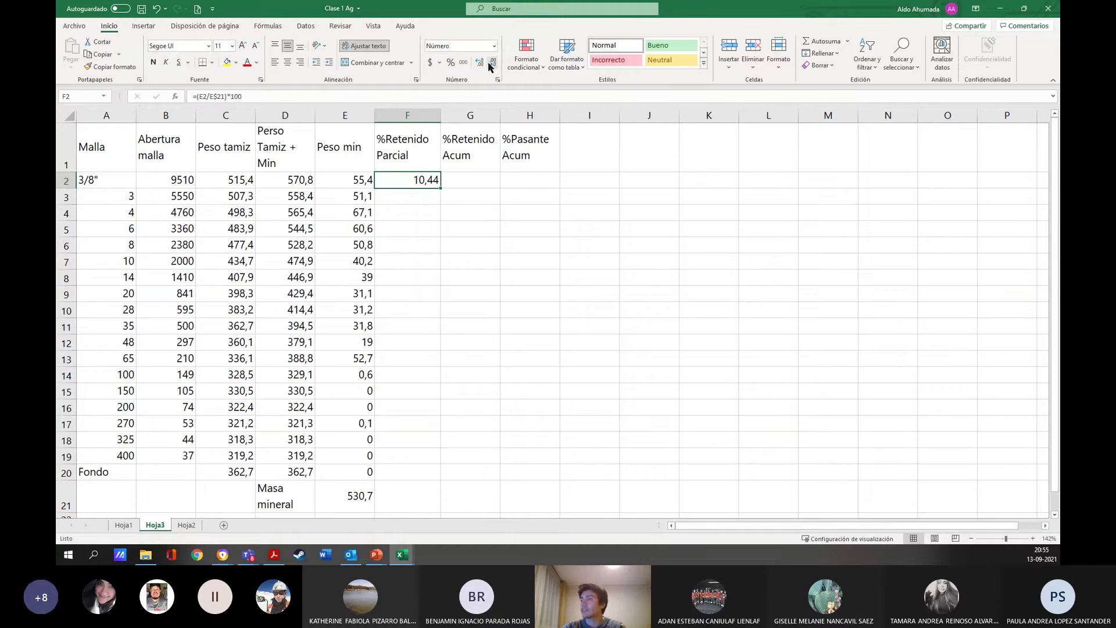
{"action": "double_click", "coordinate": [404, 175]}
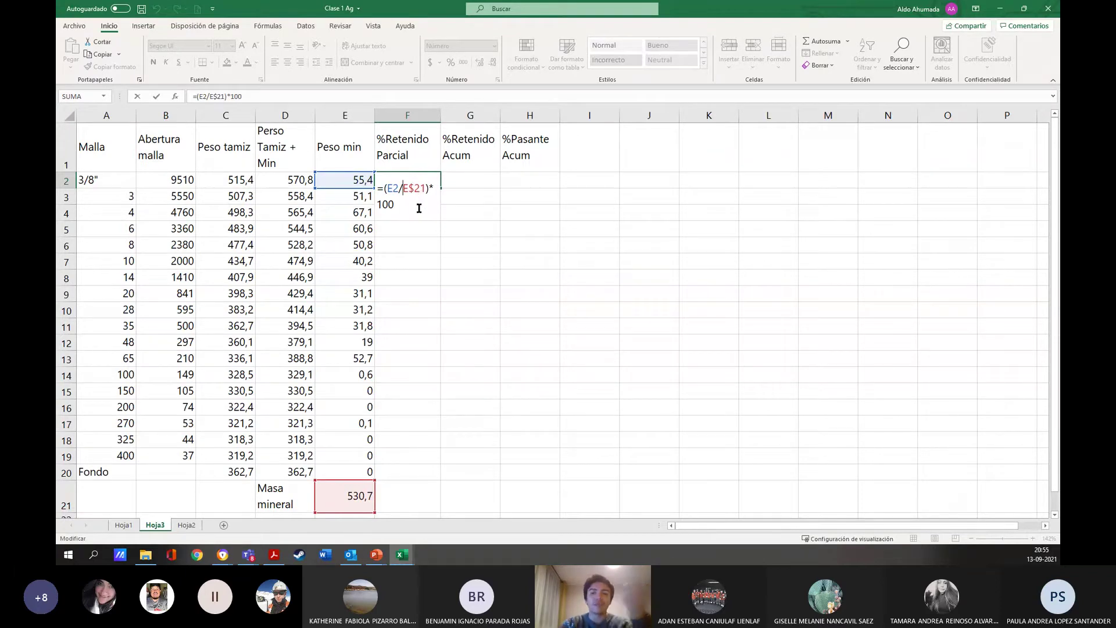
{"action": "key", "text": "Return"}
{"action": "left_click", "coordinate": [395, 181]}
{"action": "left_click_drag", "start_coordinate": [438, 188], "coordinate": [440, 475]}
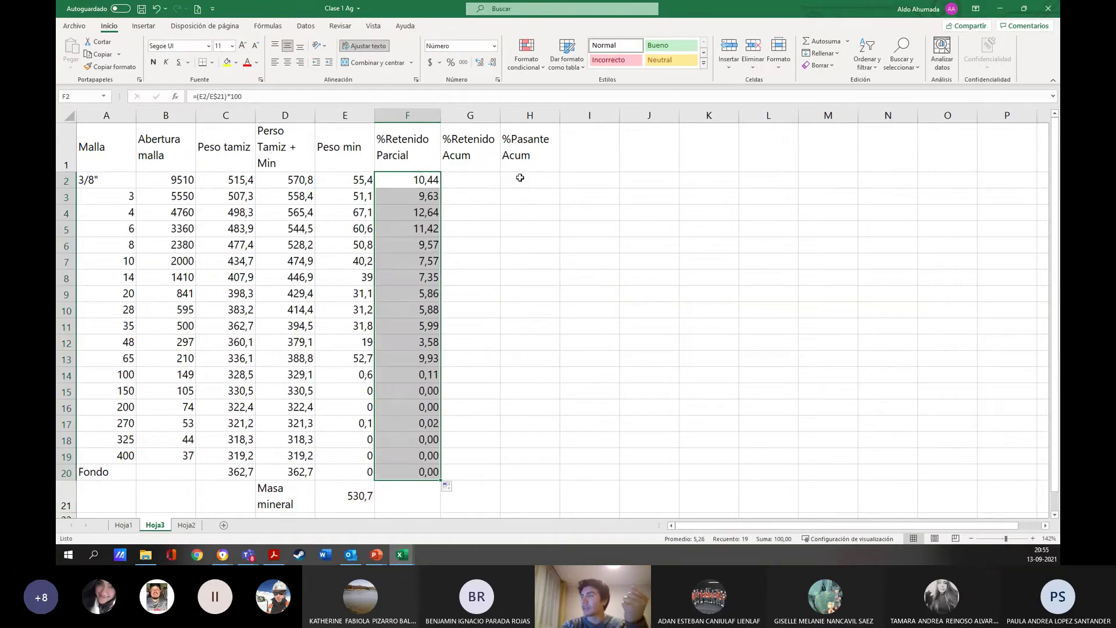
{"action": "left_click", "coordinate": [472, 176]}
Enter =F2 in G2 and =G2+F3 in G3, then fill the cumulative formula down to G20.
{"action": "type", "text": "="}
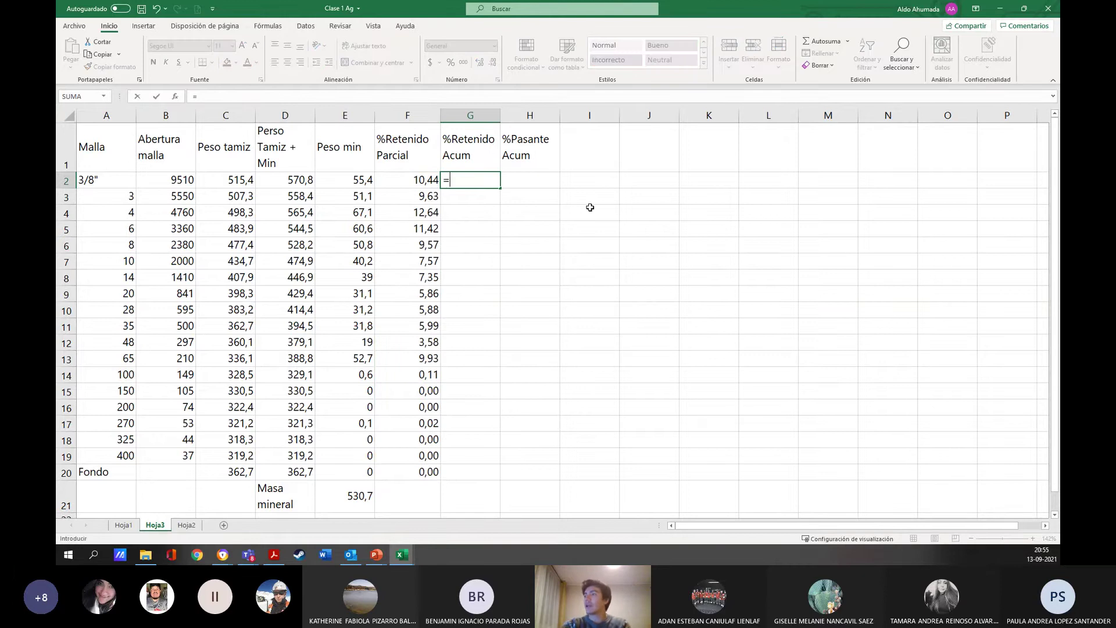
{"action": "left_click", "coordinate": [426, 182]}
{"action": "key", "text": "Return"}
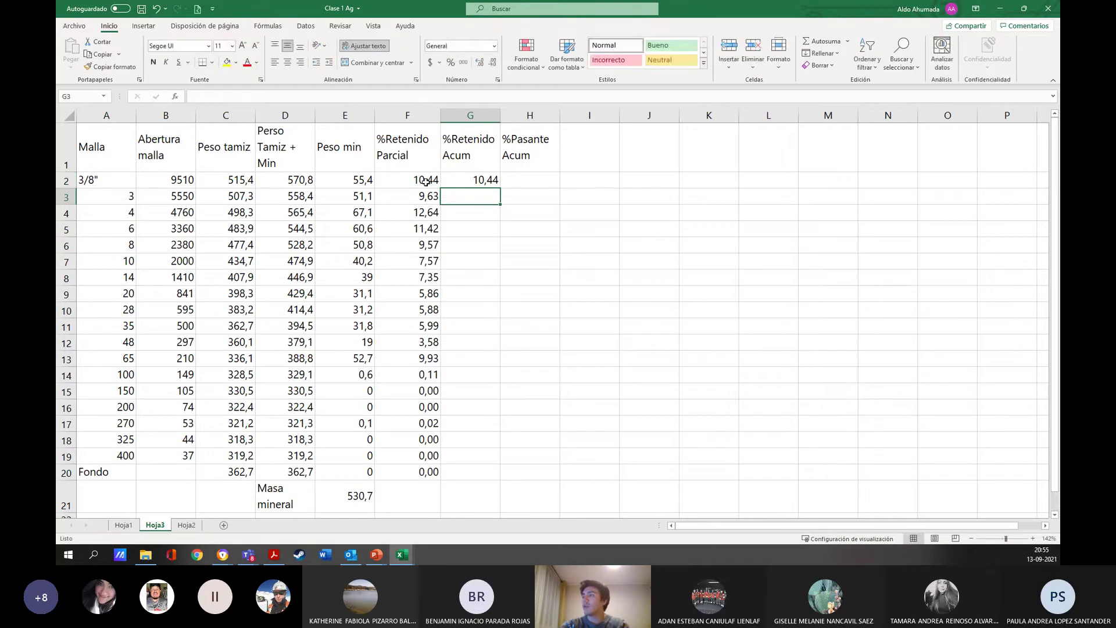
{"action": "type", "text": "="}
{"action": "key", "text": "Up"}
{"action": "type", "text": "+"}
{"action": "key", "text": "Left"}
{"action": "key", "text": "Return"}
{"action": "left_click", "coordinate": [478, 194]}
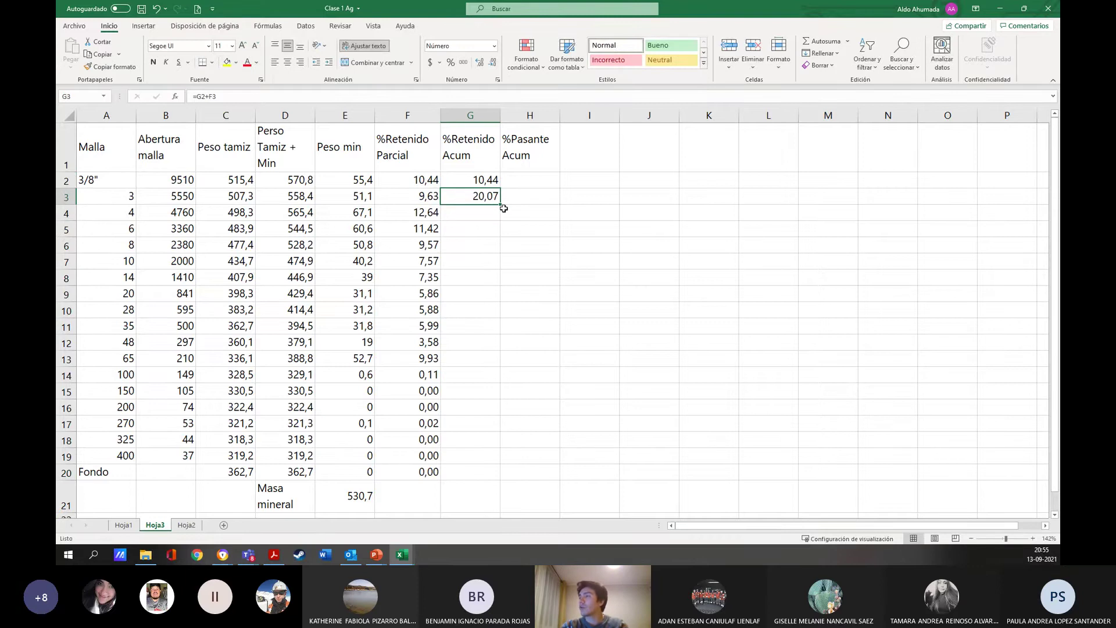
{"action": "left_click_drag", "start_coordinate": [502, 205], "coordinate": [504, 481]}
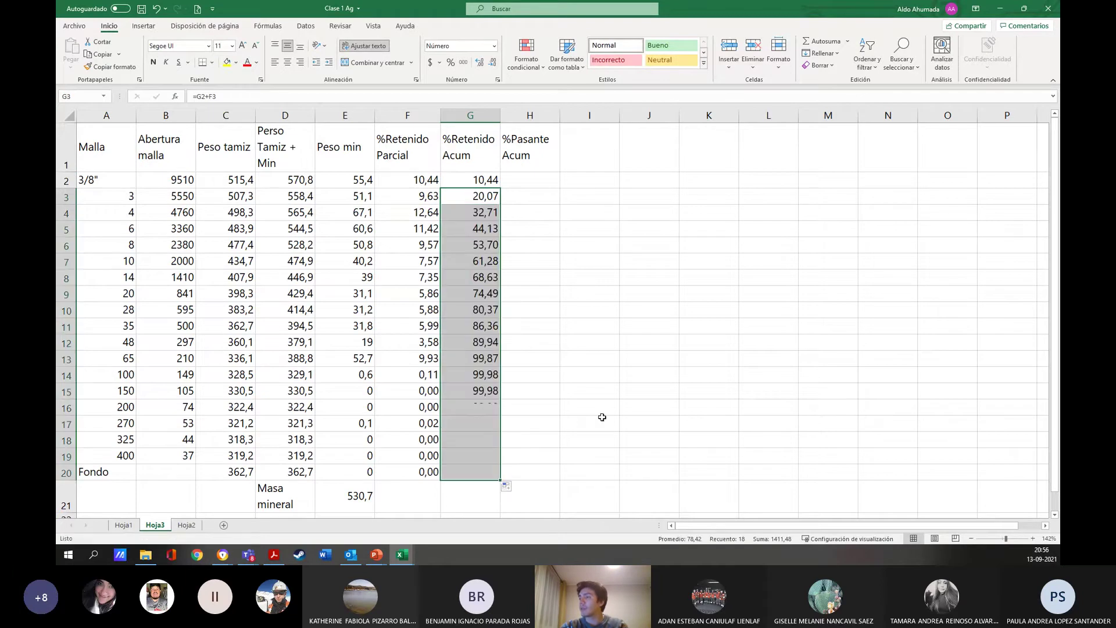
Enter the passing-percentage formula =100-G2 in H2, correcting the mistyped version.
{"action": "left_click", "coordinate": [541, 178]}
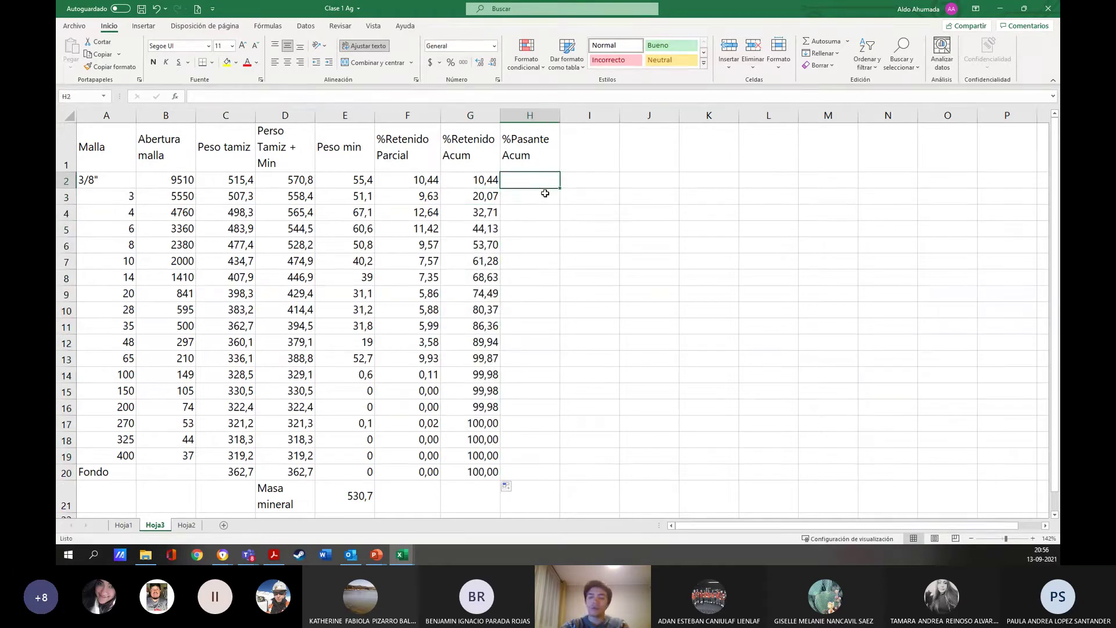
{"action": "type", "text": "=G21-"}
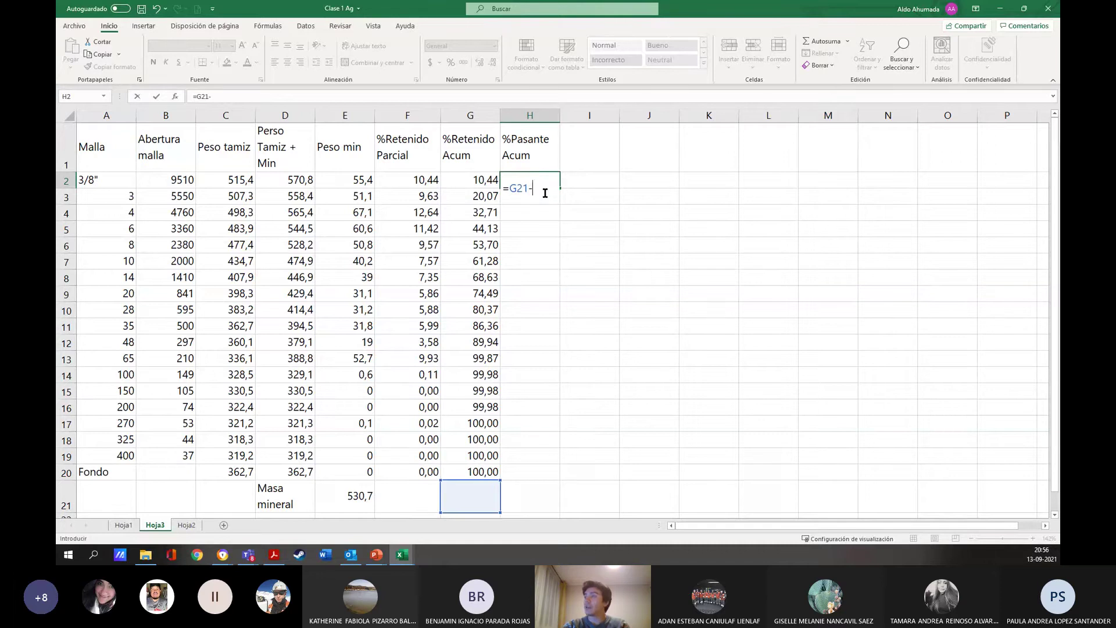
{"action": "key", "text": "BackSpace"}
{"action": "key", "text": "BackSpace"}
{"action": "key", "text": "BackSpace"}
{"action": "key", "text": "BackSpace"}
{"action": "type", "text": "1"}
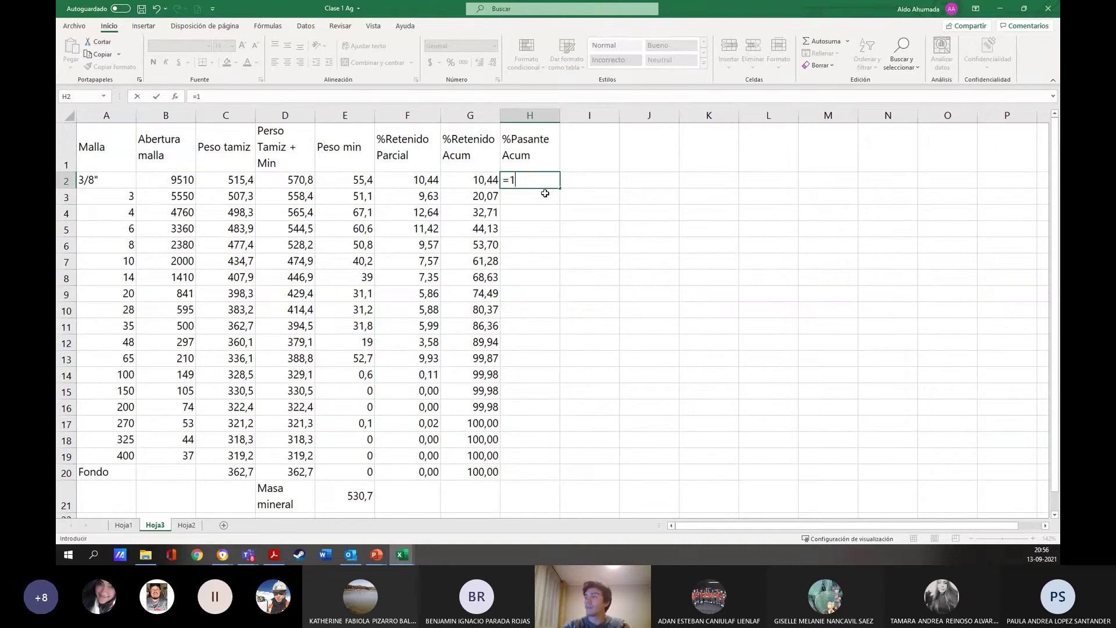
{"action": "type", "text": "-G2"}
{"action": "key", "text": "Return"}
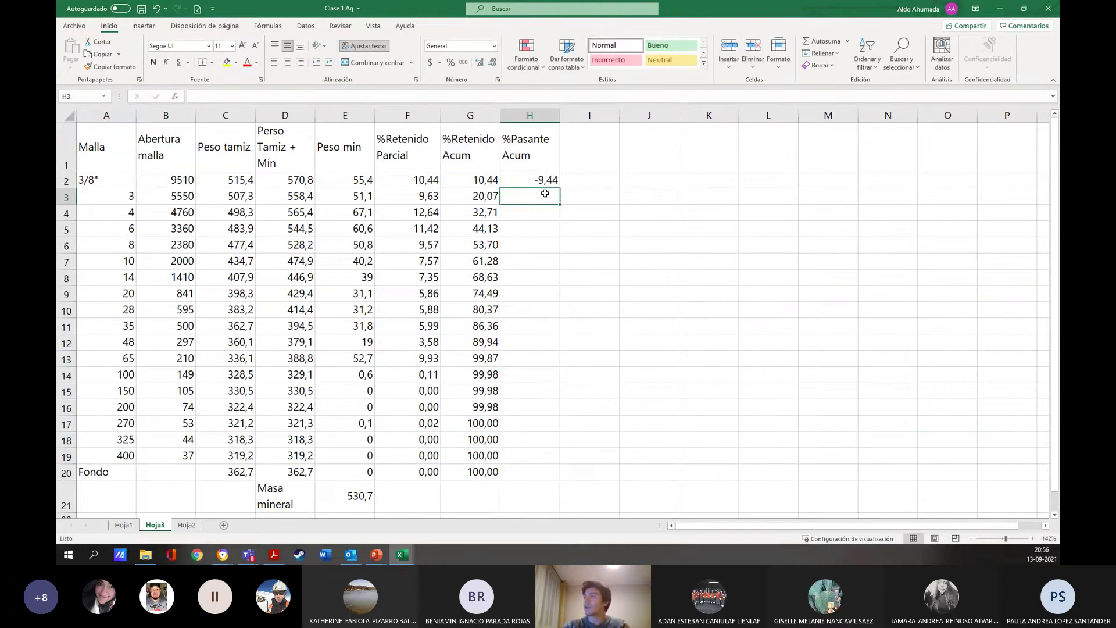
{"action": "left_click", "coordinate": [540, 183]}
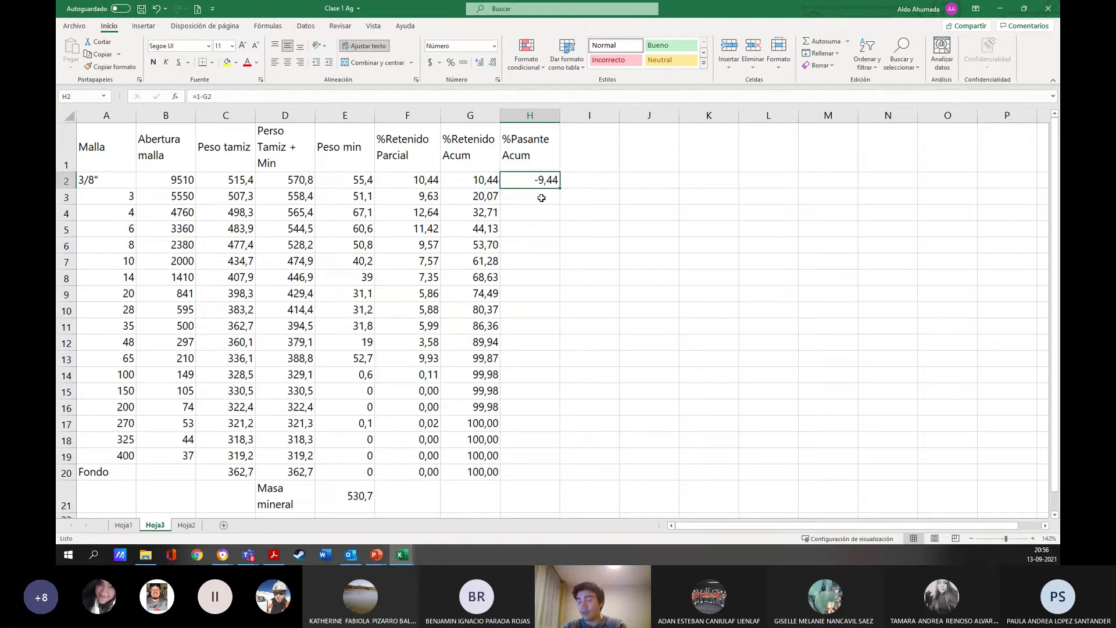
{"action": "left_click_drag", "start_coordinate": [478, 179], "coordinate": [420, 471]}
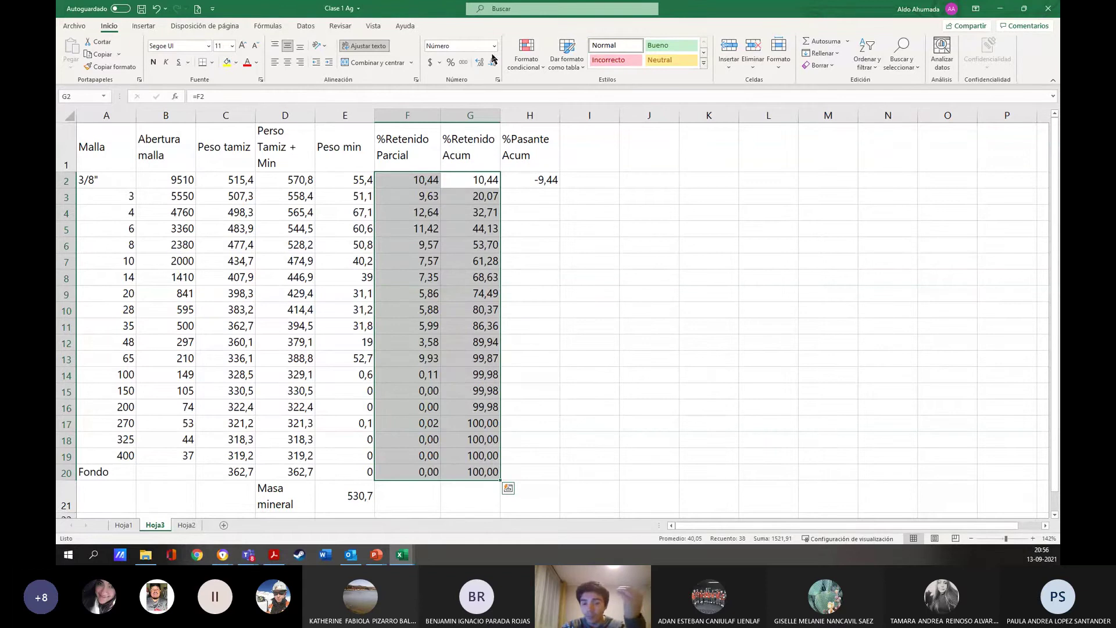
{"action": "left_click", "coordinate": [528, 184]}
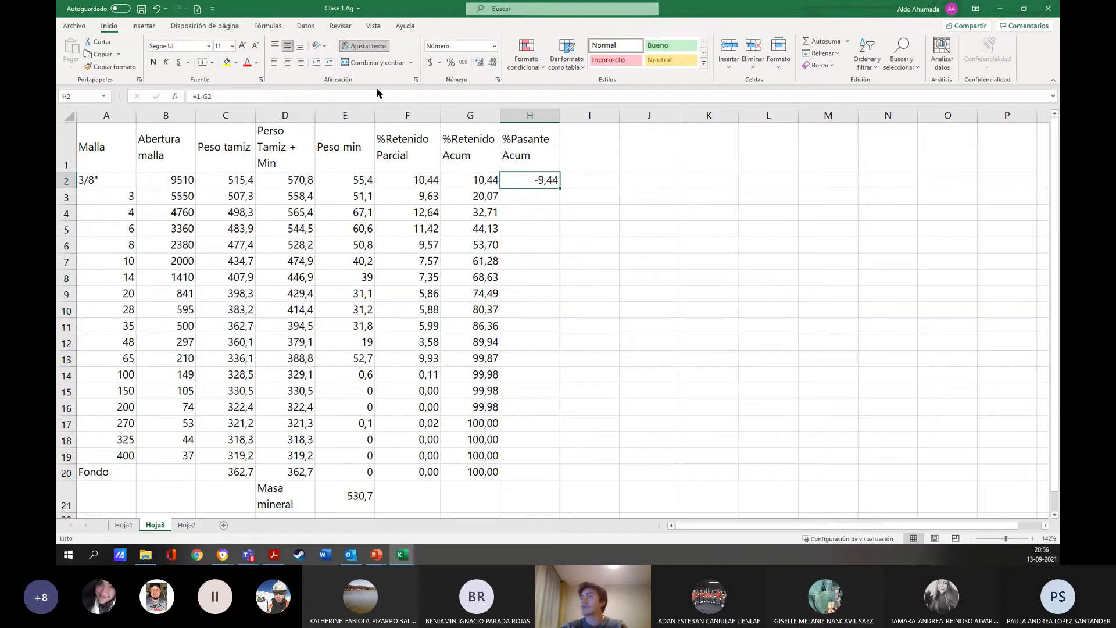
{"action": "left_click", "coordinate": [201, 94]}
{"action": "left_click", "coordinate": [518, 183]}
{"action": "type", "text": "00"}
{"action": "key", "text": "Return"}
Fill the =100-G2 formula from H2 down to H20.
{"action": "key", "text": "Up"}
{"action": "key", "text": "Left"}
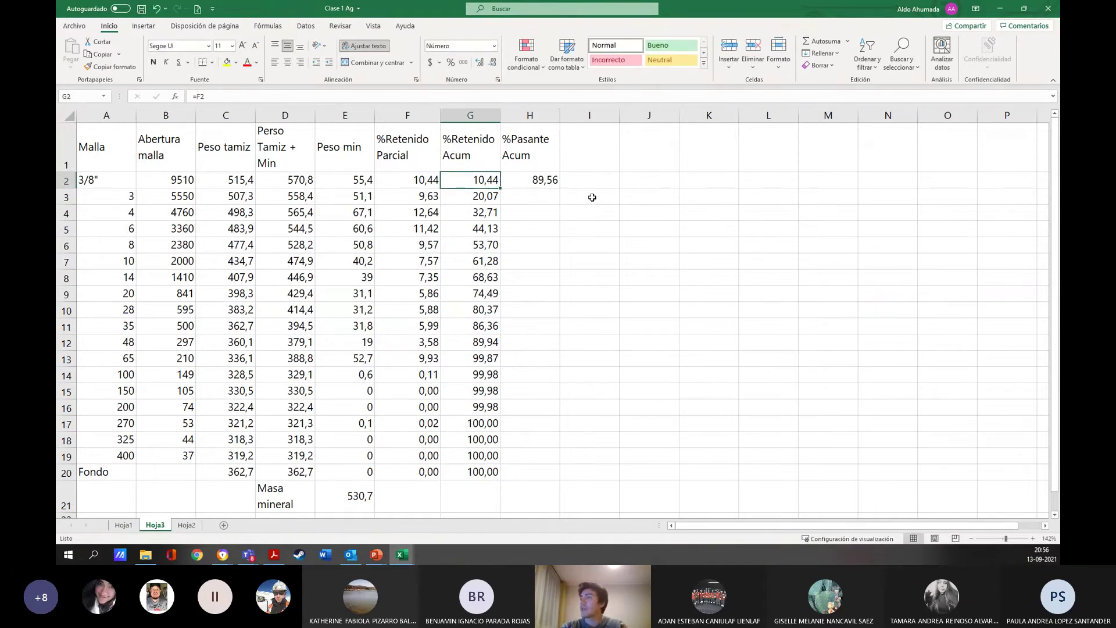
{"action": "left_click", "coordinate": [549, 184]}
{"action": "left_click_drag", "start_coordinate": [560, 189], "coordinate": [543, 474]}
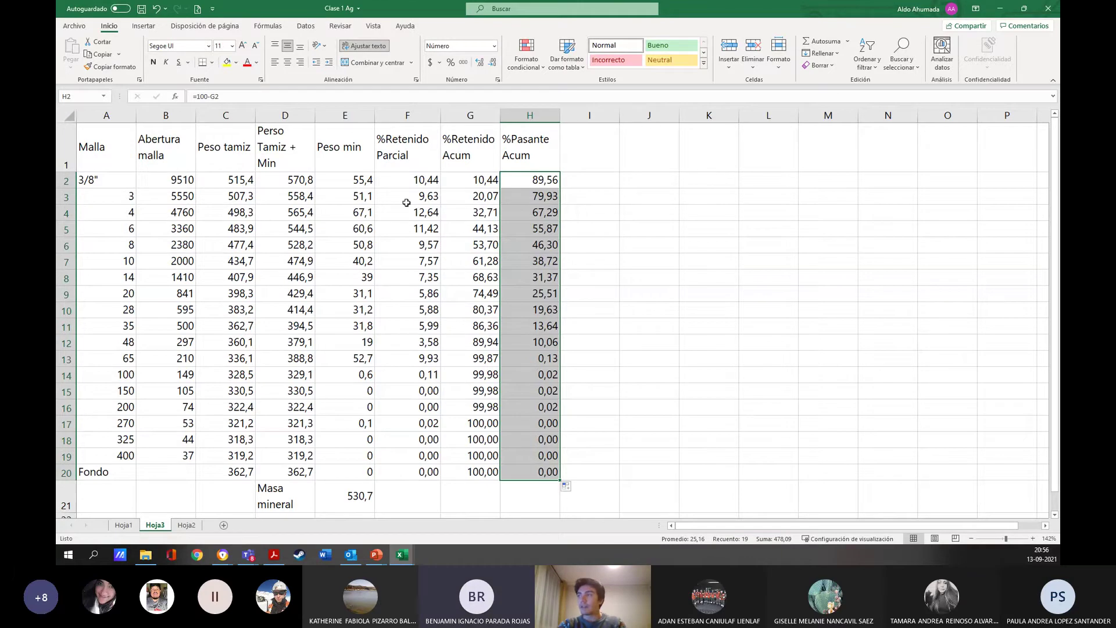
Compare the F2 formula on Hoja3 with the F2 and H2 formulas on Hoja1.
{"action": "left_click", "coordinate": [422, 180]}
{"action": "key", "text": "F2"}
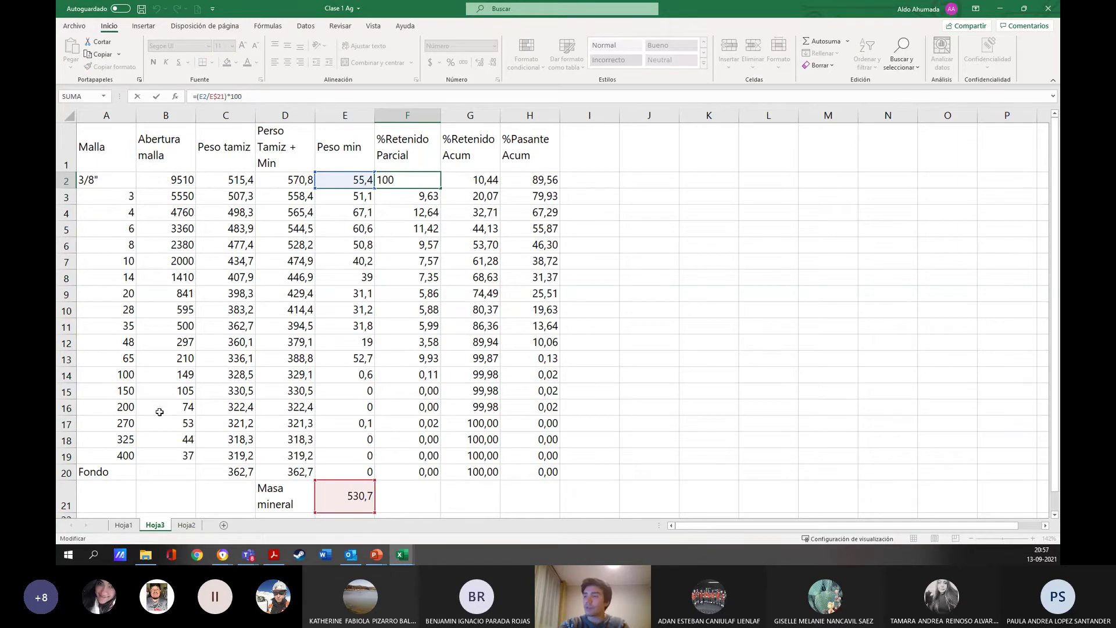
{"action": "key", "text": "Escape"}
{"action": "left_click", "coordinate": [119, 525]}
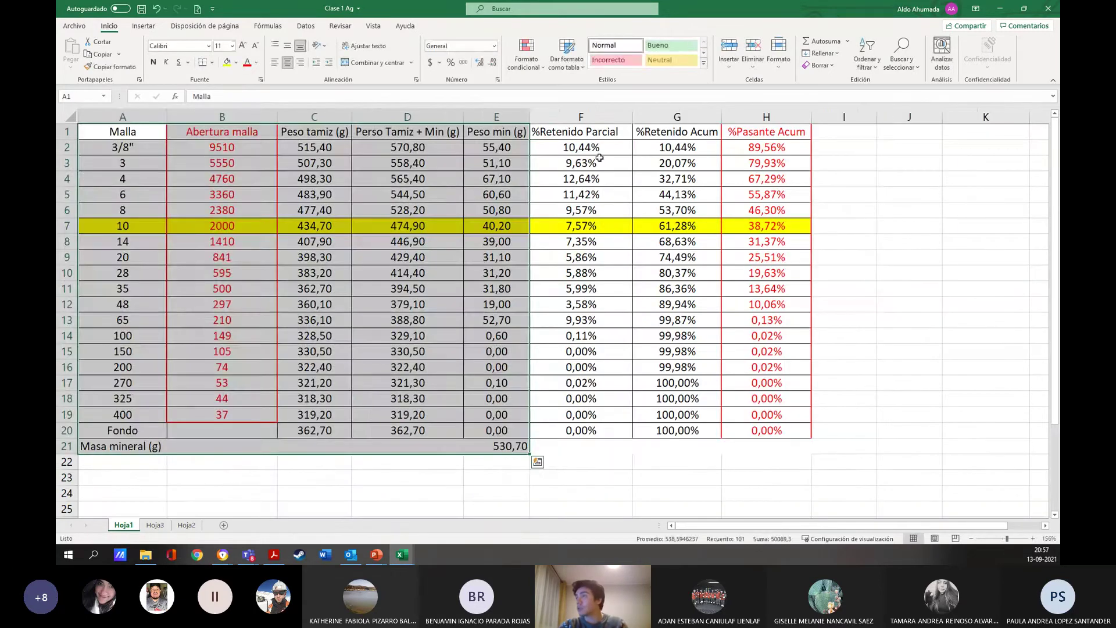
{"action": "left_click", "coordinate": [605, 152]}
{"action": "key", "text": "F2"}
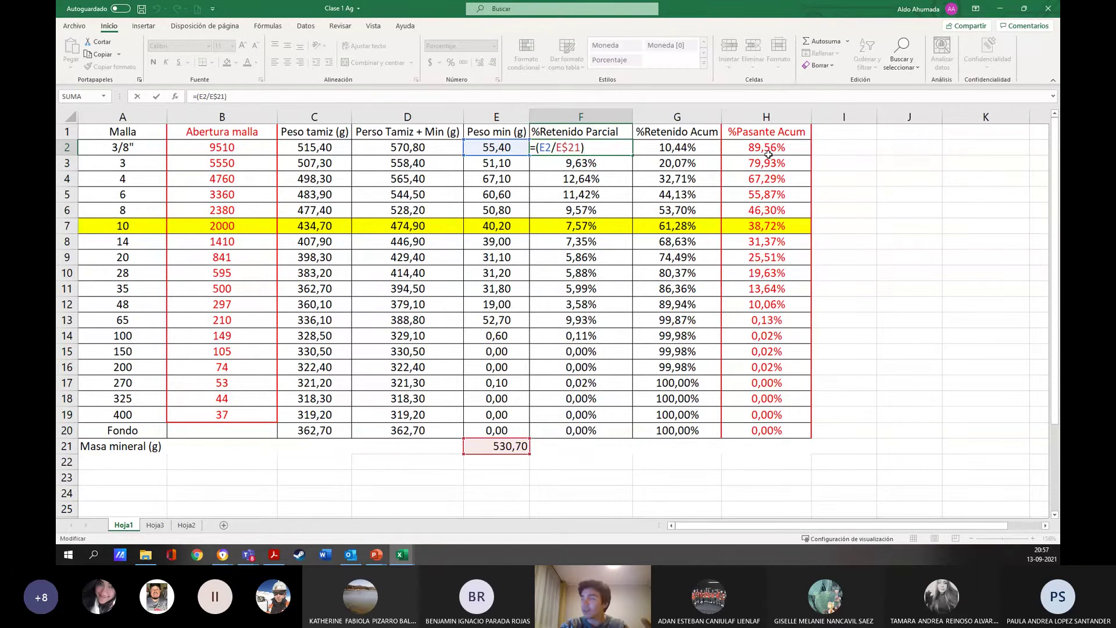
{"action": "left_click", "coordinate": [768, 153]}
{"action": "key", "text": "F2"}
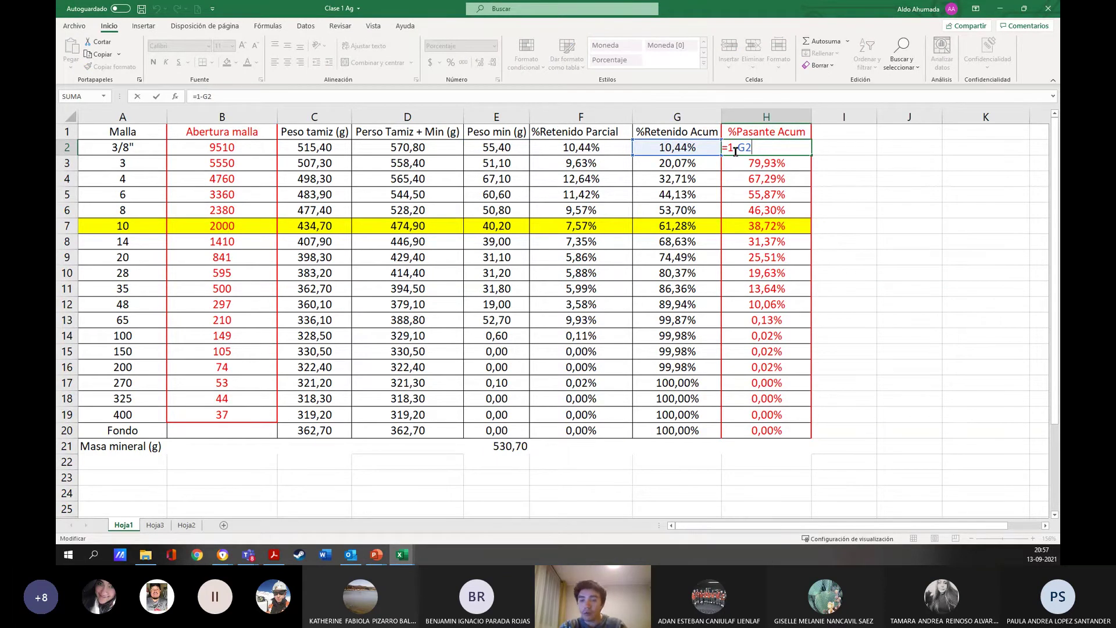
Recheck H2's formula on Hoja3, then return to Hoja1 and select columns C through G.
{"action": "left_click", "coordinate": [155, 525]}
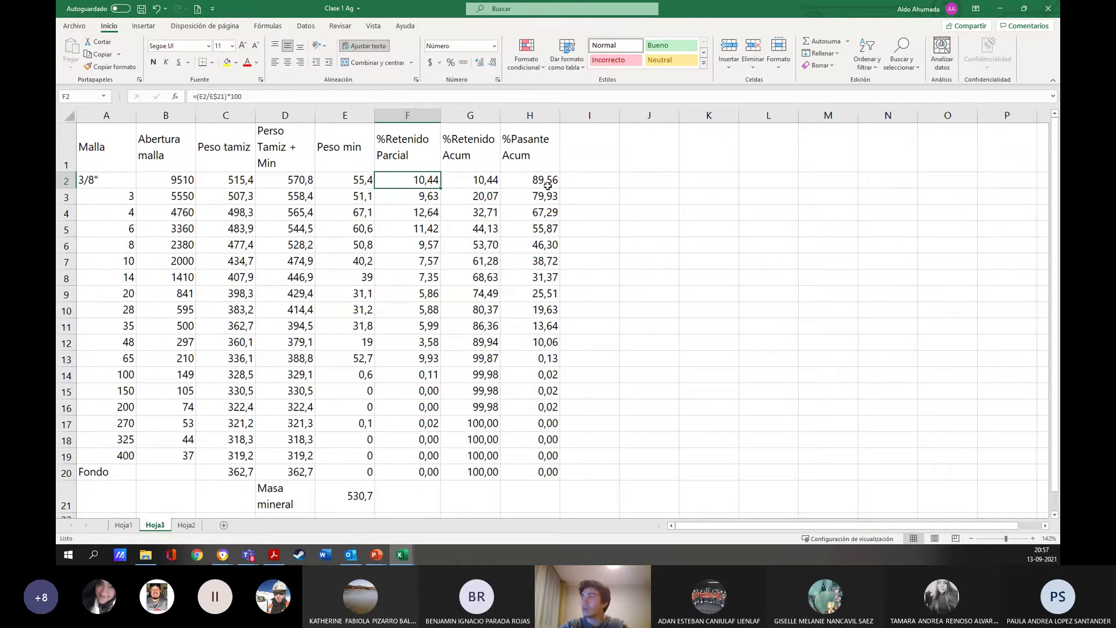
{"action": "double_click", "coordinate": [545, 181]}
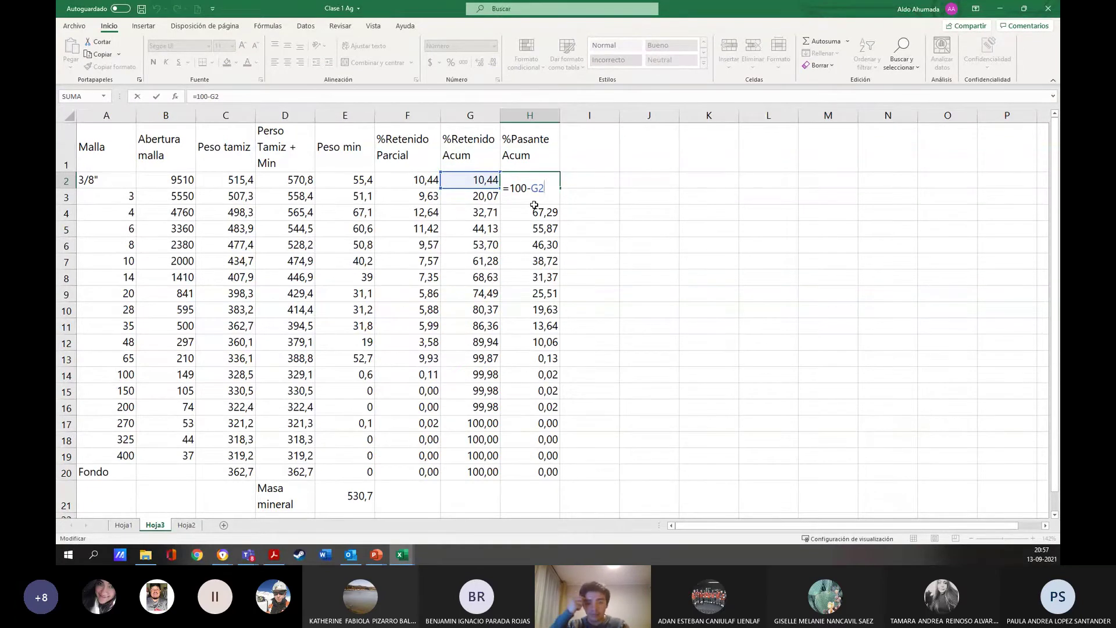
{"action": "key", "text": "Return"}
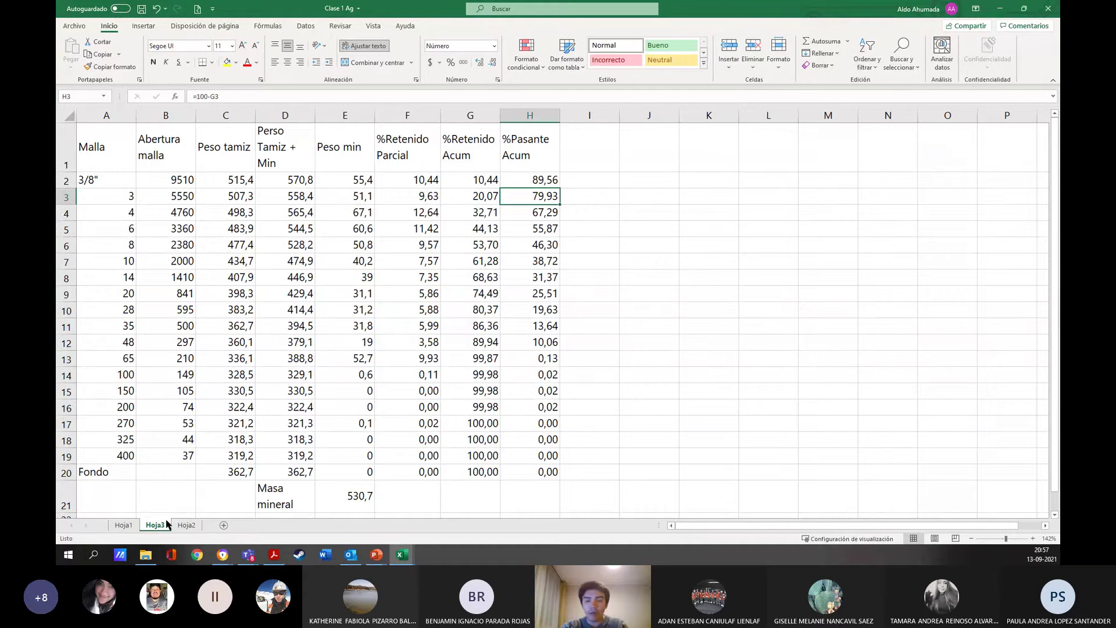
{"action": "left_click", "coordinate": [123, 524]}
{"action": "left_click_drag", "start_coordinate": [677, 116], "coordinate": [289, 130]}
Hide columns C through G of Hoja1 with Ocultar.
{"action": "right_click", "coordinate": [289, 118]}
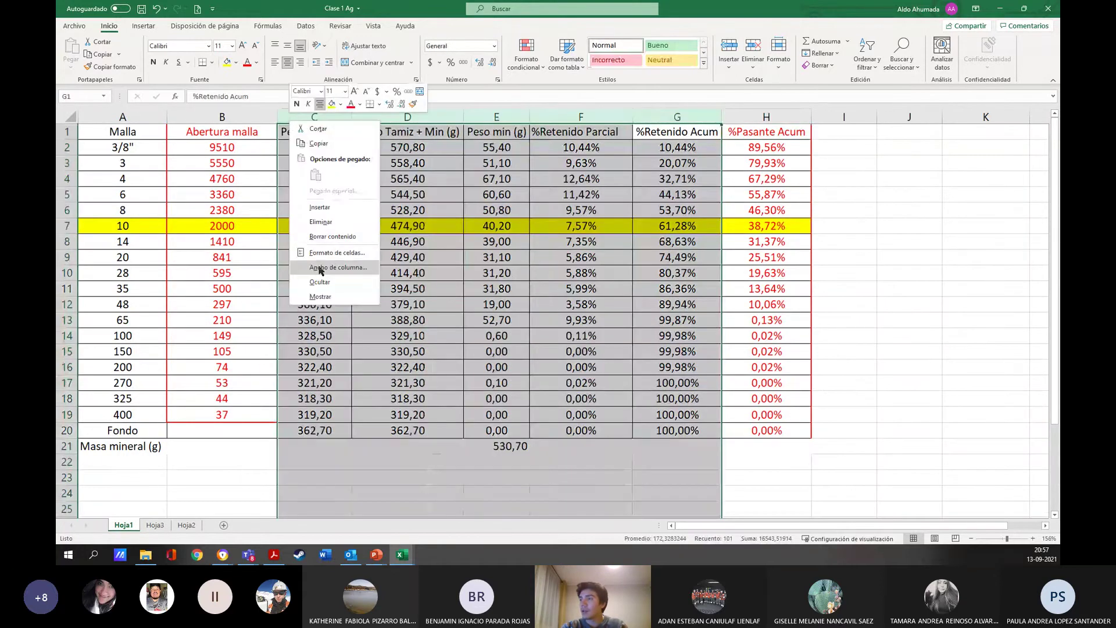
{"action": "left_click", "coordinate": [379, 276]}
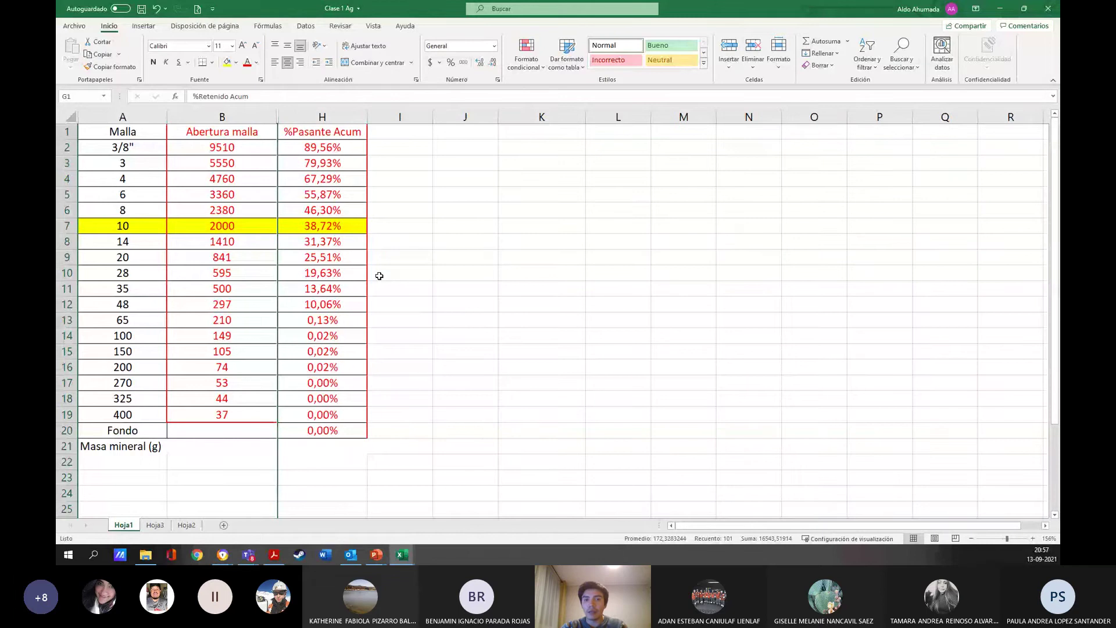
{"action": "left_click", "coordinate": [474, 164]}
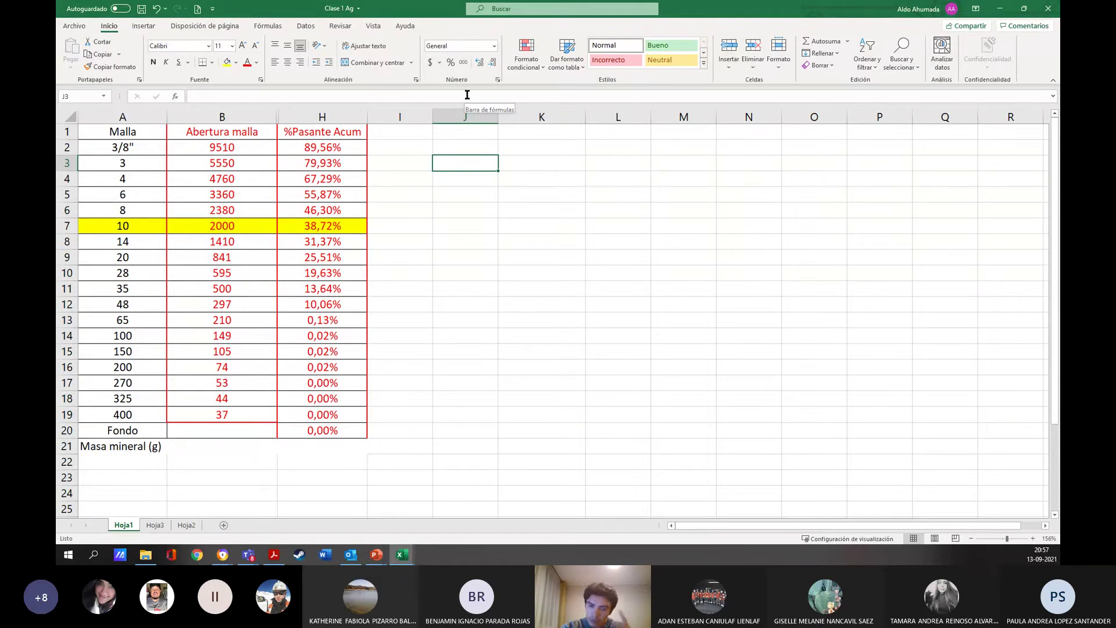
Insert an empty scatter chart beside the table and select the values from B2 to row 17.
{"action": "left_click", "coordinate": [144, 26]}
{"action": "left_click", "coordinate": [536, 65]}
{"action": "left_click", "coordinate": [574, 101]}
{"action": "mouse_move", "coordinate": [600, 263]}
{"action": "left_mouse_down"}
{"action": "mouse_move", "coordinate": [580, 250]}
{"action": "mouse_move", "coordinate": [580, 264]}
{"action": "mouse_move", "coordinate": [605, 266]}
{"action": "left_mouse_up"}
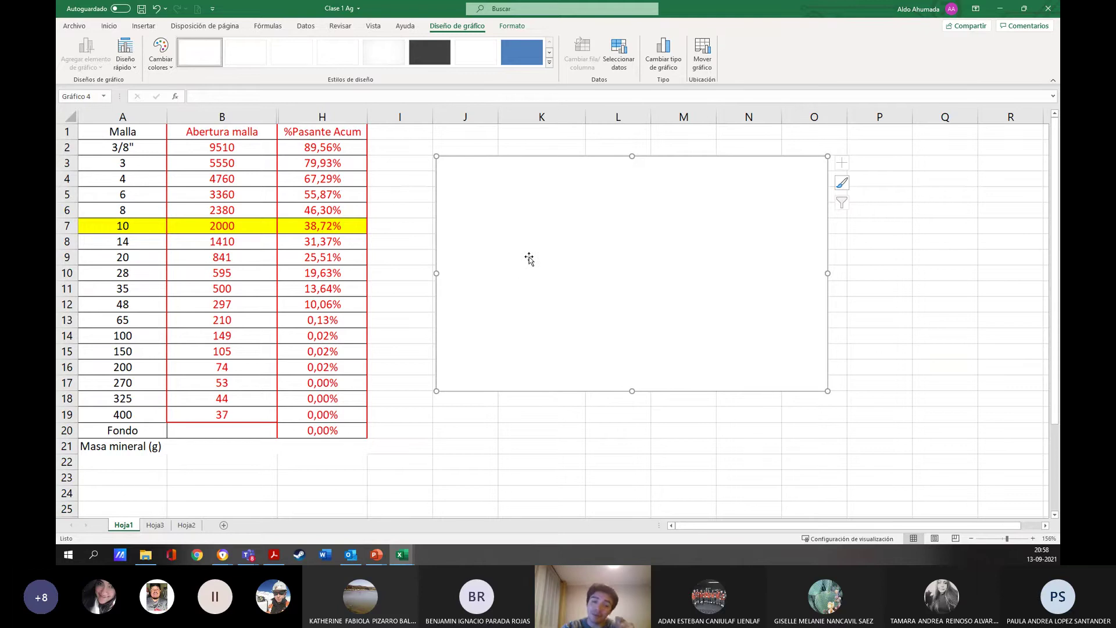
{"action": "left_click_drag", "start_coordinate": [270, 147], "coordinate": [325, 384]}
{"action": "left_click", "coordinate": [328, 414]}
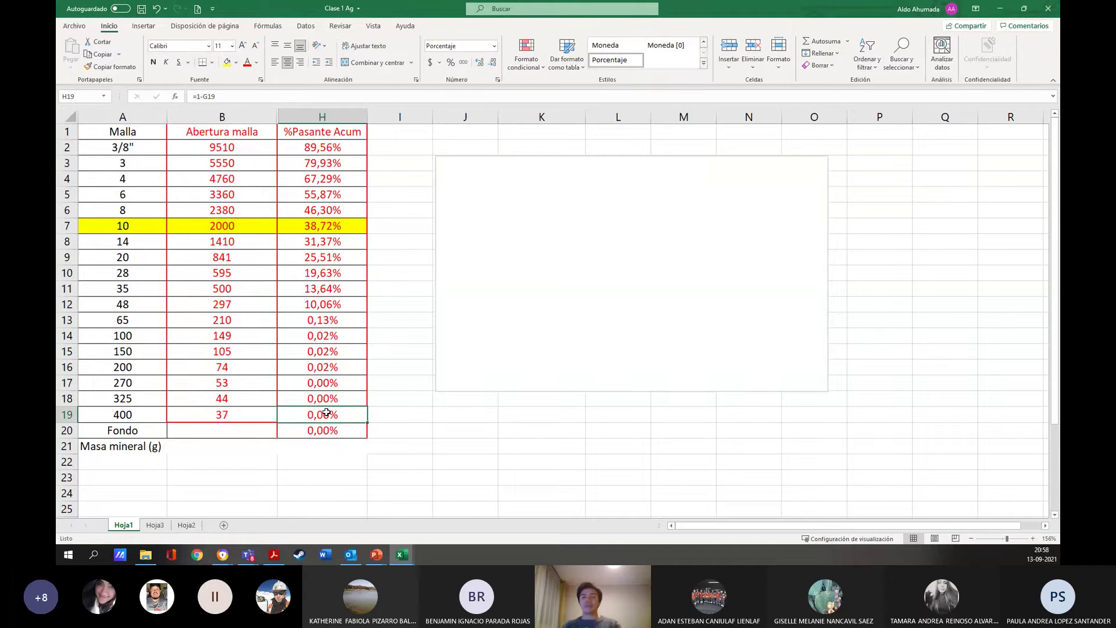
{"action": "right_click", "coordinate": [574, 210]}
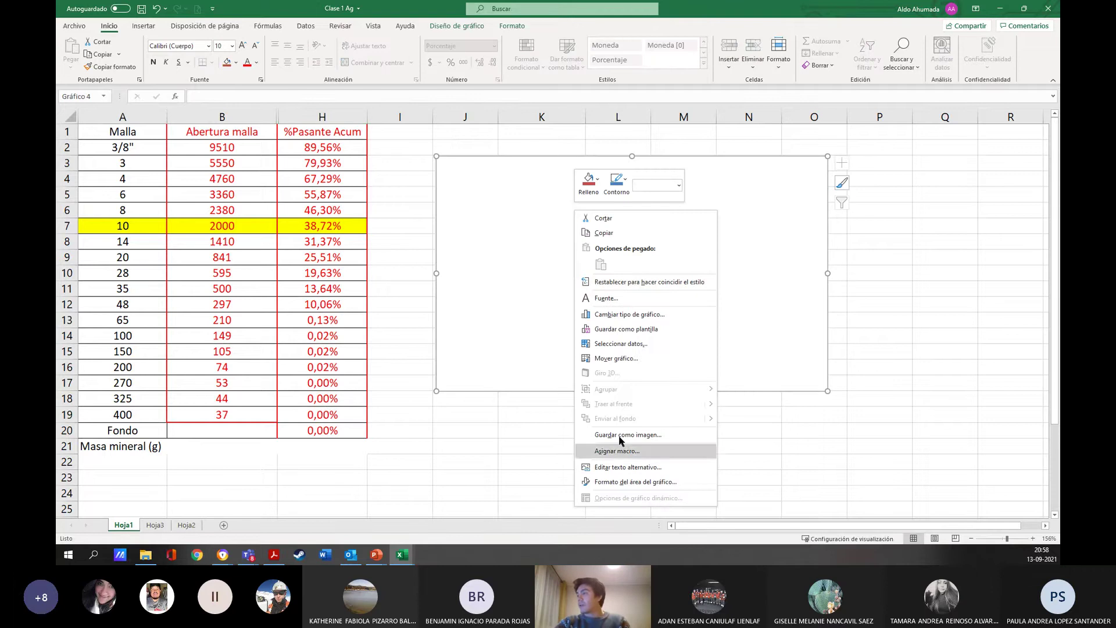
{"action": "left_click", "coordinate": [530, 282]}
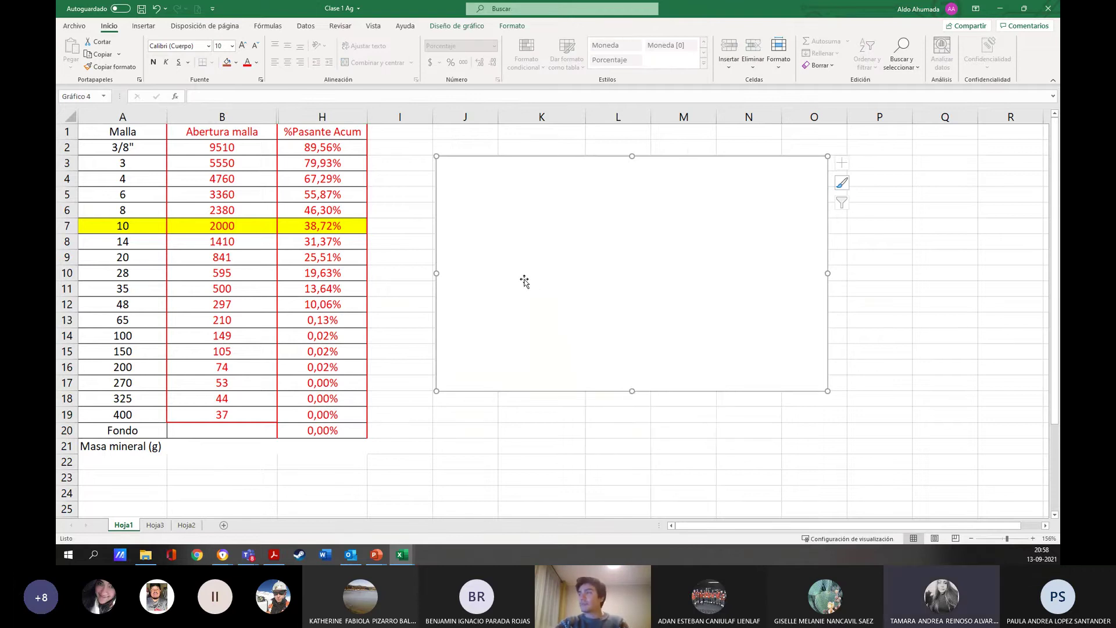
{"action": "left_click_drag", "start_coordinate": [518, 250], "coordinate": [510, 239]}
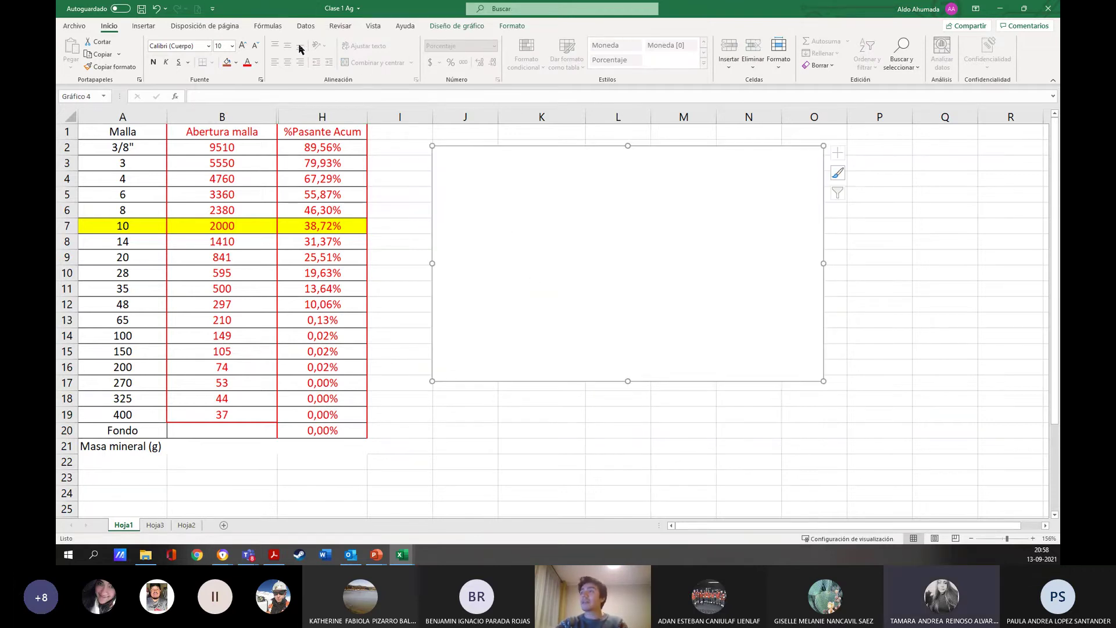
{"action": "left_click", "coordinate": [200, 27]}
{"action": "left_click", "coordinate": [144, 26]}
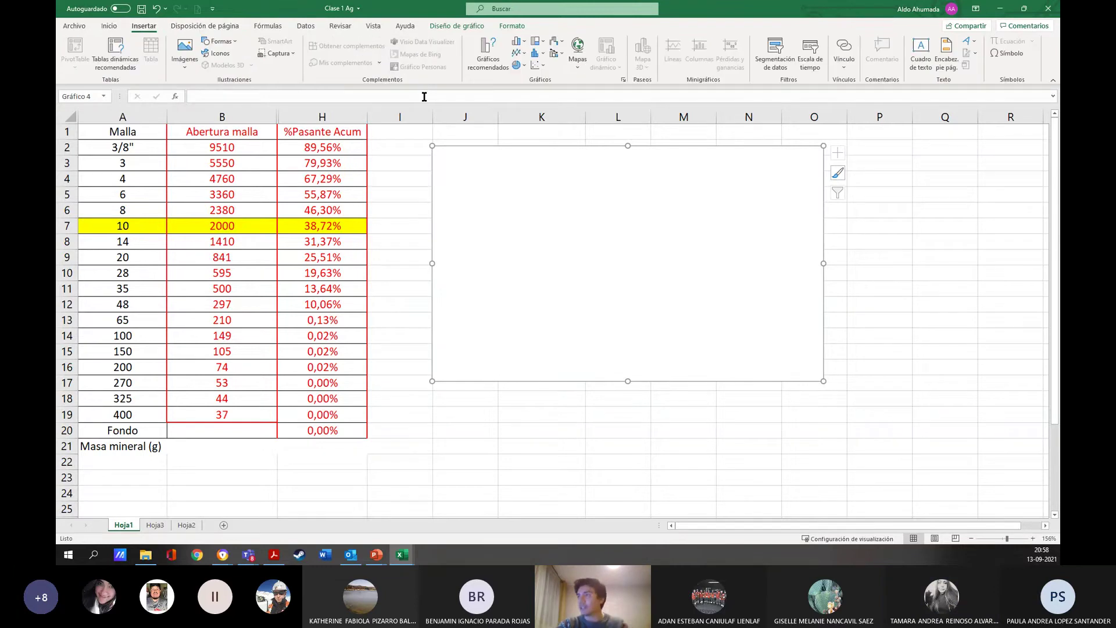
{"action": "left_click", "coordinate": [542, 69]}
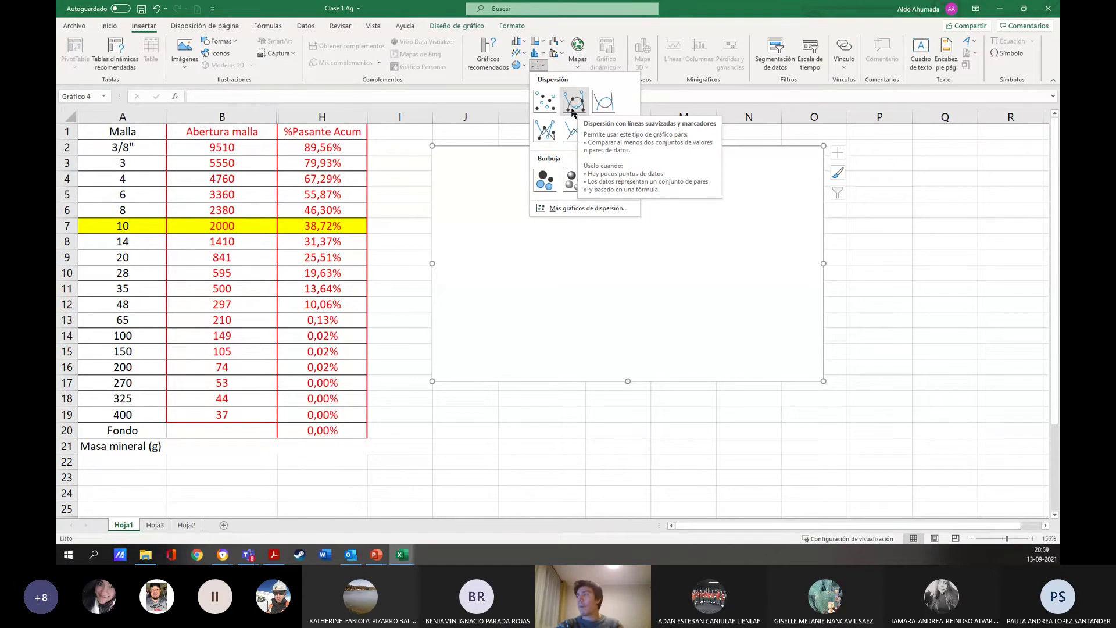
{"action": "left_click", "coordinate": [573, 113]}
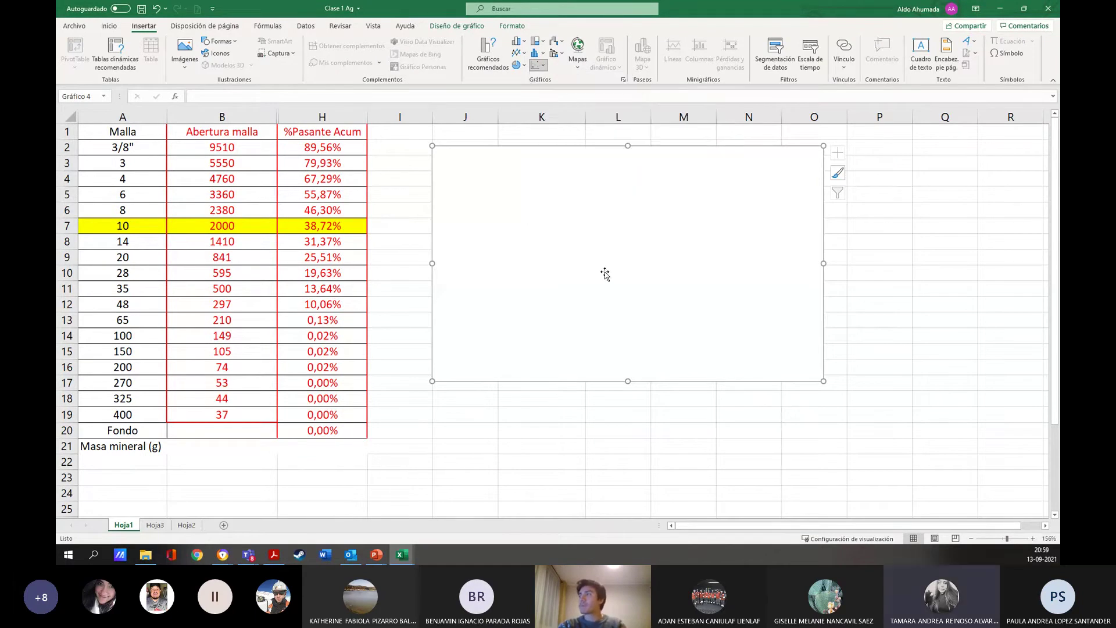
Begin adding a series named 'Cu', cancel both data dialogs, and select columns B through H.
{"action": "right_click", "coordinate": [573, 216]}
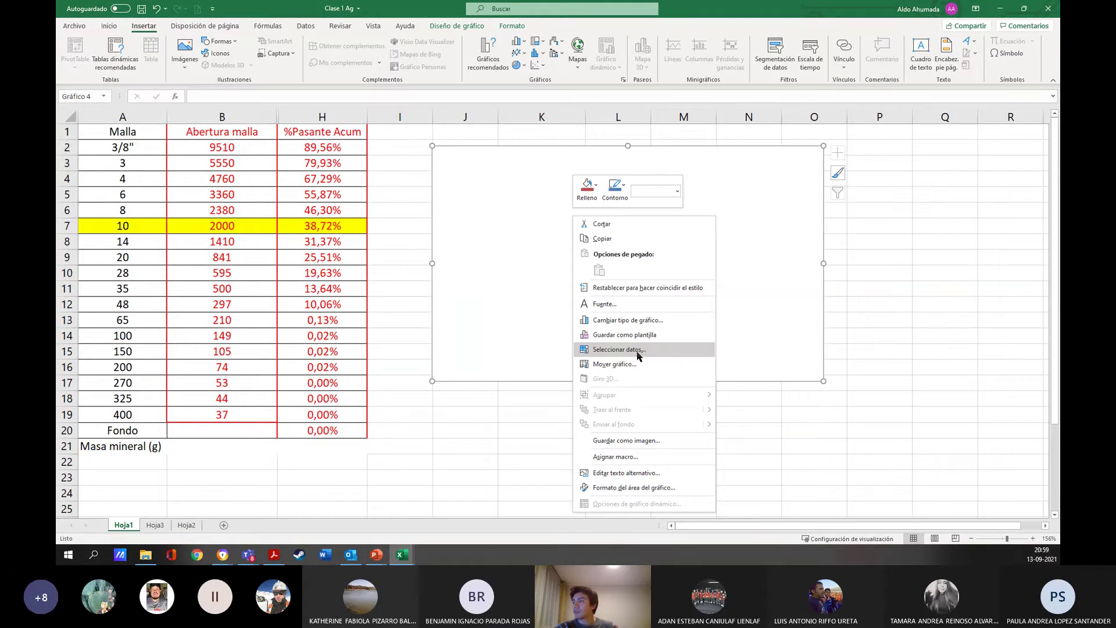
{"action": "left_click", "coordinate": [637, 350]}
{"action": "left_click", "coordinate": [538, 289]}
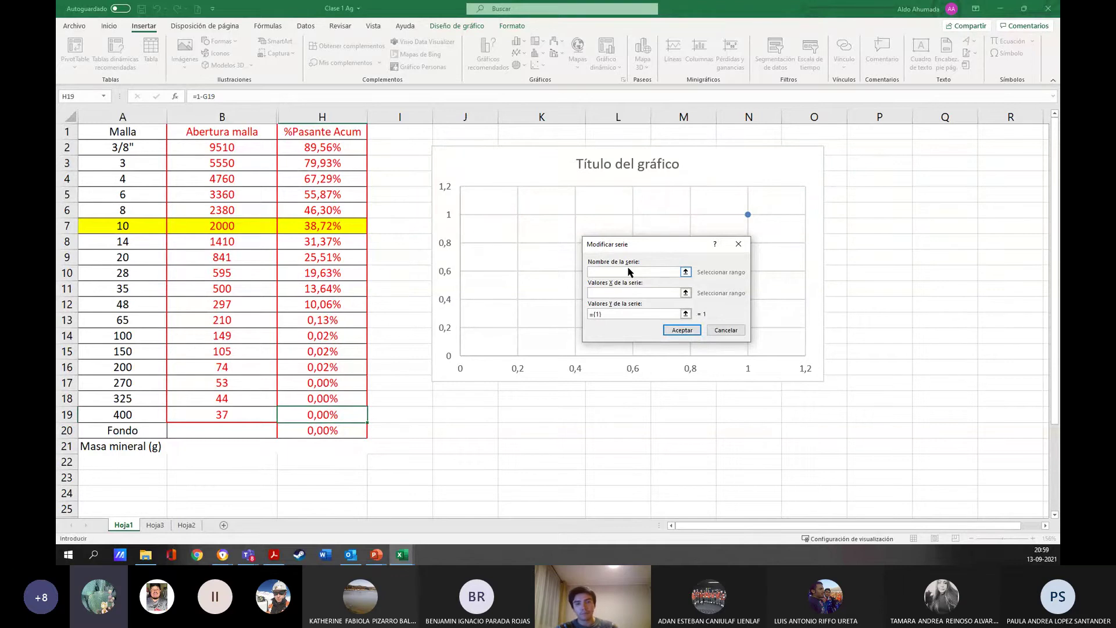
{"action": "left_click_drag", "start_coordinate": [630, 244], "coordinate": [611, 220]}
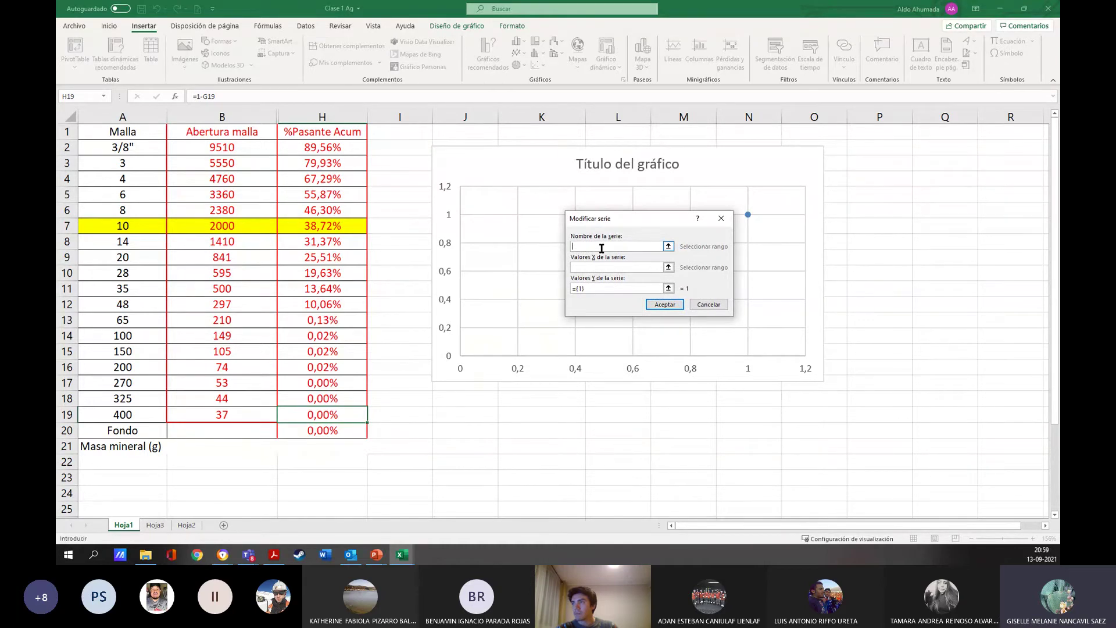
{"action": "type", "text": "Cu"}
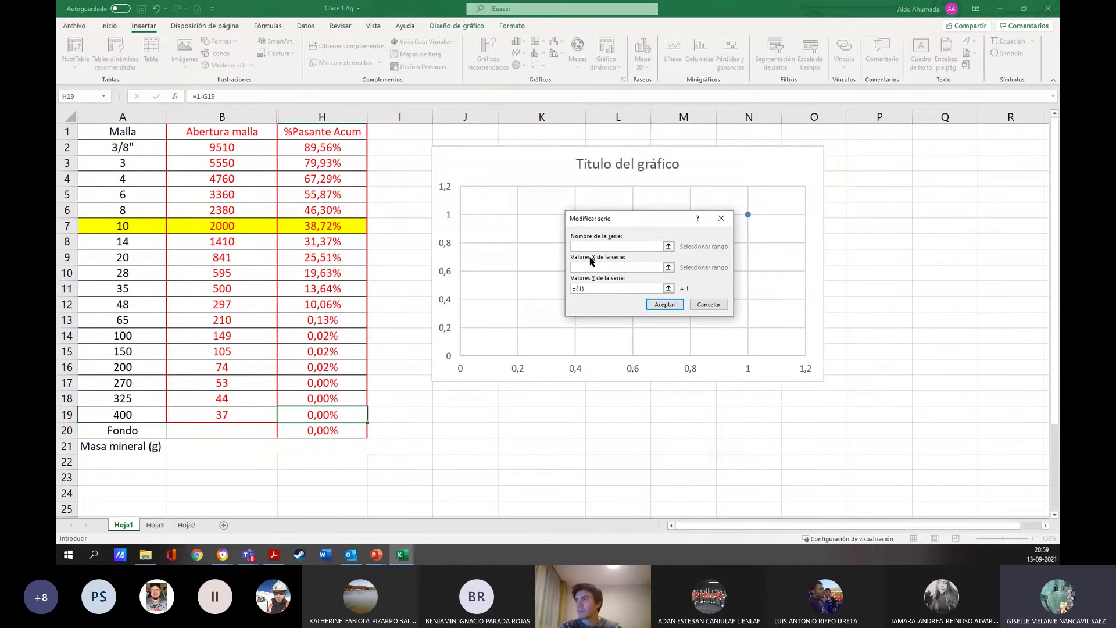
{"action": "left_click", "coordinate": [708, 304]}
{"action": "left_click", "coordinate": [802, 365]}
{"action": "left_click_drag", "start_coordinate": [322, 117], "coordinate": [244, 116]}
Unhide the hidden columns to reveal the full sieve table.
{"action": "right_click", "coordinate": [289, 111]}
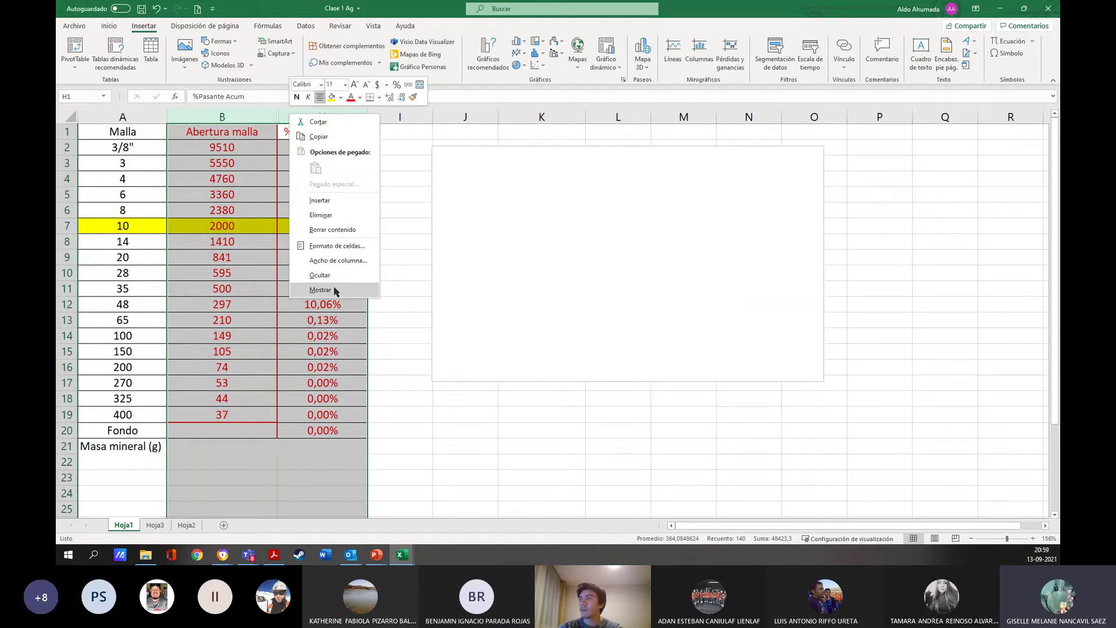
{"action": "left_click", "coordinate": [340, 290]}
{"action": "left_click_drag", "start_coordinate": [198, 117], "coordinate": [123, 116]}
{"action": "right_click", "coordinate": [184, 117]}
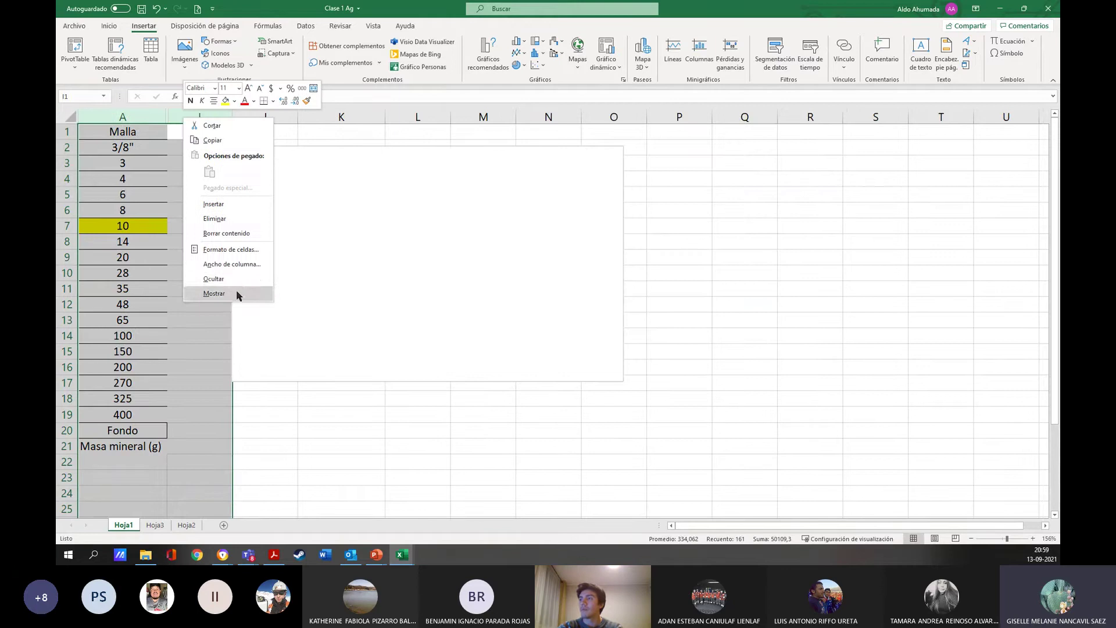
{"action": "left_click", "coordinate": [214, 293]}
Give columns D through G equal widths.
{"action": "left_click", "coordinate": [669, 130]}
{"action": "left_click", "coordinate": [676, 117]}
{"action": "left_click_drag", "start_coordinate": [676, 117], "coordinate": [314, 117]}
{"action": "left_click", "coordinate": [681, 114]}
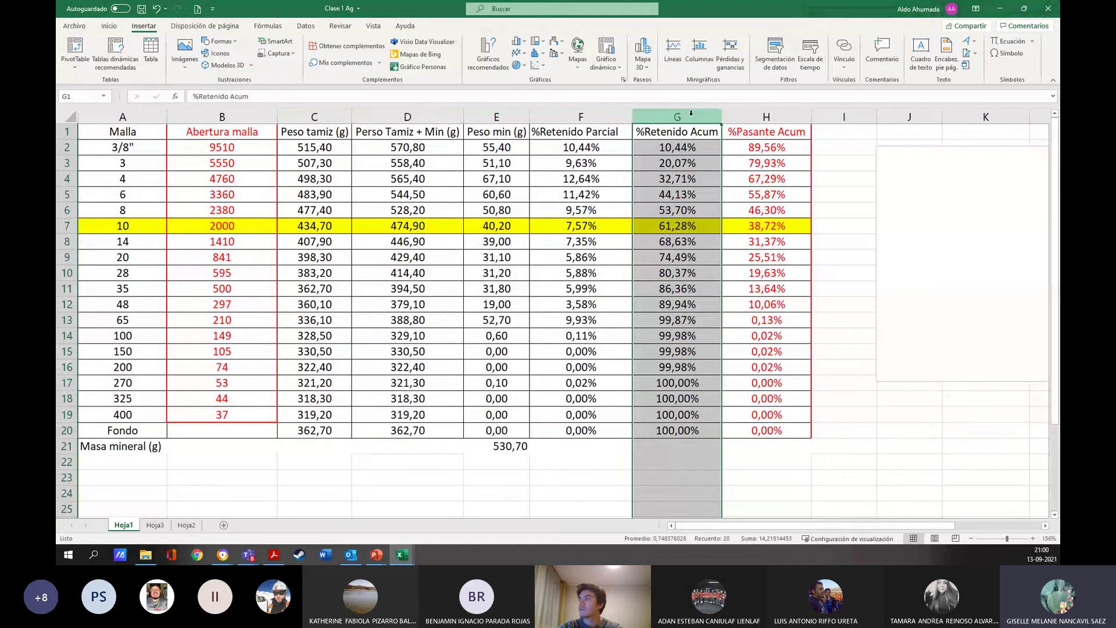
{"action": "left_click_drag", "start_coordinate": [691, 114], "coordinate": [305, 122]}
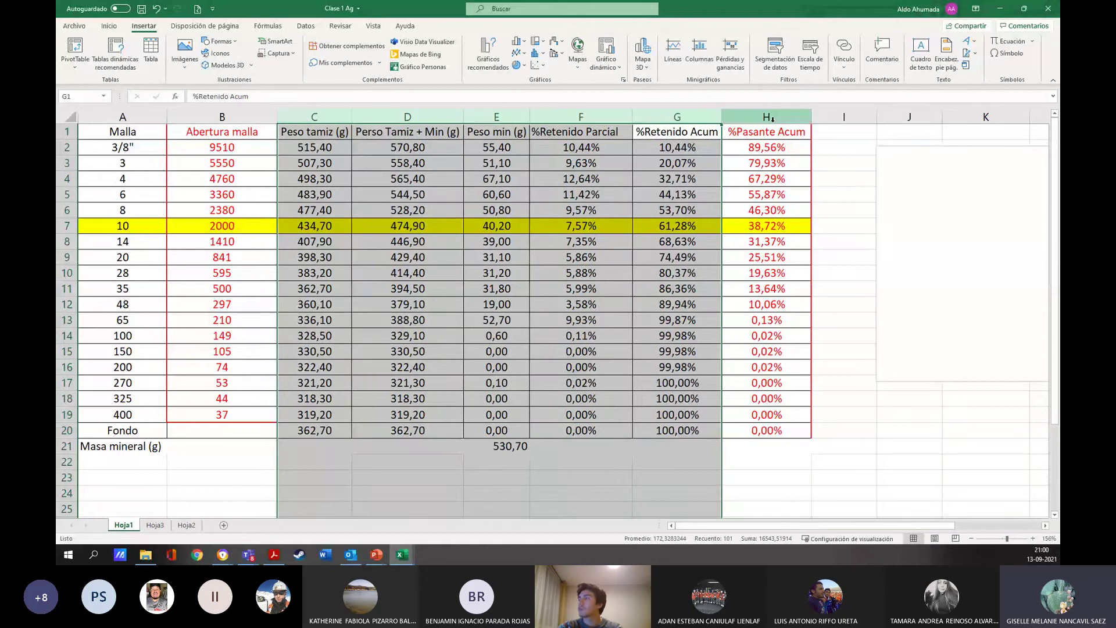
{"action": "left_click", "coordinate": [766, 116]}
{"action": "left_click", "coordinate": [258, 119]}
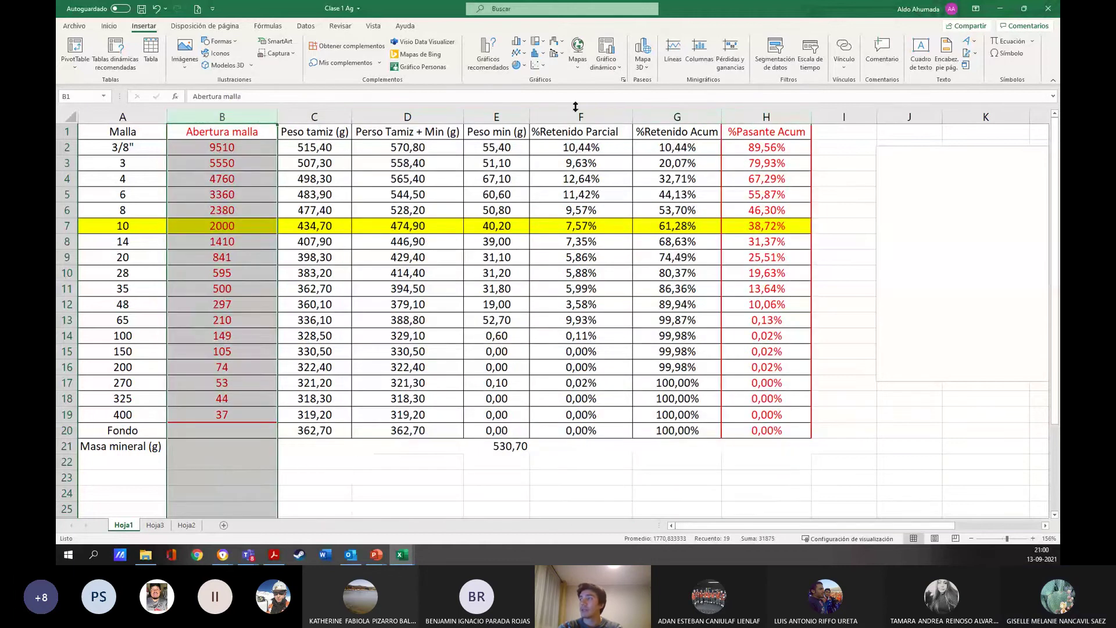
{"action": "left_click", "coordinate": [756, 116]}
{"action": "left_click", "coordinate": [674, 116]}
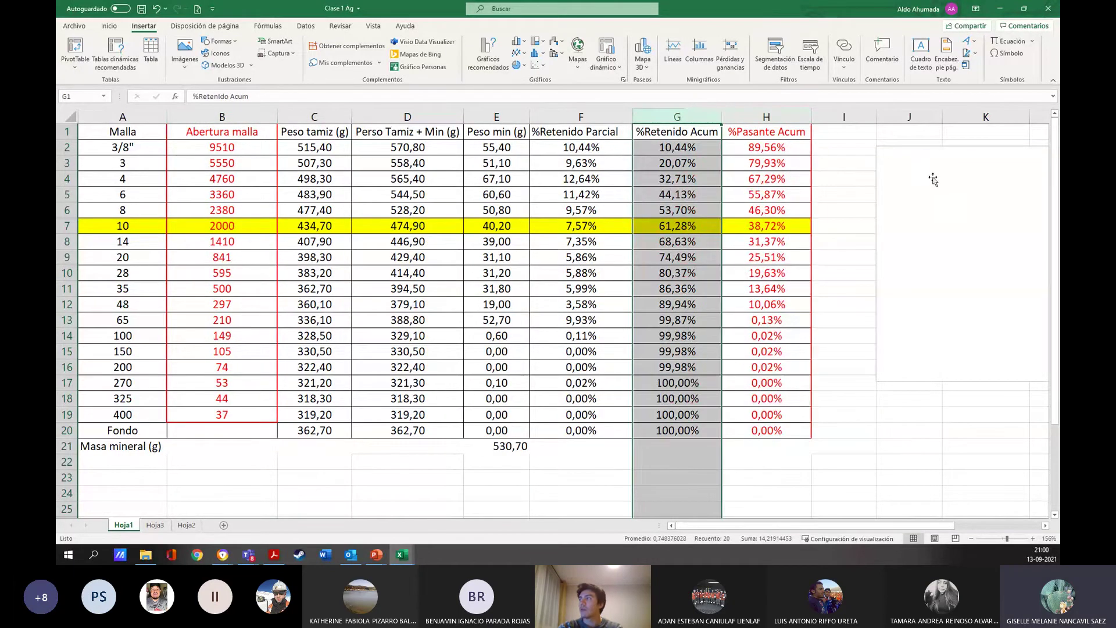
{"action": "left_click_drag", "start_coordinate": [675, 117], "coordinate": [368, 114]}
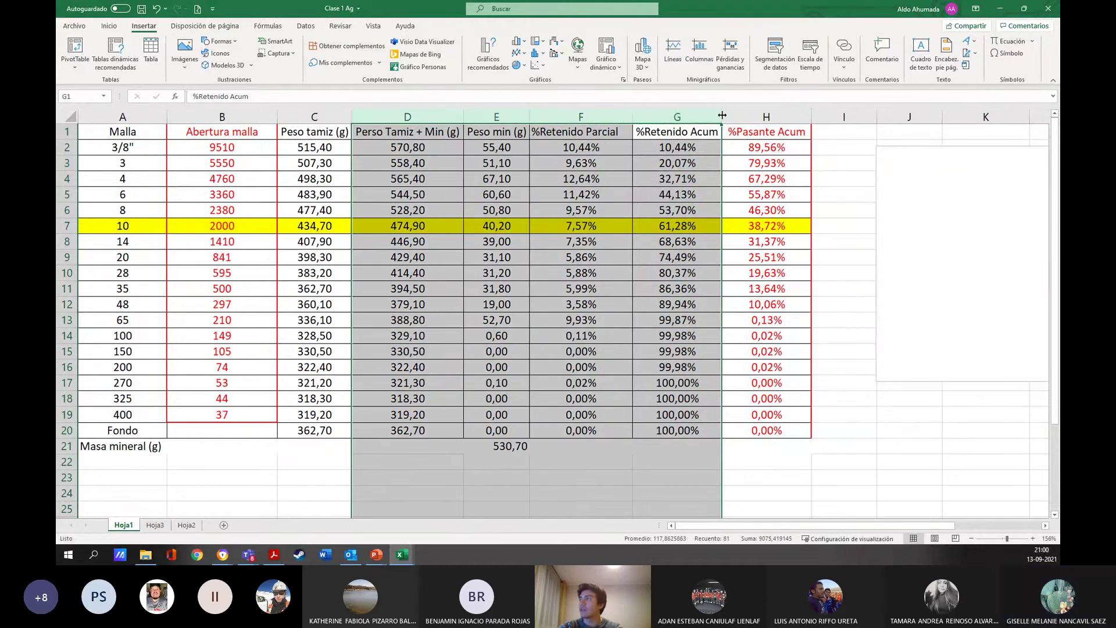
{"action": "left_click_drag", "start_coordinate": [463, 117], "coordinate": [440, 117]}
Hide columns C through G again with Ocultar.
{"action": "left_click", "coordinate": [677, 115]}
{"action": "left_click_drag", "start_coordinate": [678, 114], "coordinate": [314, 116]}
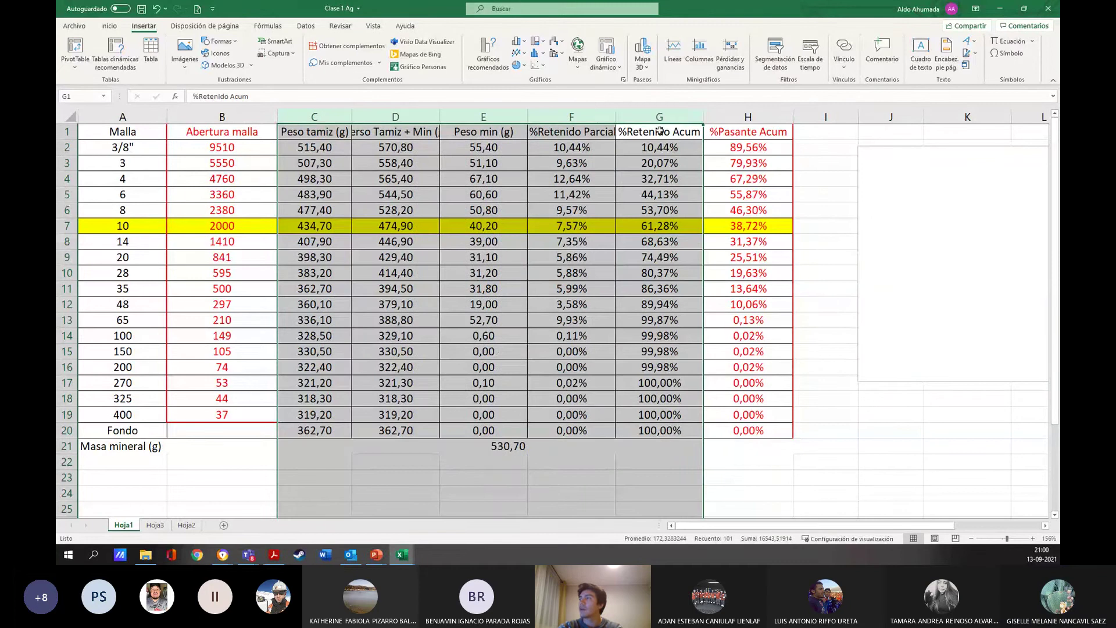
{"action": "left_click", "coordinate": [659, 132]}
{"action": "left_click_drag", "start_coordinate": [660, 138], "coordinate": [290, 433]}
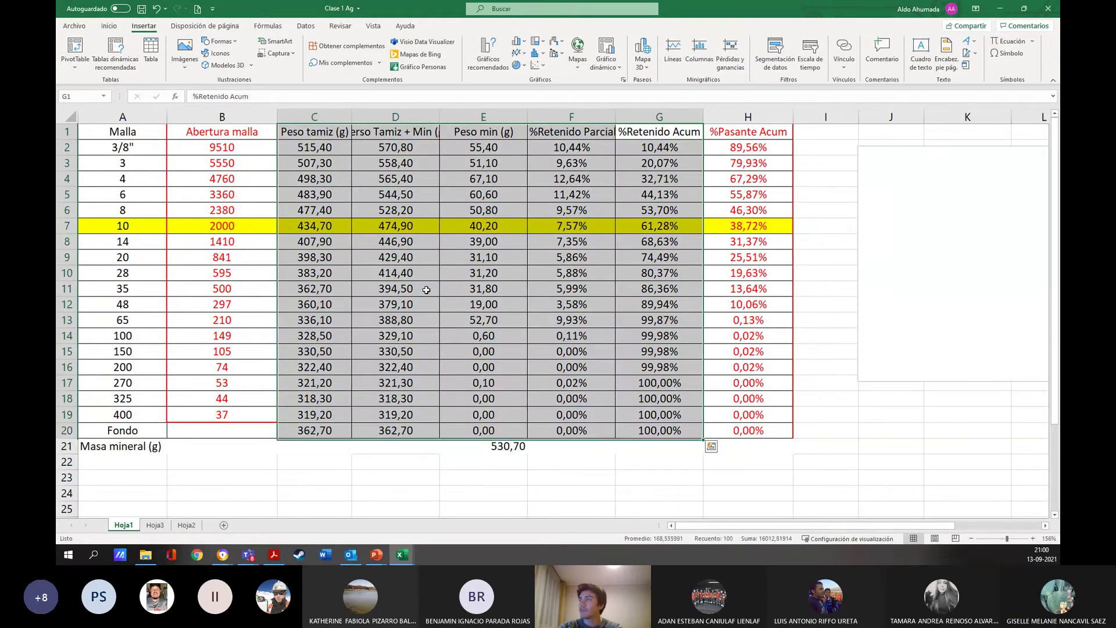
{"action": "left_click", "coordinate": [659, 115]}
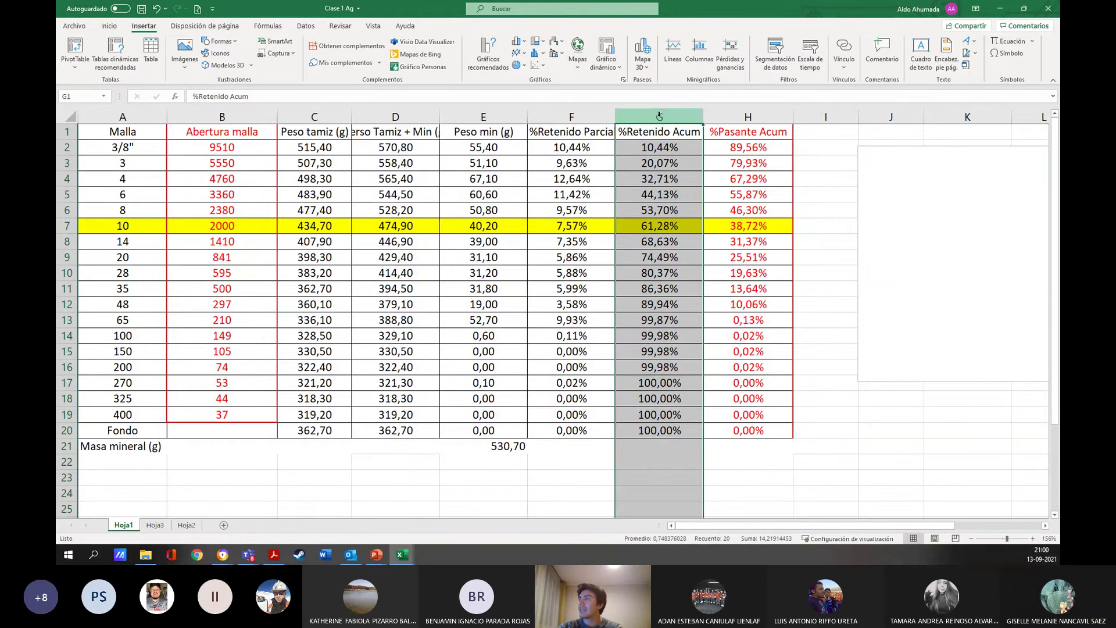
{"action": "left_click_drag", "start_coordinate": [659, 117], "coordinate": [315, 114]}
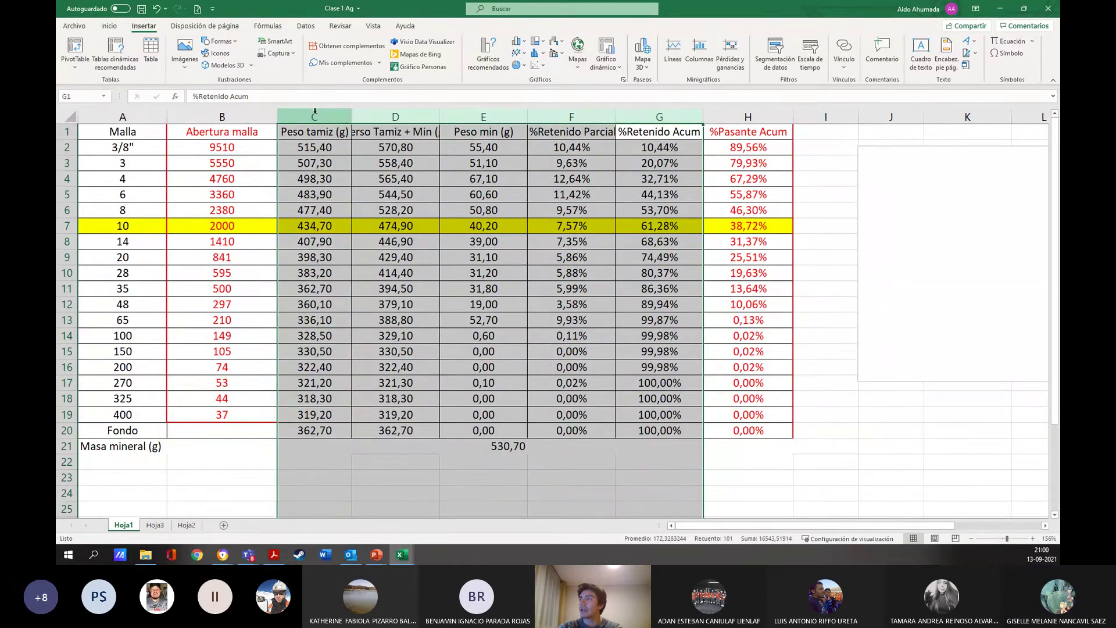
{"action": "right_click", "coordinate": [320, 120]}
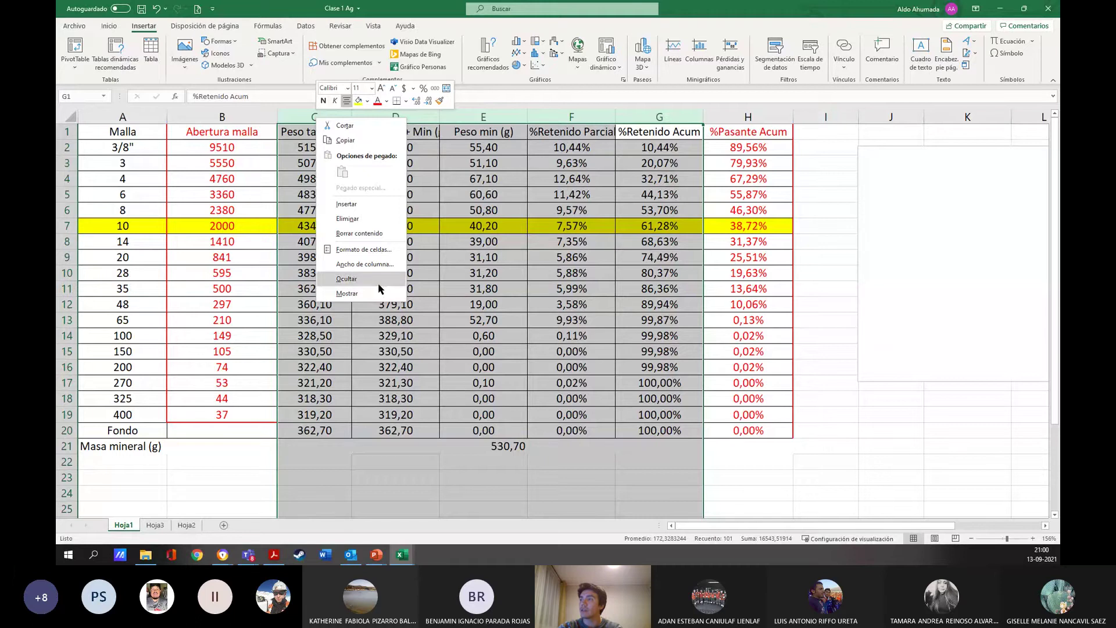
{"action": "left_click", "coordinate": [347, 279]}
Add a chart series named 'Curva Granulométrica' with X values B2:B19 and Y values H2:H20.
{"action": "left_click", "coordinate": [510, 192]}
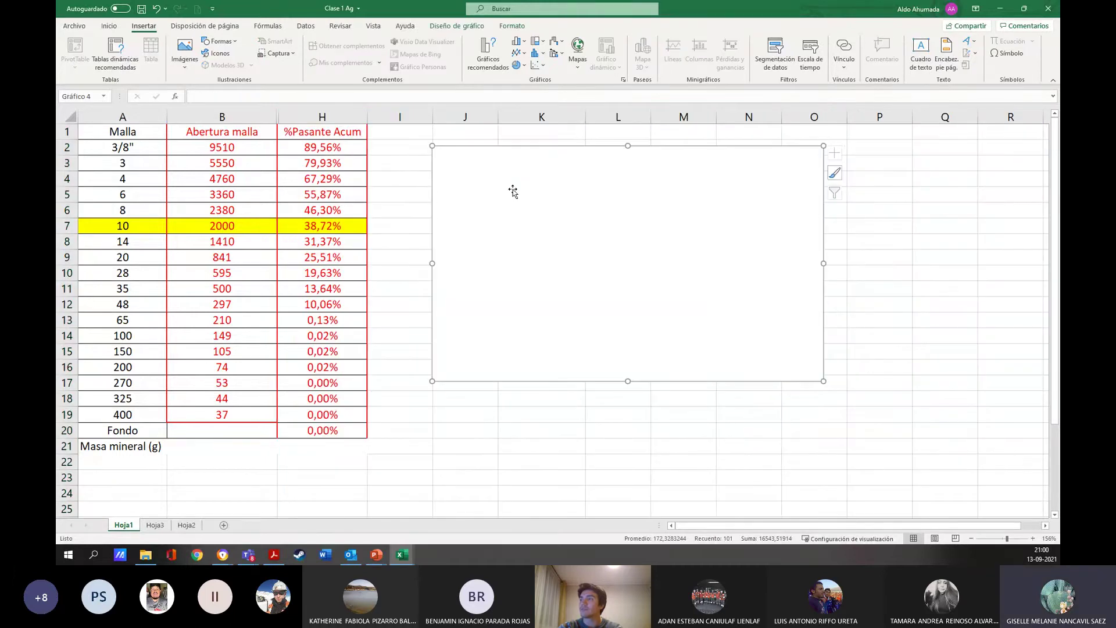
{"action": "right_click", "coordinate": [513, 192]}
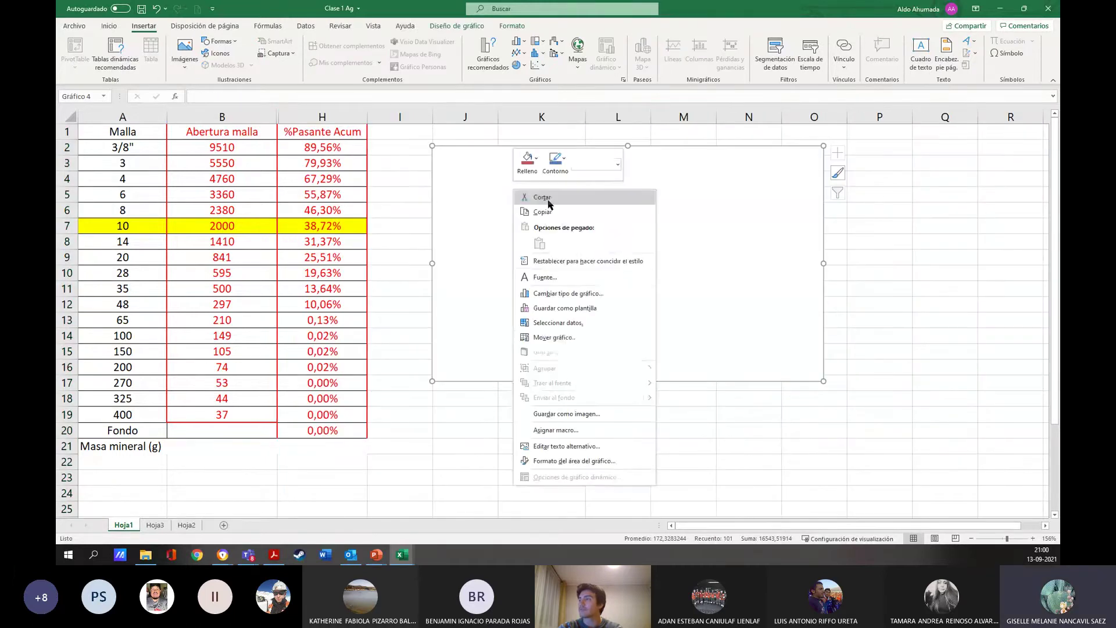
{"action": "left_click", "coordinate": [583, 322]}
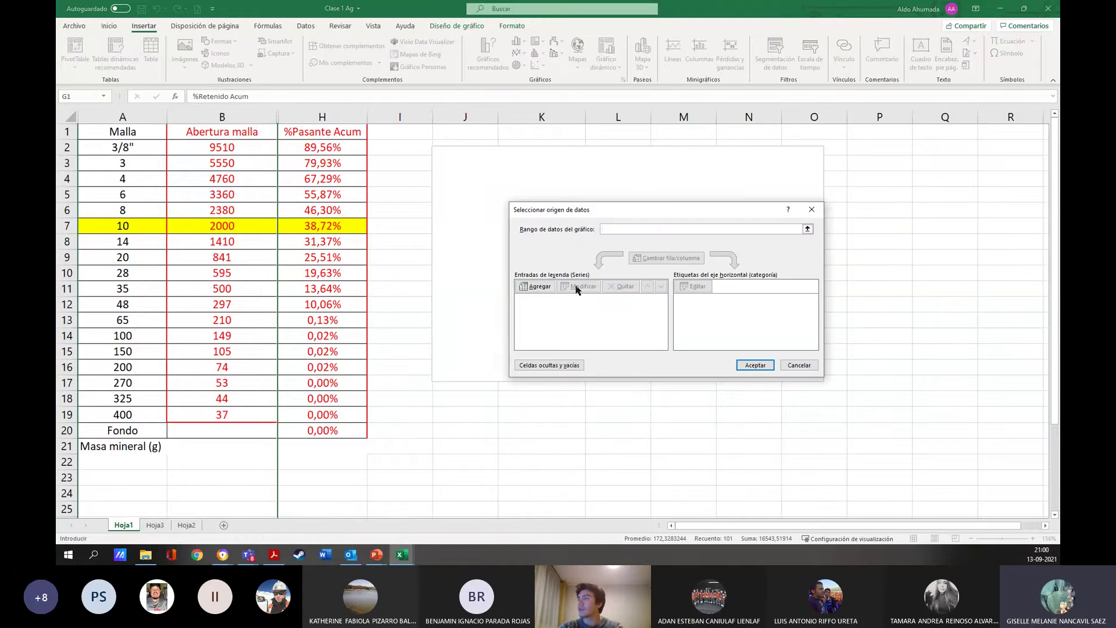
{"action": "left_click", "coordinate": [811, 209]}
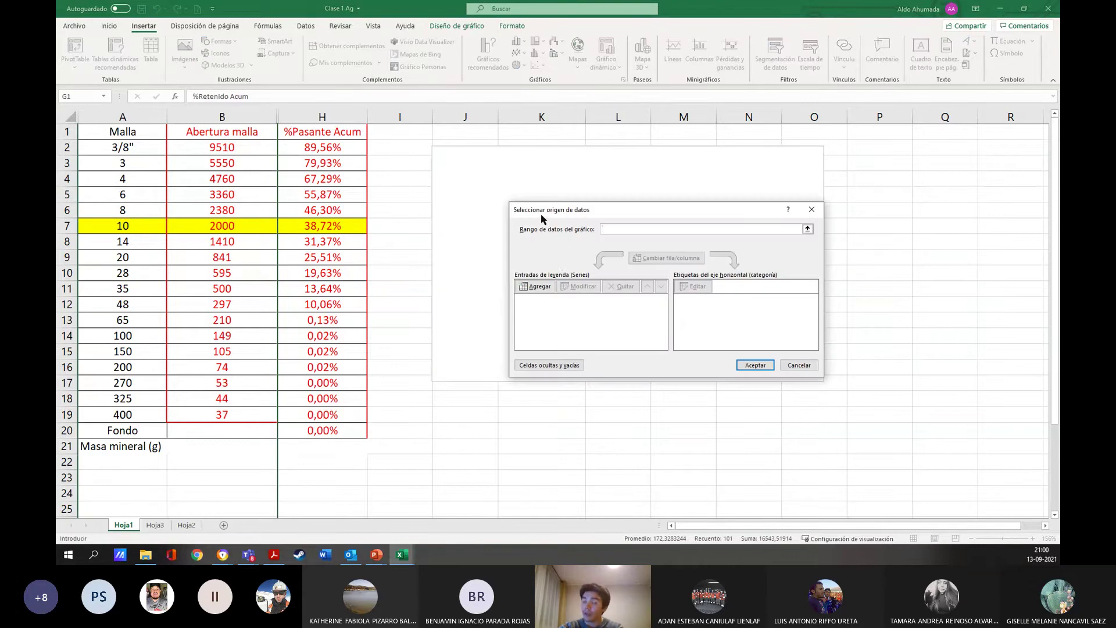
{"action": "left_click", "coordinate": [535, 286]}
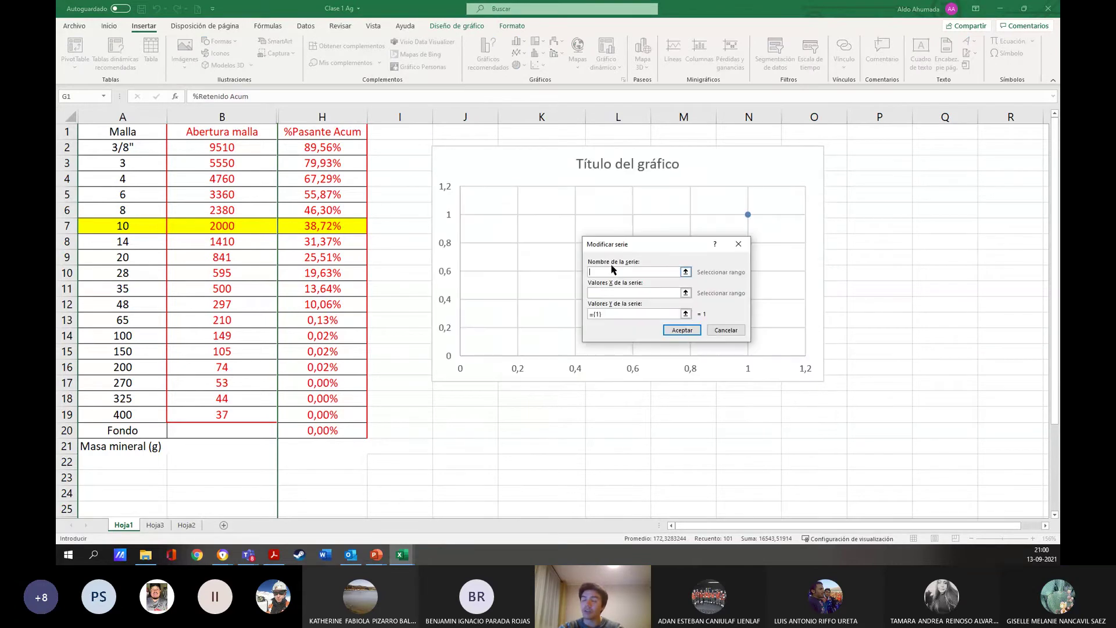
{"action": "type", "text": "Curva "}
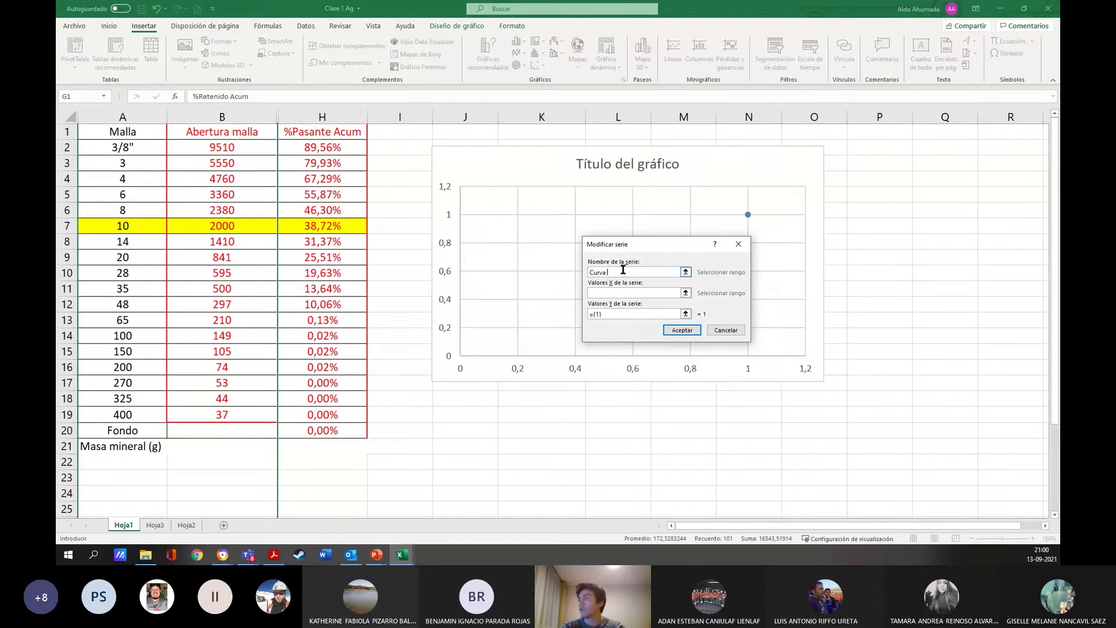
{"action": "type", "text": "Granulométrica"}
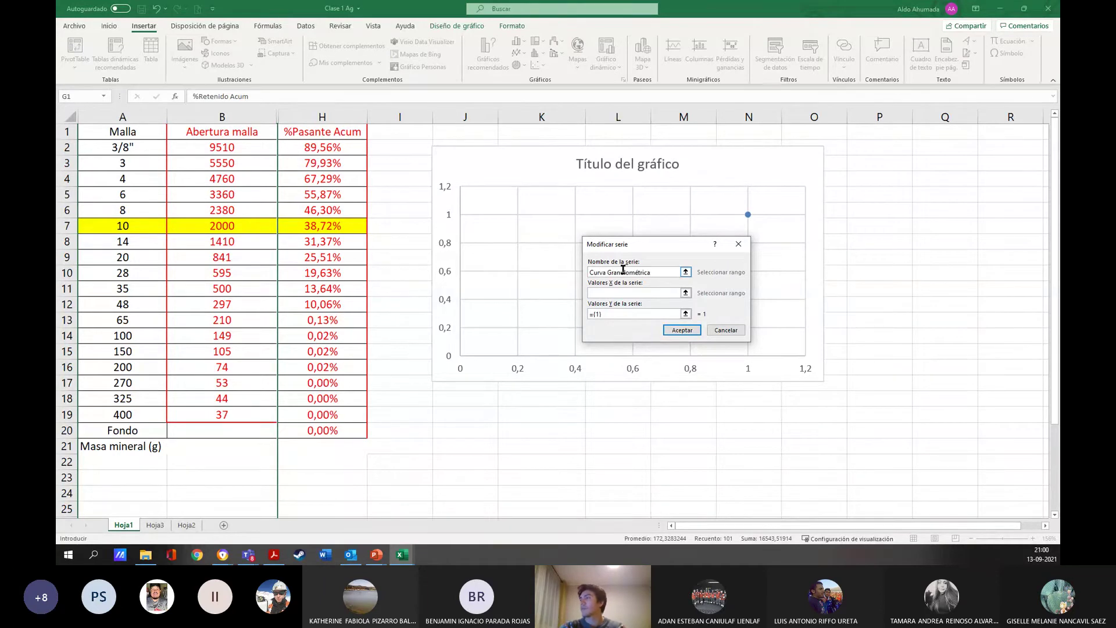
{"action": "left_click", "coordinate": [612, 291]}
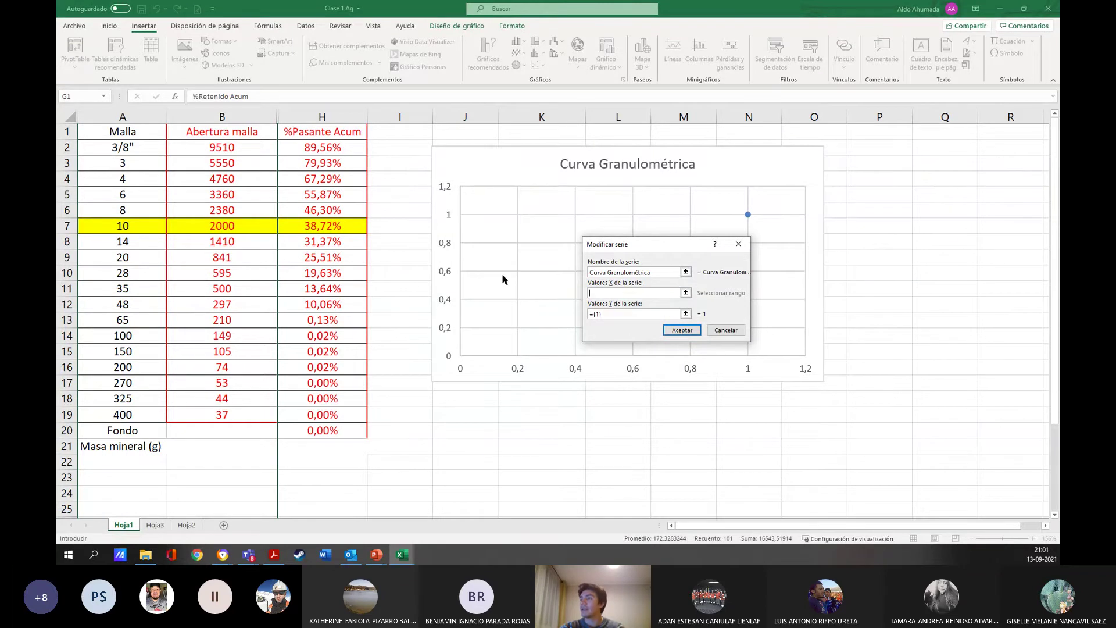
{"action": "left_click_drag", "start_coordinate": [235, 146], "coordinate": [244, 417]}
{"action": "left_click_drag", "start_coordinate": [606, 314], "coordinate": [585, 317]}
{"action": "key", "text": "BackSpace"}
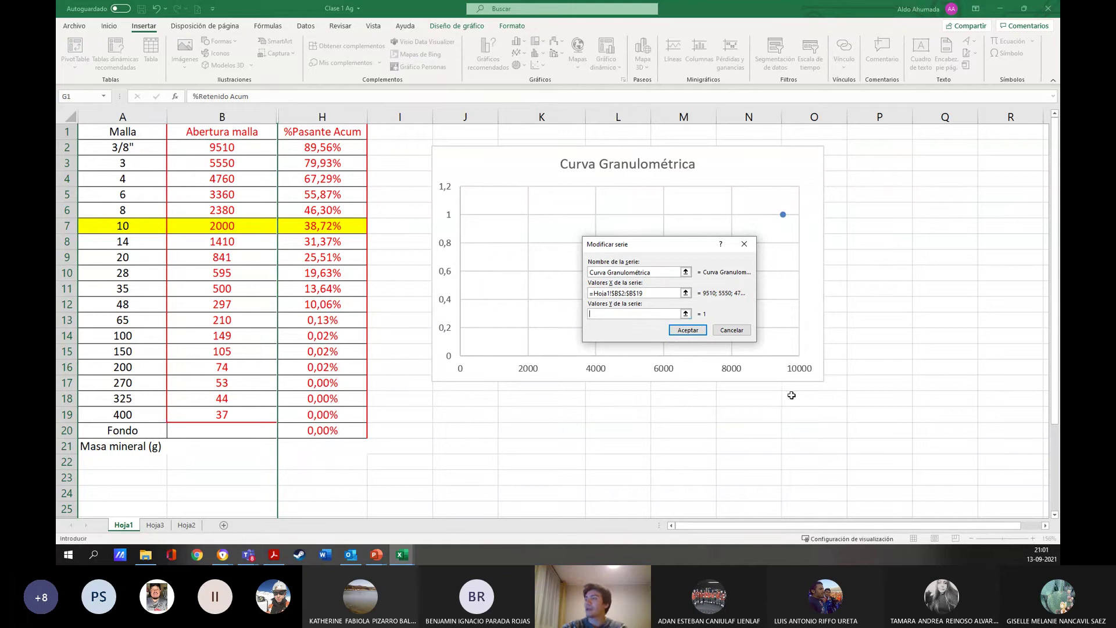
{"action": "left_click_drag", "start_coordinate": [342, 145], "coordinate": [332, 430]}
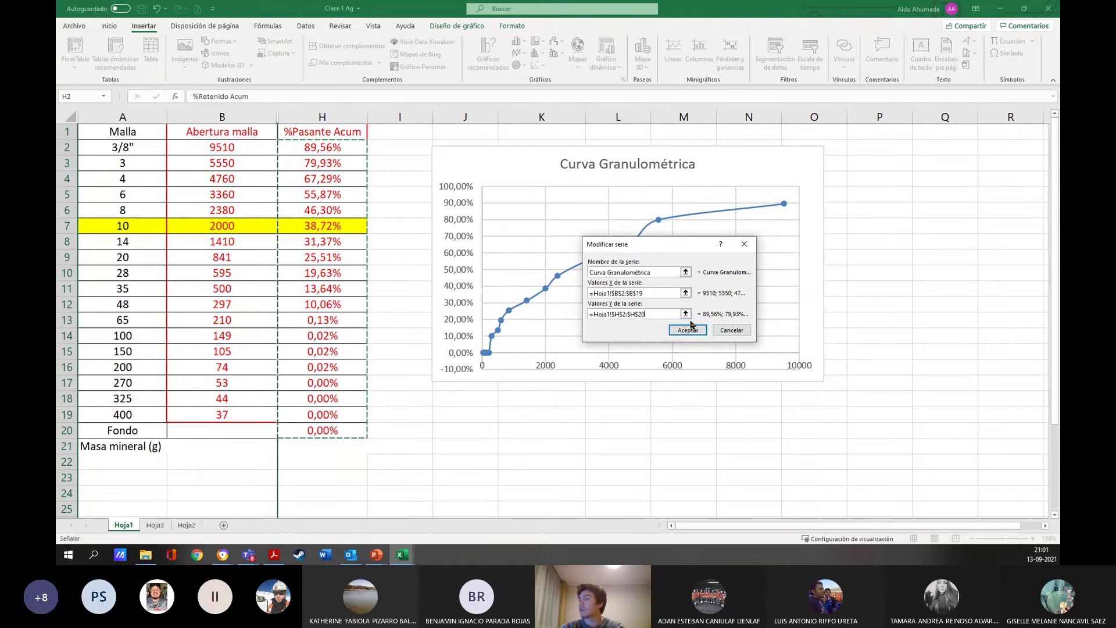
Change the series X values to B2:B20 and confirm both data dialogs.
{"action": "left_click", "coordinate": [643, 293]}
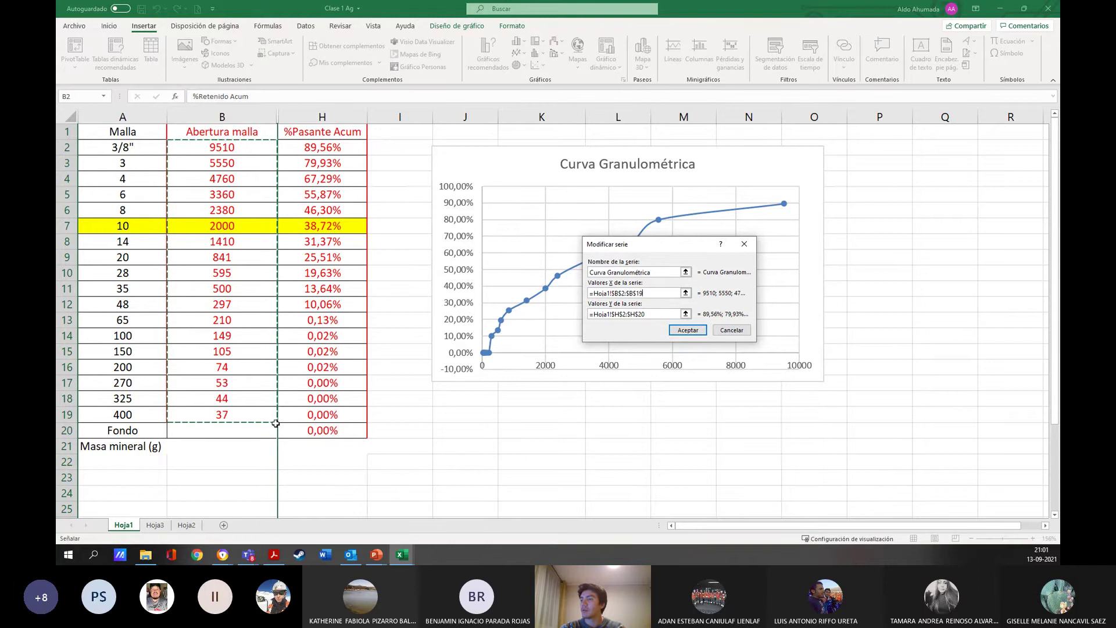
{"action": "left_click", "coordinate": [662, 314]}
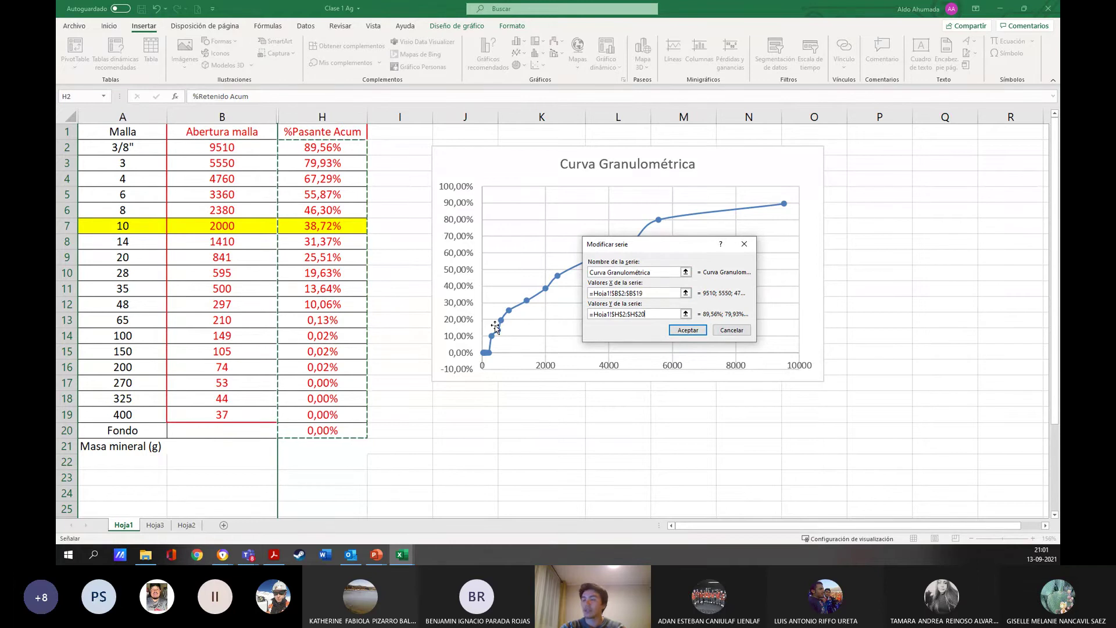
{"action": "left_click", "coordinate": [652, 313]}
{"action": "left_click", "coordinate": [639, 293]}
{"action": "key", "text": "shift+Home"}
{"action": "key", "text": "BackSpace"}
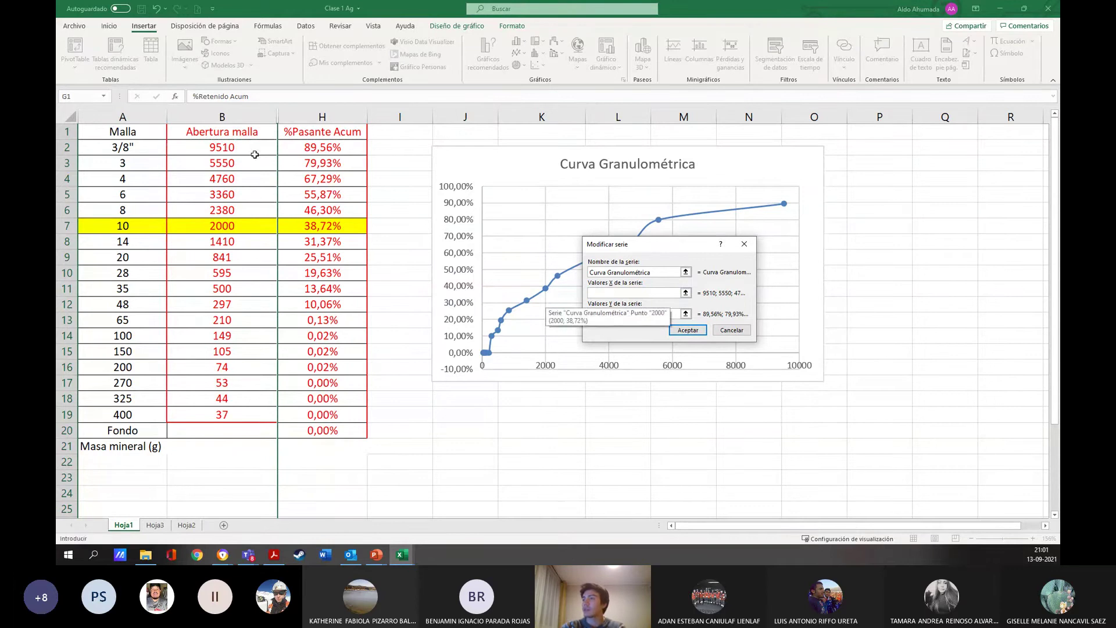
{"action": "left_click_drag", "start_coordinate": [215, 147], "coordinate": [237, 434]}
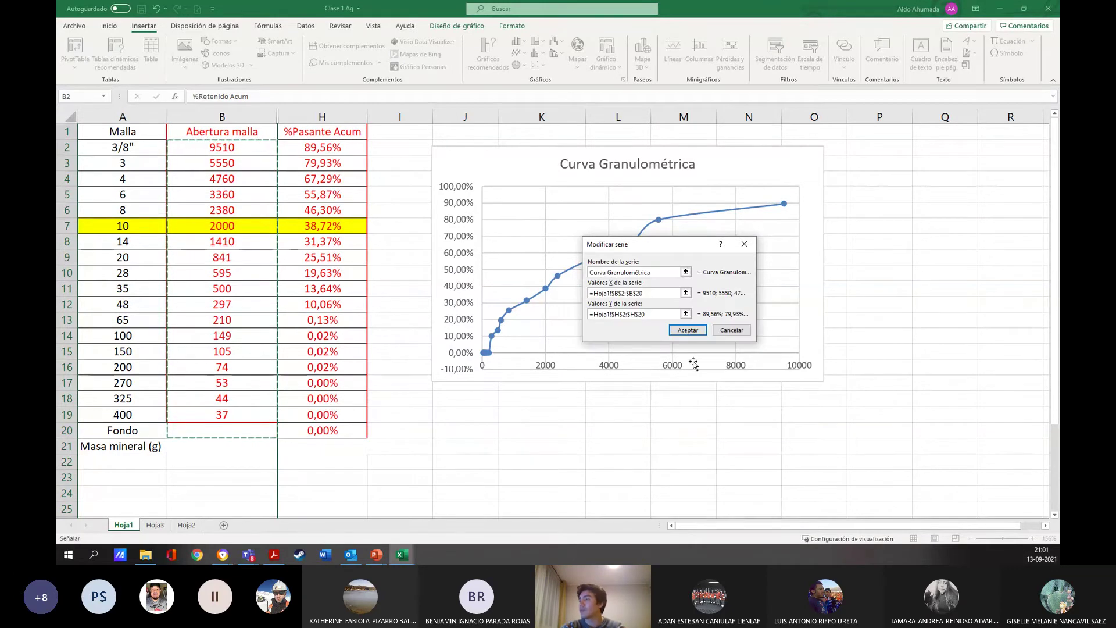
{"action": "left_click", "coordinate": [688, 330]}
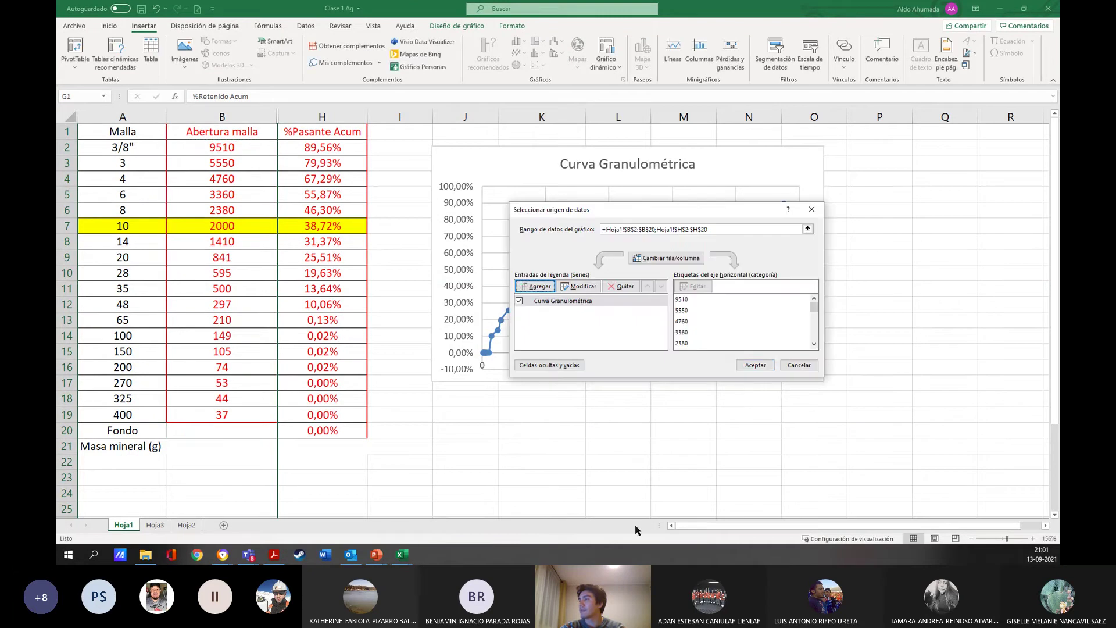
{"action": "left_click", "coordinate": [755, 365]}
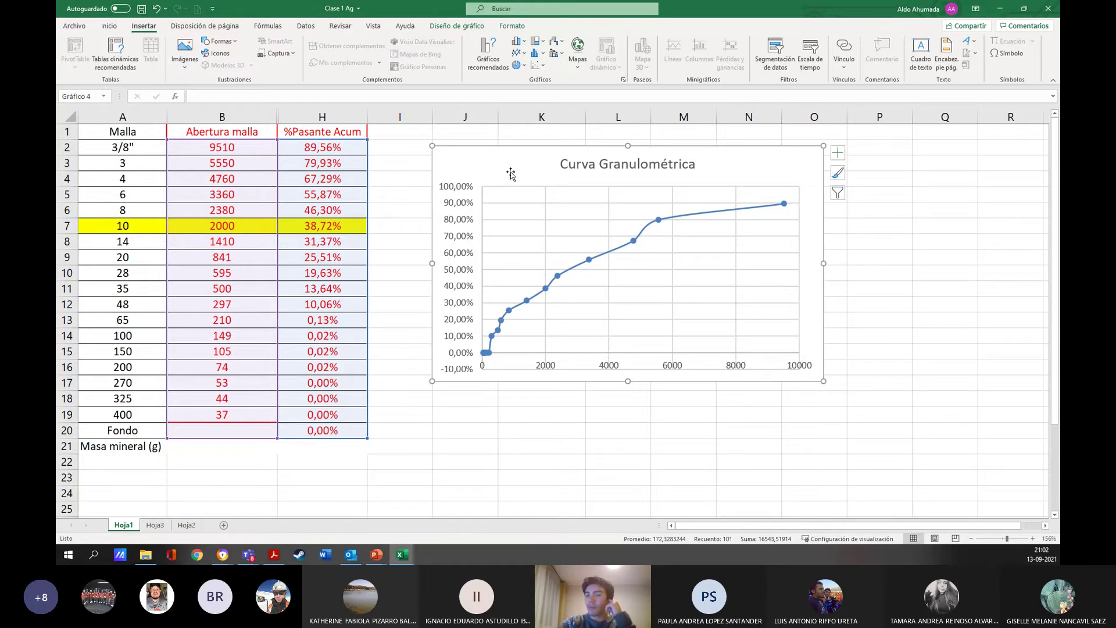
Replace the Curva Granulométrica chart with a new smooth-line scatter chart.
{"action": "key", "text": "Delete"}
{"action": "left_click", "coordinate": [484, 173]}
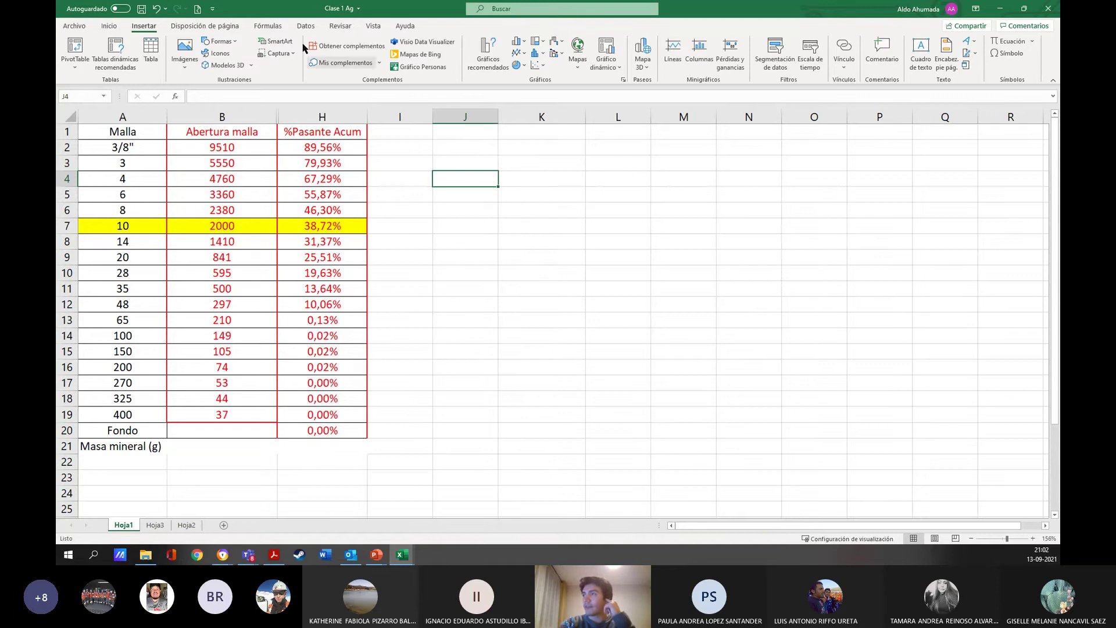
{"action": "left_click", "coordinate": [536, 65]}
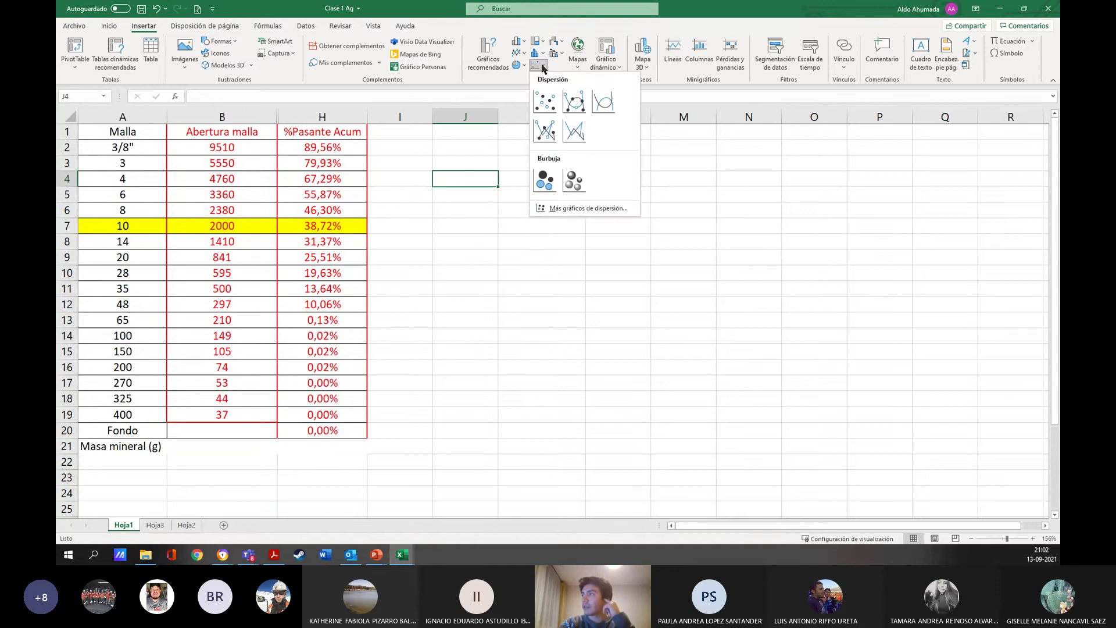
{"action": "left_click", "coordinate": [580, 109]}
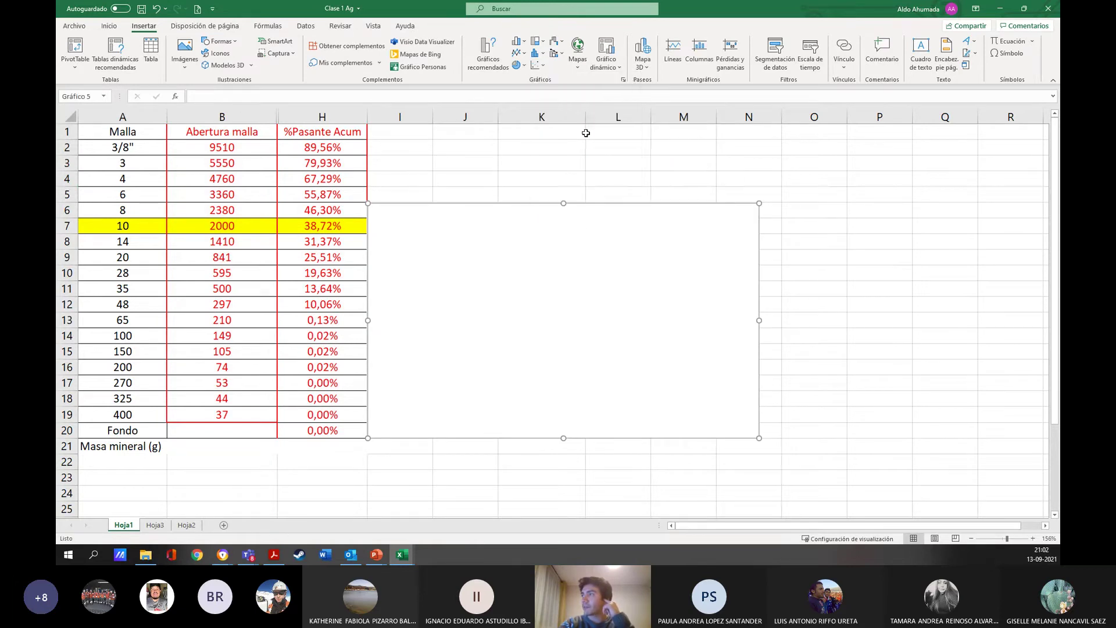
Add series C.G with X values B2:B19 and Y values H2:H20, then reposition the chart slightly.
{"action": "right_click", "coordinate": [602, 210]}
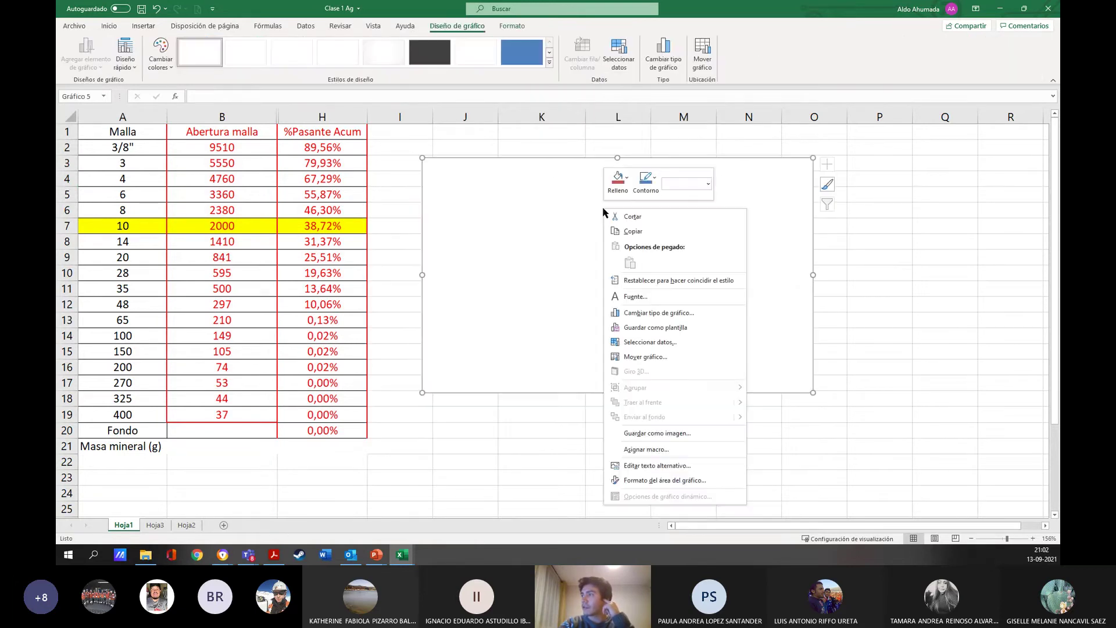
{"action": "left_click", "coordinate": [674, 344]}
{"action": "left_click", "coordinate": [534, 286]}
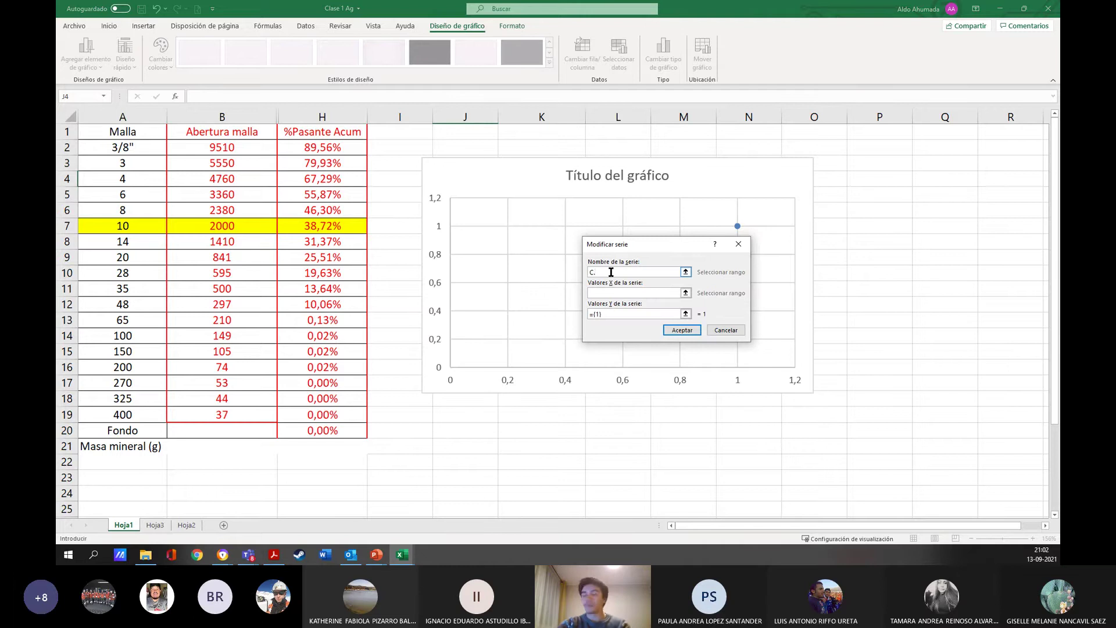
{"action": "type", "text": "C.G"}
{"action": "left_click", "coordinate": [610, 292]}
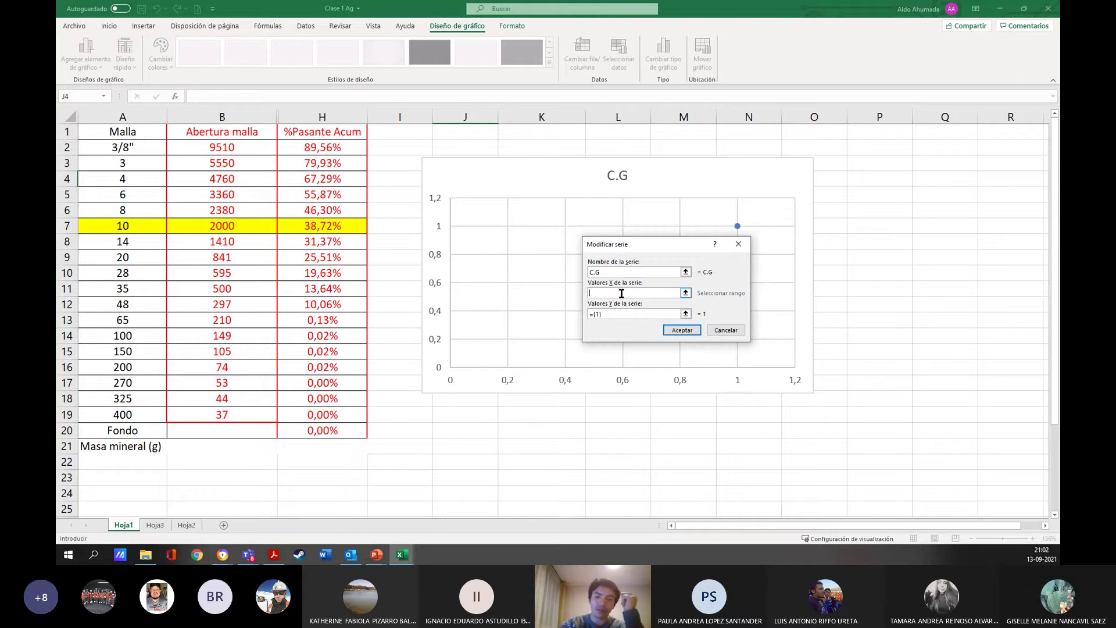
{"action": "left_click_drag", "start_coordinate": [239, 147], "coordinate": [235, 430]}
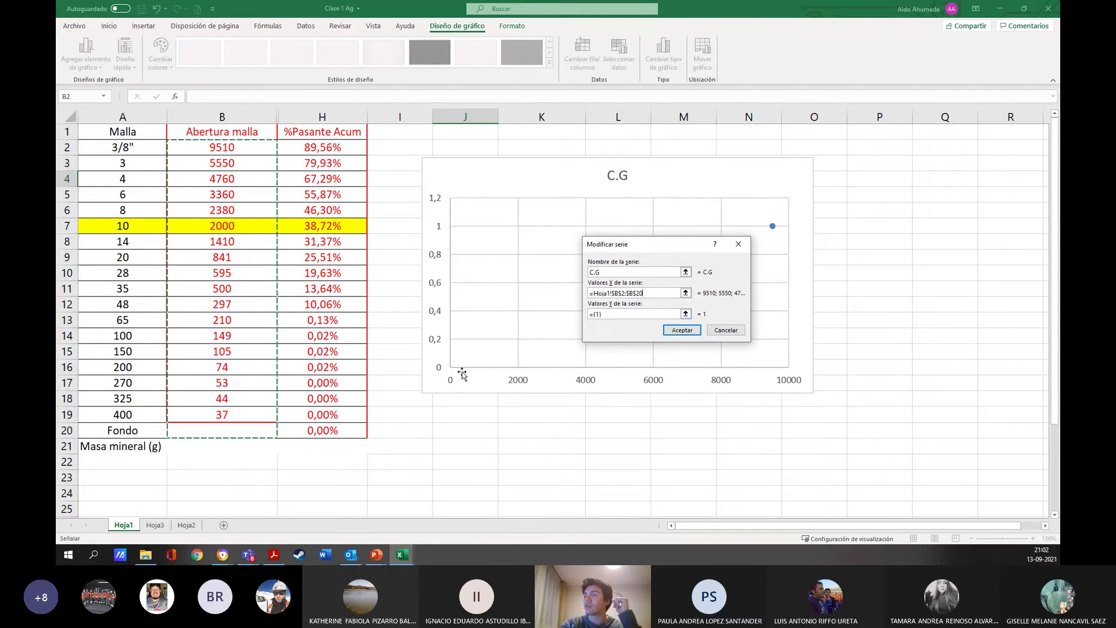
{"action": "left_click", "coordinate": [606, 313]}
{"action": "key", "text": "BackSpace"}
{"action": "left_click_drag", "start_coordinate": [344, 148], "coordinate": [350, 433]}
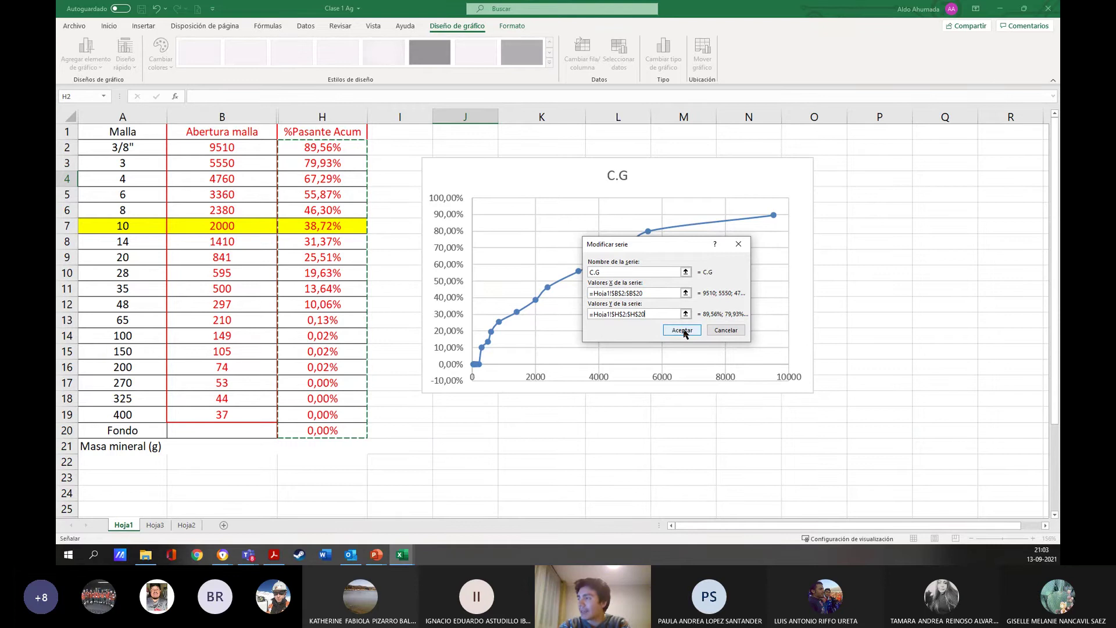
{"action": "left_click", "coordinate": [683, 331]}
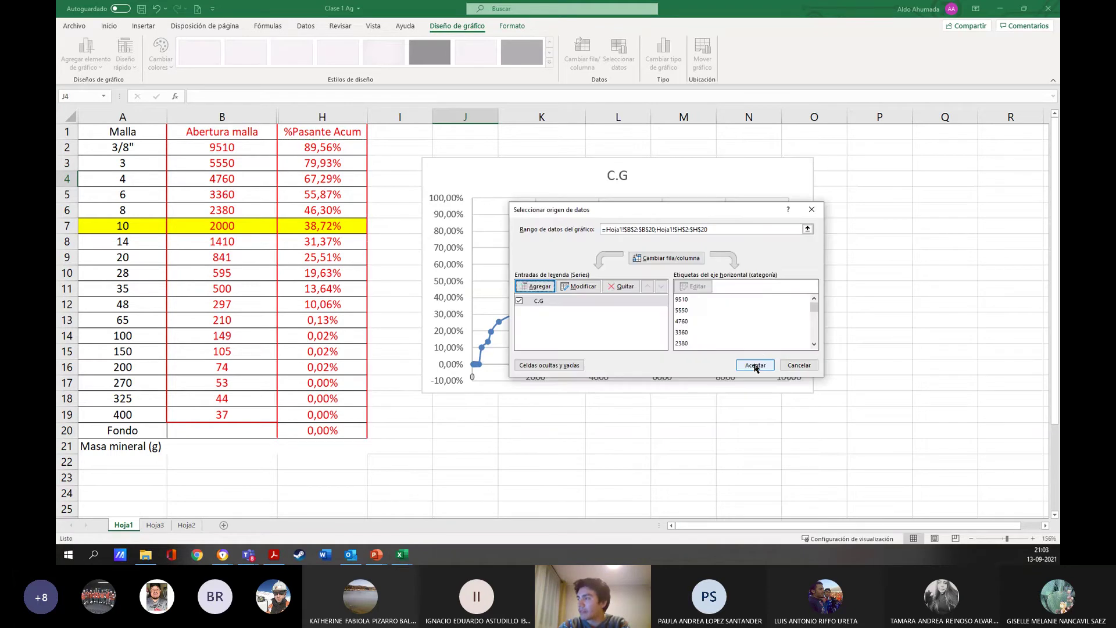
{"action": "left_click", "coordinate": [755, 365]}
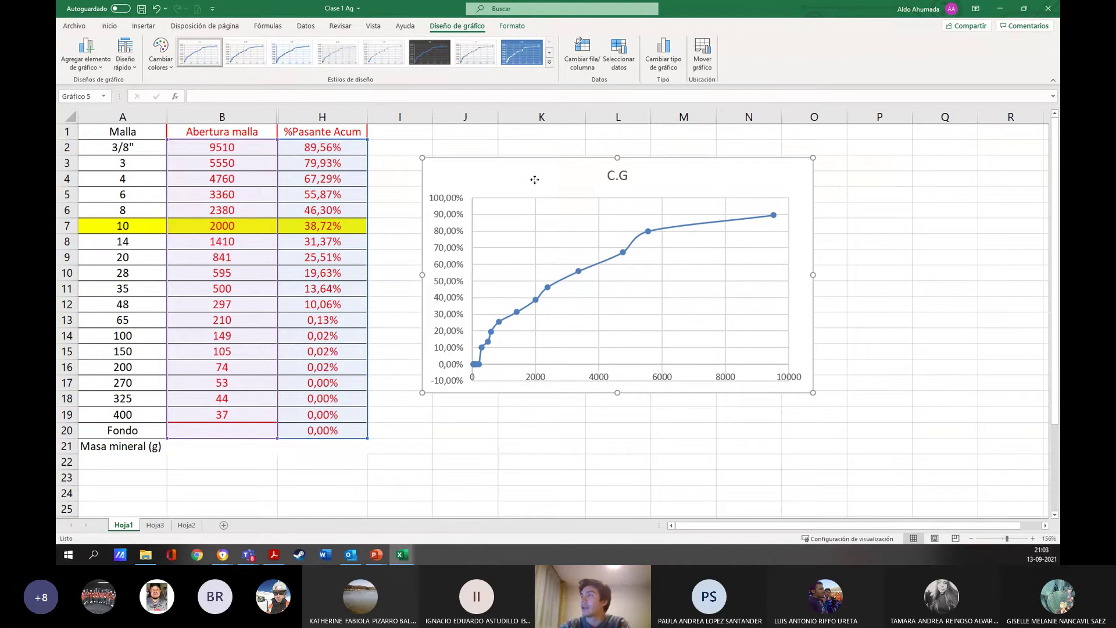
{"action": "left_click_drag", "start_coordinate": [534, 181], "coordinate": [548, 176]}
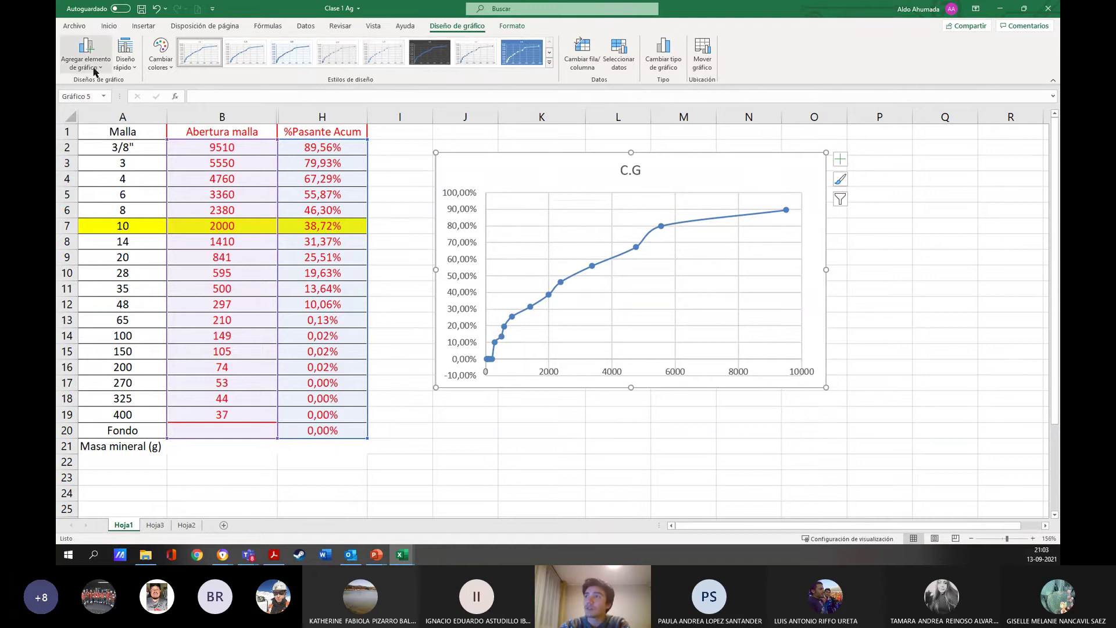
Apply Quick Layout 6 to the C.G chart for axis titles and a legend.
{"action": "left_click", "coordinate": [126, 61]}
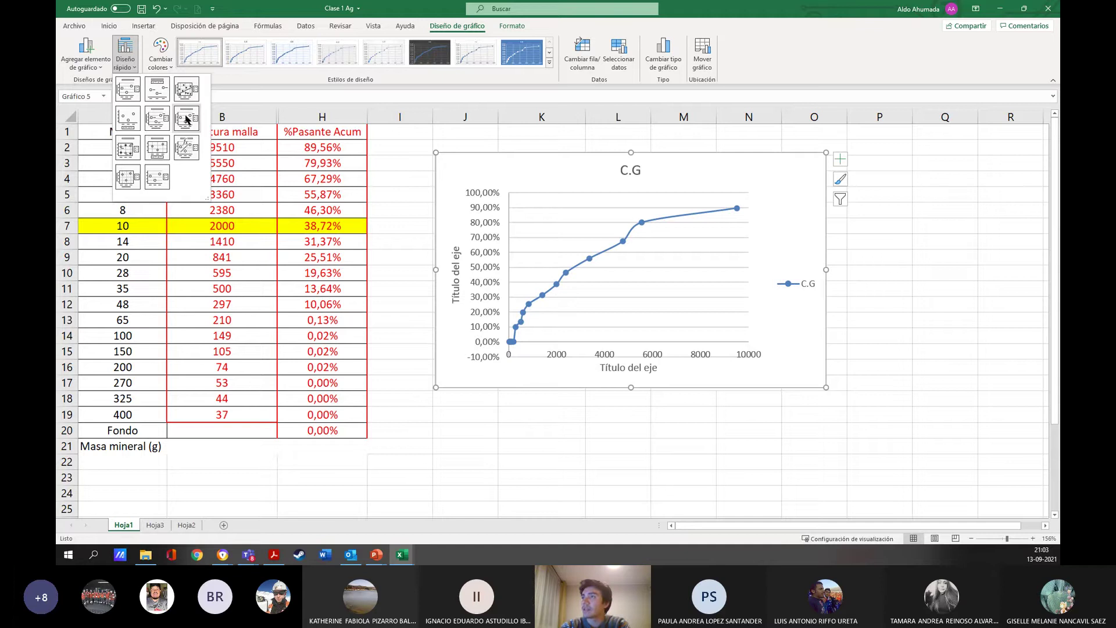
{"action": "left_click", "coordinate": [125, 54]}
{"action": "left_click", "coordinate": [125, 54]}
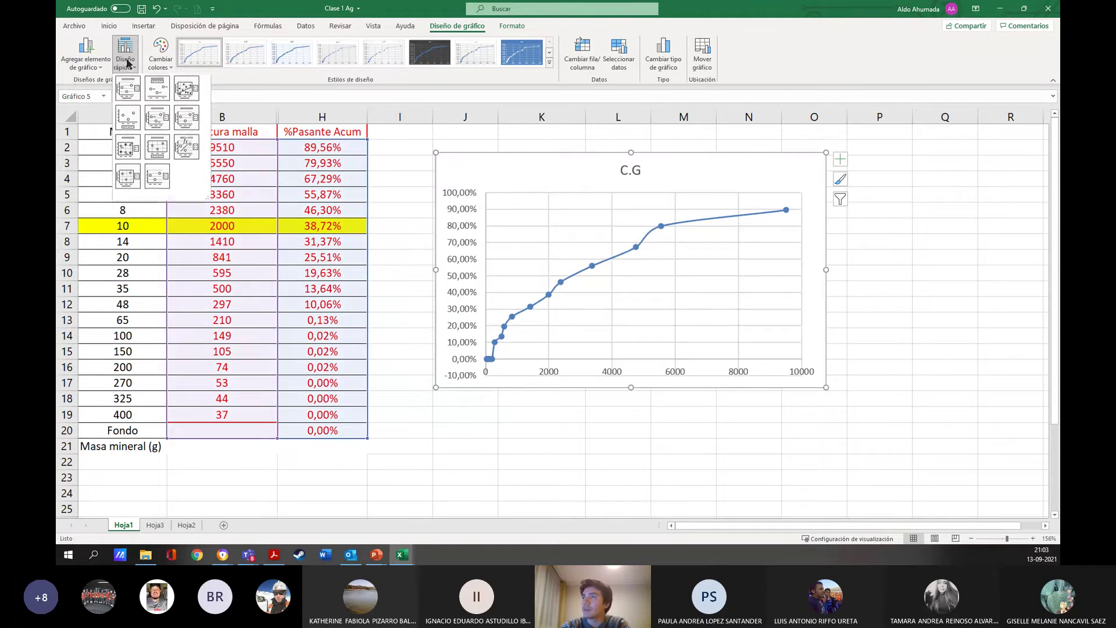
{"action": "left_click", "coordinate": [186, 119]}
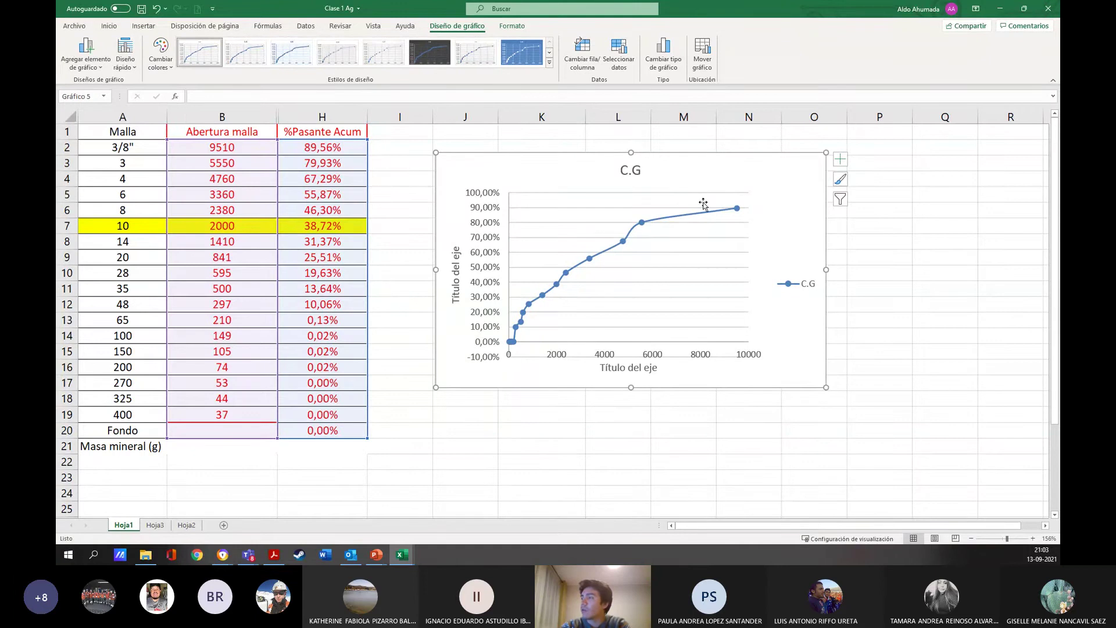
Replace the vertical axis title text with '%Pasante Acumulado'.
{"action": "double_click", "coordinate": [453, 279]}
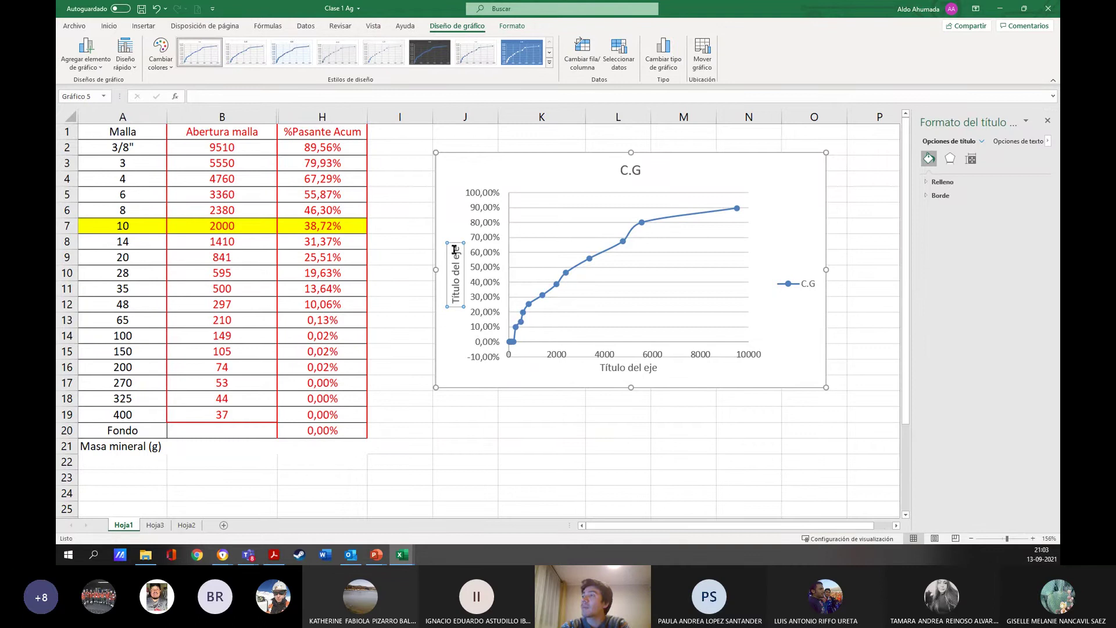
{"action": "left_click_drag", "start_coordinate": [455, 255], "coordinate": [468, 308]}
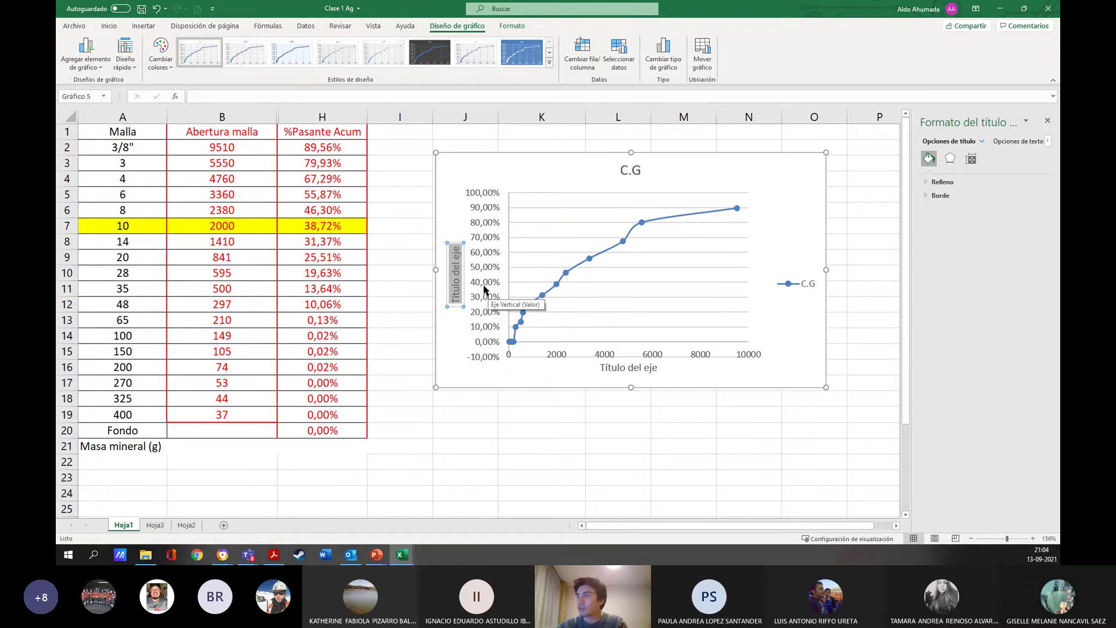
{"action": "type", "text": "%"}
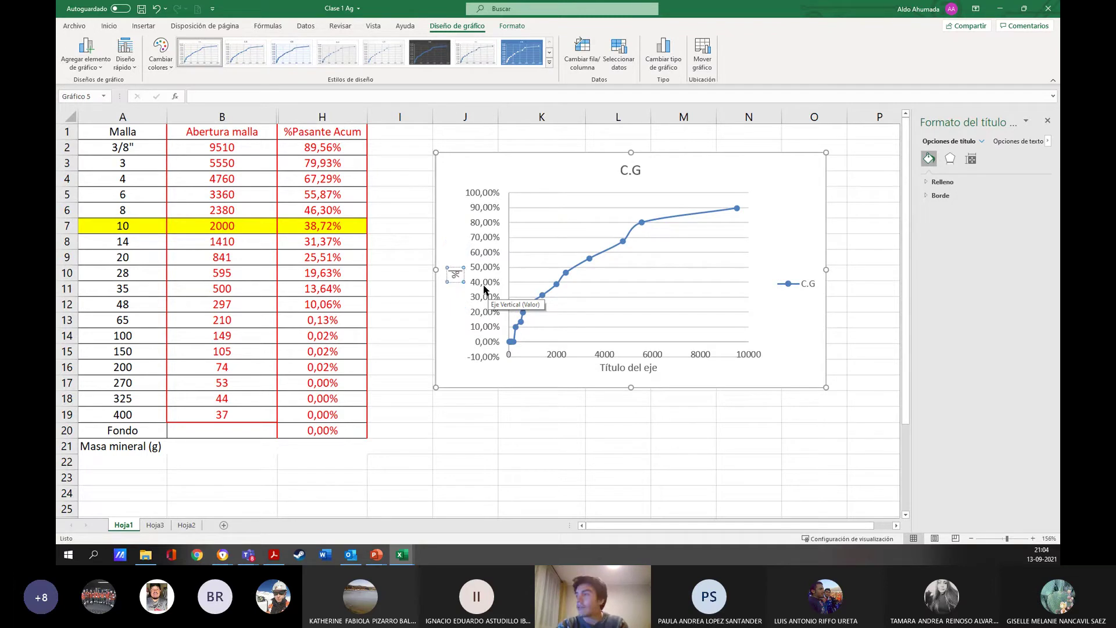
{"action": "type", "text": "P"}
{"action": "type", "text": "asant"}
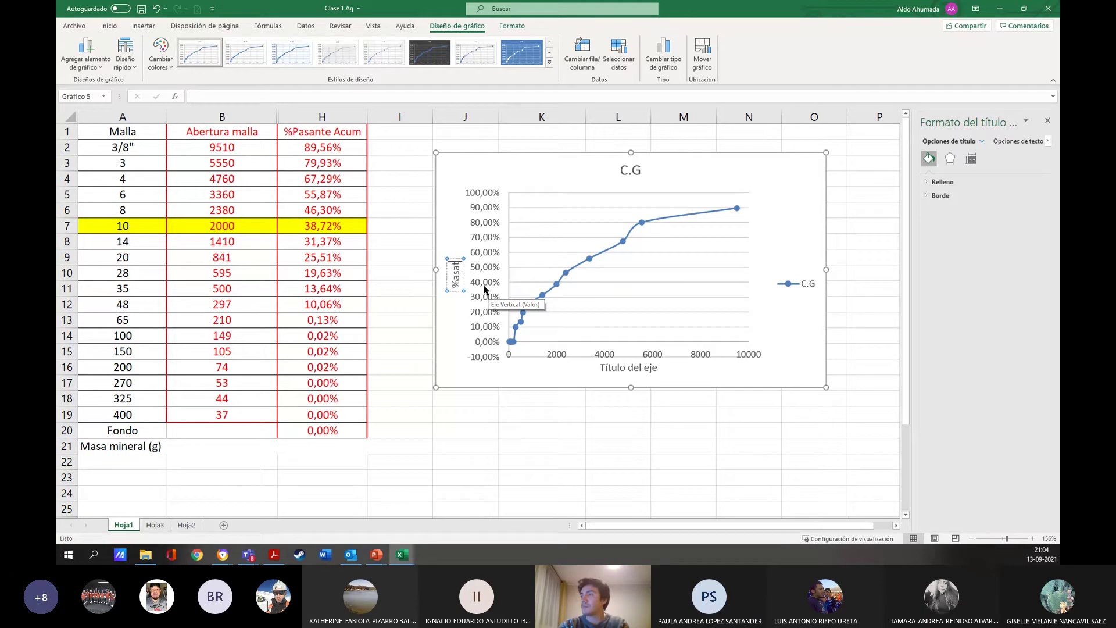
{"action": "type", "text": "nte Acumulado"}
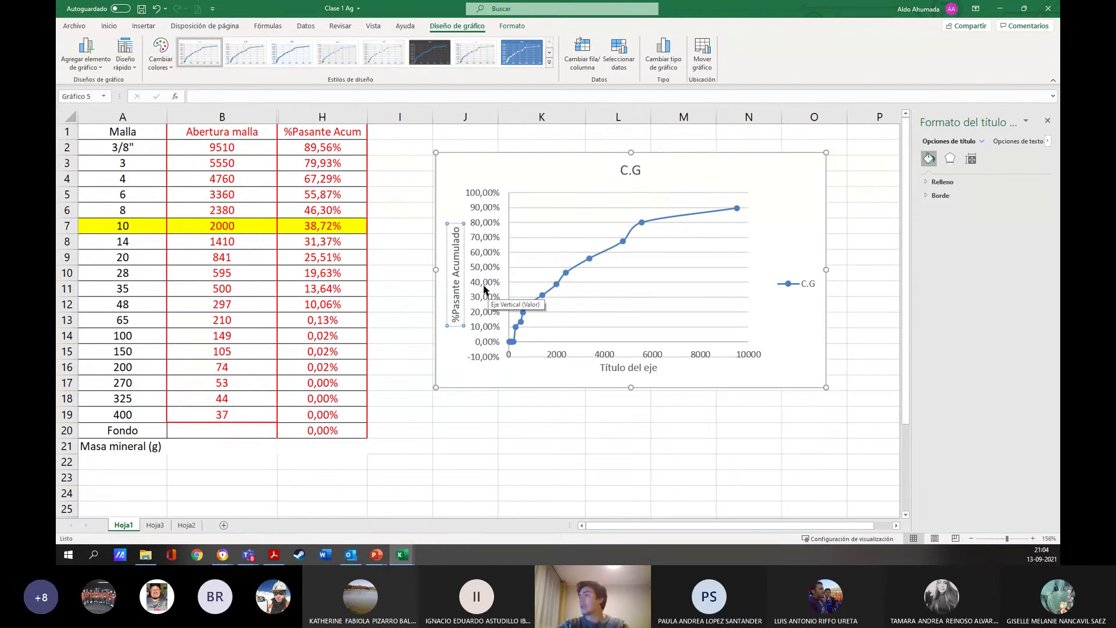
{"action": "left_click", "coordinate": [616, 366]}
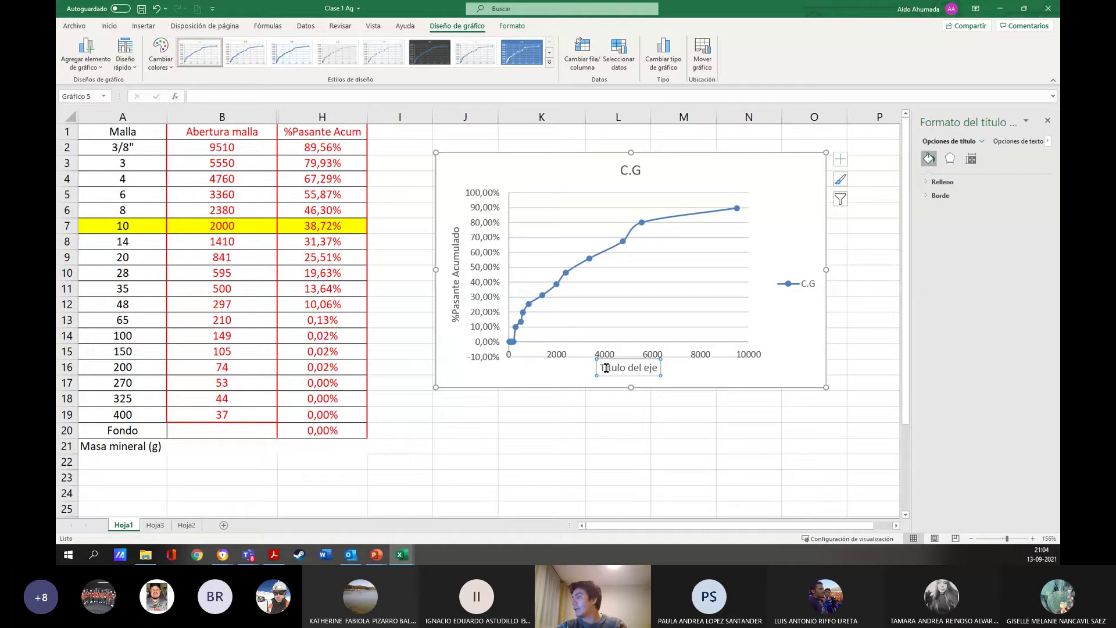
Replace the horizontal axis title text with 'Tamaño (um)' and select the whole chart.
{"action": "left_click_drag", "start_coordinate": [601, 368], "coordinate": [685, 370]}
{"action": "type", "text": "Tamaño (um)"}
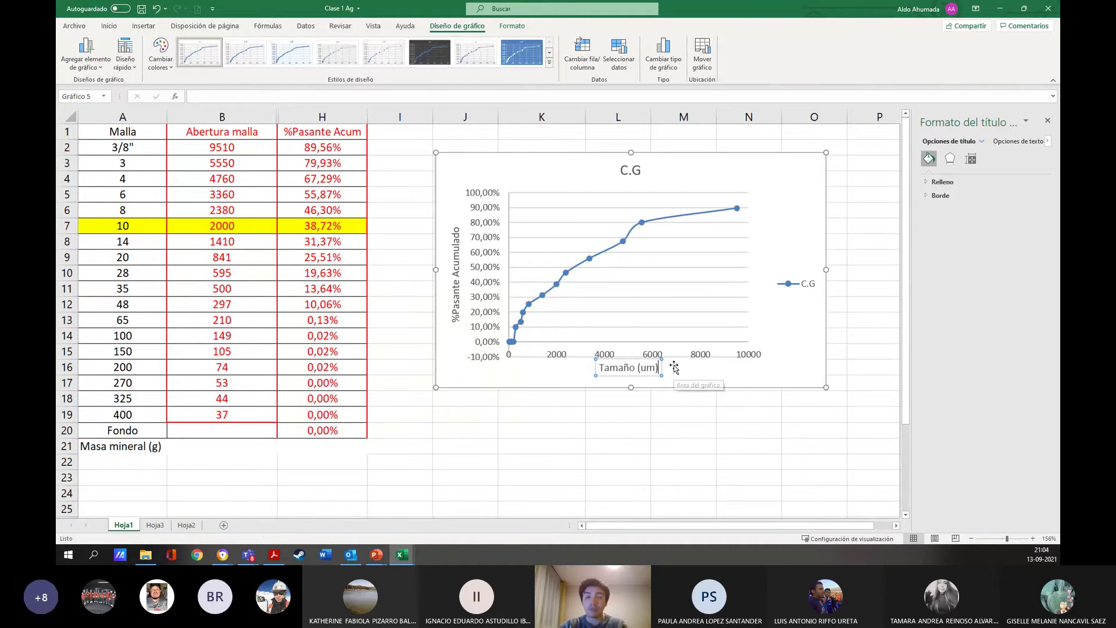
{"action": "left_click", "coordinate": [780, 365]}
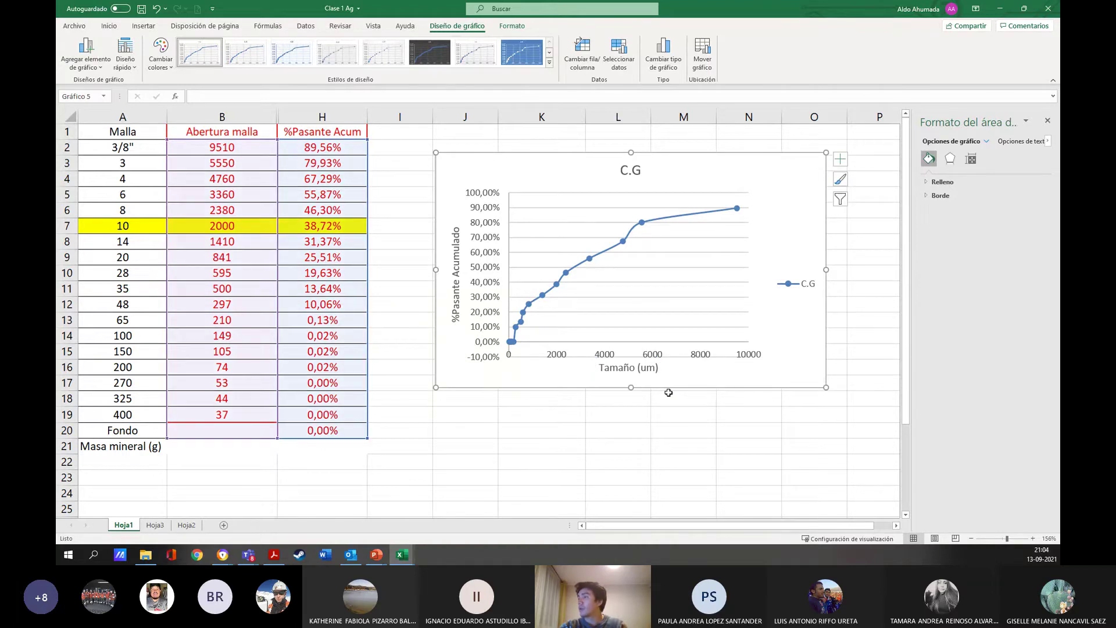
{"action": "left_click", "coordinate": [456, 257]}
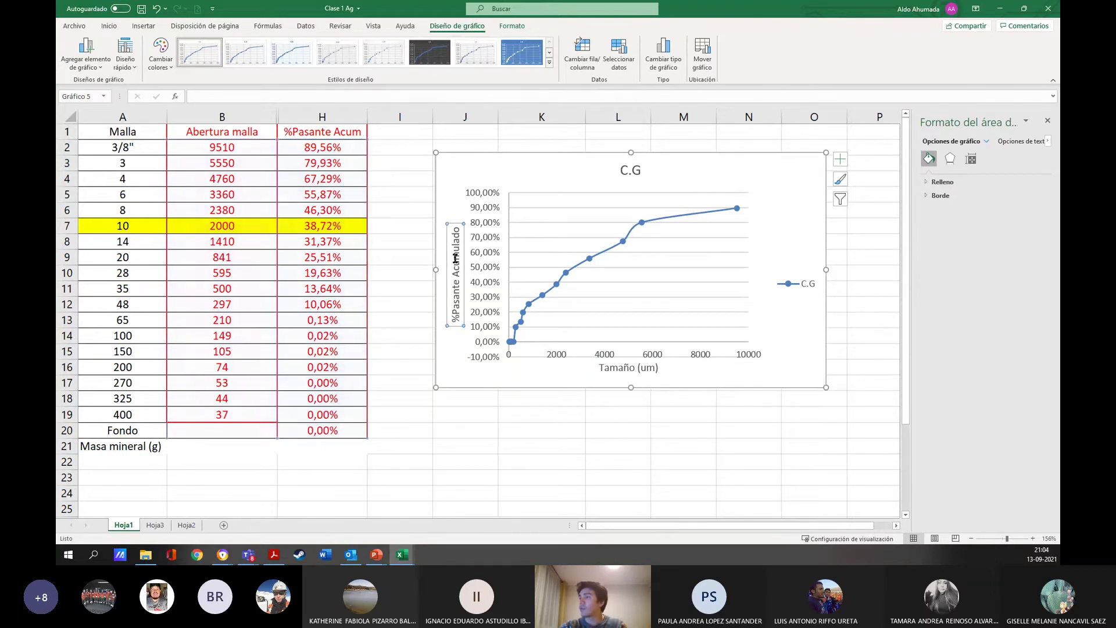
{"action": "left_click", "coordinate": [638, 367]}
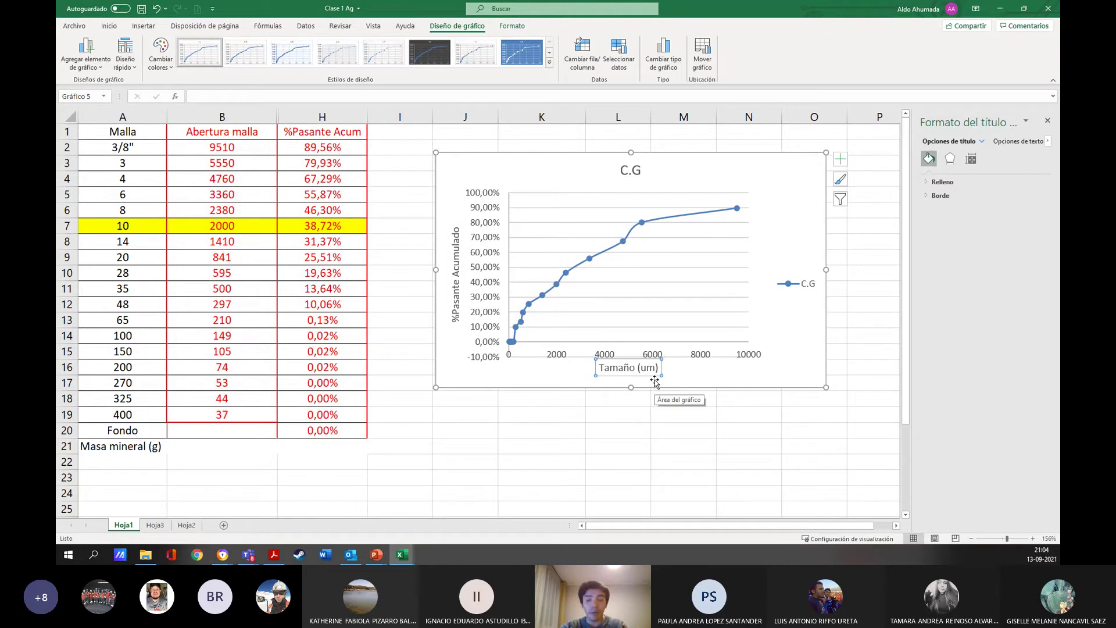
{"action": "left_click", "coordinate": [702, 379]}
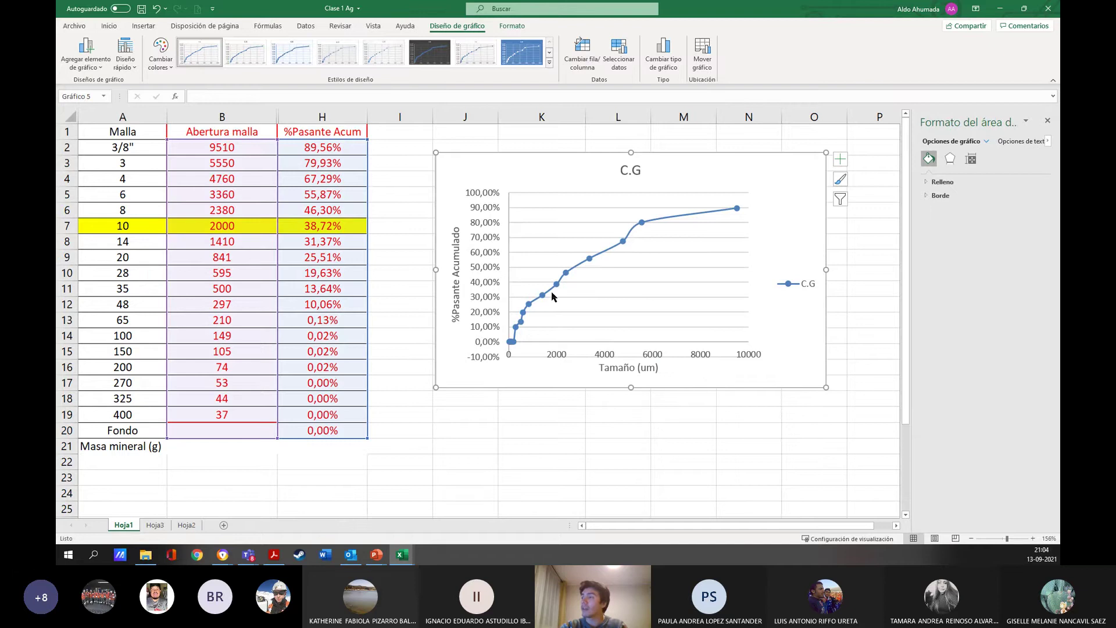
Open the vertical axis formatting options and replace the -0,1 minimum bound with 0.
{"action": "left_click", "coordinate": [492, 268]}
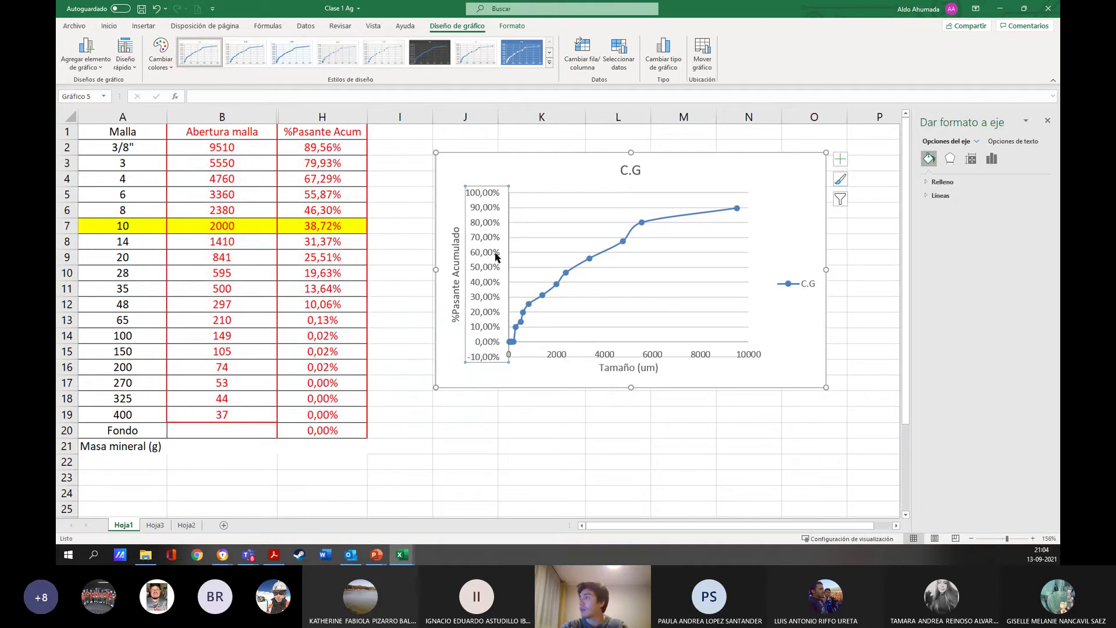
{"action": "left_click", "coordinate": [1047, 121]}
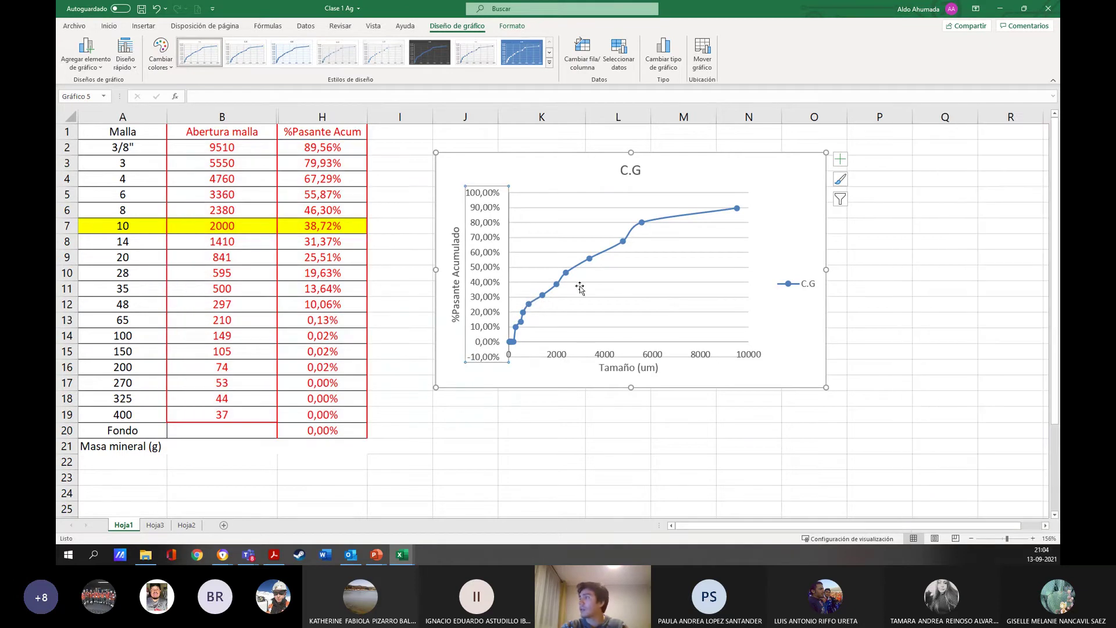
{"action": "double_click", "coordinate": [488, 269]}
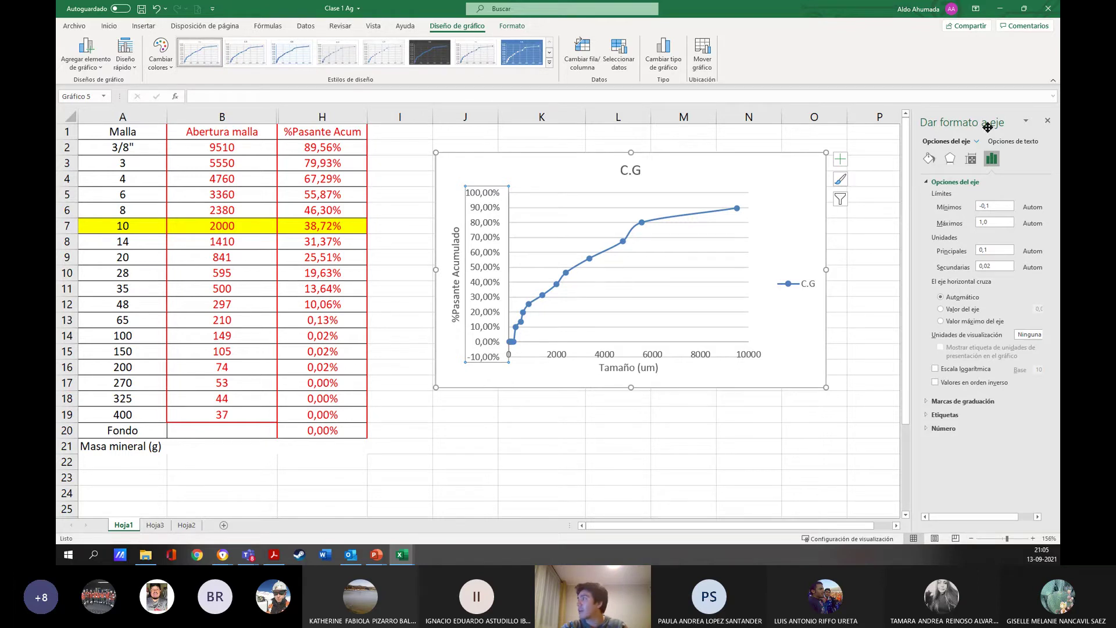
{"action": "left_click", "coordinate": [1047, 121]}
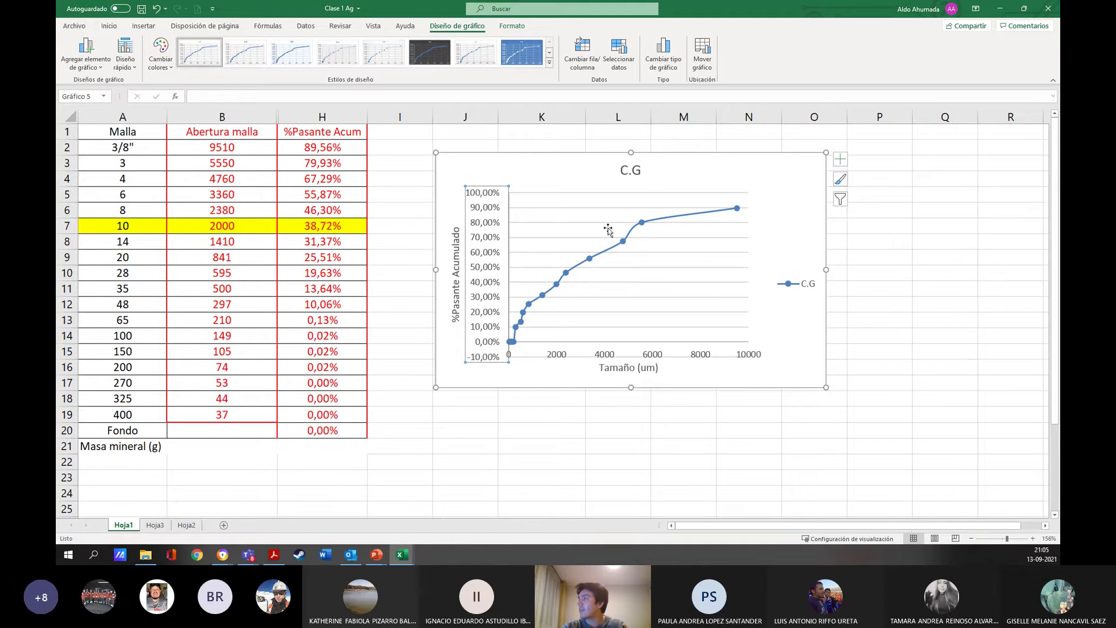
{"action": "left_click", "coordinate": [556, 379]}
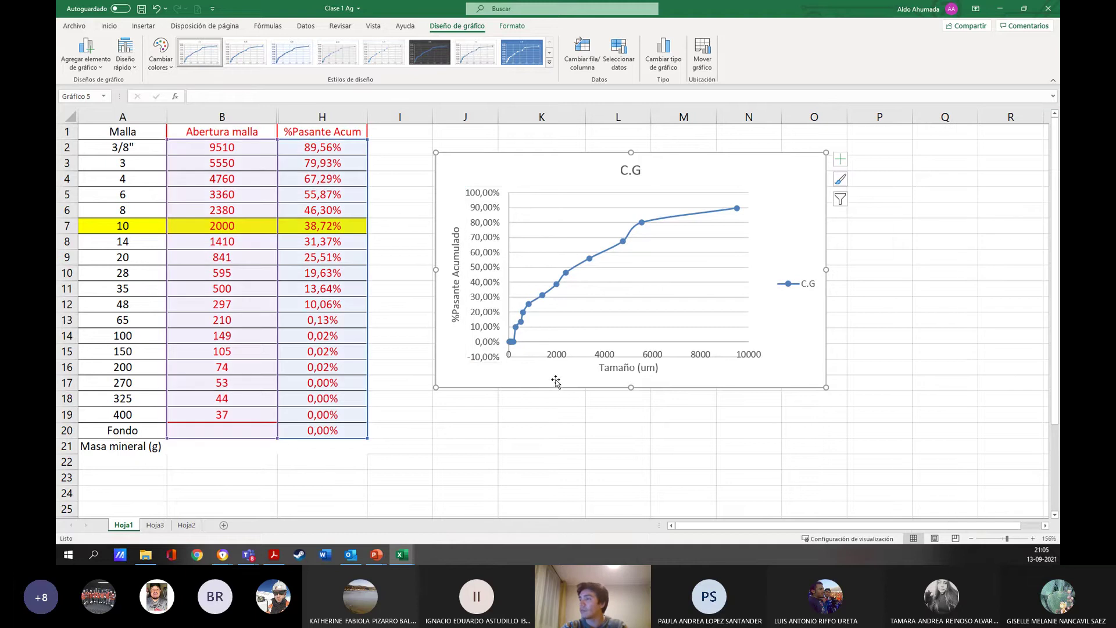
{"action": "double_click", "coordinate": [485, 229]}
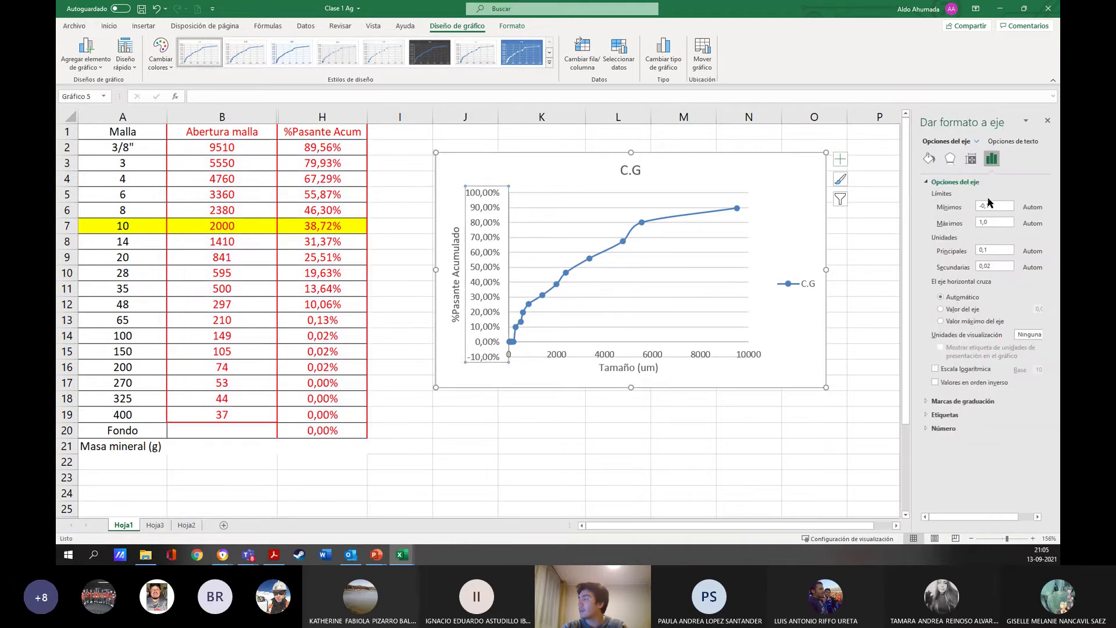
{"action": "double_click", "coordinate": [995, 205]}
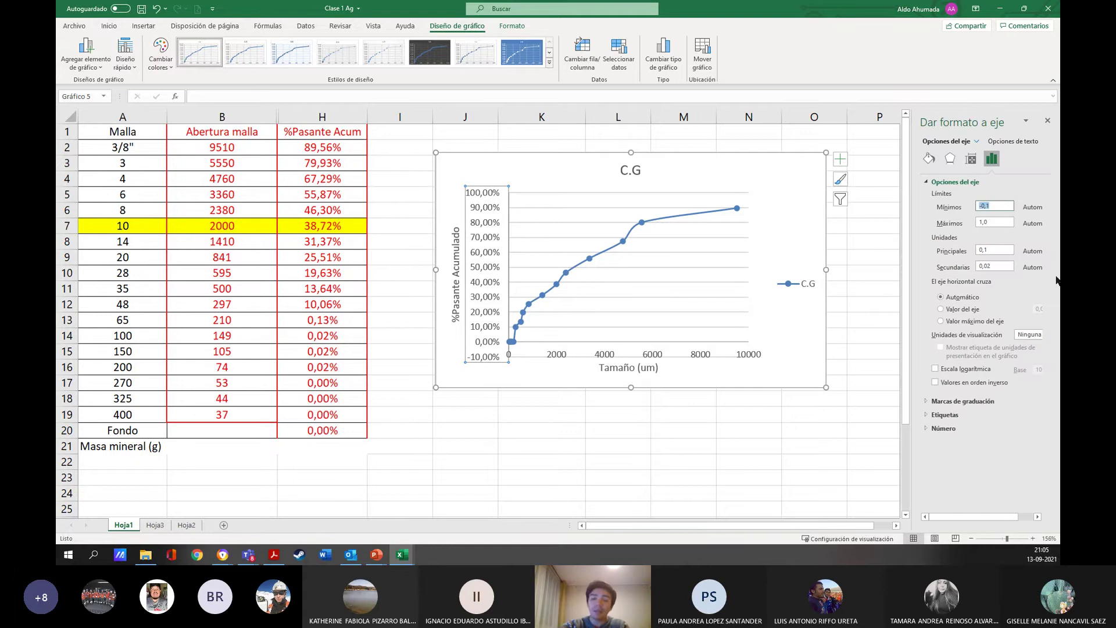
{"action": "type", "text": "0"}
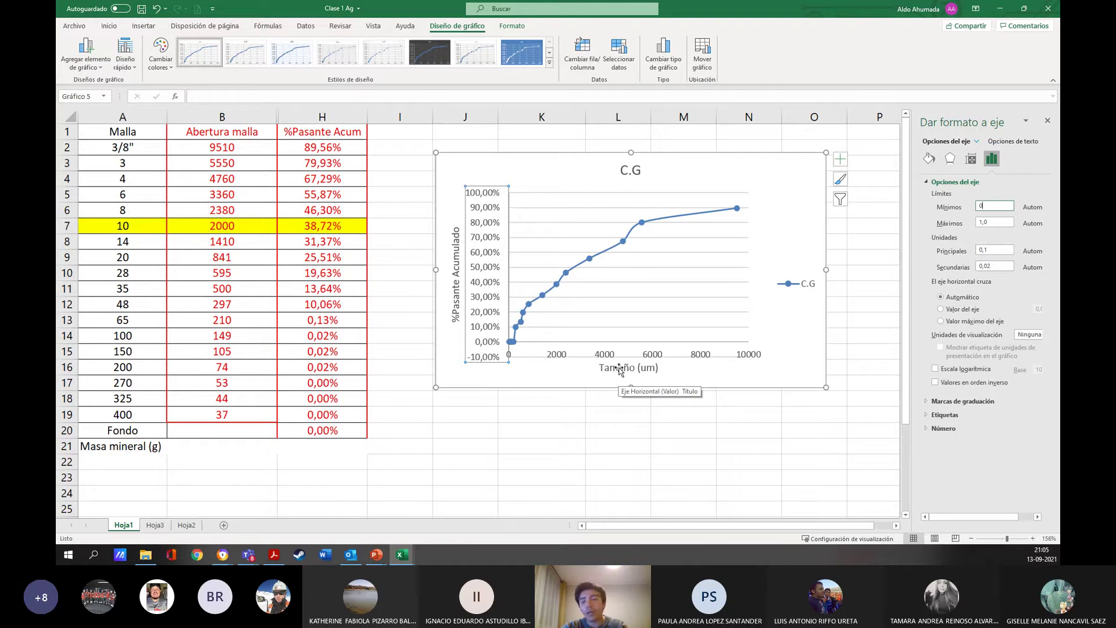
Make the vertical percentage axis logarithmic and dismiss the non-positive values warning.
{"action": "left_click", "coordinate": [959, 370]}
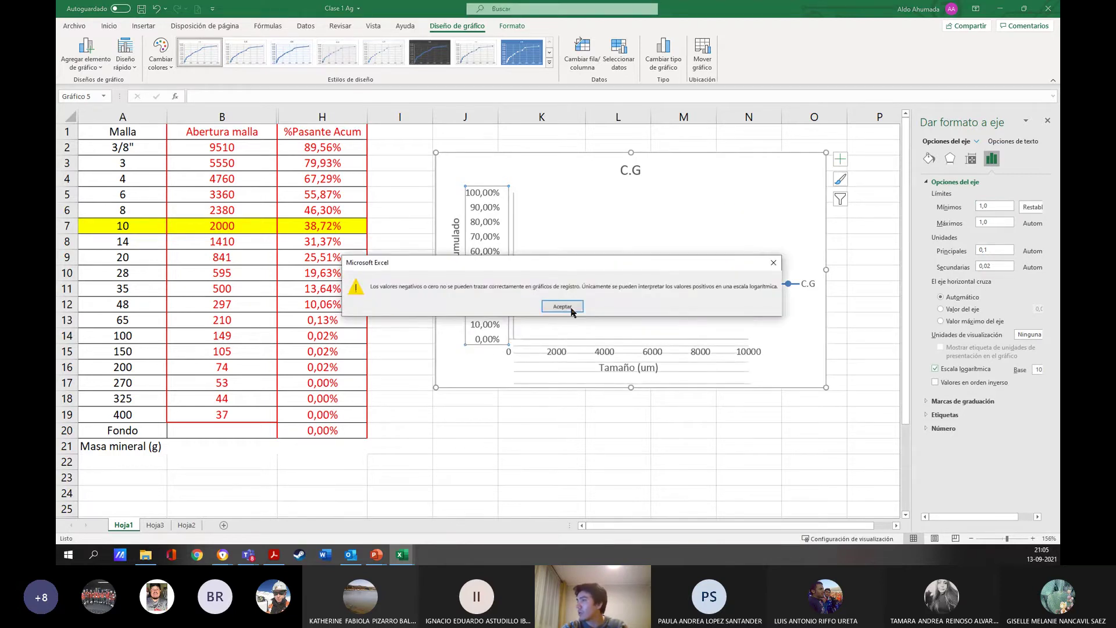
{"action": "left_click", "coordinate": [563, 307]}
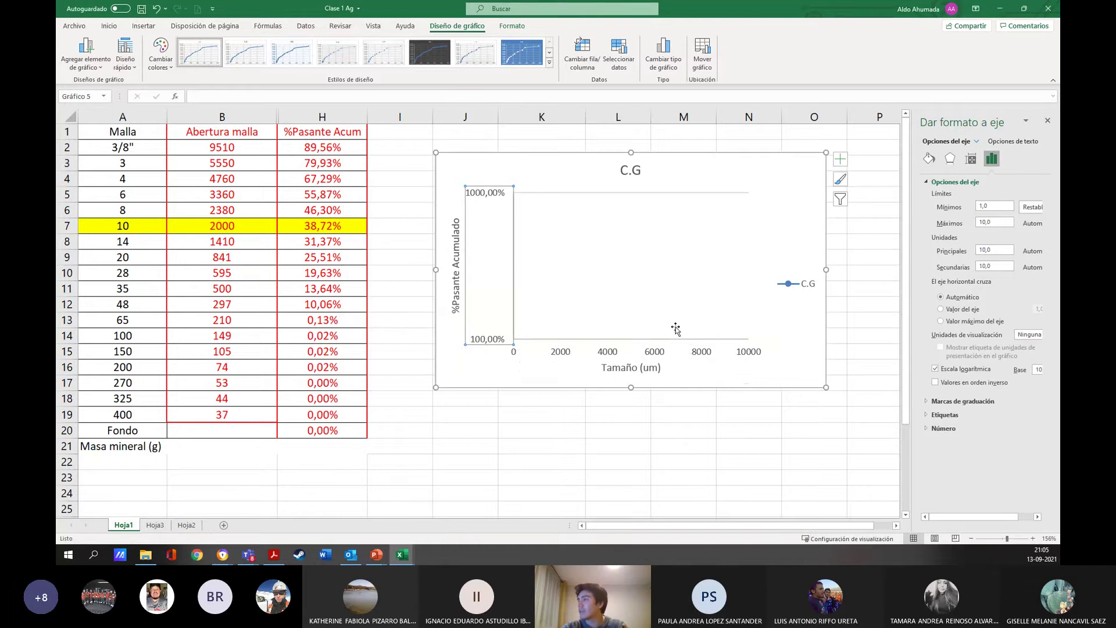
{"action": "left_click", "coordinate": [618, 352]}
{"action": "scroll", "coordinate": [664, 295], "scroll_direction": "down", "scroll_amount": 5}
{"action": "scroll", "coordinate": [664, 295], "scroll_direction": "up", "scroll_amount": 5}
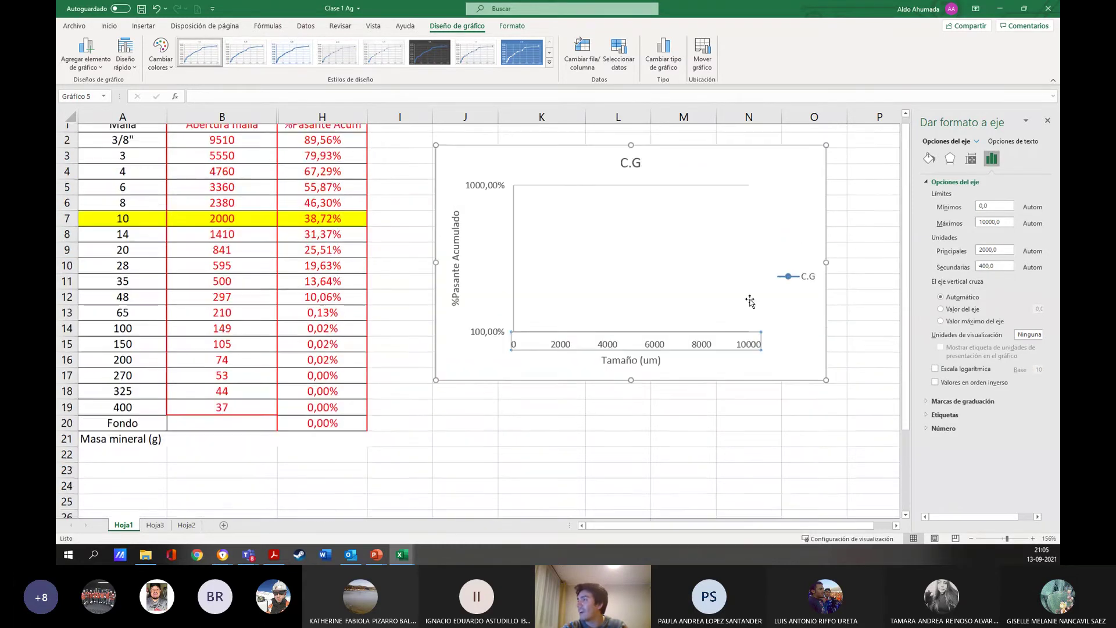
{"action": "left_click", "coordinate": [574, 195]}
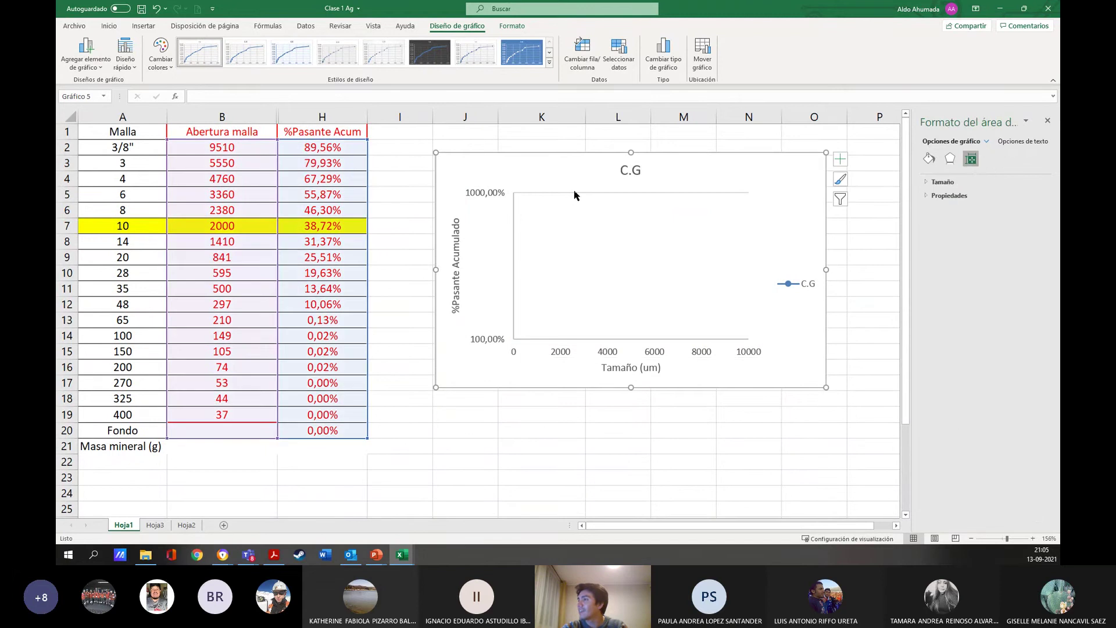
{"action": "left_click", "coordinate": [496, 341]}
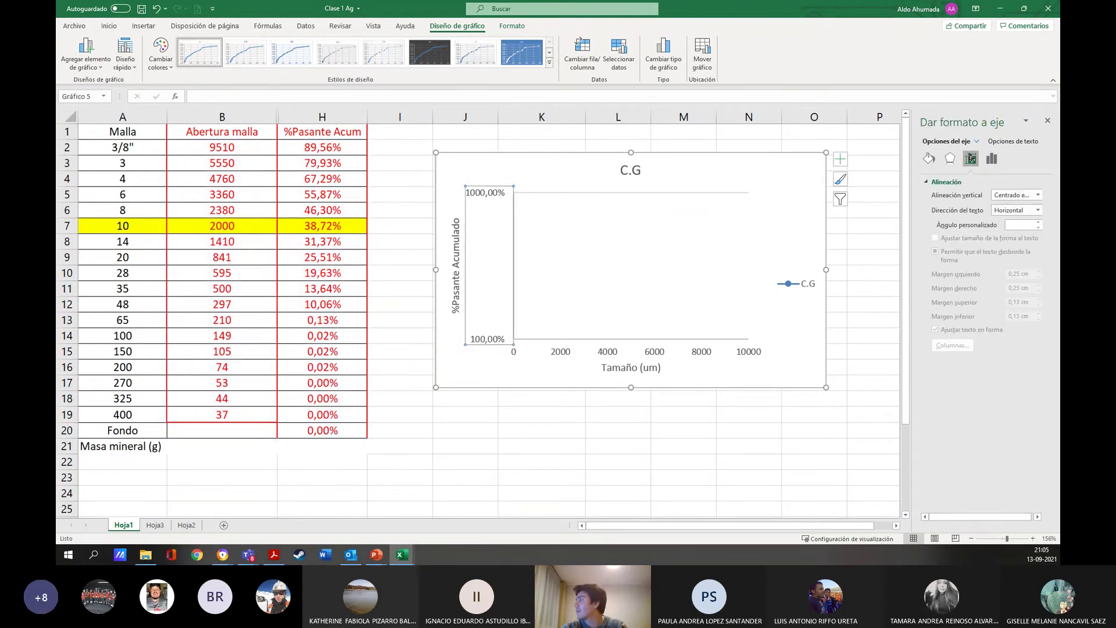
{"action": "left_click", "coordinate": [991, 159]}
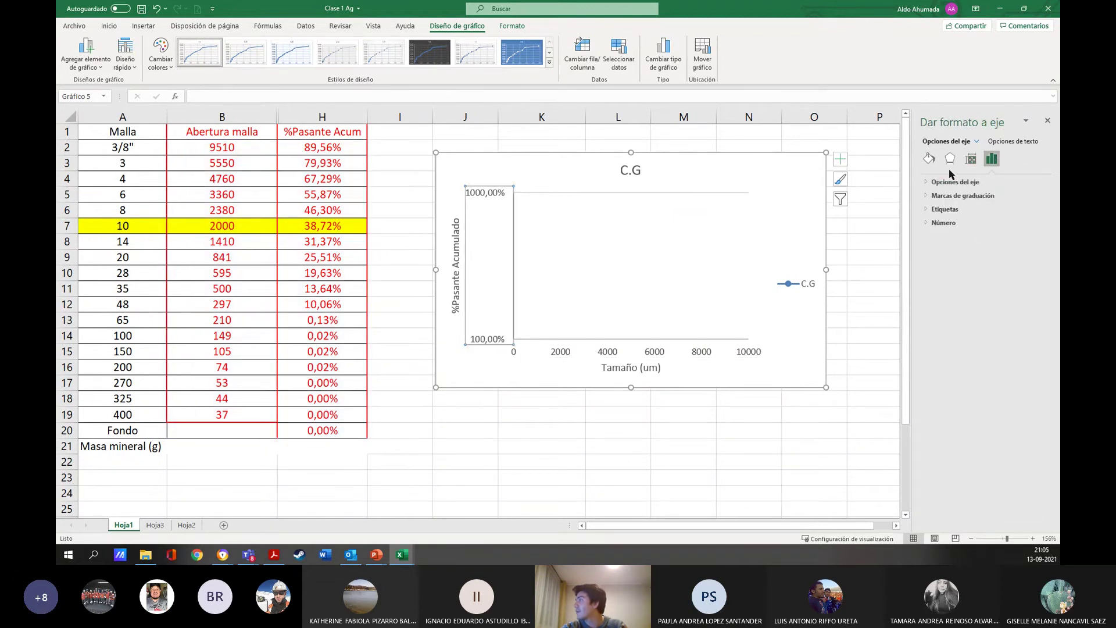
Reset the vertical axis minimum bound to automatic and review the maximum bound.
{"action": "left_click", "coordinate": [655, 222]}
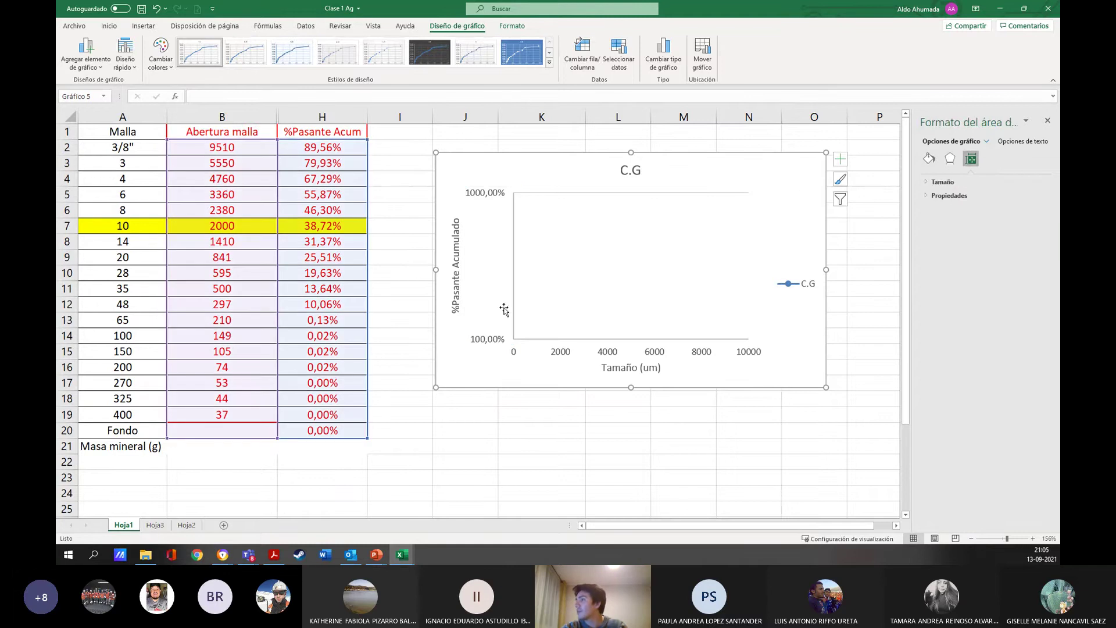
{"action": "left_click", "coordinate": [491, 341]}
{"action": "left_click", "coordinate": [992, 159]}
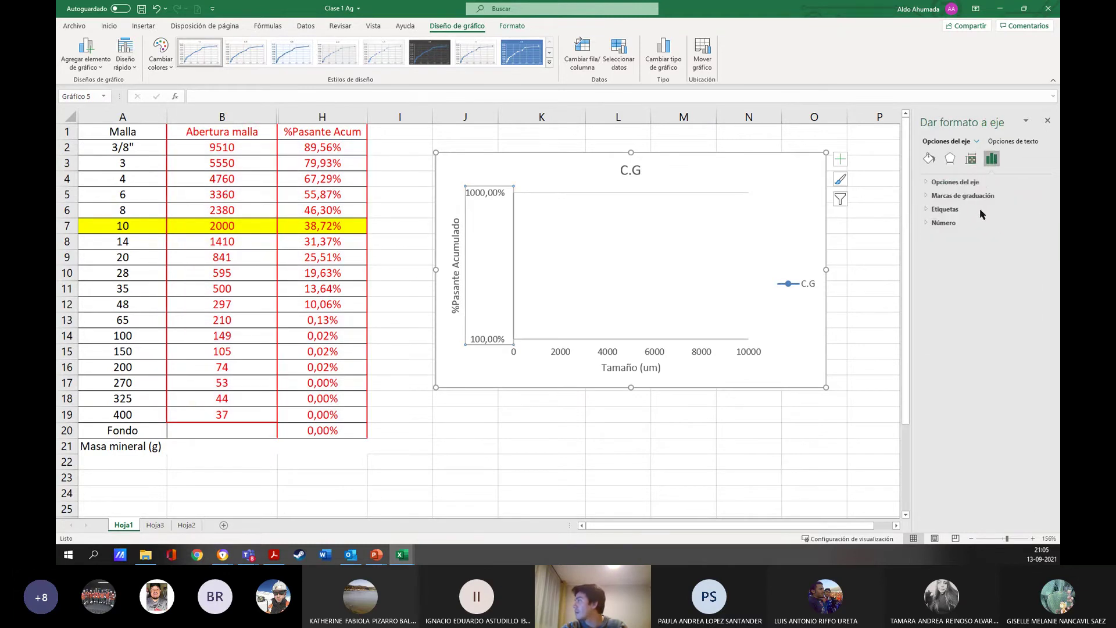
{"action": "left_click", "coordinate": [981, 182]}
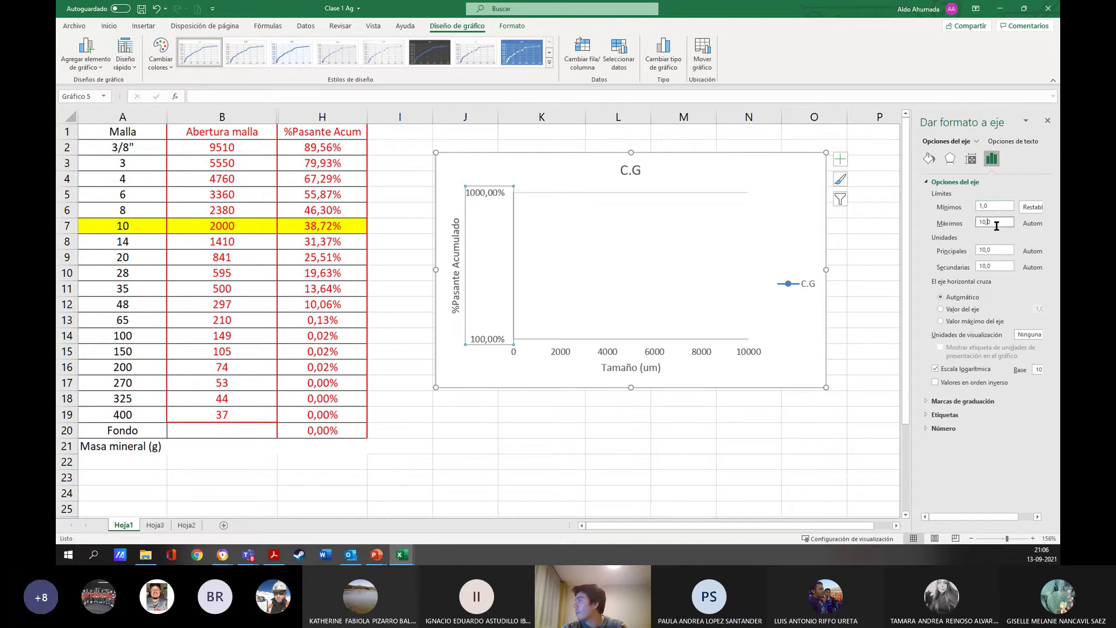
{"action": "left_click", "coordinate": [983, 204]}
{"action": "left_click", "coordinate": [1032, 208]}
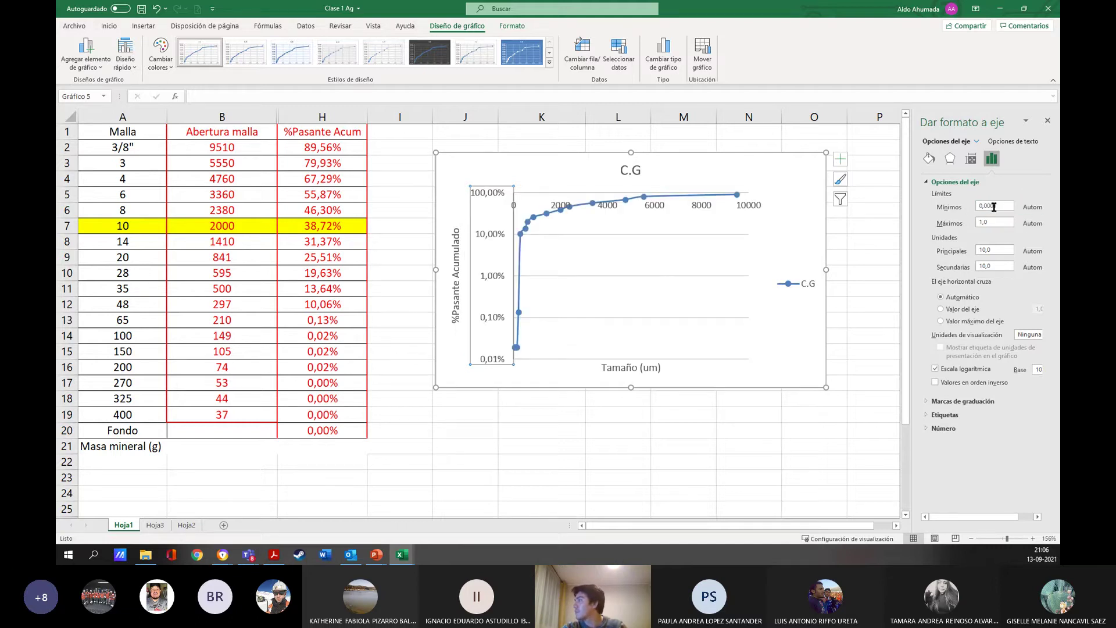
{"action": "left_click", "coordinate": [992, 223]}
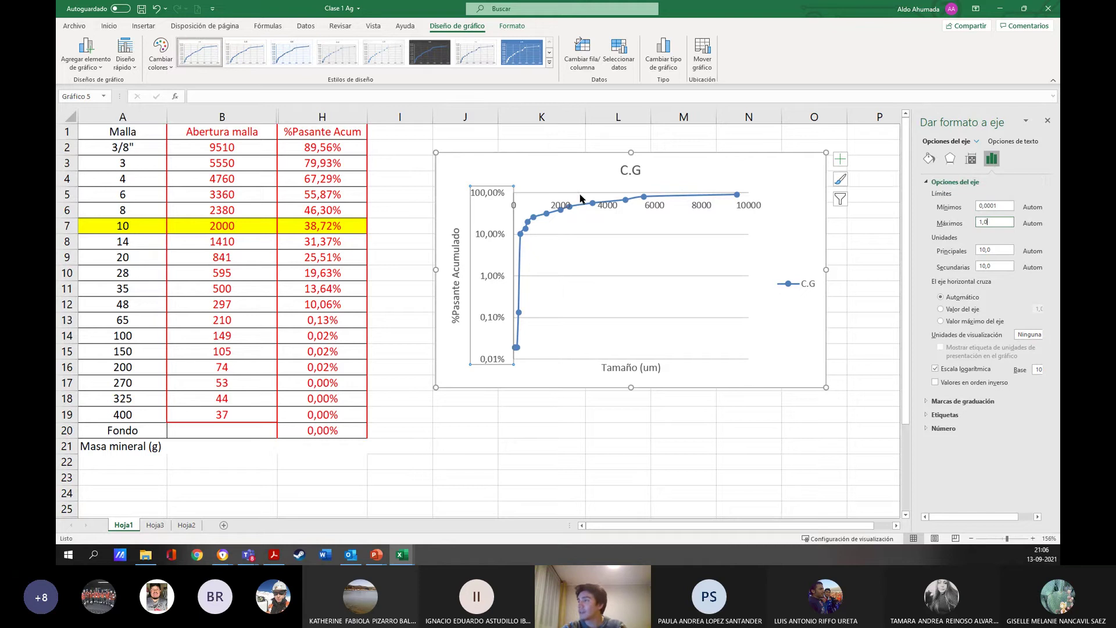
Undo the recent vertical axis scale changes and close the axis formatting pane.
{"action": "left_click", "coordinate": [561, 207]}
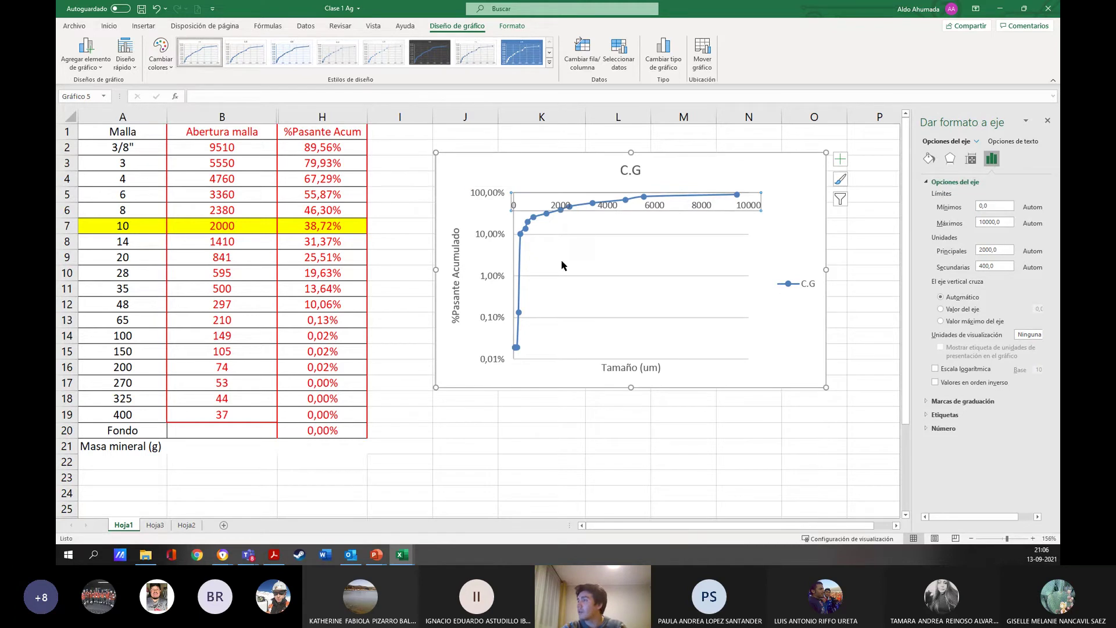
{"action": "left_click", "coordinate": [591, 212]}
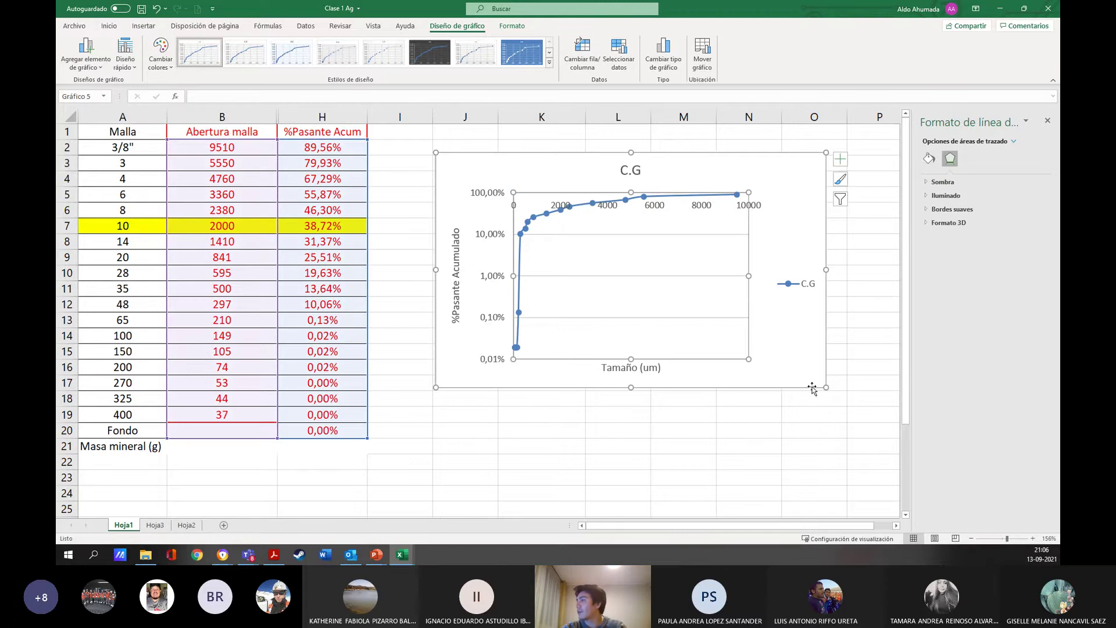
{"action": "left_click", "coordinate": [603, 207]}
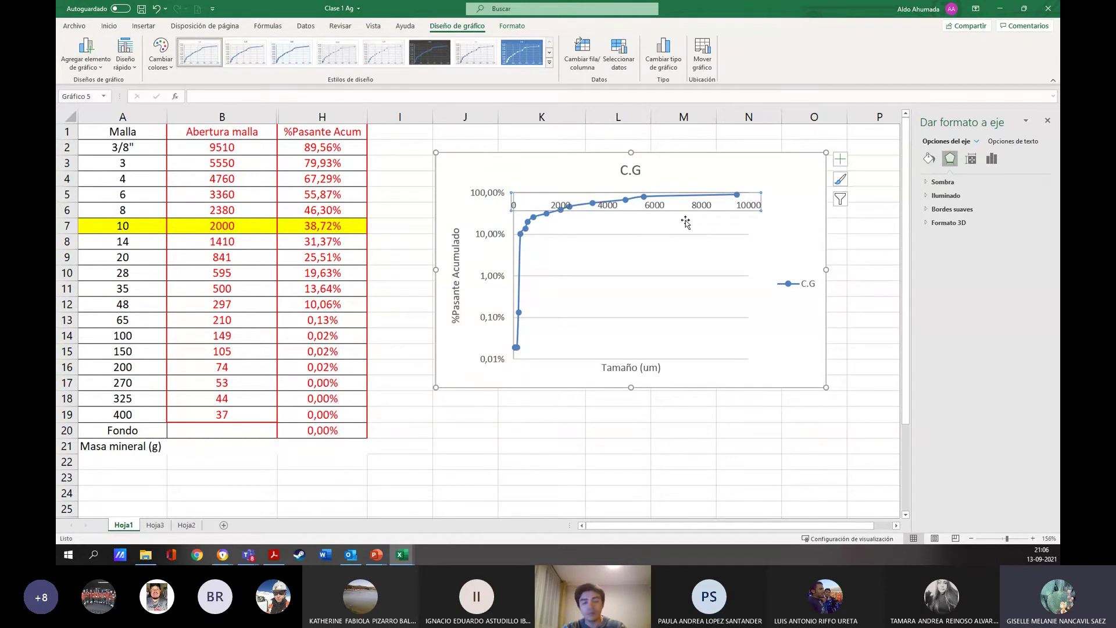
{"action": "left_click", "coordinate": [773, 414]}
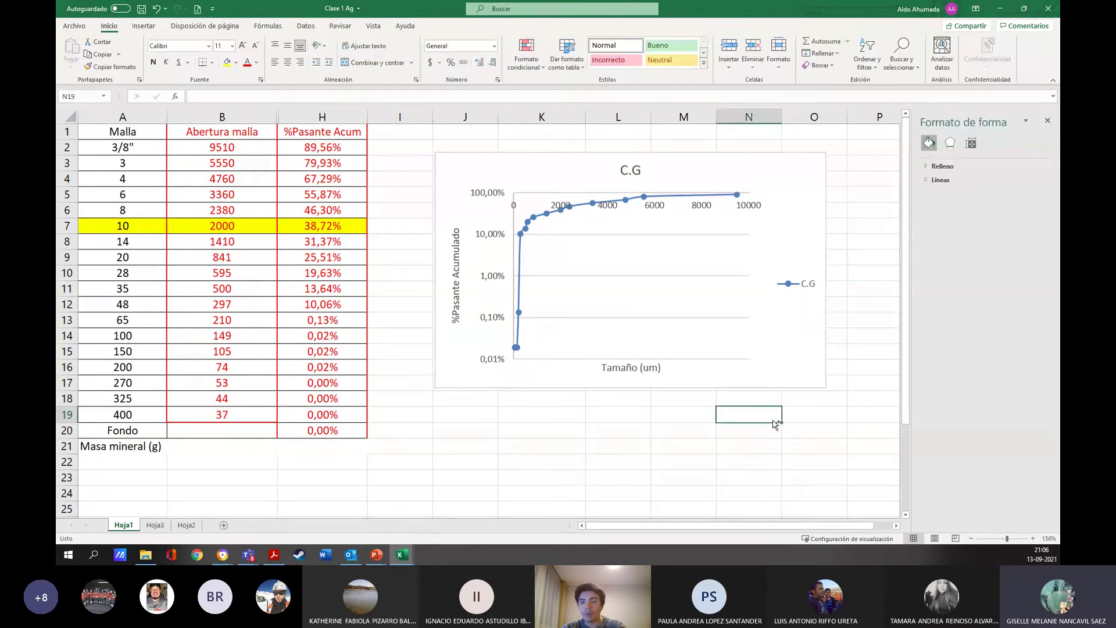
{"action": "key", "text": "ctrl+z"}
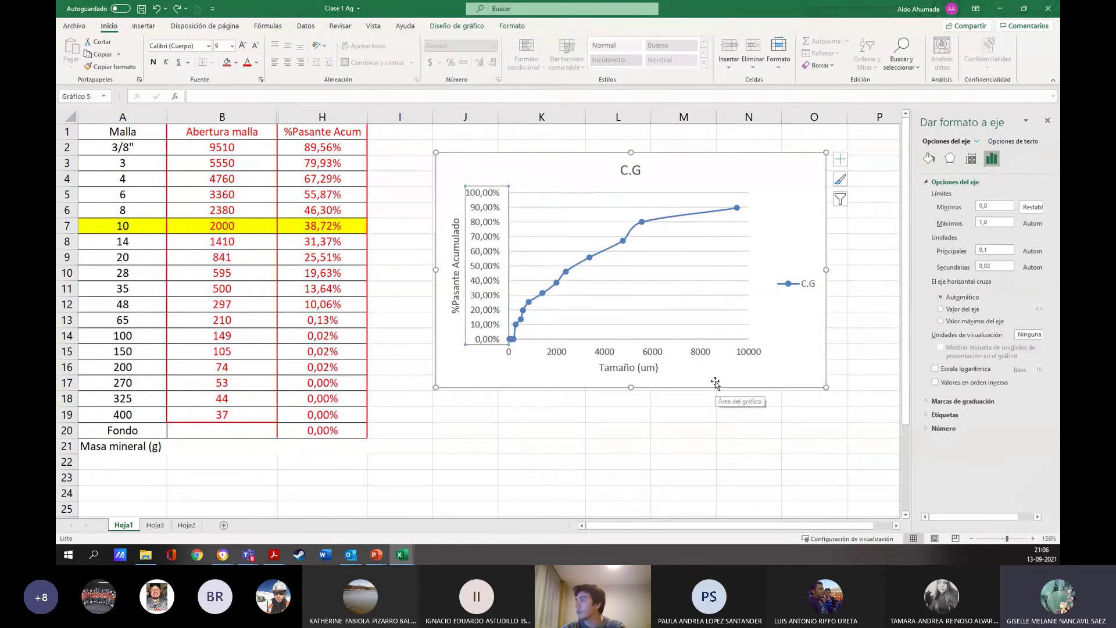
{"action": "left_click", "coordinate": [1048, 121]}
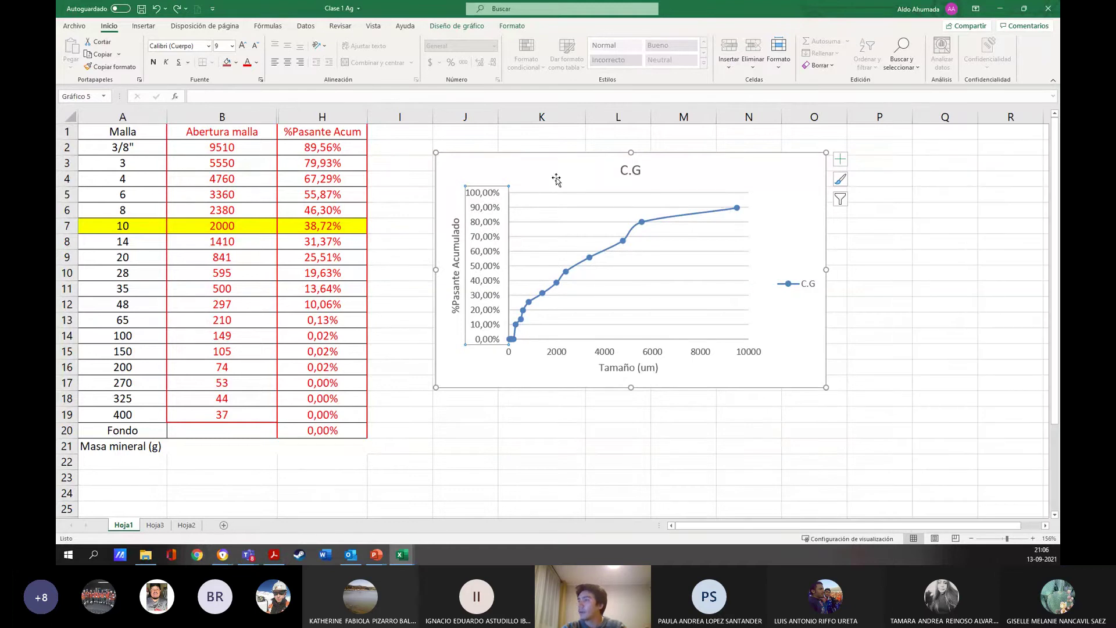
Reapply the logarithmic vertical scale with an automatic minimum, spanning 0,01% to 100%.
{"action": "double_click", "coordinate": [489, 238]}
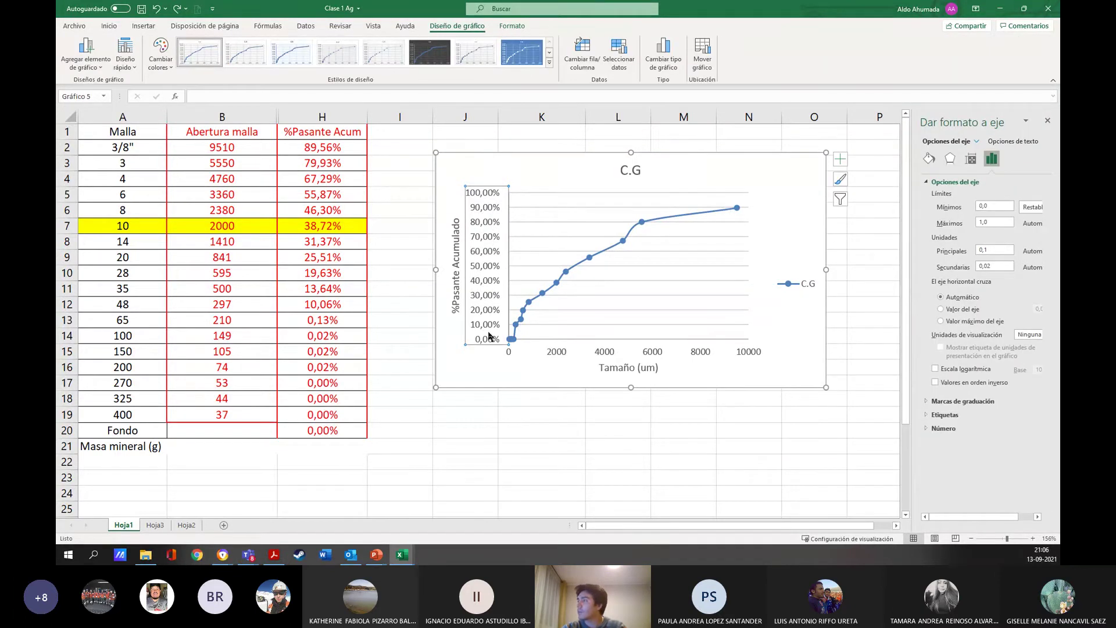
{"action": "left_click", "coordinate": [935, 370]}
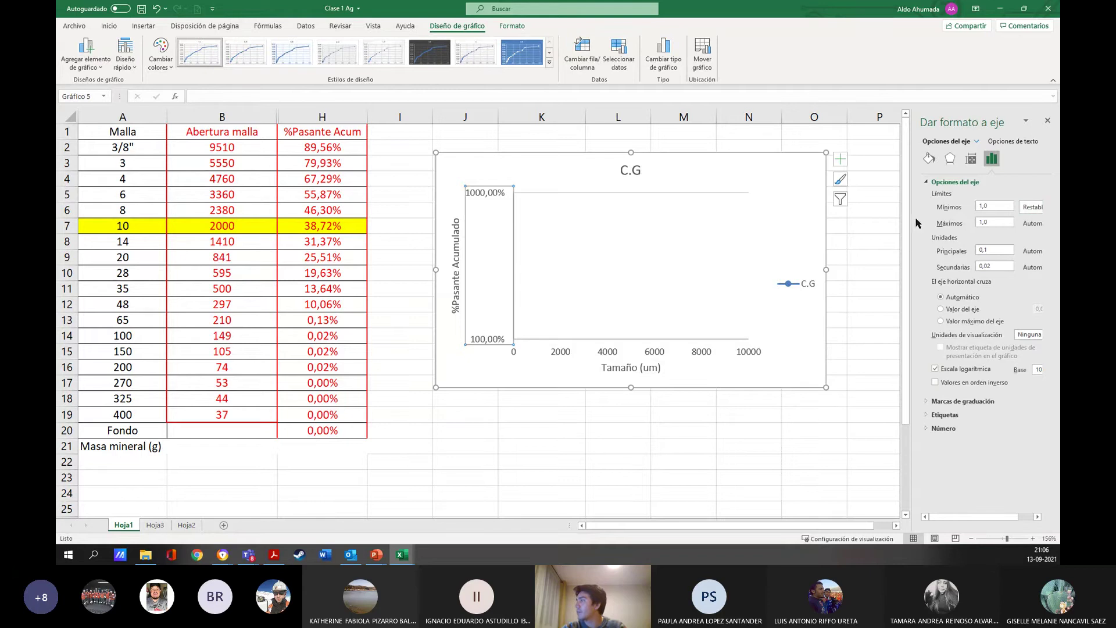
{"action": "left_click_drag", "start_coordinate": [912, 244], "coordinate": [831, 248]}
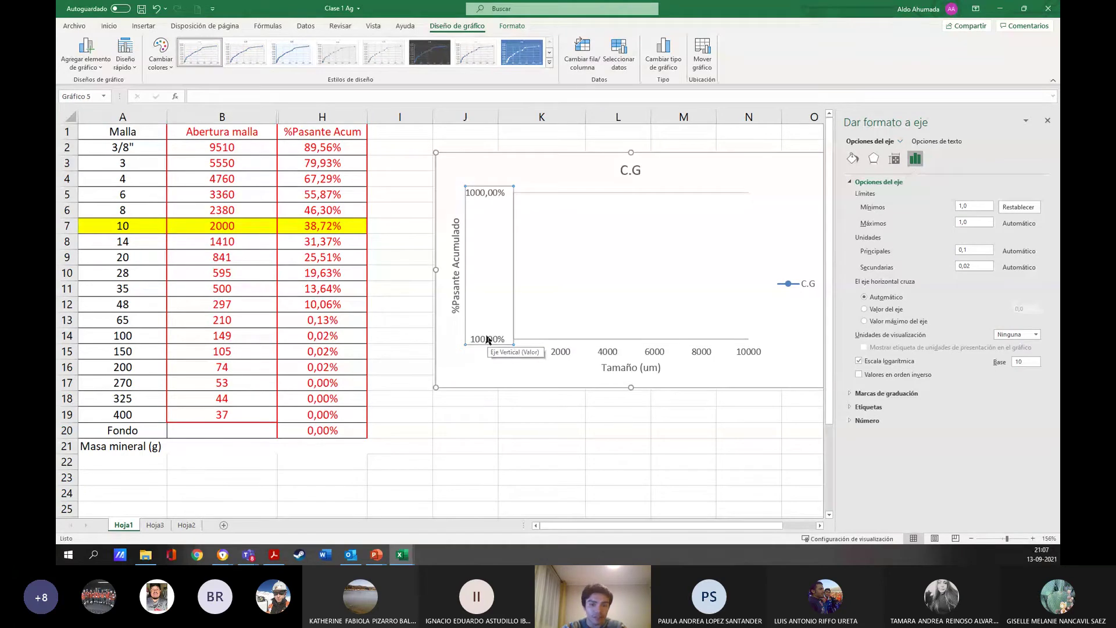
{"action": "left_click", "coordinate": [1018, 208]}
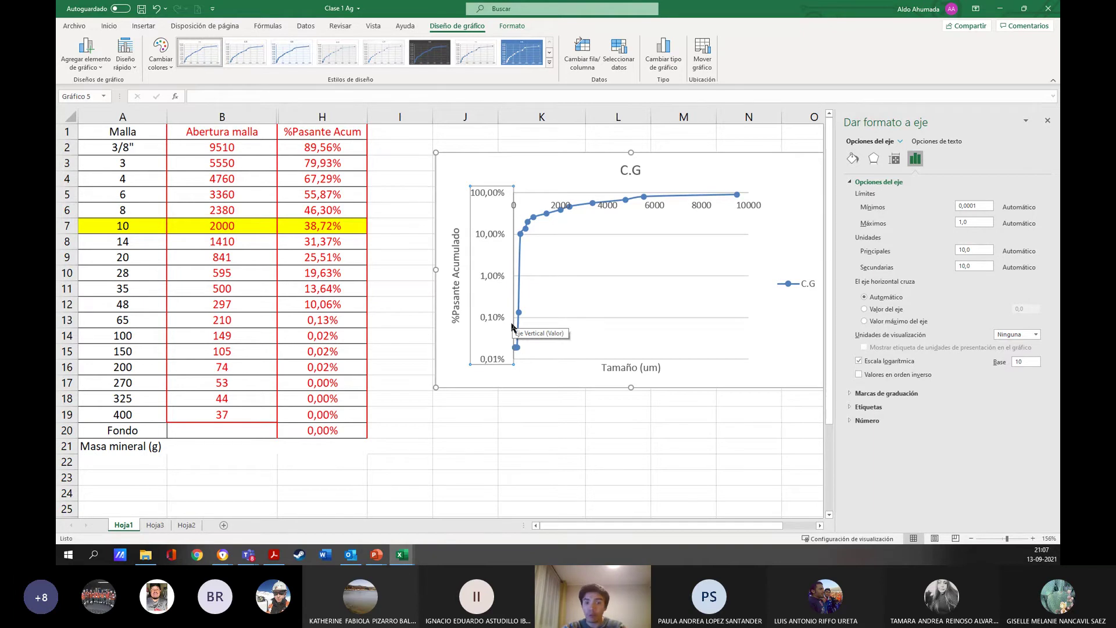
{"action": "left_click", "coordinate": [606, 209]}
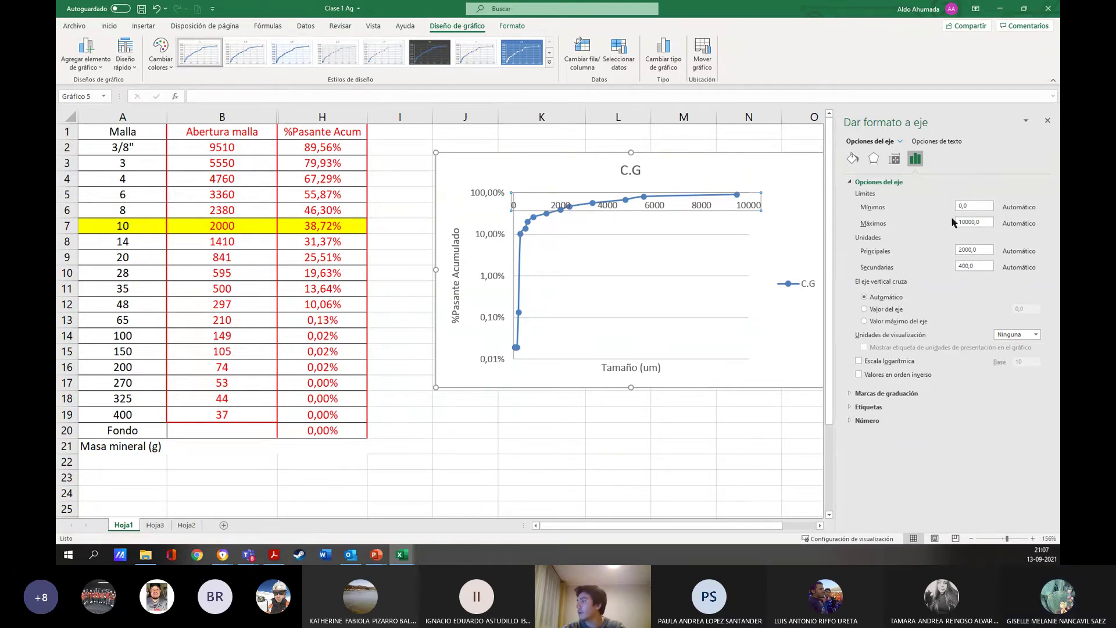
Switch the Tamaño (um) axis to a base-10 logarithmic scale running 1 to 10000.
{"action": "left_click", "coordinate": [877, 362]}
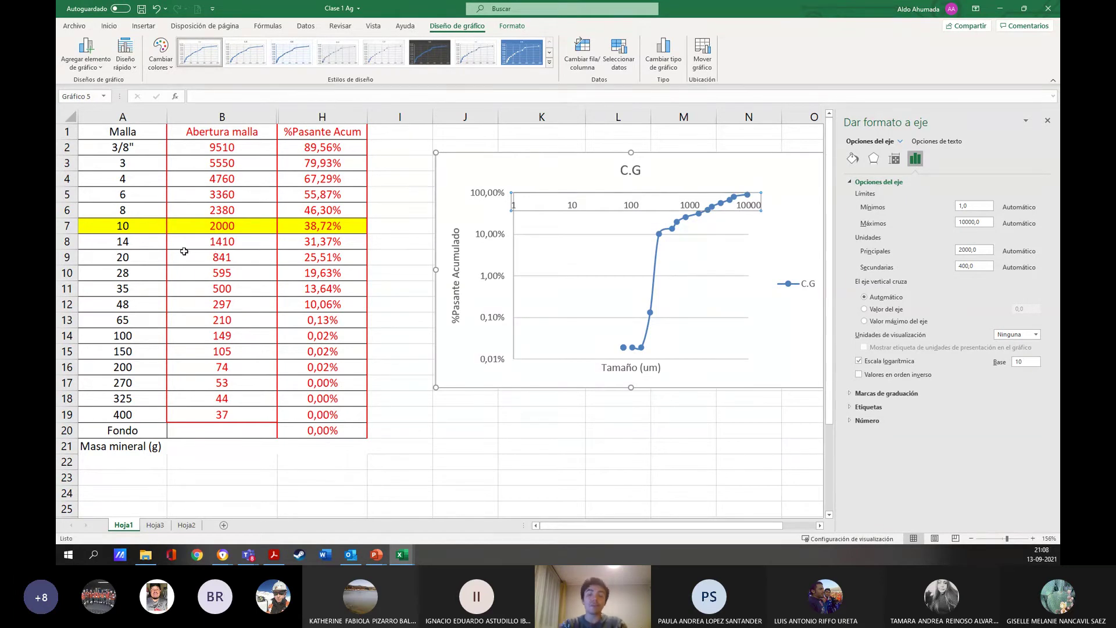
{"action": "key", "text": "Escape"}
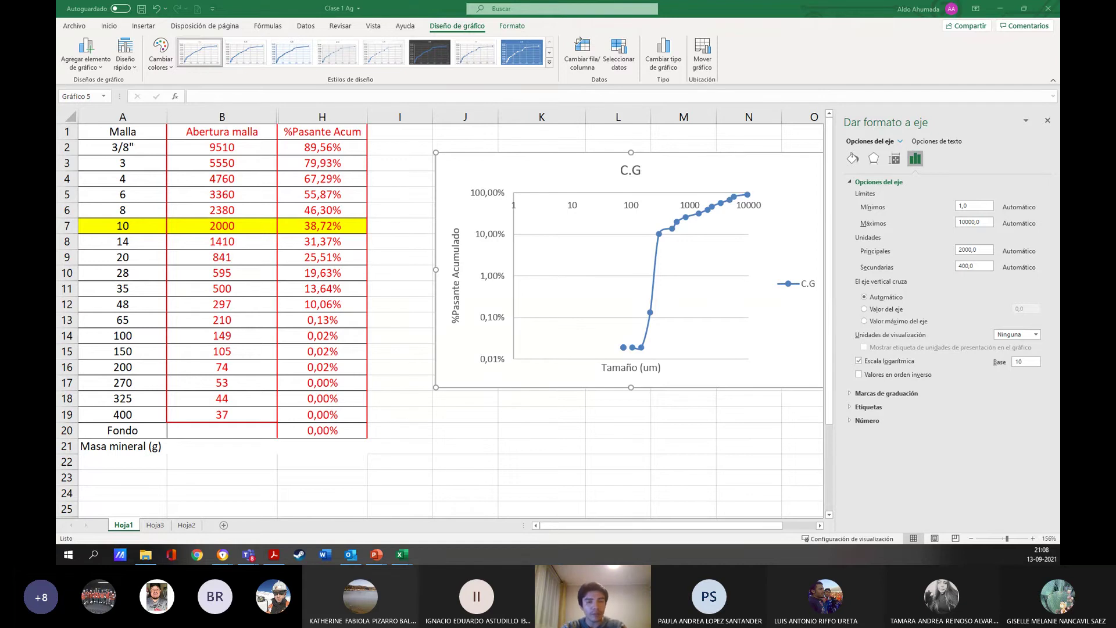
{"action": "key", "text": "alt+Tab"}
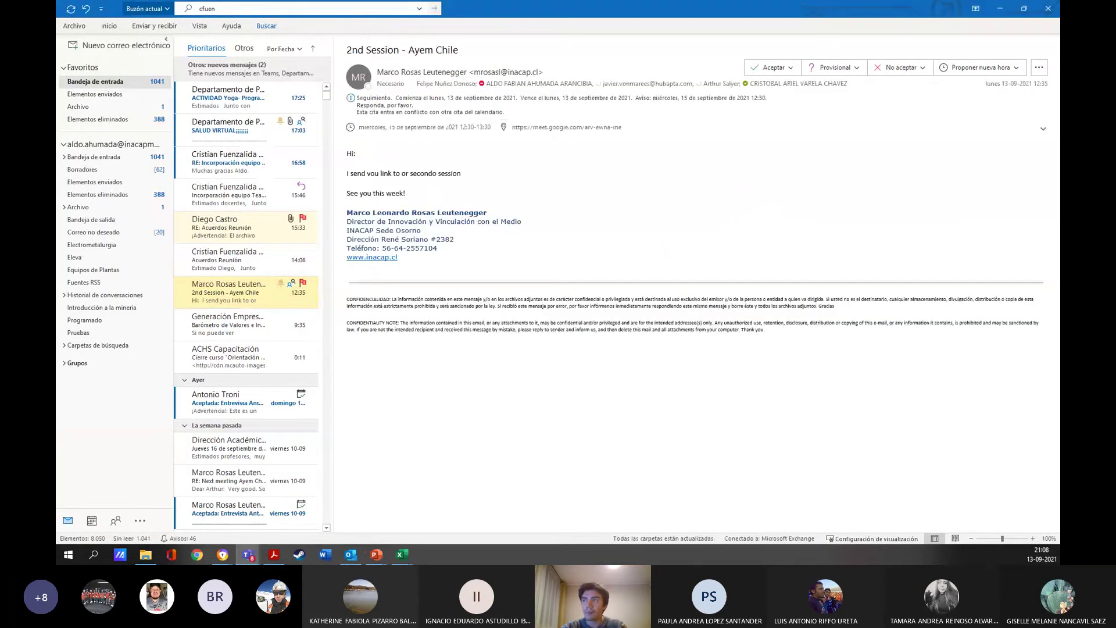
{"action": "key", "text": "alt+Tab"}
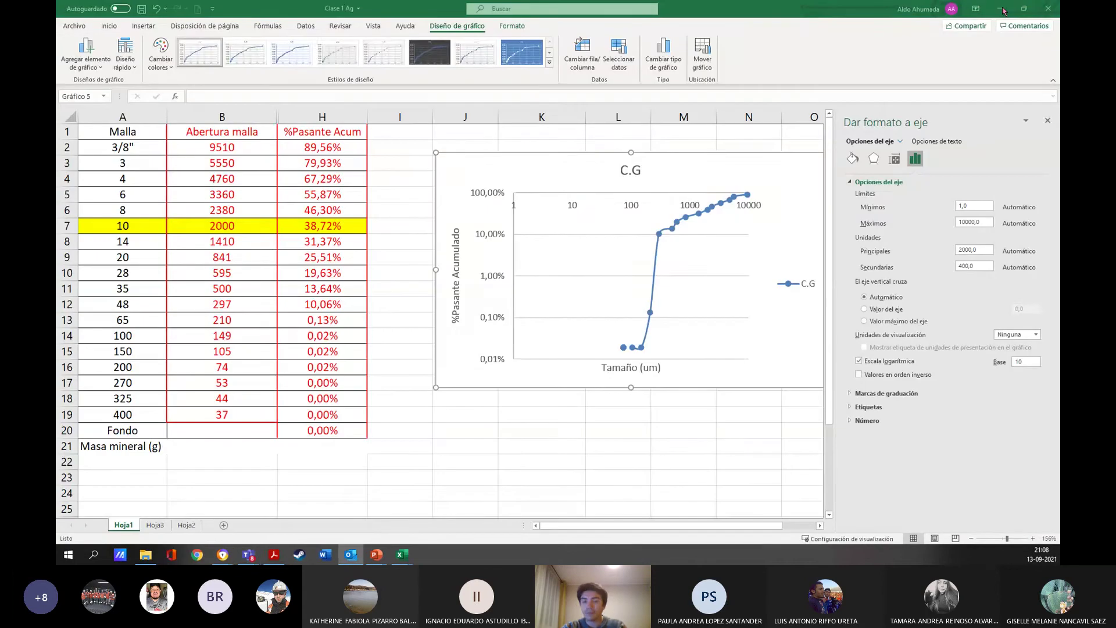
{"action": "key", "text": "alt+Tab"}
{"action": "left_click", "coordinate": [80, 154]}
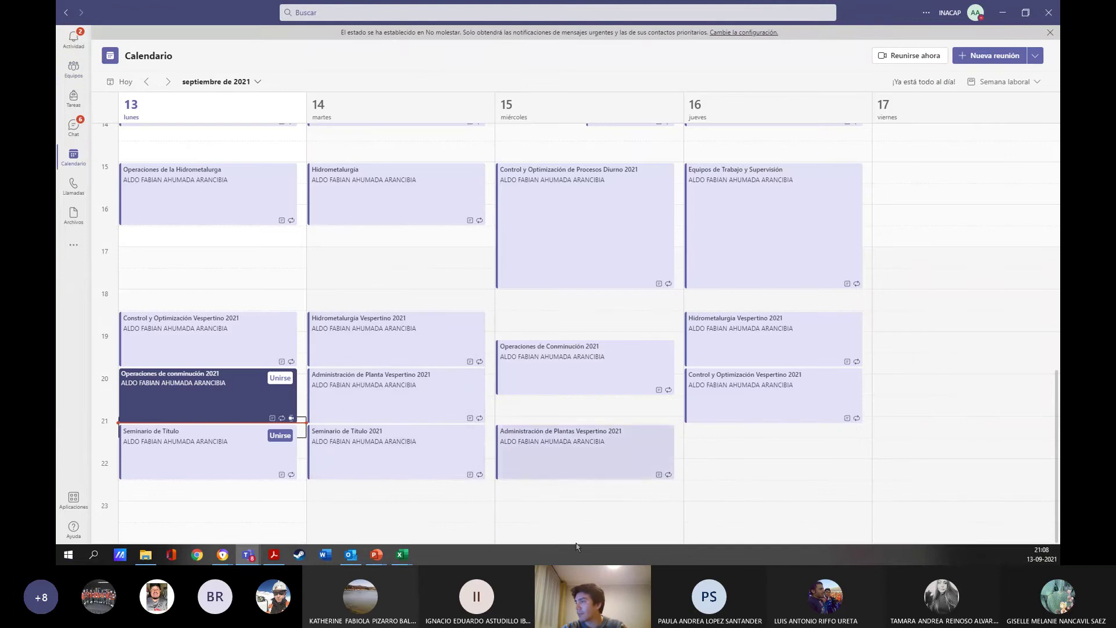
{"action": "key", "text": "alt+Tab"}
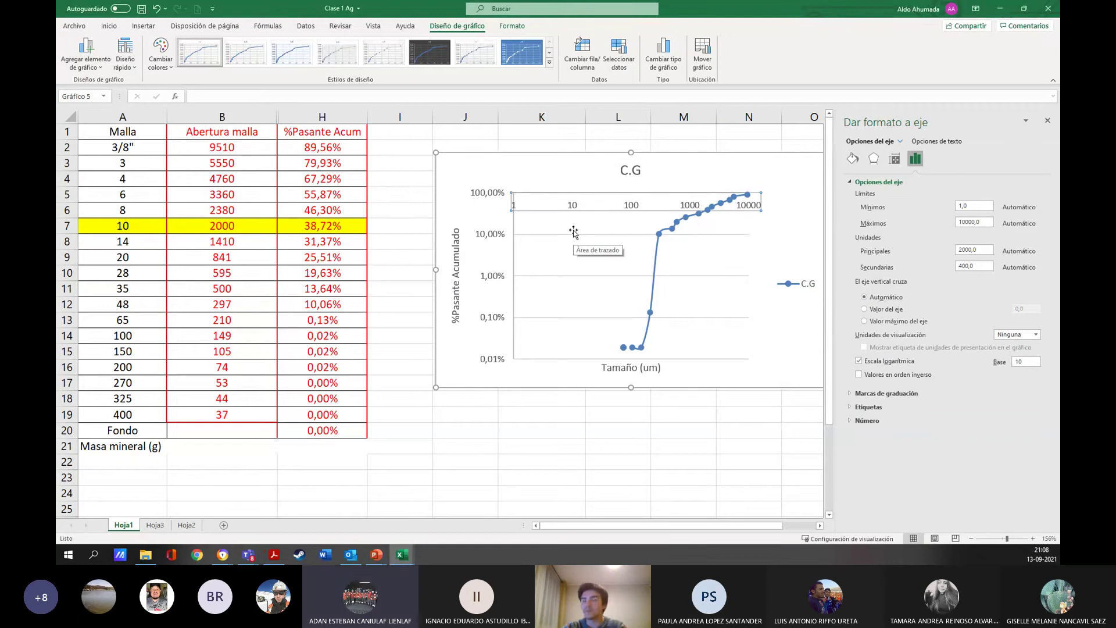
Set the horizontal axis minimum bound to 10, then select the sieve data B2:H19.
{"action": "left_click", "coordinate": [642, 207]}
{"action": "left_click", "coordinate": [669, 207]}
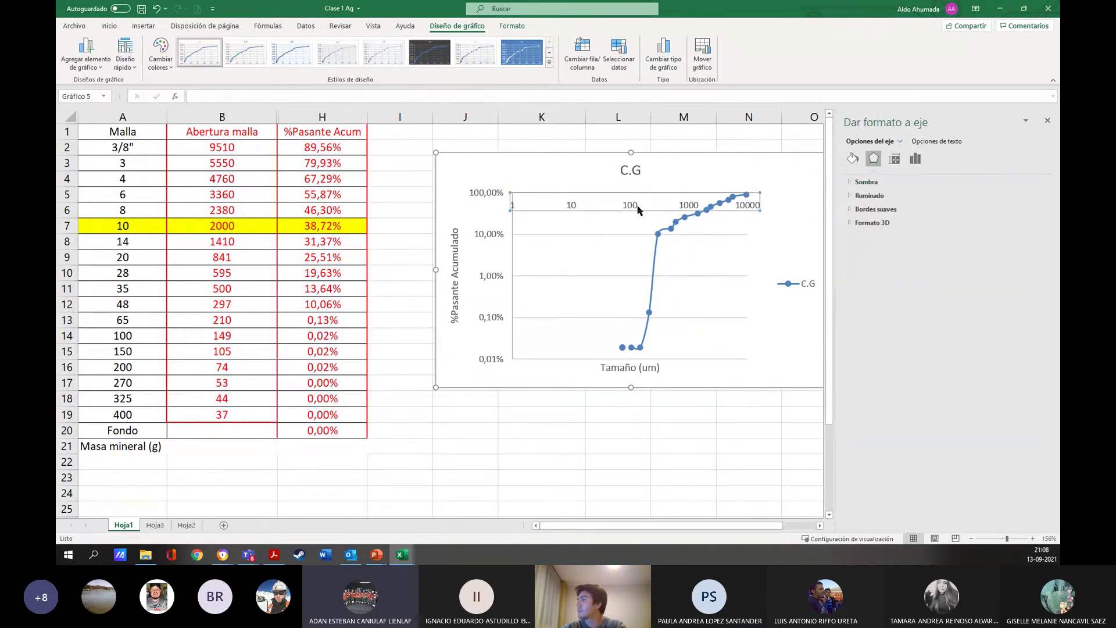
{"action": "left_click", "coordinate": [915, 158]}
{"action": "left_click", "coordinate": [879, 182]}
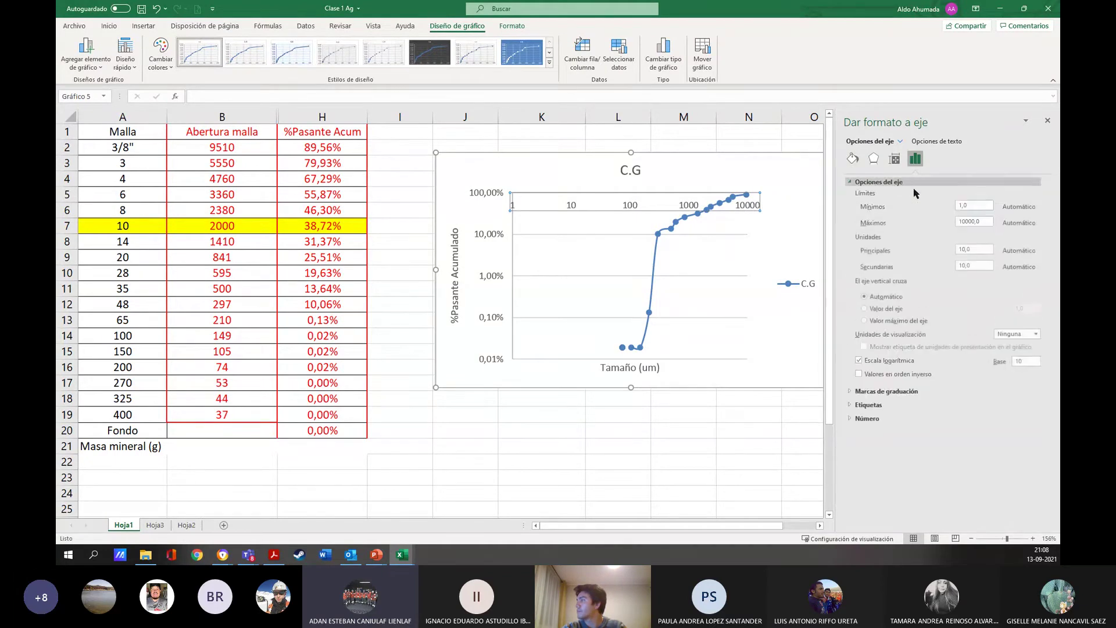
{"action": "left_click", "coordinate": [960, 205]}
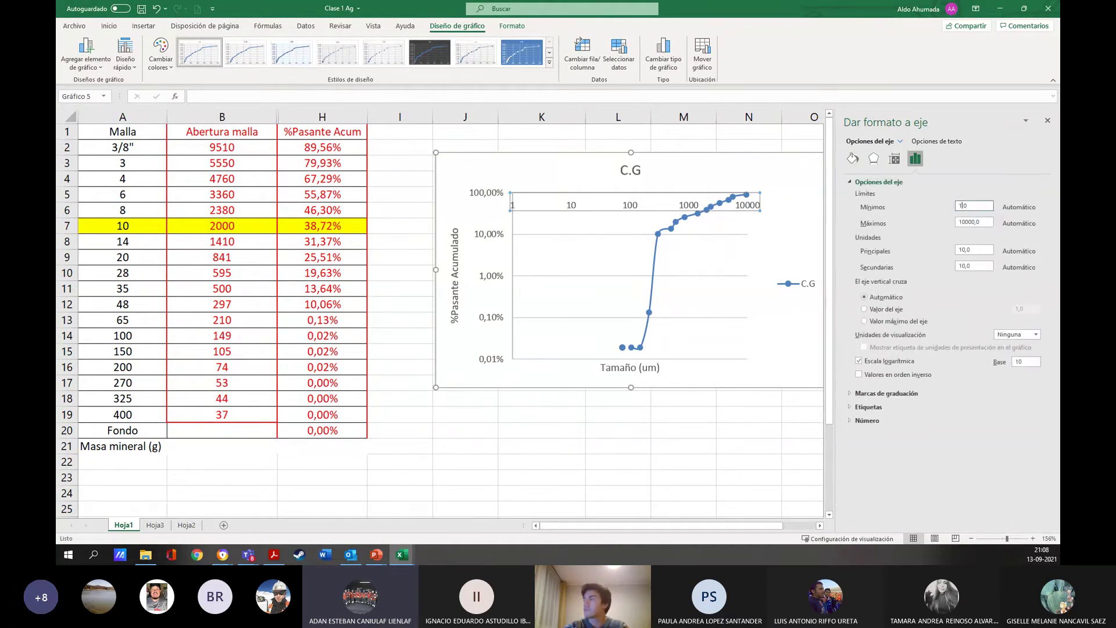
{"action": "type", "text": "0"}
{"action": "key", "text": "Return"}
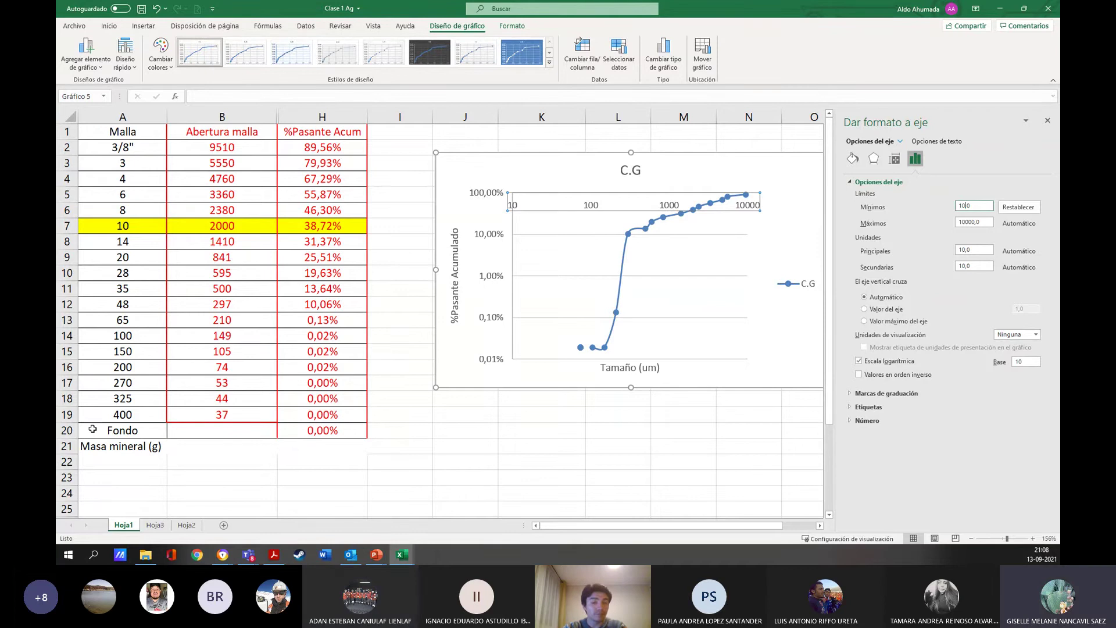
{"action": "left_click", "coordinate": [395, 477]}
{"action": "left_click_drag", "start_coordinate": [306, 422], "coordinate": [199, 143]}
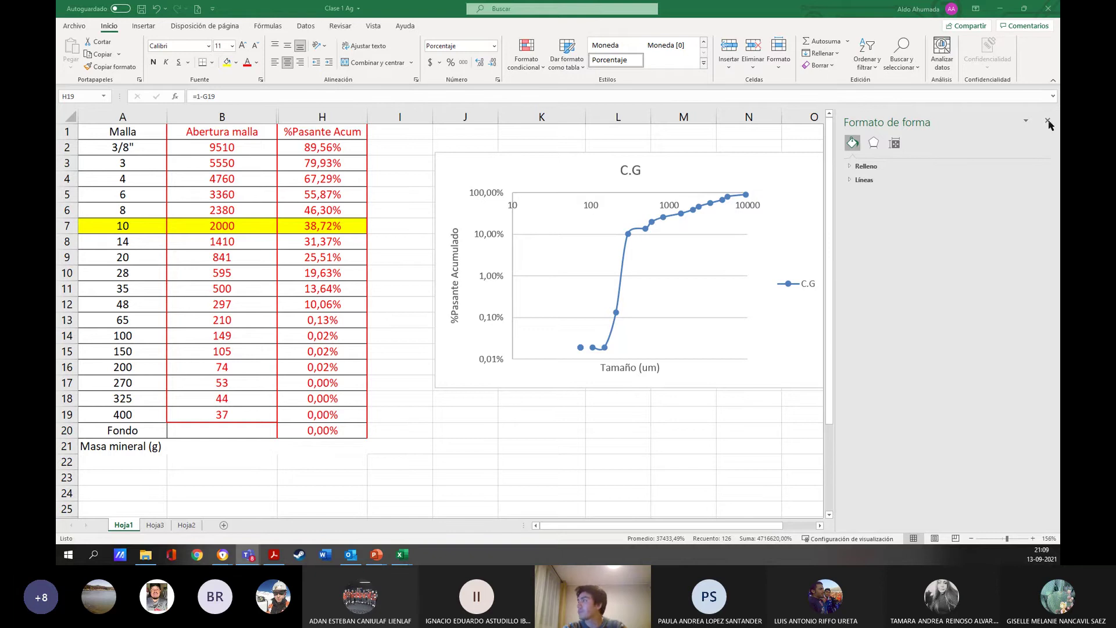
Undo the last action, close the series formatting pane, and drag the C.G chart larger.
{"action": "key", "text": "ctrl+z"}
{"action": "mouse_move", "coordinate": [593, 350]}
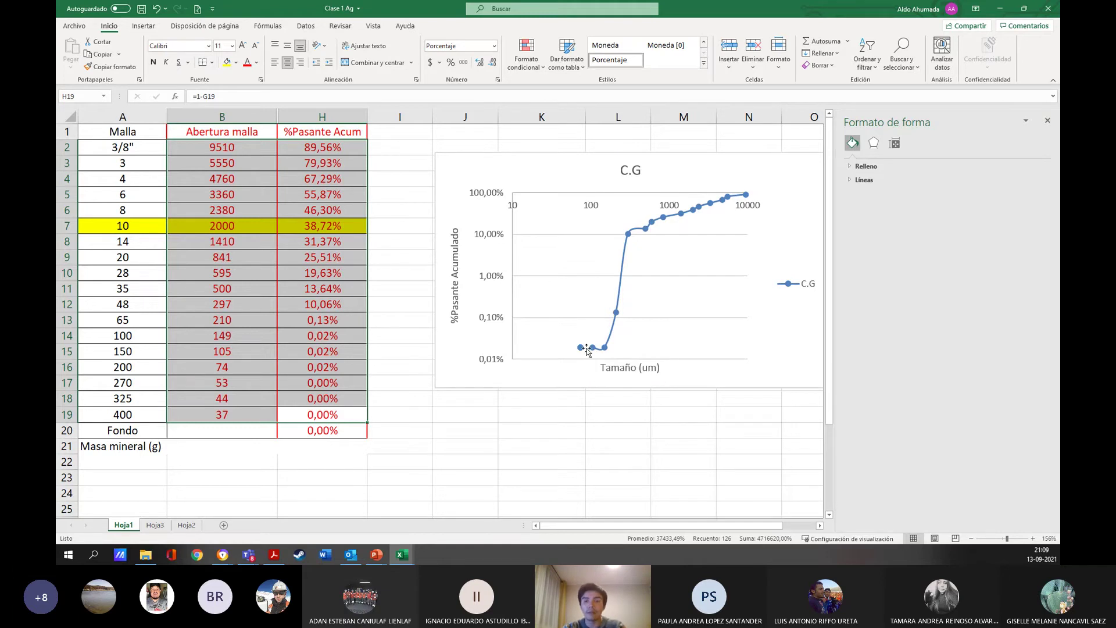
{"action": "left_click", "coordinate": [595, 346]}
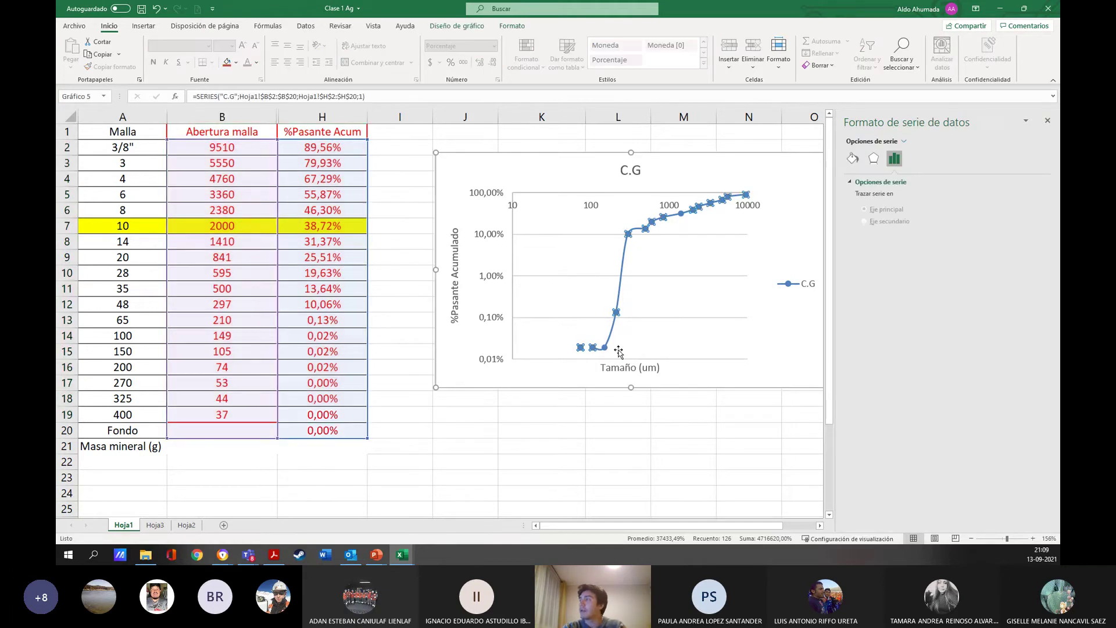
{"action": "left_click", "coordinate": [1040, 122]}
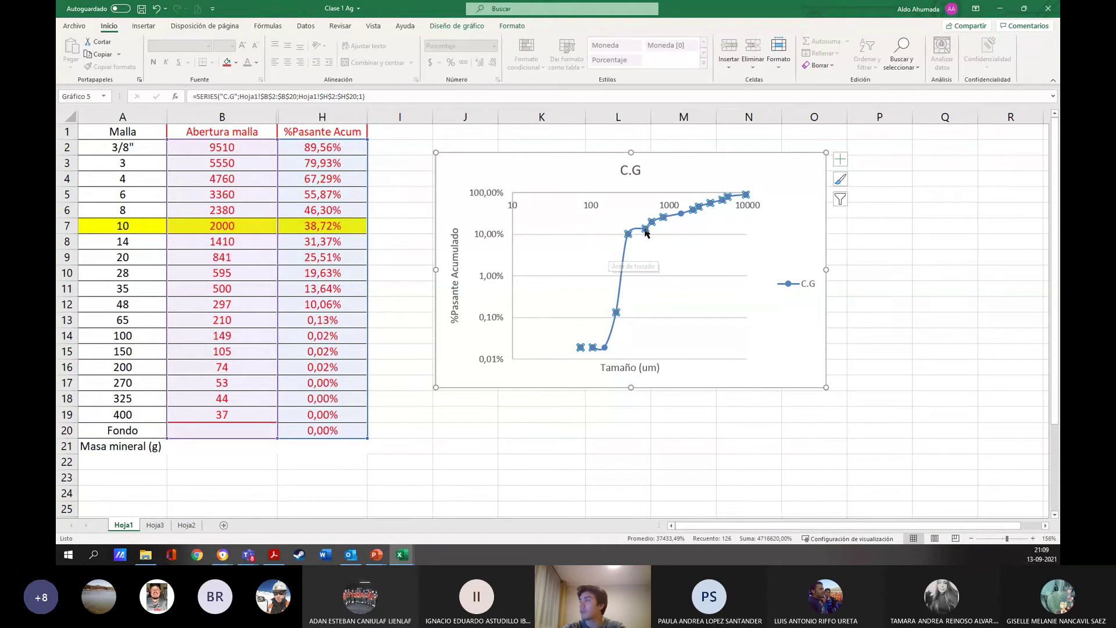
{"action": "left_click", "coordinate": [680, 214]}
{"action": "left_click", "coordinate": [683, 306]}
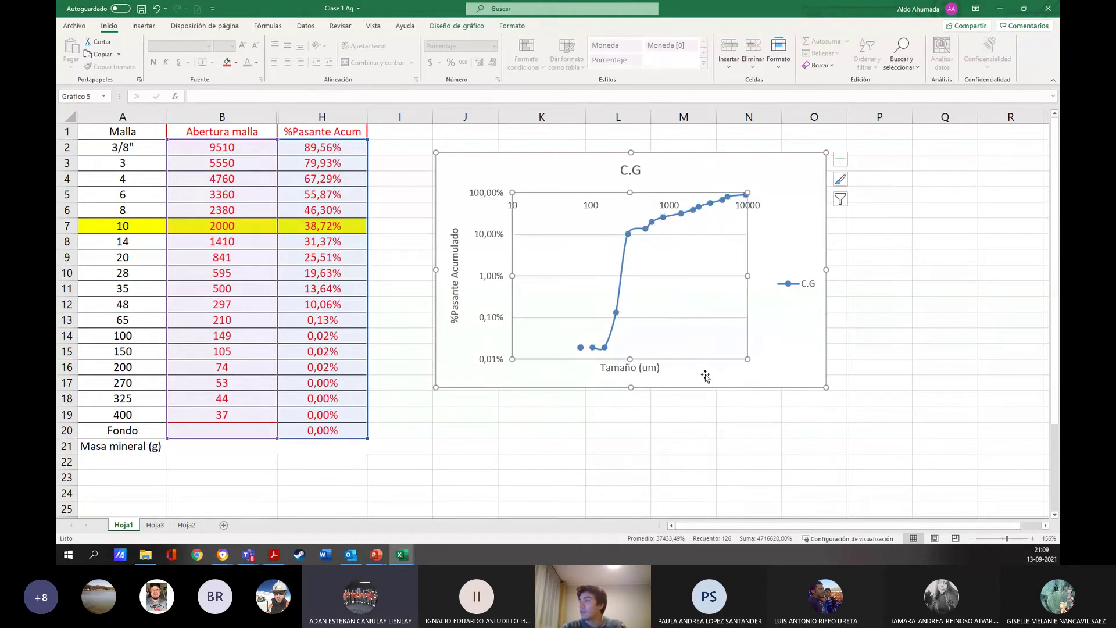
{"action": "left_click", "coordinate": [788, 368]}
{"action": "left_click_drag", "start_coordinate": [825, 385], "coordinate": [853, 394]}
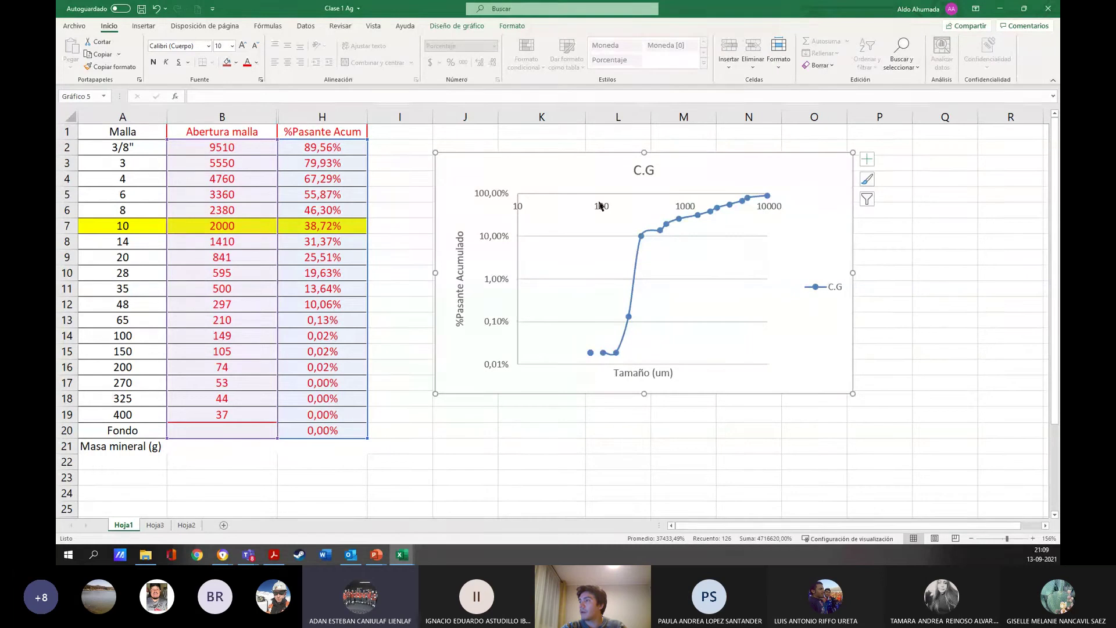
{"action": "left_click", "coordinate": [599, 207]}
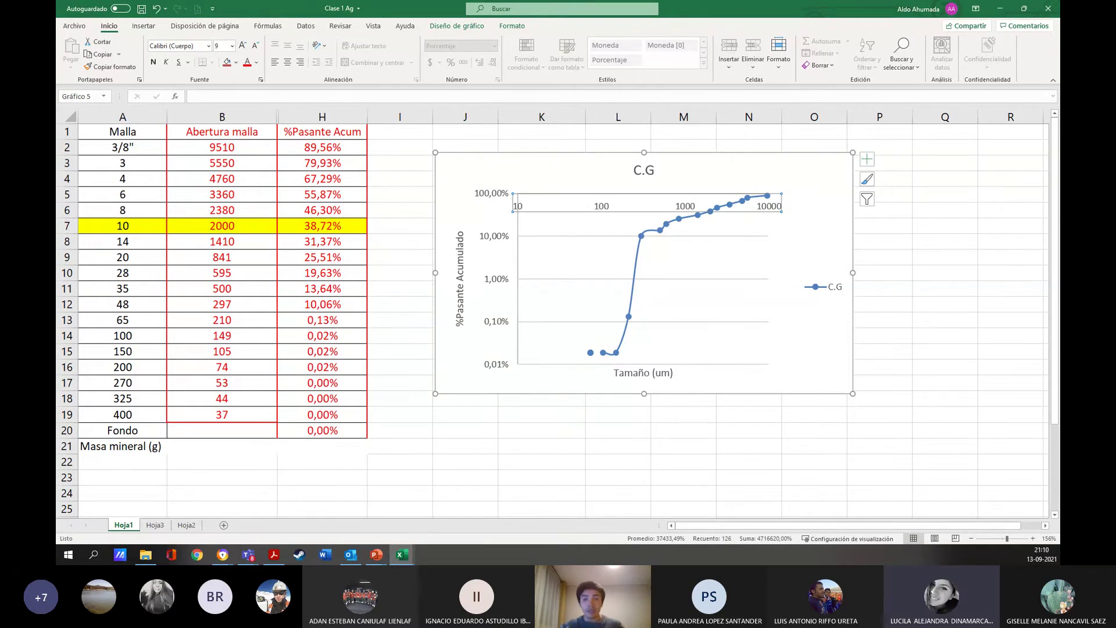
{"action": "key", "text": "Escape"}
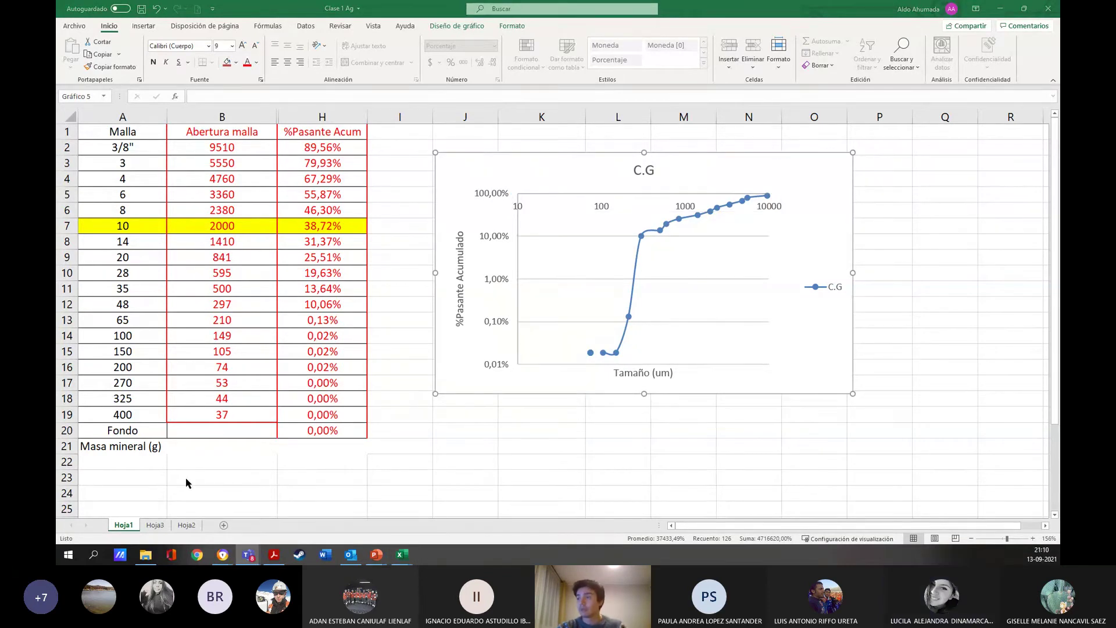
Switch to Teams and open the General channel's Files, then its Recordings folder.
{"action": "left_click", "coordinate": [200, 497]}
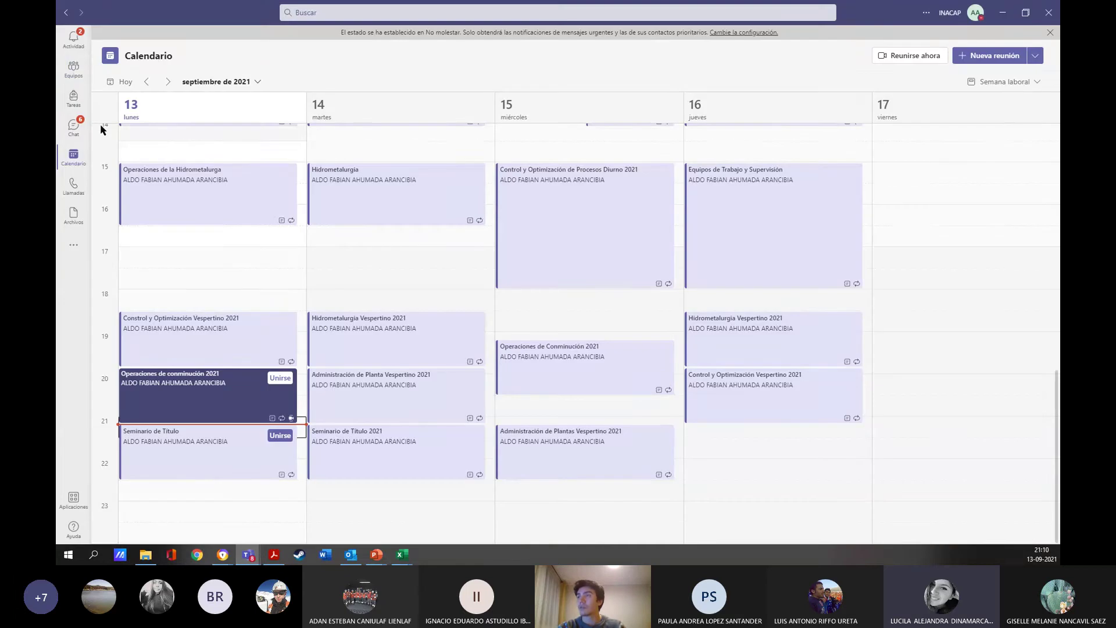
{"action": "left_click", "coordinate": [75, 70]}
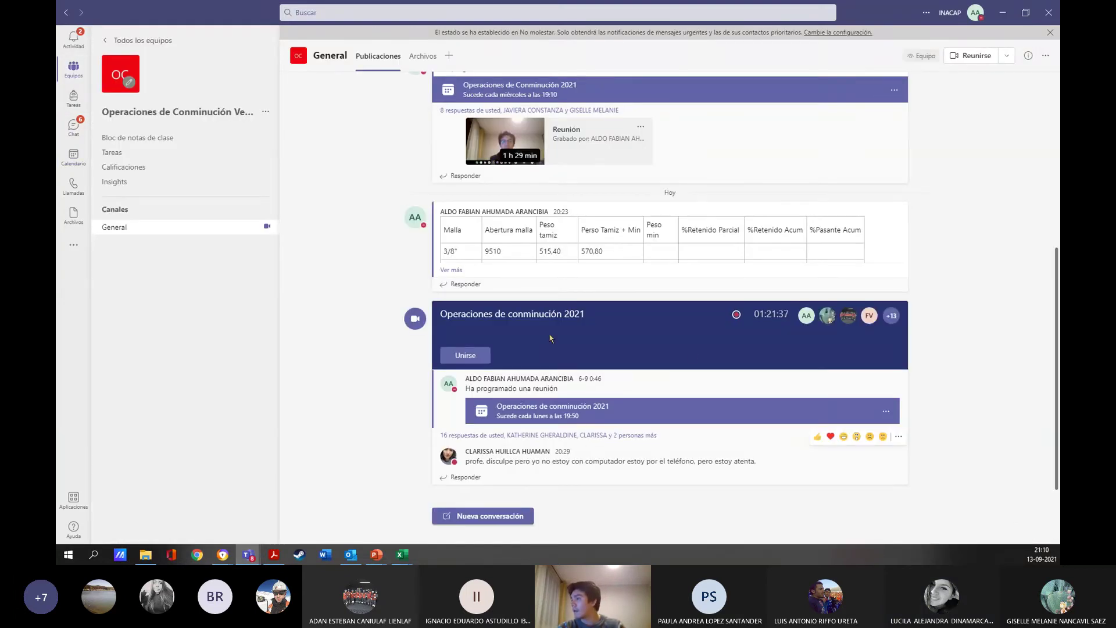
{"action": "left_click", "coordinate": [423, 57]}
{"action": "left_click", "coordinate": [386, 63]}
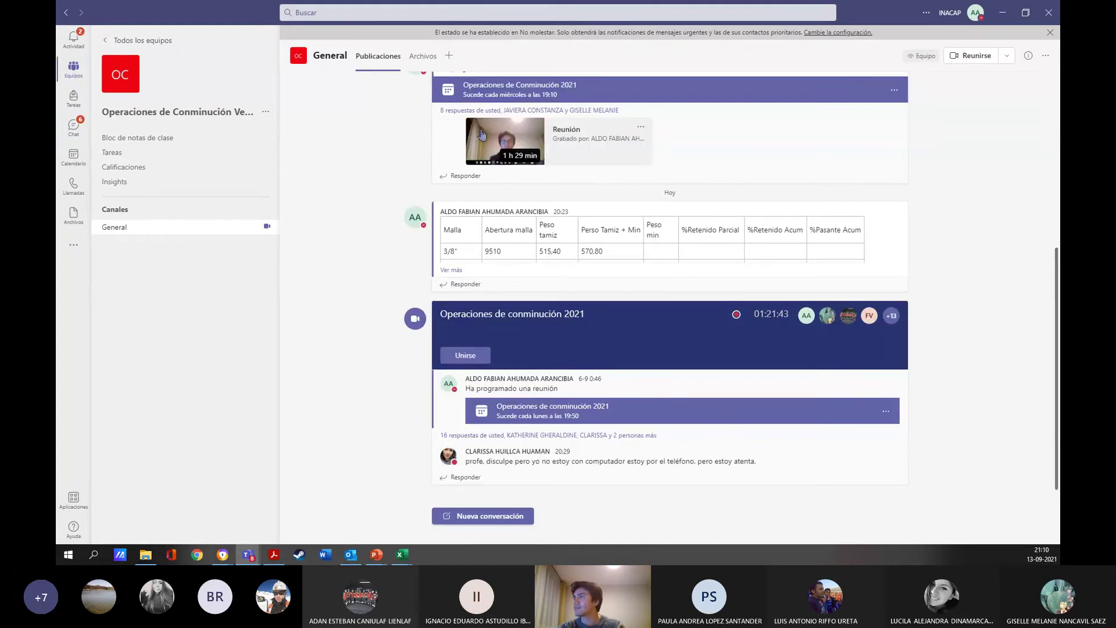
{"action": "left_click", "coordinate": [422, 56]}
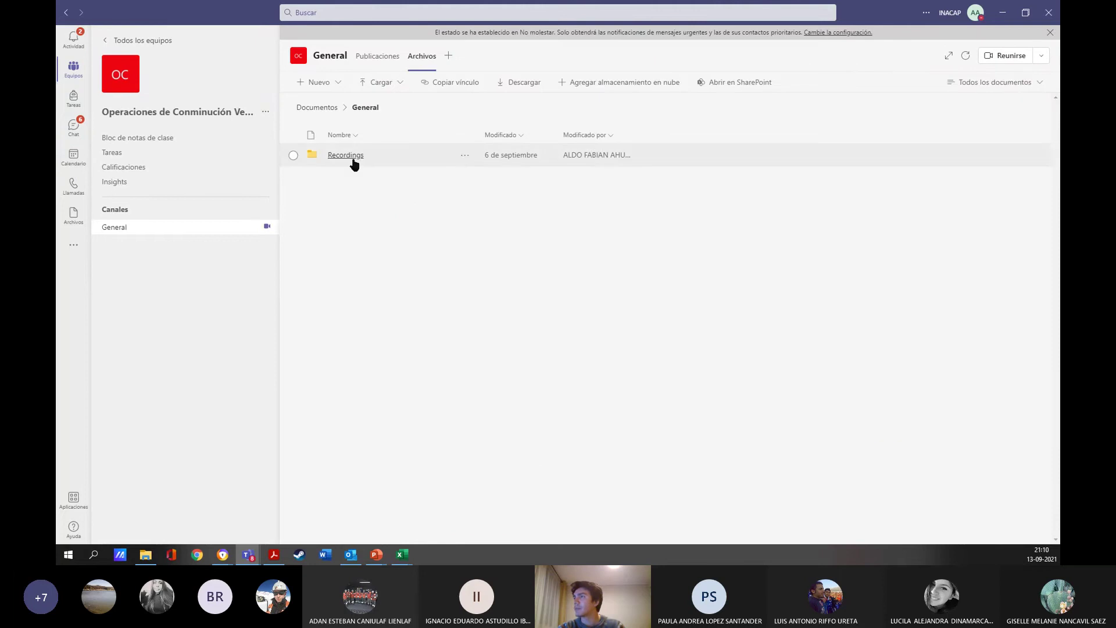
{"action": "left_click", "coordinate": [351, 157]}
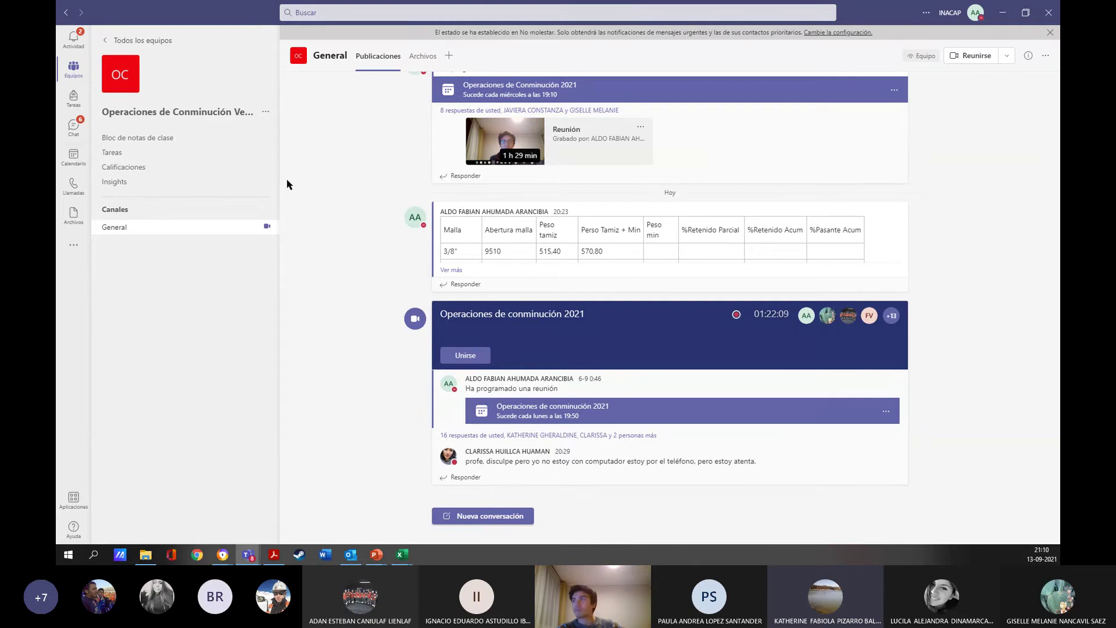
Back in Excel, select the column B mesh openings and inspect the C.G chart's vertical axis.
{"action": "key", "text": "alt+Tab"}
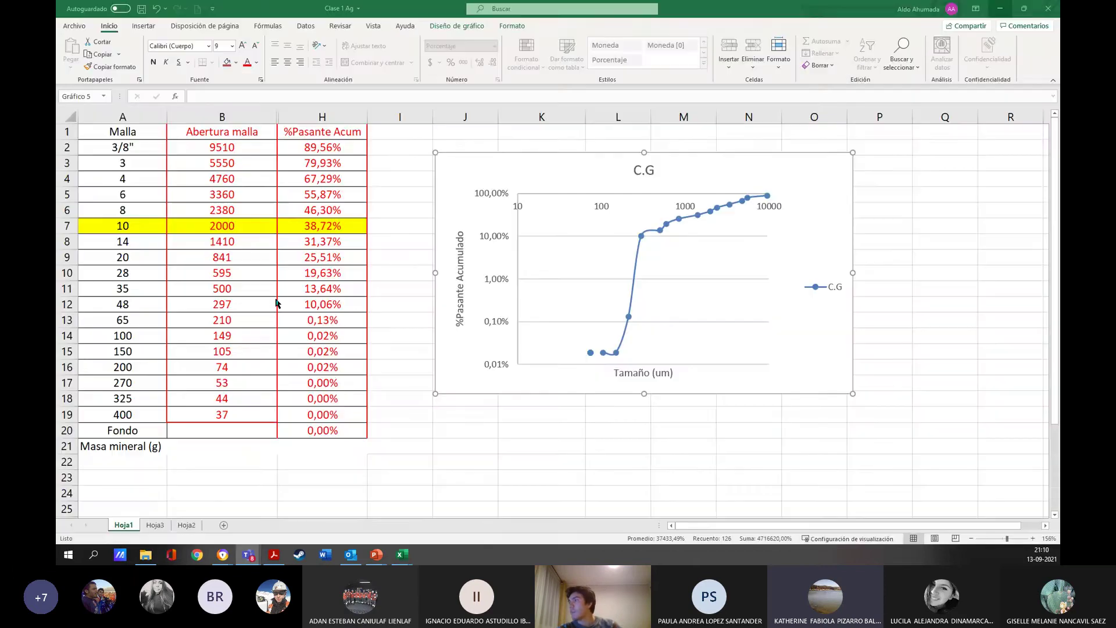
{"action": "left_click_drag", "start_coordinate": [234, 147], "coordinate": [242, 430]}
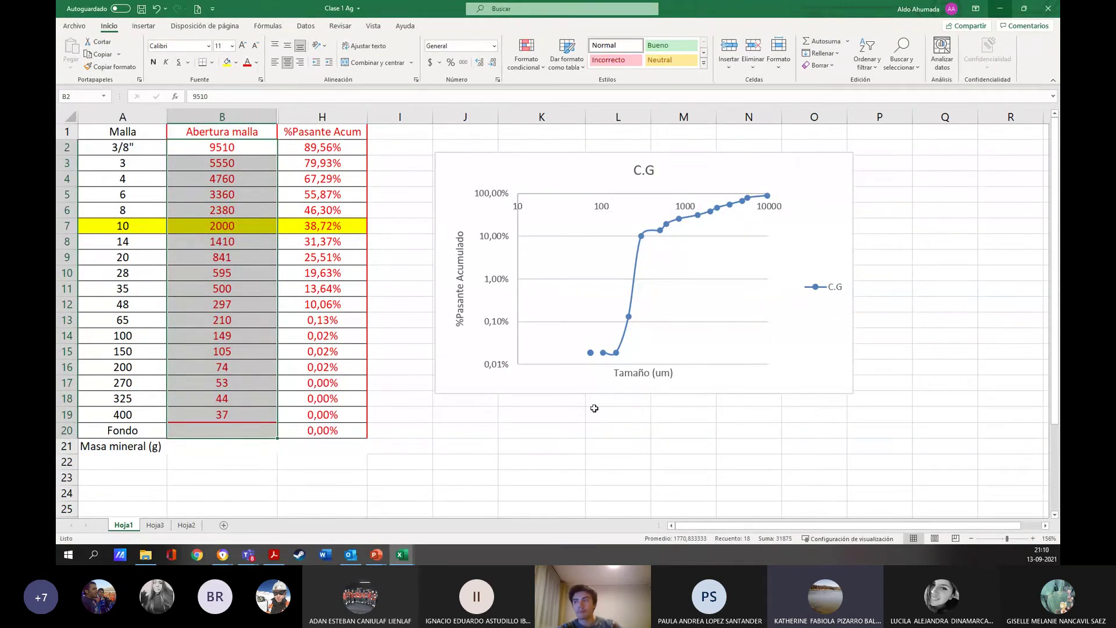
{"action": "left_click", "coordinate": [515, 391]}
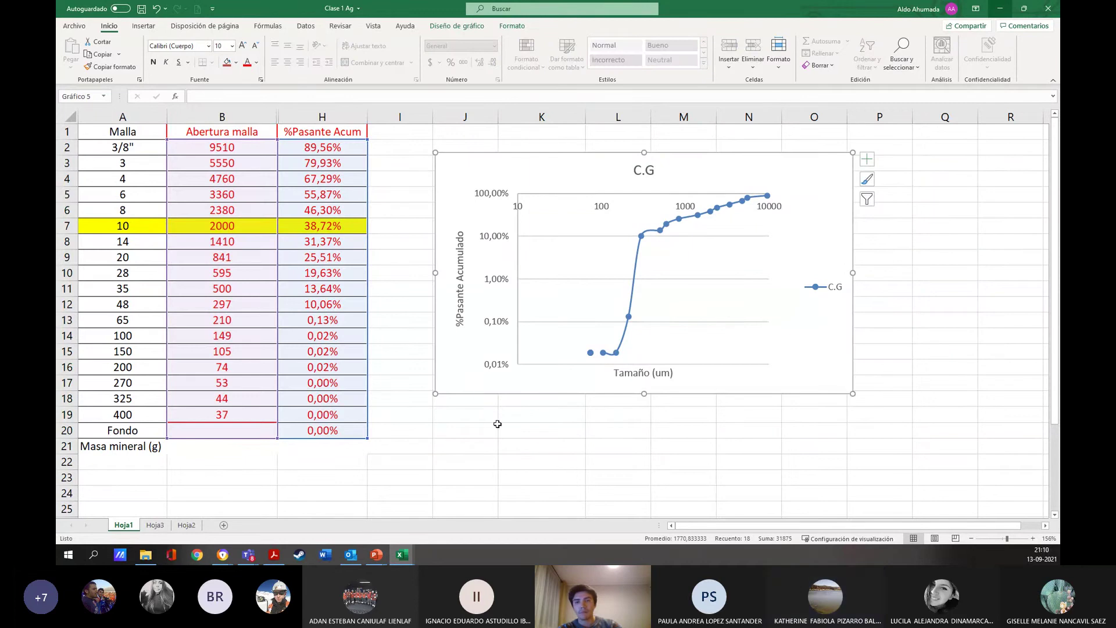
{"action": "left_click", "coordinate": [497, 424]}
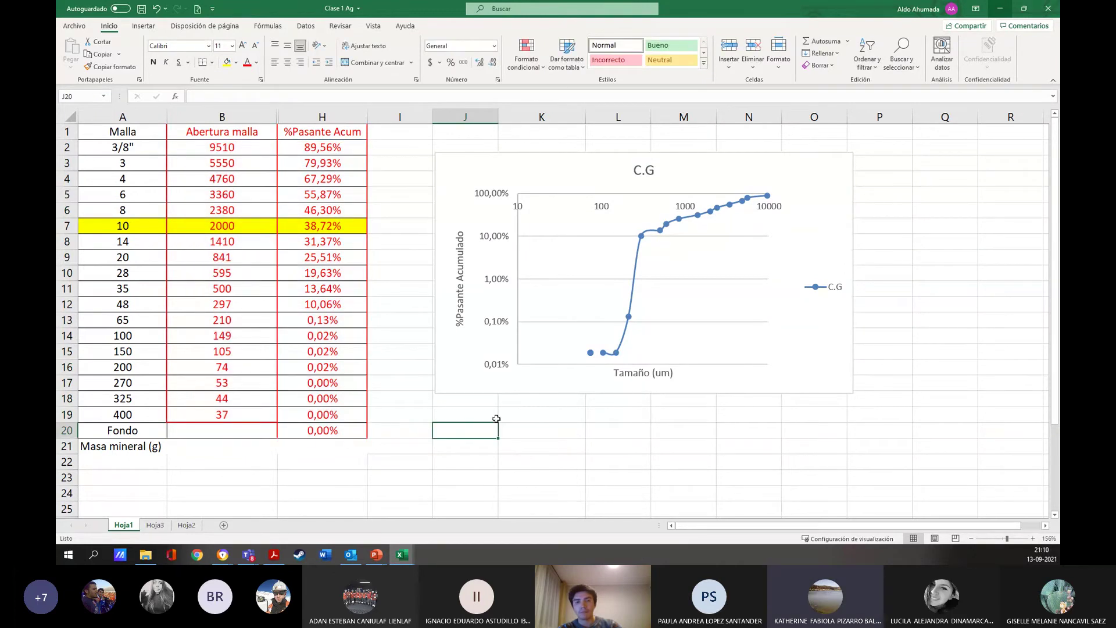
{"action": "left_click", "coordinate": [573, 390]}
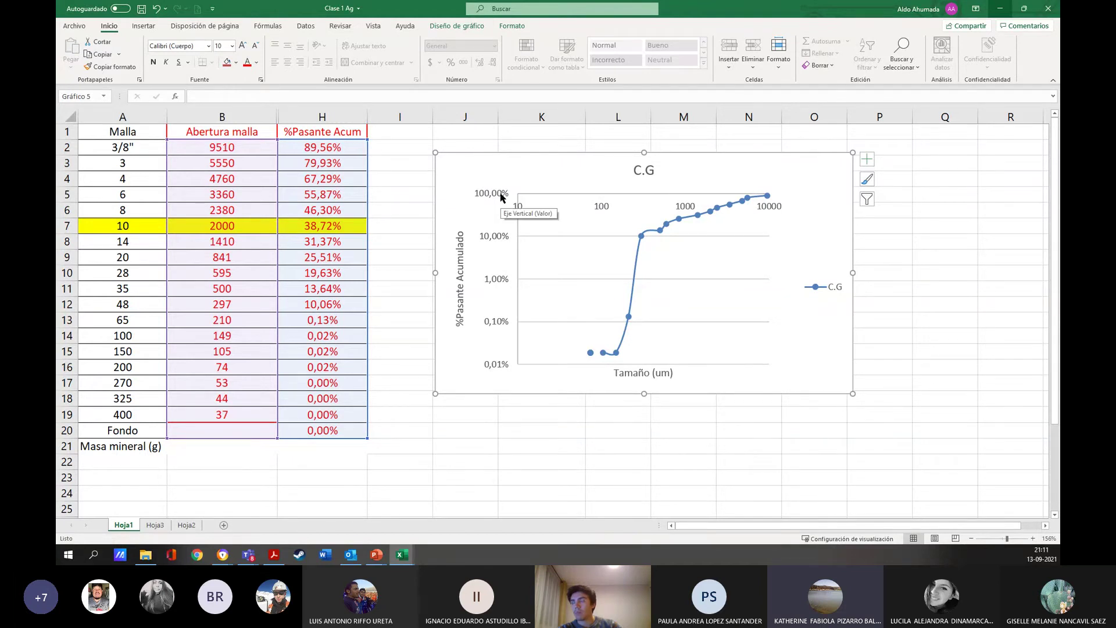
{"action": "left_click", "coordinate": [501, 196]}
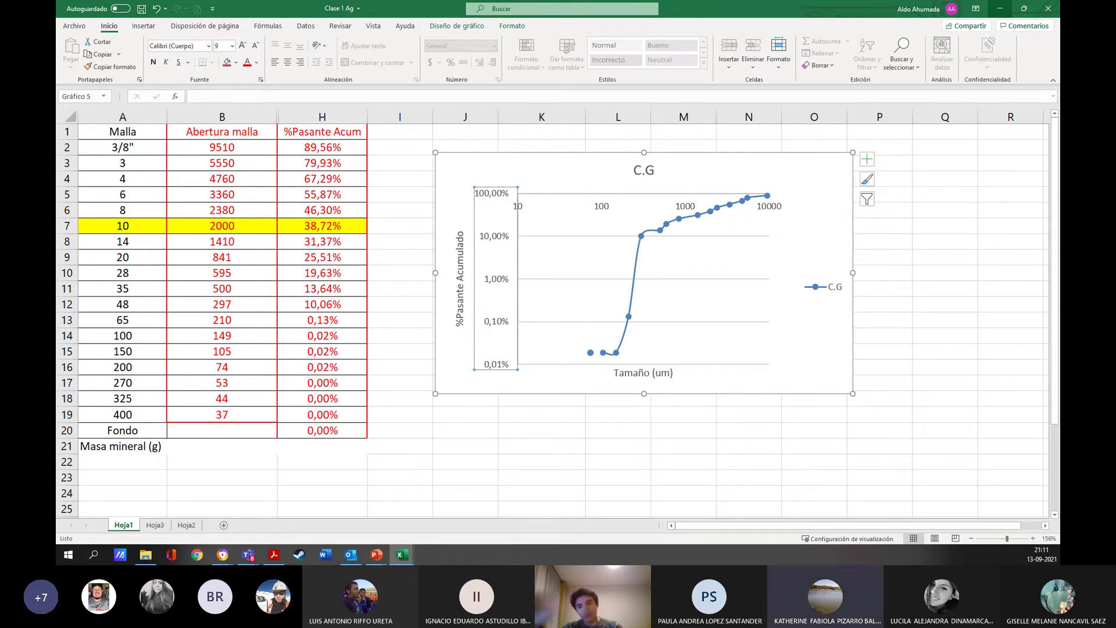
{"action": "key", "text": "Escape"}
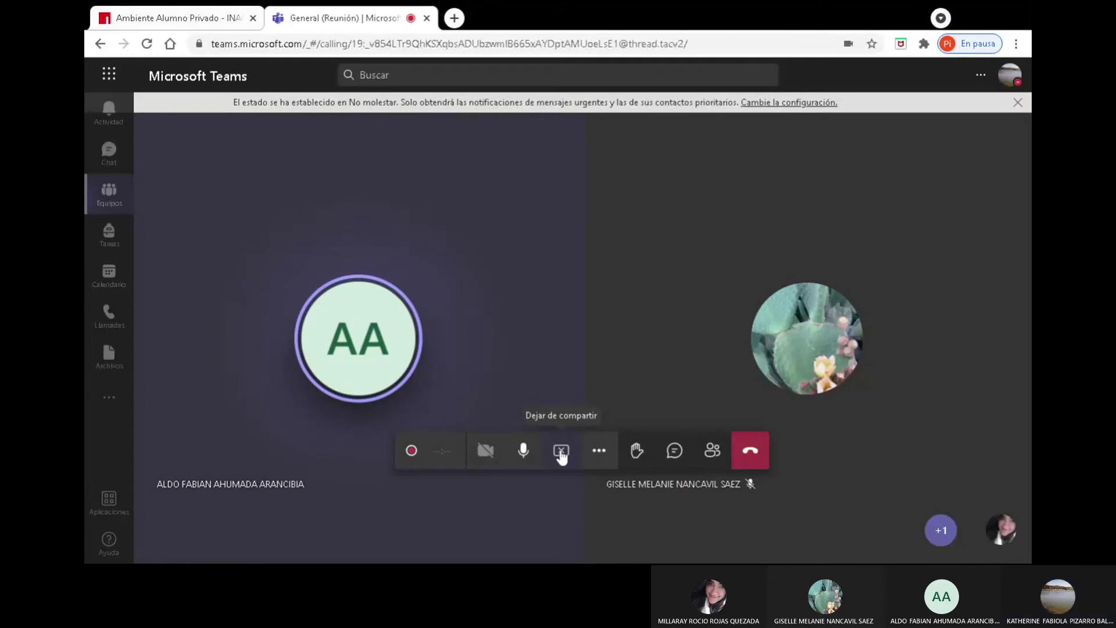
Stop sharing the screen in the Teams meeting.
{"action": "left_click", "coordinate": [561, 455]}
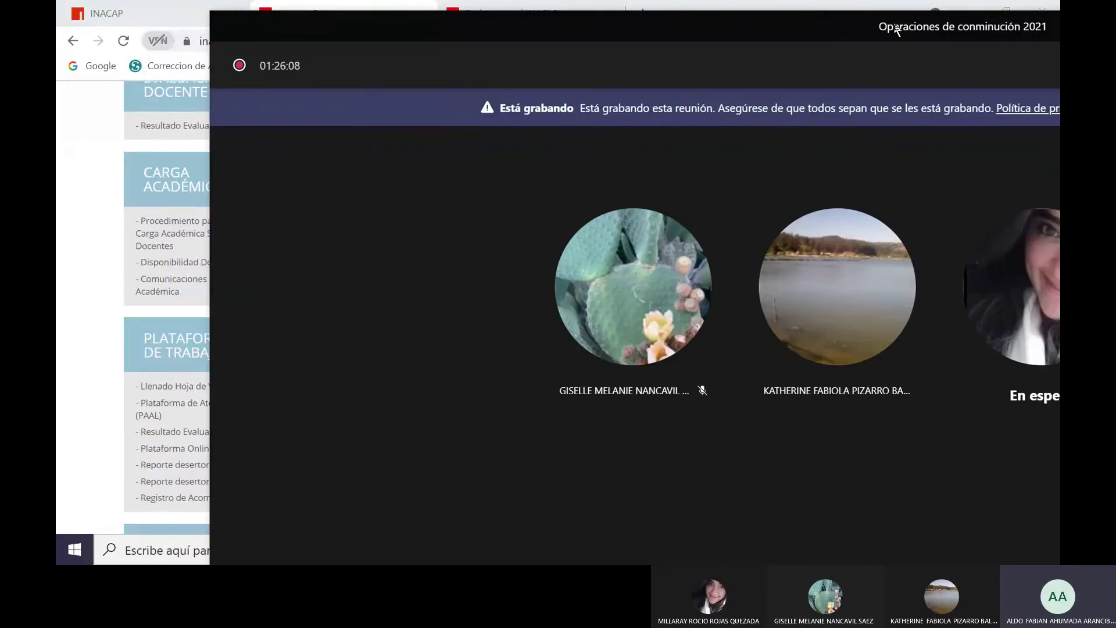
Maximize the Teams meeting window showing the participants list.
{"action": "double_click", "coordinate": [897, 30]}
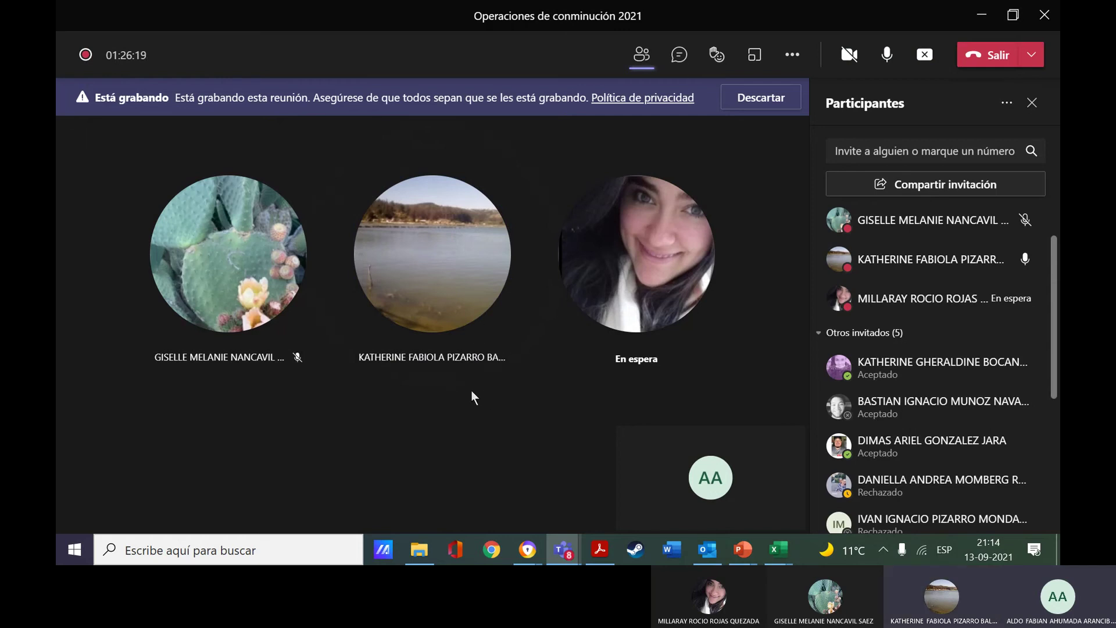
{"action": "left_click", "coordinate": [923, 55]}
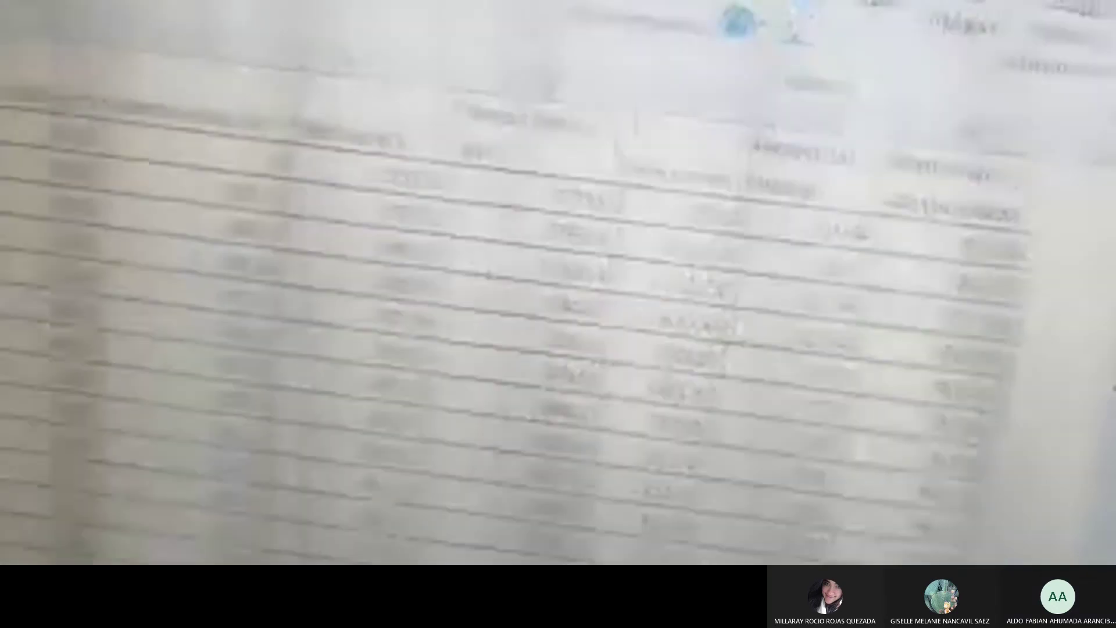
{"action": "left_click", "coordinate": [921, 32]}
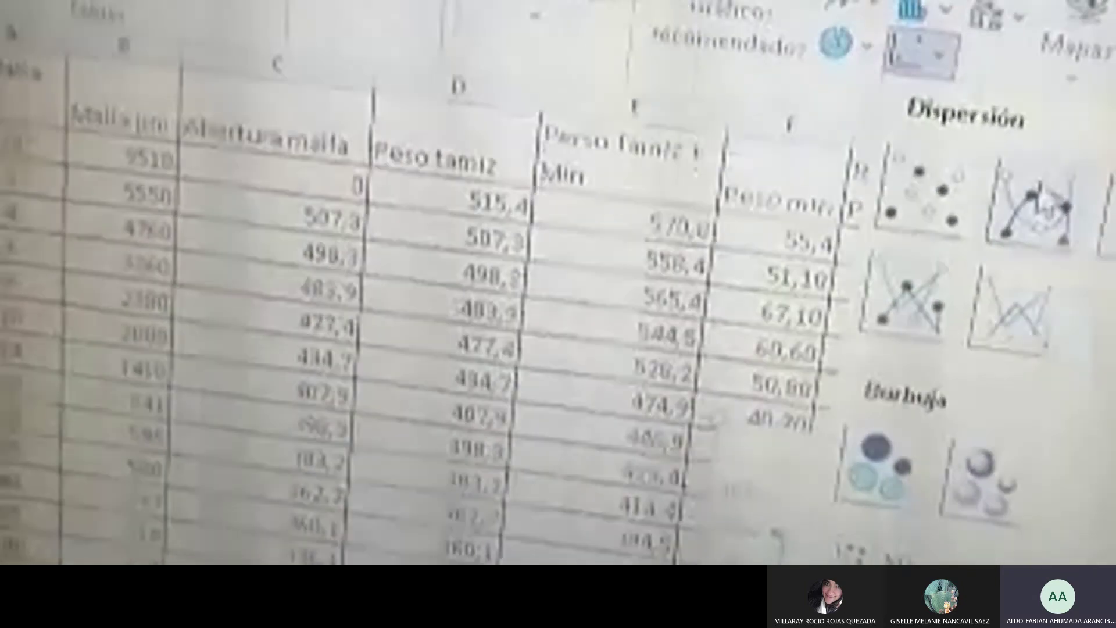